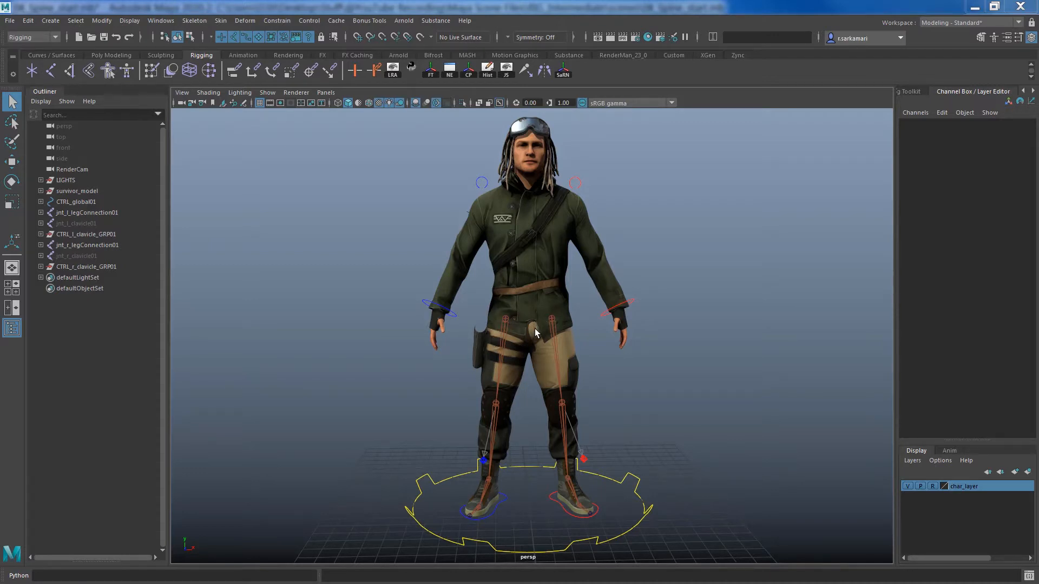
# Create a locator and point-constrain it to both thigh joints with maintain offset off and all axes constrained.
pyautogui.click(31, 70)
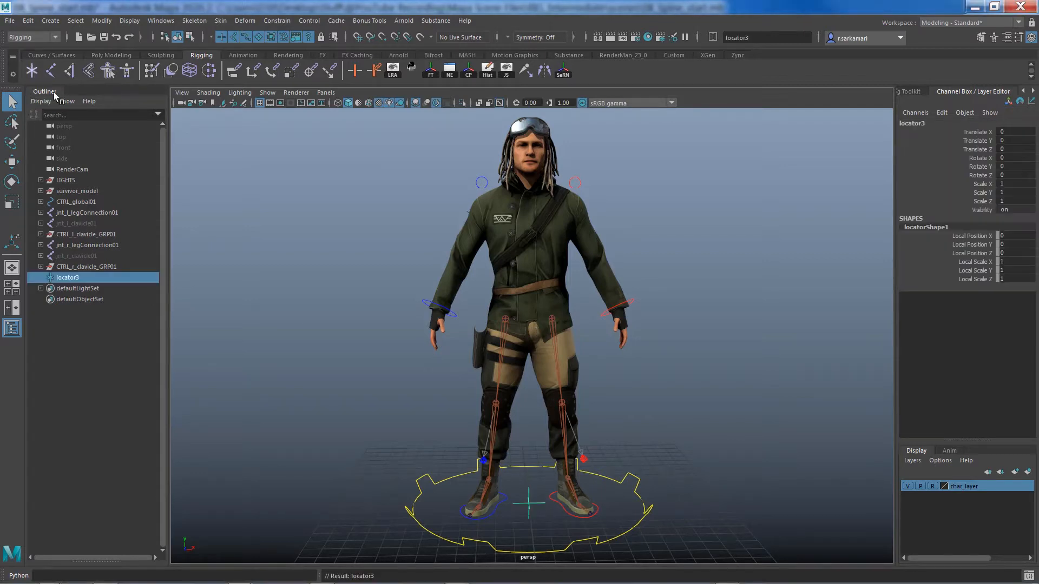
pyautogui.click(552, 327)
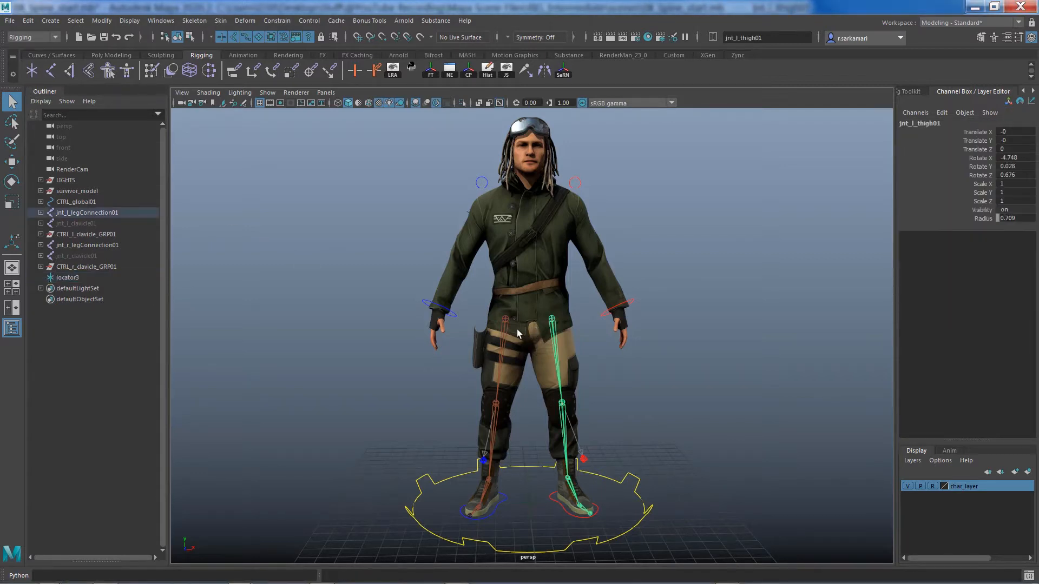
pyautogui.keyDown('shift'); pyautogui.click(507, 327); pyautogui.keyUp('shift')
pyautogui.click(529, 503)
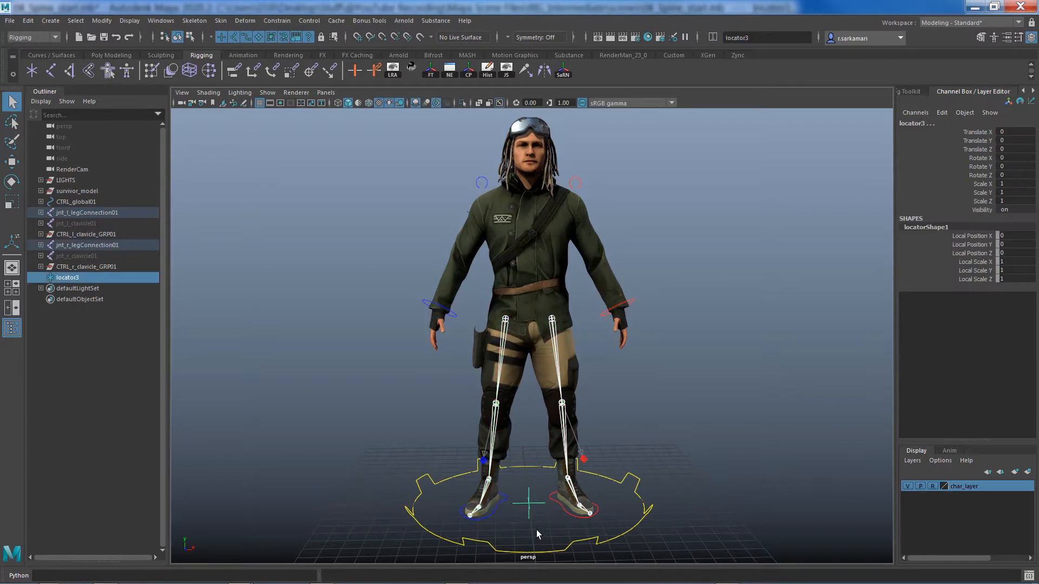
pyautogui.click(277, 20)
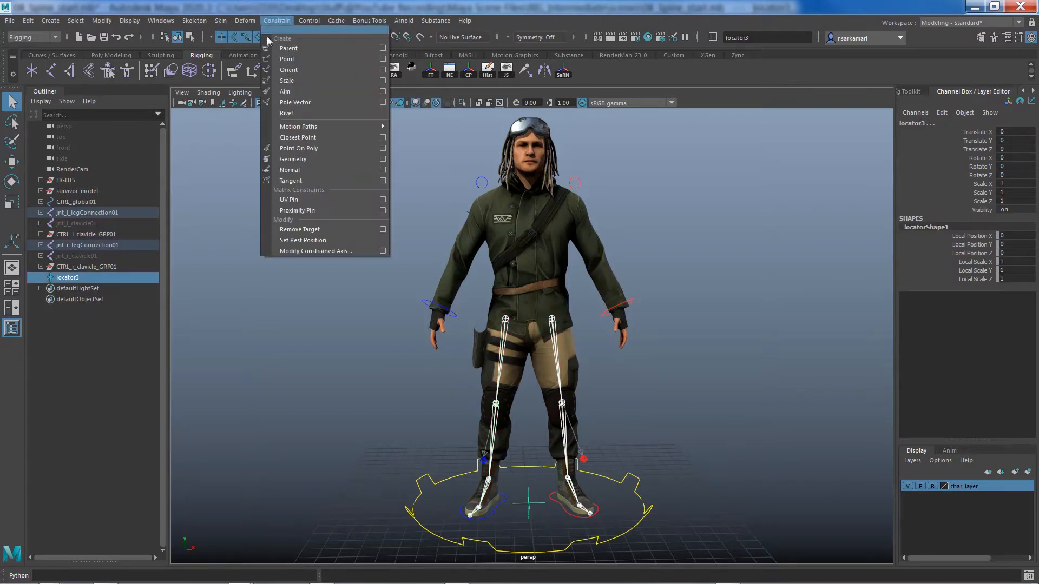
pyautogui.click(382, 58)
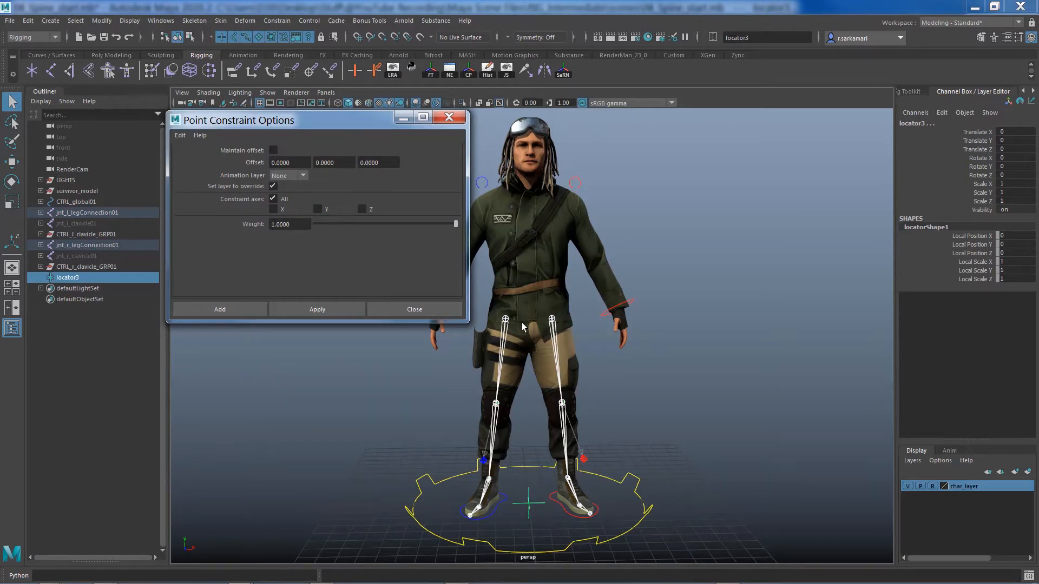
pyautogui.click(248, 309)
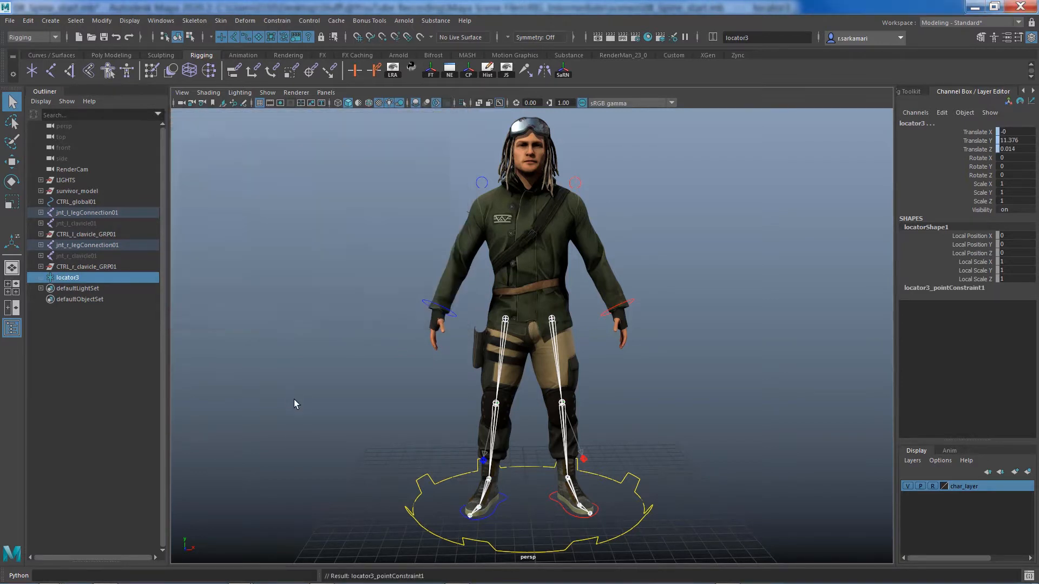
# Switch the viewport to wireframe, change to the side view around the pelvis, and hide char_layer.
pyautogui.click(339, 103)
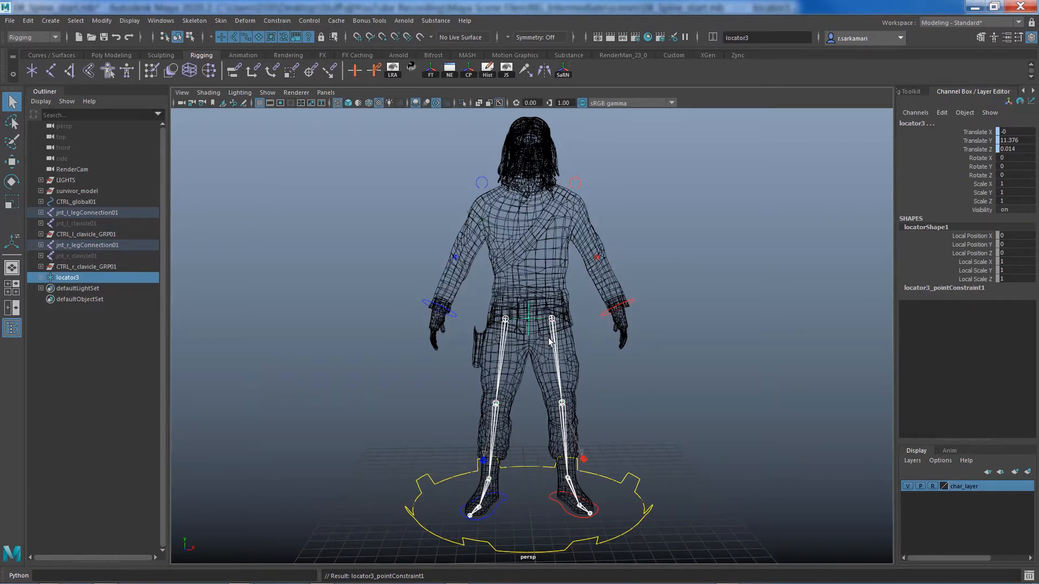
pyautogui.click(358, 362)
pyautogui.press('space')
pyautogui.moveTo(358, 363); pyautogui.dragTo(392, 366)
pyautogui.keyDown('alt'); pyautogui.moveTo(406, 401); pyautogui.dragTo(336, 313, button='middle'); pyautogui.keyUp('alt')
pyautogui.scroll(-3, 375, 248)
pyautogui.scroll(5, 576, 339)
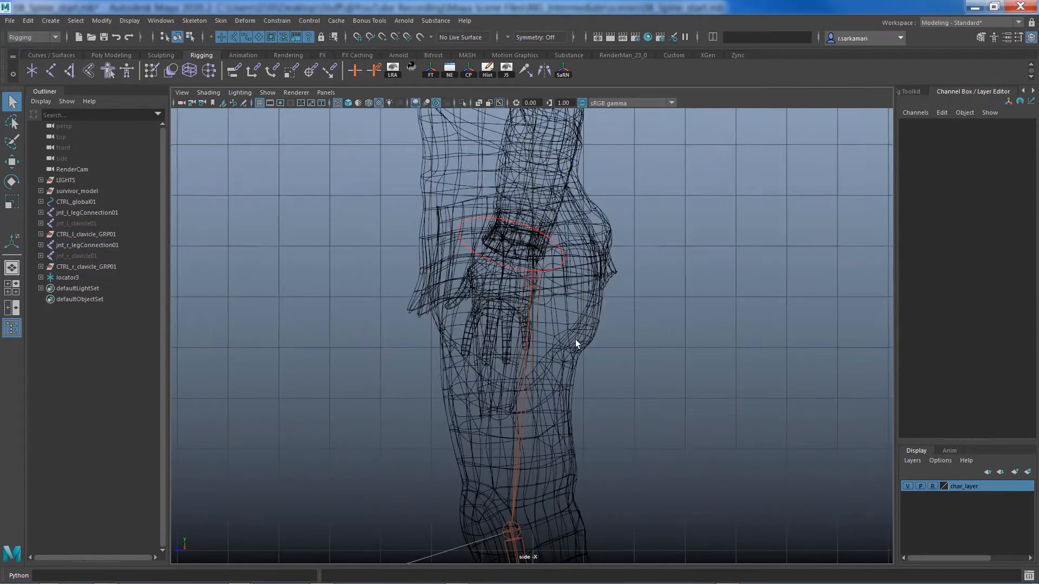
pyautogui.keyDown('alt'); pyautogui.moveTo(576, 339); pyautogui.dragTo(600, 461, button='middle'); pyautogui.keyUp('alt')
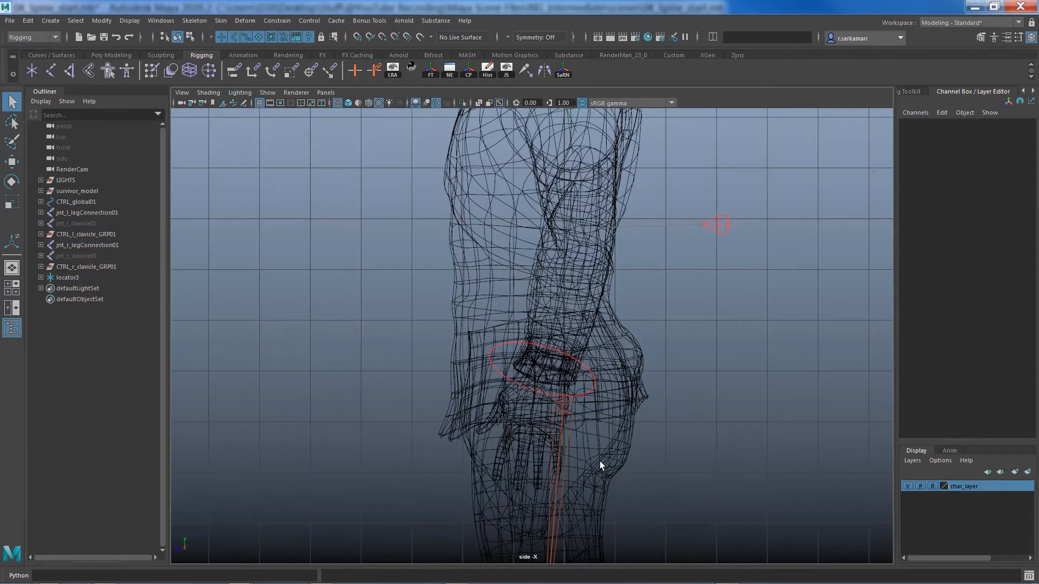
pyautogui.click(907, 487)
# Raise the hip locator and snap it to the grid at Translate Y 12 and Translate Z 0.
pyautogui.click(605, 403)
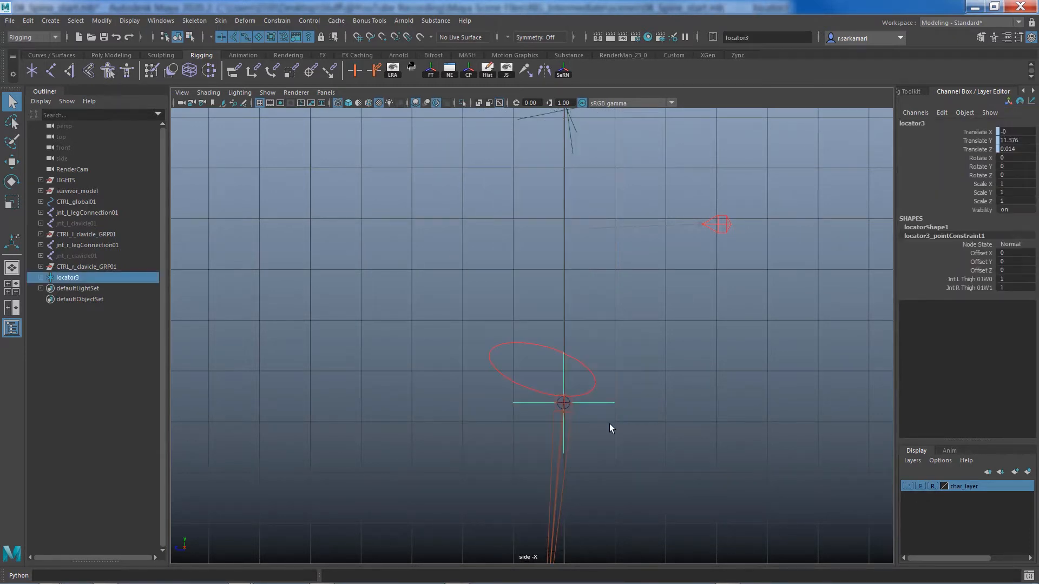
pyautogui.press('w')
pyautogui.moveTo(563, 352); pyautogui.dragTo(564, 324)
pyautogui.press('x')
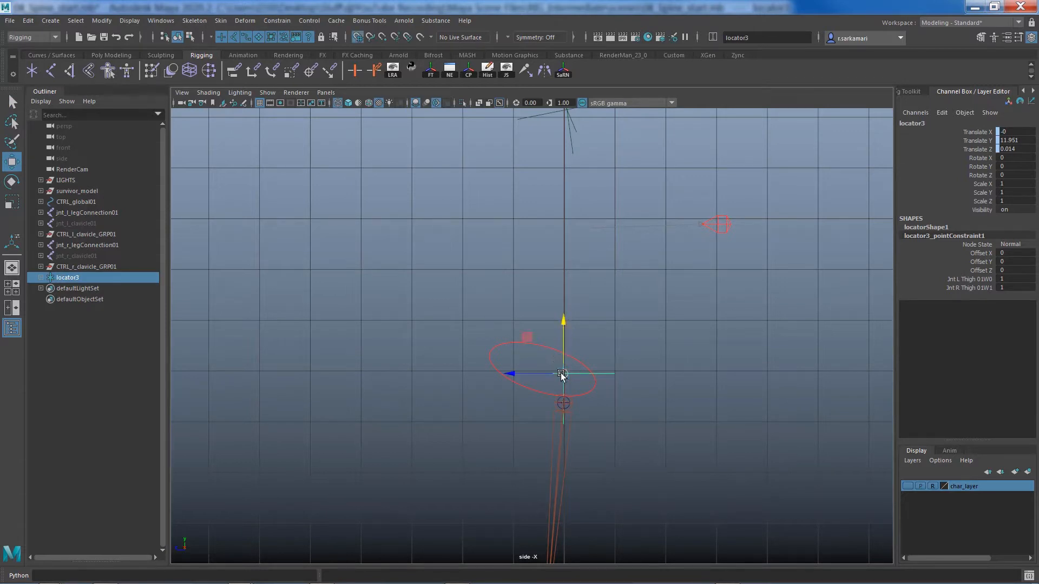
pyautogui.moveTo(562, 374); pyautogui.dragTo(564, 371)
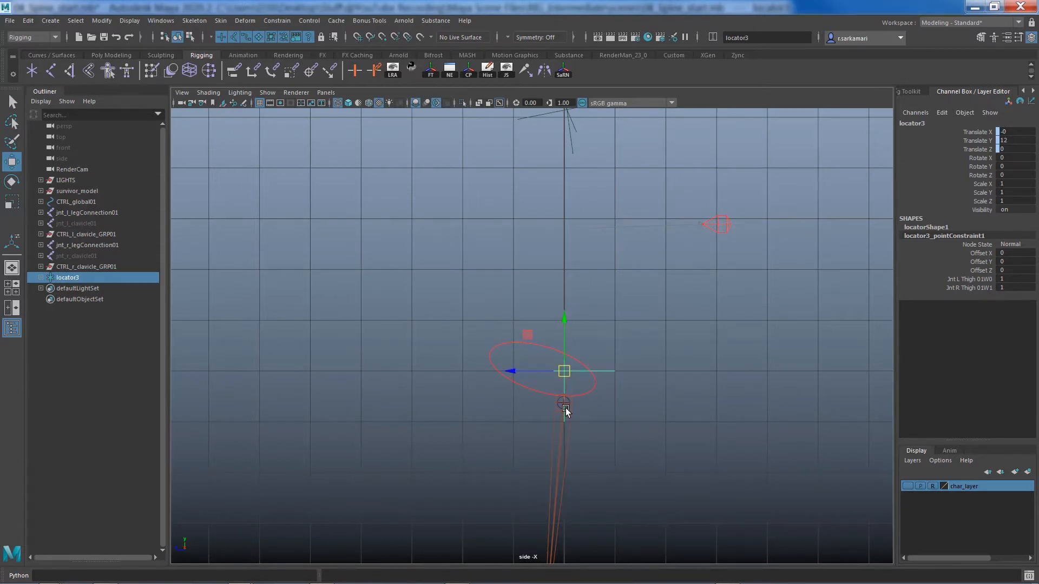
# Show char_layer again, then duplicate the hip locator and raise the copy to the chest at about Y 15.5.
pyautogui.scroll(-4, 651, 327)
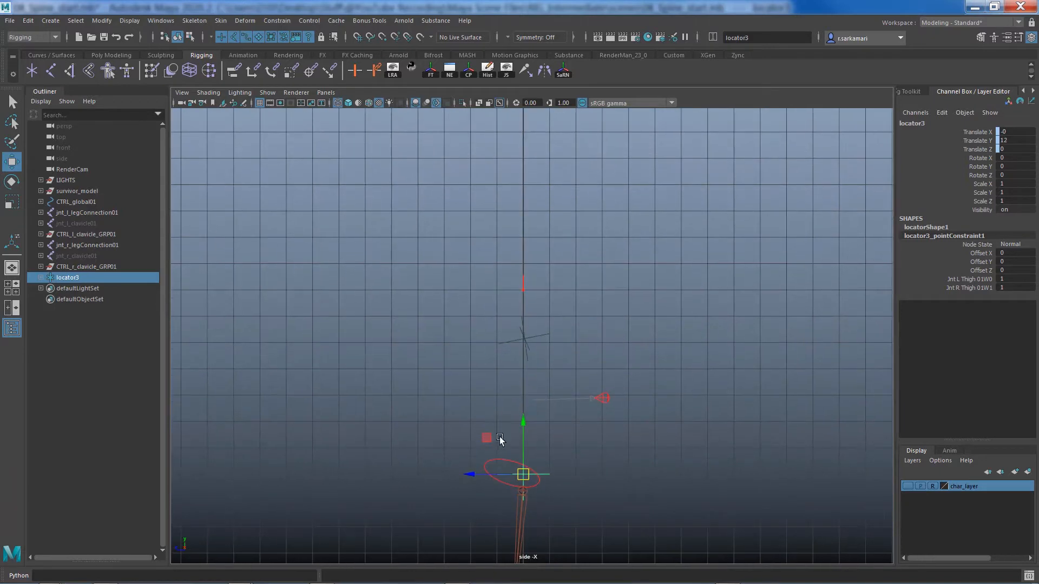
pyautogui.click(907, 486)
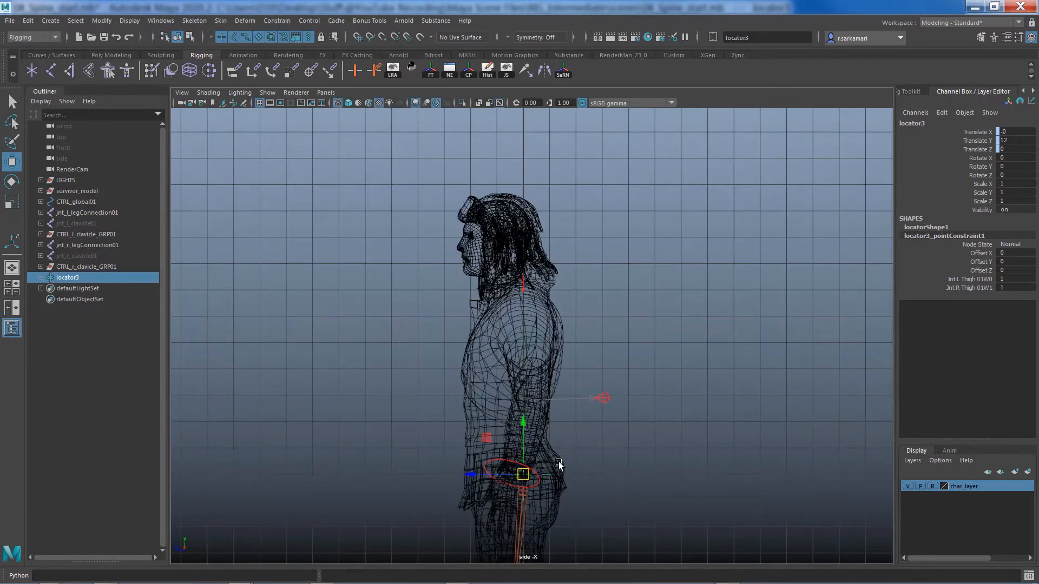
pyautogui.hotkey('ctrl', 'd')
pyautogui.moveTo(523, 411); pyautogui.dragTo(518, 335)
pyautogui.keyDown('alt'); pyautogui.moveTo(493, 383); pyautogui.dragTo(849, 430, button='right'); pyautogui.keyUp('alt')
pyautogui.keyDown('alt'); pyautogui.moveTo(481, 403); pyautogui.dragTo(516, 254, button='middle'); pyautogui.keyUp('alt')
pyautogui.keyDown('alt'); pyautogui.moveTo(635, 297); pyautogui.dragTo(650, 319, button='right'); pyautogui.keyUp('alt')
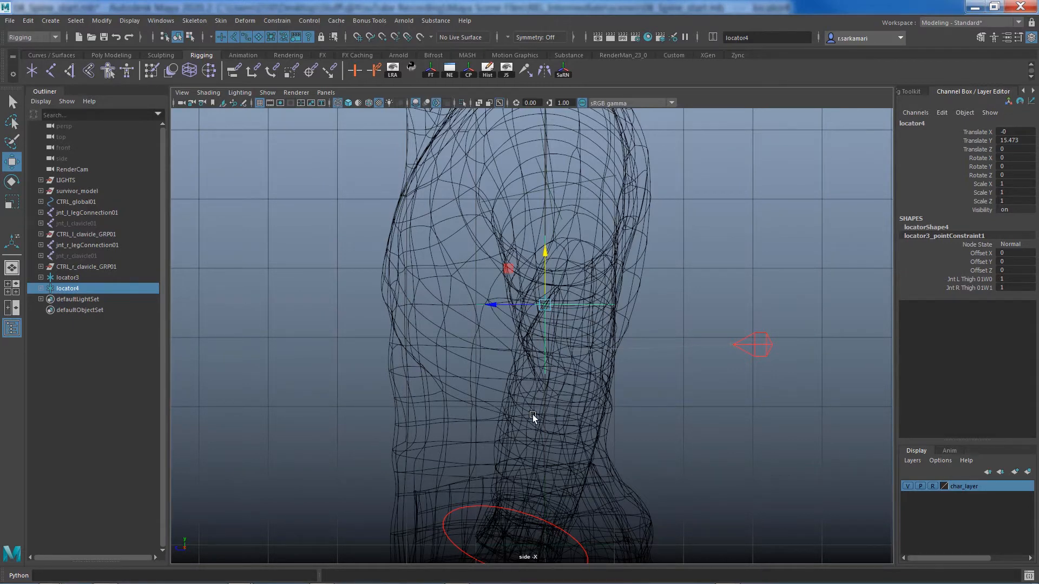
# Hide char_layer and the viewport grid, leaving the two locators clear in the side view.
pyautogui.click(907, 486)
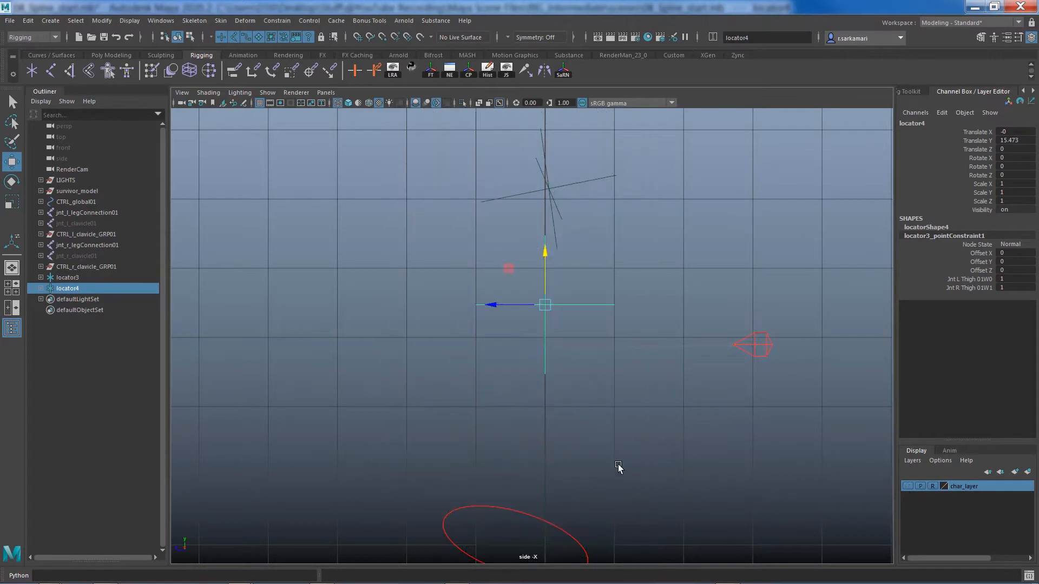
pyautogui.keyDown('alt'); pyautogui.moveTo(618, 467); pyautogui.dragTo(591, 390, button='middle'); pyautogui.keyUp('alt')
pyautogui.click(260, 103)
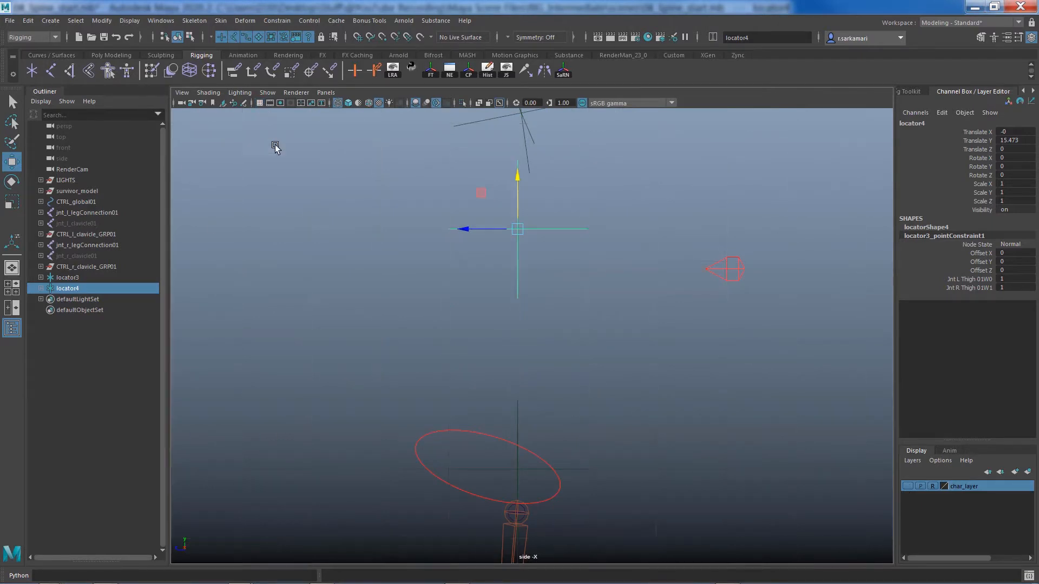
pyautogui.click(429, 444)
pyautogui.hotkey('ctrl', 'z')
# Draw a straight vertical chain of seven joints, with its first joint snapped to the hip locator and its last to the chest locator.
pyautogui.click(51, 71)
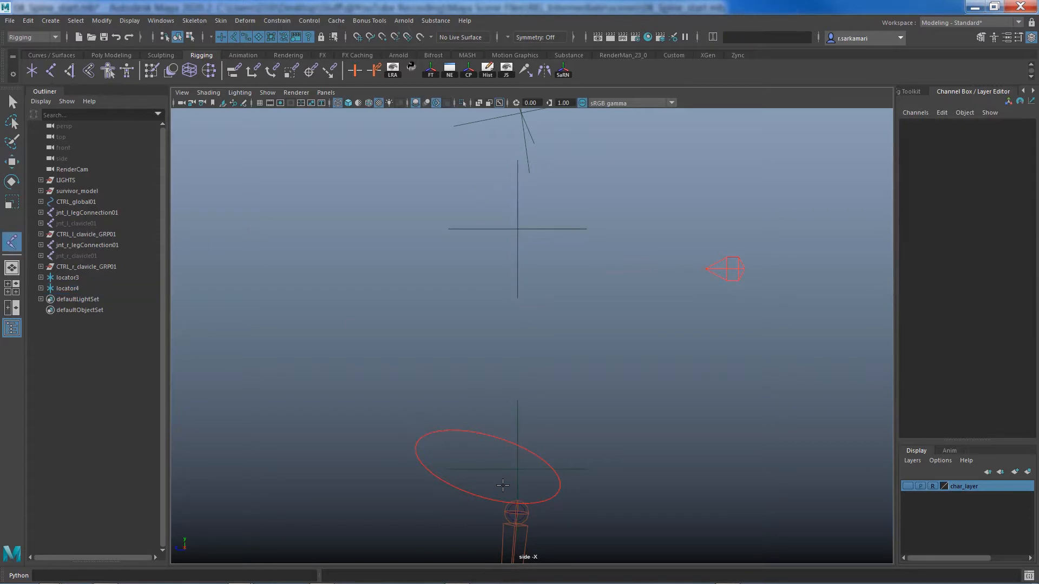
pyautogui.press('v')
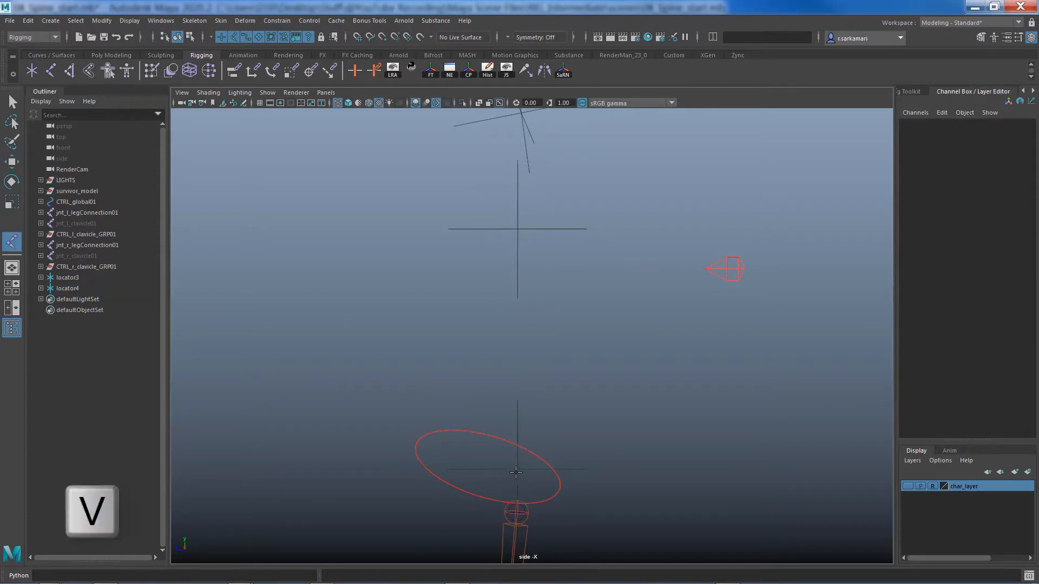
pyautogui.click(516, 469)
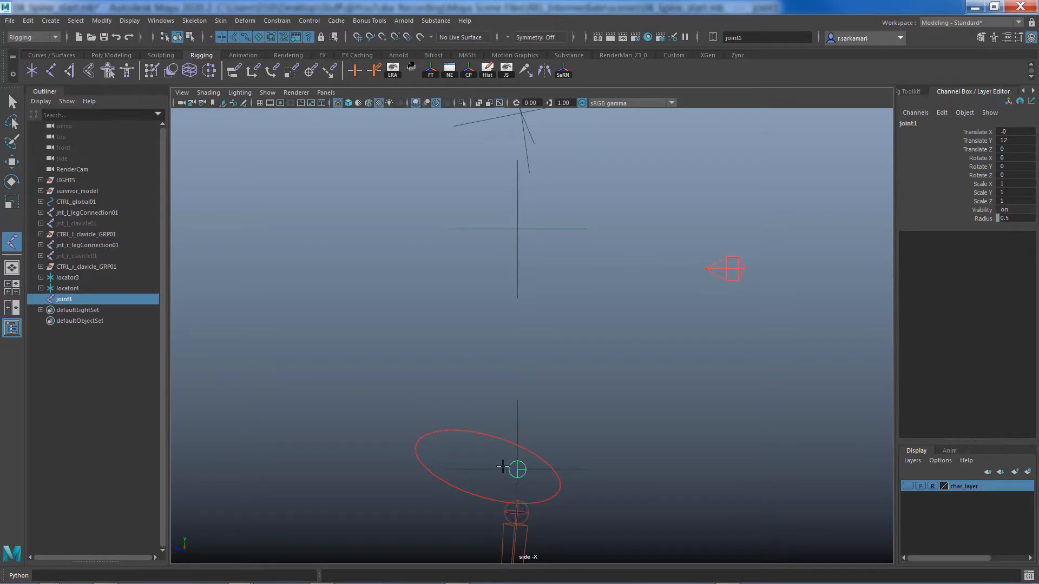
pyautogui.press('shift')
pyautogui.click(518, 434)
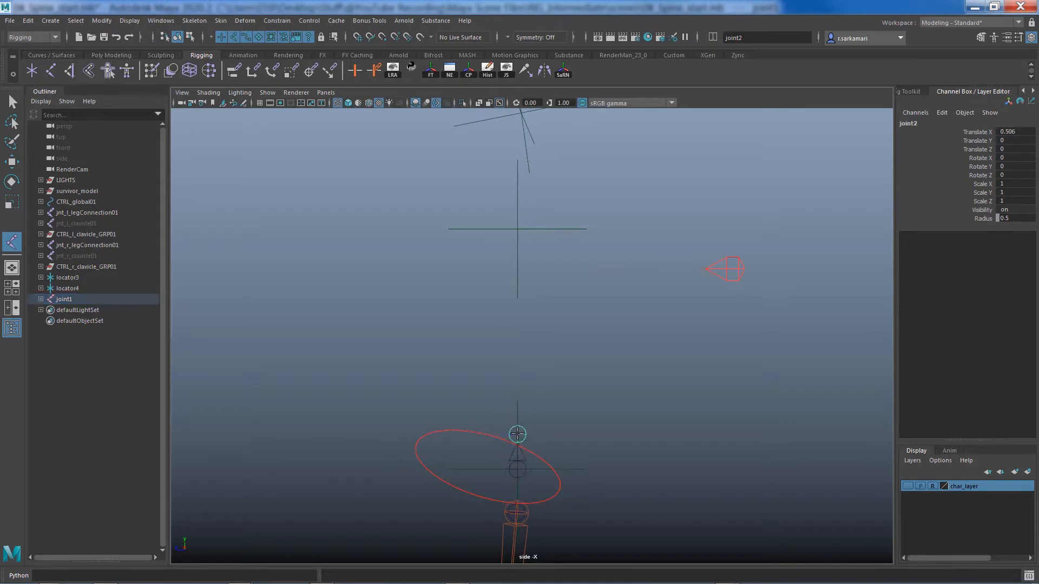
pyautogui.click(517, 397)
pyautogui.click(517, 362)
pyautogui.click(517, 317)
pyautogui.click(518, 278)
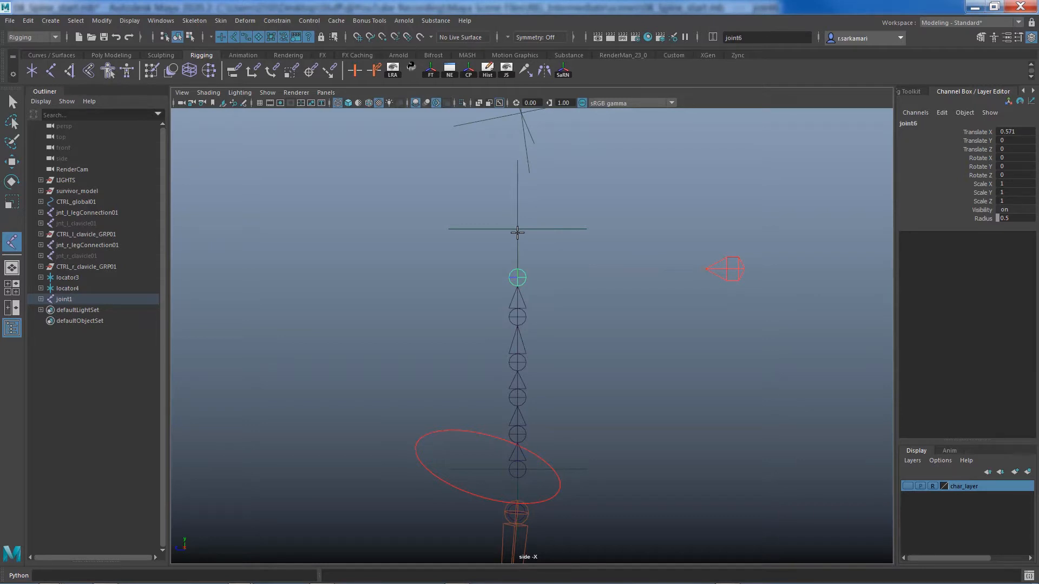
pyautogui.press('v')
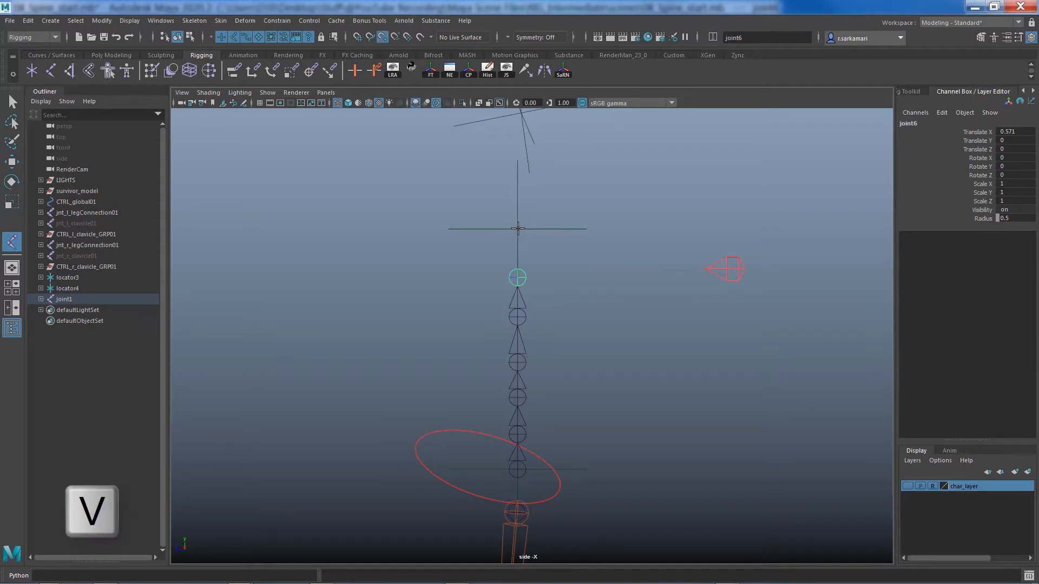
pyautogui.click(514, 231)
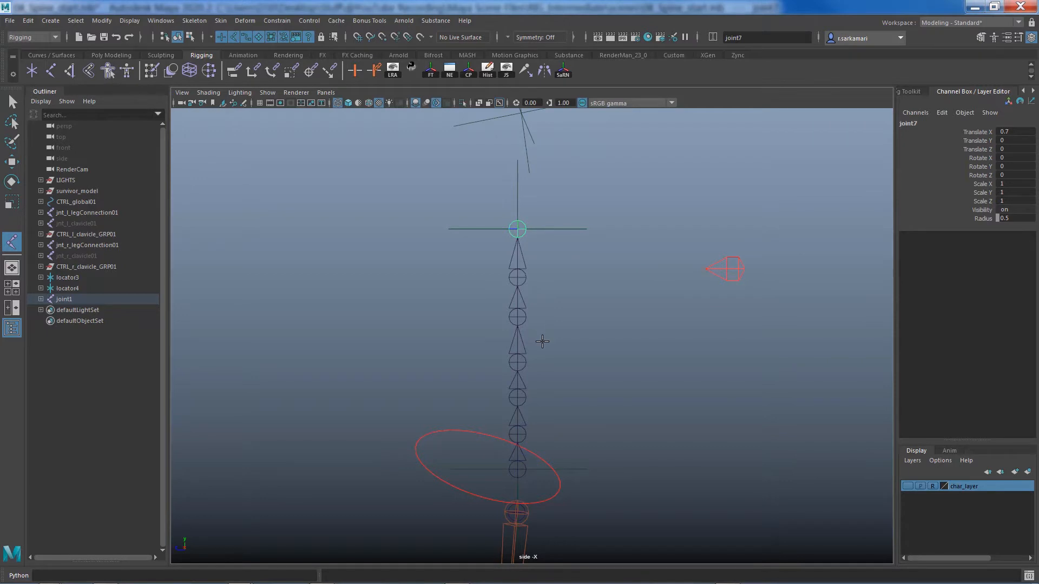
pyautogui.click(16, 106)
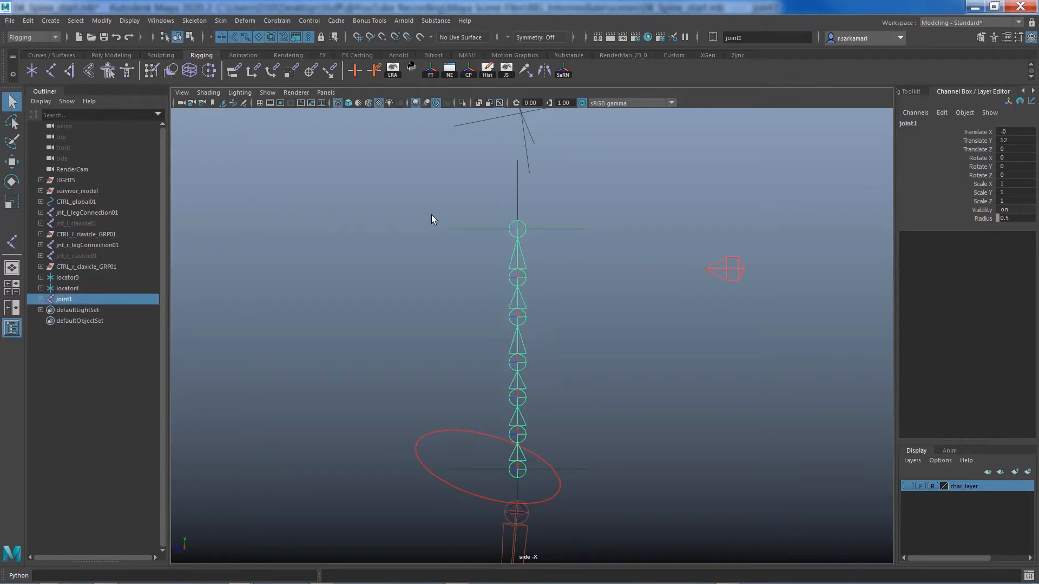
# Return to the perspective view and delete the hip and chest guide locators.
pyautogui.click(458, 309)
pyautogui.press('space')
pyautogui.moveTo(449, 316); pyautogui.dragTo(448, 308)
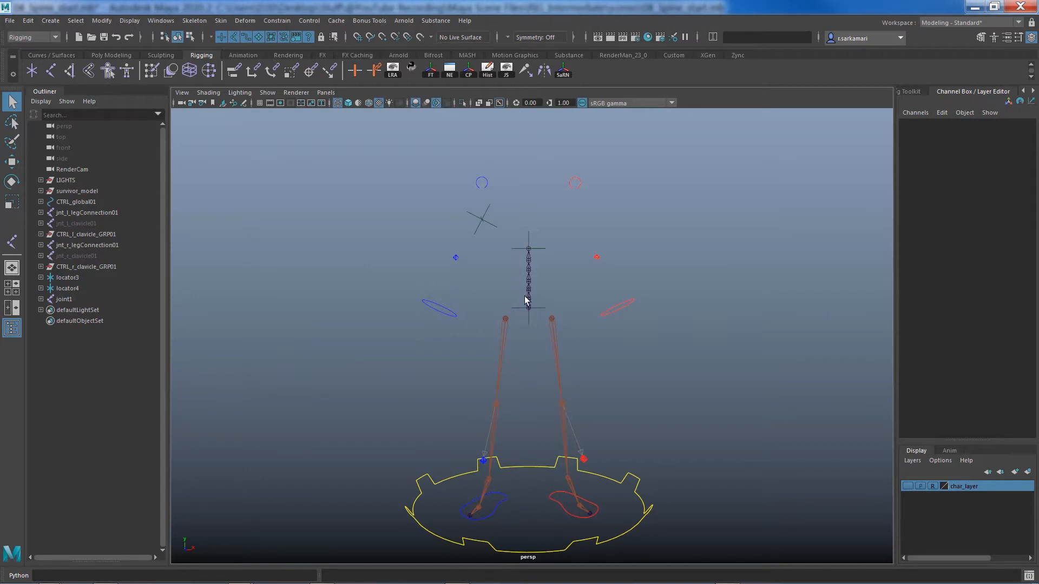
pyautogui.click(517, 321)
pyautogui.keyDown('shift'); pyautogui.click(522, 233); pyautogui.keyUp('shift')
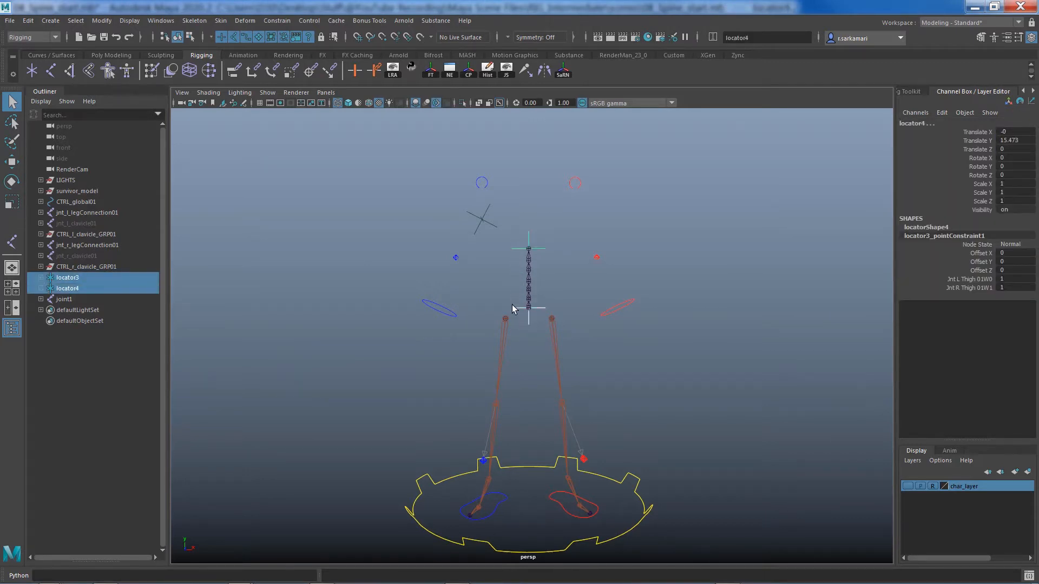
pyautogui.press('Delete')
# Shrink the right FK shoulder global locator's shape out of sight through its Local Scale X, Y and Z.
pyautogui.click(490, 217)
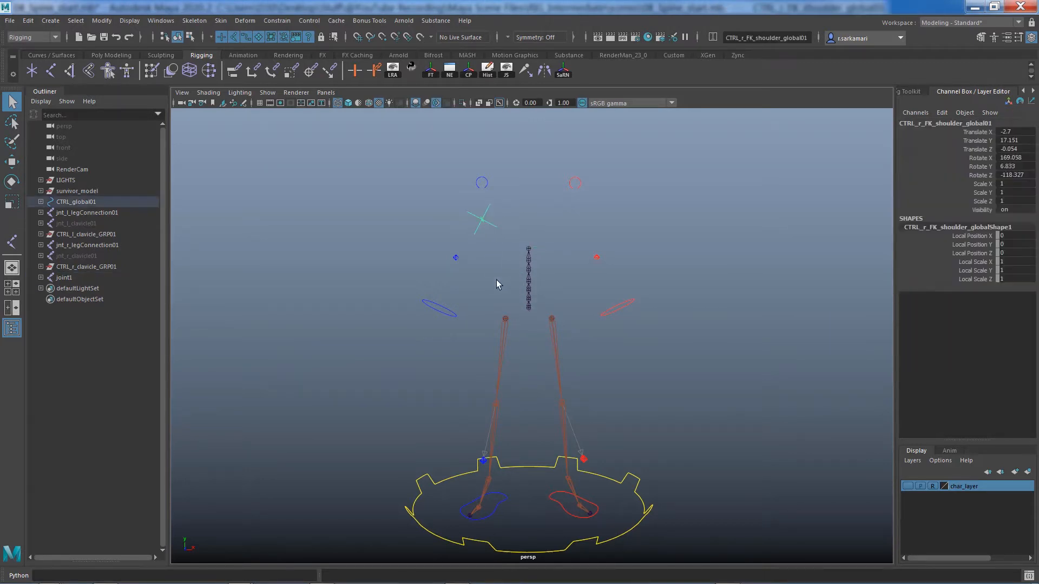
pyautogui.moveTo(1007, 261)
pyautogui.mouseDown()
pyautogui.moveTo(1011, 288)
pyautogui.moveTo(1011, 278)
pyautogui.mouseUp()
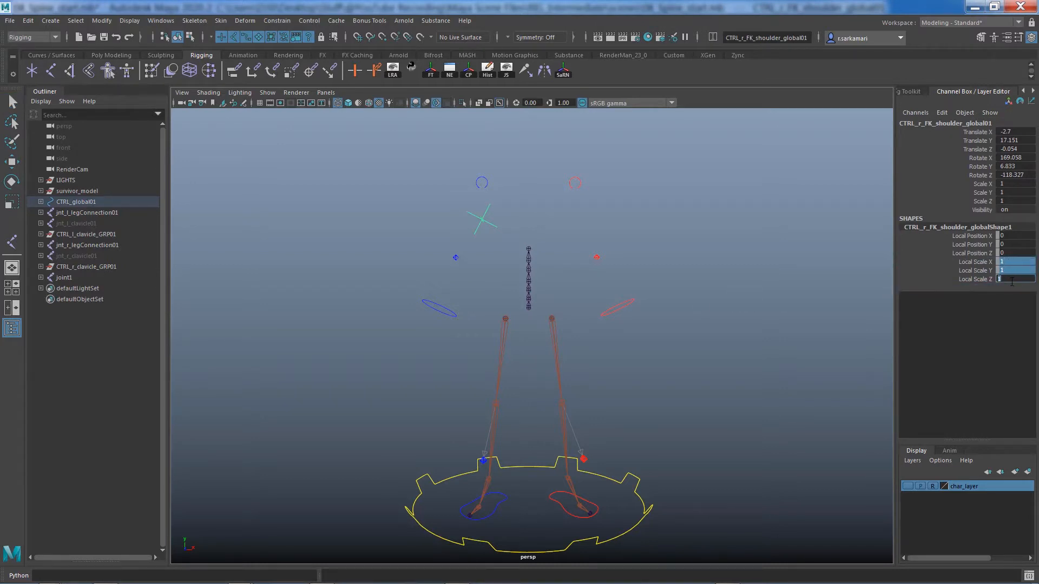
pyautogui.press('Return')
pyautogui.click(467, 391)
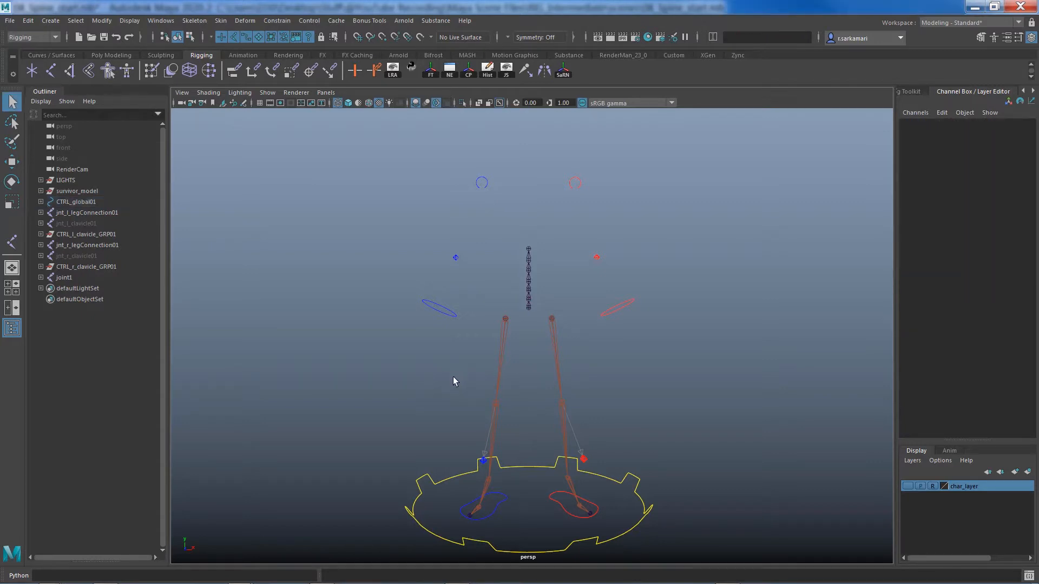
# Expand the spine joint hierarchy, select all seven joints, and display their local rotation axes to inspect the orientation.
pyautogui.keyDown('alt'); pyautogui.moveTo(455, 378); pyautogui.dragTo(634, 391, button='right'); pyautogui.keyUp('alt')
pyautogui.keyDown('alt'); pyautogui.moveTo(526, 425); pyautogui.dragTo(499, 523, button='middle'); pyautogui.keyUp('alt')
pyautogui.keyDown('alt'); pyautogui.moveTo(560, 446); pyautogui.dragTo(698, 441, button='right'); pyautogui.keyUp('alt')
pyautogui.keyDown('alt'); pyautogui.moveTo(600, 431); pyautogui.dragTo(604, 433); pyautogui.keyUp('alt')
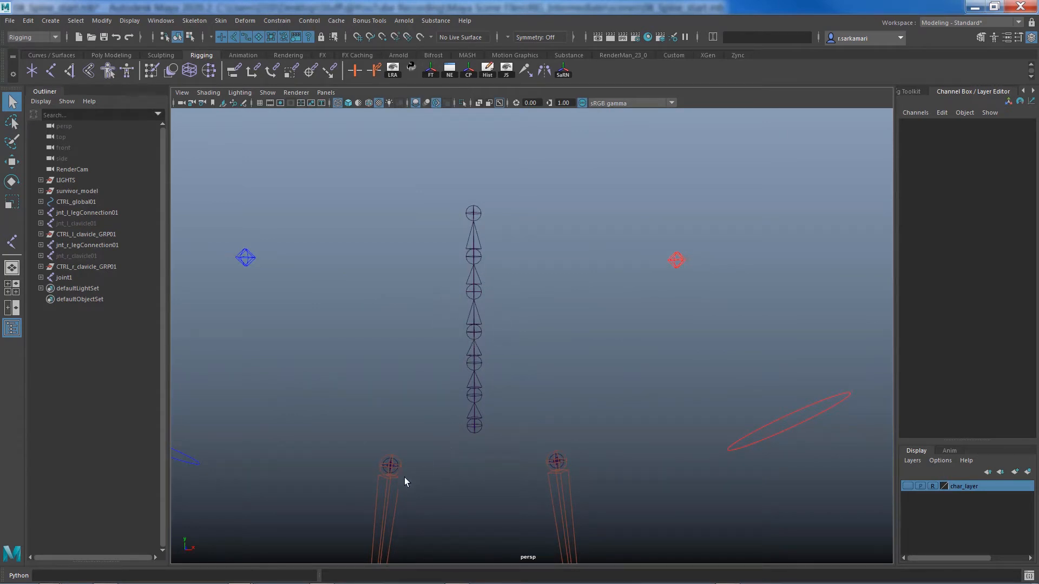
pyautogui.keyDown('shift'); pyautogui.click(40, 277); pyautogui.keyUp('shift')
pyautogui.moveTo(64, 277); pyautogui.dragTo(106, 344)
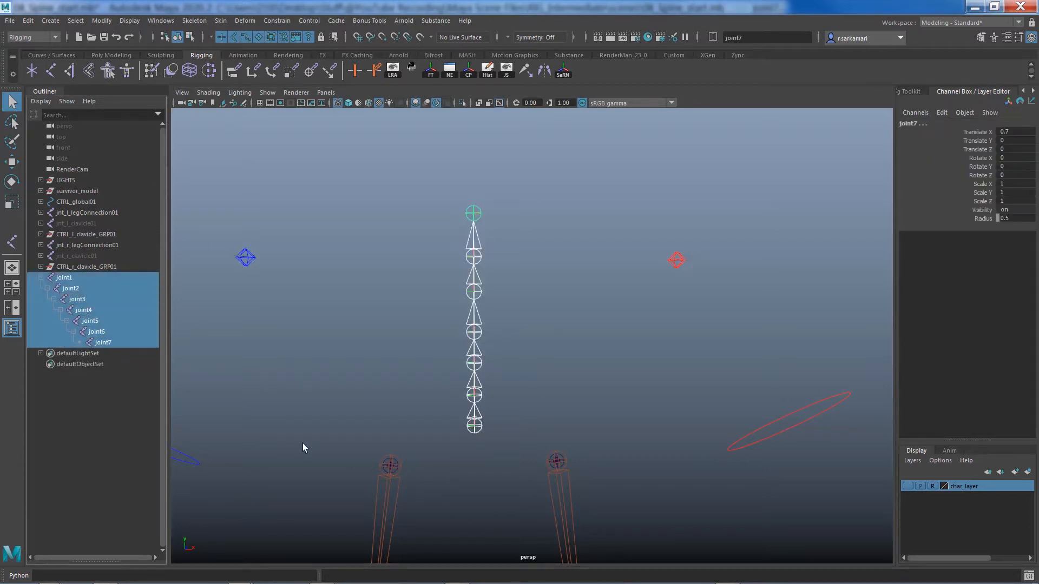
pyautogui.click(393, 71)
pyautogui.click(396, 396)
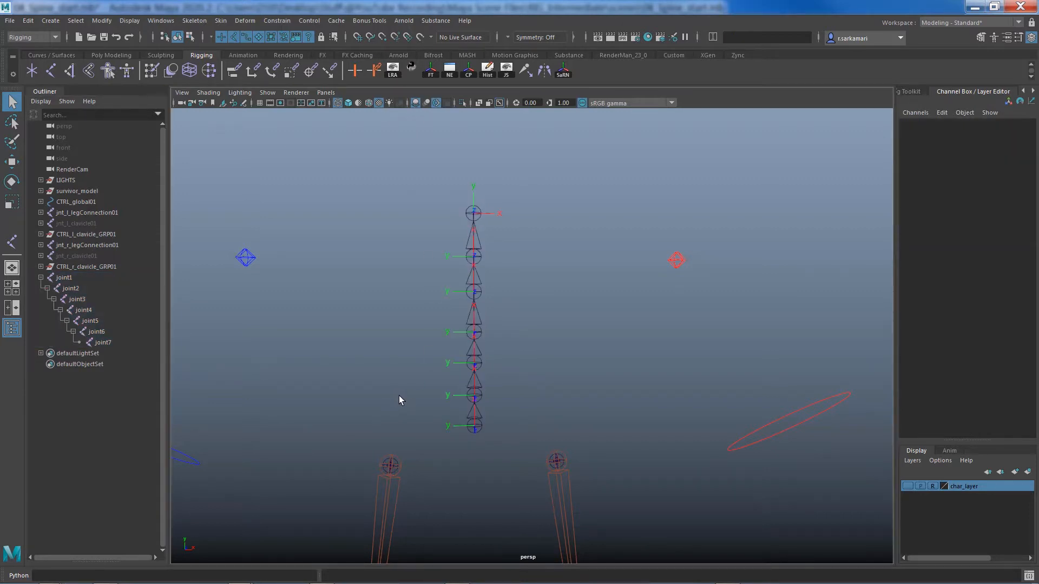
pyautogui.keyDown('alt'); pyautogui.moveTo(398, 395); pyautogui.dragTo(361, 394); pyautogui.keyUp('alt')
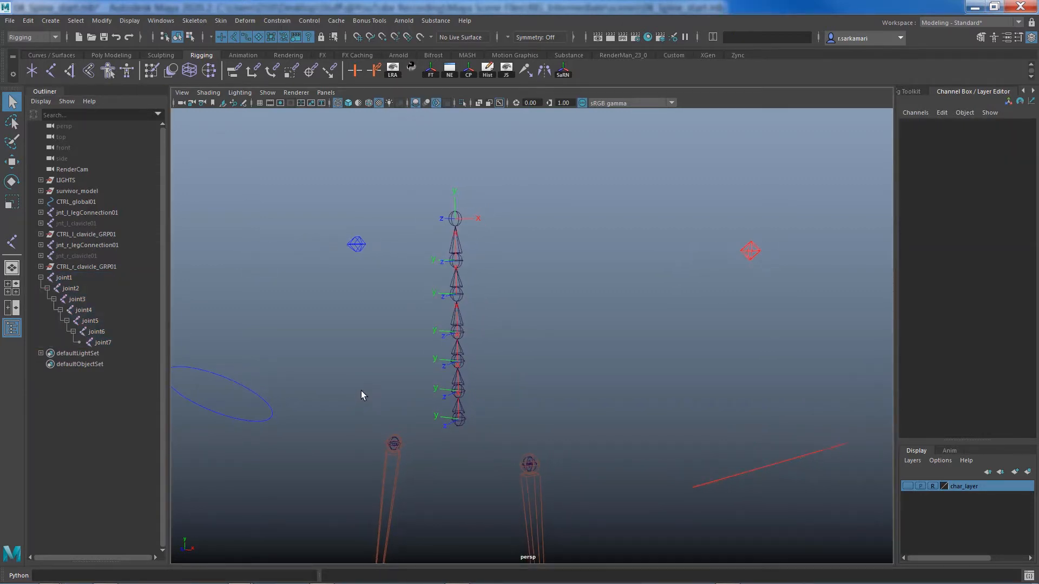
pyautogui.keyDown('alt'); pyautogui.moveTo(362, 394); pyautogui.dragTo(456, 422, button='right'); pyautogui.keyUp('alt')
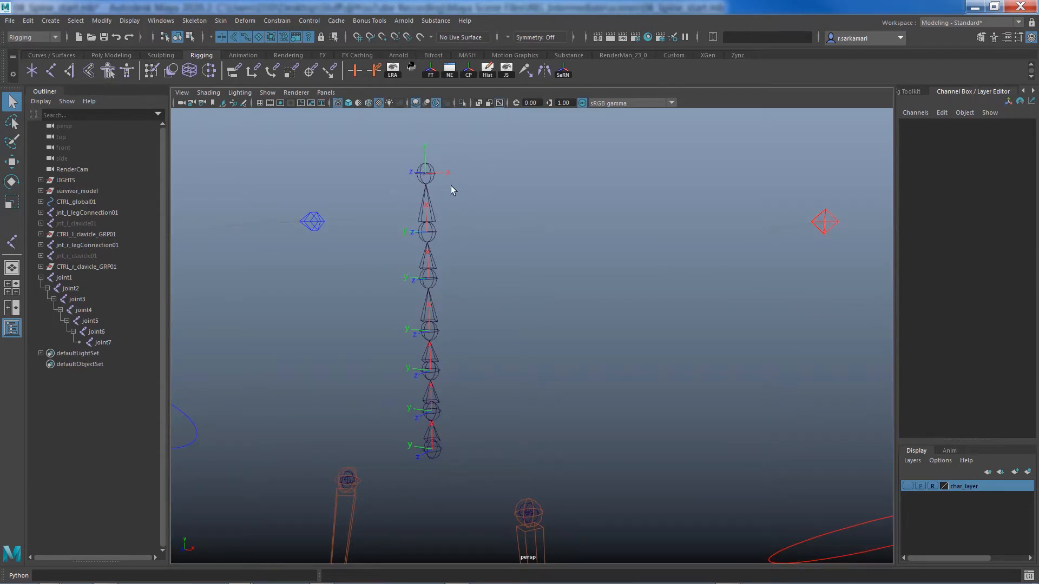
# Display the local rotation axes of the right thigh joint and compare them with the spine joints' axes.
pyautogui.click(355, 512)
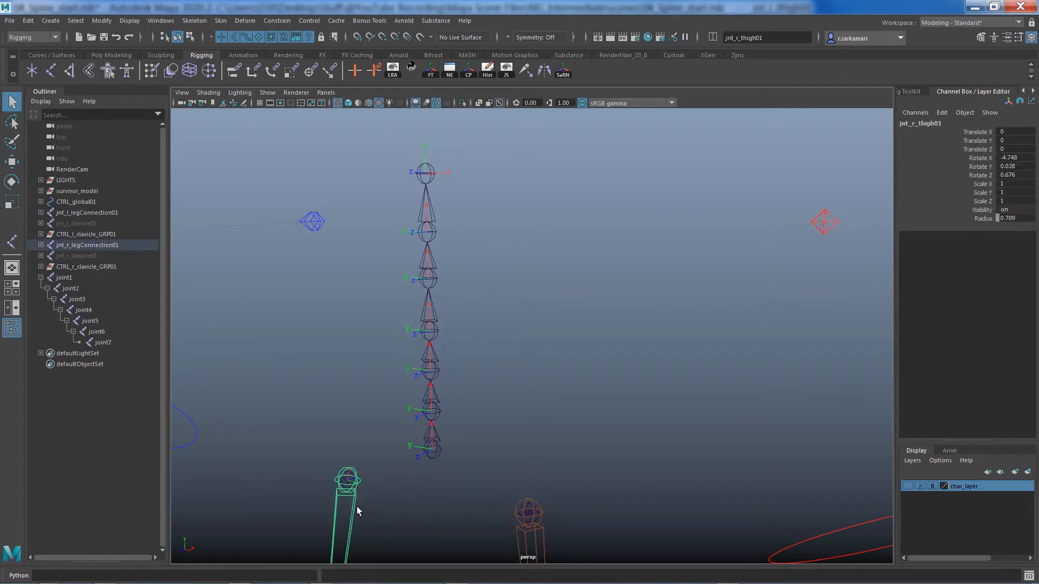
pyautogui.click(395, 69)
pyautogui.keyDown('alt'); pyautogui.moveTo(391, 456); pyautogui.dragTo(305, 454); pyautogui.keyUp('alt')
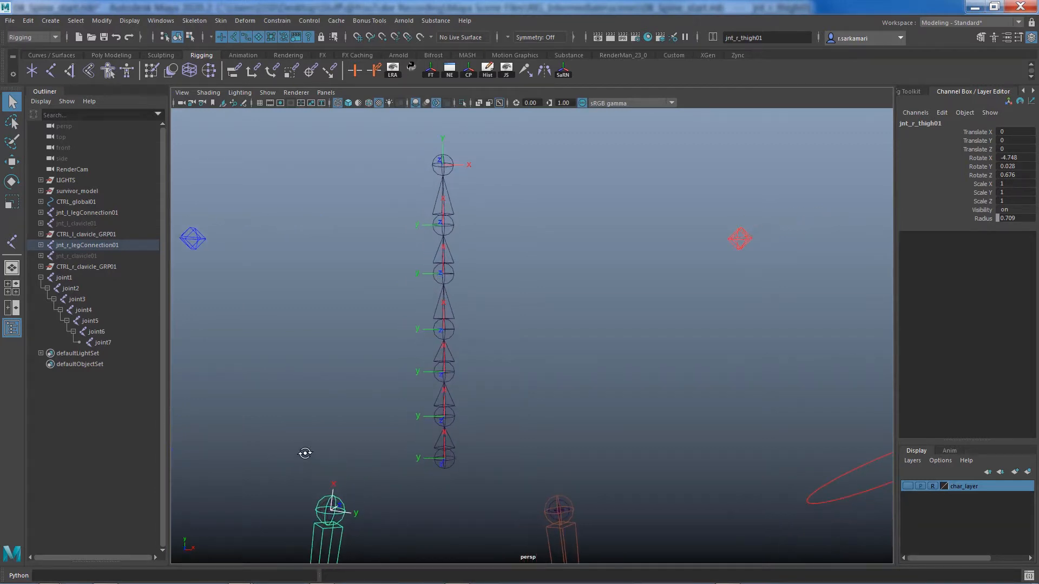
# Rotate the spine chain's root joint half a turn about its X axis to match the thigh joint's axis directions.
pyautogui.click(452, 471)
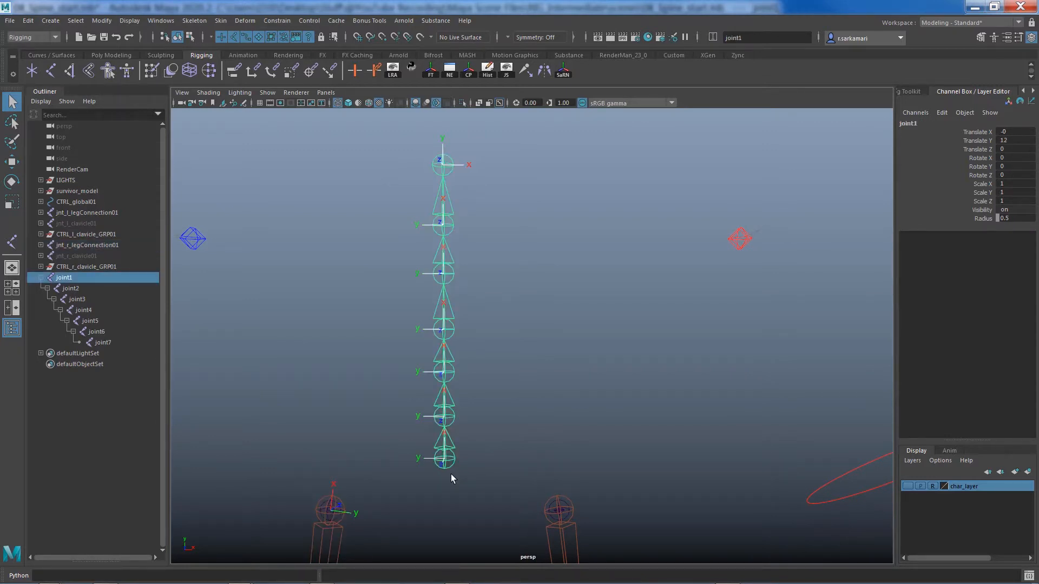
pyautogui.press('e')
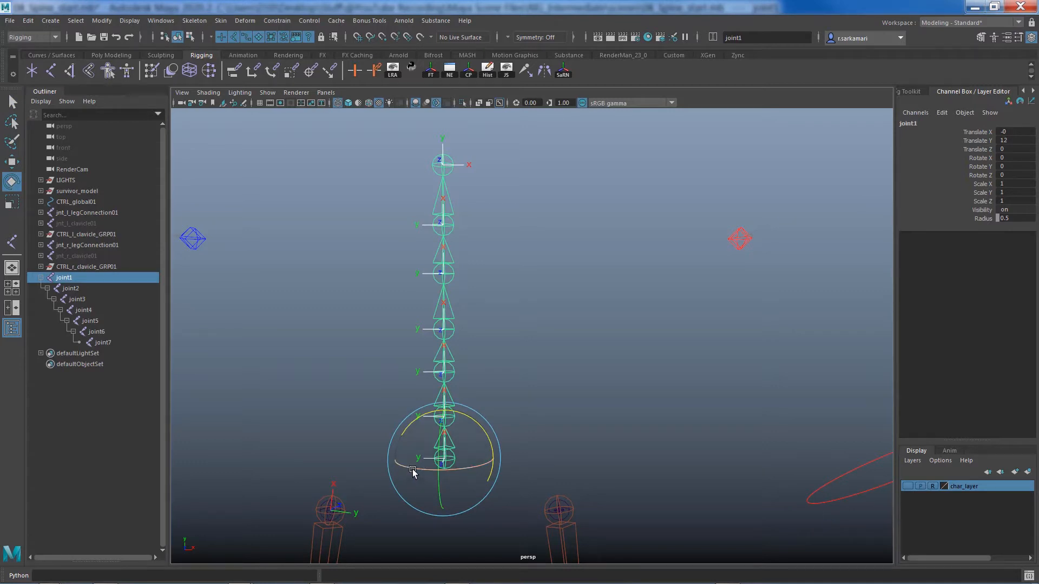
pyautogui.moveTo(410, 466); pyautogui.dragTo(557, 494)
pyautogui.click(632, 494)
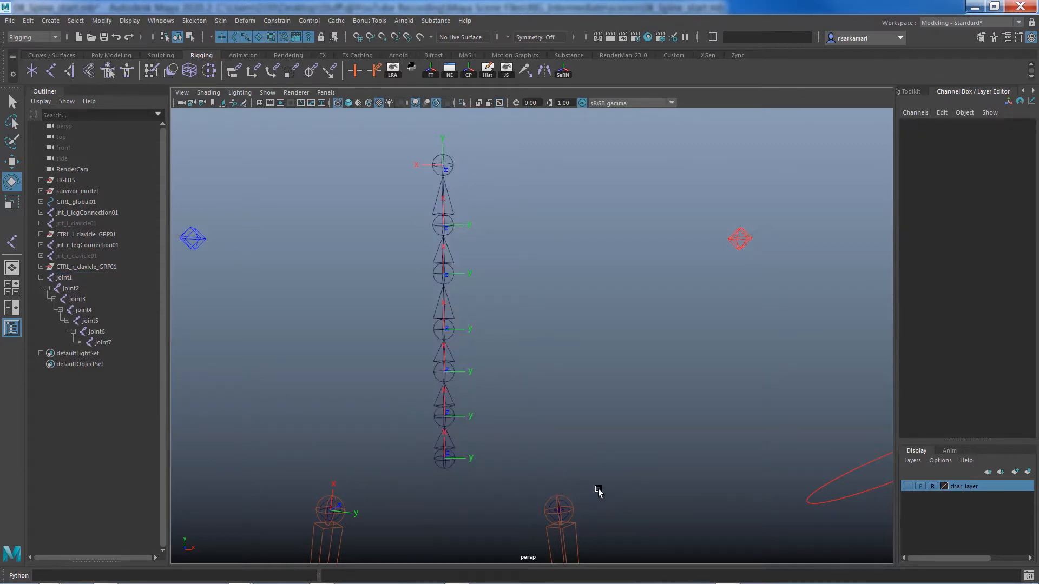
pyautogui.keyDown('alt'); pyautogui.moveTo(579, 417); pyautogui.dragTo(492, 422); pyautogui.keyUp('alt')
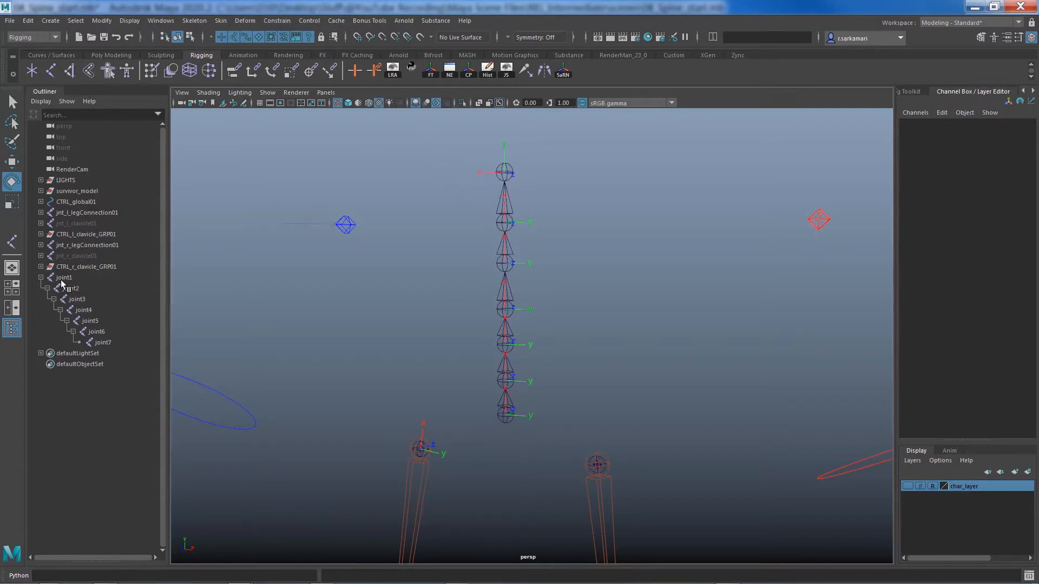
pyautogui.moveTo(60, 280); pyautogui.dragTo(151, 385)
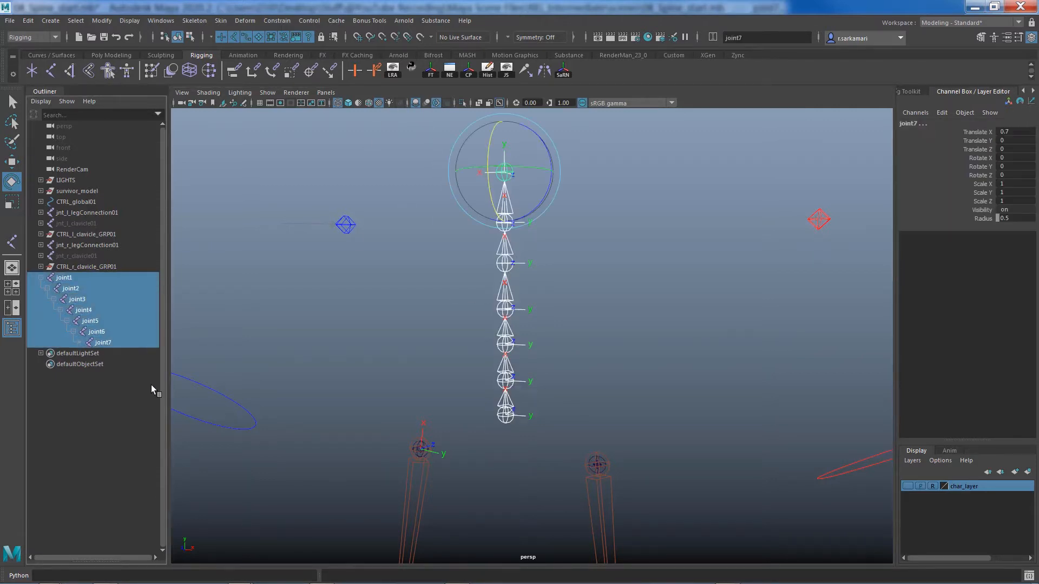
pyautogui.click(76, 21)
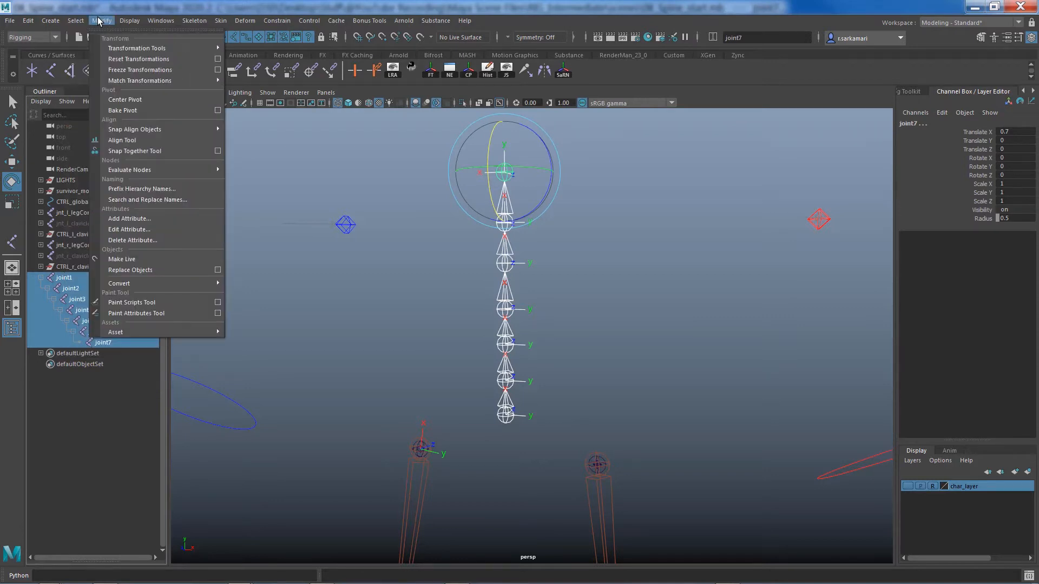
pyautogui.click(333, 394)
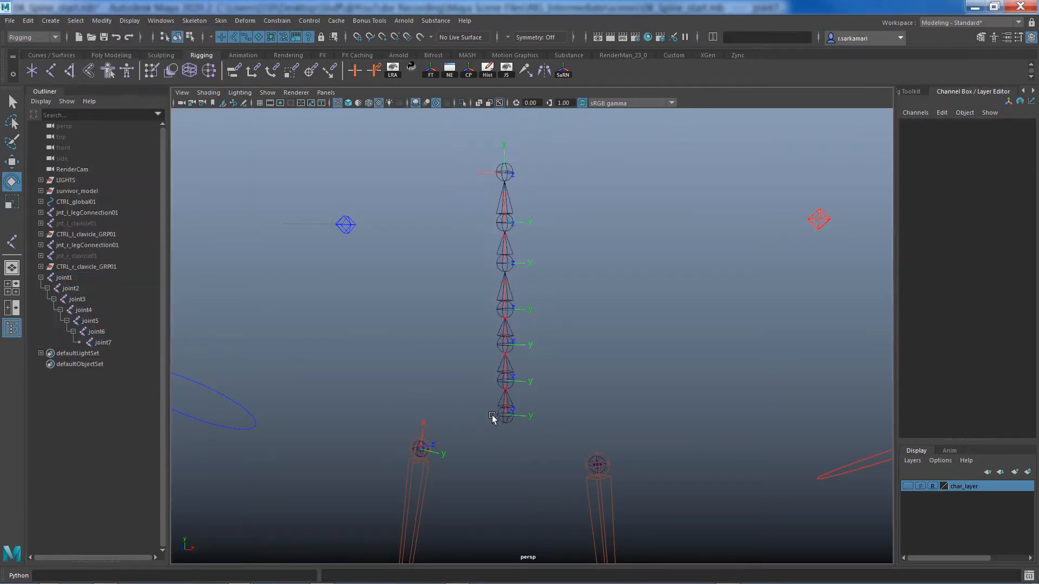
pyautogui.click(503, 420)
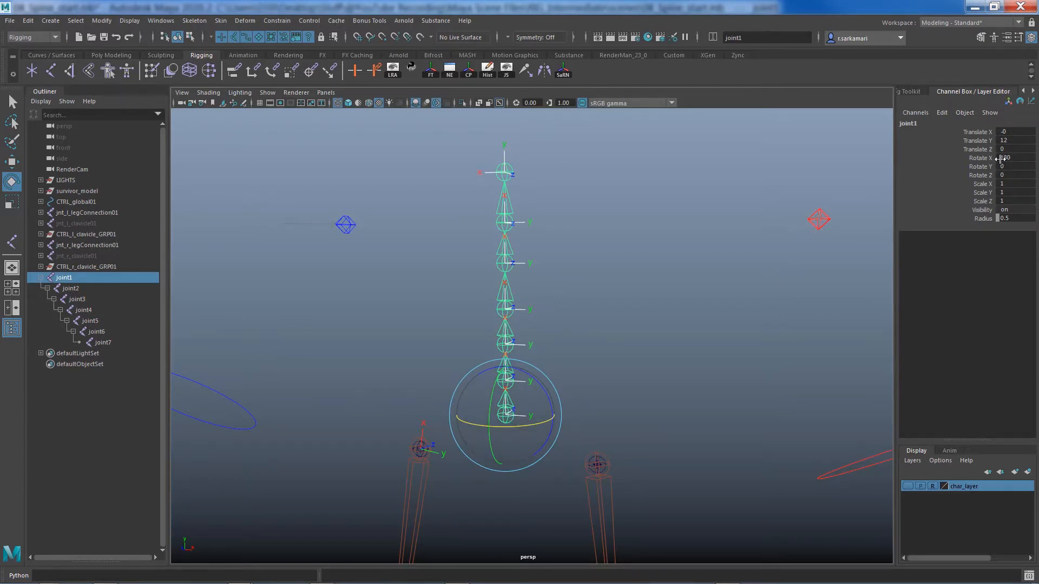
pyautogui.click(583, 212)
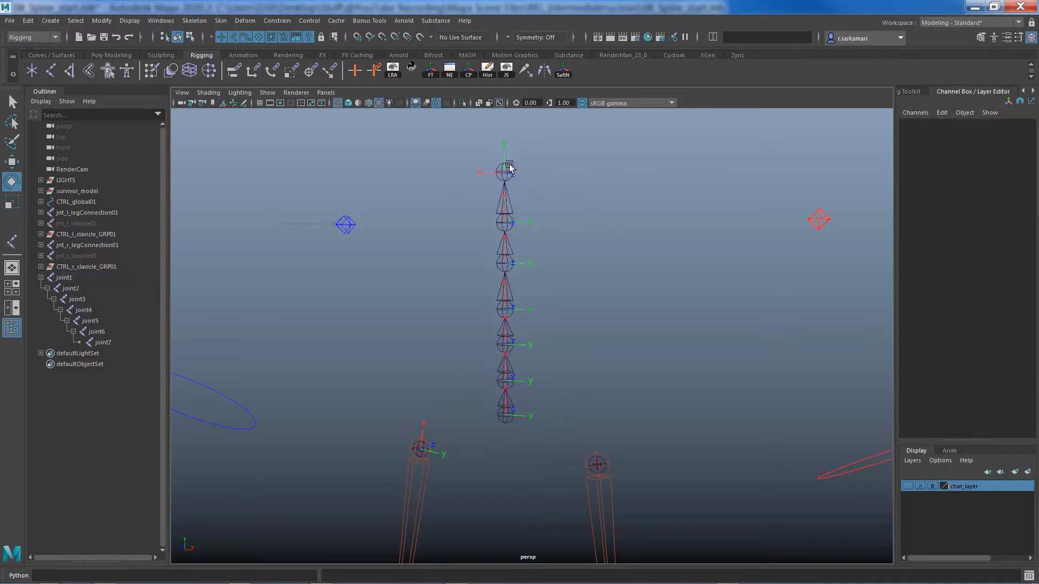
# Reorient the end joint of the spine chain using Orient Joint with Orient Joint to World enabled, and inspect its axes.
pyautogui.click(509, 168)
pyautogui.keyDown('alt'); pyautogui.moveTo(479, 249); pyautogui.dragTo(486, 212); pyautogui.keyUp('alt')
pyautogui.press('q')
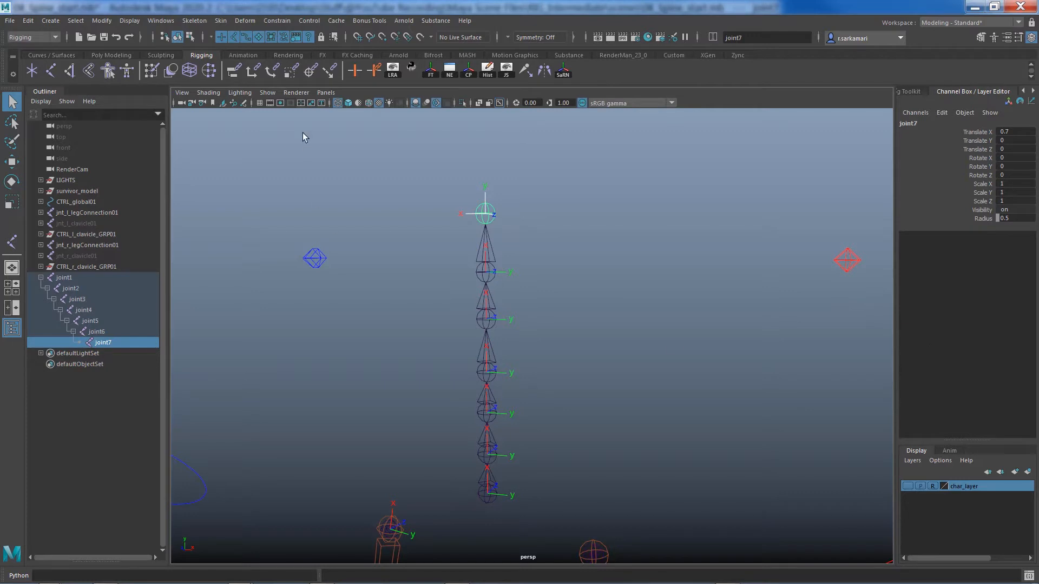
pyautogui.click(194, 22)
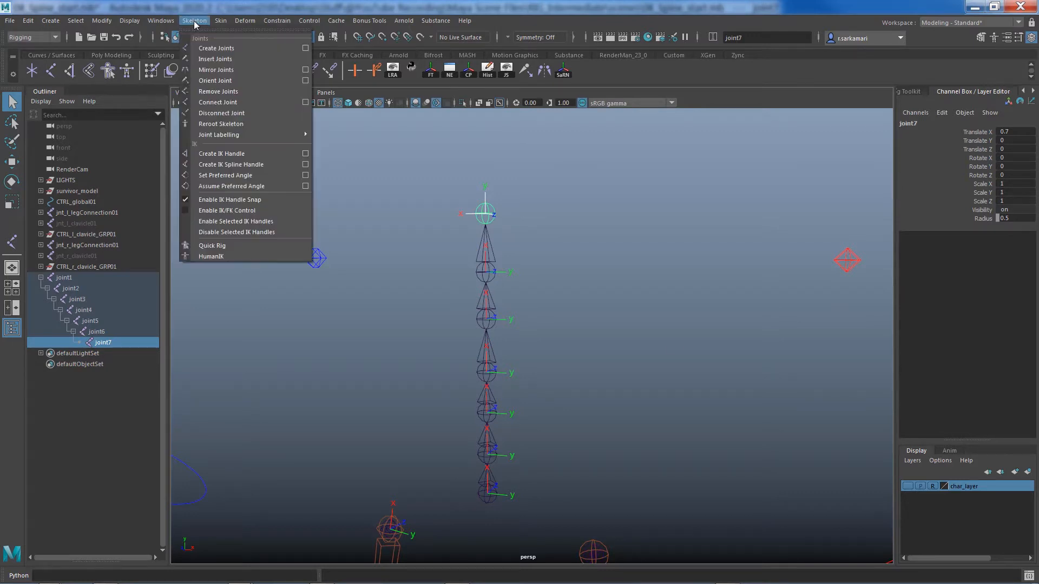
pyautogui.click(305, 80)
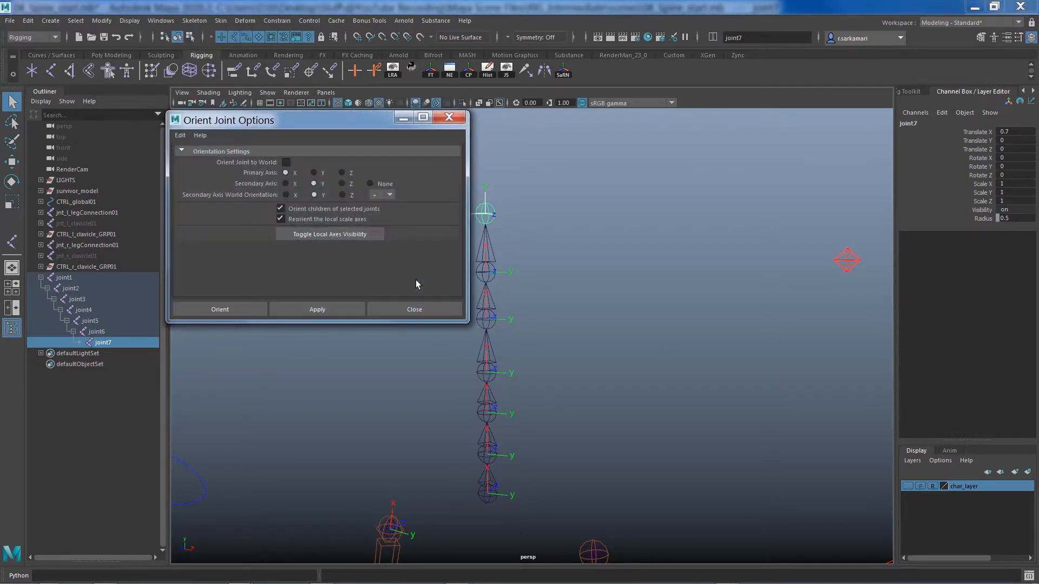
pyautogui.click(285, 162)
pyautogui.keyDown('alt'); pyautogui.moveTo(545, 239); pyautogui.dragTo(670, 275, button='middle'); pyautogui.keyUp('alt')
pyautogui.keyDown('alt'); pyautogui.moveTo(670, 274); pyautogui.dragTo(562, 271); pyautogui.keyUp('alt')
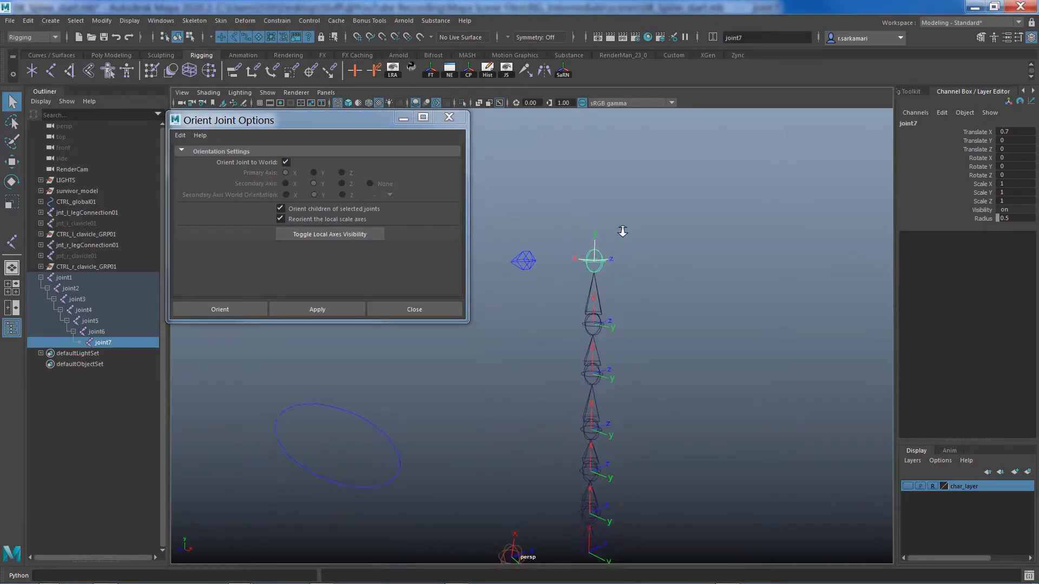
pyautogui.keyDown('alt'); pyautogui.moveTo(622, 231); pyautogui.dragTo(785, 287, button='right'); pyautogui.keyUp('alt')
pyautogui.keyDown('alt'); pyautogui.moveTo(785, 287); pyautogui.dragTo(686, 354); pyautogui.keyUp('alt')
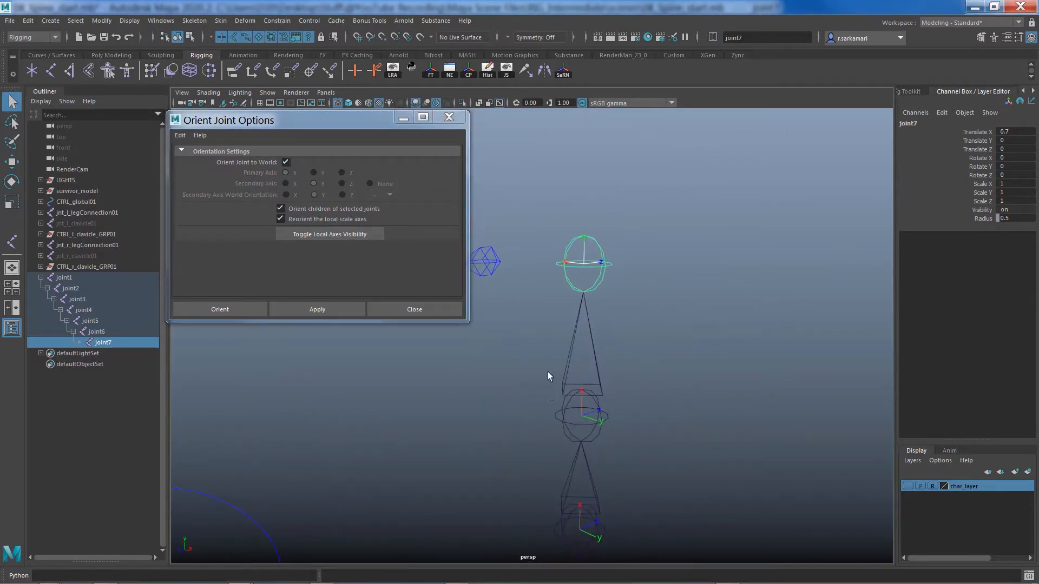
pyautogui.click(342, 305)
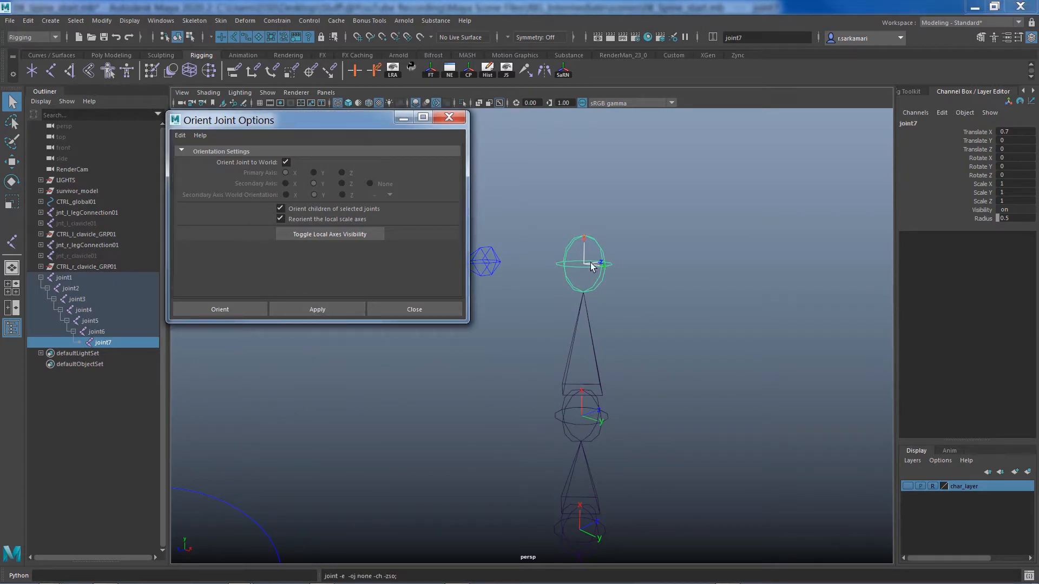
pyautogui.click(405, 306)
pyautogui.click(559, 275)
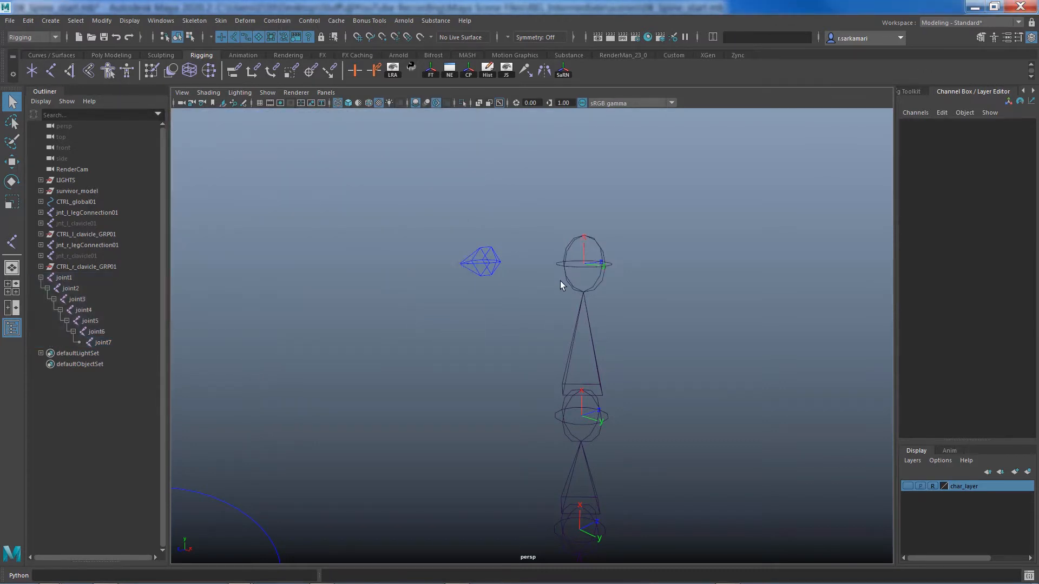
pyautogui.click(561, 282)
pyautogui.scroll(-6, 432, 354)
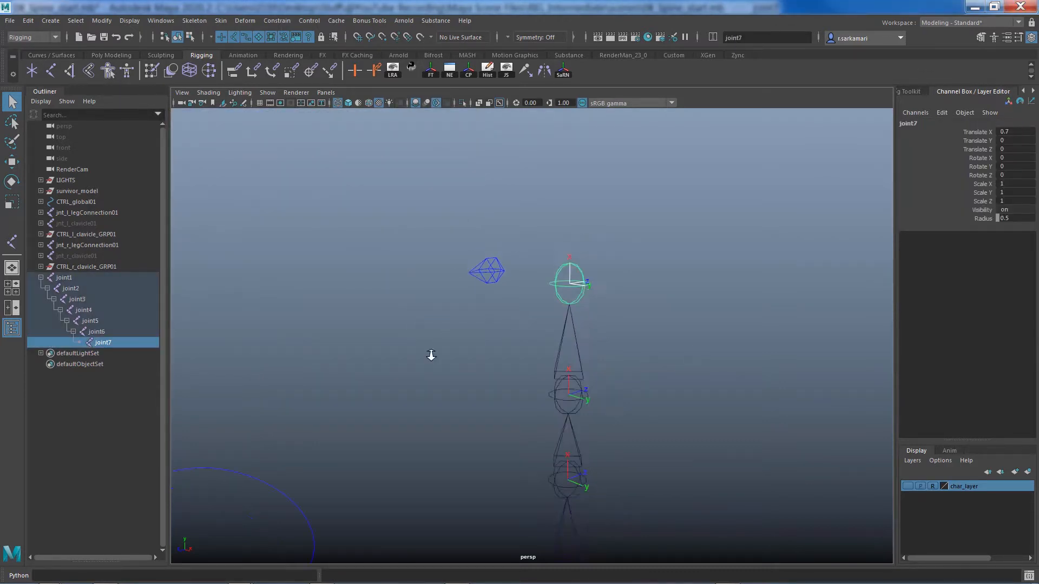
pyautogui.keyDown('alt'); pyautogui.moveTo(446, 328); pyautogui.dragTo(471, 320); pyautogui.keyUp('alt')
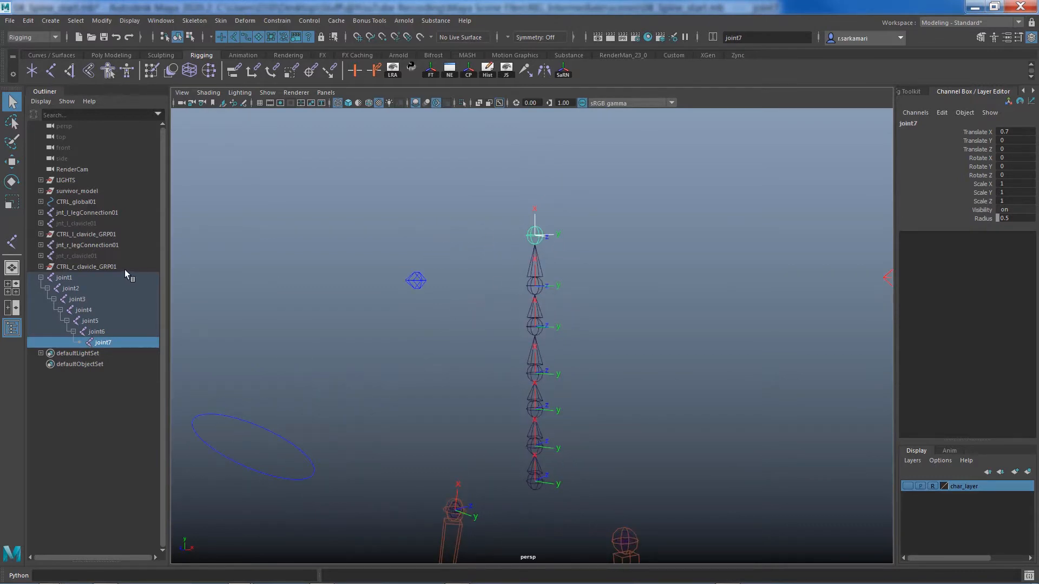
# Freeze the transformations of all seven spine joints and check the root joint's rotation values.
pyautogui.moveTo(64, 277); pyautogui.dragTo(99, 338)
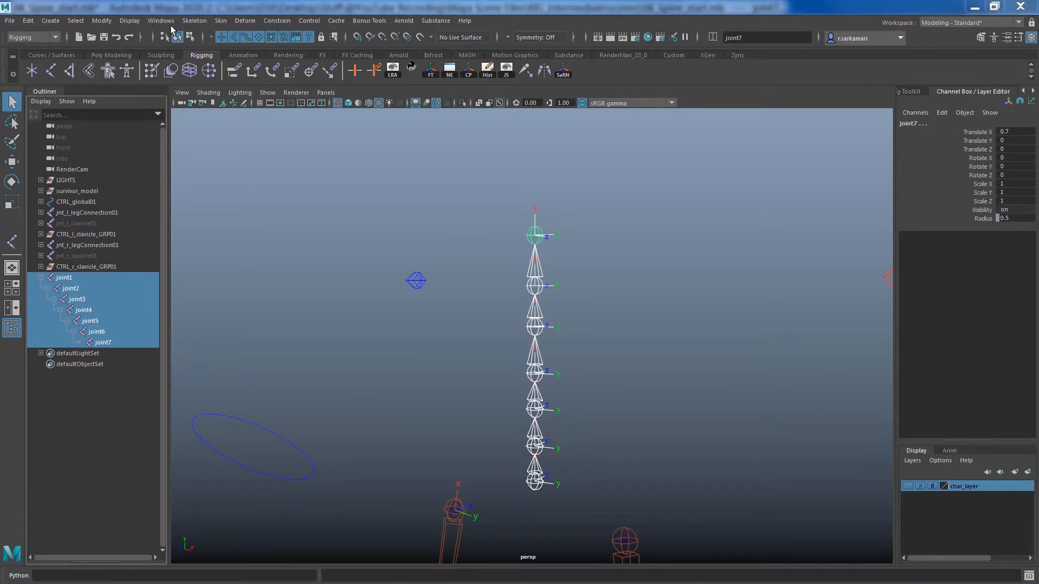
pyautogui.click(103, 21)
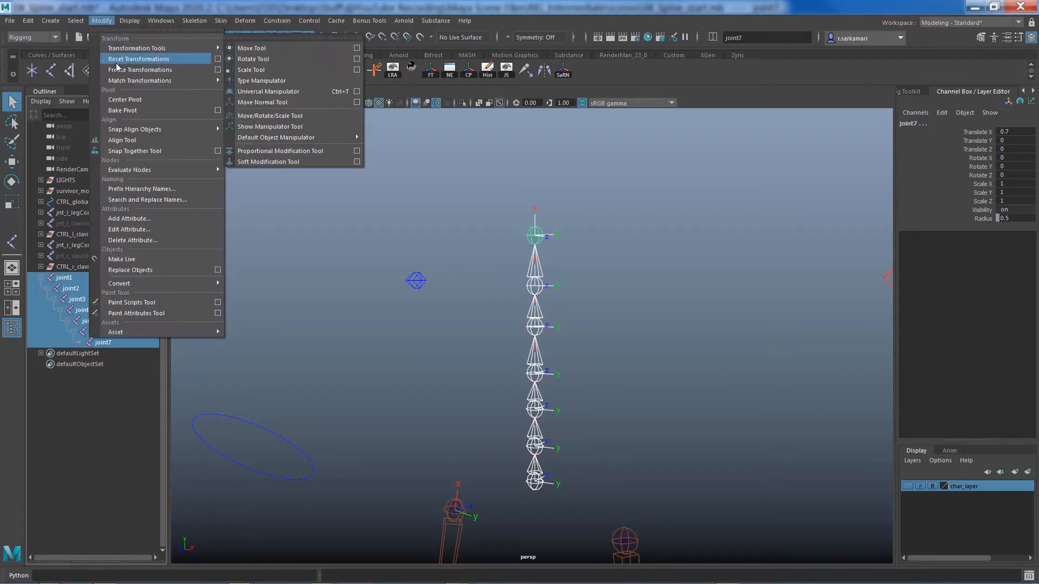
pyautogui.click(140, 70)
pyautogui.click(427, 483)
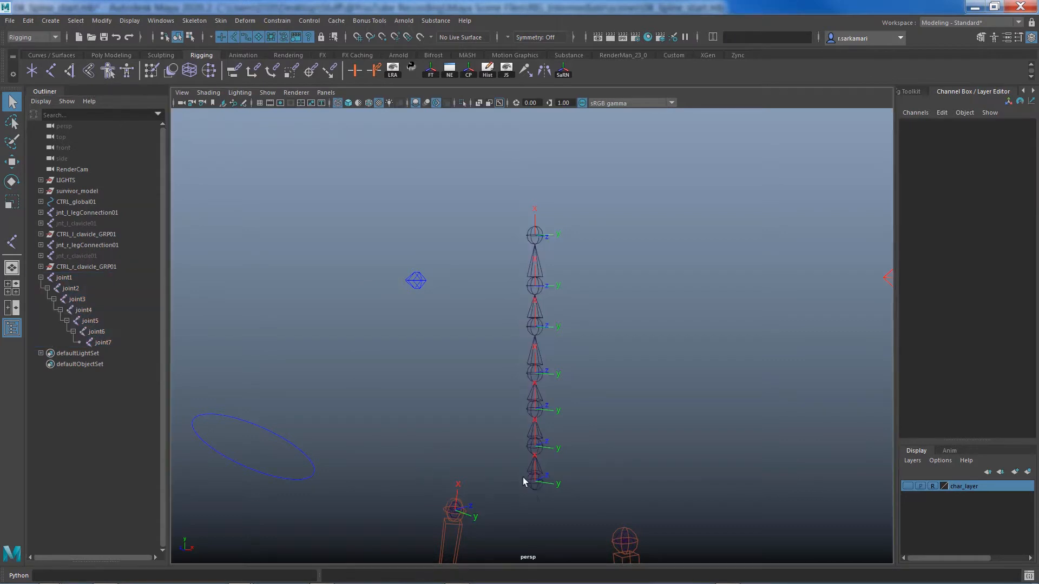
pyautogui.click(533, 482)
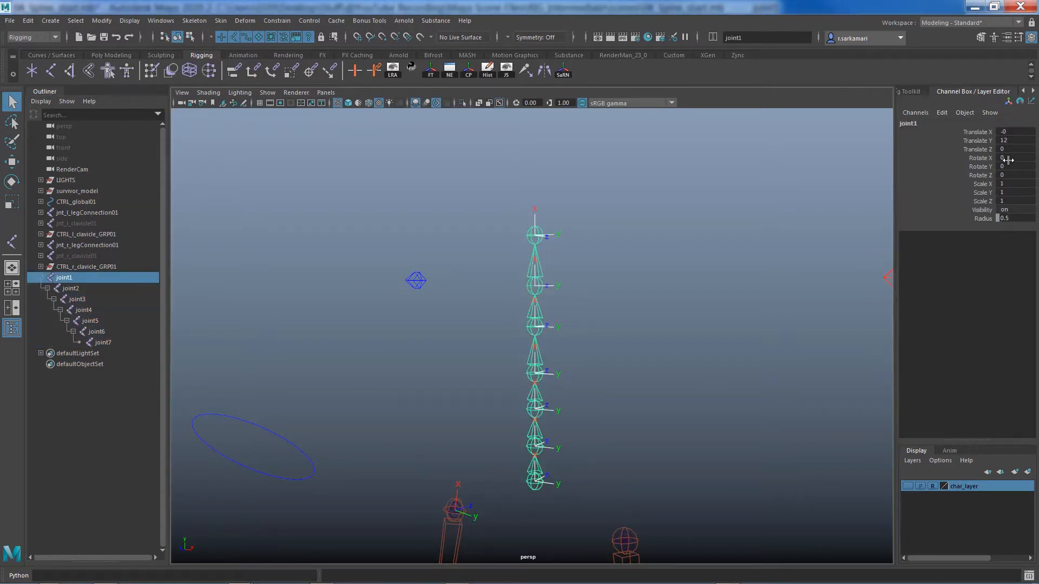
pyautogui.moveTo(1011, 157); pyautogui.dragTo(1011, 175)
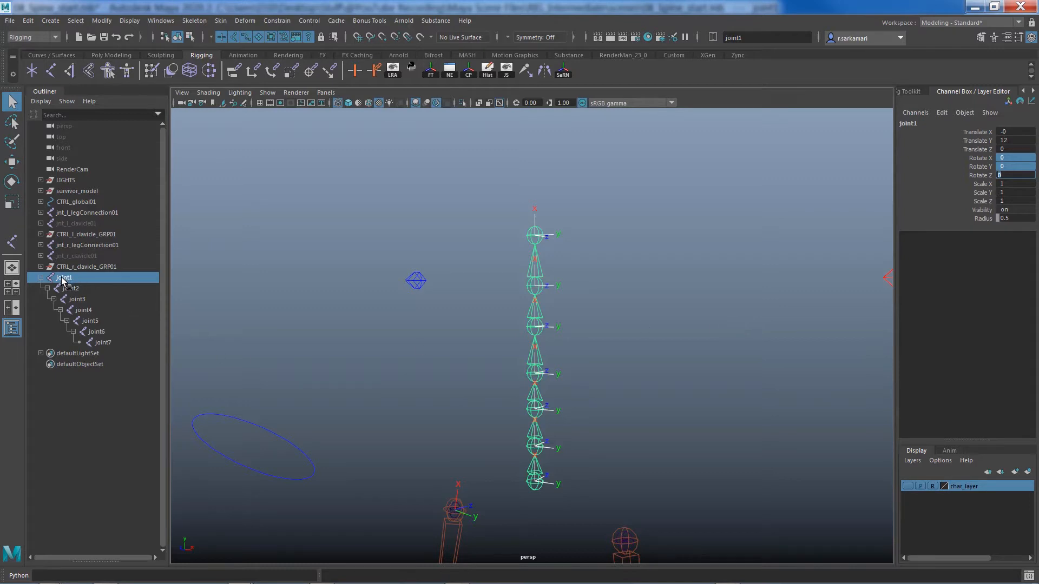
# Batch-rename all seven spine joints with the base name jnt_spine_.
pyautogui.moveTo(64, 278); pyautogui.dragTo(101, 343)
pyautogui.click(752, 37)
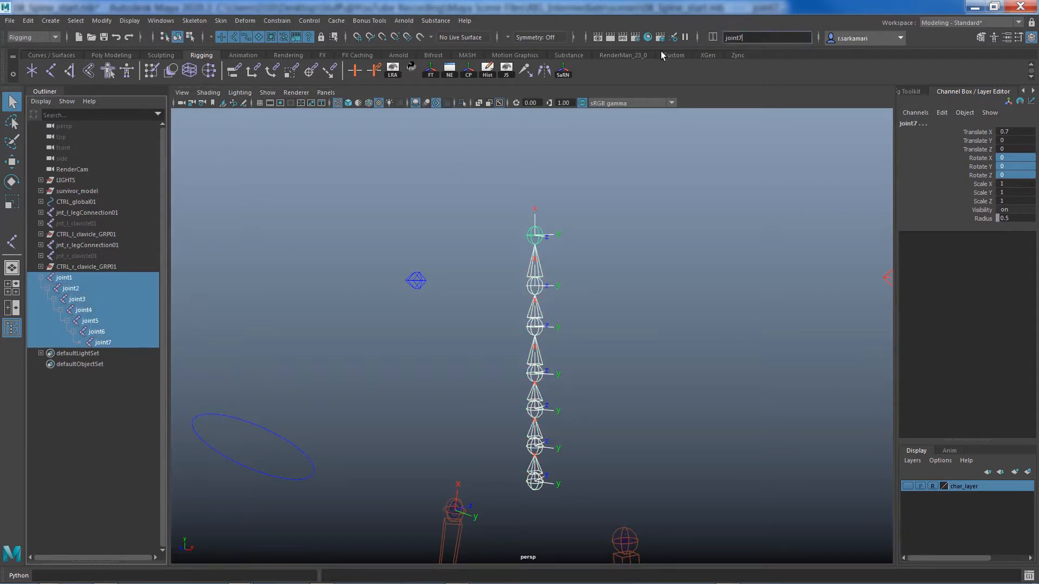
pyautogui.hotkey('ctrl', 'a')
pyautogui.write('j')
pyautogui.press('Return')
# Rename the root spine joint as jnt_spine_a01 and copy its _a01 suffix for reuse.
pyautogui.doubleClick(64, 278)
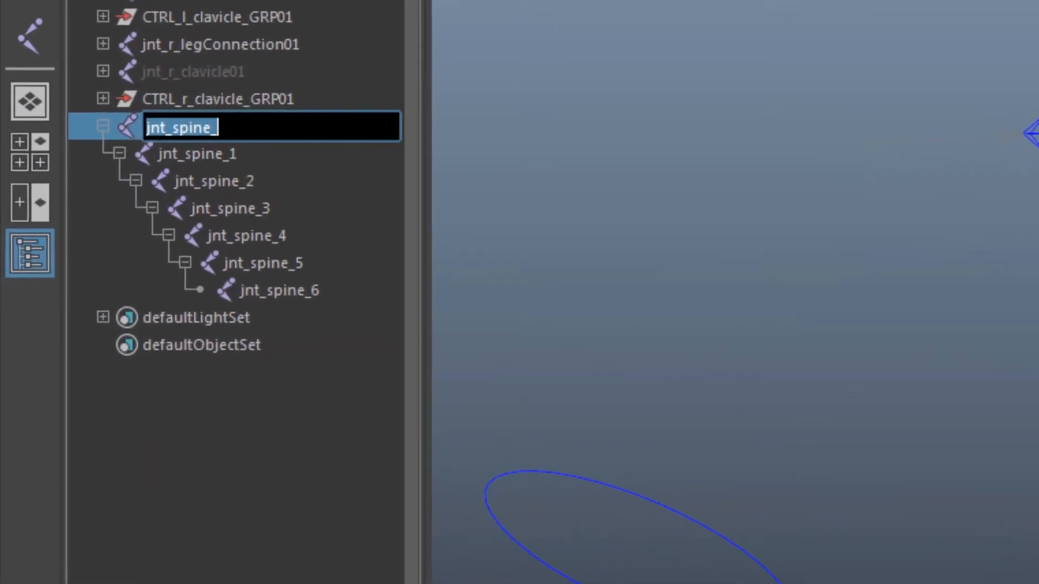
pyautogui.press('Right')
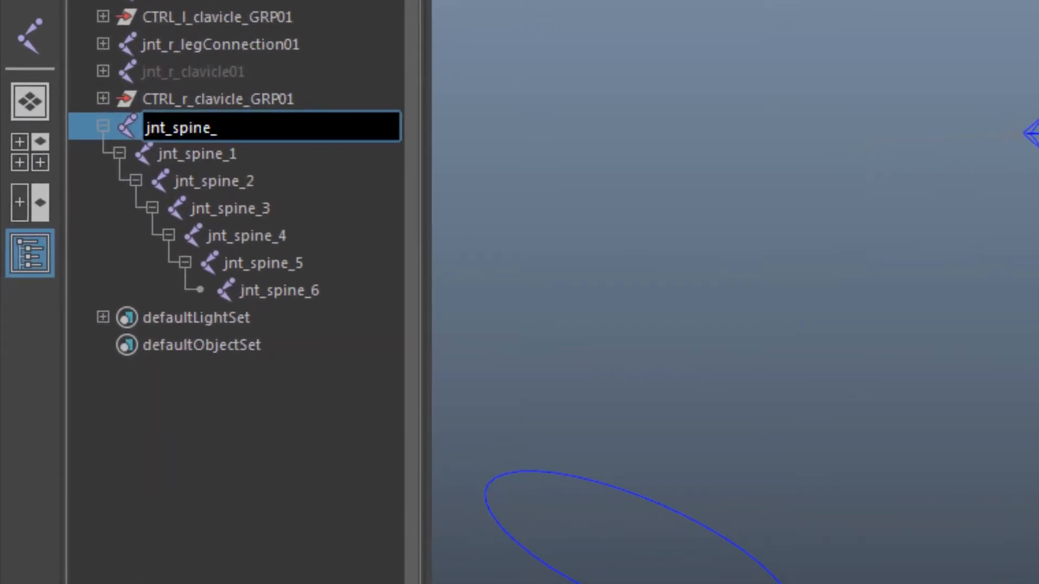
pyautogui.write('a01')
pyautogui.moveTo(211, 129); pyautogui.dragTo(320, 146)
pyautogui.hotkey('ctrl', 'c')
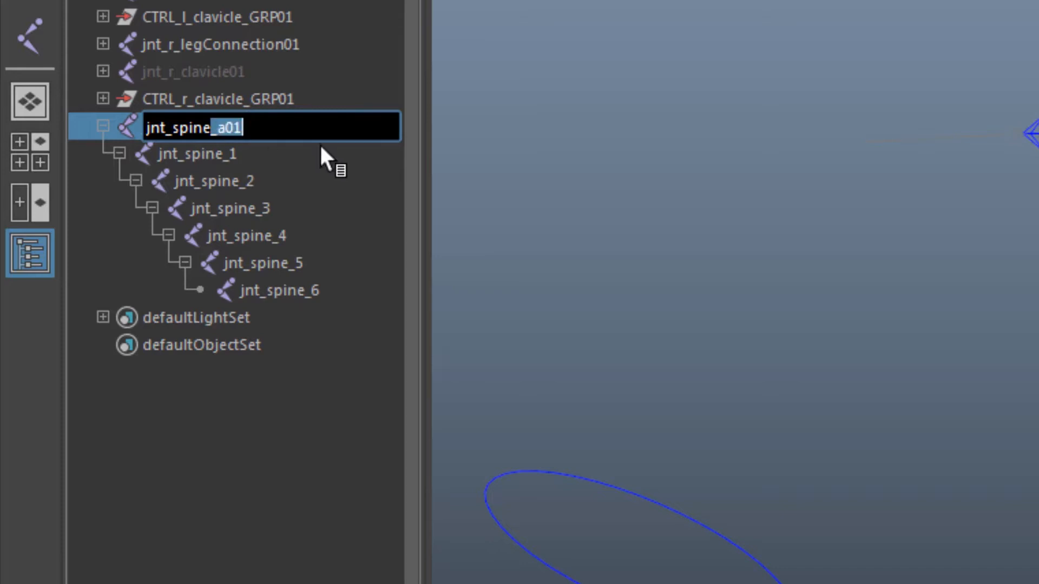
# Rename the second spine joint as jnt_spine_b01, reusing the copied suffix.
pyautogui.click(226, 157)
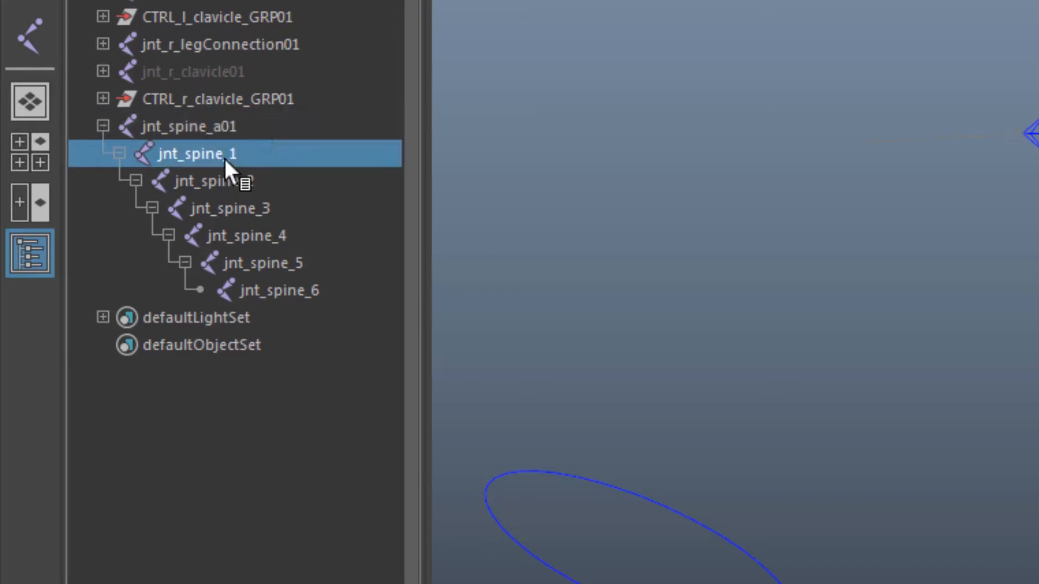
pyautogui.doubleClick(225, 157)
pyautogui.press('End')
pyautogui.press('BackSpace')
pyautogui.press('BackSpace')
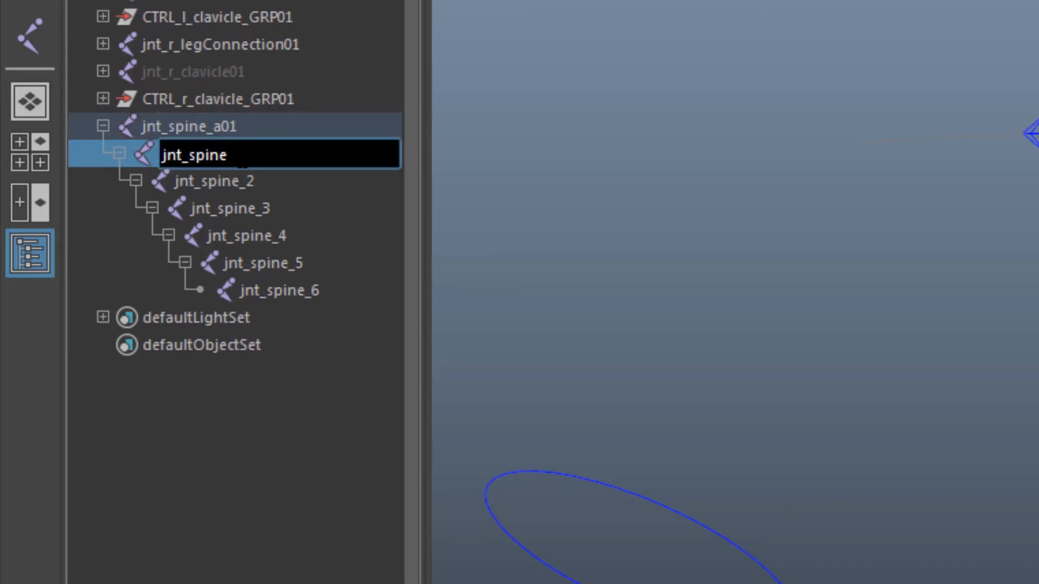
pyautogui.hotkey('ctrl', 'v')
pyautogui.click(243, 155)
pyautogui.press('BackSpace')
pyautogui.write('b')
# Rename the third spine joint as jnt_spine_c01, reusing the copied suffix.
pyautogui.doubleClick(235, 183)
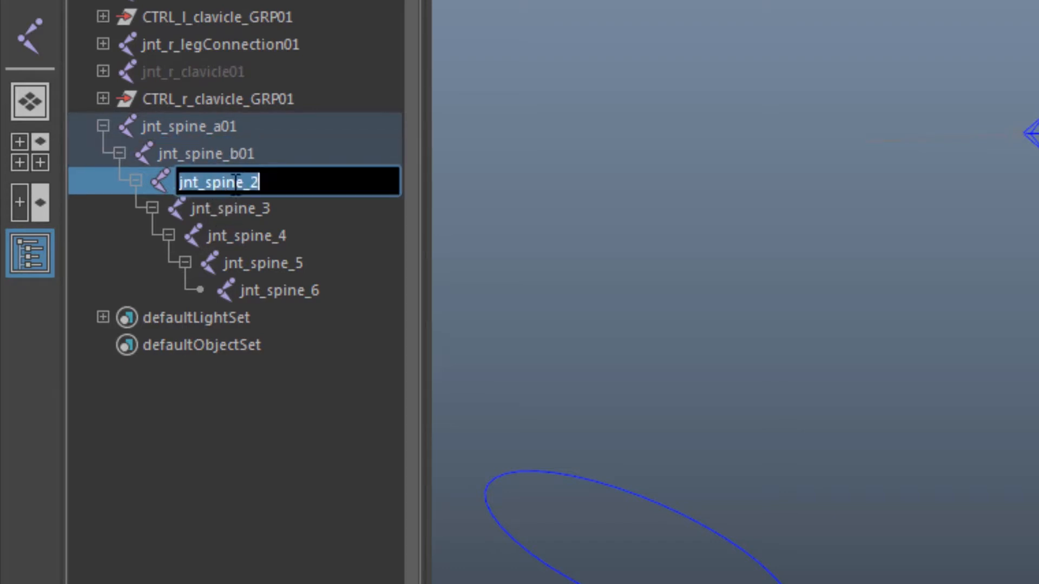
pyautogui.click(272, 188)
pyautogui.press('BackSpace')
pyautogui.press('BackSpace')
pyautogui.hotkey('ctrl', 'v')
pyautogui.click(259, 184)
pyautogui.press('BackSpace')
pyautogui.write('c')
# Rename the fourth spine joint as jnt_spine_d01, reusing the copied suffix.
pyautogui.doubleClick(223, 209)
pyautogui.press('End')
pyautogui.press('BackSpace')
pyautogui.press('BackSpace')
pyautogui.hotkey('ctrl', 'v')
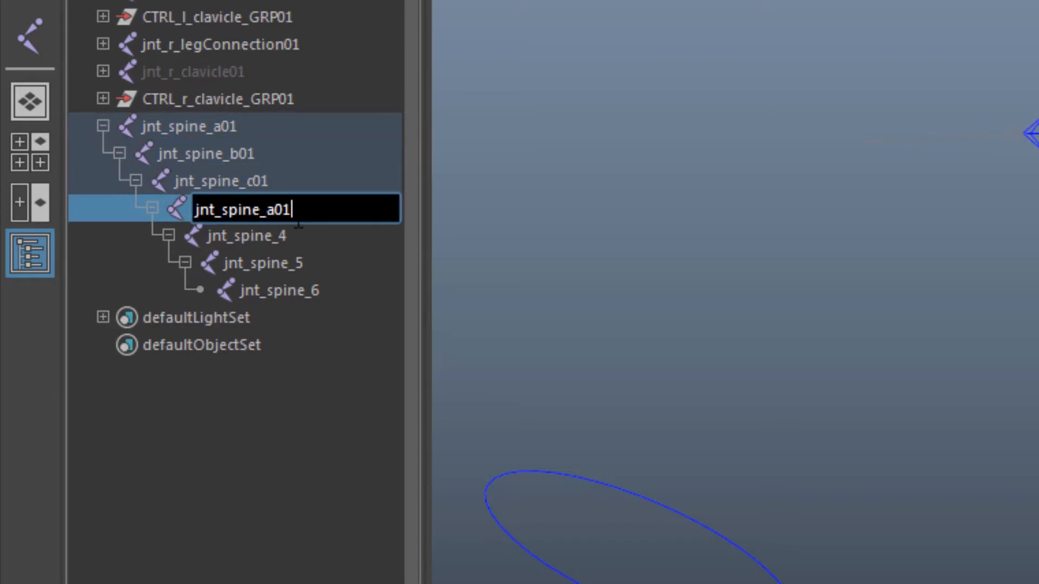
pyautogui.press('Left')
pyautogui.press('Left')
pyautogui.press('BackSpace')
pyautogui.write('d')
# Rename the fifth spine joint as jnt_spine_e01, reusing the copied suffix.
pyautogui.doubleClick(281, 236)
pyautogui.press('End')
pyautogui.press('BackSpace')
pyautogui.press('BackSpace')
pyautogui.hotkey('ctrl', 'v')
pyautogui.press('Left')
pyautogui.press('Left')
pyautogui.press('BackSpace')
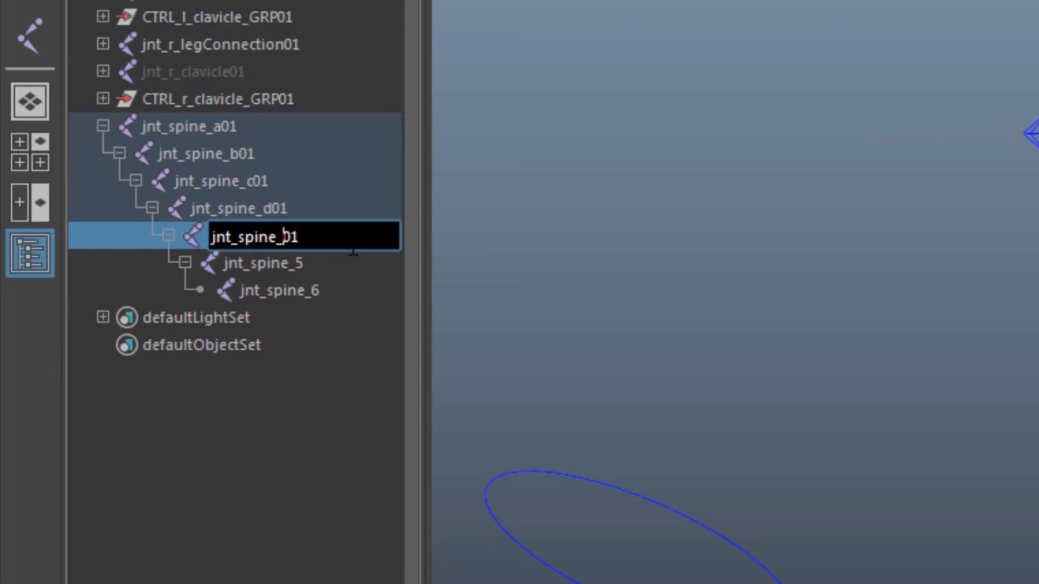
pyautogui.write('e')
# Rename the sixth spine joint as jnt_spine_f01.
pyautogui.doubleClick(270, 265)
pyautogui.press('End')
pyautogui.hotkey('shift', 'Left')
pyautogui.hotkey('shift', 'Left')
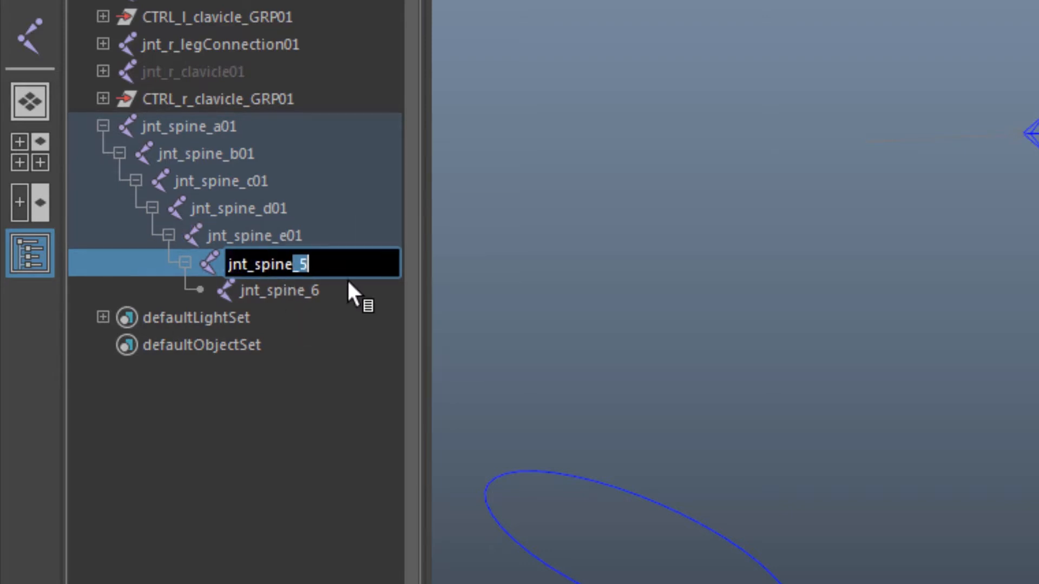
pyautogui.write('_f01')
pyautogui.press('Return')
# Rename the end joint of the spine chain as jnte_spine_g01, marking it as an end joint with the jnte prefix.
pyautogui.doubleClick(281, 291)
pyautogui.press('End')
pyautogui.hotkey('shift', 'Left')
pyautogui.hotkey('shift', 'Left')
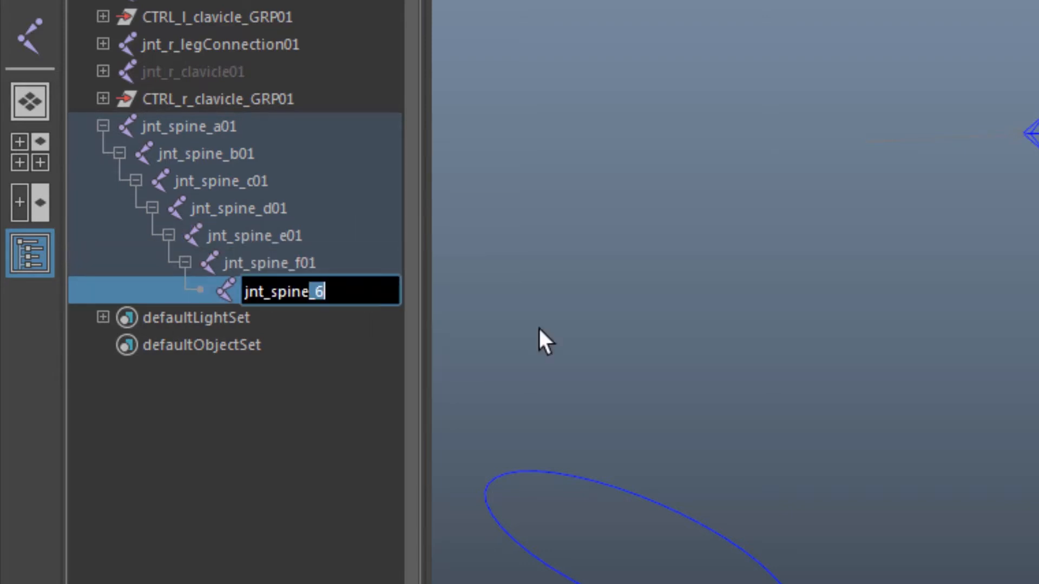
pyautogui.write('_')
pyautogui.press('Left')
pyautogui.press('Left')
pyautogui.press('Left')
pyautogui.press('Left')
pyautogui.press('Left')
pyautogui.press('Left')
pyautogui.press('Left')
pyautogui.write('e')
pyautogui.press('Right')
pyautogui.press('Right')
pyautogui.press('Right')
pyautogui.press('Right')
pyautogui.press('Right')
pyautogui.press('Right')
pyautogui.press('Right')
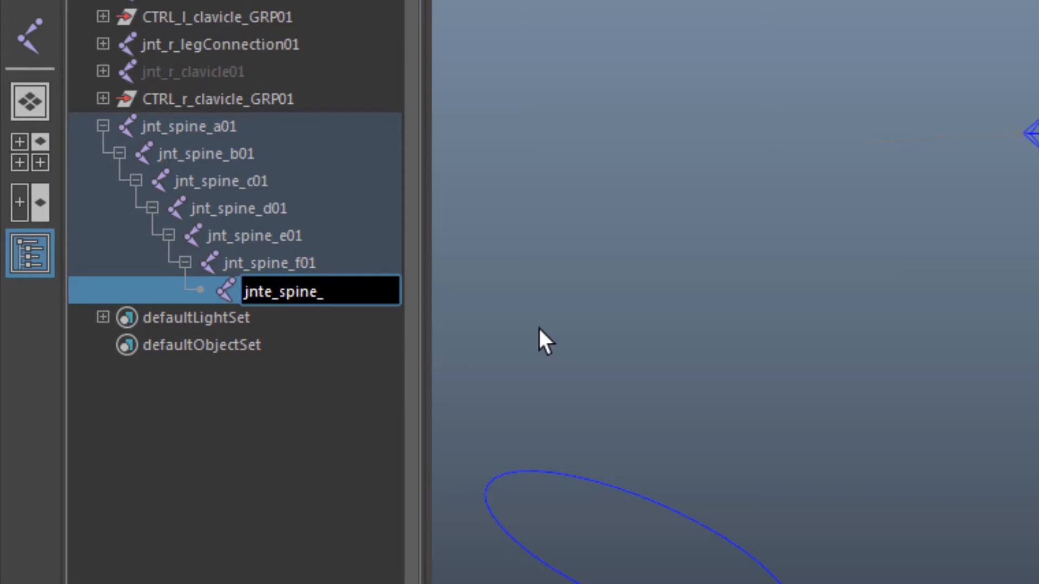
pyautogui.write('g01')
pyautogui.press('Return')
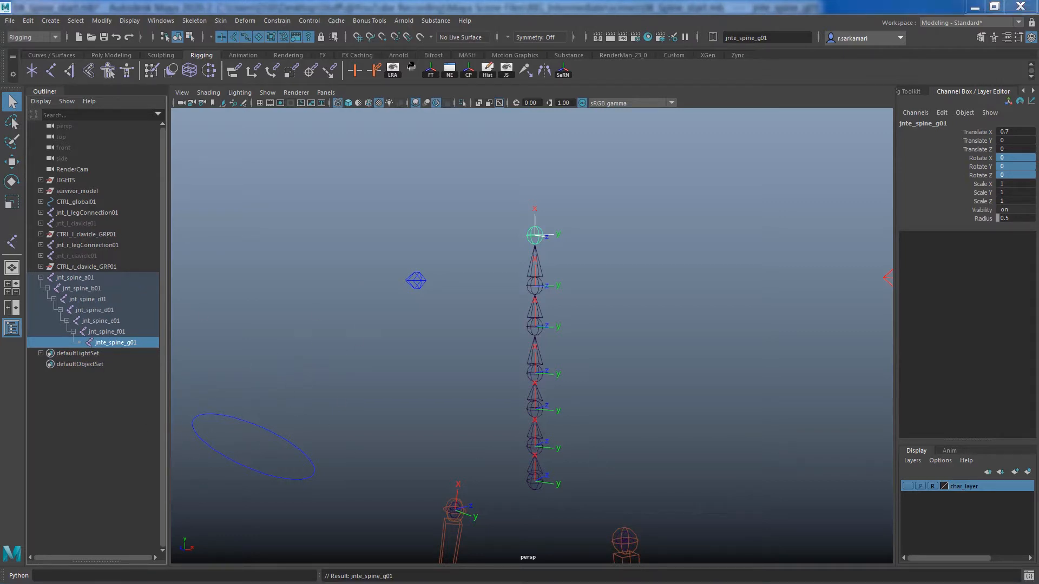
# Show the char_layer mesh and view the spine chain inside the body from the side.
pyautogui.click(906, 485)
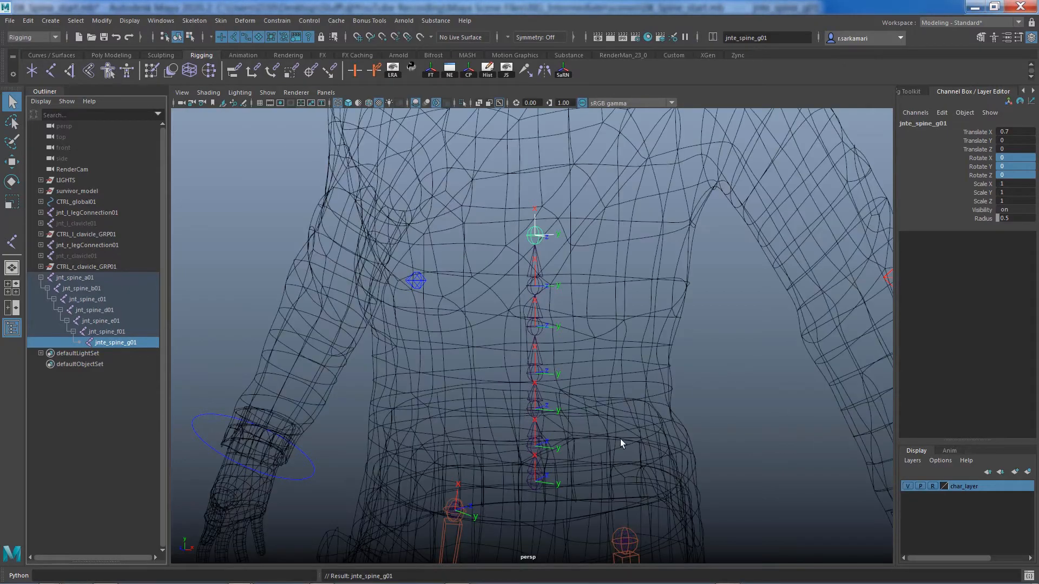
pyautogui.keyDown('alt'); pyautogui.moveTo(595, 364); pyautogui.dragTo(473, 336, button='right'); pyautogui.keyUp('alt')
pyautogui.keyDown('alt'); pyautogui.moveTo(473, 336); pyautogui.dragTo(445, 343); pyautogui.keyUp('alt')
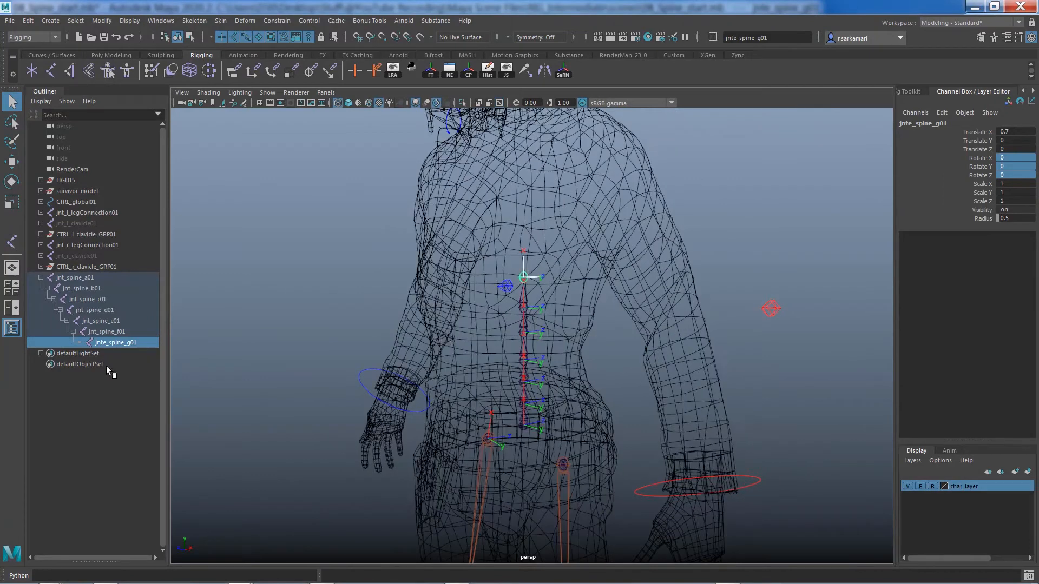
pyautogui.moveTo(85, 281); pyautogui.dragTo(109, 339)
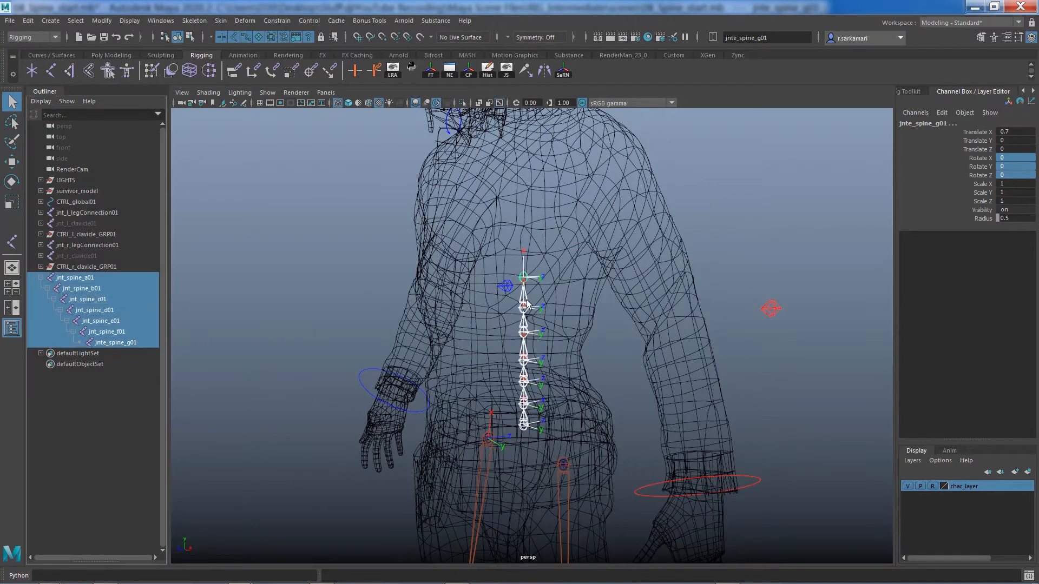
pyautogui.press('space')
pyautogui.moveTo(344, 283); pyautogui.dragTo(364, 283)
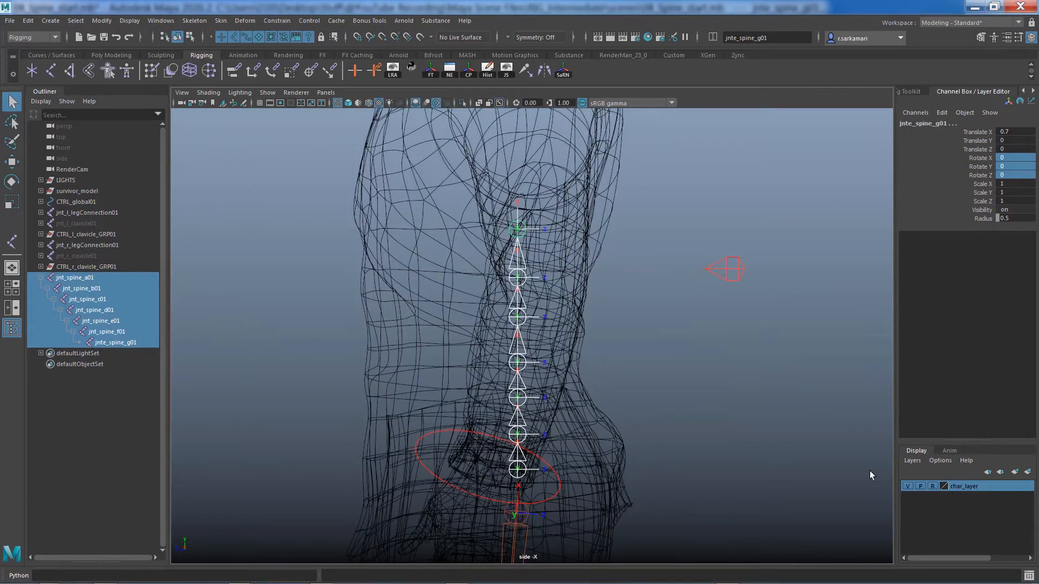
# Spread joints jnt_spine_b01 through jnte_spine_g01 upward along the spine, bringing the end joint's Translate X to about 0.739.
pyautogui.keyDown('ctrl'); pyautogui.click(73, 277); pyautogui.keyUp('ctrl')
pyautogui.press('w')
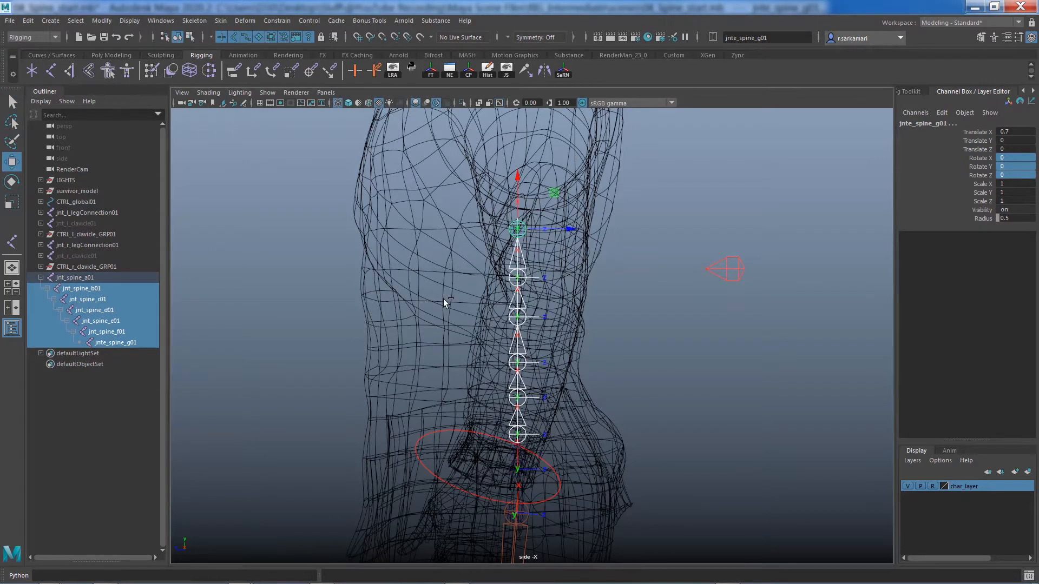
pyautogui.moveTo(517, 179); pyautogui.dragTo(518, 177)
pyautogui.moveTo(519, 173); pyautogui.dragTo(520, 176)
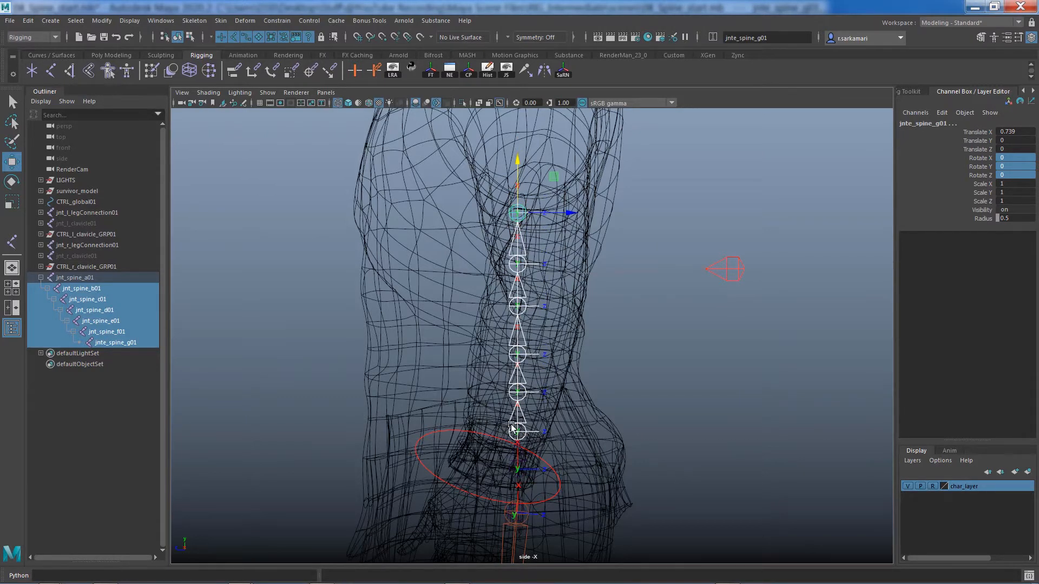
# Duplicate jnte_spine_g01 and raise the copy to the base of the neck, at Translate X of about 3.643.
pyautogui.click(115, 342)
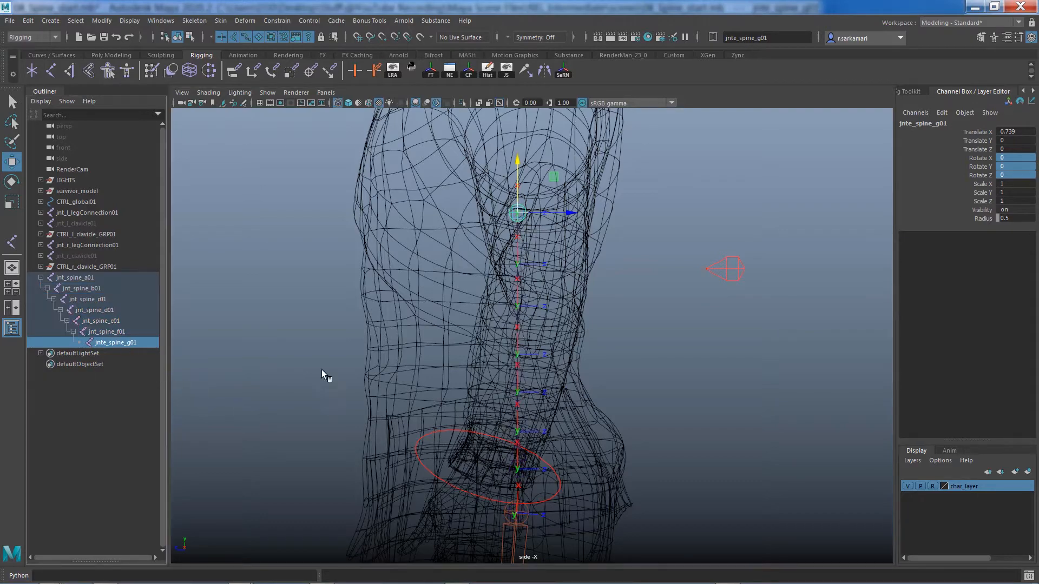
pyautogui.keyDown('alt'); pyautogui.moveTo(321, 369); pyautogui.dragTo(359, 390, button='middle'); pyautogui.keyUp('alt')
pyautogui.keyDown('alt'); pyautogui.moveTo(407, 388); pyautogui.dragTo(468, 389); pyautogui.keyUp('alt')
pyautogui.press('space')
pyautogui.hotkey('ctrl', 'd')
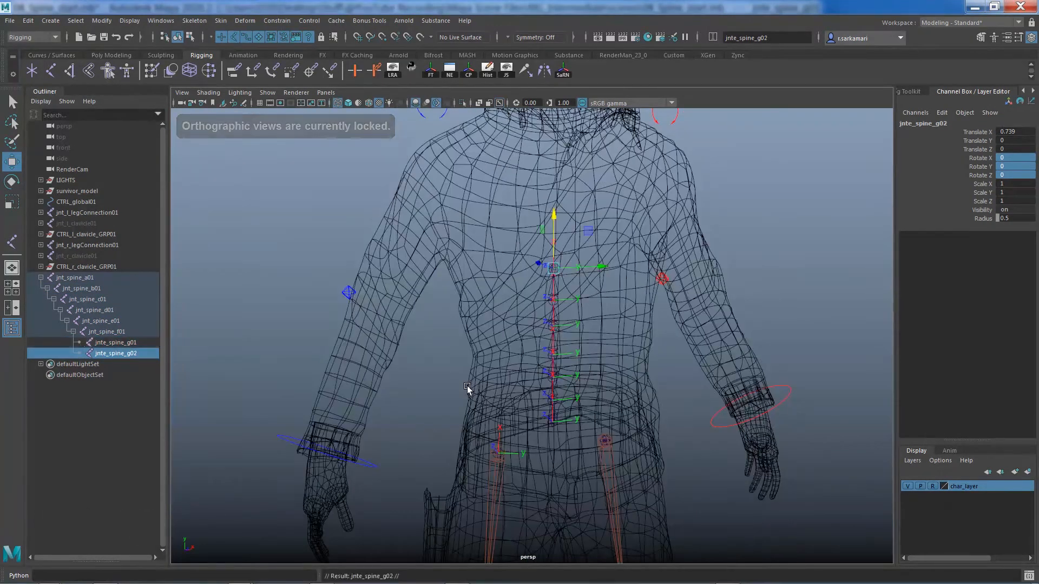
pyautogui.keyDown('alt'); pyautogui.moveTo(439, 356); pyautogui.dragTo(472, 360); pyautogui.keyUp('alt')
pyautogui.moveTo(557, 217); pyautogui.dragTo(577, 81)
pyautogui.keyDown('alt'); pyautogui.moveTo(520, 254); pyautogui.dragTo(391, 371); pyautogui.keyUp('alt')
pyautogui.moveTo(493, 242); pyautogui.dragTo(494, 236)
pyautogui.keyDown('alt'); pyautogui.moveTo(402, 313); pyautogui.dragTo(597, 384, button='right'); pyautogui.keyUp('alt')
pyautogui.keyDown('alt'); pyautogui.moveTo(511, 362); pyautogui.dragTo(576, 410, button='middle'); pyautogui.keyUp('alt')
pyautogui.moveTo(522, 231); pyautogui.dragTo(522, 242)
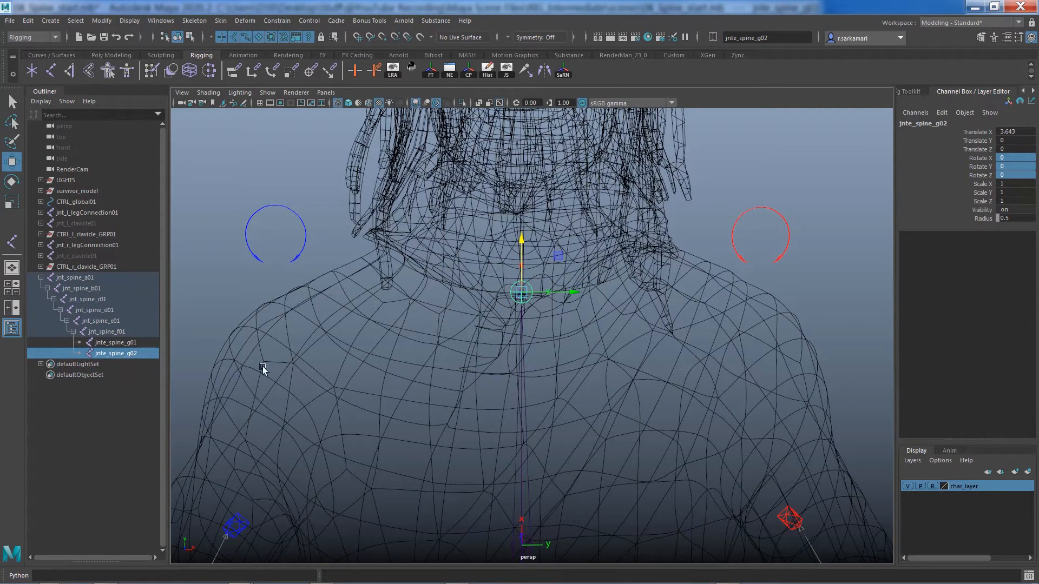
# Rename the duplicated joint as jnt_beck_base01 and parent it under jnte_spine_g01.
pyautogui.doubleClick(122, 353)
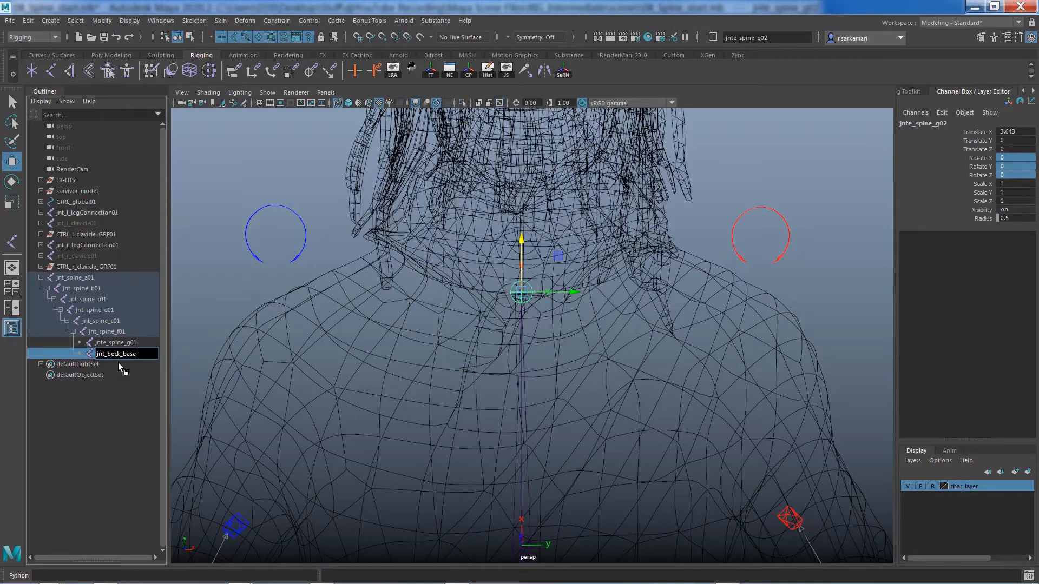
pyautogui.press('Return')
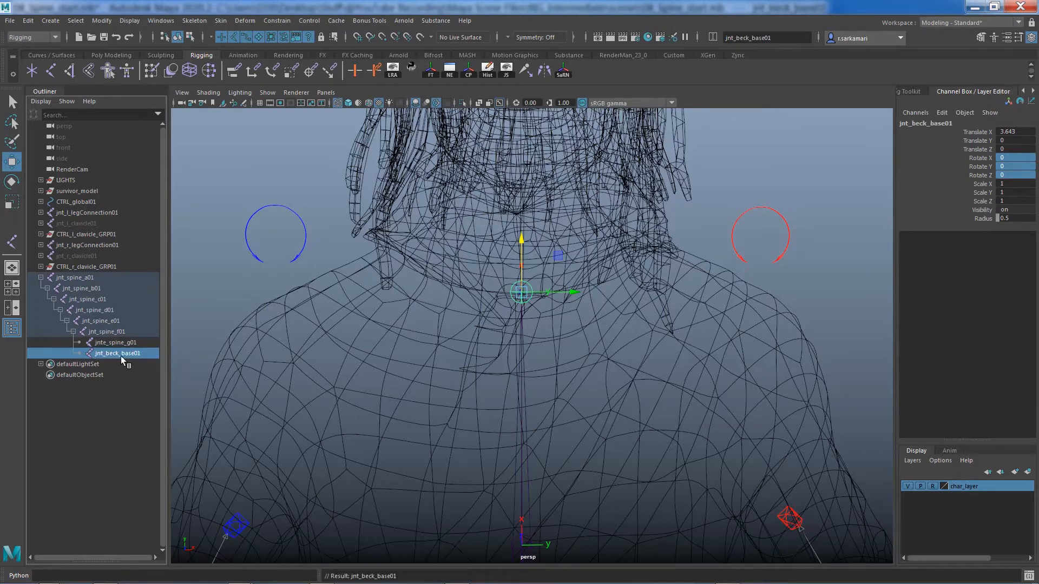
pyautogui.moveTo(117, 356); pyautogui.dragTo(115, 343, button='middle')
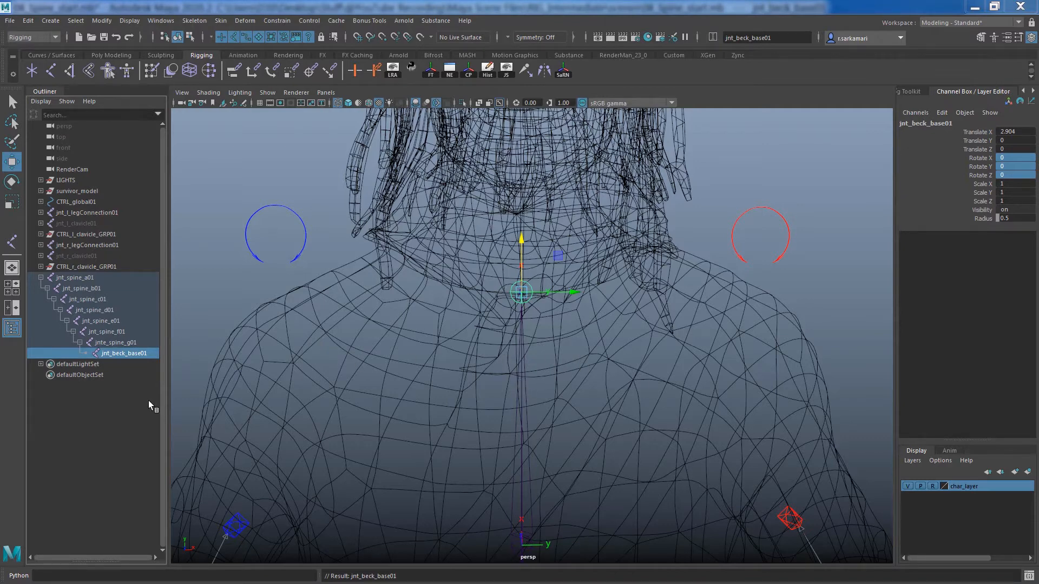
# Examine the spine hierarchy up to the neck base, selecting individual joints including jnt_spine_a01, jnt_spine_d01 and jnte_spine_g01.
pyautogui.click(107, 332)
pyautogui.click(97, 310)
pyautogui.click(86, 290)
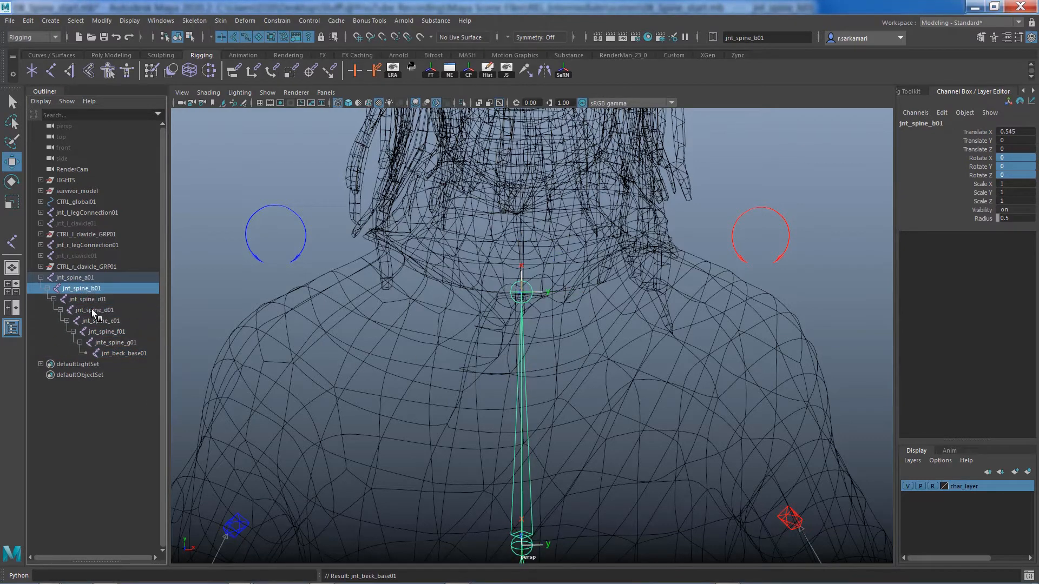
pyautogui.click(95, 311)
pyautogui.click(107, 332)
pyautogui.click(114, 354)
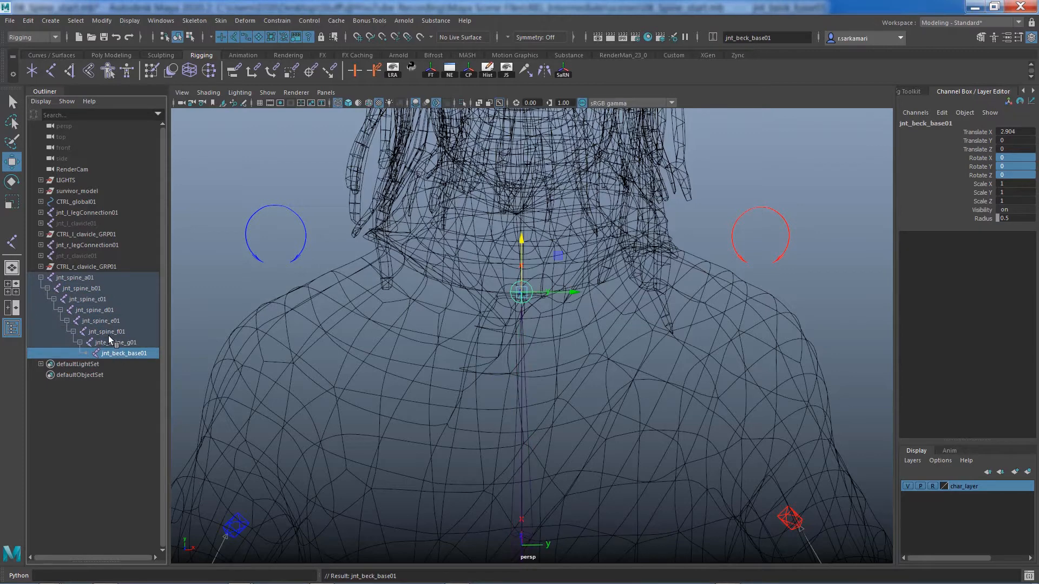
pyautogui.click(113, 332)
pyautogui.keyDown('alt'); pyautogui.moveTo(603, 330); pyautogui.dragTo(396, 341, button='right'); pyautogui.keyUp('alt')
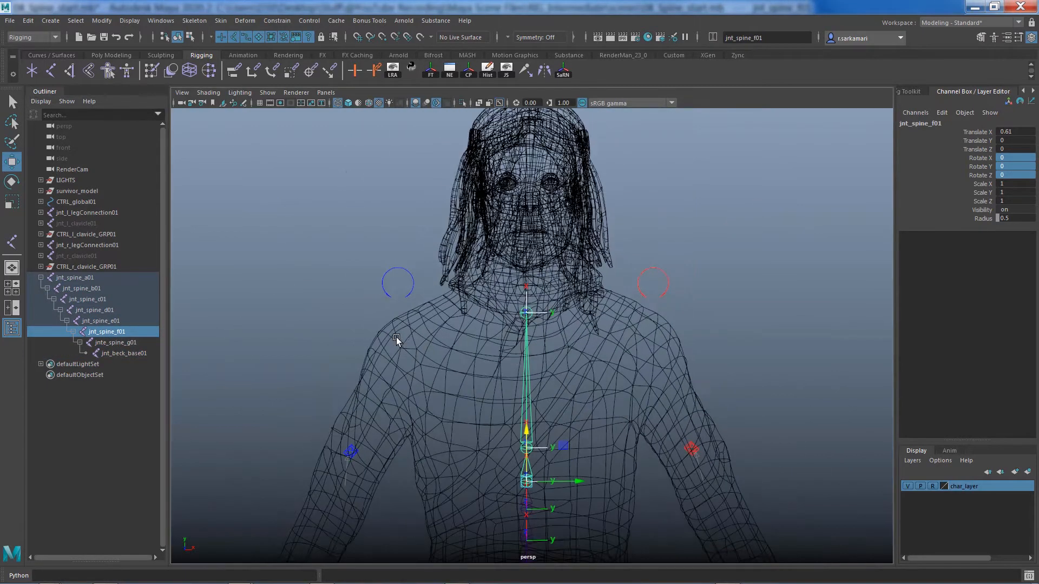
pyautogui.keyDown('alt'); pyautogui.moveTo(407, 347); pyautogui.dragTo(450, 184, button='middle'); pyautogui.keyUp('alt')
pyautogui.keyDown('alt'); pyautogui.moveTo(514, 303); pyautogui.dragTo(458, 340, button='right'); pyautogui.keyUp('alt')
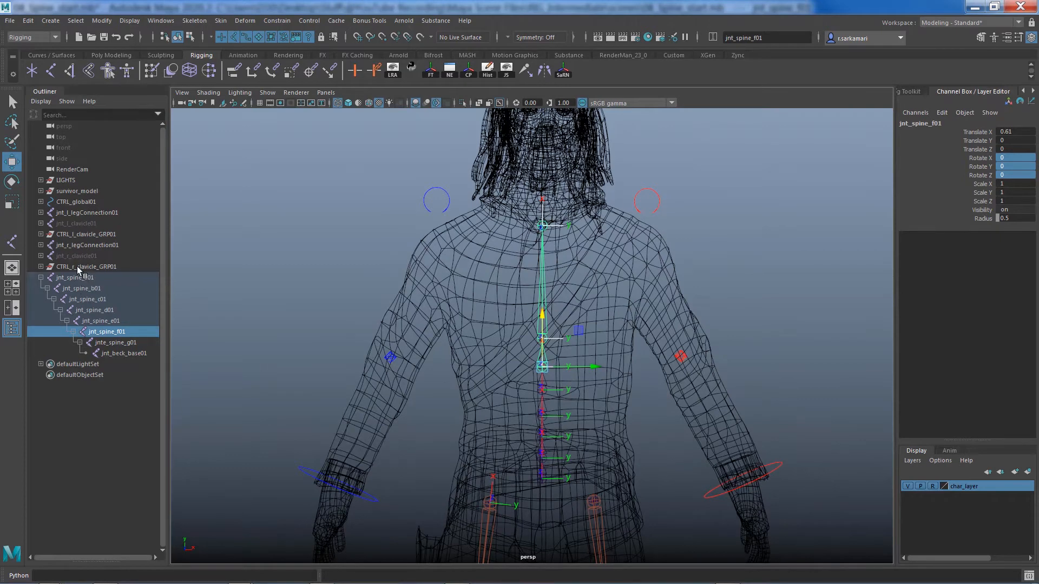
pyautogui.moveTo(77, 274); pyautogui.dragTo(118, 354)
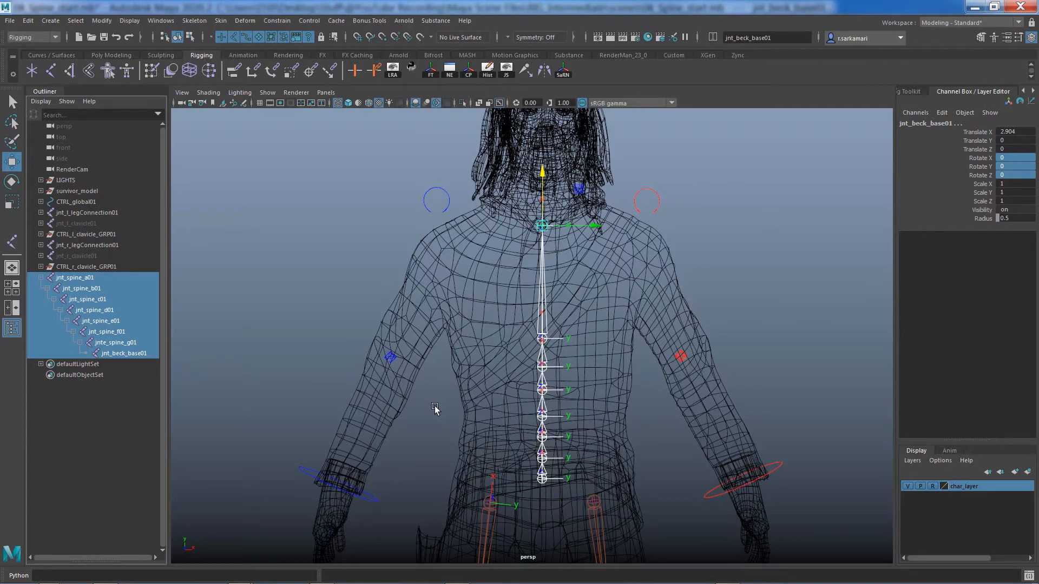
pyautogui.click(121, 355)
pyautogui.click(540, 478)
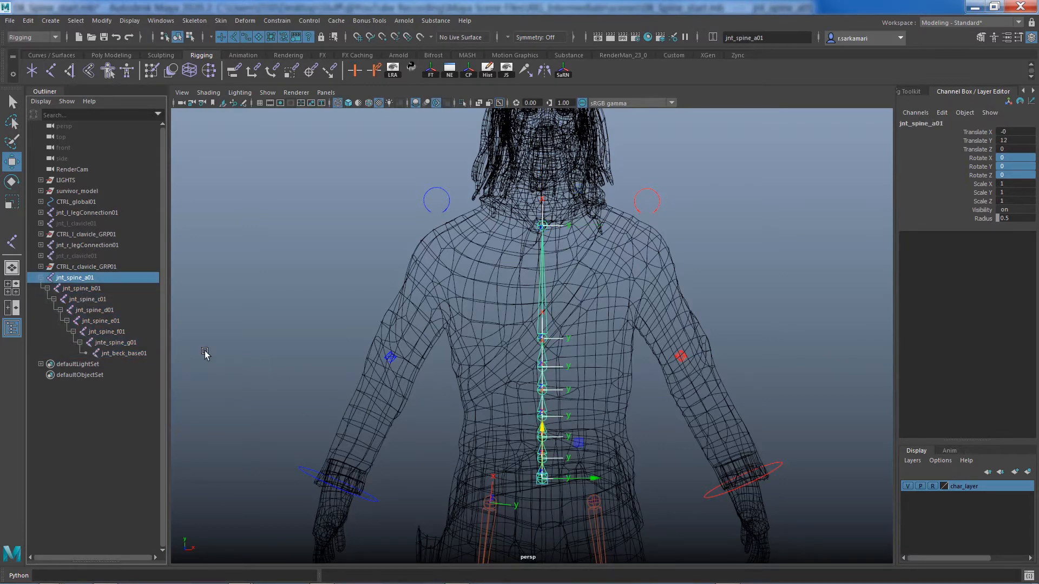
pyautogui.keyDown('ctrl'); pyautogui.click(106, 310); pyautogui.keyUp('ctrl')
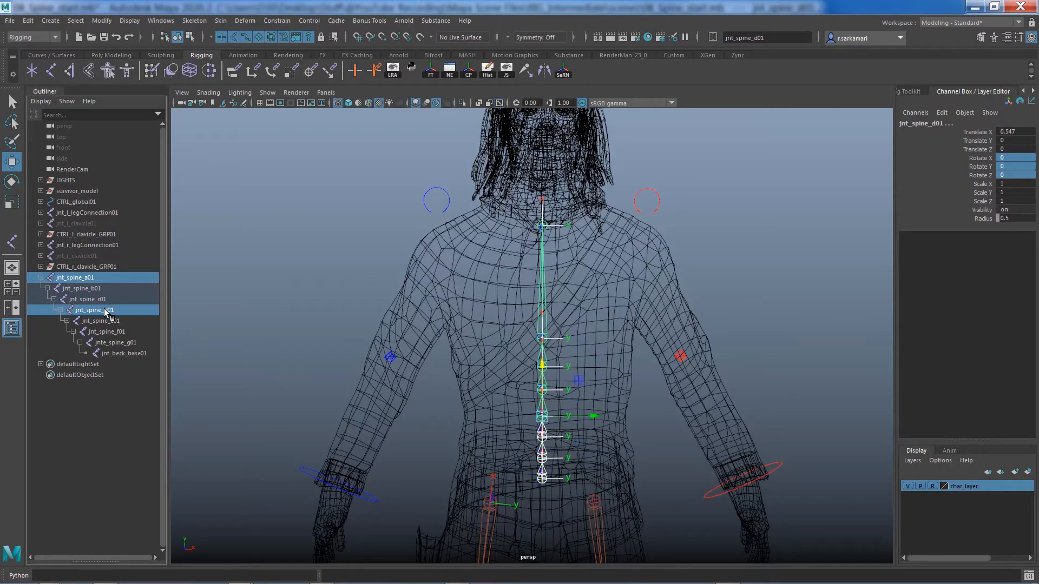
pyautogui.keyDown('ctrl'); pyautogui.click(121, 344); pyautogui.keyUp('ctrl')
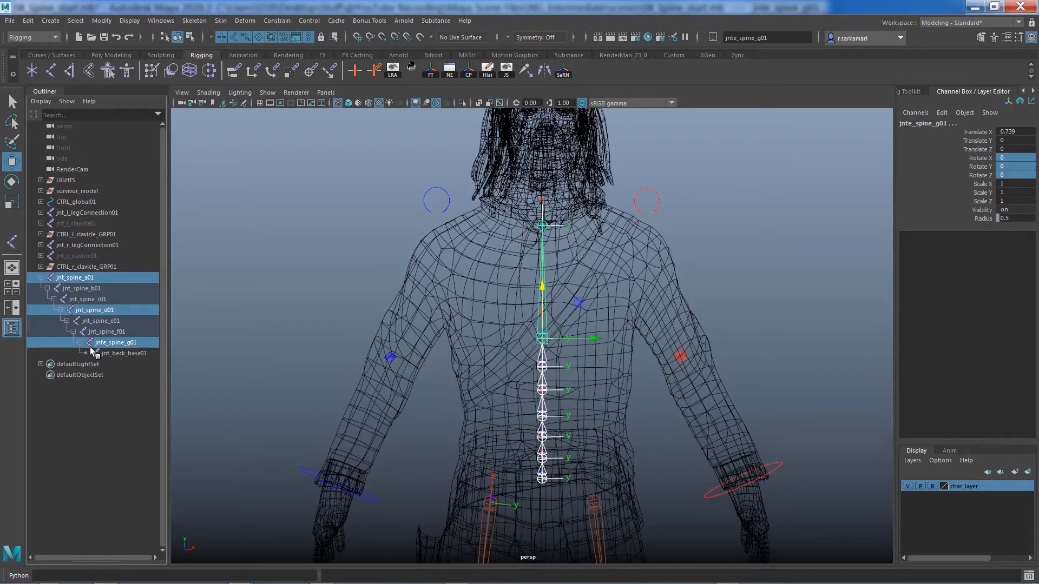
# Move jnte_spine_g01 up the chest to Translate X 1, checking its placement in the front view.
pyautogui.click(108, 343)
pyautogui.moveTo(543, 290); pyautogui.dragTo(543, 280)
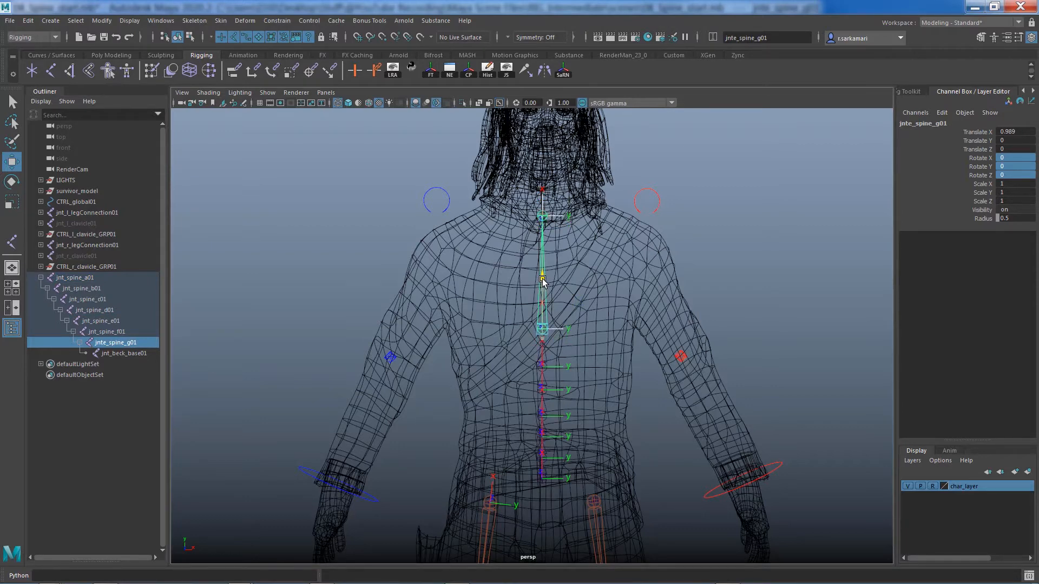
pyautogui.press('space')
pyautogui.moveTo(427, 374); pyautogui.dragTo(434, 399)
pyautogui.keyDown('alt'); pyautogui.moveTo(500, 211); pyautogui.dragTo(476, 492, button='middle'); pyautogui.keyUp('alt')
pyautogui.keyDown('alt'); pyautogui.moveTo(428, 389); pyautogui.dragTo(422, 541, button='middle'); pyautogui.keyUp('alt')
pyautogui.keyDown('alt'); pyautogui.moveTo(428, 400); pyautogui.dragTo(549, 406, button='right'); pyautogui.keyUp('alt')
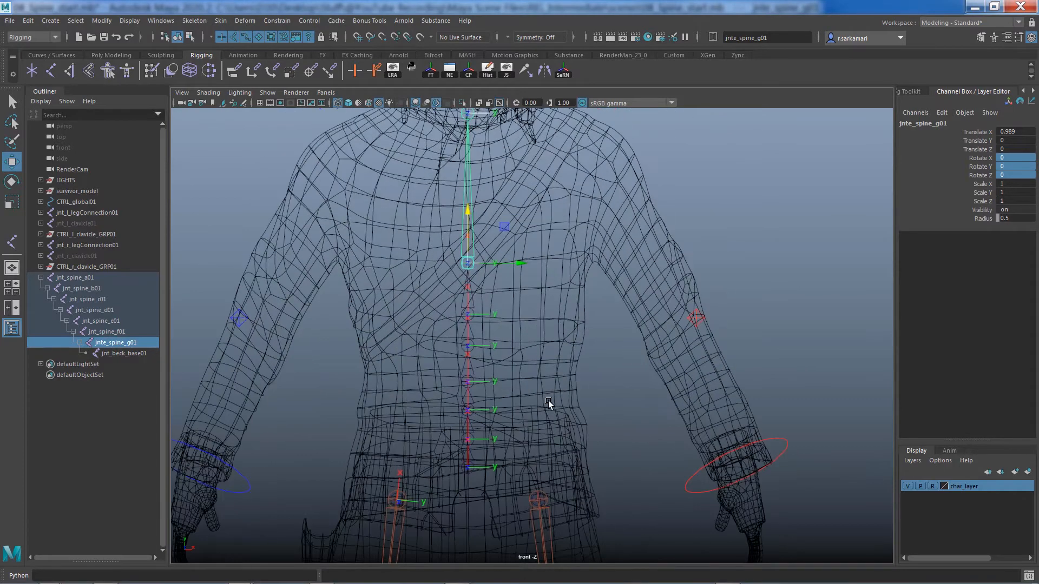
pyautogui.keyDown('alt'); pyautogui.moveTo(538, 324); pyautogui.dragTo(583, 412, button='middle'); pyautogui.keyUp('alt')
pyautogui.moveTo(514, 296); pyautogui.dragTo(515, 295)
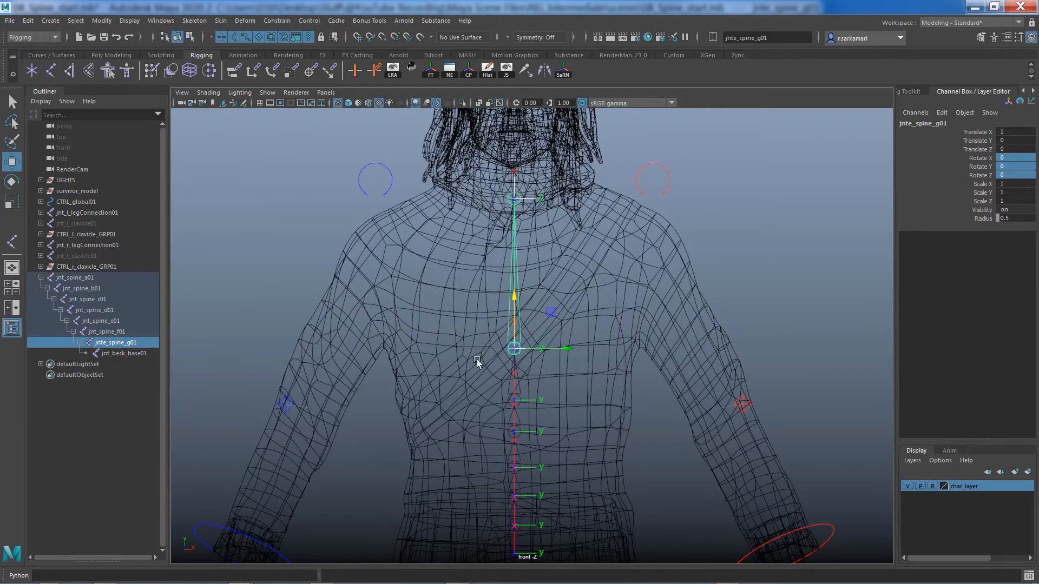
# Duplicate jnt_spine_a01, jnt_spine_d01 and jnte_spine_g01, and unparent the copies to the top level of the scene.
pyautogui.click(80, 279)
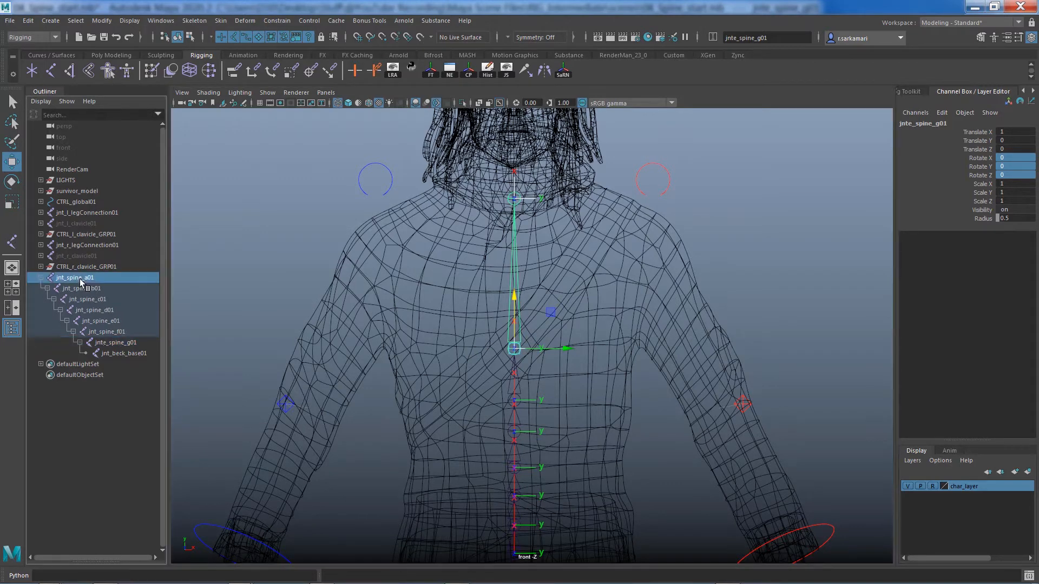
pyautogui.keyDown('ctrl'); pyautogui.click(102, 313); pyautogui.keyUp('ctrl')
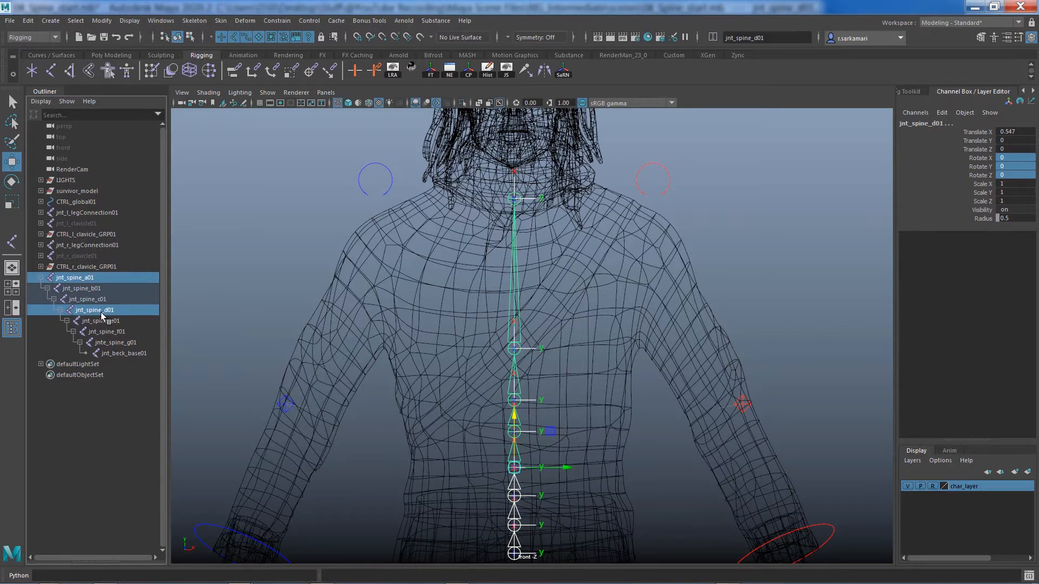
pyautogui.keyDown('ctrl'); pyautogui.click(112, 345); pyautogui.keyUp('ctrl')
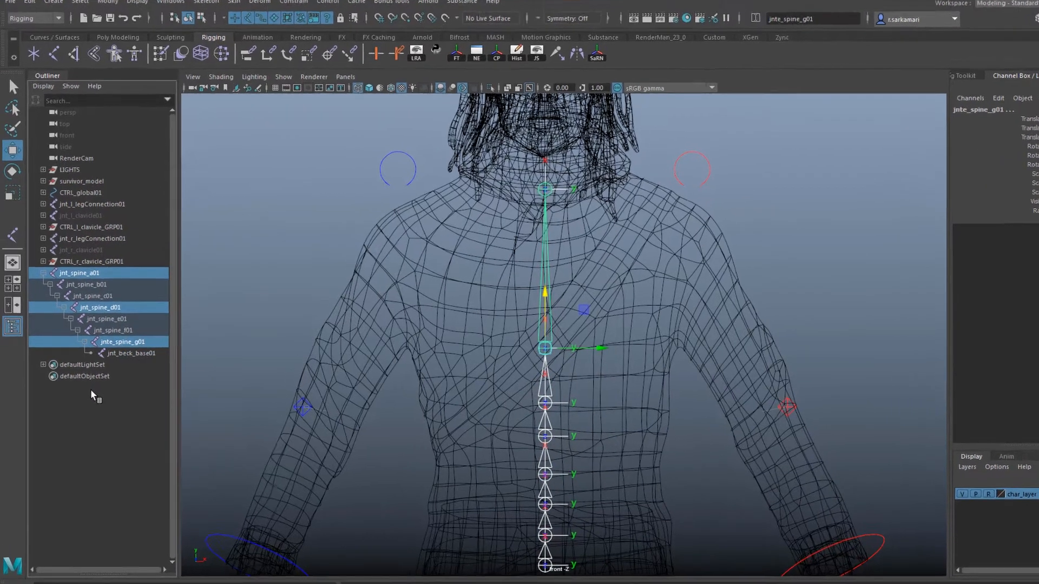
pyautogui.hotkey('ctrl', 'd')
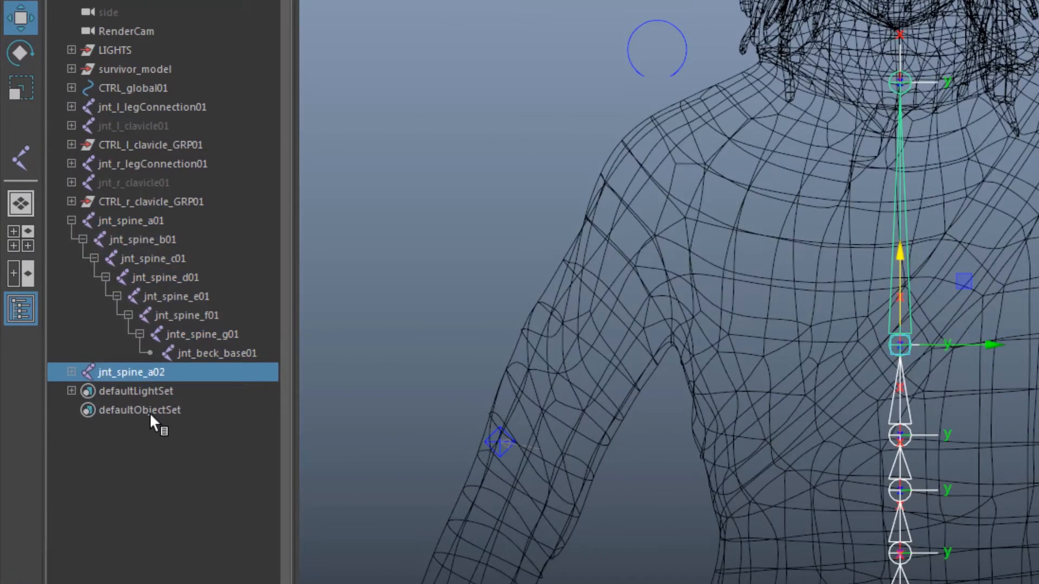
pyautogui.hotkey('shift', 'p')
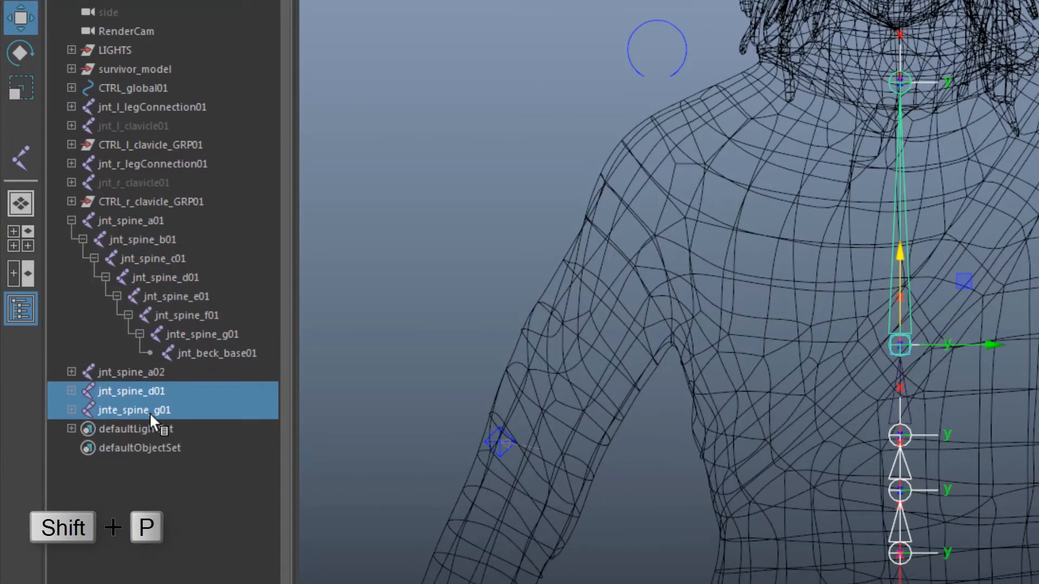
# Delete the child joints under the duplicated a, d and g spine joints, leaving three single joints.
pyautogui.click(71, 372)
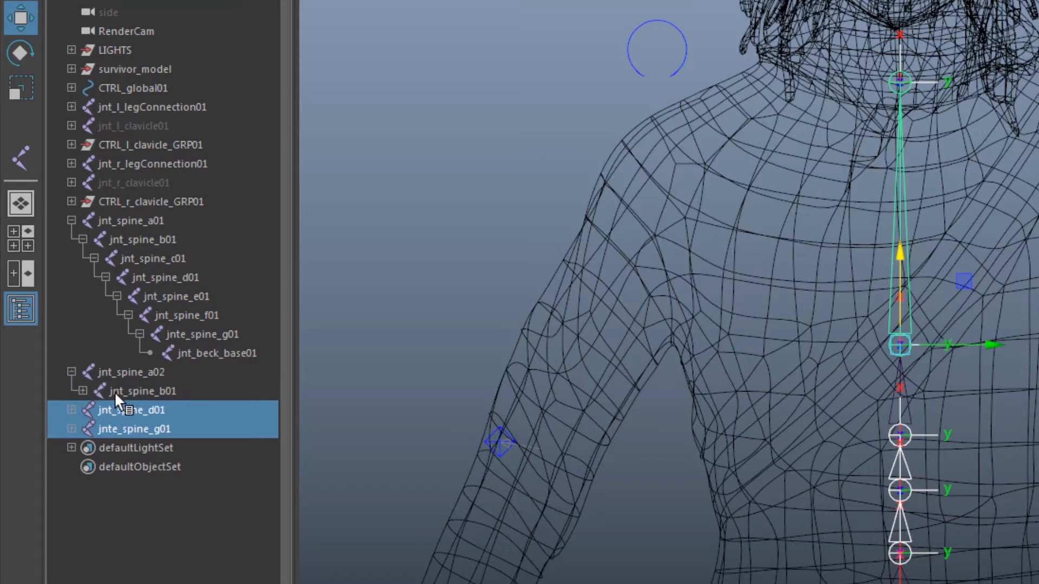
pyautogui.click(120, 396)
pyautogui.press('Delete')
pyautogui.click(71, 391)
pyautogui.click(121, 409)
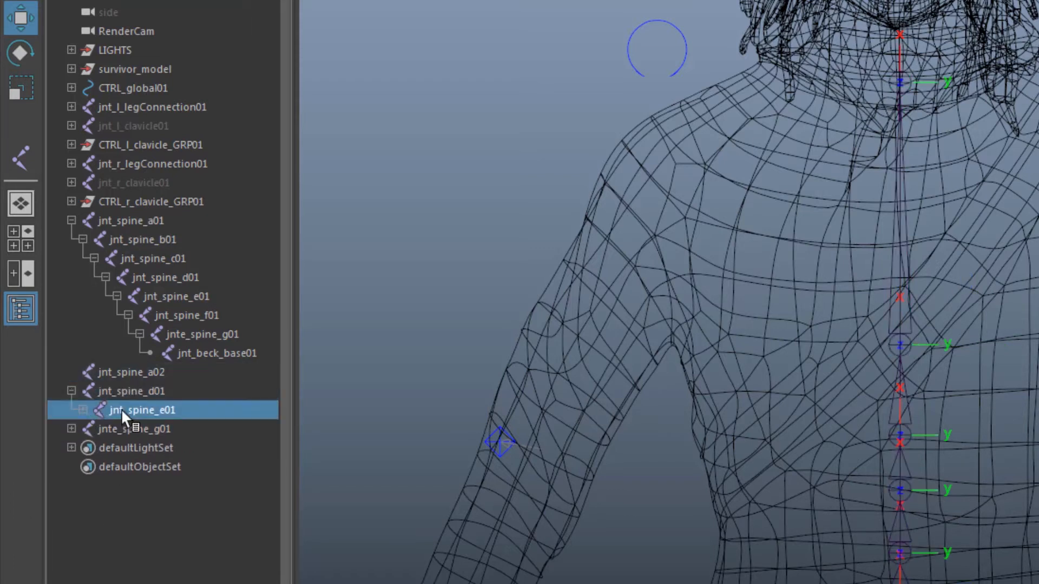
pyautogui.press('Delete')
pyautogui.click(70, 409)
pyautogui.click(130, 429)
pyautogui.press('Delete')
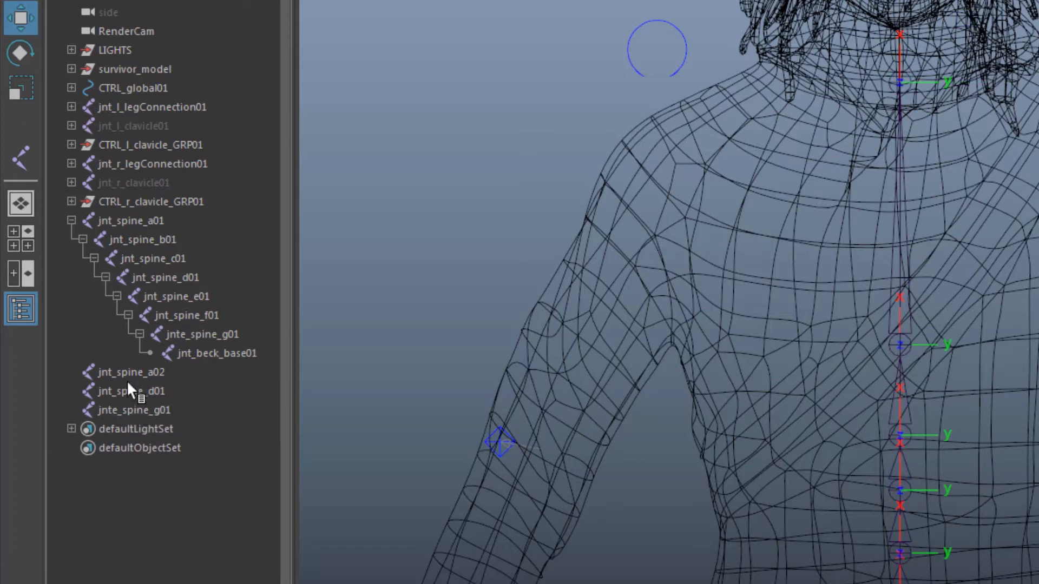
# Rename the duplicated bottom spine joint jnt_spine_a02 as jnt_chest_handle01 and copy the handle part of its name.
pyautogui.moveTo(127, 376); pyautogui.dragTo(125, 408)
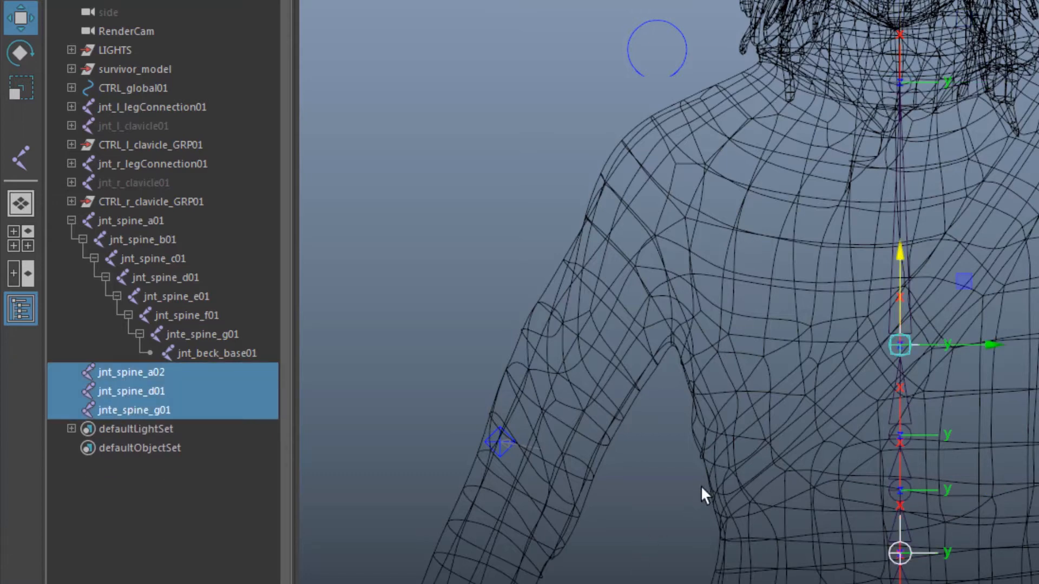
pyautogui.keyDown('alt'); pyautogui.moveTo(700, 485); pyautogui.dragTo(739, 389, button='middle'); pyautogui.keyUp('alt')
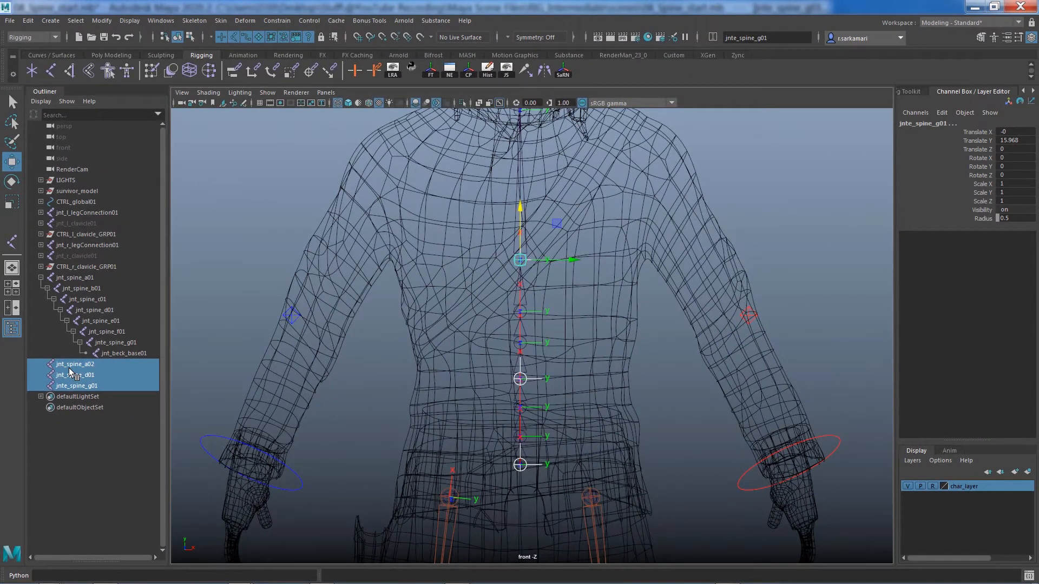
pyautogui.hotkey('ctrl', 'a')
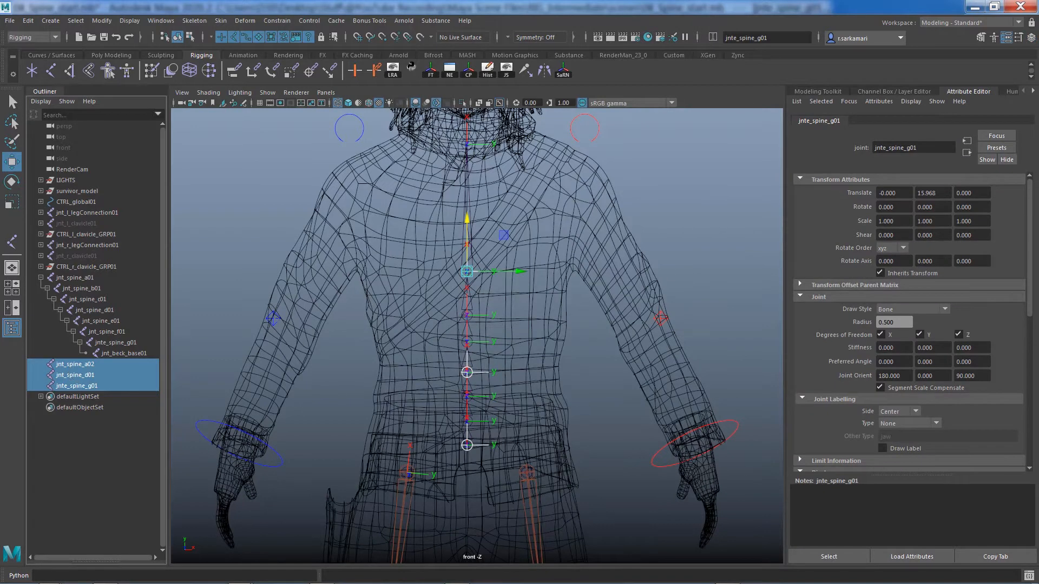
pyautogui.click(86, 364)
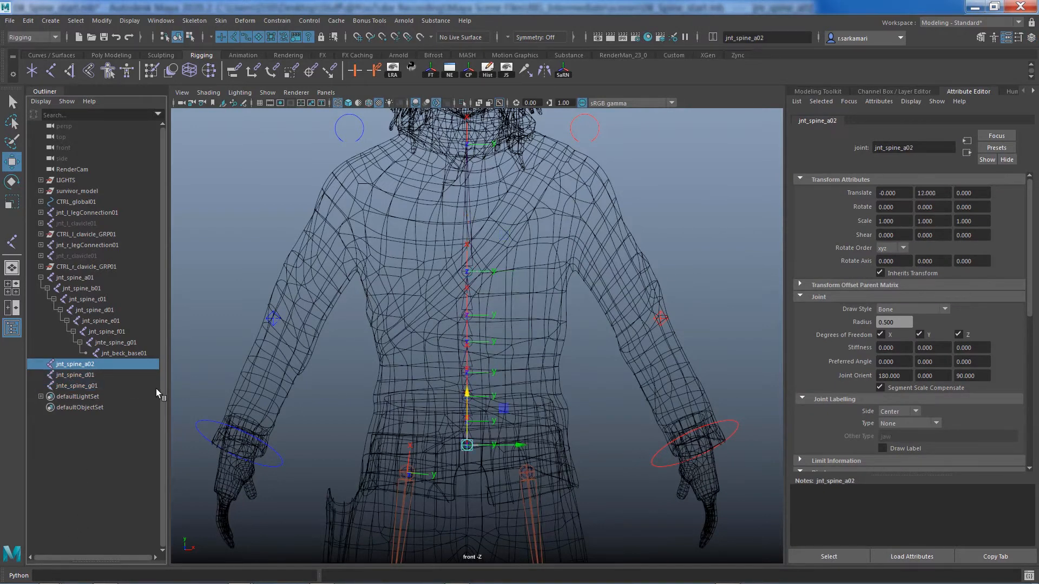
pyautogui.doubleClick(73, 365)
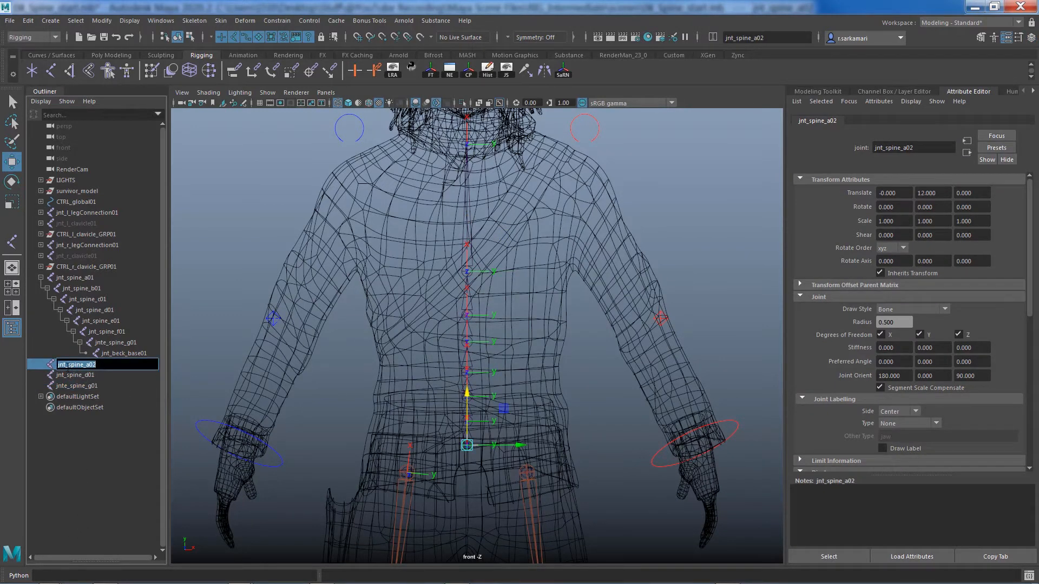
pyautogui.moveTo(69, 365); pyautogui.dragTo(163, 374)
pyautogui.write('t')
pyautogui.moveTo(86, 365); pyautogui.dragTo(168, 363)
pyautogui.hotkey('ctrl', 'c')
# Rename the duplicated middle spine joint jnt_spine_d01 as jnt_back_handle01, reusing the copied name part.
pyautogui.doubleClick(84, 375)
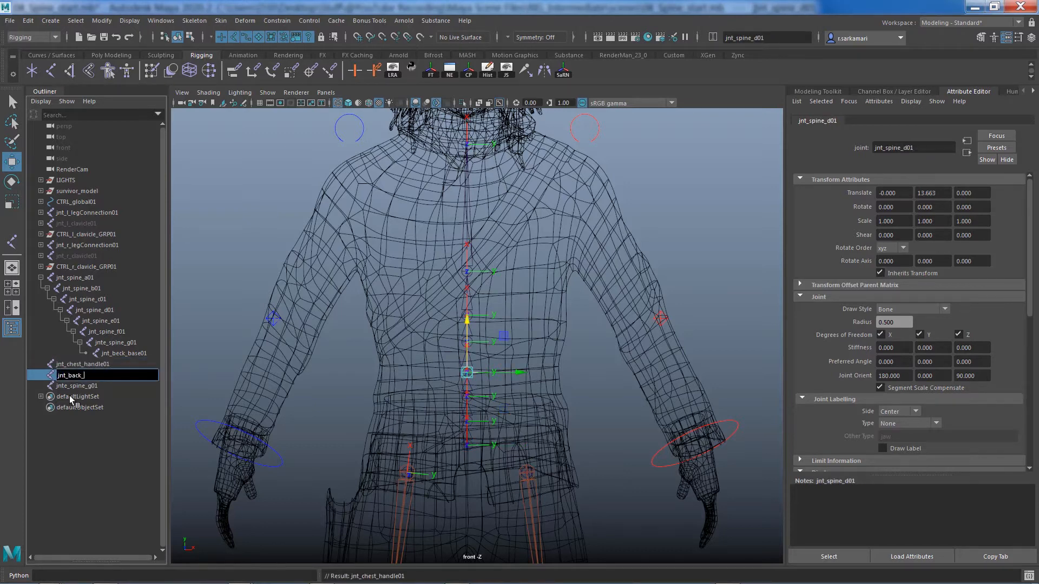
pyautogui.write('jnt_back__')
pyautogui.hotkey('ctrl', 'v')
# Rename the duplicated top spine joint jnte_spine_g01 as jnt_chest_handle01.
pyautogui.click(81, 386)
pyautogui.doubleClick(82, 386)
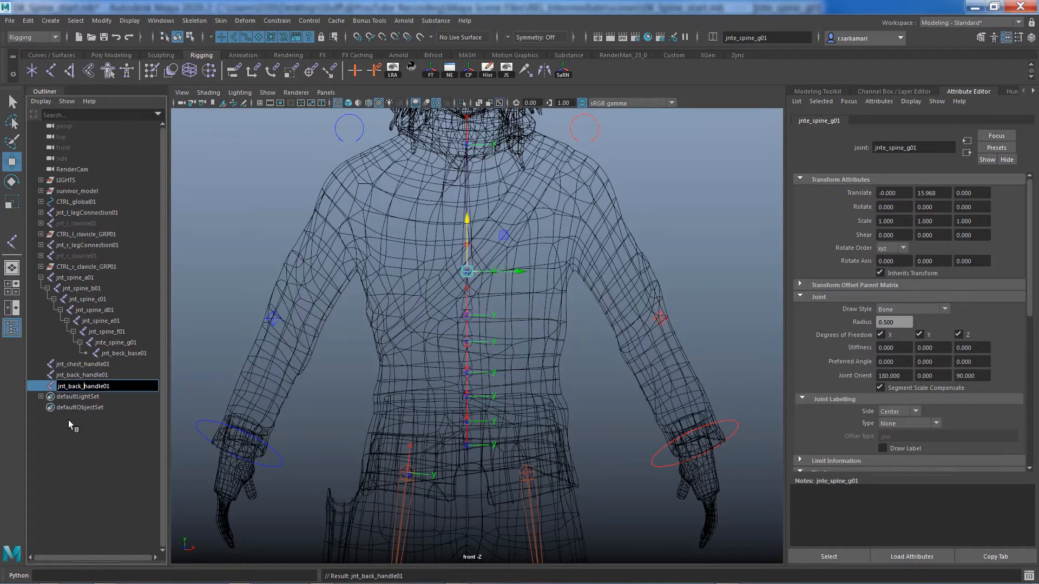
pyautogui.press('BackSpace')
pyautogui.press('BackSpace')
pyautogui.press('BackSpace')
pyautogui.press('BackSpace')
pyautogui.write('chest_')
pyautogui.press('Return')
# Rename the bottom handle joint as jnt_pelvis_handle01 and check the back and chest handle joints.
pyautogui.doubleClick(72, 362)
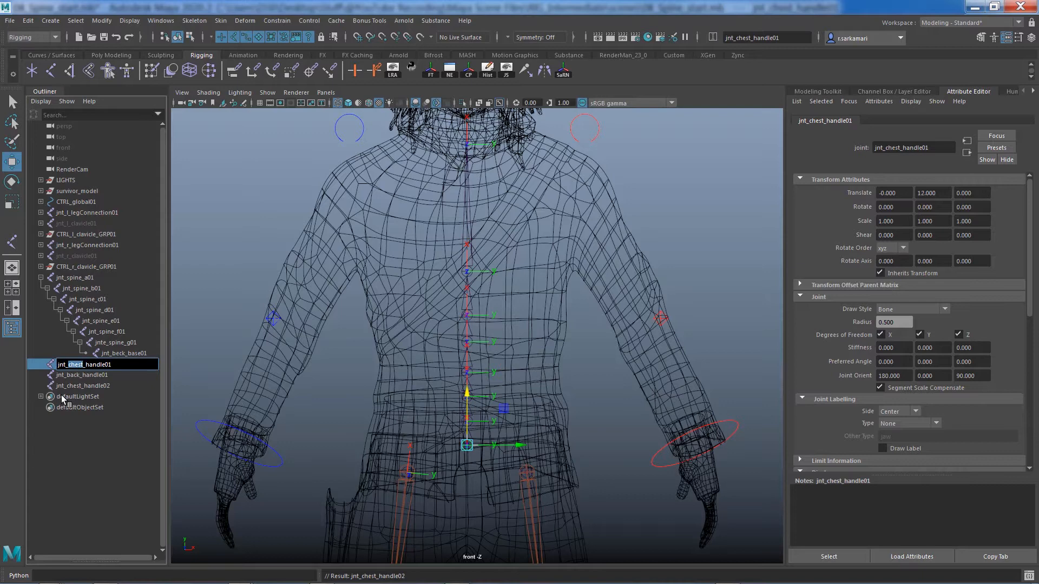
pyautogui.write('elvis')
pyautogui.press('Return')
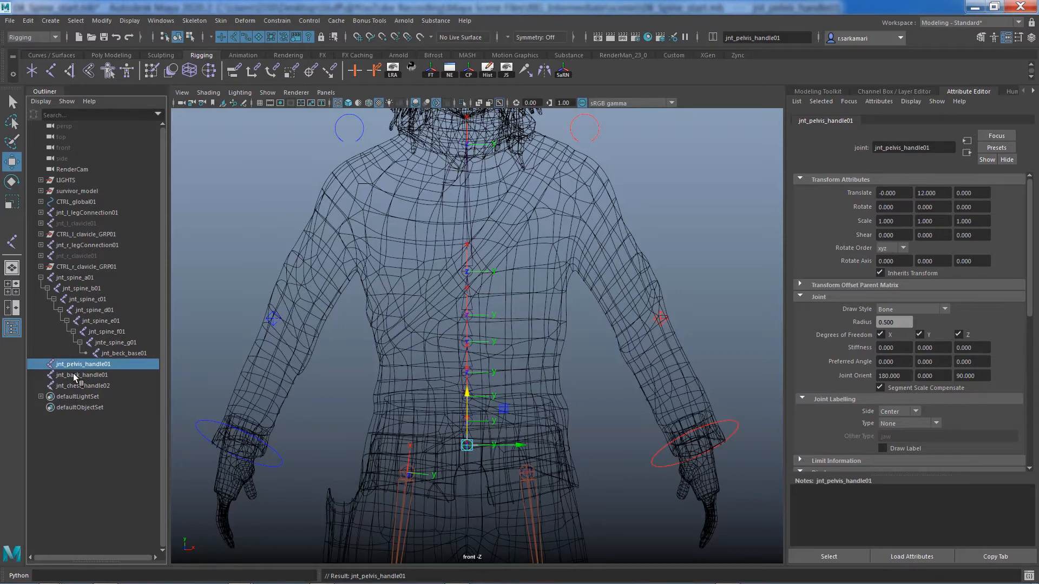
pyautogui.click(78, 375)
pyautogui.click(80, 386)
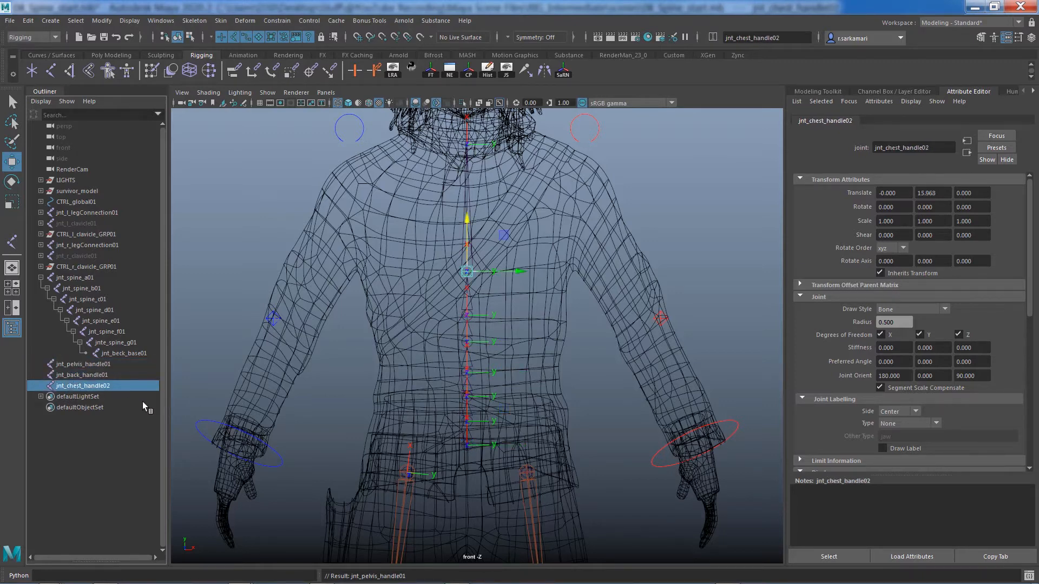
# Set the joint radius of the pelvis, back and chest handle joints to 1 each.
pyautogui.click(83, 364)
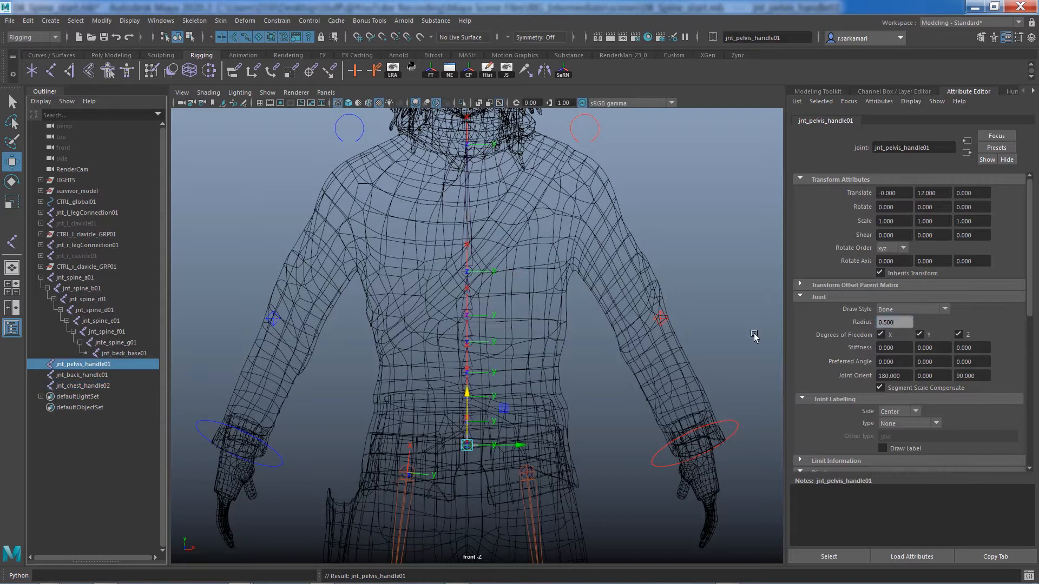
pyautogui.doubleClick(893, 322)
pyautogui.write('1')
pyautogui.press('Return')
pyautogui.click(83, 377)
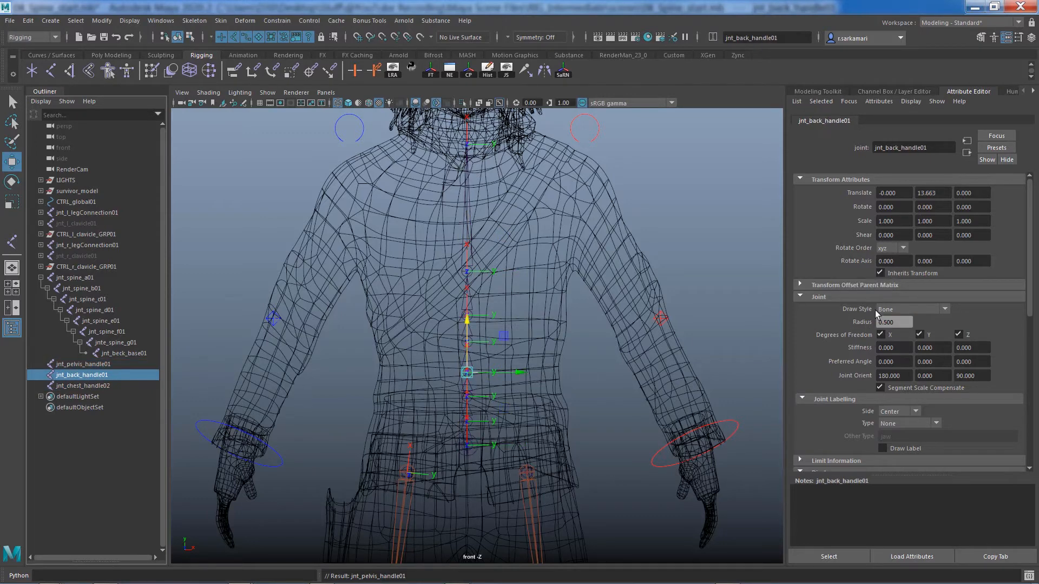
pyautogui.doubleClick(894, 322)
pyautogui.write('1')
pyautogui.press('Return')
pyautogui.click(89, 386)
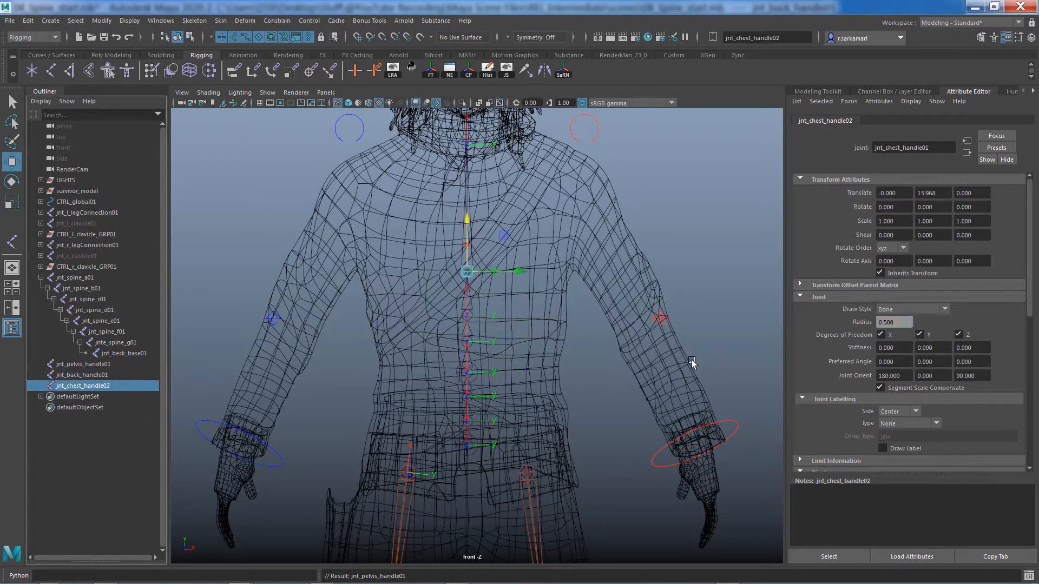
pyautogui.doubleClick(893, 321)
pyautogui.write('1')
pyautogui.press('Return')
# Enable drawing overrides on the chest handle joint and set its index color to yellow.
pyautogui.moveTo(1030, 315); pyautogui.dragTo(1021, 458)
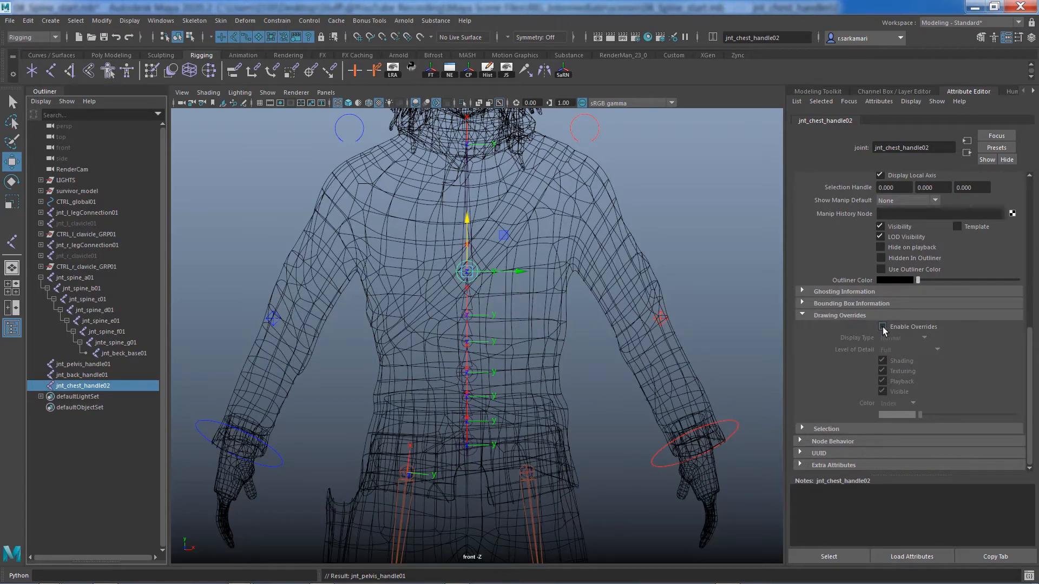
pyautogui.scroll(3, 880, 325)
pyautogui.scroll(-3, 854, 360)
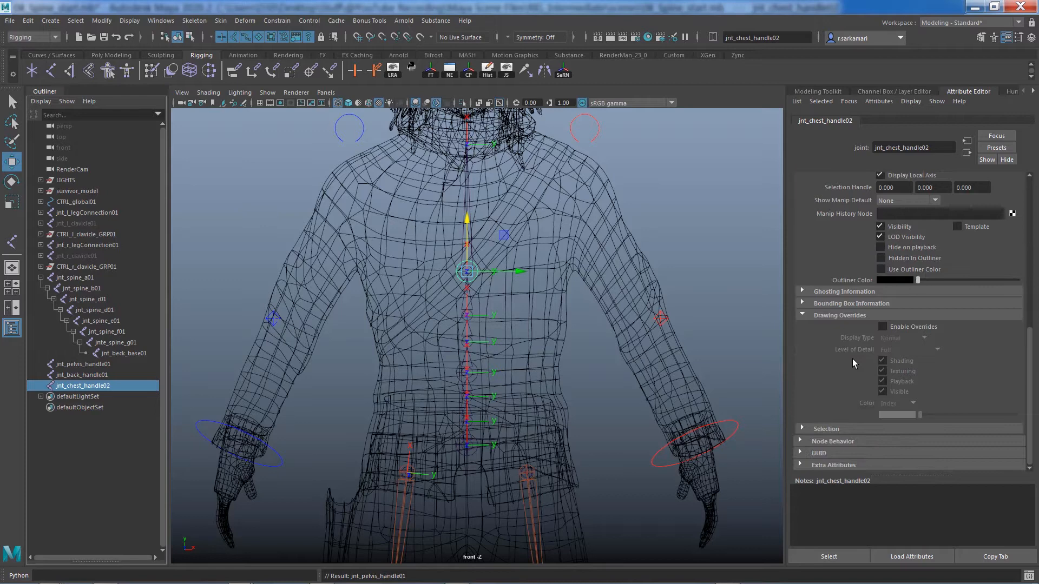
pyautogui.click(882, 327)
pyautogui.moveTo(915, 413); pyautogui.dragTo(971, 420)
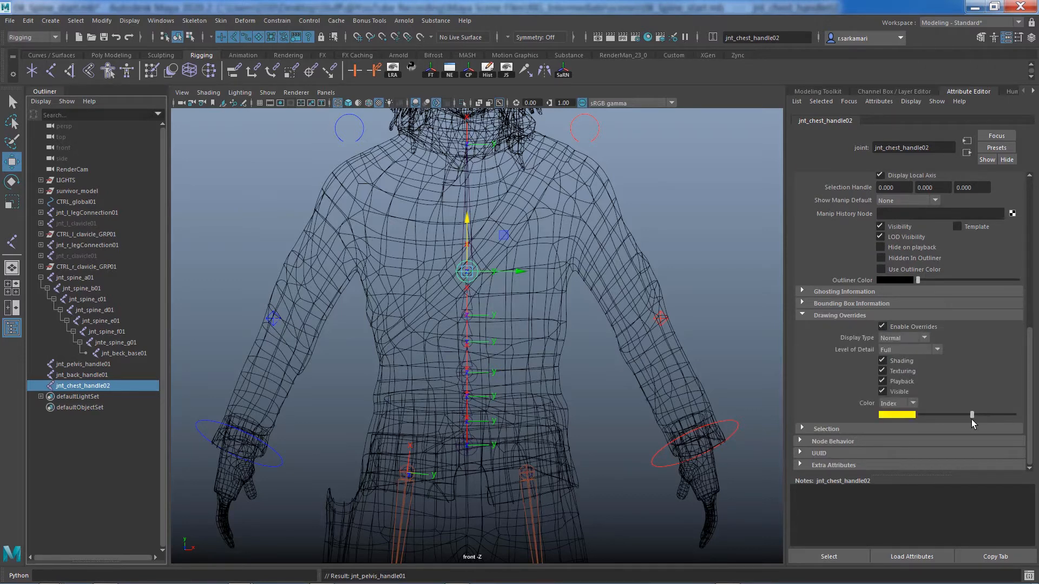
# Enable drawing overrides on the back and pelvis handle joints, color both yellow, and clear the selection.
pyautogui.click(87, 376)
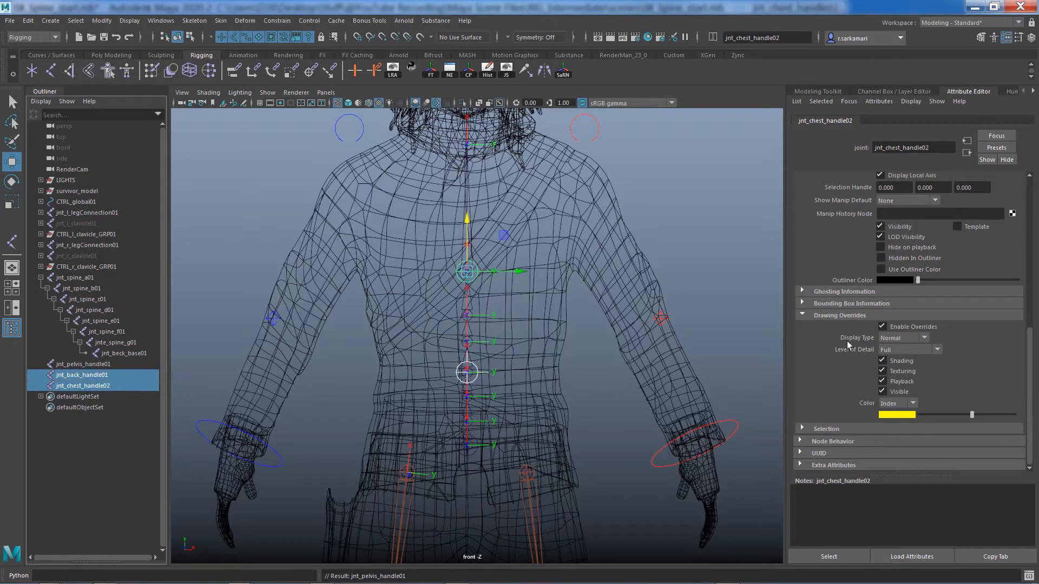
pyautogui.click(914, 329)
pyautogui.moveTo(920, 416); pyautogui.dragTo(971, 420)
pyautogui.click(96, 366)
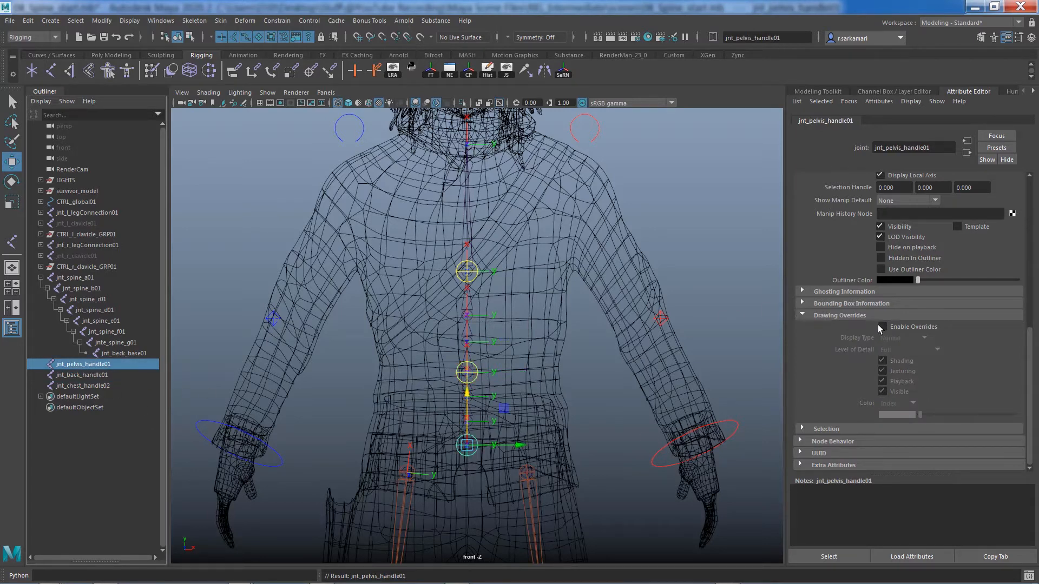
pyautogui.click(881, 326)
pyautogui.moveTo(930, 416); pyautogui.dragTo(972, 416)
pyautogui.click(373, 490)
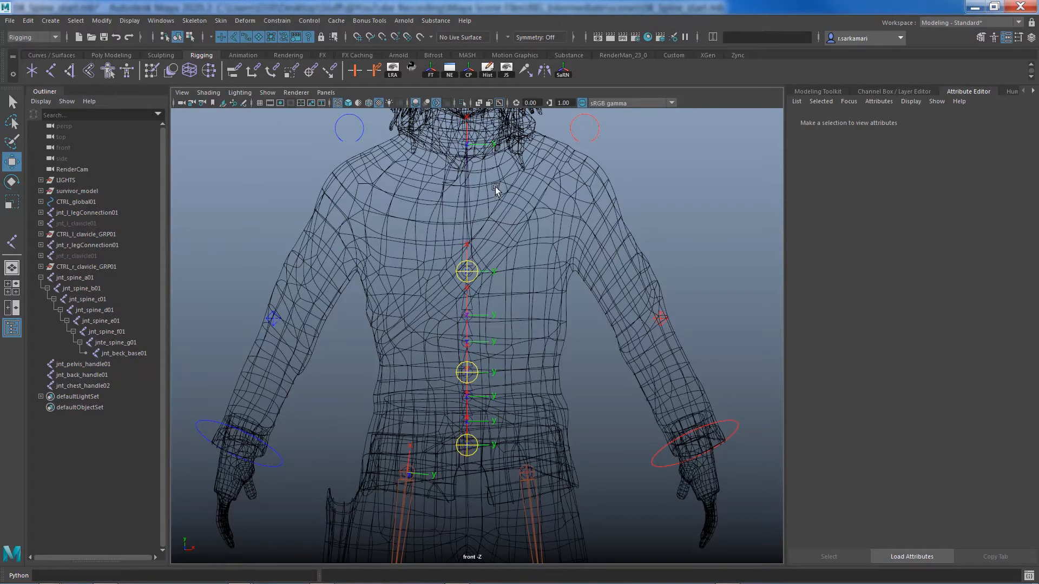
# Examine the pelvis, back and chest handle joints in the perspective view, selecting them together and individually.
pyautogui.keyDown('alt'); pyautogui.moveTo(456, 340); pyautogui.dragTo(381, 361, button='right'); pyautogui.keyUp('alt')
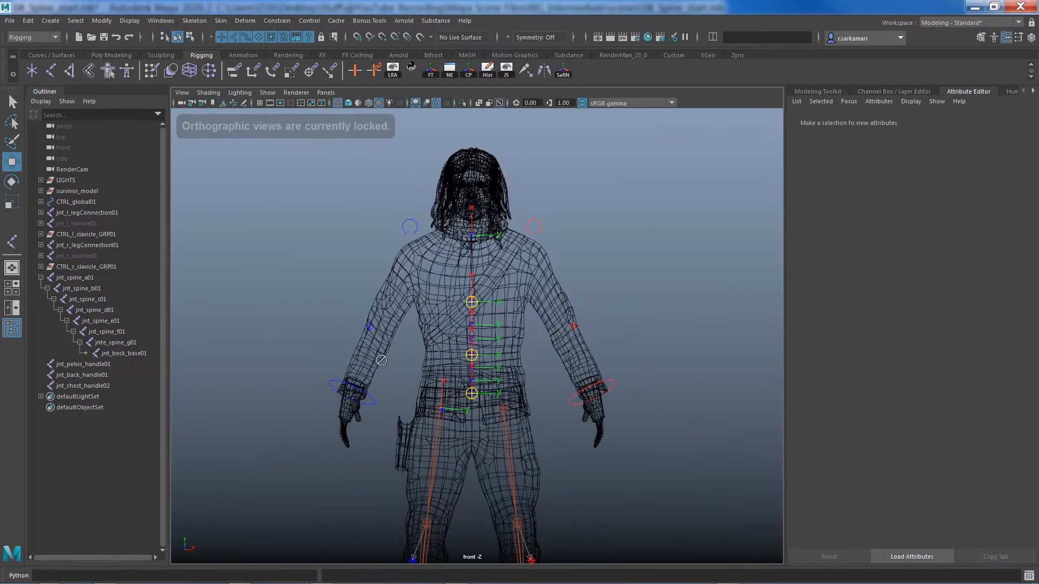
pyautogui.press('space')
pyautogui.moveTo(410, 380); pyautogui.dragTo(420, 401)
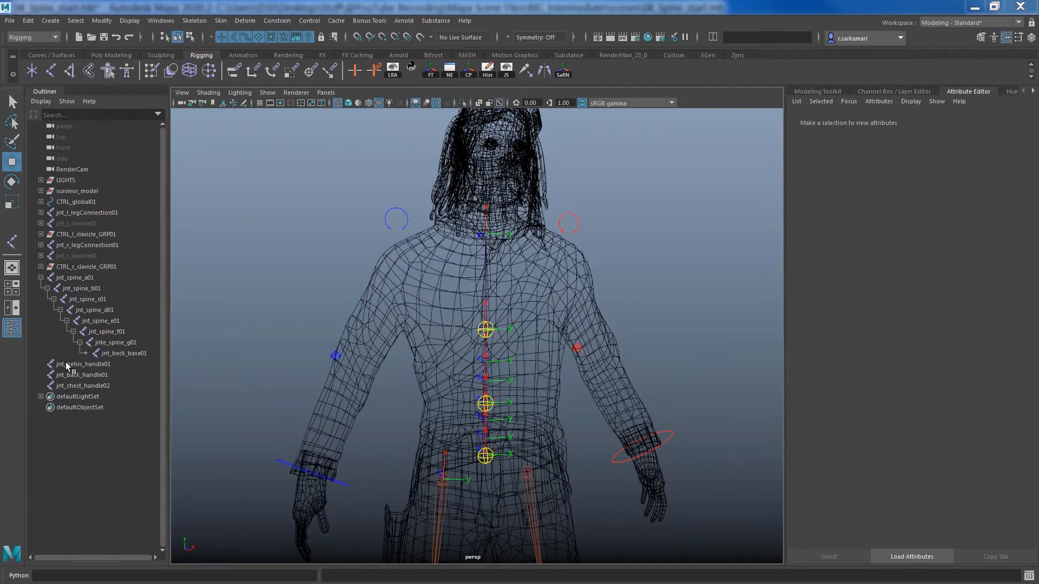
pyautogui.moveTo(66, 363); pyautogui.dragTo(77, 386)
pyautogui.hotkey('ctrl', 'a')
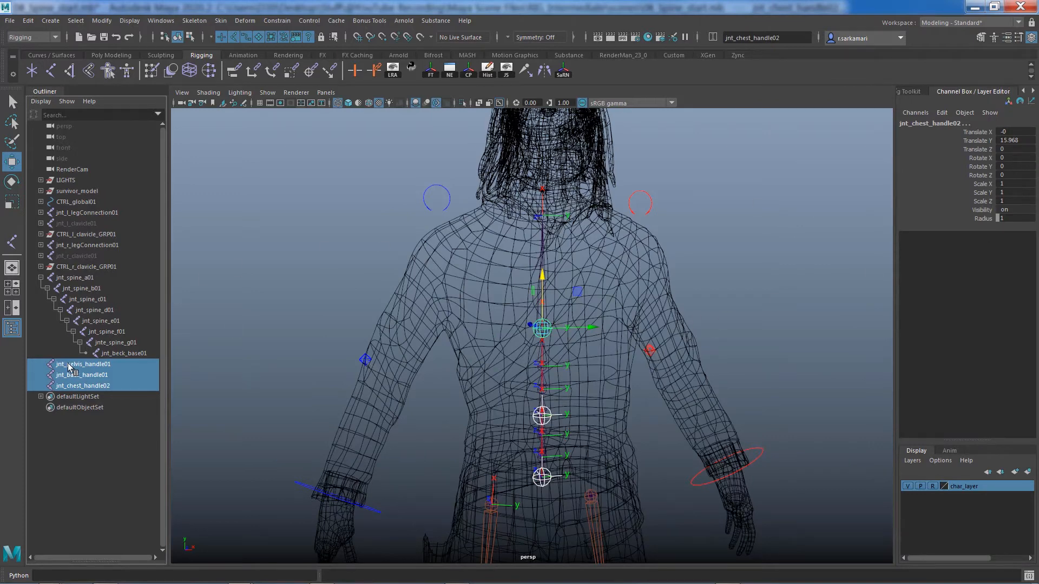
pyautogui.click(72, 375)
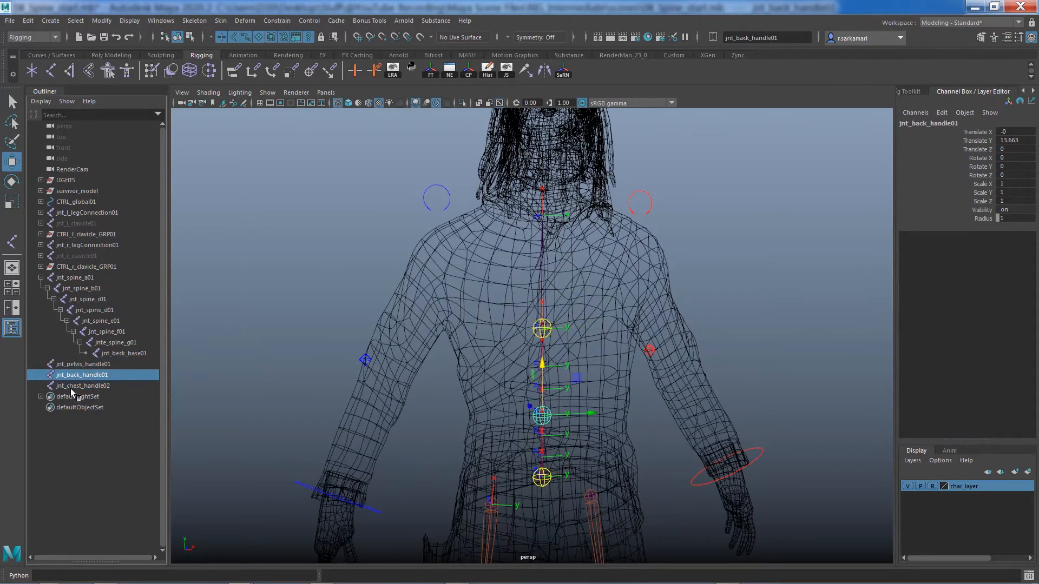
pyautogui.click(77, 366)
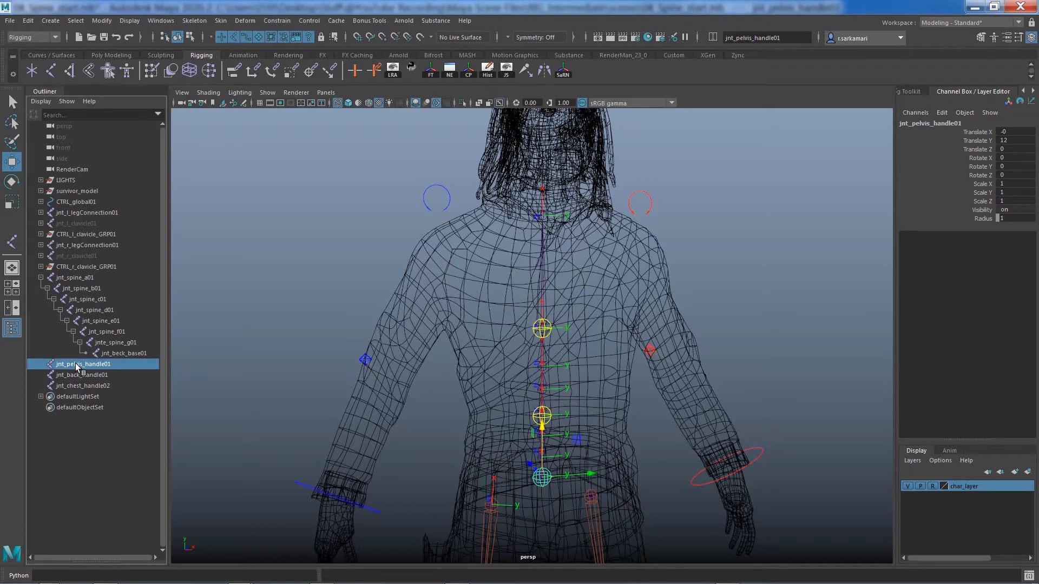
pyautogui.keyDown('shift'); pyautogui.click(99, 384); pyautogui.keyUp('shift')
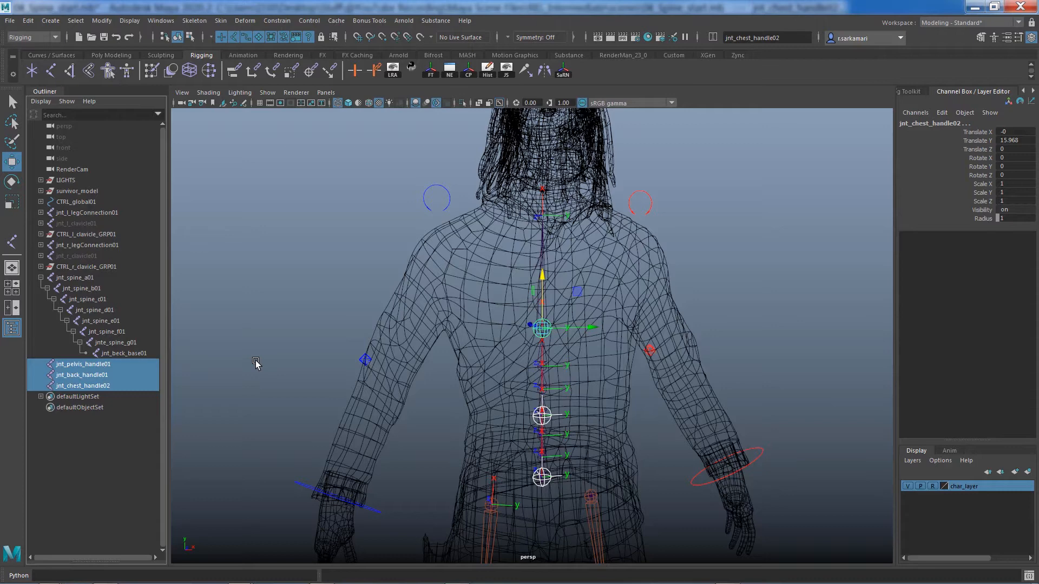
pyautogui.click(301, 333)
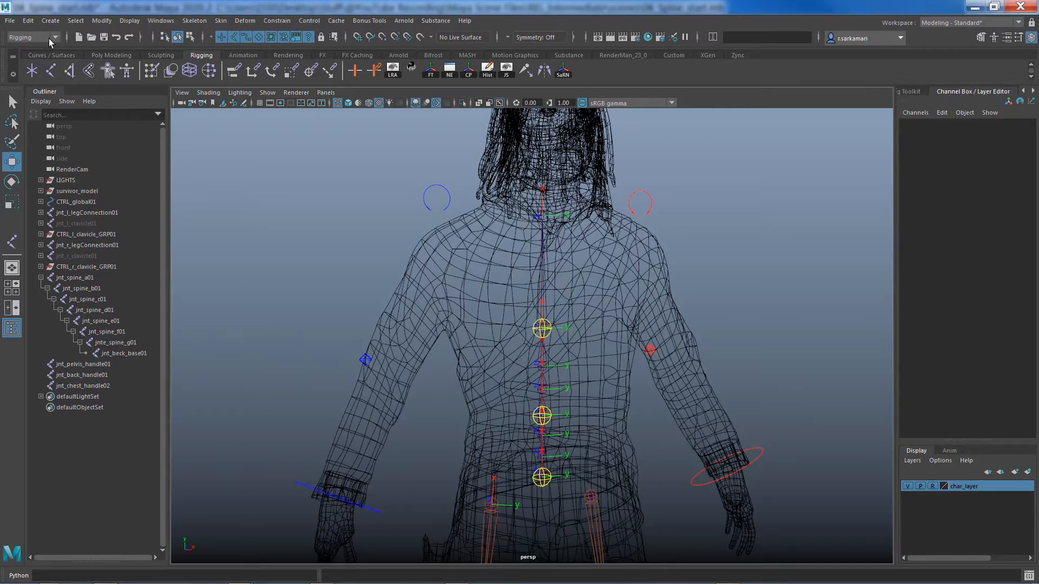
# Create an IK spline handle with 4 spans from jnt_spine_a01 to jnte_spine_g01.
pyautogui.click(200, 25)
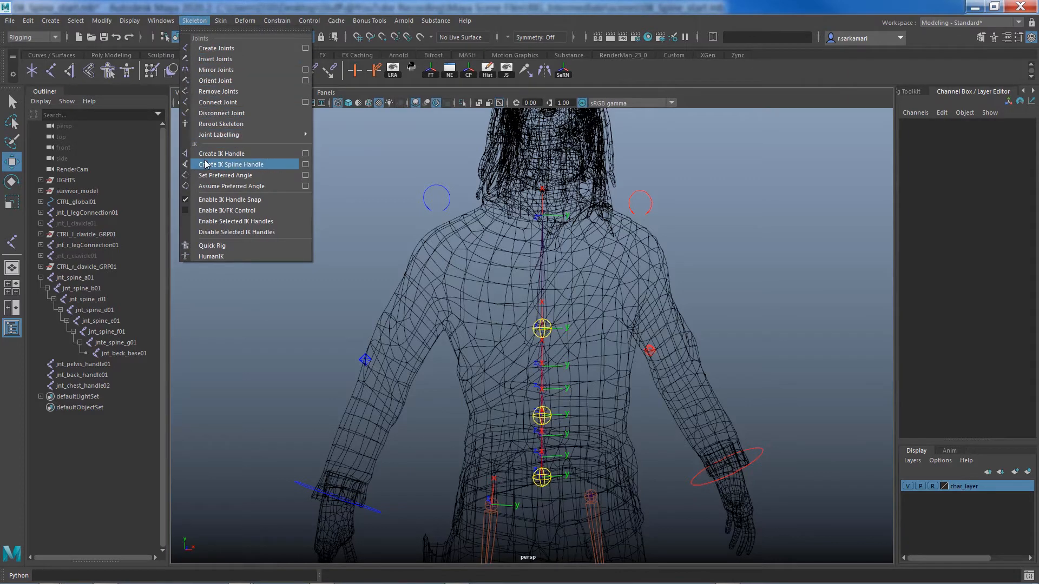
pyautogui.click(306, 165)
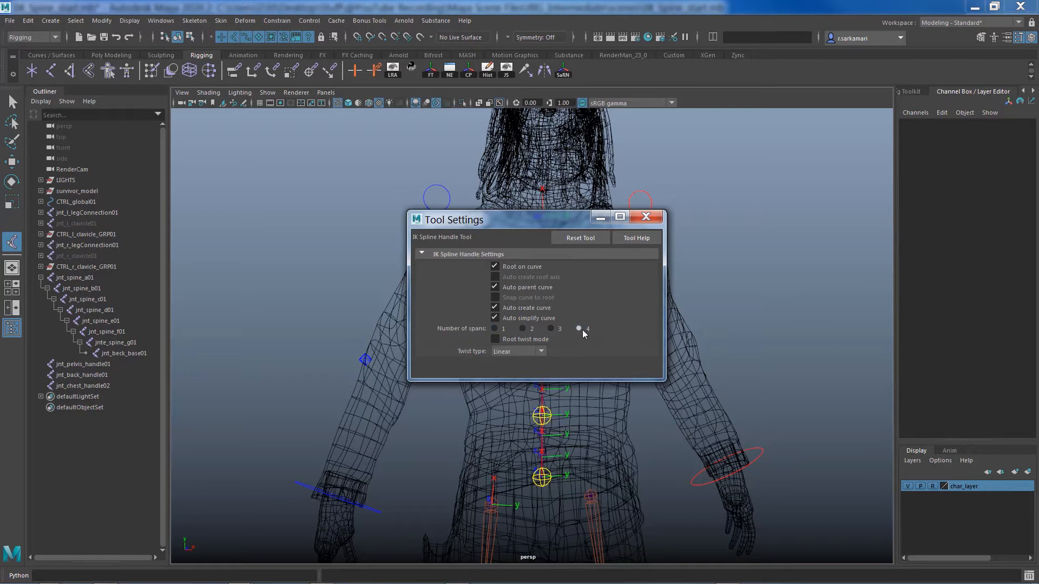
pyautogui.moveTo(477, 219); pyautogui.dragTo(251, 147)
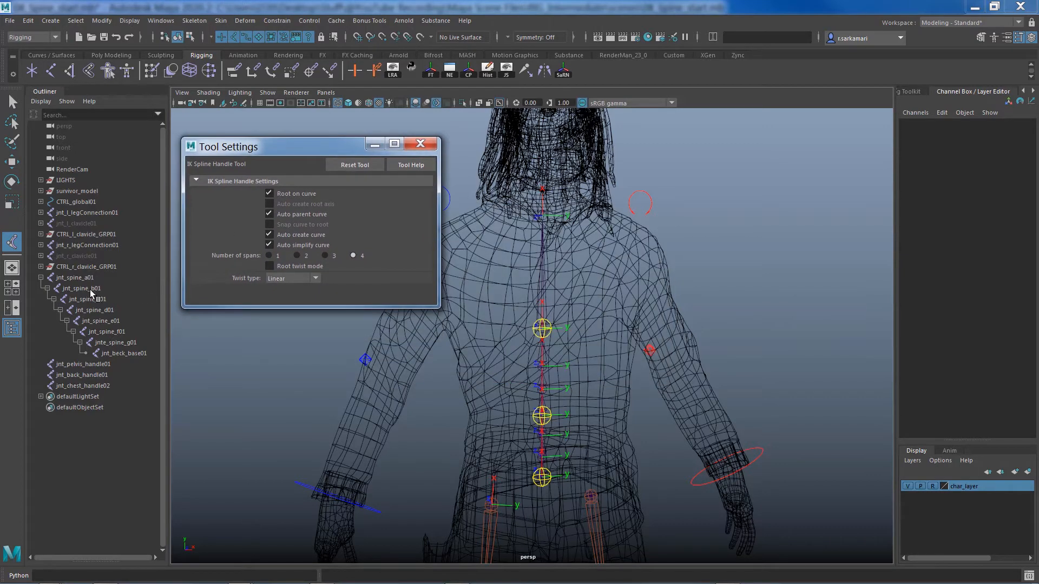
pyautogui.click(77, 277)
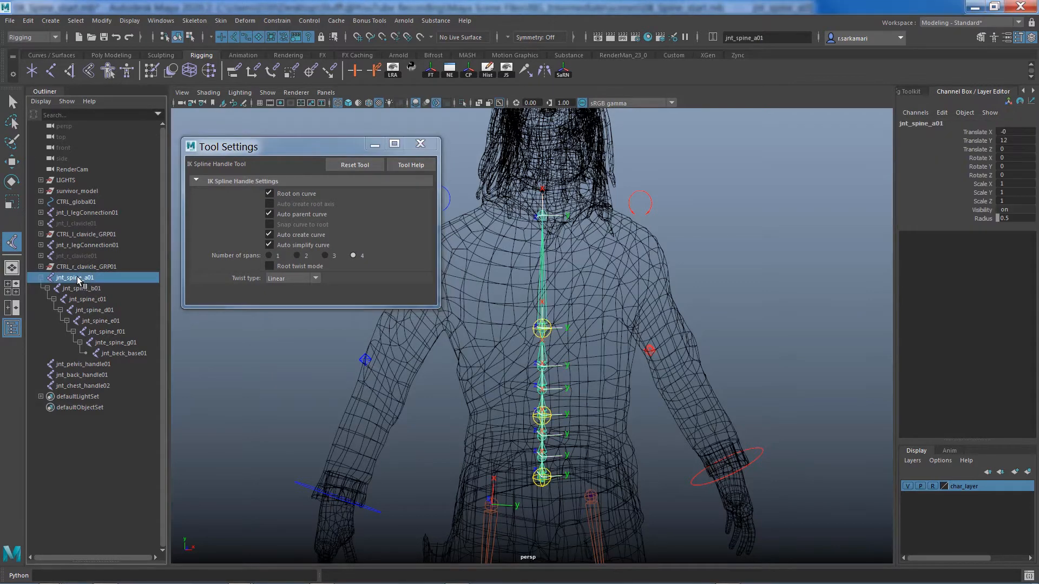
pyautogui.click(116, 342)
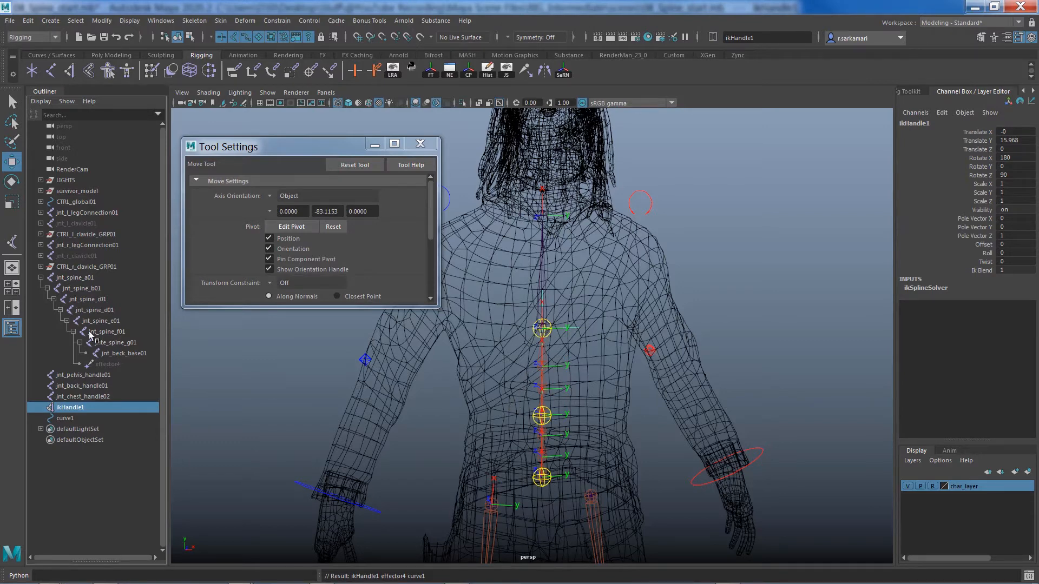
# Rename the spline IK handle as SplineIK_chest01 and its curve as SplineIK_chest_curve01.
pyautogui.doubleClick(67, 410)
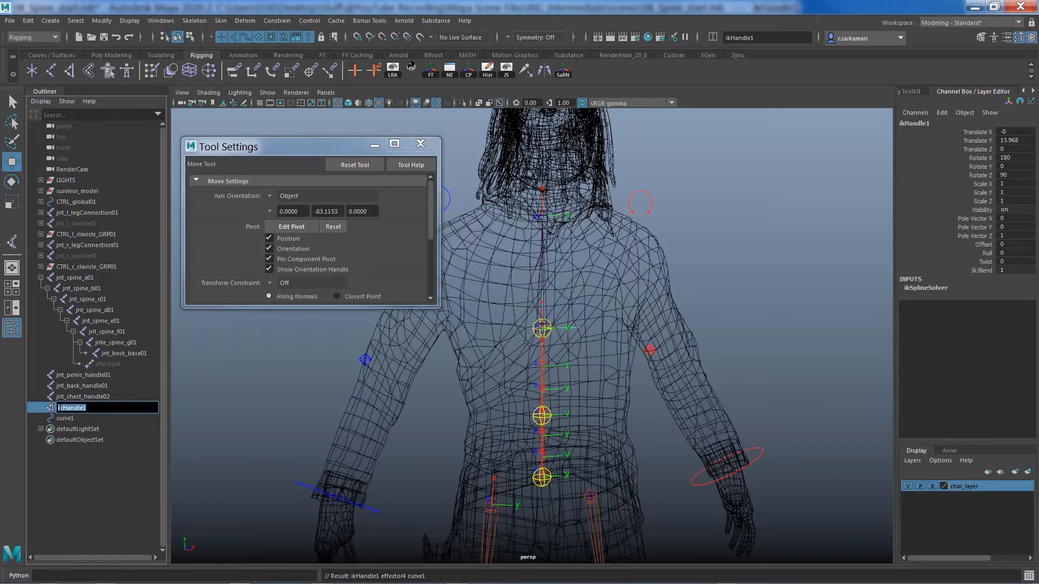
pyautogui.write('splineIK_chest01')
pyautogui.press('Return')
pyautogui.hotkey('ctrl', 'c')
pyautogui.doubleClick(68, 419)
pyautogui.hotkey('ctrl', 'v')
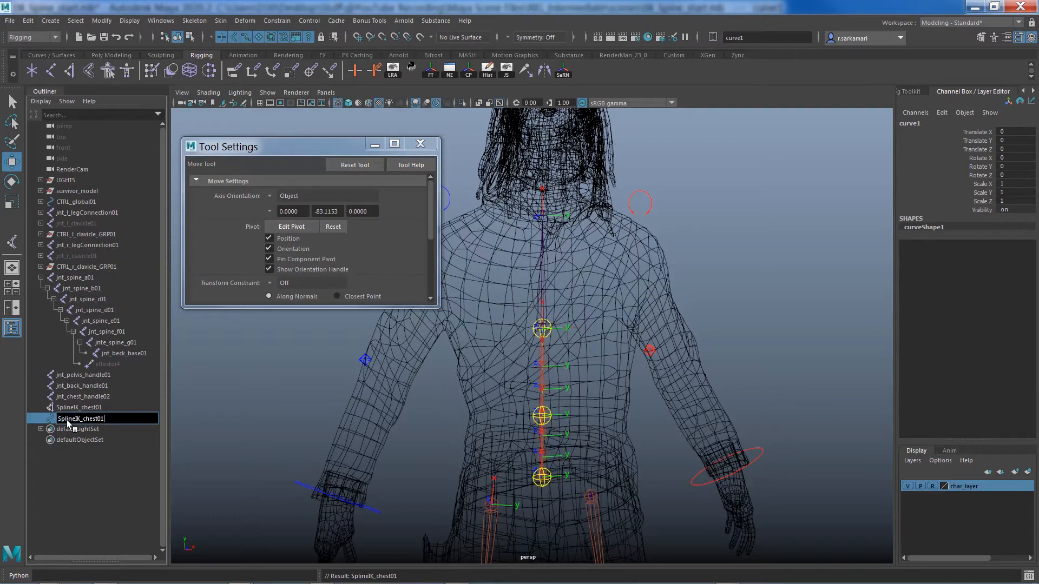
pyautogui.write('_curve01')
pyautogui.press('Return')
# Rename the effector under the spine chain as SplineIK_chest_effector01.
pyautogui.doubleClick(102, 366)
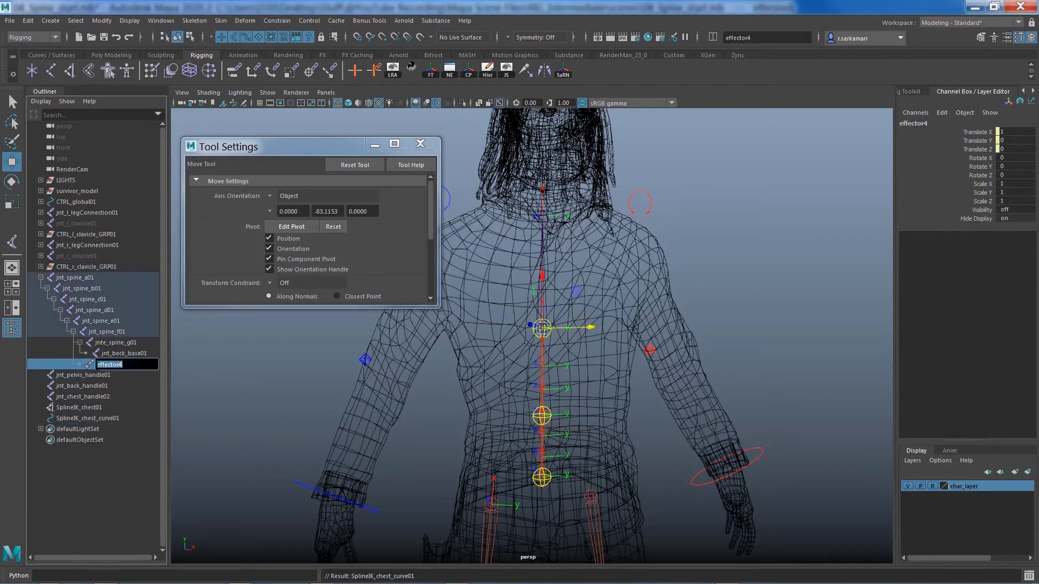
pyautogui.hotkey('ctrl', 'v')
pyautogui.press('BackSpace')
pyautogui.press('BackSpace')
pyautogui.write('_')
pyautogui.press('End')
pyautogui.press('BackSpace')
pyautogui.write('01')
pyautogui.press('Return')
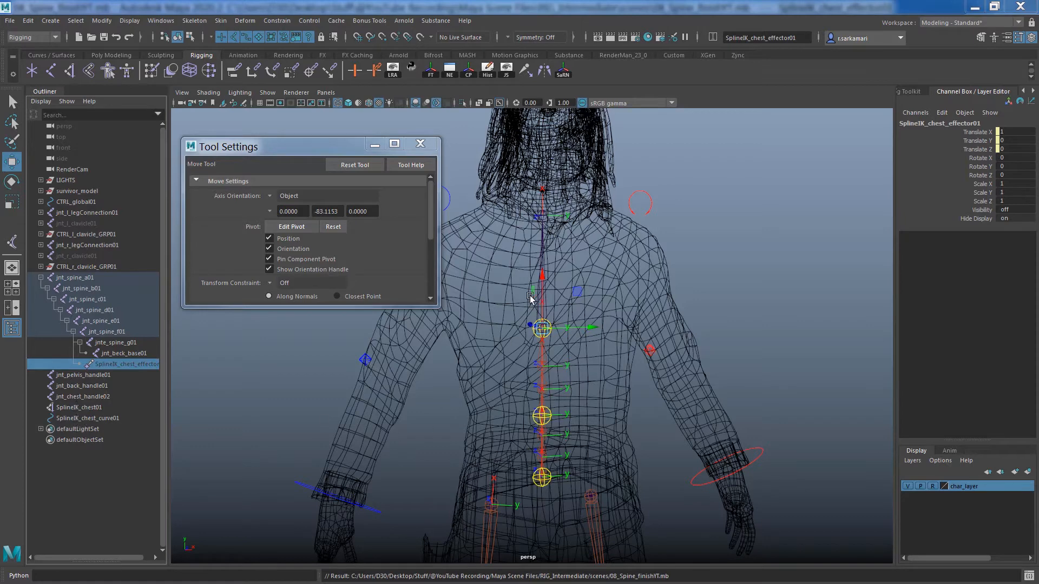
# Bind SplineIK_chest_curve01 to the pelvis, back and chest handle joints with Bind Skin, setting Bind to as Selected joints.
pyautogui.click(421, 144)
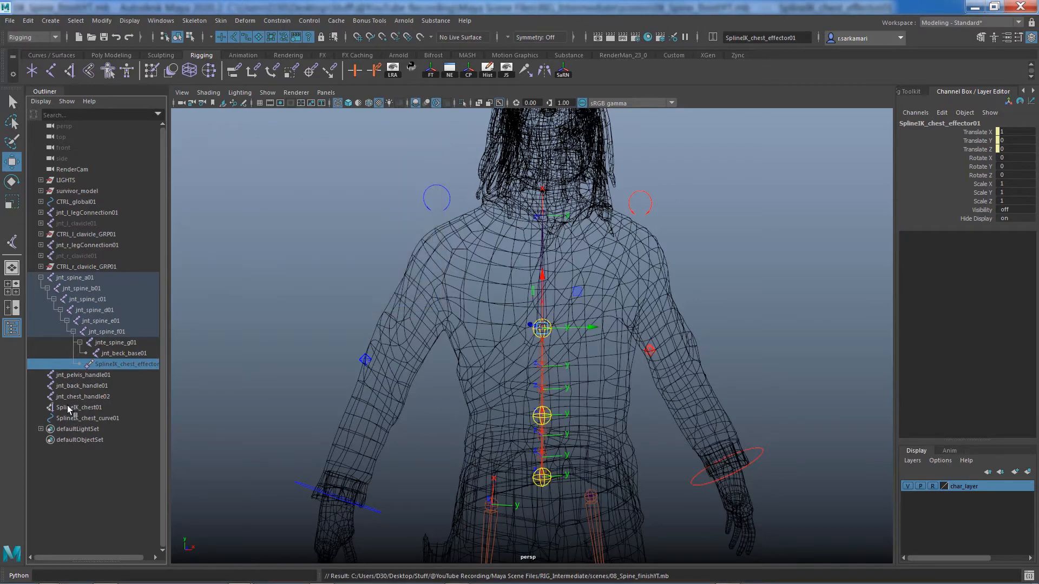
pyautogui.click(73, 419)
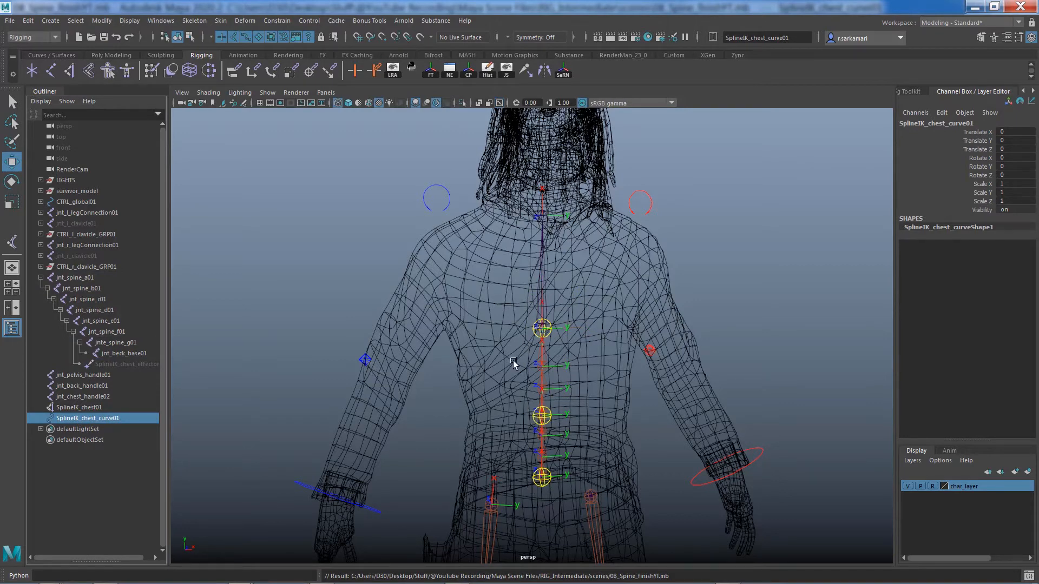
pyautogui.click(81, 376)
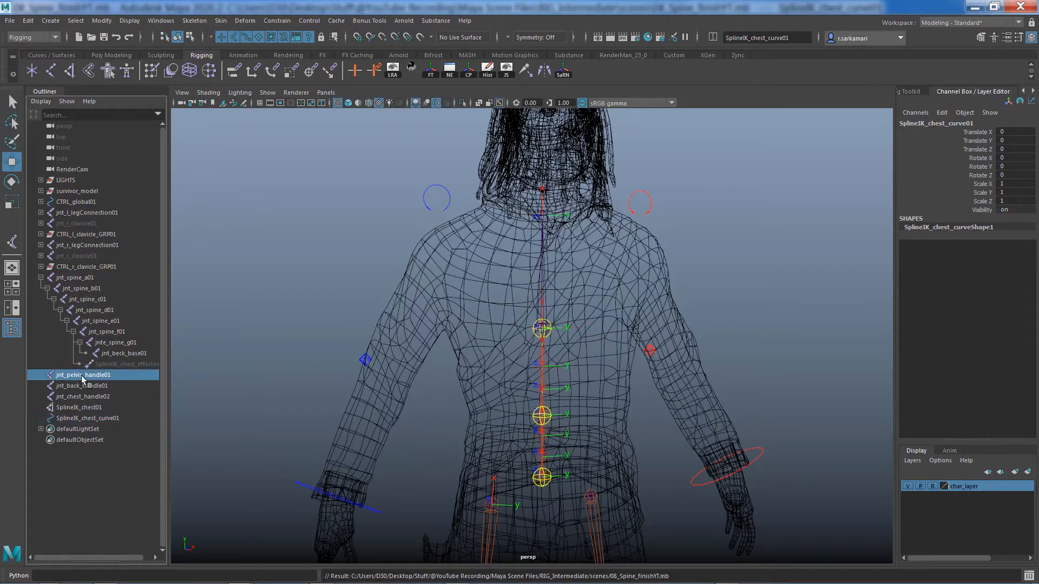
pyautogui.keyDown('ctrl'); pyautogui.click(81, 387); pyautogui.keyUp('ctrl')
pyautogui.keyDown('ctrl'); pyautogui.click(83, 396); pyautogui.keyUp('ctrl')
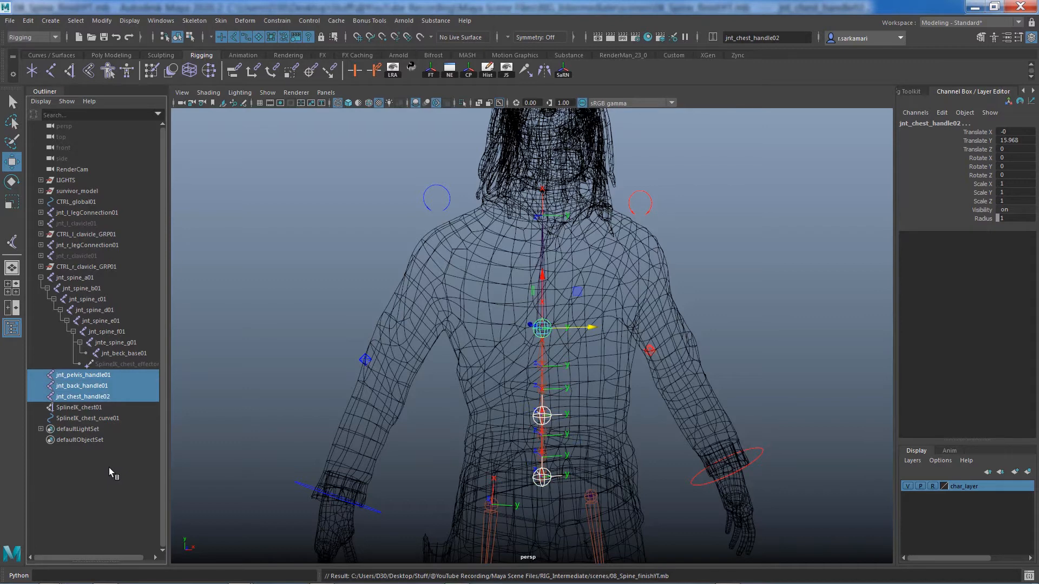
pyautogui.keyDown('ctrl'); pyautogui.click(76, 418); pyautogui.keyUp('ctrl')
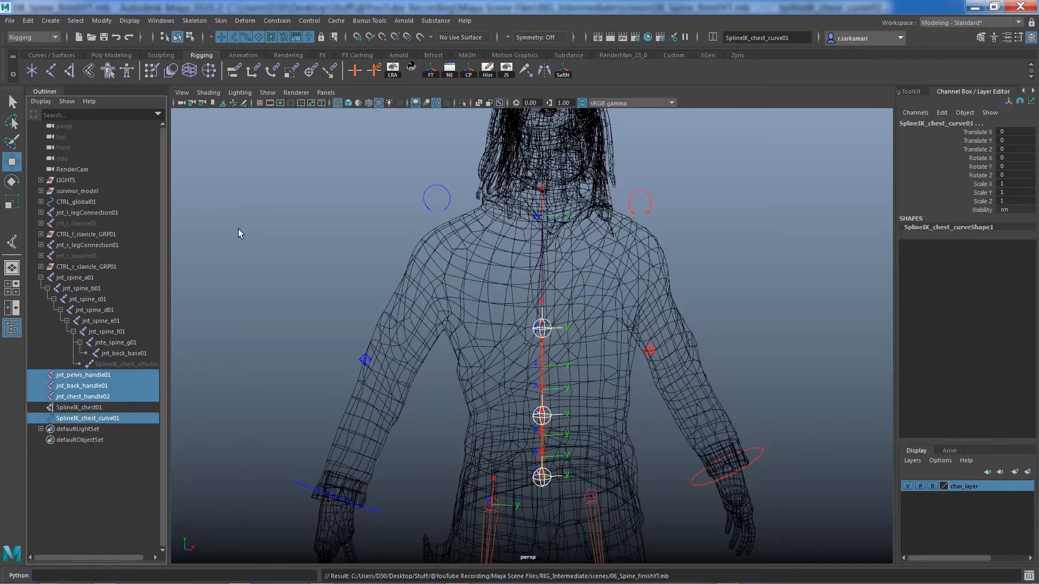
pyautogui.click(222, 21)
pyautogui.click(363, 47)
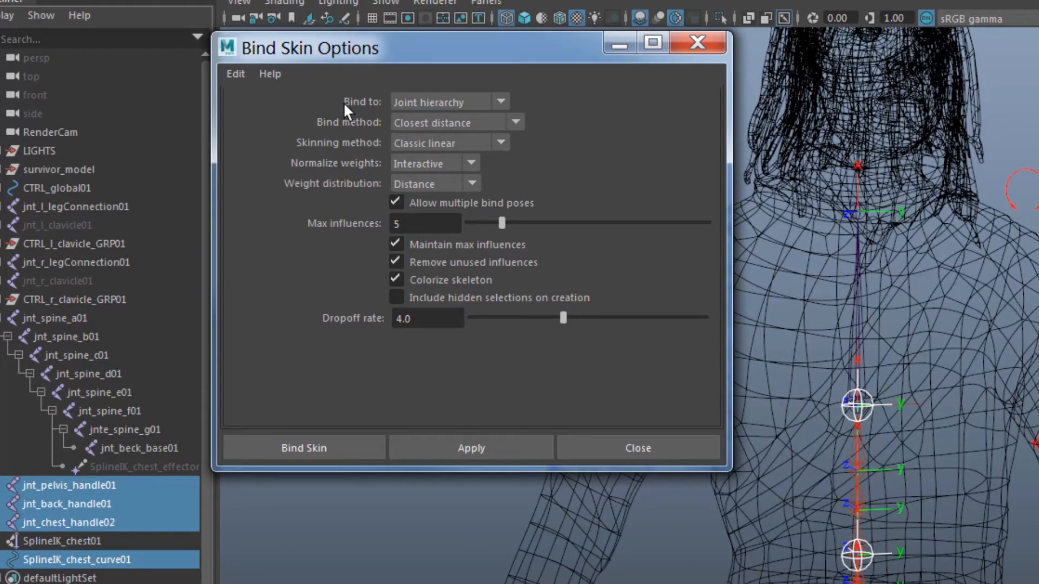
pyautogui.click(424, 104)
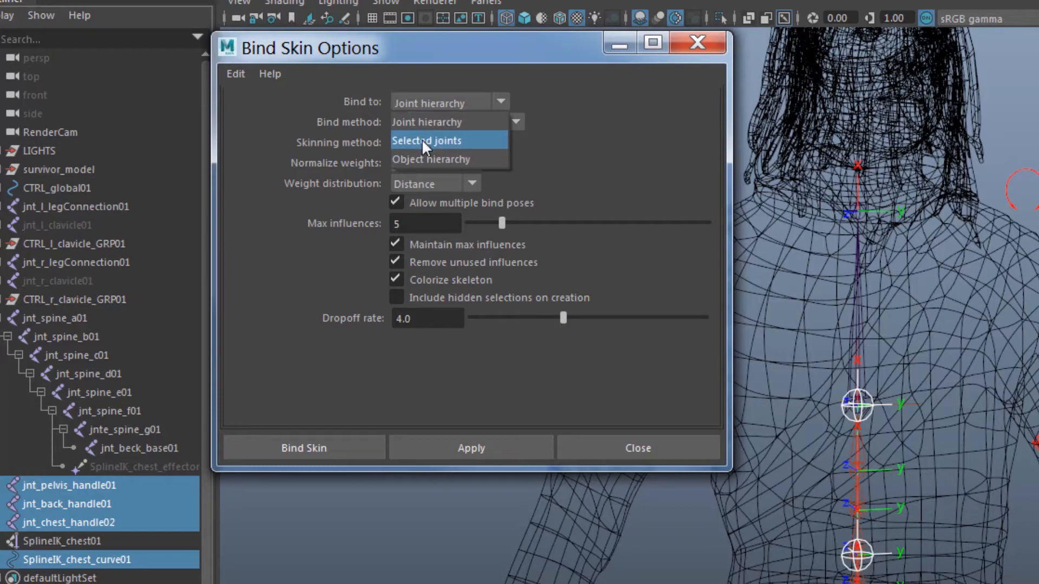
pyautogui.click(423, 140)
pyautogui.click(339, 448)
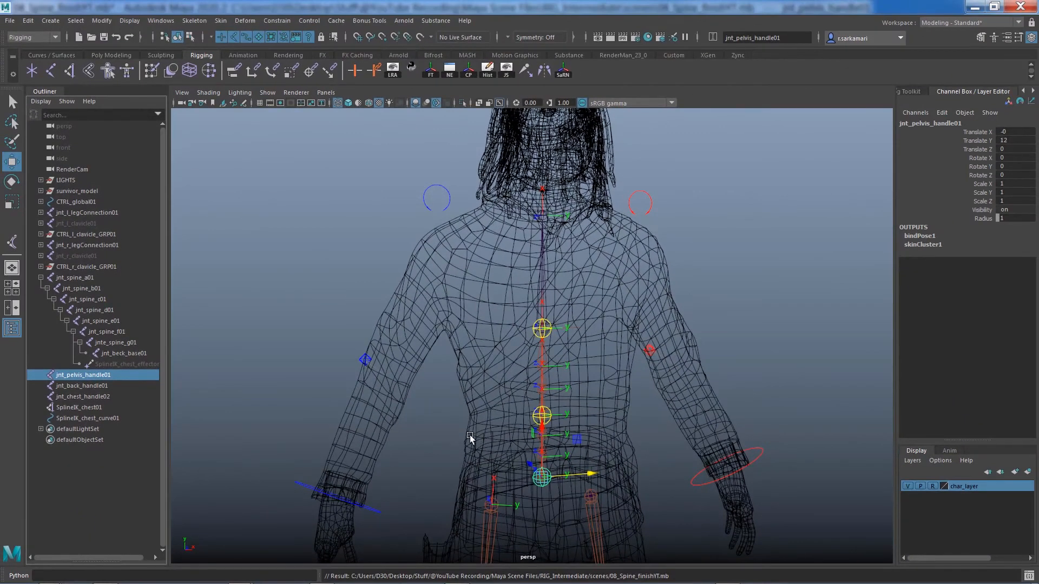
# Try moving the pelvis, back and chest handle joints sideways one at a time, undoing each move.
pyautogui.scroll(5, 583, 436)
pyautogui.keyDown('alt'); pyautogui.moveTo(541, 425); pyautogui.dragTo(552, 446, button='middle'); pyautogui.keyUp('alt')
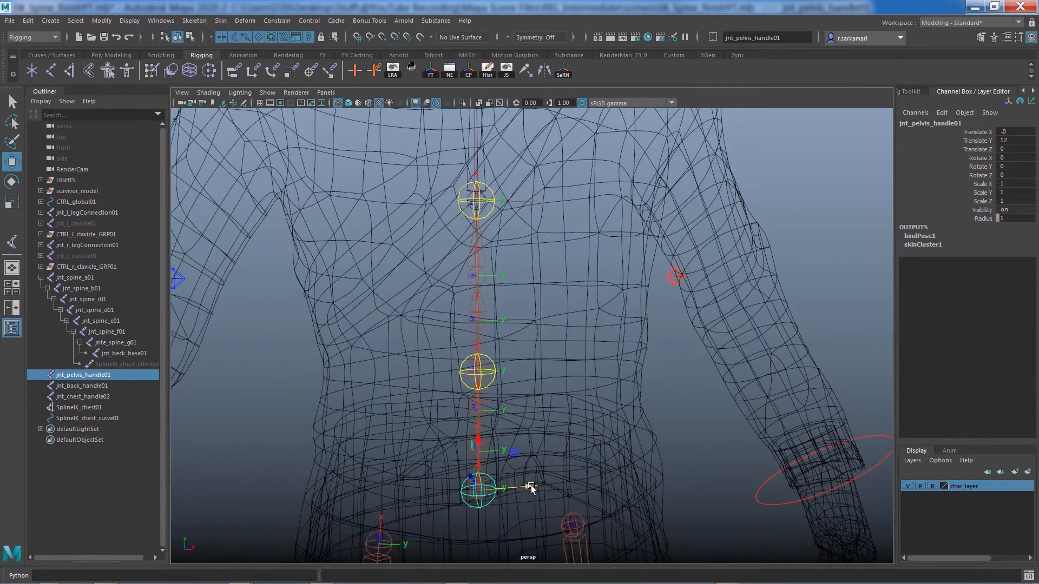
pyautogui.moveTo(529, 487); pyautogui.dragTo(373, 504)
pyautogui.hotkey('ctrl', 'z')
pyautogui.click(466, 358)
pyautogui.moveTo(529, 372); pyautogui.dragTo(565, 368)
pyautogui.hotkey('ctrl', 'z')
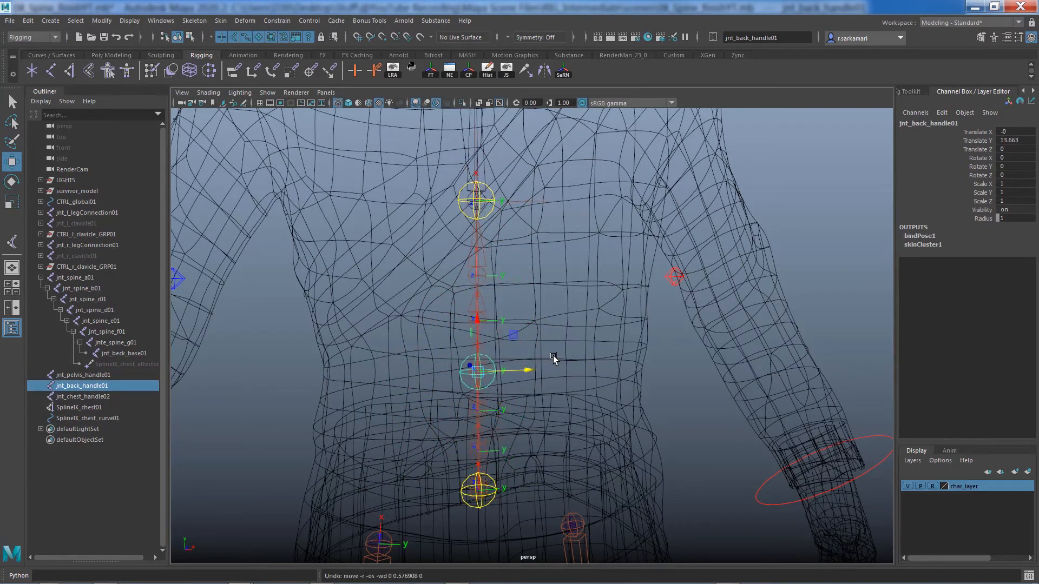
pyautogui.click(460, 210)
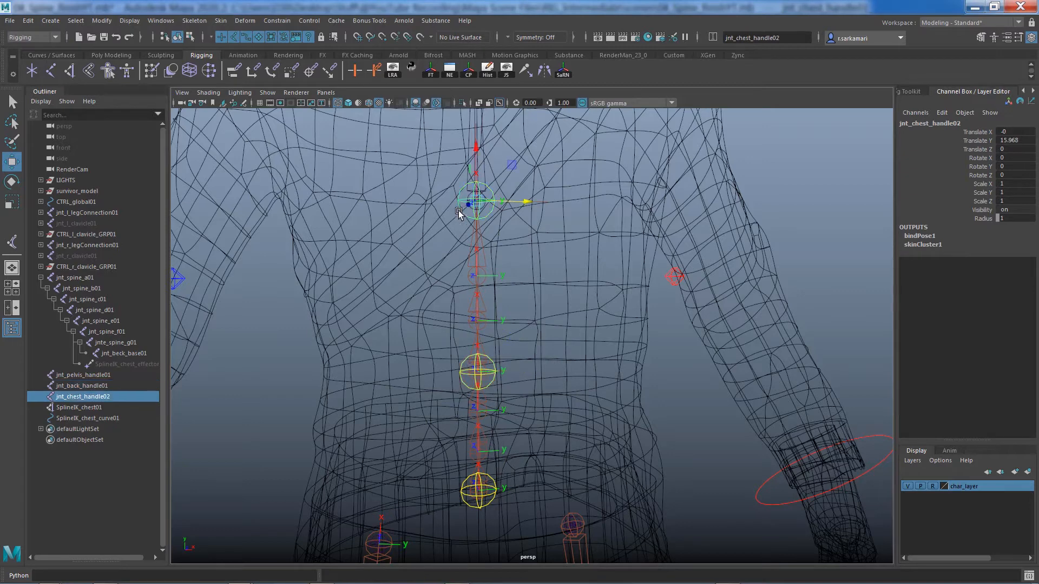
pyautogui.moveTo(528, 202); pyautogui.dragTo(507, 202)
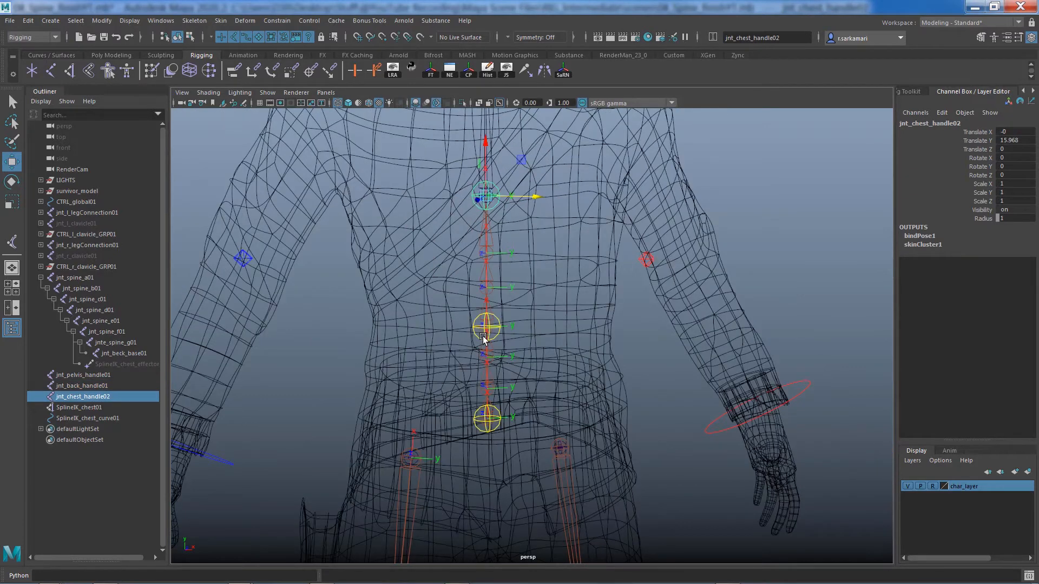
# Try rotating the pelvis handle joint, undo the rotation and clear the selection.
pyautogui.click(477, 420)
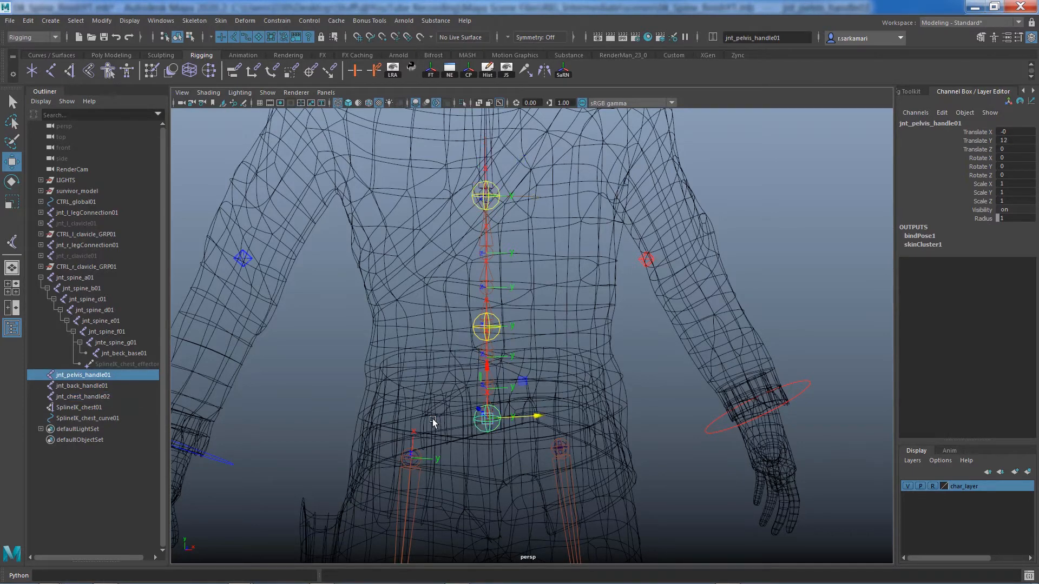
pyautogui.press('e')
pyautogui.moveTo(452, 429)
pyautogui.mouseDown()
pyautogui.moveTo(482, 430)
pyautogui.moveTo(463, 438)
pyautogui.moveTo(471, 445)
pyautogui.moveTo(448, 437)
pyautogui.mouseUp()
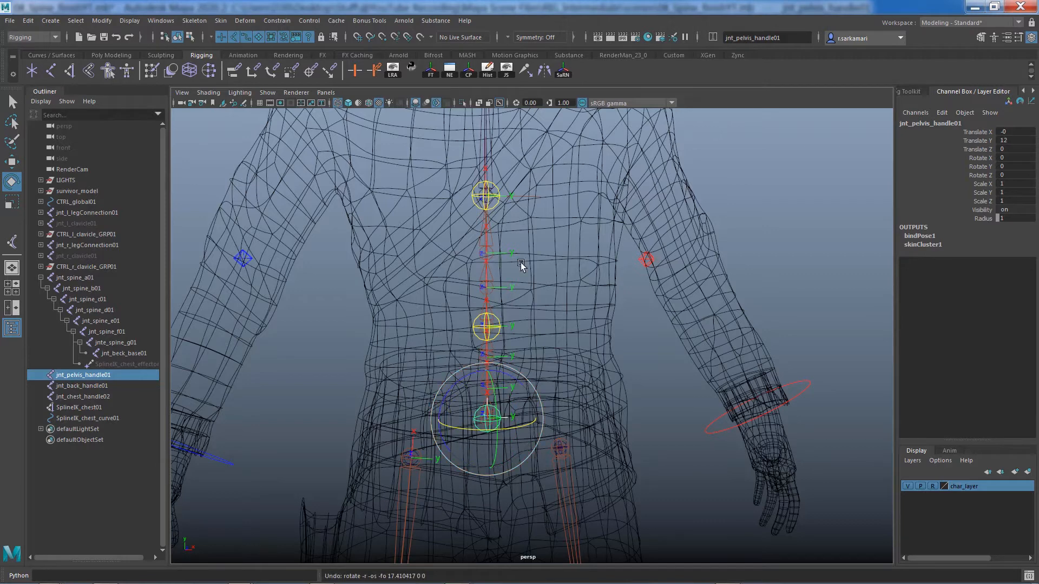
pyautogui.click(298, 427)
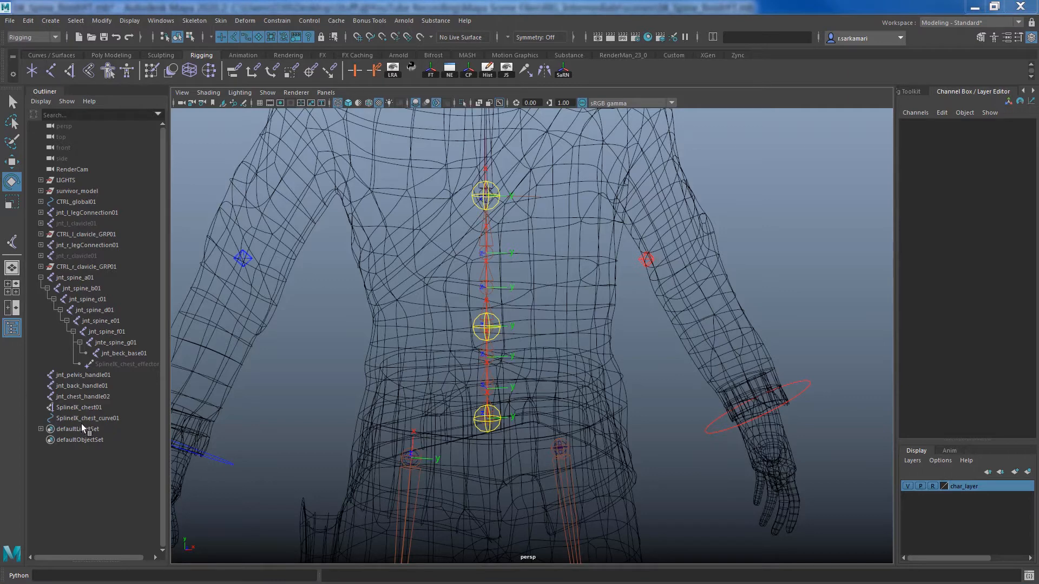
# Open the attributes of SplineIK_chest01 in a separate floating copy and place it beside the spine.
pyautogui.click(63, 408)
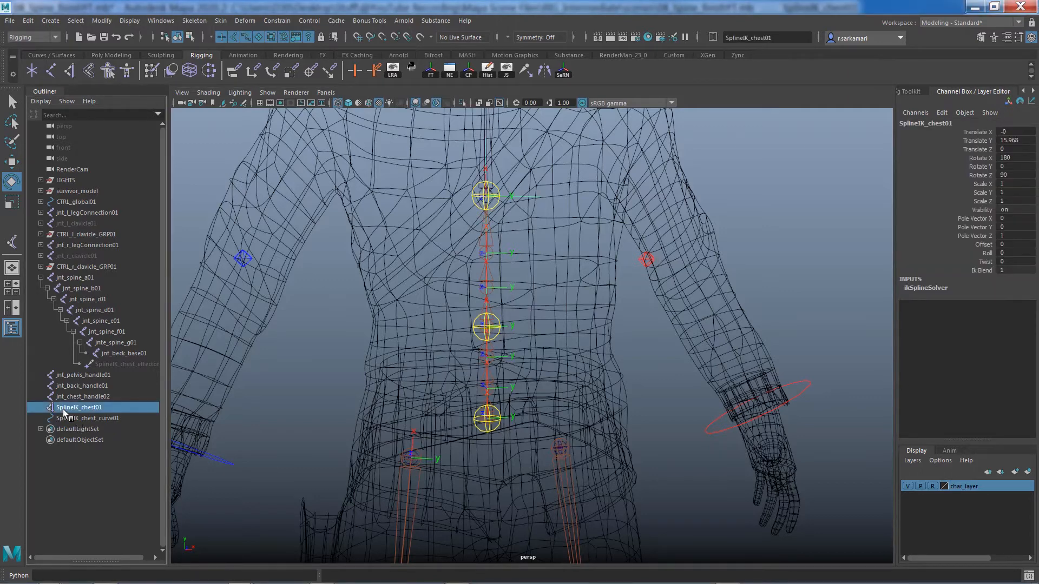
pyautogui.hotkey('ctrl', 'a')
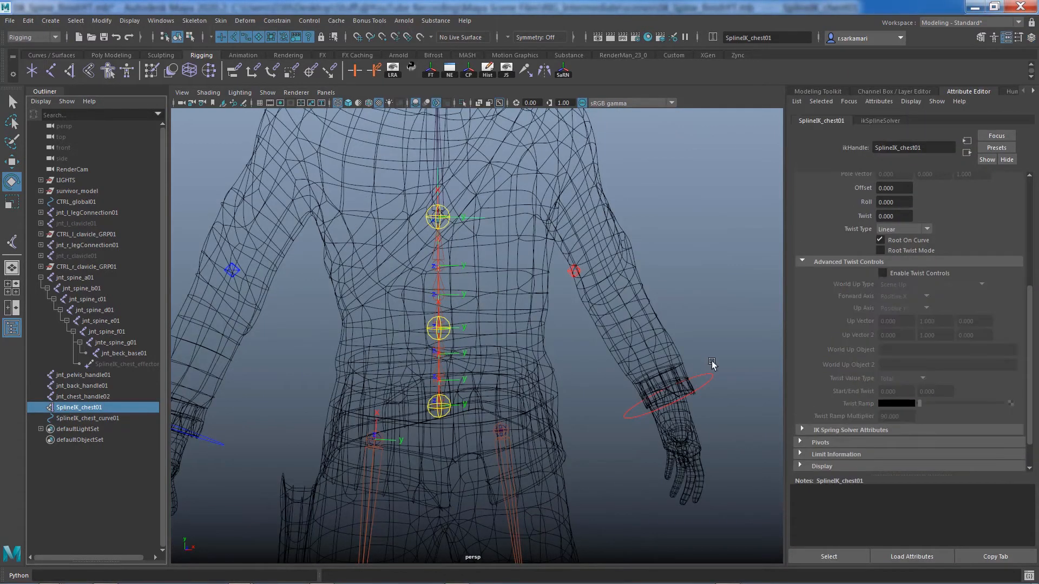
pyautogui.scroll(6, 1027, 358)
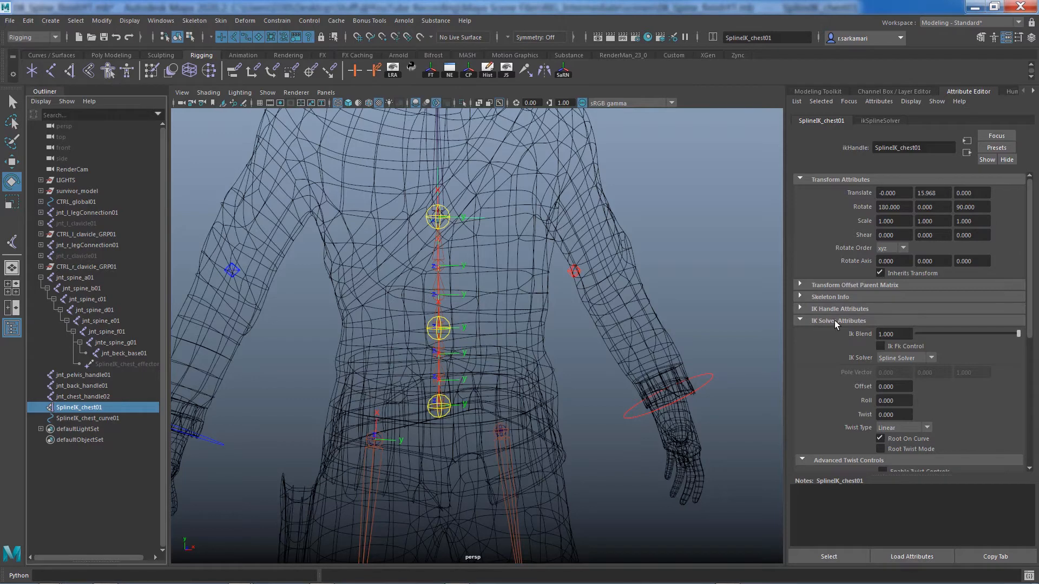
pyautogui.scroll(-6, 1028, 330)
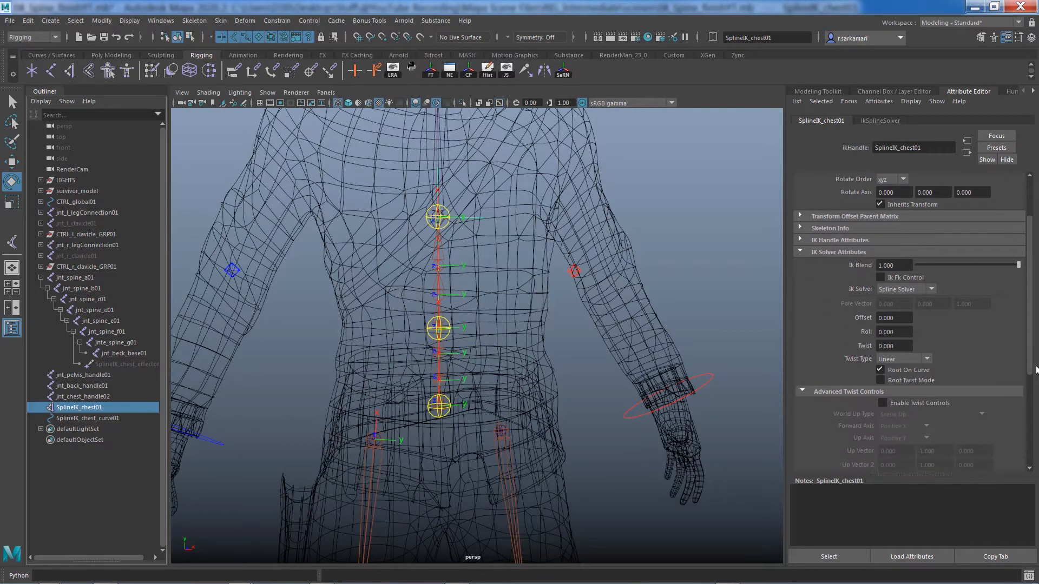
pyautogui.scroll(-2, 832, 265)
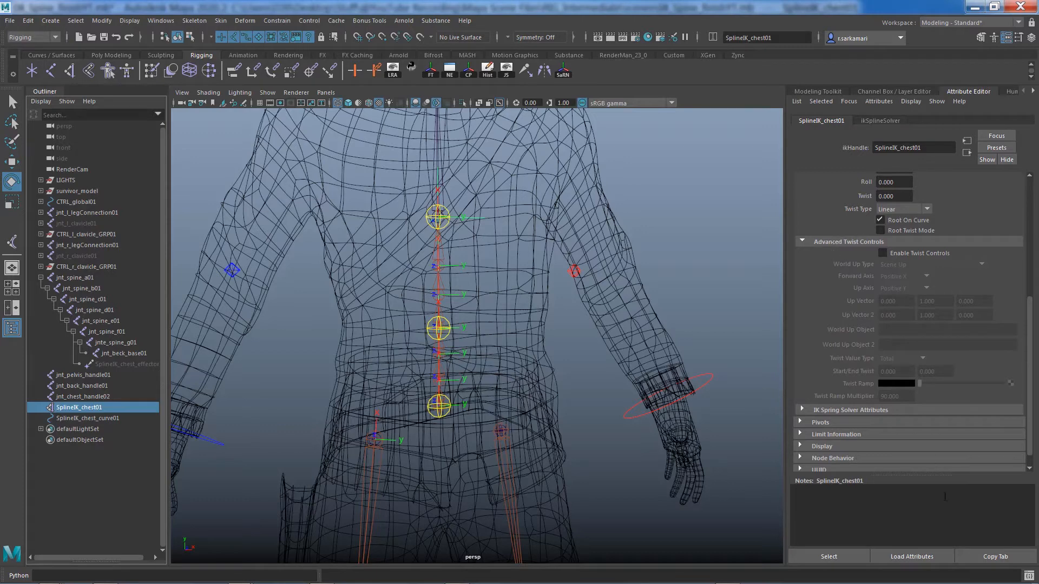
pyautogui.click(995, 556)
pyautogui.moveTo(472, 211); pyautogui.dragTo(662, 80)
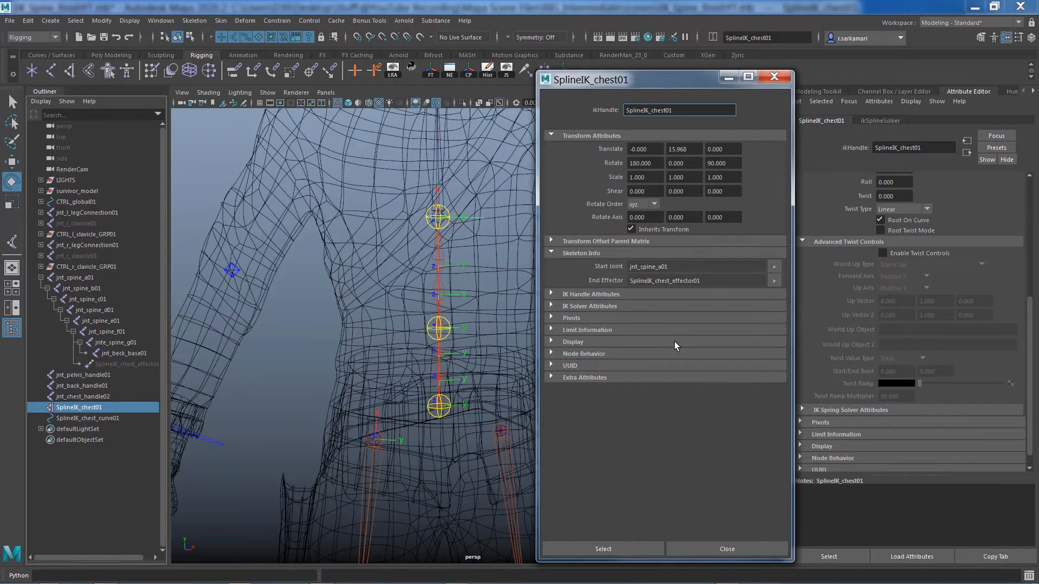
# Enable the advanced twist controls in the IK solver attributes of SplineIK_chest01.
pyautogui.click(556, 306)
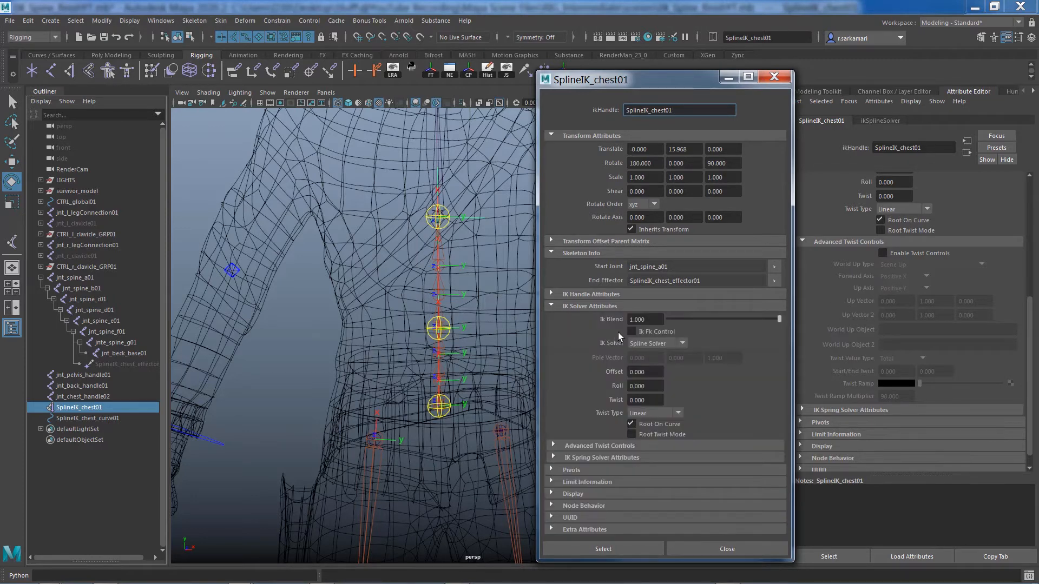
pyautogui.click(564, 447)
pyautogui.scroll(-5, 605, 452)
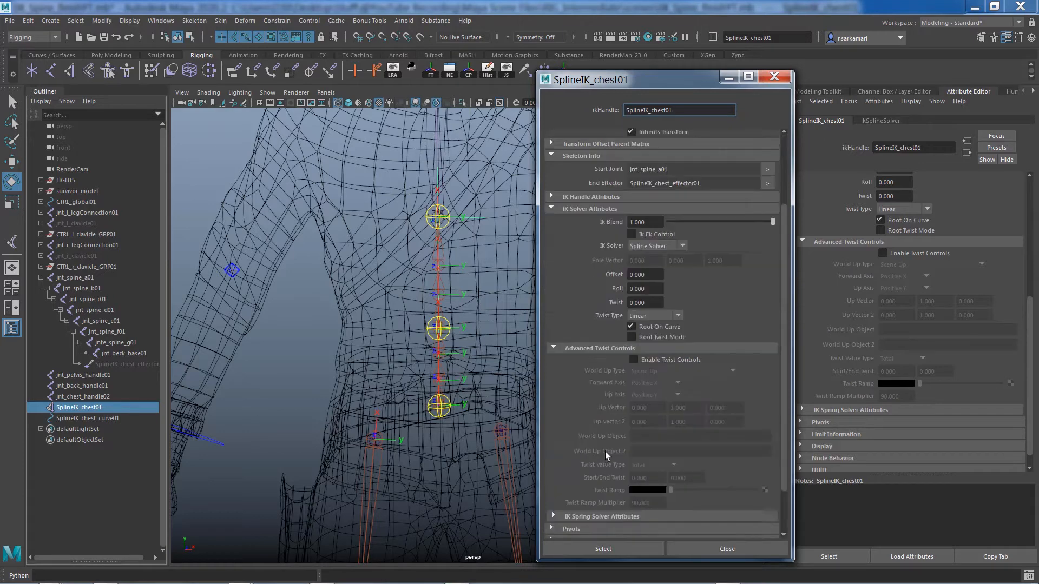
pyautogui.click(634, 303)
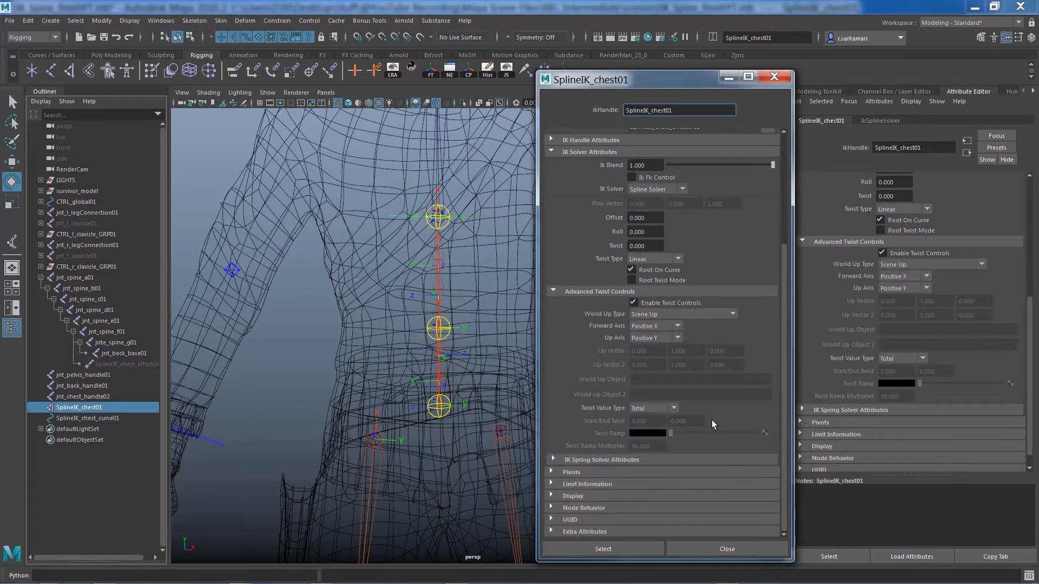
# Select the pelvis handle joint and set the spline IK's World Up Type to Object Rotation Up (Start/End).
pyautogui.click(444, 417)
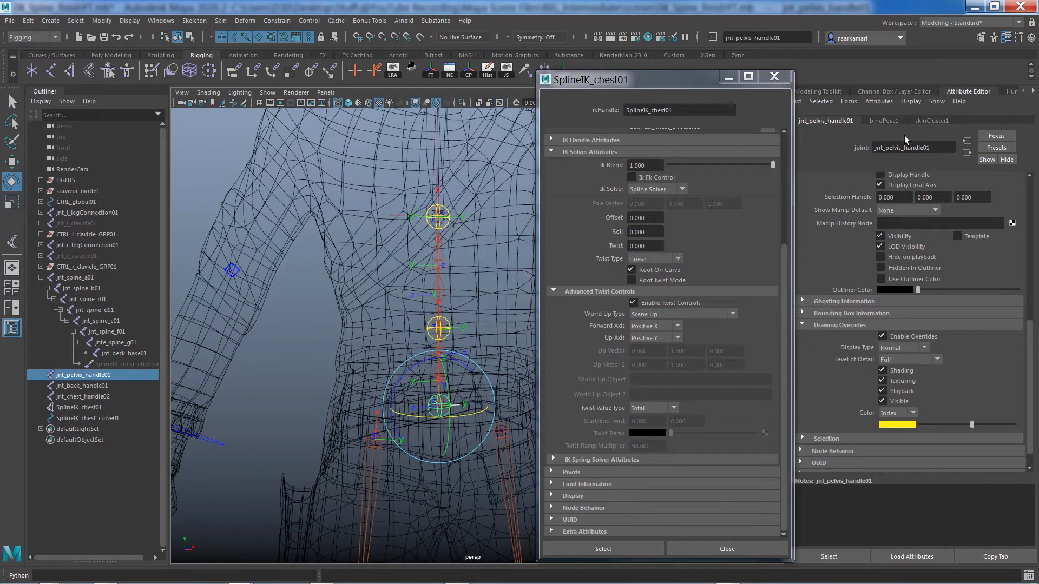
pyautogui.hotkey('ctrl', 'a')
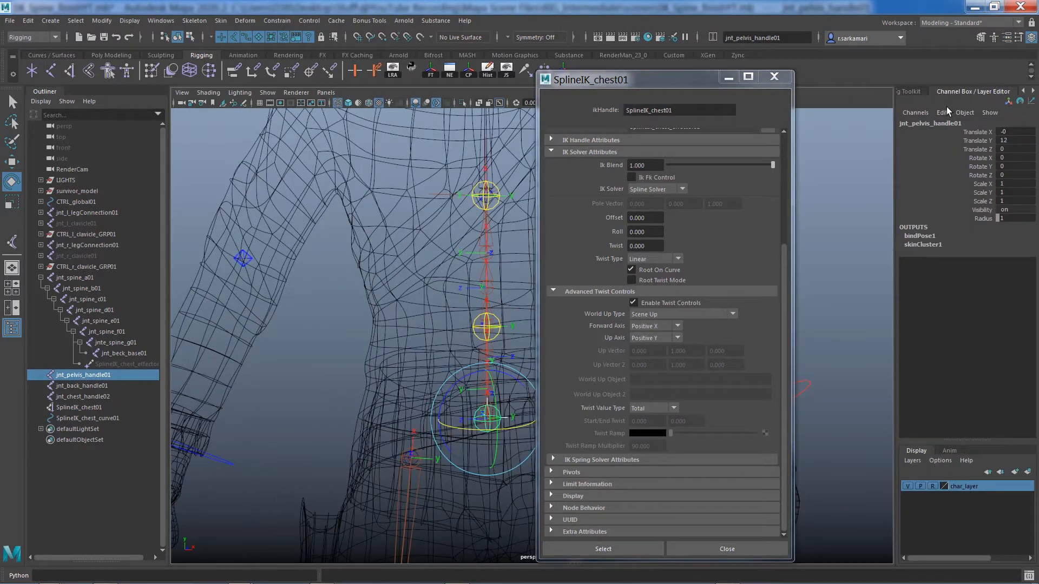
pyautogui.hotkey('ctrl', 'a')
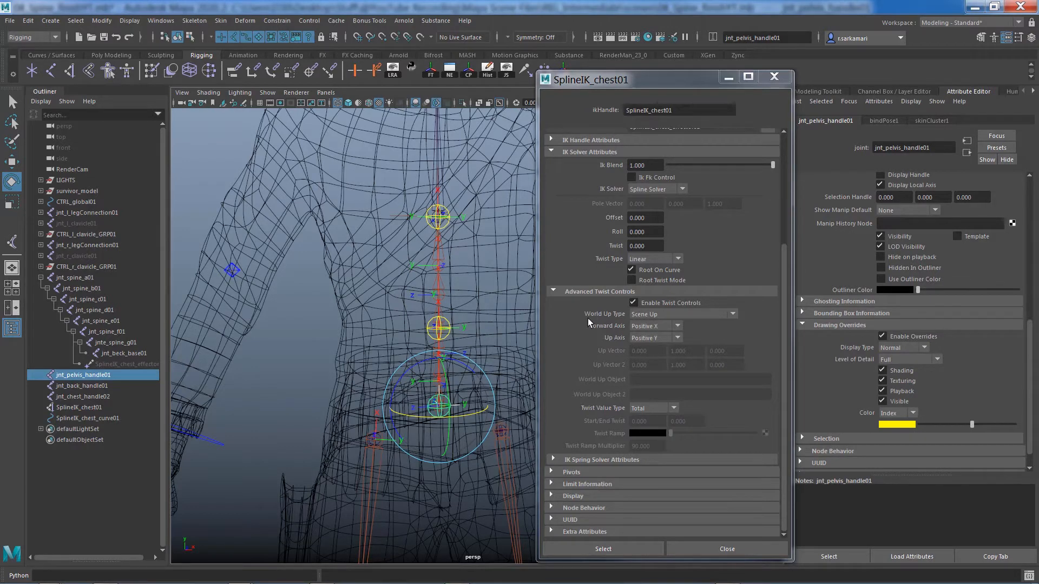
pyautogui.click(659, 314)
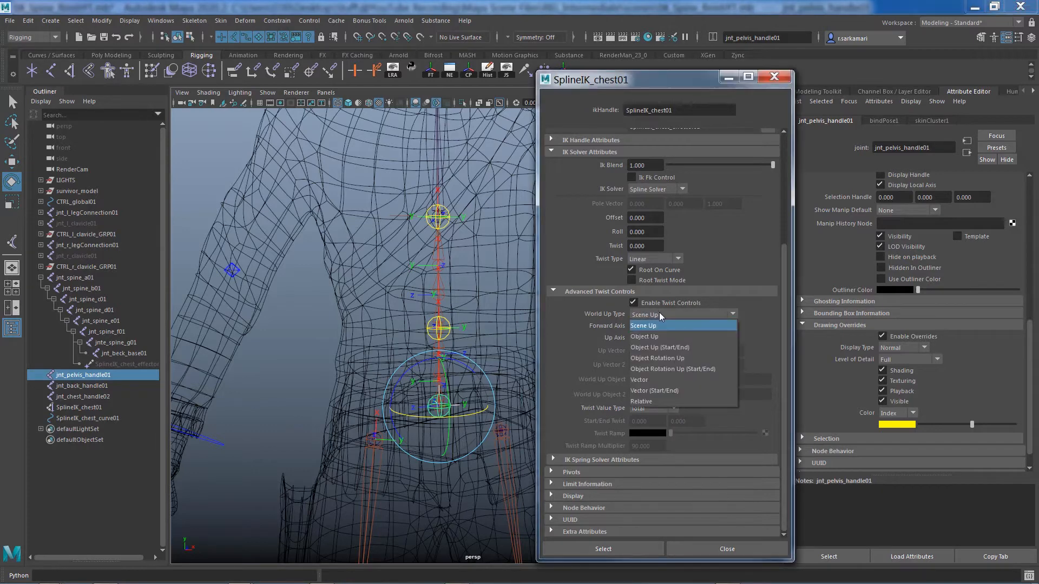
pyautogui.click(655, 369)
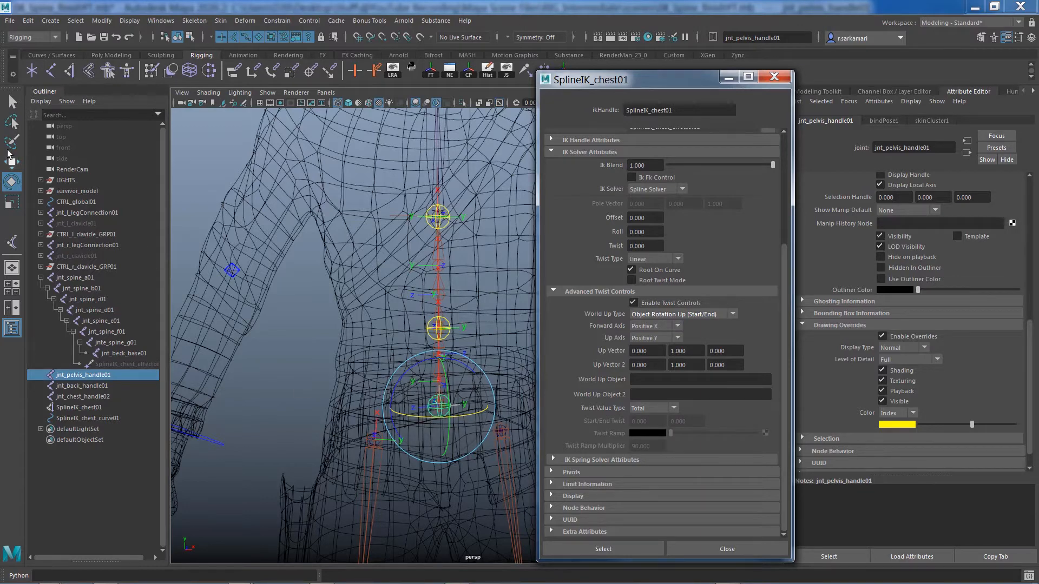
# Set World Up Object to jnt_pelvis_handle01 and World Up Object 2 to the chest handle joint, renamed jnt_chest_handle01.
pyautogui.press('q')
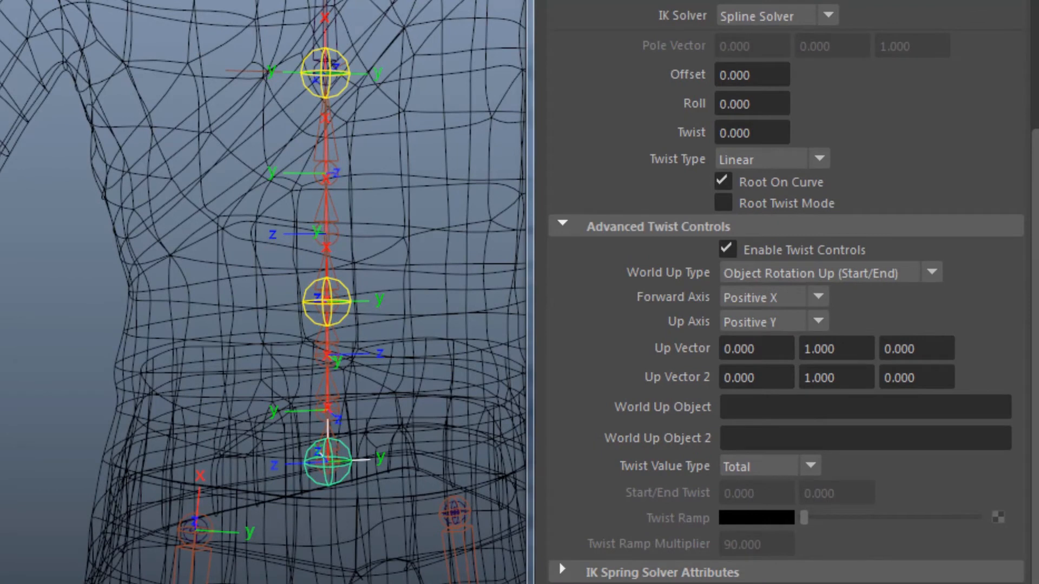
pyautogui.click(790, 407)
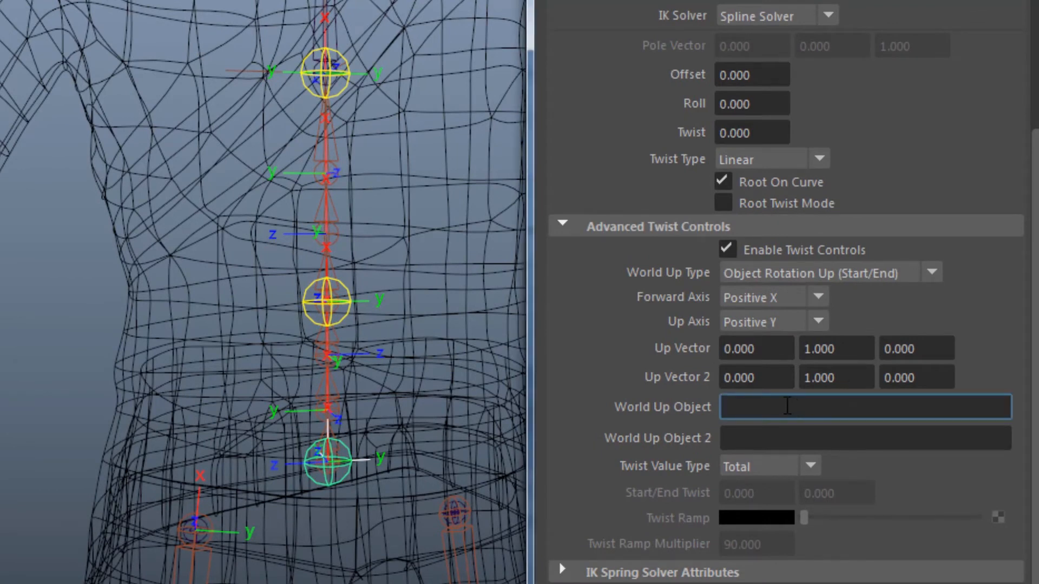
pyautogui.write('jnt_pelvis_handle01')
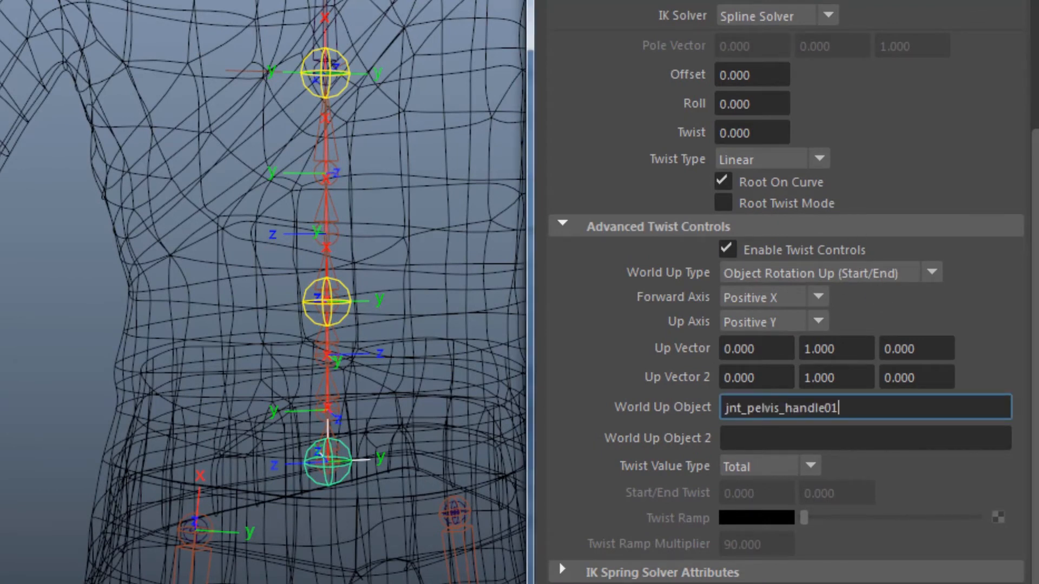
pyautogui.press('Return')
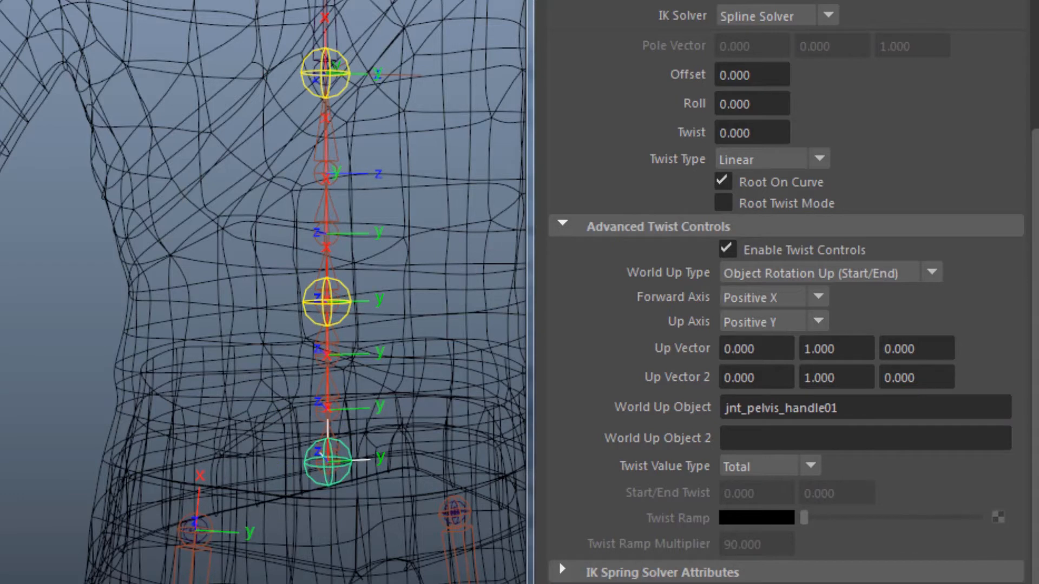
pyautogui.click(832, 438)
pyautogui.write('jnt_chest_handle01')
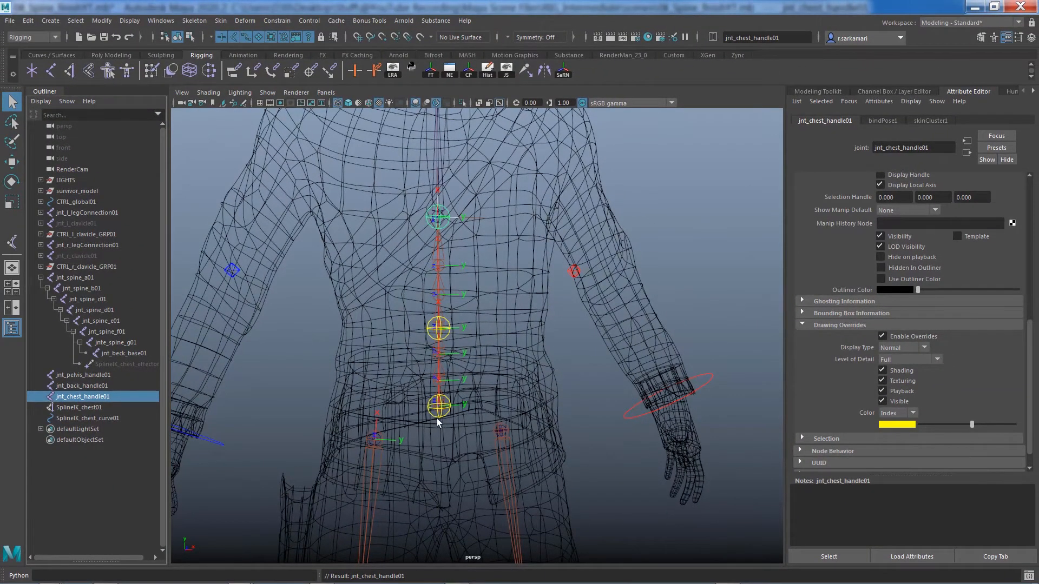
# Test the spine twist by rotating the pelvis handle and the chest handle in turn, undoing each rotation.
pyautogui.click(436, 415)
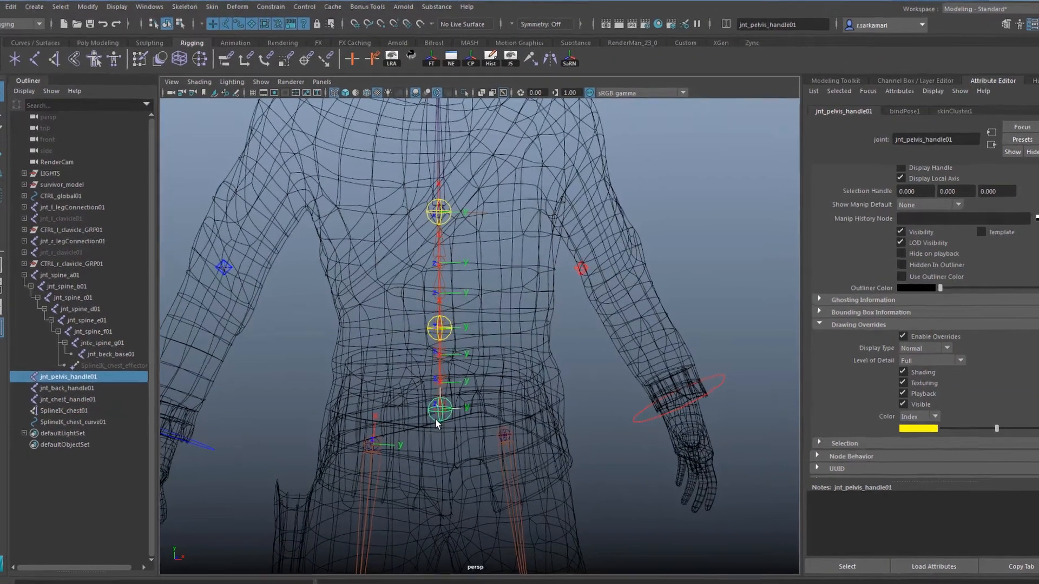
pyautogui.press('e')
pyautogui.moveTo(410, 415); pyautogui.dragTo(434, 417)
pyautogui.moveTo(449, 485); pyautogui.dragTo(486, 480)
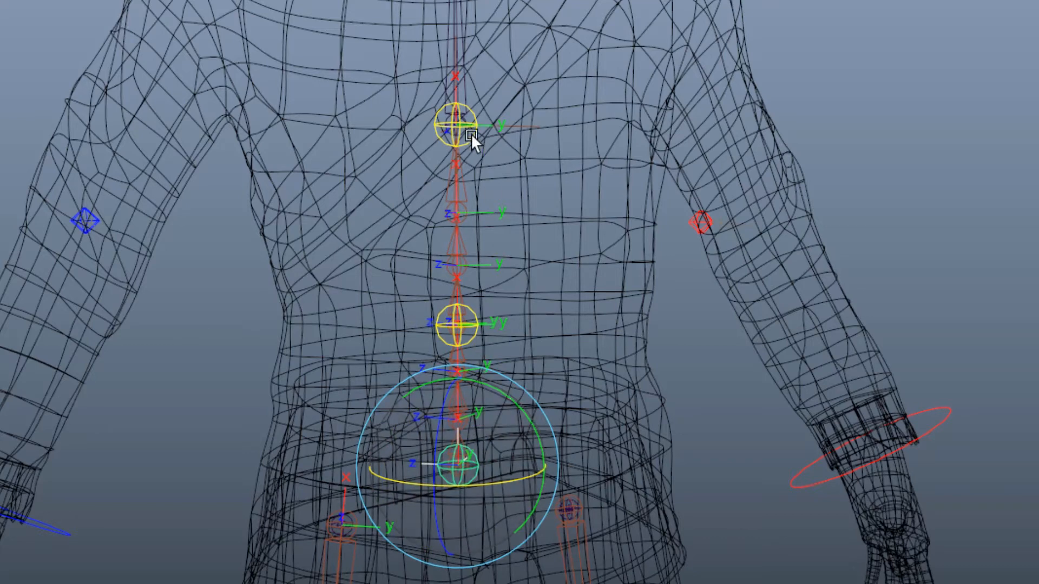
pyautogui.hotkey('ctrl', 'z')
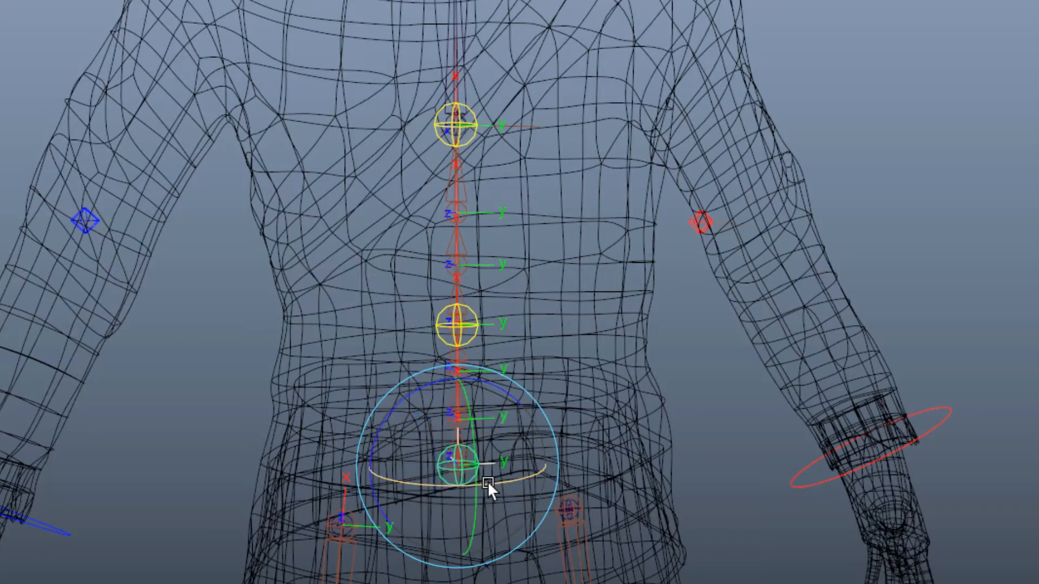
pyautogui.click(433, 128)
pyautogui.moveTo(394, 120)
pyautogui.mouseDown()
pyautogui.moveTo(508, 126)
pyautogui.moveTo(386, 129)
pyautogui.mouseUp()
pyautogui.hotkey('ctrl', 'z')
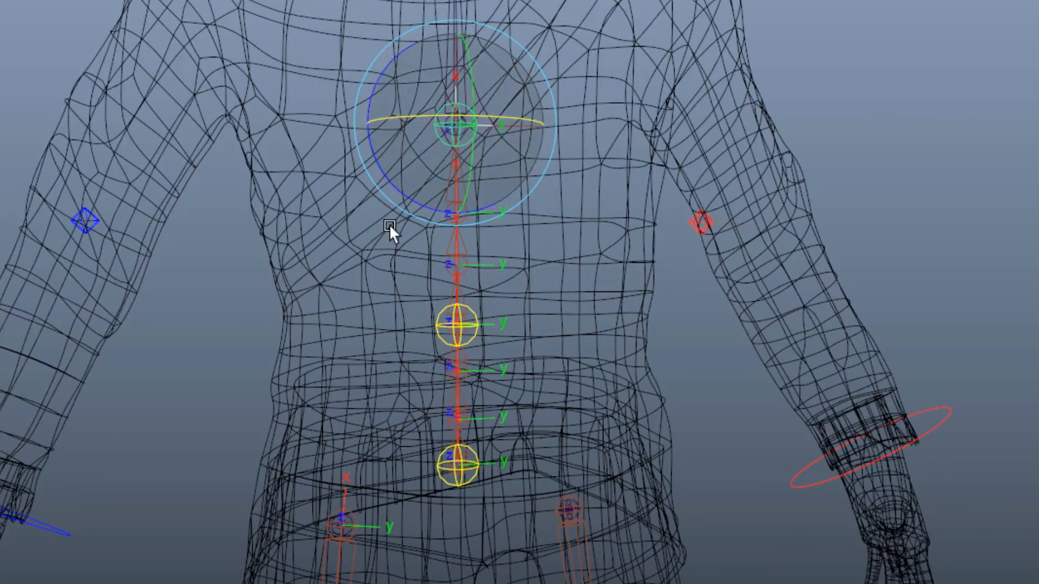
# Test the spine bend by moving the back handle joint sideways, and undo the move.
pyautogui.click(441, 315)
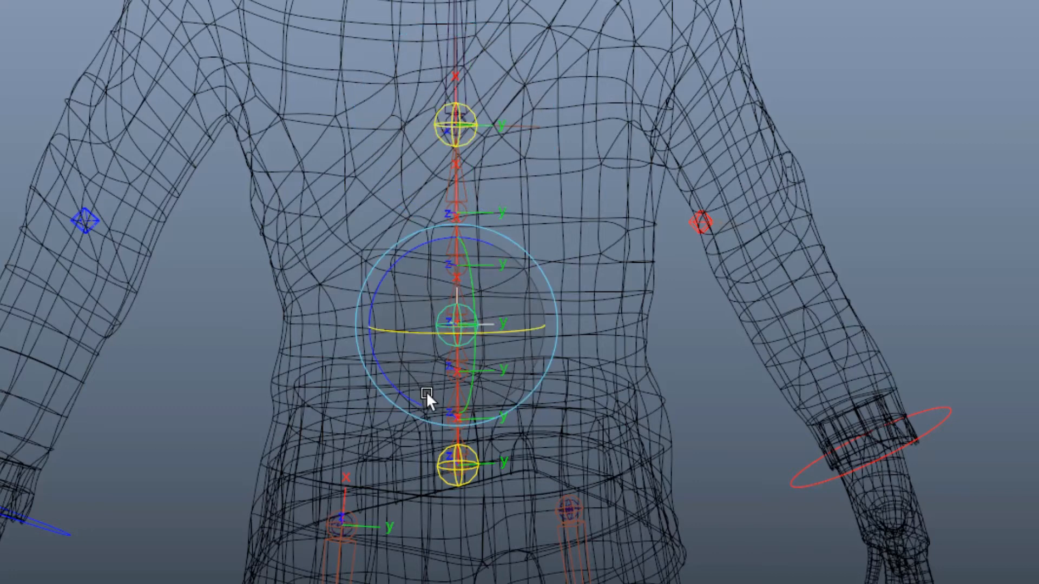
pyautogui.press('w')
pyautogui.moveTo(527, 324); pyautogui.dragTo(563, 327)
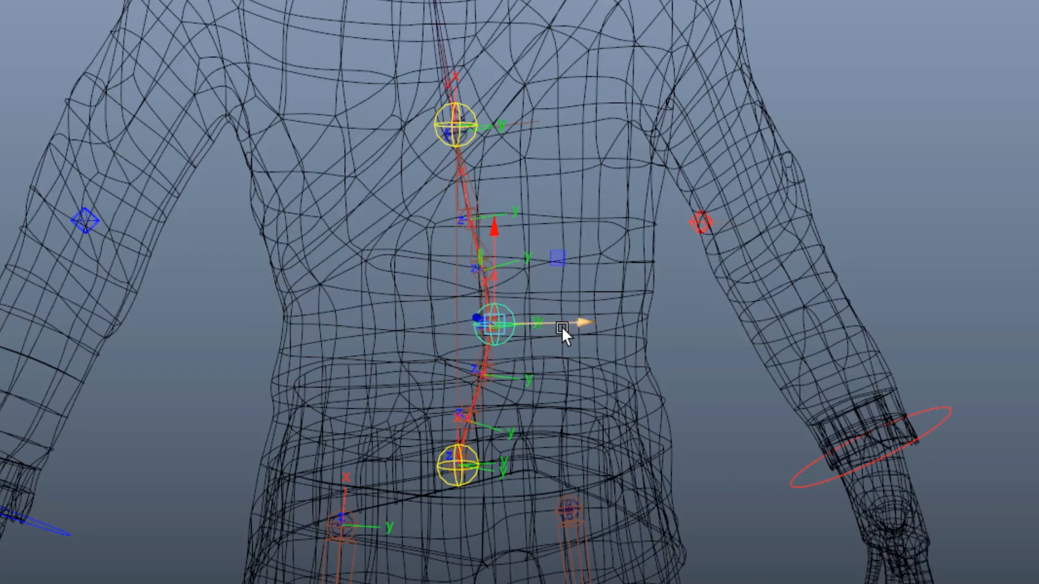
pyautogui.hotkey('ctrl', 'z')
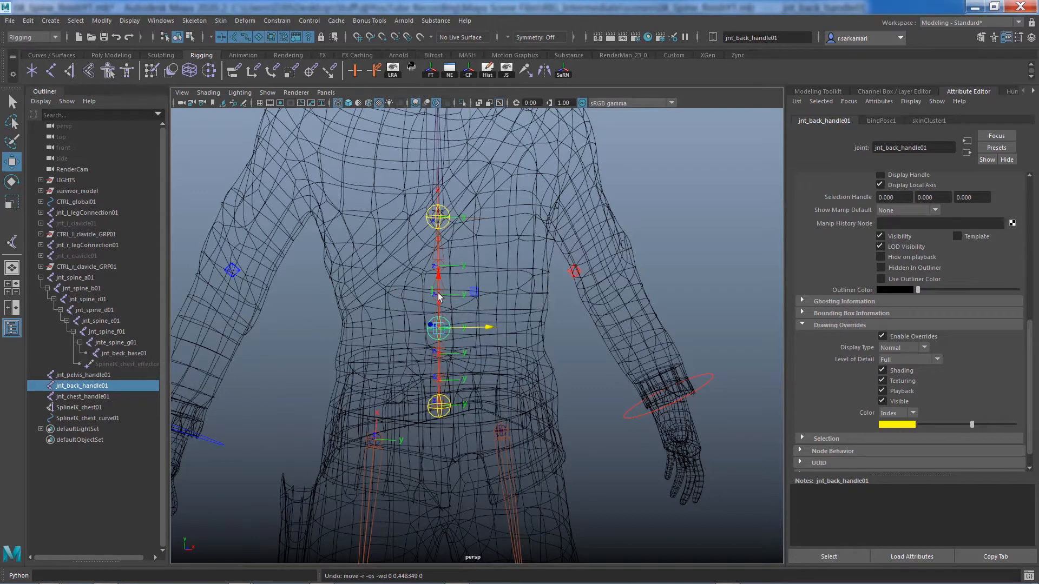
# Hide the local rotation axes of the spine joints from jnt_spine_a01 through jnt_beck_base01 and clear the selection.
pyautogui.moveTo(73, 278); pyautogui.dragTo(116, 361)
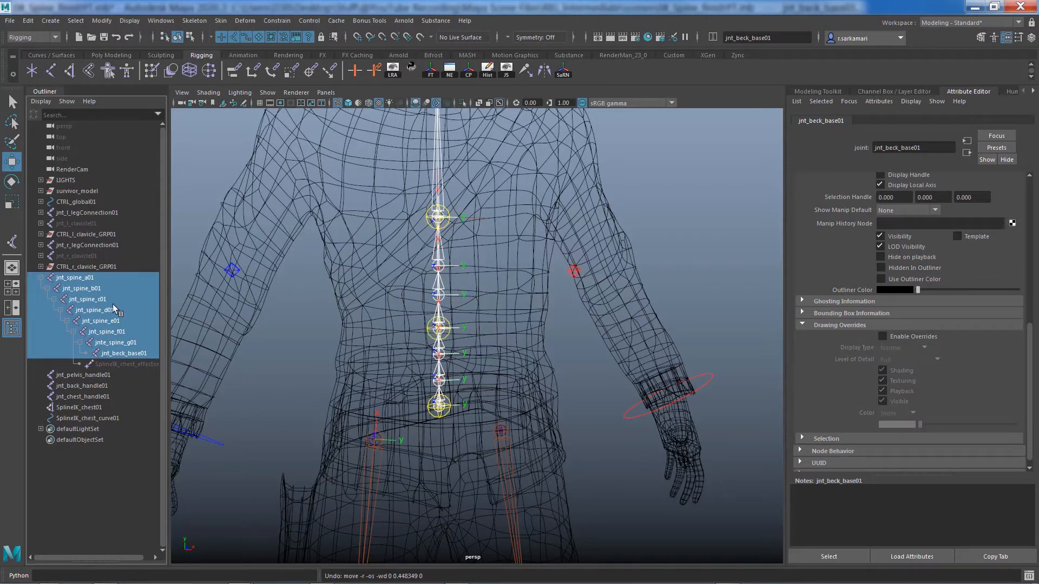
pyautogui.click(393, 70)
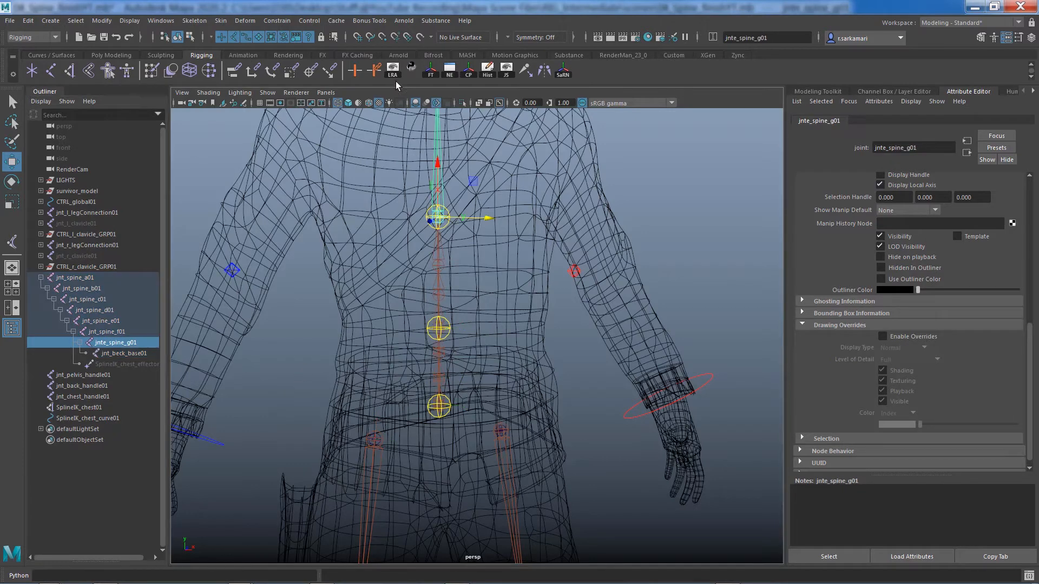
pyautogui.click(299, 406)
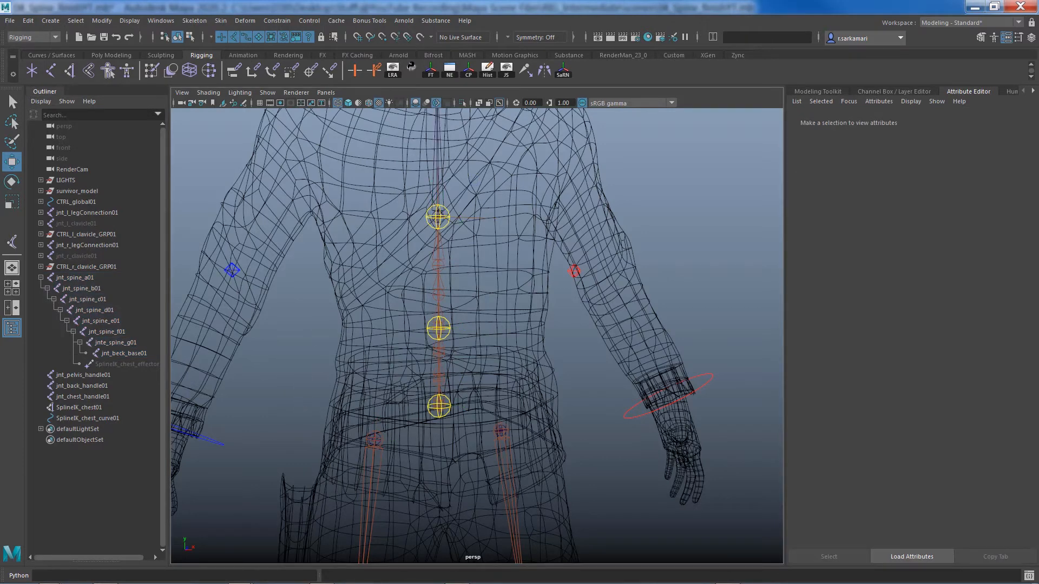
# Open the control creator and load a CrownCurve controller into the scene.
pyautogui.keyDown('alt'); pyautogui.moveTo(561, 333); pyautogui.dragTo(352, 301, button='right'); pyautogui.keyUp('alt')
pyautogui.keyDown('alt'); pyautogui.moveTo(356, 299); pyautogui.dragTo(364, 279, button='middle'); pyautogui.keyUp('alt')
pyautogui.keyDown('alt'); pyautogui.moveTo(425, 321); pyautogui.dragTo(542, 344, button='right'); pyautogui.keyUp('alt')
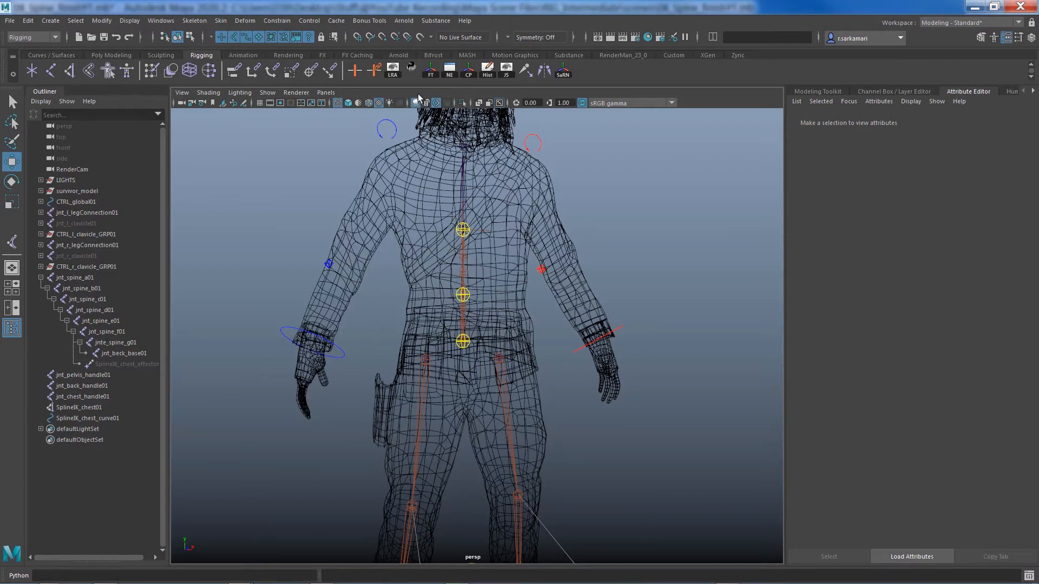
pyautogui.click(412, 70)
pyautogui.moveTo(577, 285); pyautogui.dragTo(719, 100)
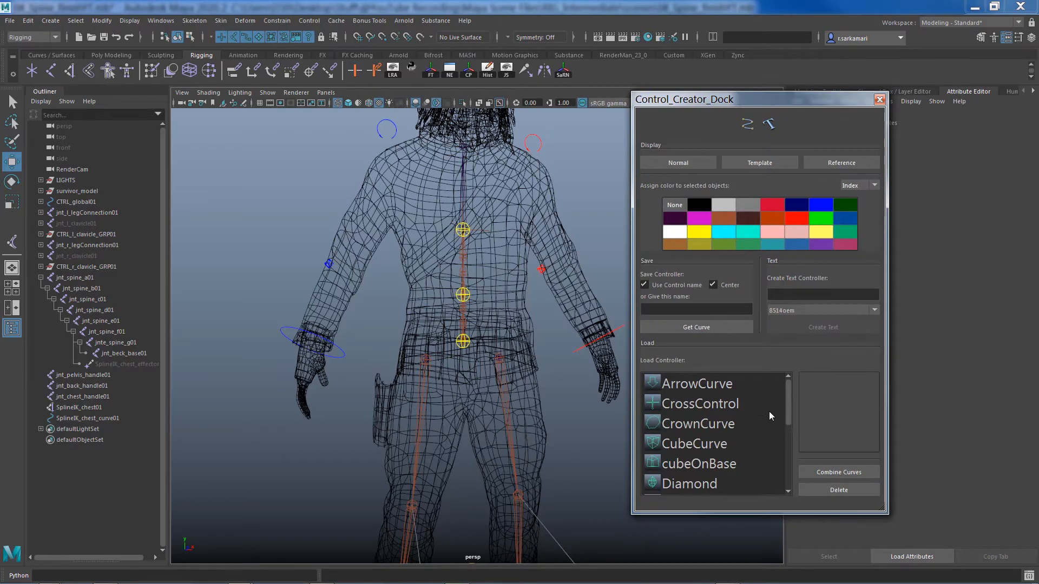
pyautogui.doubleClick(680, 426)
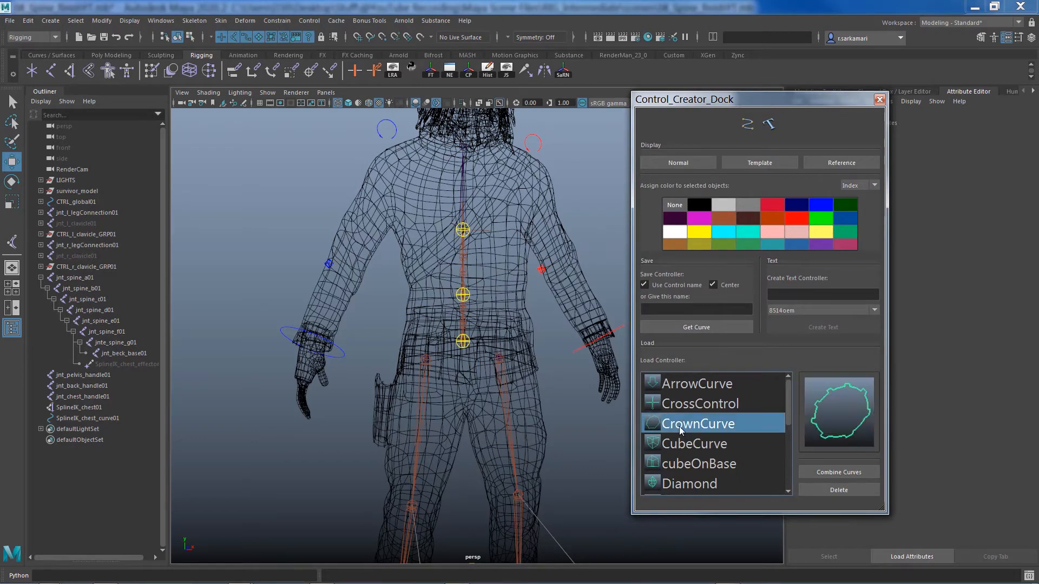
pyautogui.scroll(-5, 403, 457)
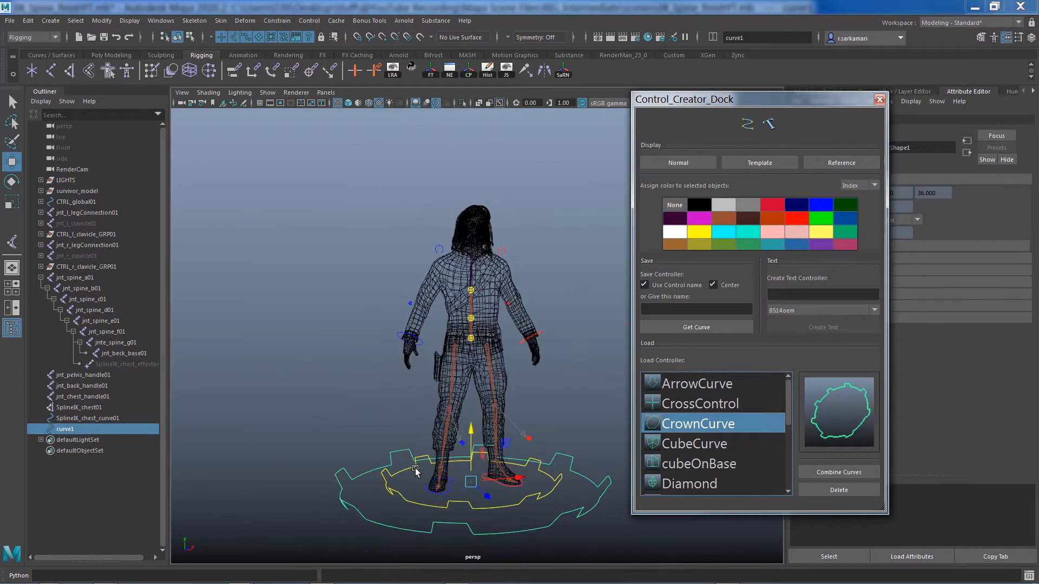
# Colour the new crown curve yellow and scale it flat along its vertical axis.
pyautogui.press('r')
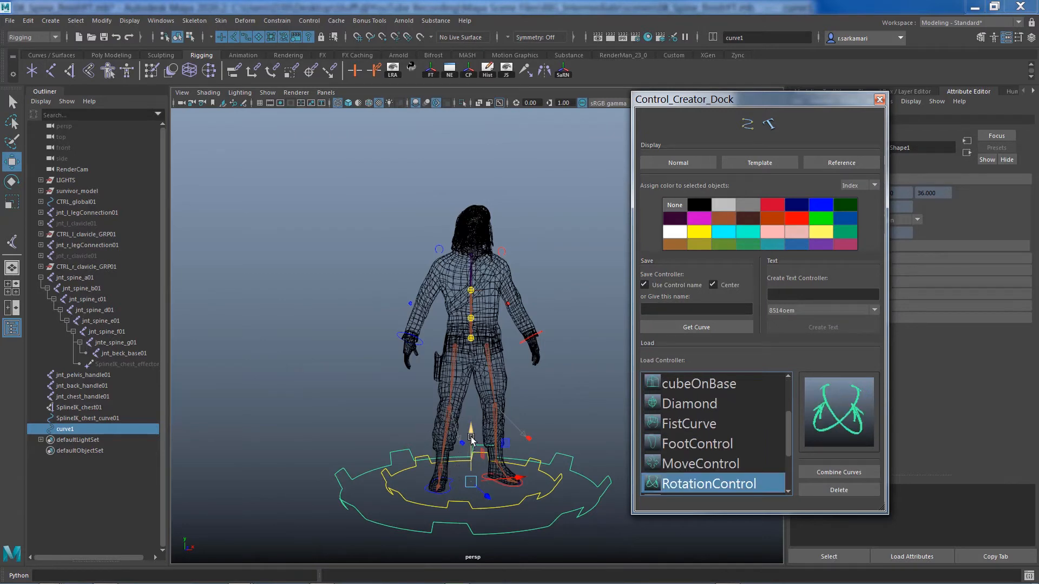
pyautogui.click(471, 433)
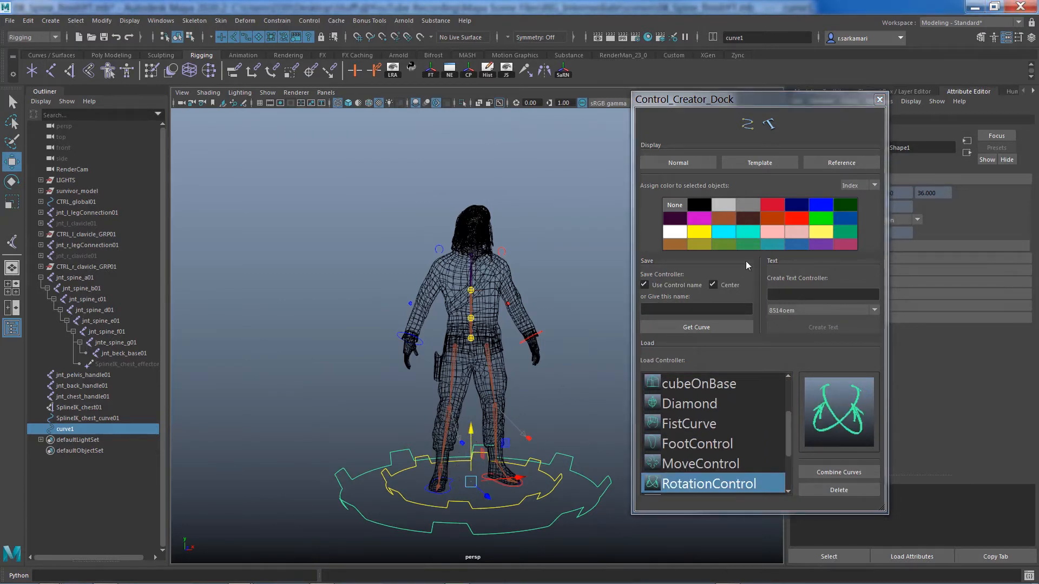
pyautogui.click(813, 223)
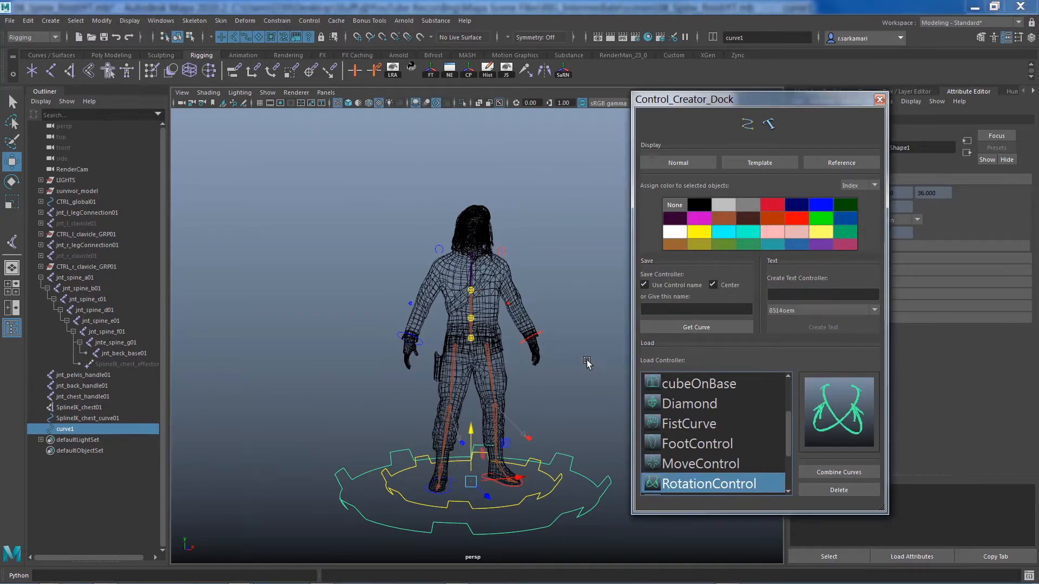
pyautogui.click(343, 470)
pyautogui.press('r')
pyautogui.moveTo(471, 490); pyautogui.dragTo(472, 502)
pyautogui.moveTo(470, 436); pyautogui.dragTo(471, 489)
pyautogui.press('w')
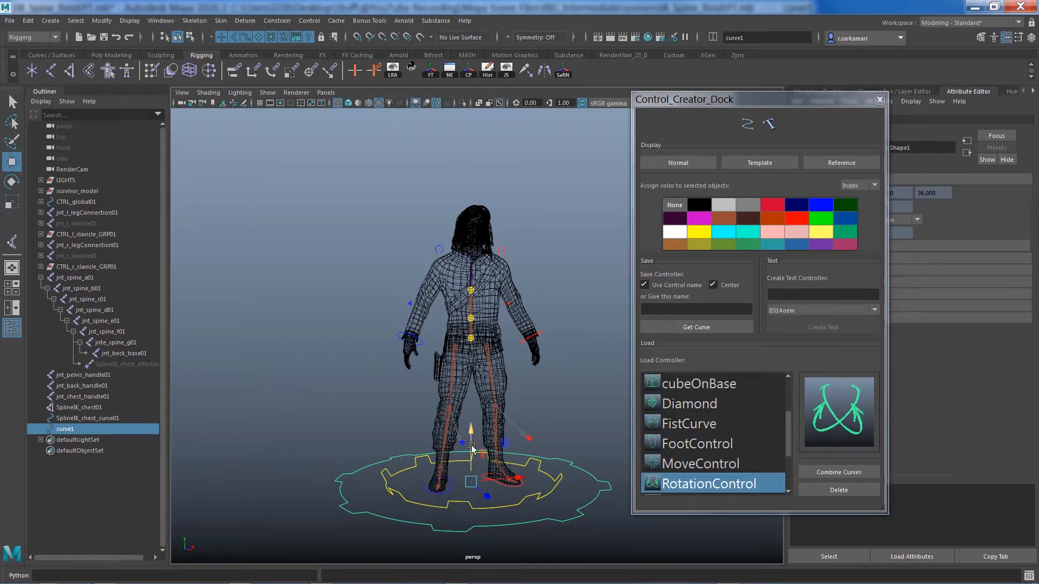
# Raise the flattened curve to hip height and scale it to about 0.338 in X and Z, around the hips.
pyautogui.moveTo(472, 418); pyautogui.dragTo(343, 348)
pyautogui.press('r')
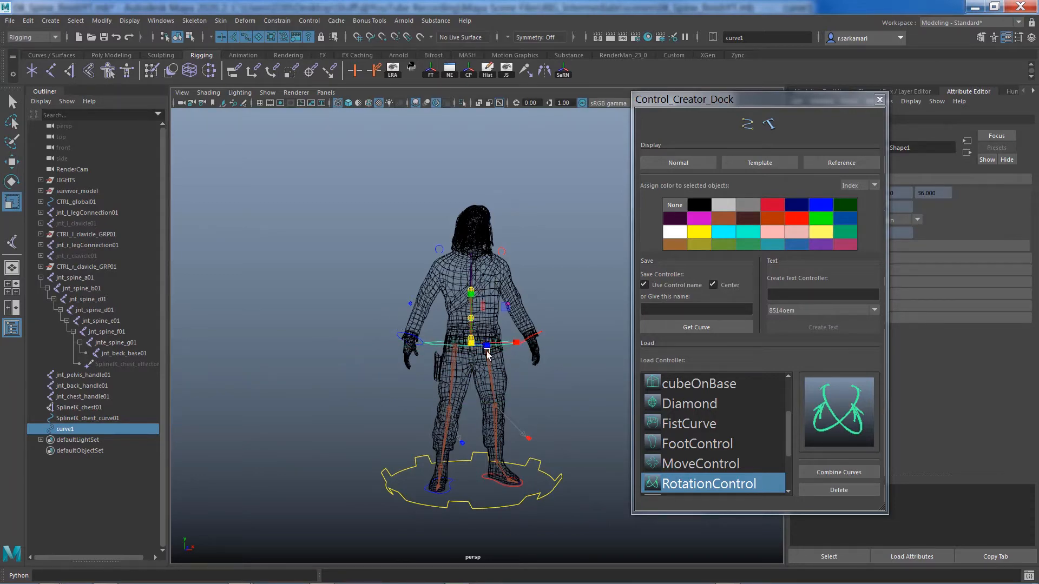
pyautogui.scroll(5, 496, 384)
pyautogui.keyDown('alt'); pyautogui.moveTo(496, 387); pyautogui.dragTo(431, 428); pyautogui.keyUp('alt')
pyautogui.press('w')
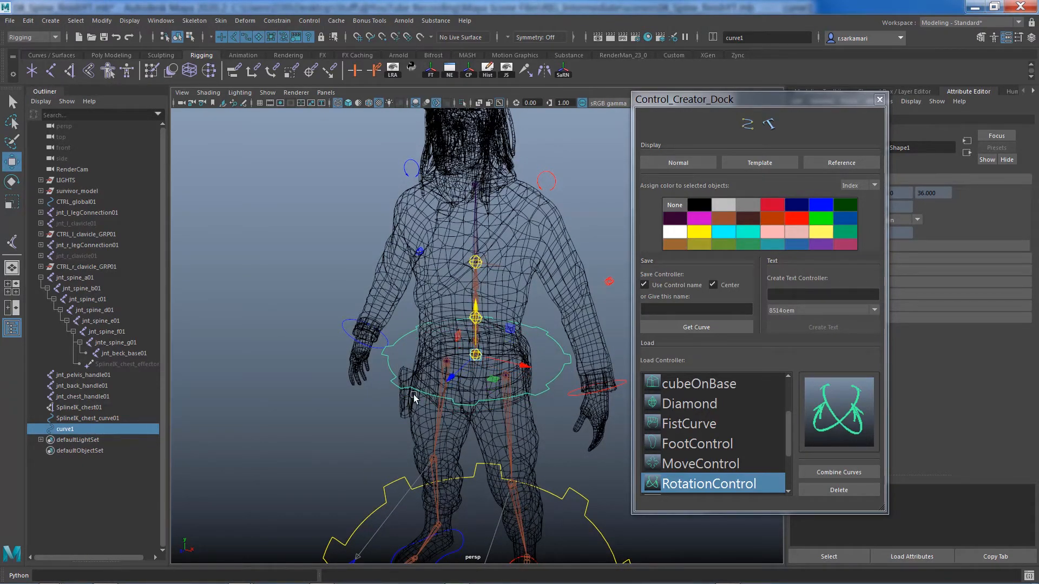
# Snap the crown curve's centre onto the pelvis handle joint and check the alignment from several angles.
pyautogui.scroll(5, 585, 497)
pyautogui.keyDown('alt'); pyautogui.moveTo(586, 496); pyautogui.dragTo(416, 460); pyautogui.keyUp('alt')
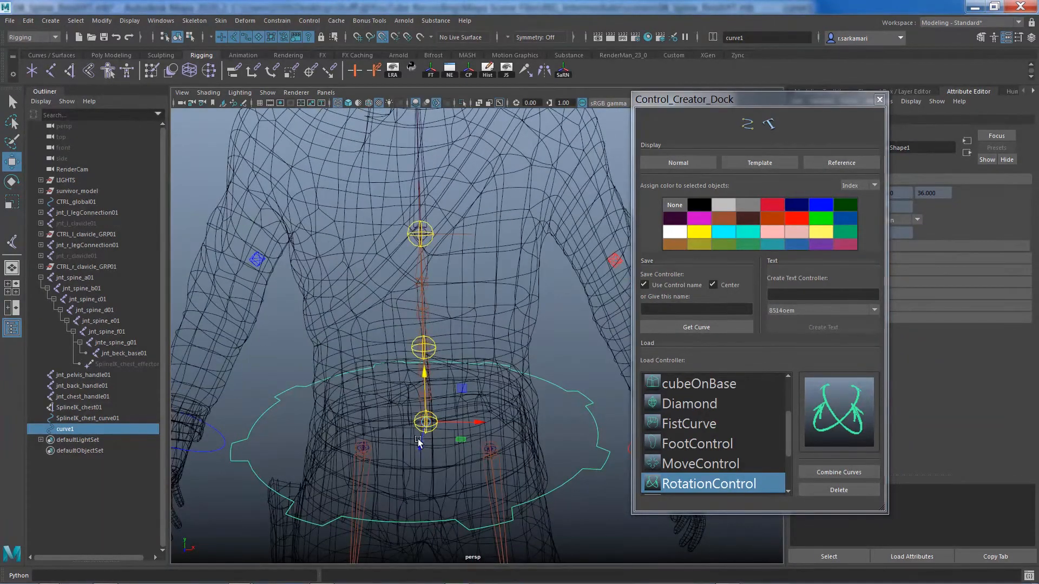
pyautogui.moveTo(427, 424); pyautogui.dragTo(422, 423)
pyautogui.keyDown('alt'); pyautogui.moveTo(372, 427); pyautogui.dragTo(487, 443, button='right'); pyautogui.keyUp('alt')
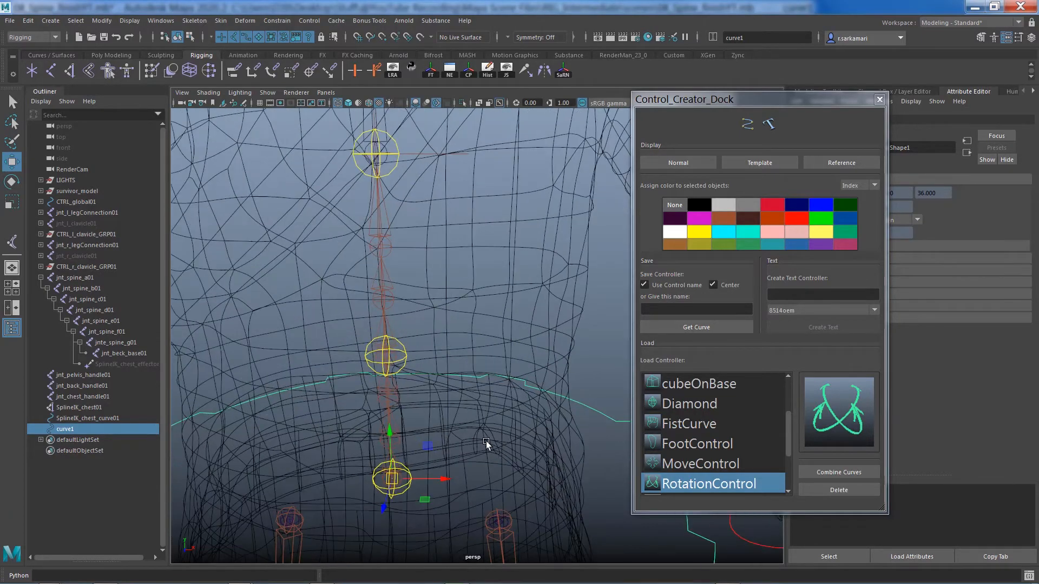
pyautogui.keyDown('alt'); pyautogui.moveTo(487, 443); pyautogui.dragTo(387, 414); pyautogui.keyUp('alt')
pyautogui.keyDown('alt'); pyautogui.moveTo(368, 425); pyautogui.dragTo(374, 330, button='middle'); pyautogui.keyUp('alt')
pyautogui.keyDown('alt'); pyautogui.moveTo(374, 330); pyautogui.dragTo(403, 426, button='right'); pyautogui.keyUp('alt')
pyautogui.keyDown('alt'); pyautogui.moveTo(403, 426); pyautogui.dragTo(471, 425, button='middle'); pyautogui.keyUp('alt')
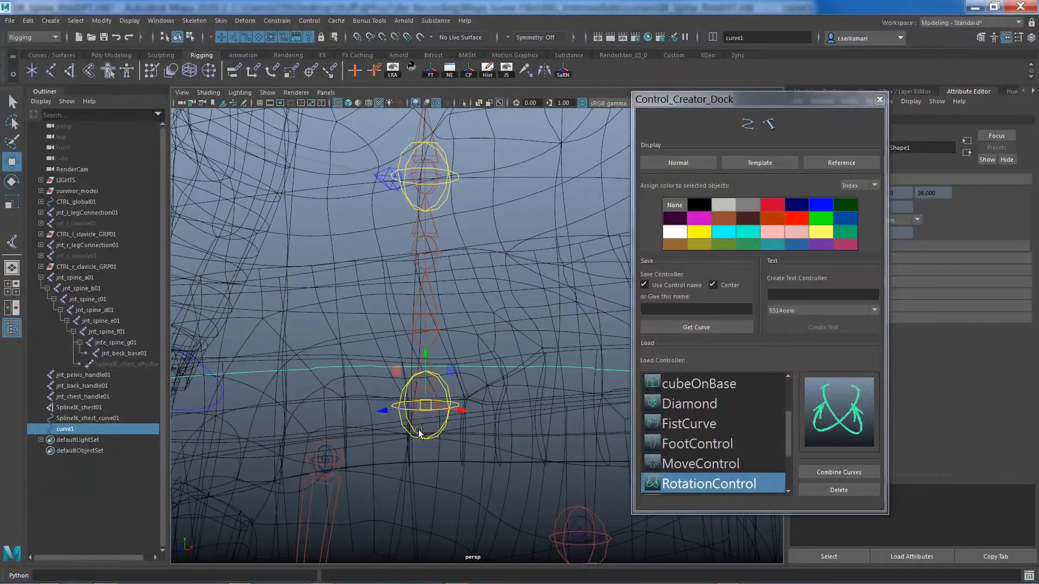
pyautogui.keyDown('alt'); pyautogui.moveTo(419, 429); pyautogui.dragTo(324, 427); pyautogui.keyUp('alt')
pyautogui.keyDown('alt'); pyautogui.moveTo(323, 426); pyautogui.dragTo(333, 411, button='right'); pyautogui.keyUp('alt')
pyautogui.keyDown('alt'); pyautogui.moveTo(547, 396); pyautogui.dragTo(431, 380, button='right'); pyautogui.keyUp('alt')
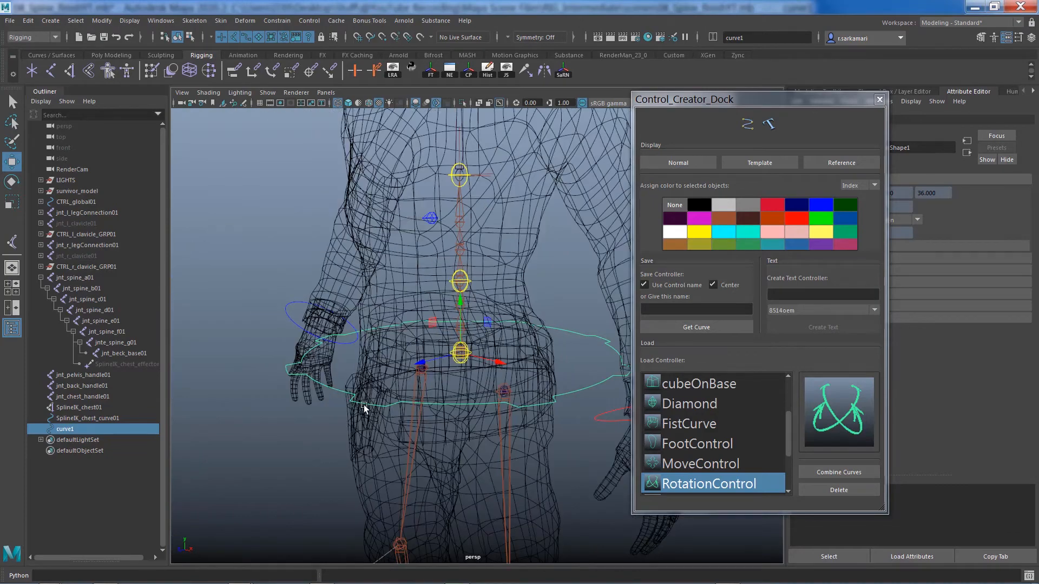
pyautogui.keyDown('alt'); pyautogui.moveTo(364, 407); pyautogui.dragTo(417, 404); pyautogui.keyUp('alt')
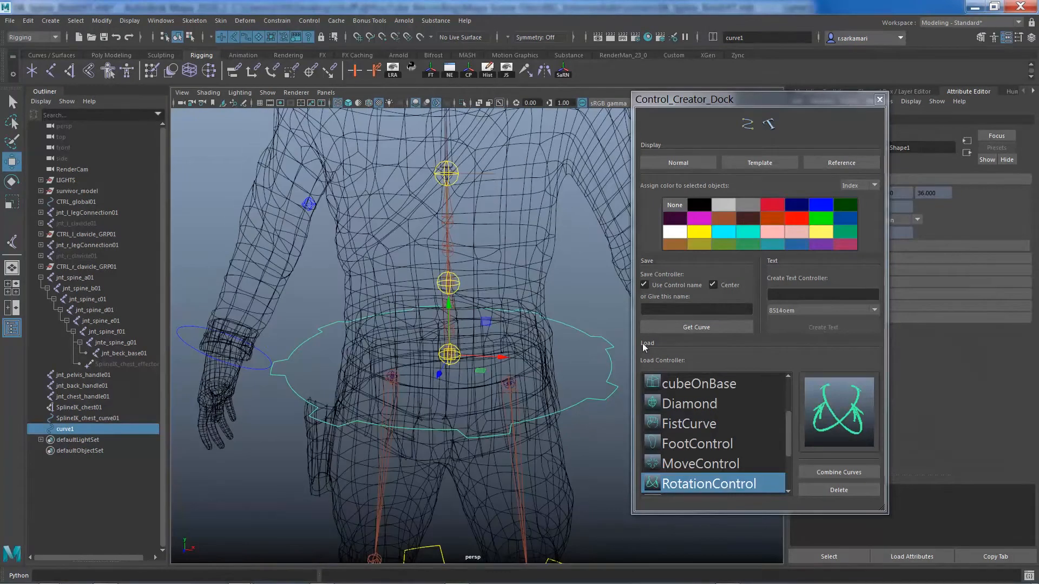
pyautogui.click(603, 318)
pyautogui.click(583, 331)
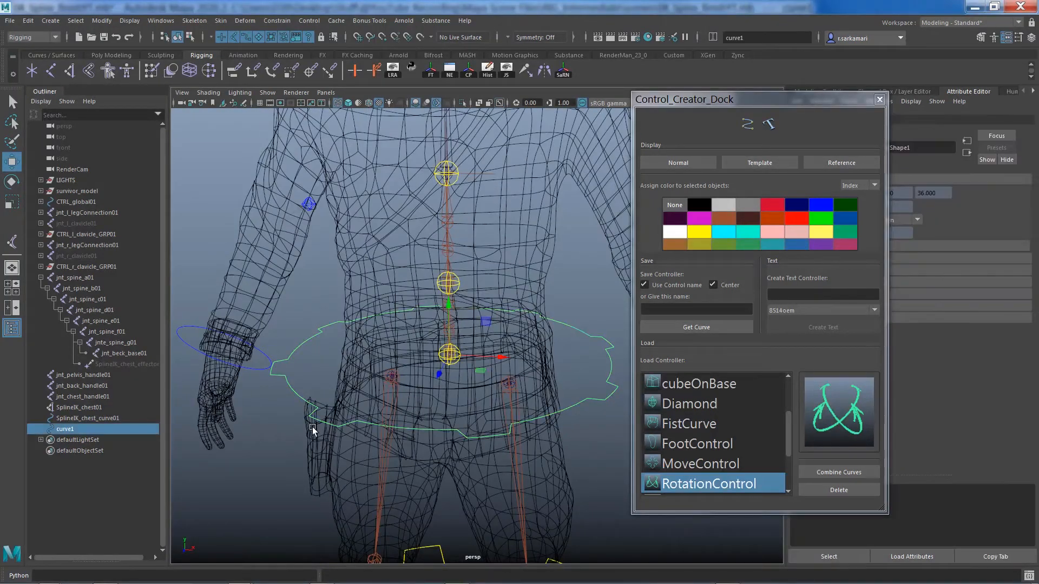
# Rename the hip curve as CTRL_COG01 and keep it selected.
pyautogui.doubleClick(71, 429)
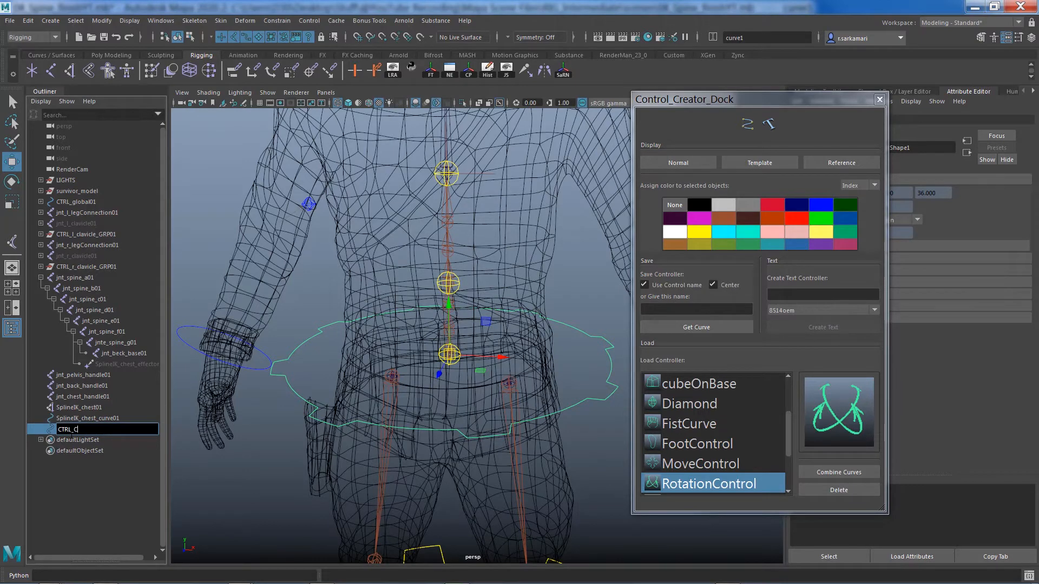
pyautogui.write('CTRL_COG01')
pyautogui.press('Return')
pyautogui.click(223, 489)
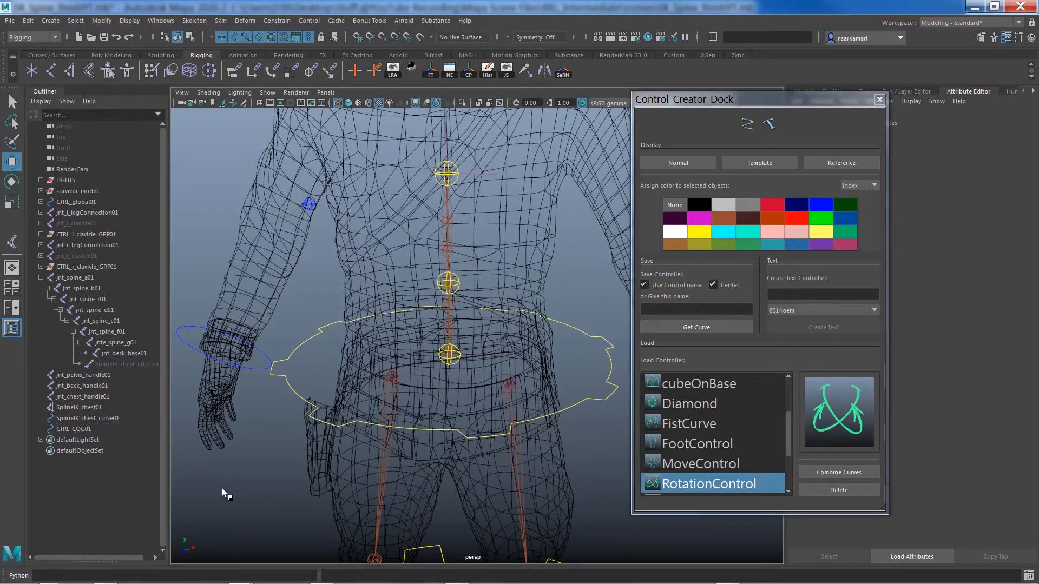
pyautogui.click(298, 381)
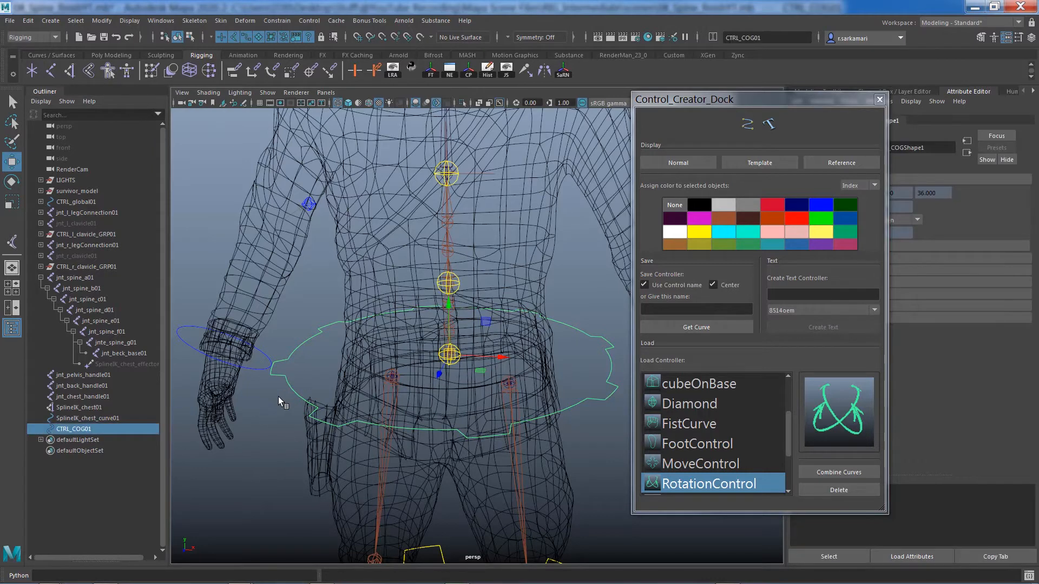
# Show the channel values of CTRL_COG01 and freeze its transformations.
pyautogui.moveTo(808, 98); pyautogui.dragTo(709, 91)
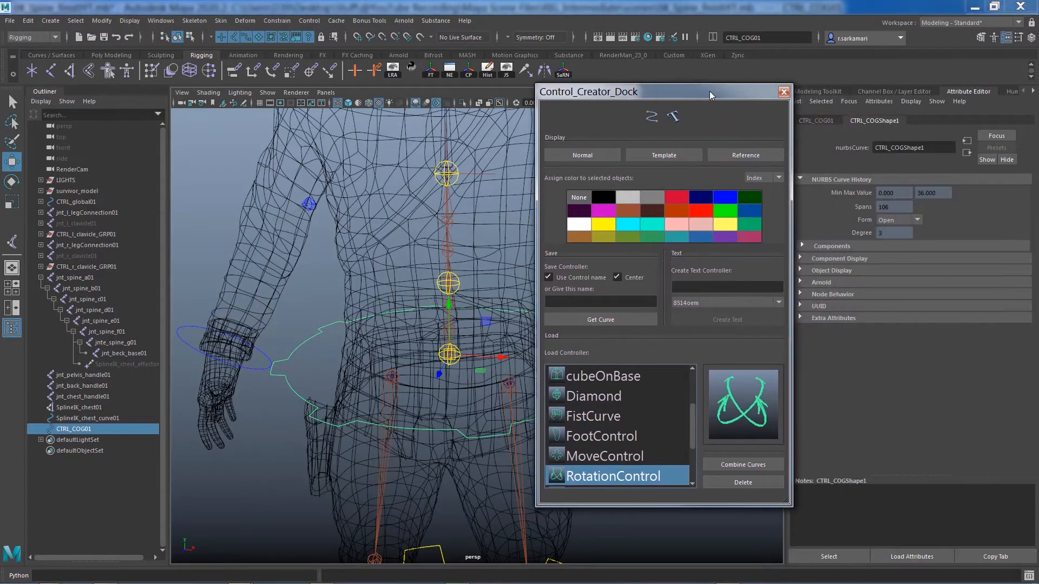
pyautogui.click(865, 92)
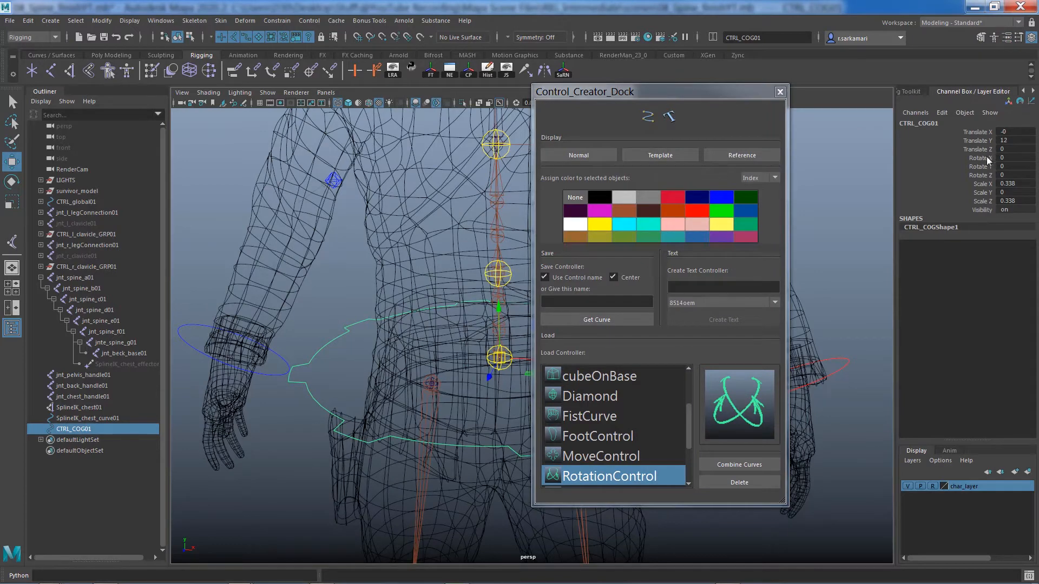
pyautogui.click(432, 70)
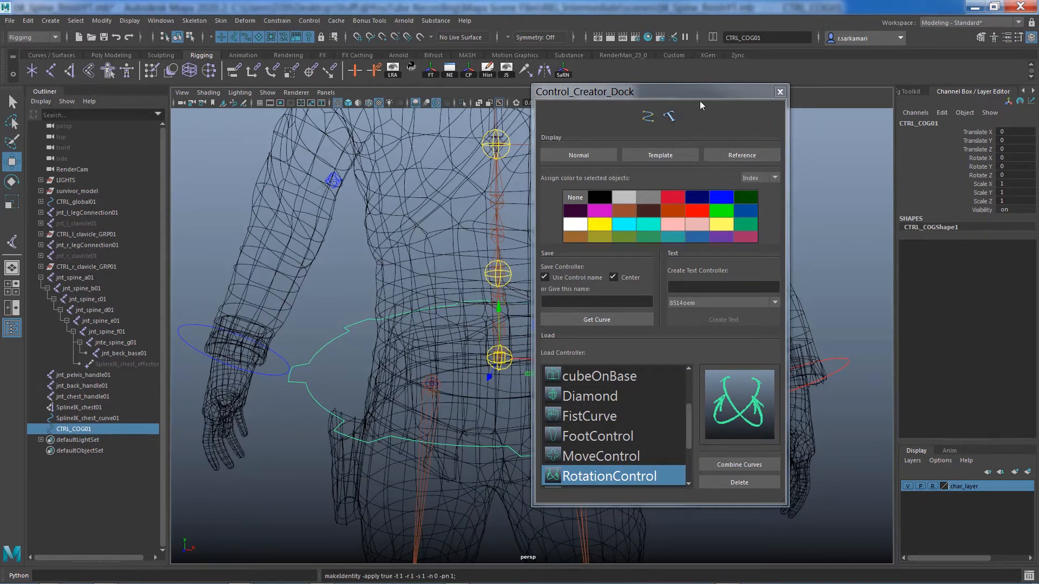
# Load the RotationControl curve from the controller library, rotate it -90 in Z and scale it uniformly to about 3.624.
pyautogui.moveTo(694, 93); pyautogui.dragTo(809, 108)
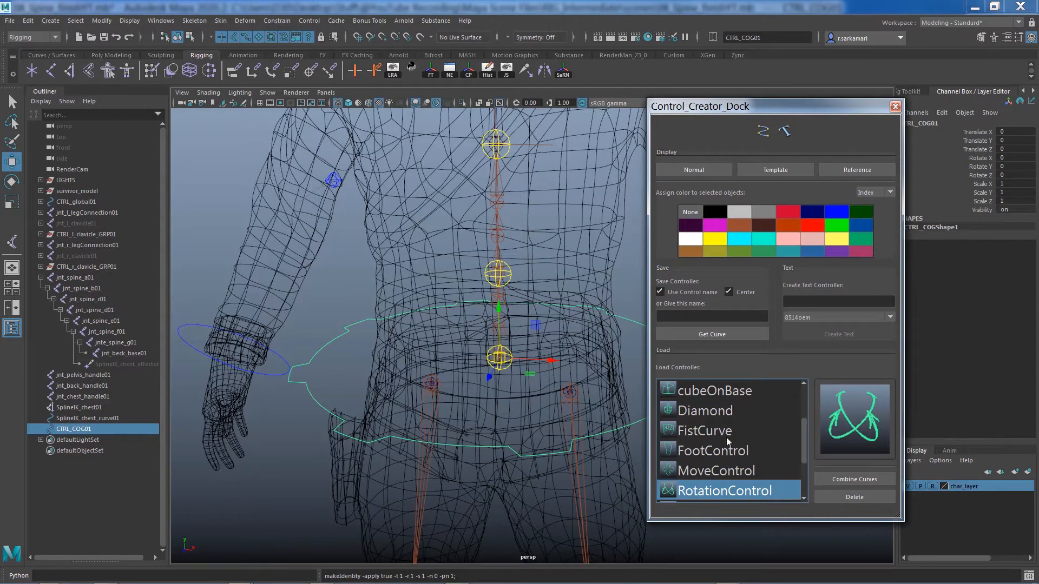
pyautogui.moveTo(805, 450); pyautogui.dragTo(805, 473)
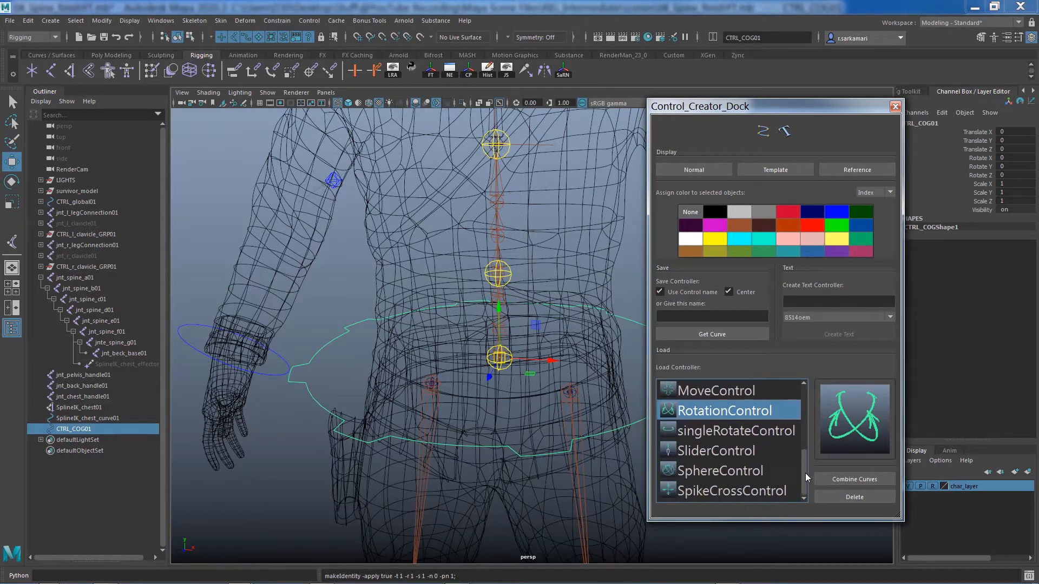
pyautogui.click(716, 432)
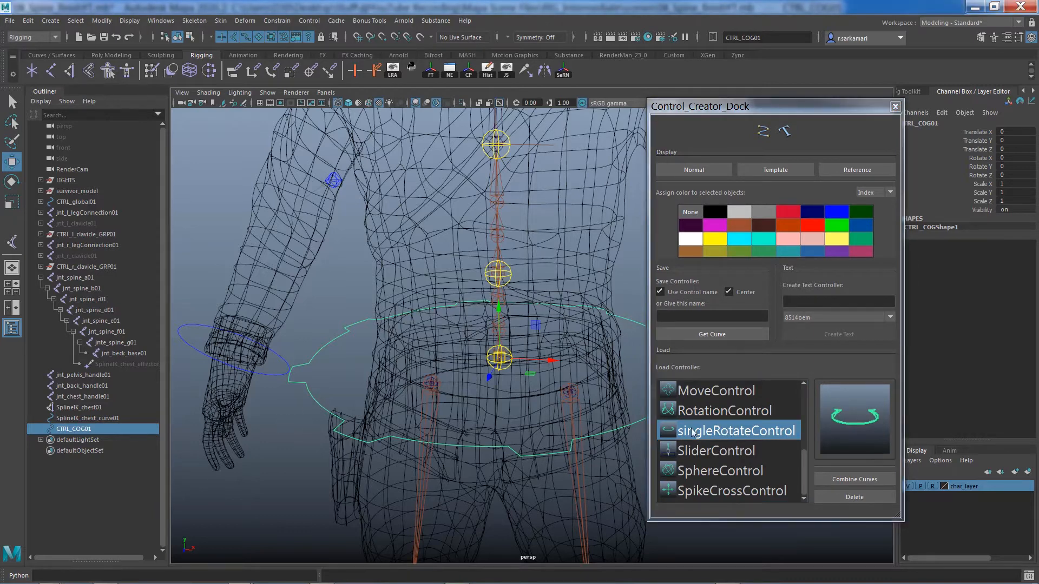
pyautogui.doubleClick(703, 411)
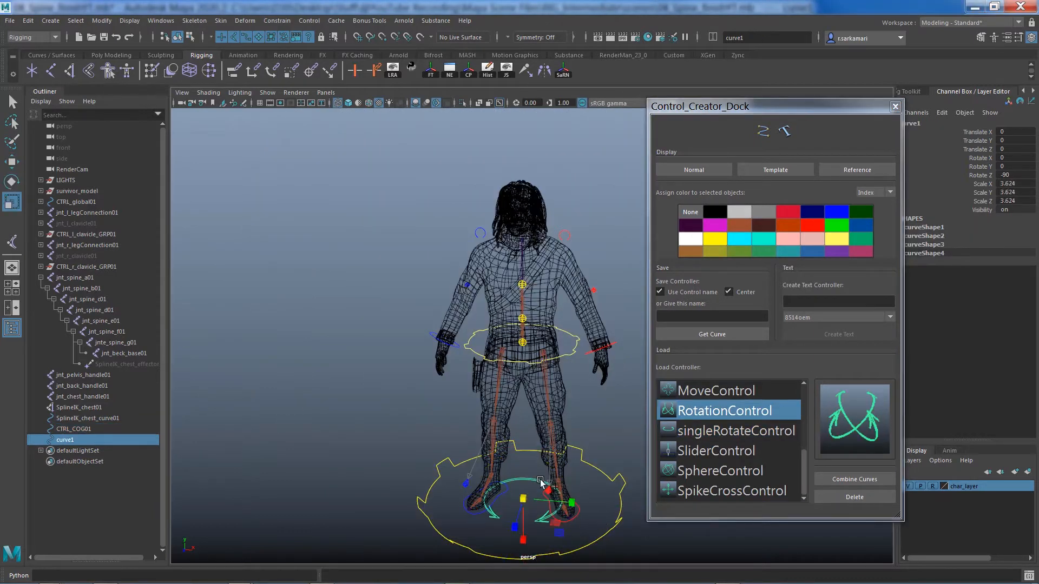
# Raise the rotation curve to the hips and snap its centre onto the pelvis handle joint.
pyautogui.press('w')
pyautogui.moveTo(524, 533); pyautogui.dragTo(524, 374)
pyautogui.keyDown('alt'); pyautogui.moveTo(524, 374); pyautogui.dragTo(472, 342, button='right'); pyautogui.keyUp('alt')
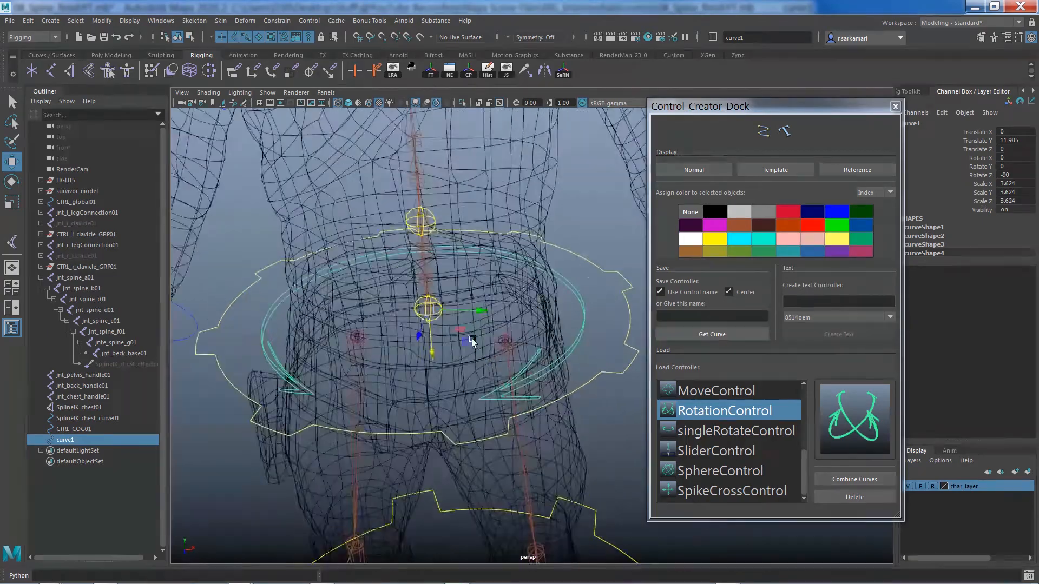
pyautogui.keyDown('alt'); pyautogui.moveTo(472, 342); pyautogui.dragTo(447, 345); pyautogui.keyUp('alt')
pyautogui.press('v')
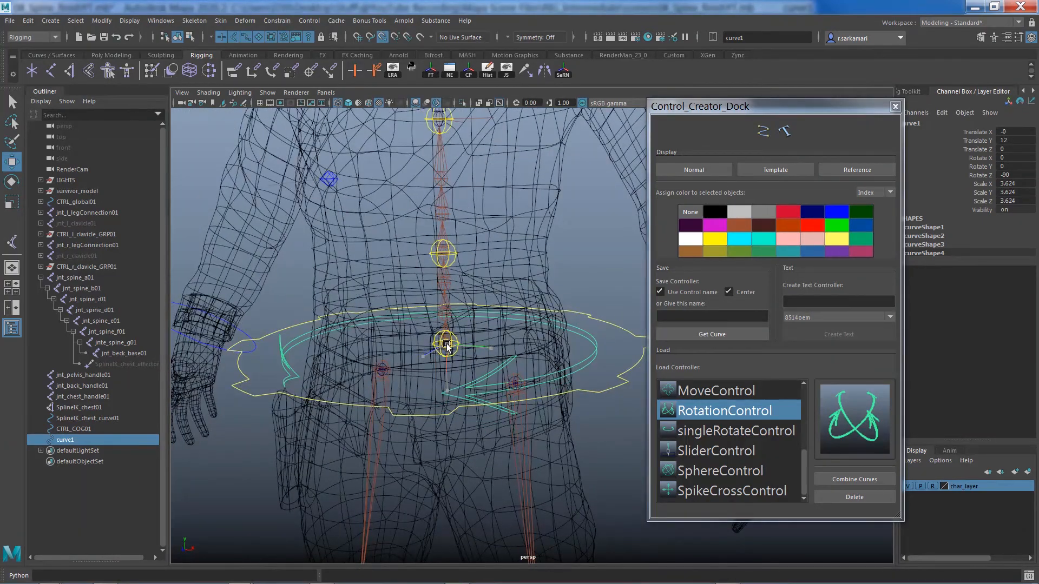
pyautogui.keyDown('alt'); pyautogui.moveTo(489, 412); pyautogui.dragTo(588, 378); pyautogui.keyUp('alt')
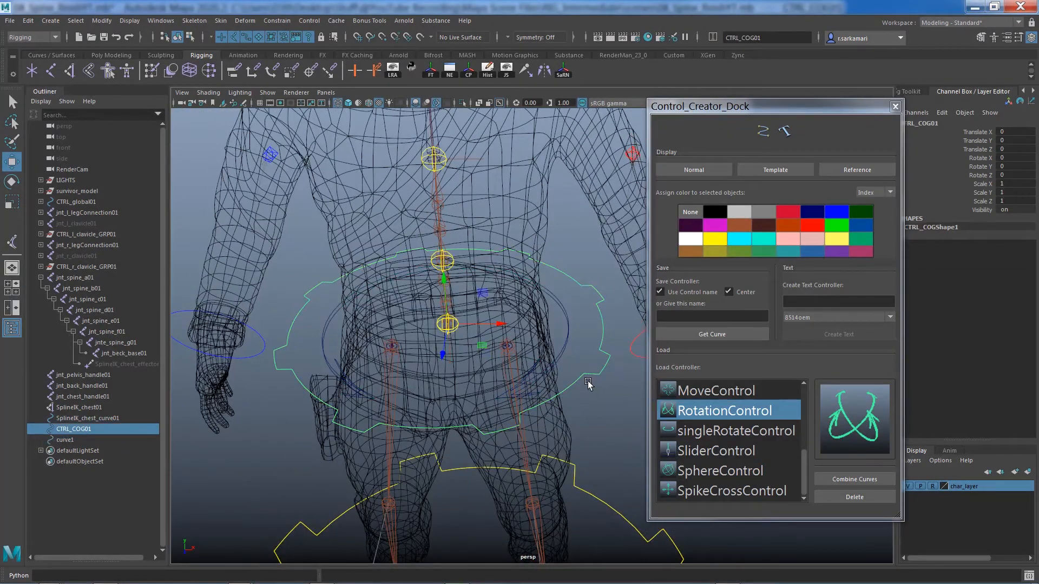
# Colour the rotation curve at the hips yellow and freeze its transformations.
pyautogui.moveTo(567, 335); pyautogui.dragTo(578, 359)
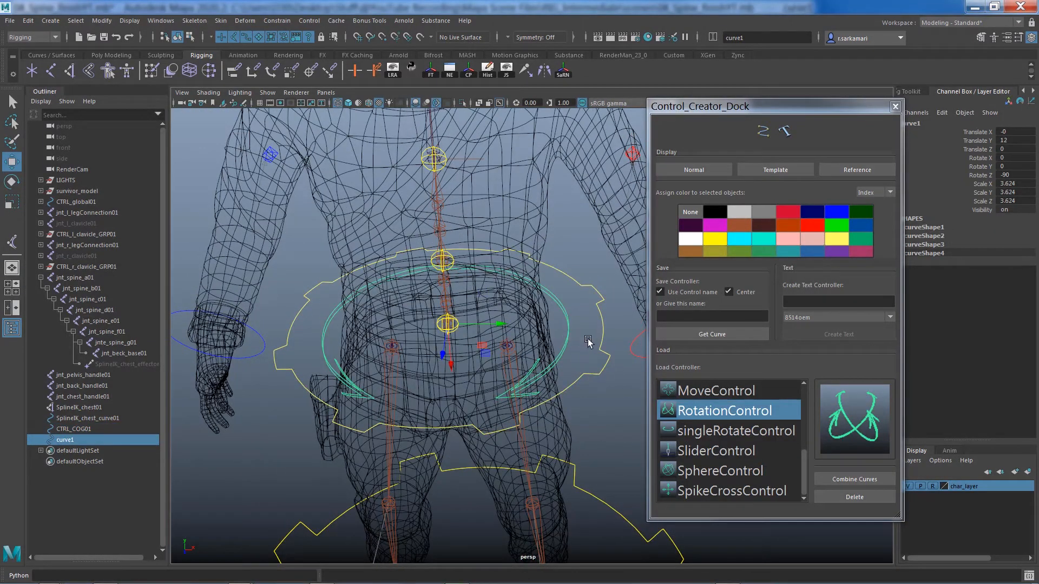
pyautogui.click(793, 251)
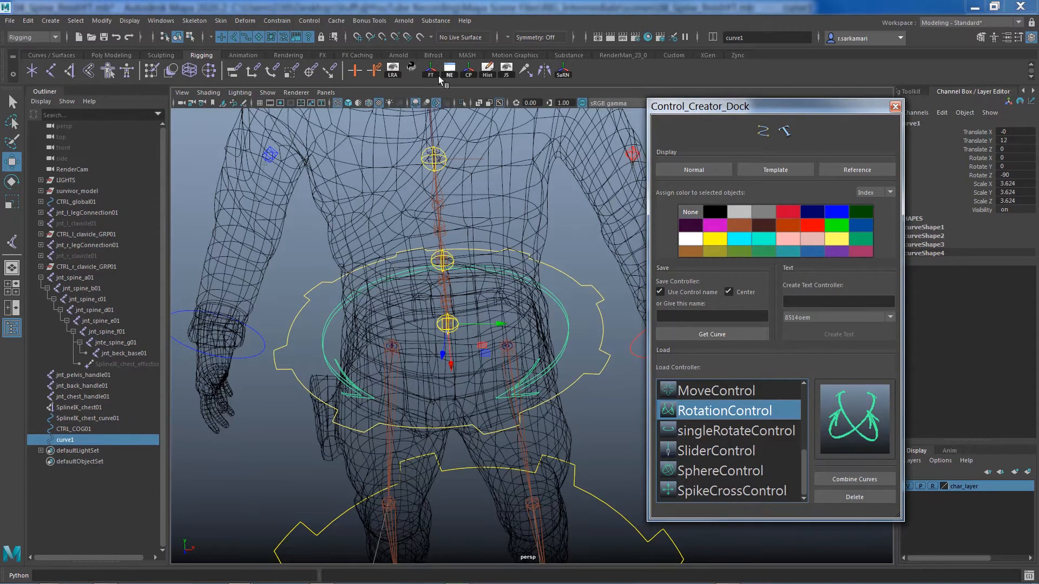
pyautogui.click(431, 70)
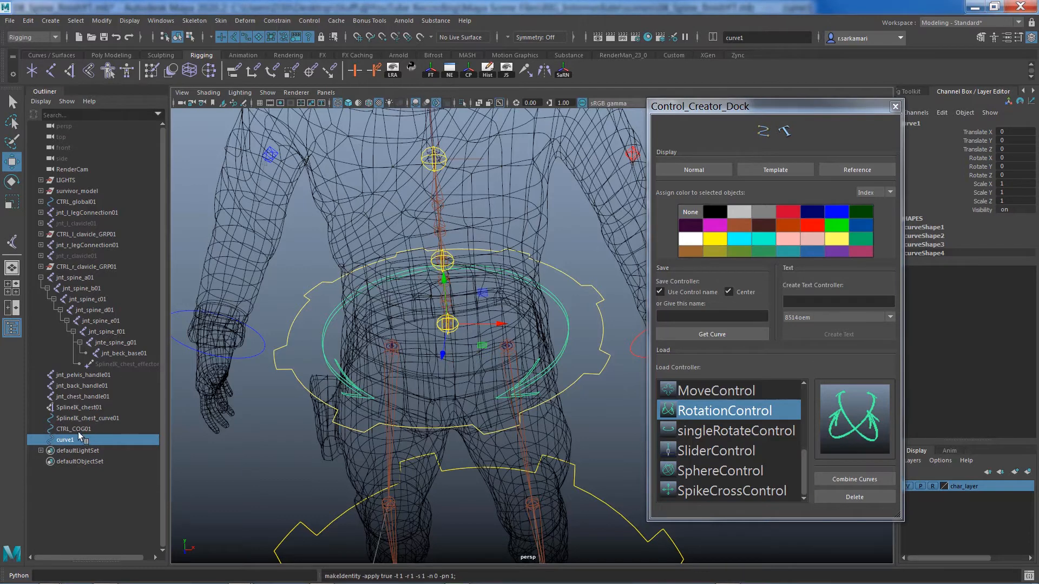
# Rename the rotation curve as CTRL_pelvis01.
pyautogui.doubleClick(69, 440)
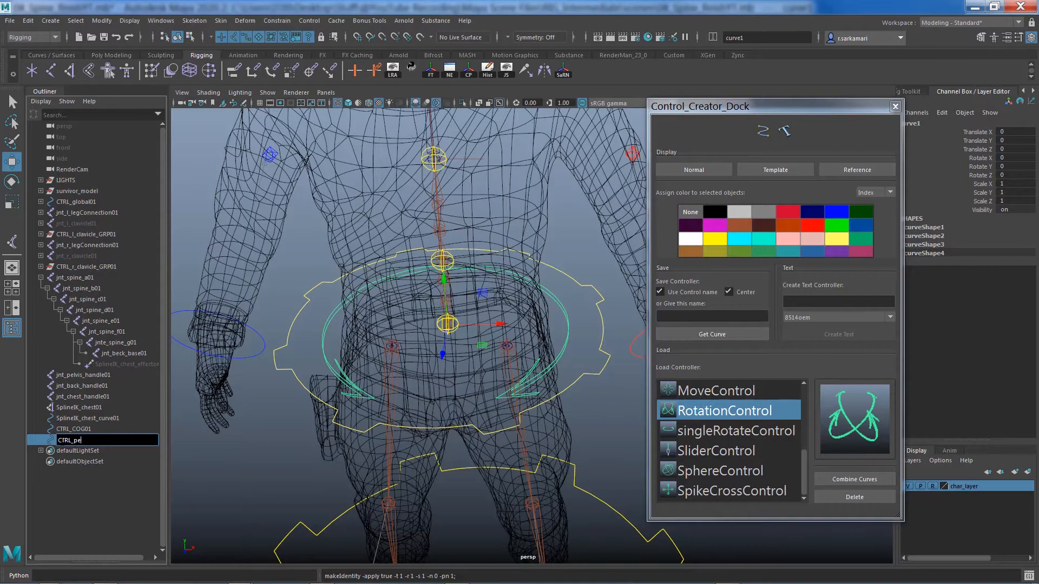
pyautogui.write('CTRL_pelvis01')
pyautogui.press('Return')
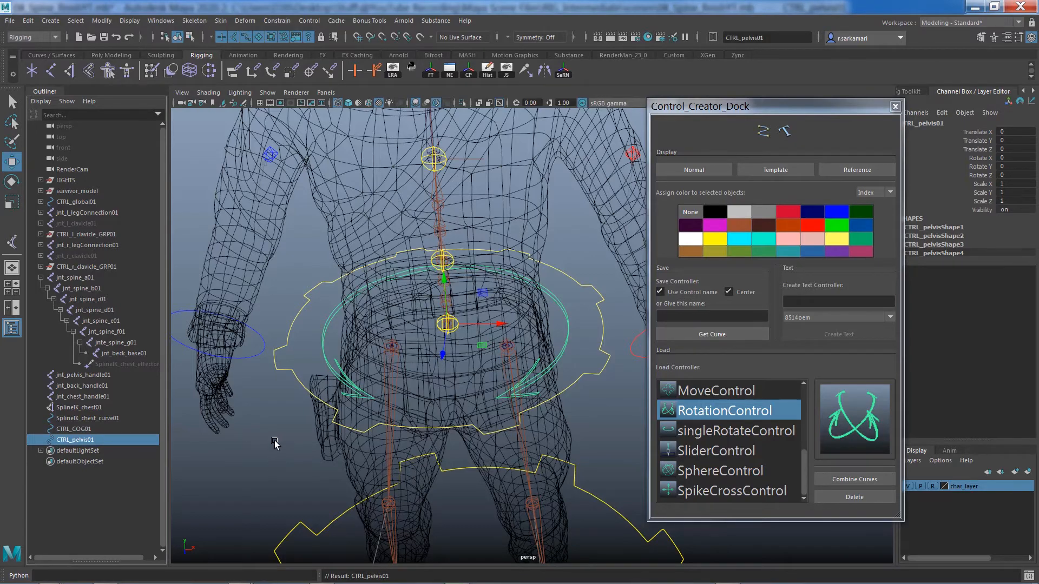
# Load the SpikeCrossControl curve from the controller library and frame it for editing.
pyautogui.keyDown('alt'); pyautogui.moveTo(274, 443); pyautogui.dragTo(200, 441, button='right'); pyautogui.keyUp('alt')
pyautogui.keyDown('alt'); pyautogui.moveTo(271, 485); pyautogui.dragTo(278, 406); pyautogui.keyUp('alt')
pyautogui.keyDown('alt'); pyautogui.moveTo(278, 406); pyautogui.dragTo(259, 403, button='right'); pyautogui.keyUp('alt')
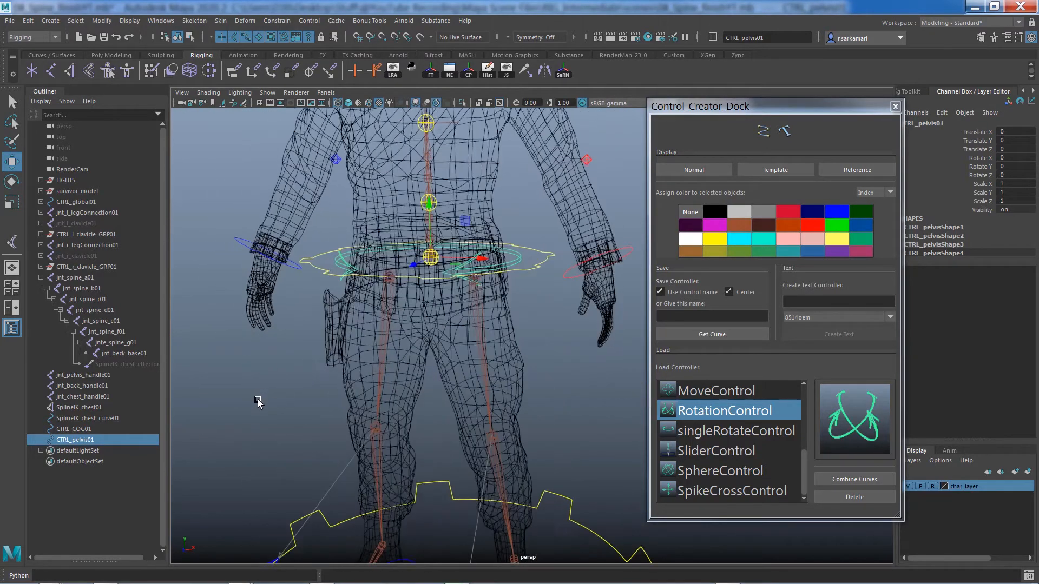
pyautogui.keyDown('alt'); pyautogui.moveTo(258, 404); pyautogui.dragTo(257, 406); pyautogui.keyUp('alt')
pyautogui.moveTo(808, 452)
pyautogui.mouseDown()
pyautogui.moveTo(817, 414)
pyautogui.moveTo(813, 468)
pyautogui.mouseUp()
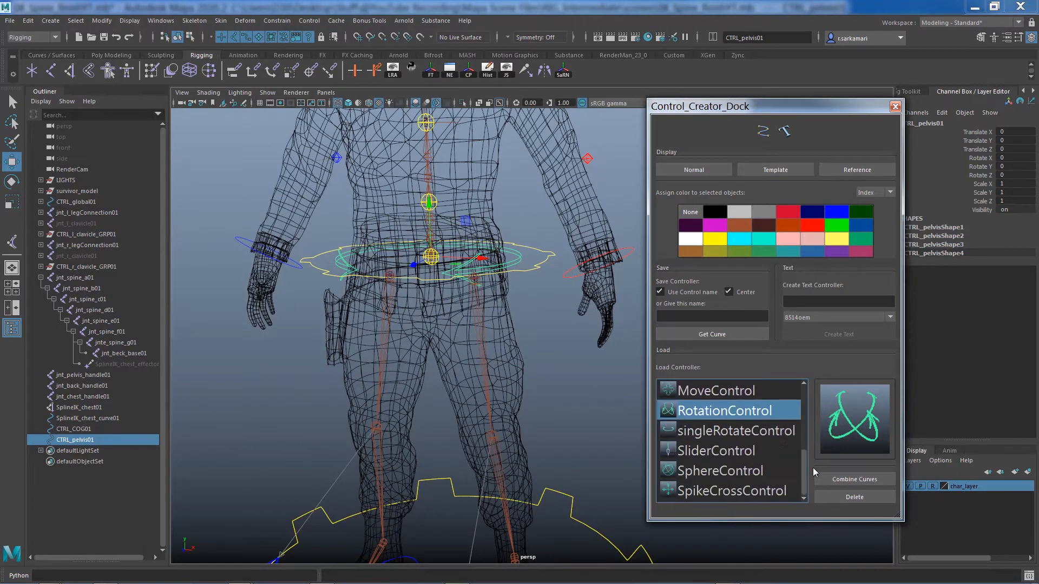
pyautogui.click(711, 491)
pyautogui.keyDown('alt'); pyautogui.moveTo(349, 503); pyautogui.dragTo(470, 363, button='right'); pyautogui.keyUp('alt')
pyautogui.press('f')
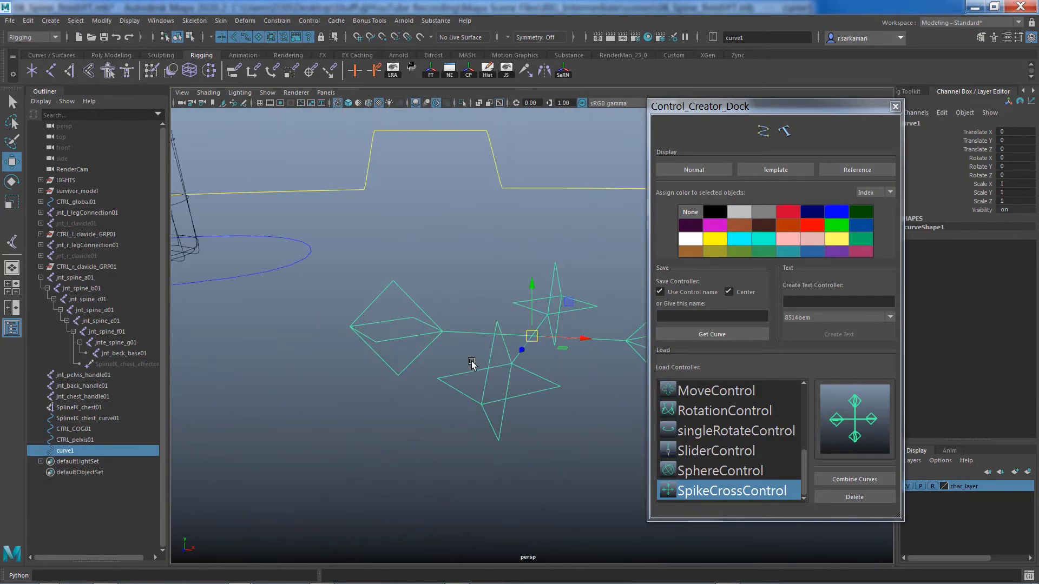
# Delete the control vertices of the cross's front and back spikes, keeping the two side spikes, and colour the curve yellow.
pyautogui.keyDown('alt'); pyautogui.moveTo(470, 362); pyautogui.dragTo(369, 361); pyautogui.keyUp('alt')
pyautogui.moveTo(369, 361); pyautogui.dragTo(332, 327, button='right')
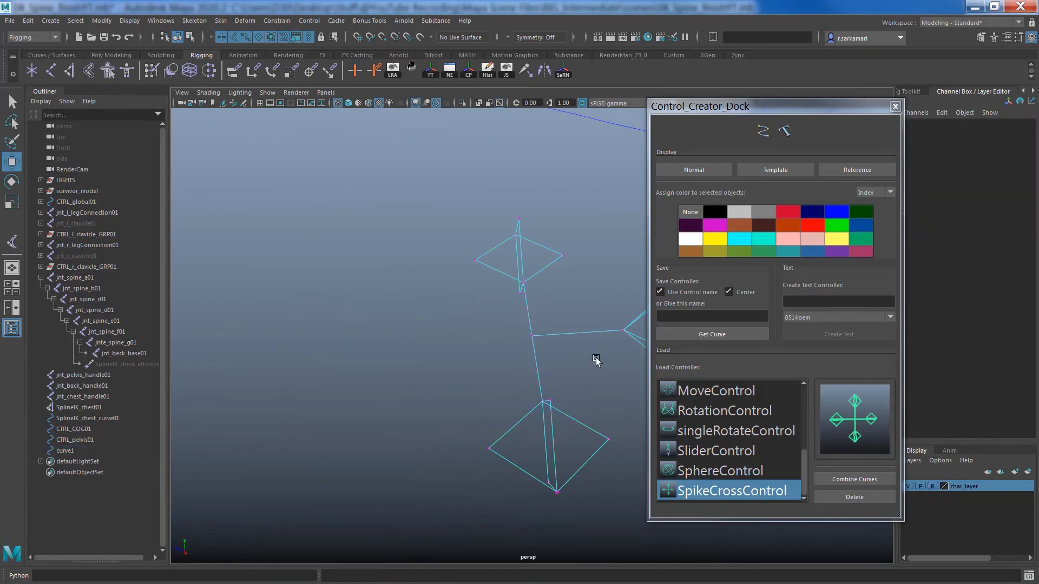
pyautogui.keyDown('alt'); pyautogui.moveTo(598, 359); pyautogui.dragTo(514, 346); pyautogui.keyUp('alt')
pyautogui.moveTo(520, 346); pyautogui.dragTo(539, 385)
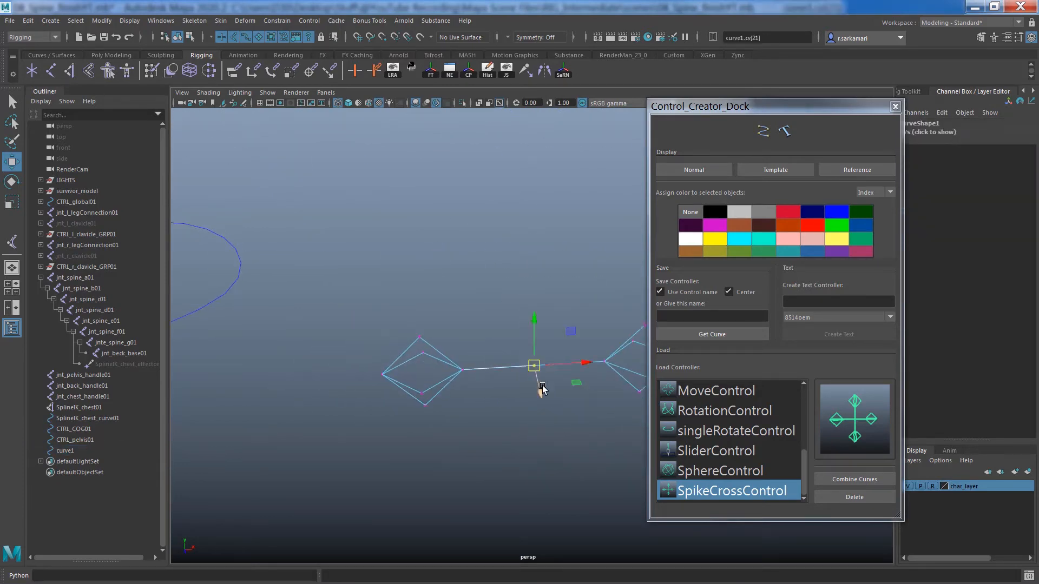
pyautogui.click(530, 325)
pyautogui.moveTo(529, 320); pyautogui.dragTo(572, 307, button='right')
pyautogui.click(739, 239)
# Scale the two-spike curve uniformly to about 3.472.
pyautogui.scroll(-10, 475, 309)
pyautogui.scroll(-4, 476, 309)
pyautogui.keyDown('alt'); pyautogui.moveTo(476, 325); pyautogui.dragTo(409, 371, button='middle'); pyautogui.keyUp('alt')
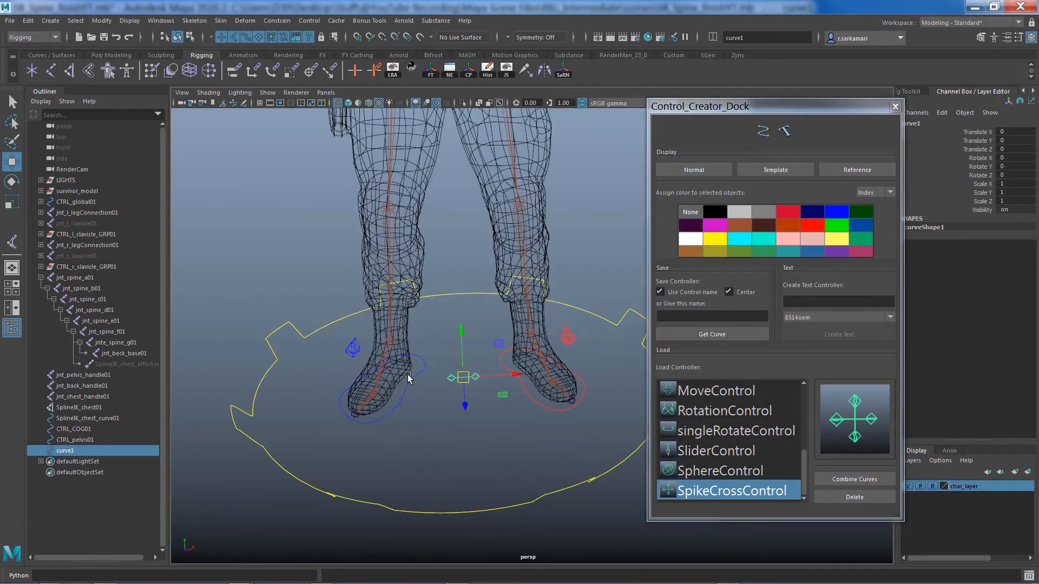
pyautogui.press('r')
pyautogui.moveTo(467, 377); pyautogui.dragTo(499, 393)
# Raise the two-spike curve to the waist and snap its centre onto the back handle joint.
pyautogui.press('w')
pyautogui.moveTo(462, 330); pyautogui.dragTo(453, 168)
pyautogui.scroll(-3, 428, 272)
pyautogui.keyDown('alt'); pyautogui.moveTo(451, 260); pyautogui.dragTo(423, 398, button='middle'); pyautogui.keyUp('alt')
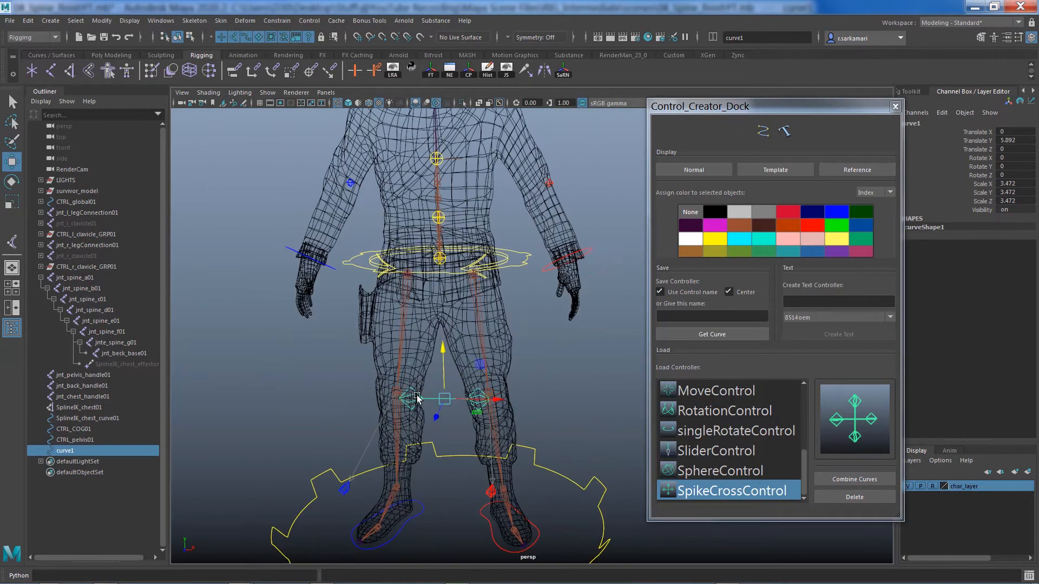
pyautogui.moveTo(442, 346); pyautogui.dragTo(447, 162)
pyautogui.scroll(5, 454, 217)
pyautogui.keyDown('alt'); pyautogui.moveTo(447, 167); pyautogui.dragTo(451, 354, button='middle'); pyautogui.keyUp('alt')
pyautogui.scroll(3, 515, 418)
pyautogui.press('v')
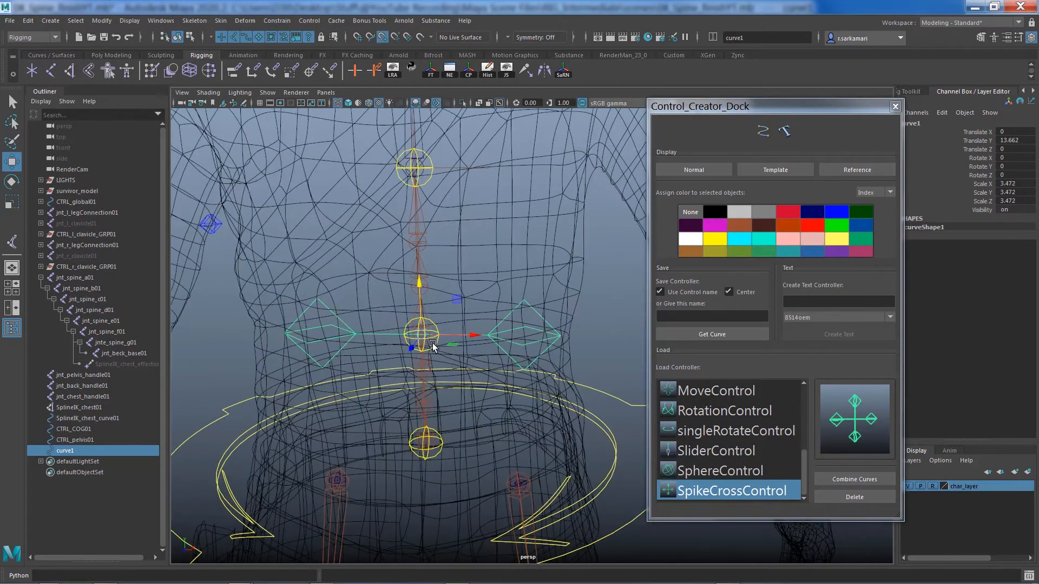
pyautogui.click(421, 337)
# Select the control vertices of both side spikes and scale them outward in X beyond the torso.
pyautogui.moveTo(498, 336); pyautogui.dragTo(468, 318, button='right')
pyautogui.moveTo(484, 289); pyautogui.dragTo(569, 381)
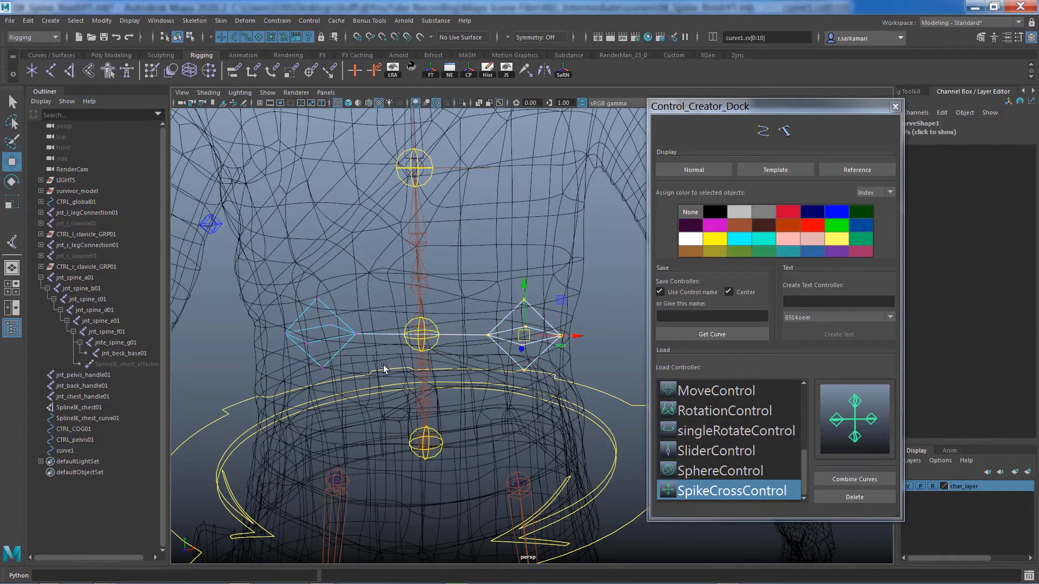
pyautogui.keyDown('shift'); pyautogui.moveTo(276, 289); pyautogui.dragTo(365, 386); pyautogui.keyUp('shift')
pyautogui.press('r')
pyautogui.moveTo(470, 335); pyautogui.dragTo(510, 341)
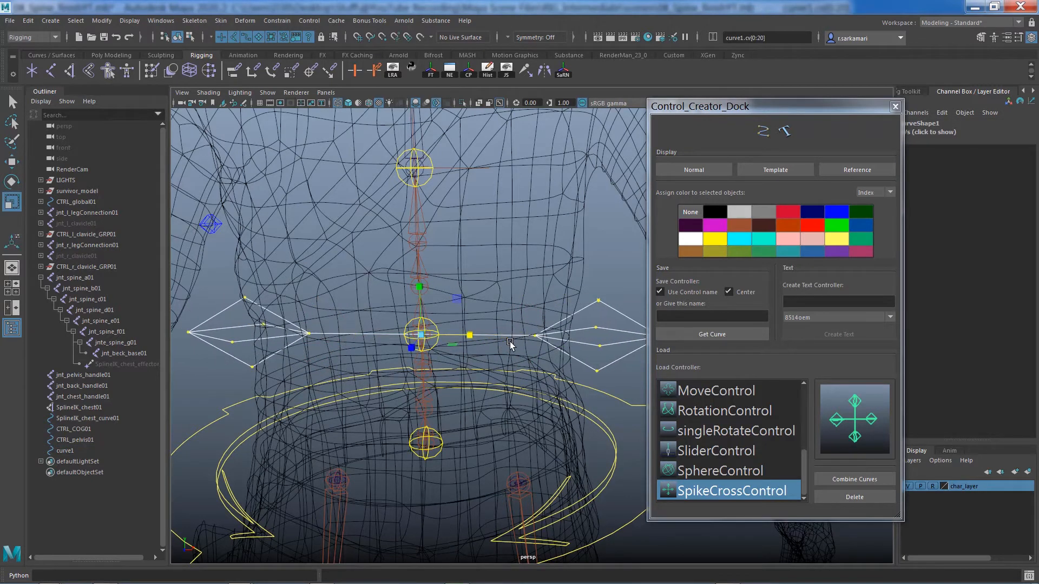
# Shrink the spike beside the character's right arm by its control vertices and shift it slightly outward.
pyautogui.scroll(-4, 543, 342)
pyautogui.keyDown('alt'); pyautogui.moveTo(398, 347); pyautogui.dragTo(433, 305); pyautogui.keyUp('alt')
pyautogui.keyDown('shift'); pyautogui.moveTo(558, 320); pyautogui.dragTo(553, 315); pyautogui.keyUp('shift')
pyautogui.moveTo(410, 278); pyautogui.dragTo(339, 349)
pyautogui.moveTo(375, 314); pyautogui.dragTo(357, 314)
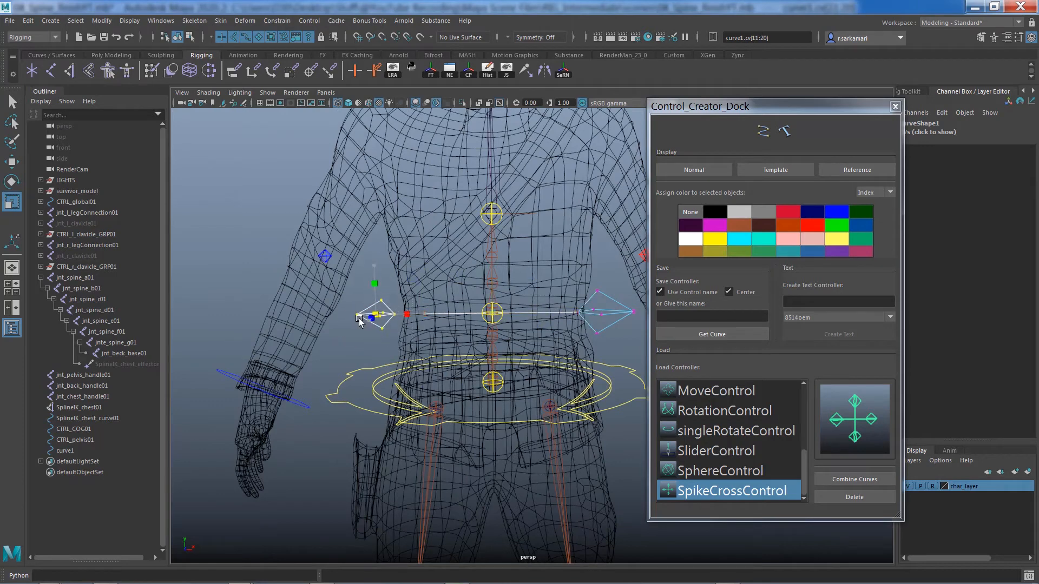
pyautogui.press('w')
pyautogui.moveTo(425, 314); pyautogui.dragTo(414, 314)
# Resize and position the opposite spike's control vertices to match, and return the curve to object mode.
pyautogui.moveTo(570, 280); pyautogui.dragTo(643, 342)
pyautogui.press('r')
pyautogui.moveTo(606, 313)
pyautogui.mouseDown()
pyautogui.moveTo(590, 314)
pyautogui.moveTo(625, 317)
pyautogui.mouseUp()
pyautogui.press('w')
pyautogui.click(623, 338)
pyautogui.press('F8')
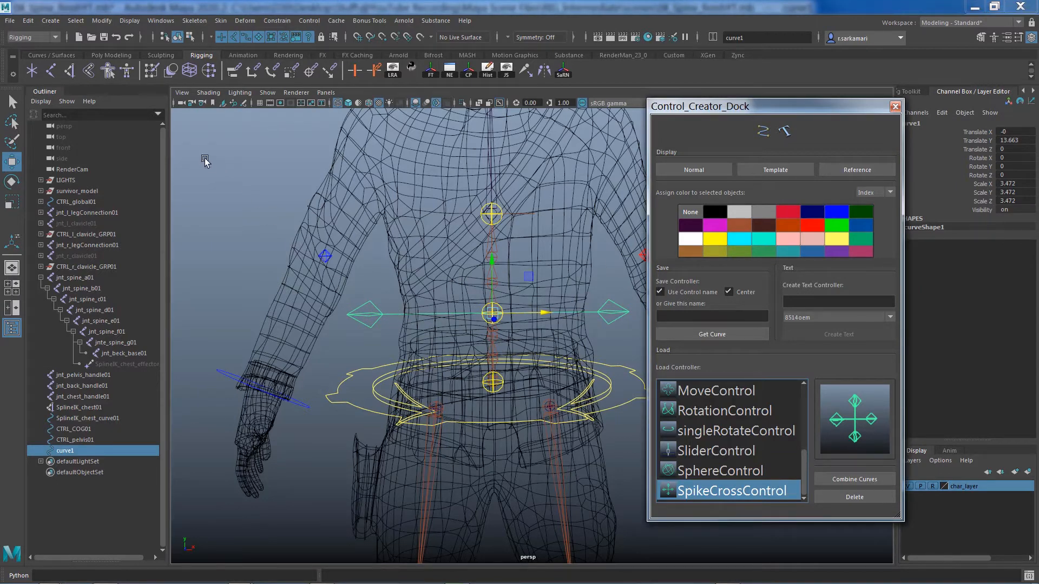
# Freeze the two-spike curve's transformations and check its alignment with the back handle joint from several angles.
pyautogui.click(431, 73)
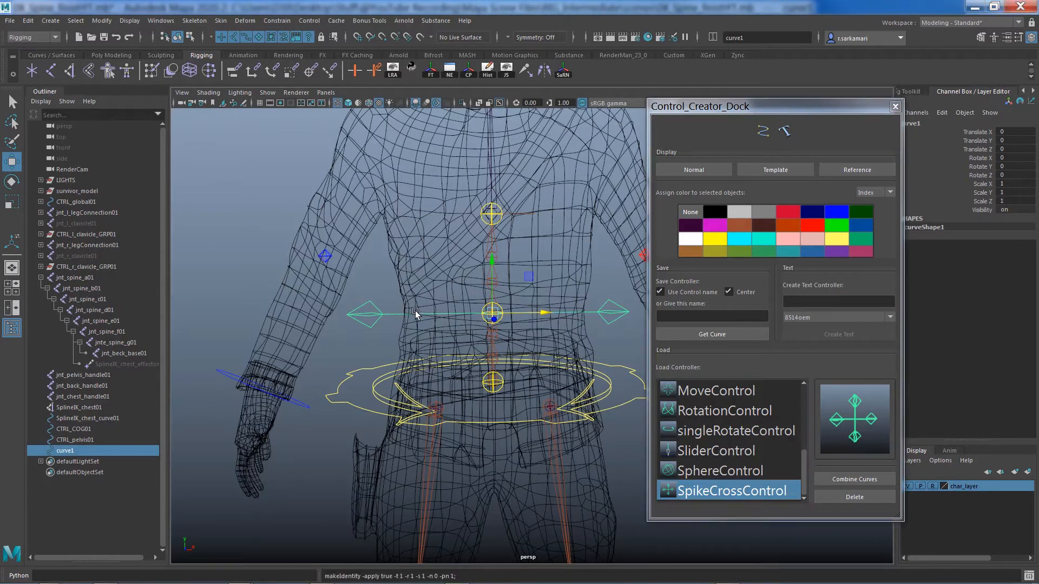
pyautogui.click(389, 356)
pyautogui.keyDown('alt'); pyautogui.moveTo(474, 347); pyautogui.dragTo(314, 331); pyautogui.keyUp('alt')
pyautogui.keyDown('alt'); pyautogui.moveTo(314, 330); pyautogui.dragTo(454, 314, button='right'); pyautogui.keyUp('alt')
pyautogui.click(464, 316)
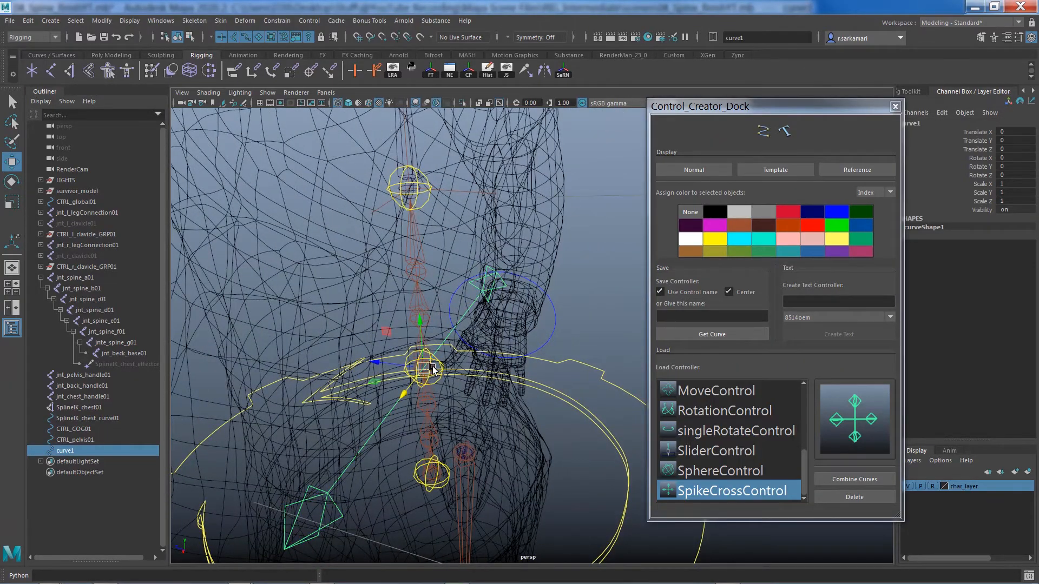
pyautogui.keyDown('alt'); pyautogui.moveTo(433, 369); pyautogui.dragTo(285, 325, button='right'); pyautogui.keyUp('alt')
pyautogui.keyDown('alt'); pyautogui.moveTo(285, 325); pyautogui.dragTo(422, 297); pyautogui.keyUp('alt')
pyautogui.scroll(3, 317, 373)
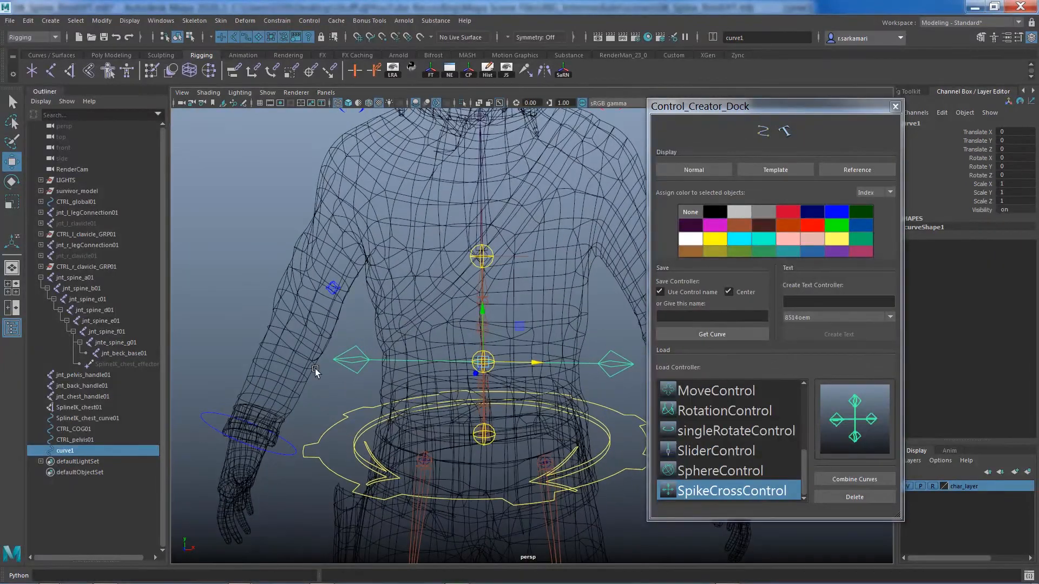
# Rename the two-spike curve as CTRL_back01 and deselect it.
pyautogui.doubleClick(58, 451)
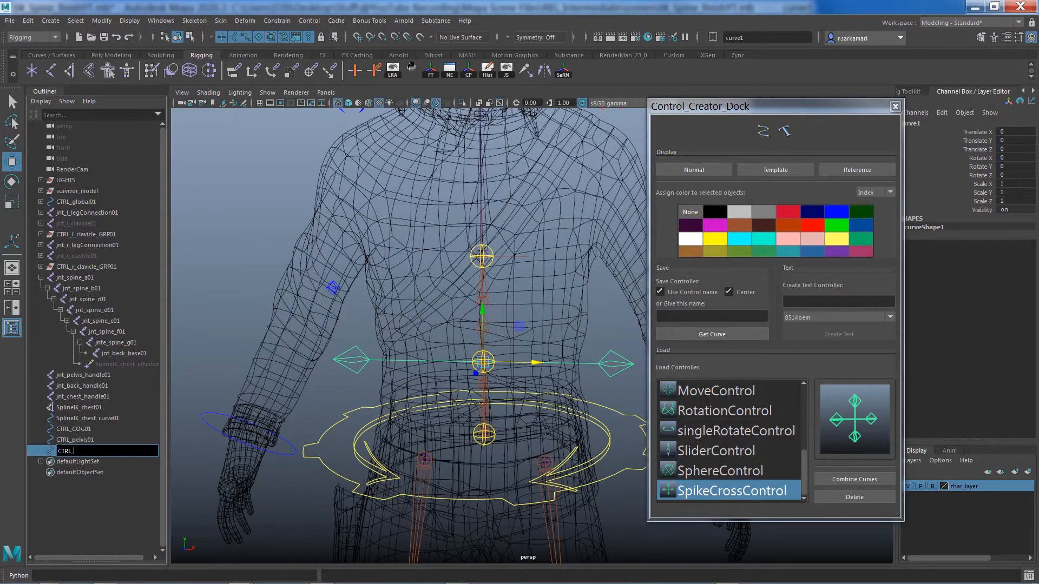
pyautogui.press('Return')
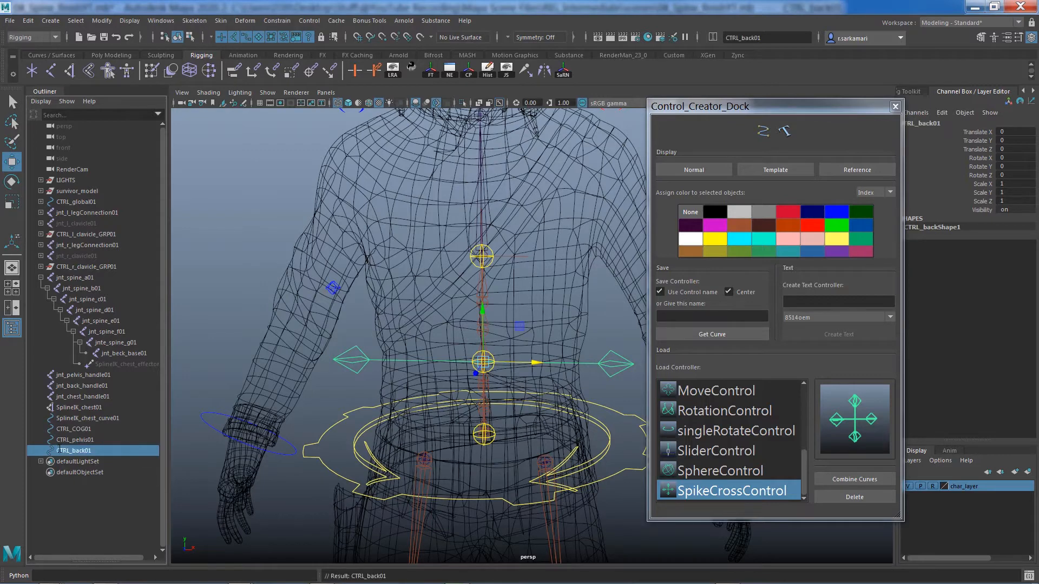
pyautogui.click(266, 514)
# Load the CubeCurve control from the controller library.
pyautogui.scroll(-2, 276, 511)
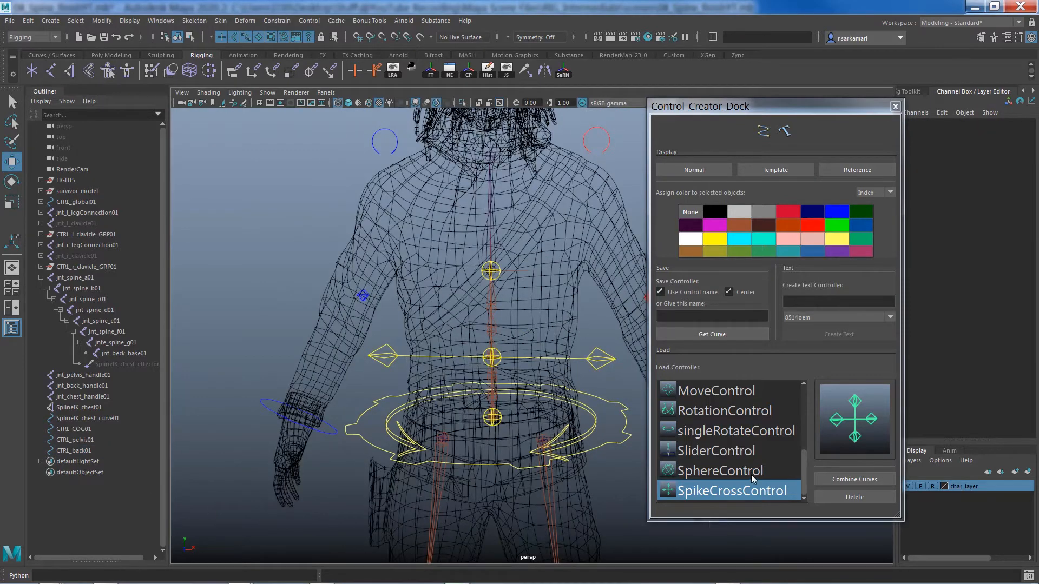
pyautogui.moveTo(804, 486); pyautogui.dragTo(806, 431)
pyautogui.click(722, 431)
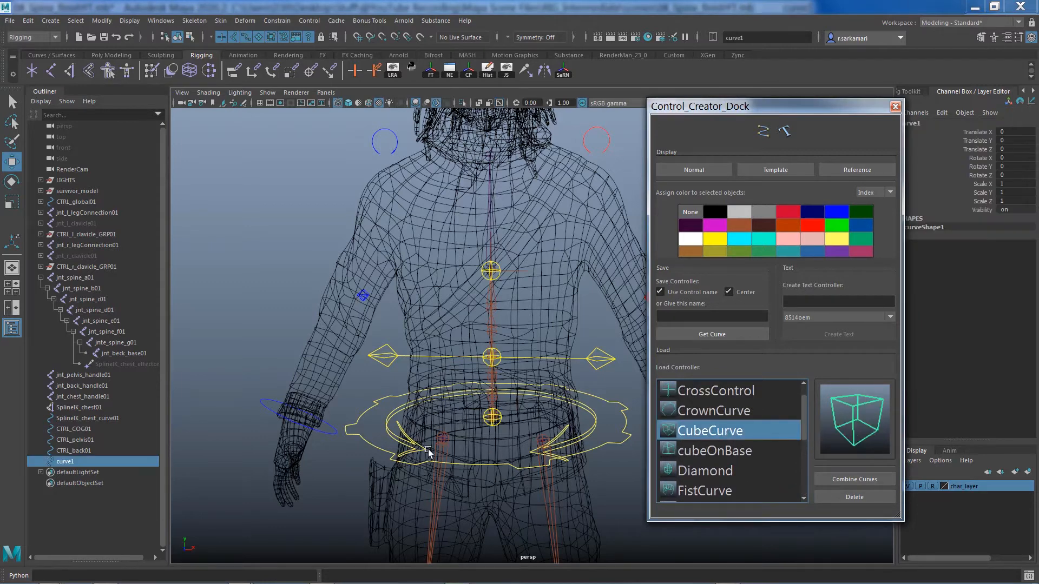
# Raise the cube curve to about 16.127 in Y, around the chest handle joint.
pyautogui.scroll(-3, 373, 443)
pyautogui.keyDown('alt'); pyautogui.moveTo(396, 461); pyautogui.dragTo(362, 399, button='middle'); pyautogui.keyUp('alt')
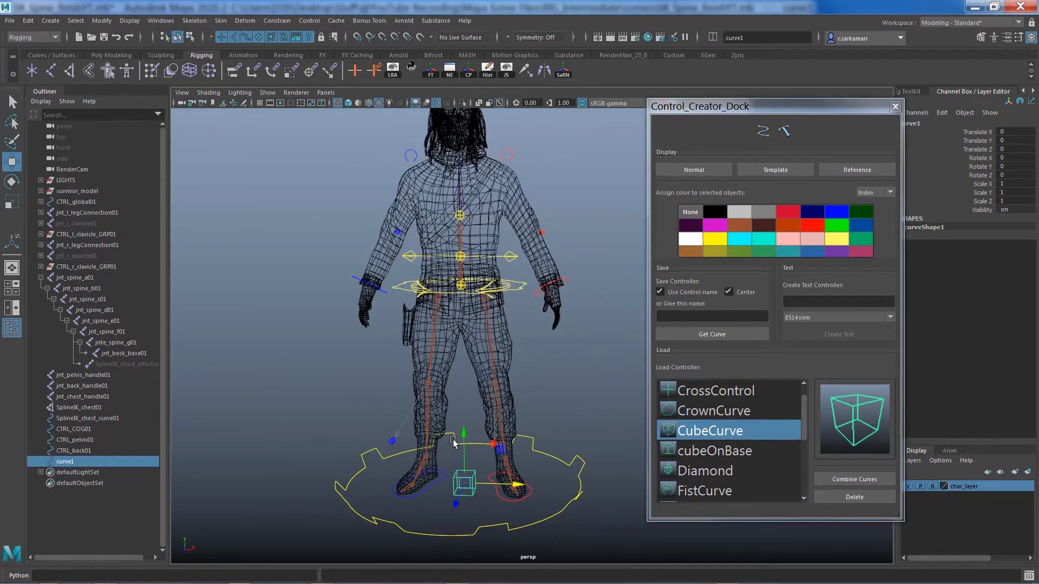
pyautogui.moveTo(454, 442); pyautogui.dragTo(457, 195)
pyautogui.scroll(3, 573, 415)
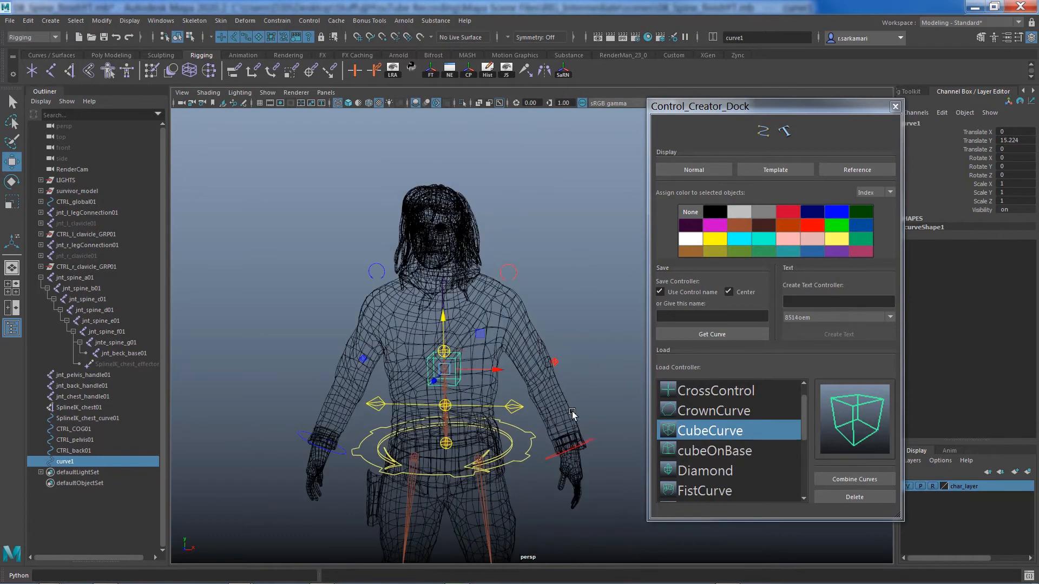
pyautogui.scroll(2, 573, 414)
pyautogui.moveTo(422, 332); pyautogui.dragTo(421, 316)
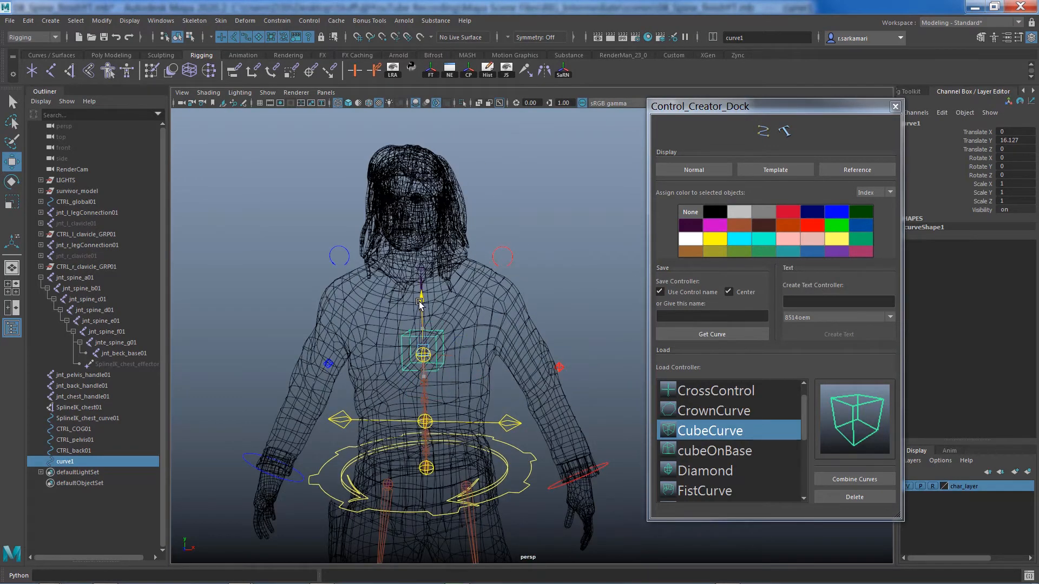
pyautogui.scroll(5, 446, 439)
pyautogui.keyDown('alt'); pyautogui.moveTo(447, 438); pyautogui.dragTo(487, 339, button='middle'); pyautogui.keyUp('alt')
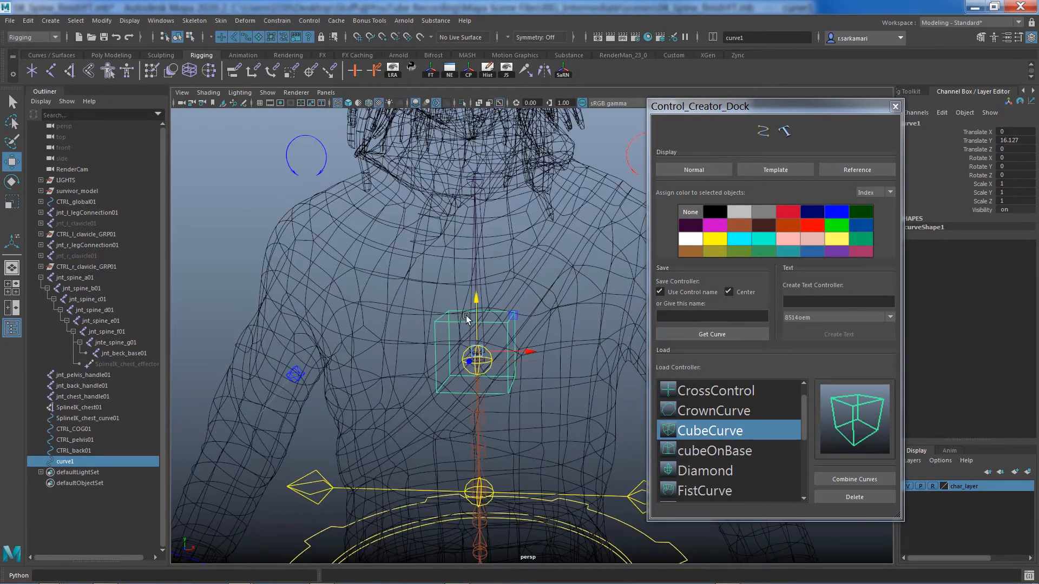
# Snap the cube curve onto the chest handle joint and scale it uniformly to 5.45.
pyautogui.moveTo(475, 295); pyautogui.dragTo(476, 307)
pyautogui.press('v')
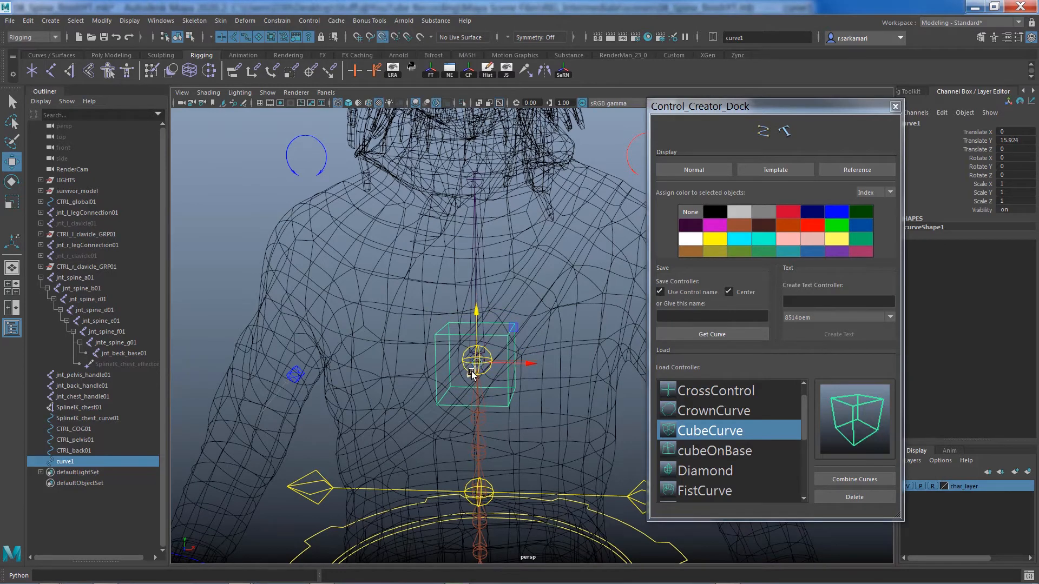
pyautogui.moveTo(477, 365); pyautogui.dragTo(669, 430)
pyautogui.press('r')
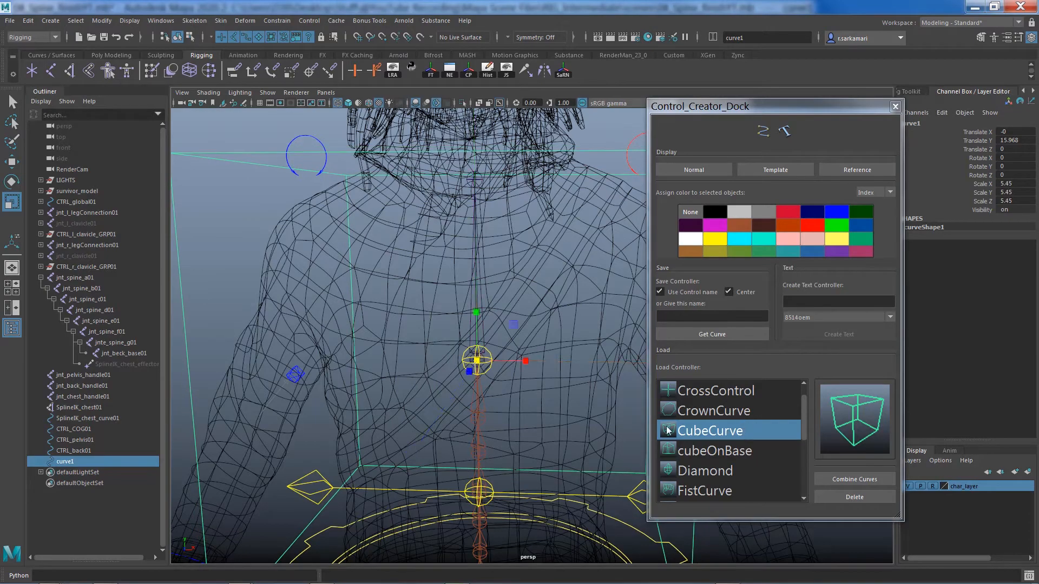
# Raise the cube curve's bottom control vertices to the chest handle joint's height and close the controller library.
pyautogui.keyDown('alt'); pyautogui.moveTo(482, 419); pyautogui.dragTo(282, 381); pyautogui.keyUp('alt')
pyautogui.scroll(-3, 282, 379)
pyautogui.moveTo(304, 224); pyautogui.dragTo(254, 223, button='right')
pyautogui.keyDown('alt'); pyautogui.moveTo(260, 441); pyautogui.dragTo(325, 418); pyautogui.keyUp('alt')
pyautogui.moveTo(398, 347); pyautogui.dragTo(473, 393)
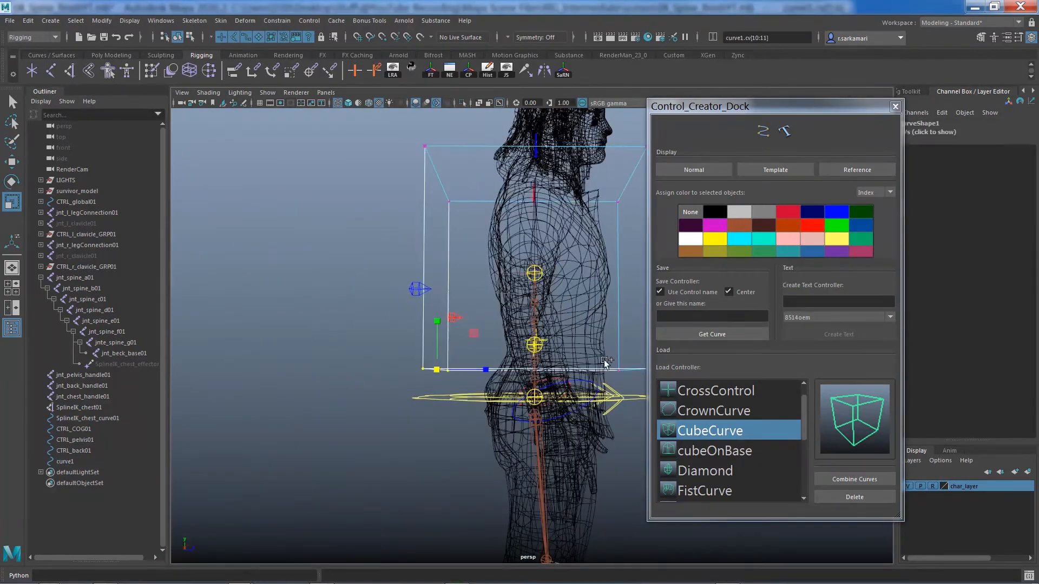
pyautogui.keyDown('shift'); pyautogui.moveTo(607, 362); pyautogui.dragTo(669, 392); pyautogui.keyUp('shift')
pyautogui.click(895, 107)
pyautogui.press('w')
pyautogui.moveTo(535, 320); pyautogui.dragTo(538, 235)
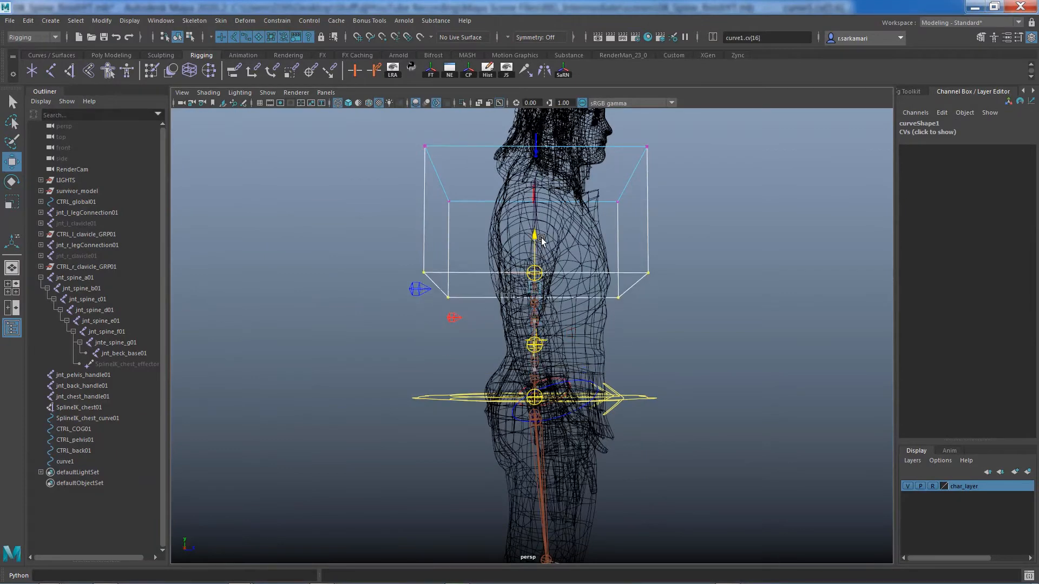
# Shape the cube curve's side profile by moving its lower vertices inward and its upper front vertices down and back toward the chest.
pyautogui.scroll(-2, 503, 282)
pyautogui.keyDown('alt'); pyautogui.moveTo(482, 300); pyautogui.dragTo(474, 340); pyautogui.keyUp('alt')
pyautogui.keyDown('alt'); pyautogui.moveTo(473, 339); pyautogui.dragTo(465, 372, button='middle'); pyautogui.keyUp('alt')
pyautogui.moveTo(425, 342); pyautogui.dragTo(505, 368)
pyautogui.moveTo(422, 260); pyautogui.dragTo(507, 280)
pyautogui.moveTo(447, 337); pyautogui.dragTo(485, 385)
pyautogui.moveTo(508, 368); pyautogui.dragTo(522, 368)
pyautogui.moveTo(629, 344); pyautogui.dragTo(585, 389)
pyautogui.moveTo(652, 368); pyautogui.dragTo(638, 368)
pyautogui.moveTo(625, 261); pyautogui.dragTo(584, 303)
pyautogui.moveTo(602, 265); pyautogui.dragTo(600, 295)
pyautogui.moveTo(648, 310); pyautogui.dragTo(637, 311)
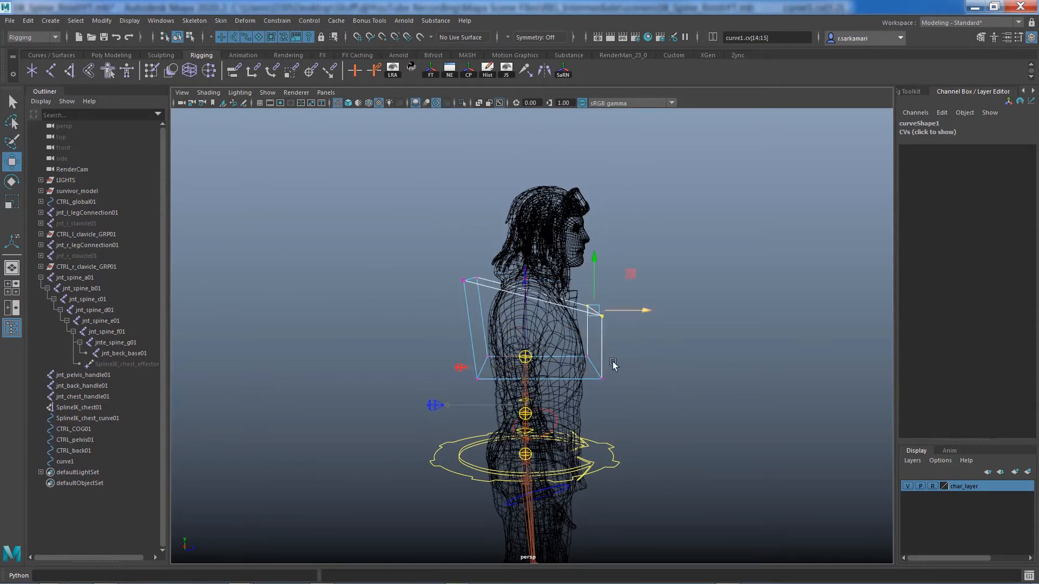
# Narrow the cube curve's front and lower control vertices slightly along X.
pyautogui.keyDown('alt'); pyautogui.moveTo(613, 367); pyautogui.dragTo(511, 395); pyautogui.keyUp('alt')
pyautogui.scroll(3, 312, 357)
pyautogui.keyDown('alt'); pyautogui.moveTo(312, 356); pyautogui.dragTo(433, 385, button='middle'); pyautogui.keyUp('alt')
pyautogui.keyDown('shift'); pyautogui.moveTo(335, 366); pyautogui.dragTo(366, 398); pyautogui.keyUp('shift')
pyautogui.keyDown('shift'); pyautogui.moveTo(503, 365); pyautogui.dragTo(550, 399); pyautogui.keyUp('shift')
pyautogui.press('r')
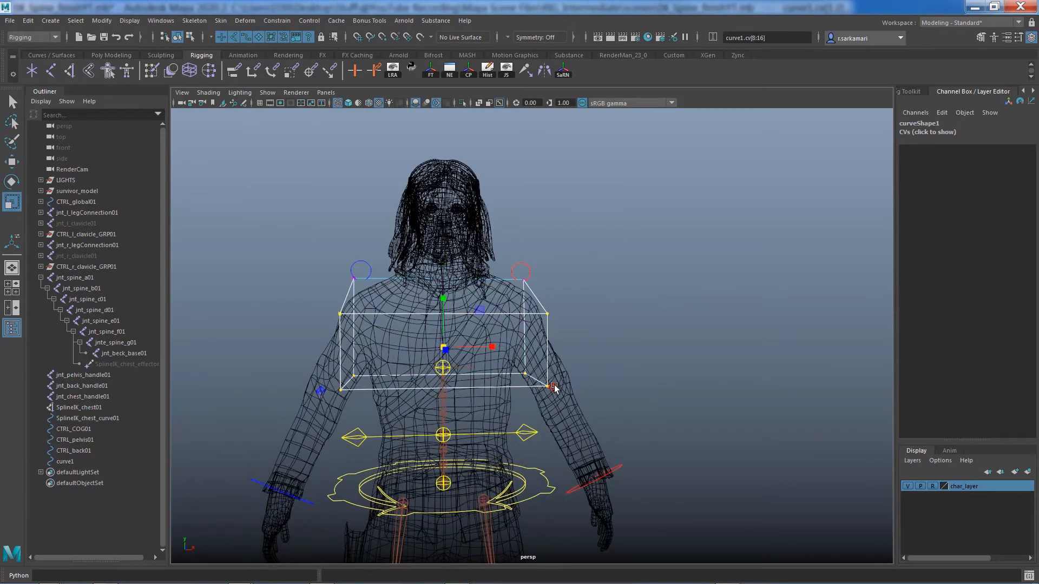
pyautogui.moveTo(491, 346); pyautogui.dragTo(486, 346)
# Widen the cube curve's upper control vertices along X in the front view and lower them to shoulder height.
pyautogui.moveTo(327, 270); pyautogui.dragTo(376, 334)
pyautogui.keyDown('shift'); pyautogui.moveTo(512, 265); pyautogui.dragTo(546, 321); pyautogui.keyUp('shift')
pyautogui.press('space')
pyautogui.press('space')
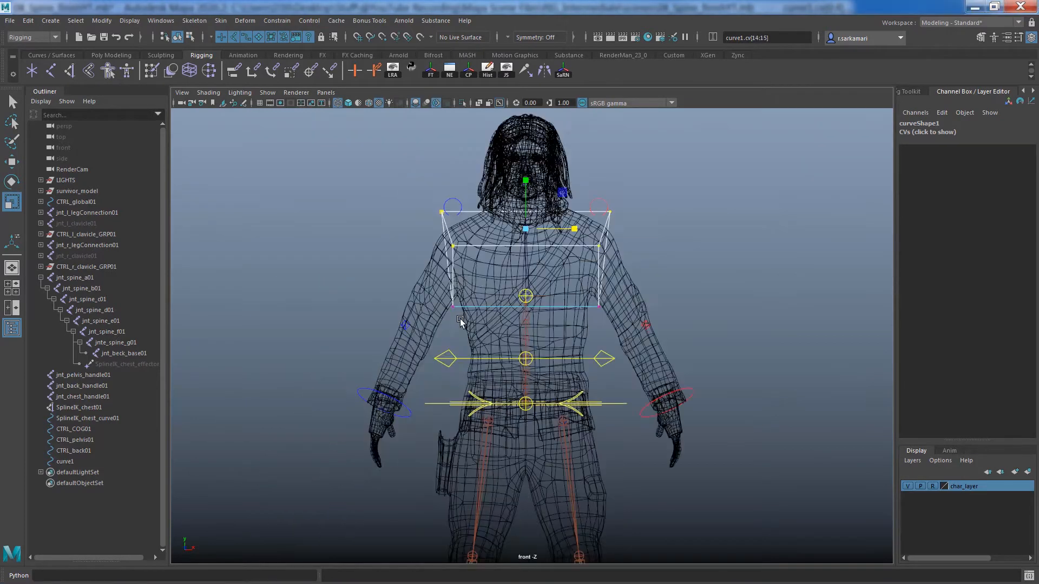
pyautogui.moveTo(573, 230); pyautogui.dragTo(580, 229)
pyautogui.press('w')
pyautogui.moveTo(525, 178); pyautogui.dragTo(525, 189)
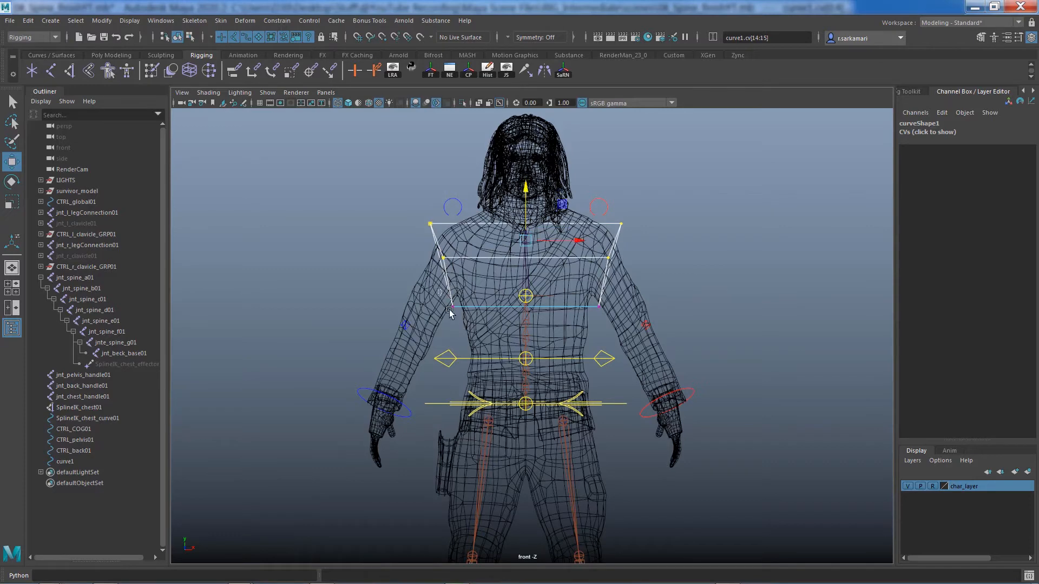
# Lower the cube curve's bottom control vertices slightly and return to object mode.
pyautogui.moveTo(448, 313); pyautogui.dragTo(607, 299)
pyautogui.moveTo(524, 250); pyautogui.dragTo(524, 262)
pyautogui.moveTo(432, 235); pyautogui.dragTo(436, 222, button='right')
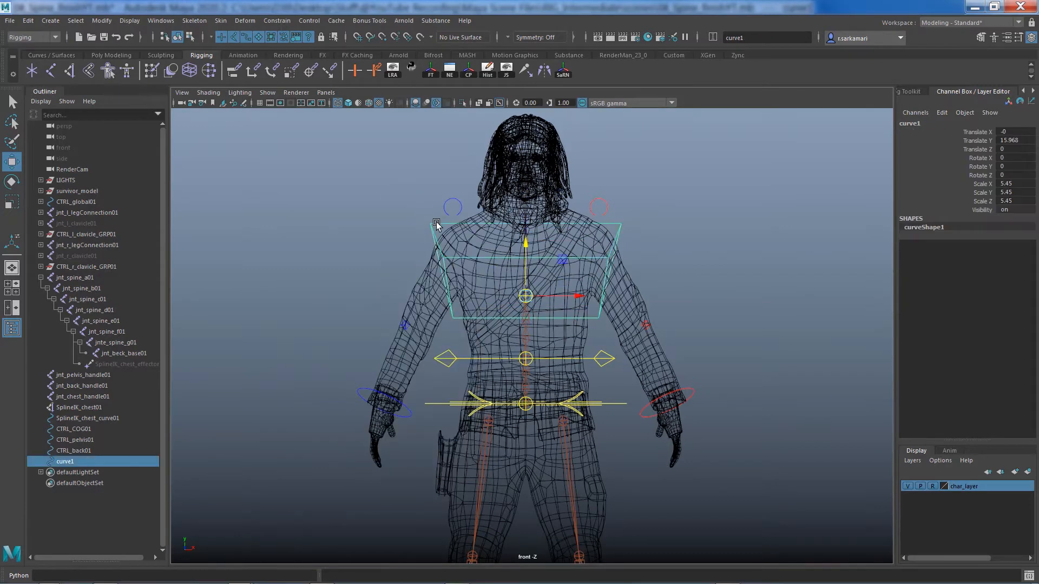
# Color the chest cube curve yellow and freeze its transformations.
pyautogui.click(417, 75)
pyautogui.click(742, 283)
pyautogui.click(424, 77)
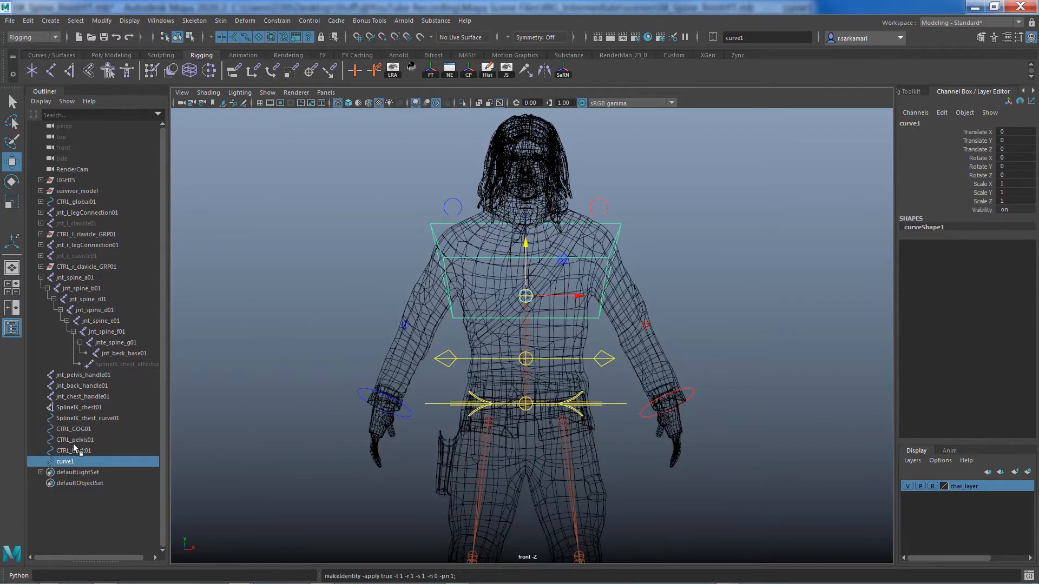
# Rename the cube curve as CTRL_chest01 and deselect it.
pyautogui.click(61, 464)
pyautogui.doubleClick(61, 464)
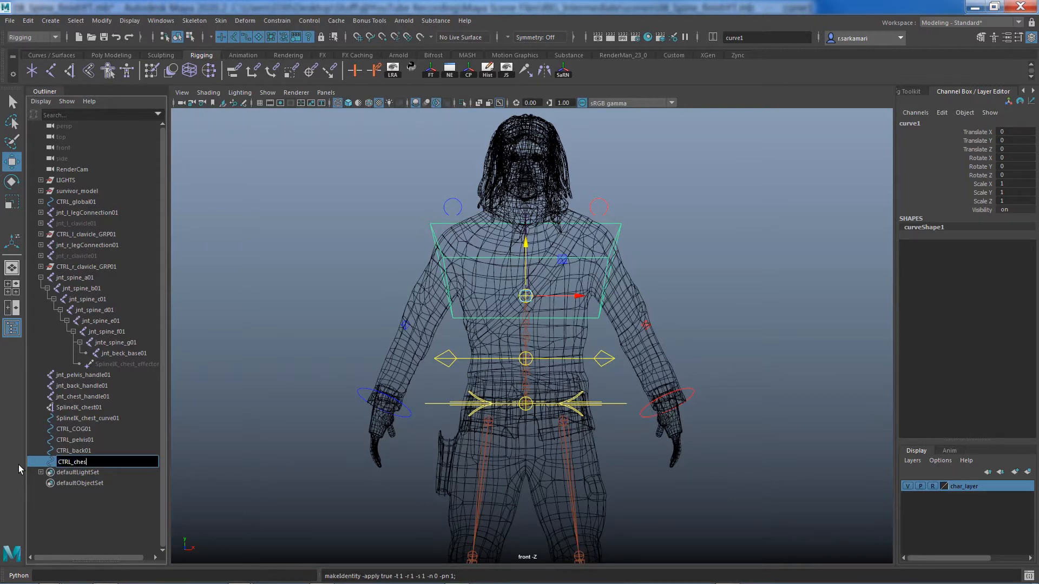
pyautogui.write('CTRL_chest01')
pyautogui.press('Return')
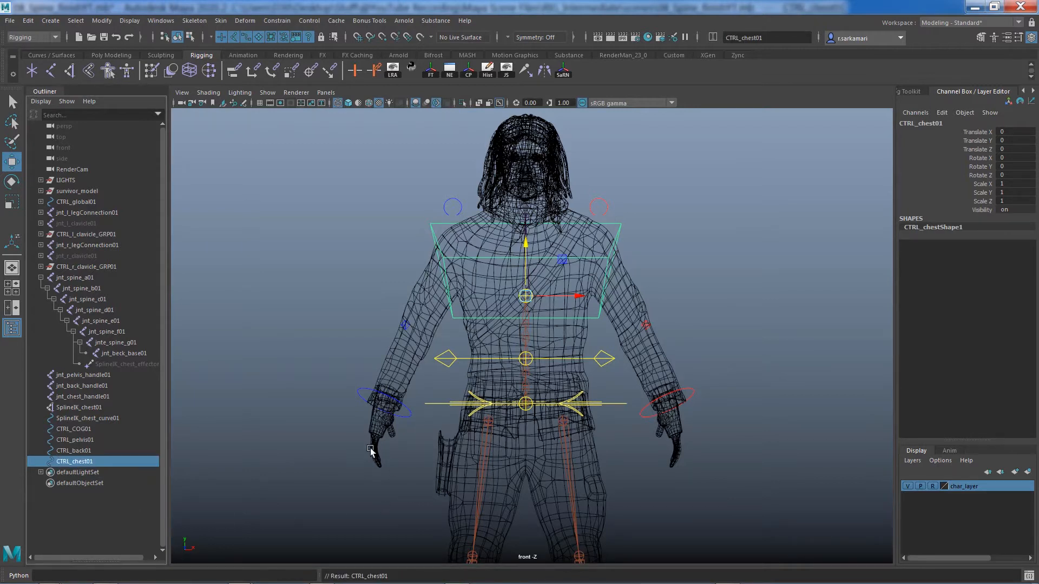
pyautogui.click(382, 507)
# Pull the upper back vertices of CTRL_chest01 in toward the body from the side, then return to object mode and deselect.
pyautogui.scroll(-2, 418, 478)
pyautogui.moveTo(418, 478)
pyautogui.keyDown('alt'); pyautogui.mouseDown()
pyautogui.moveTo(322, 496)
pyautogui.moveTo(349, 460)
pyautogui.moveTo(438, 477)
pyautogui.mouseUp(); pyautogui.keyUp('alt')
pyautogui.press('space')
pyautogui.keyDown('alt'); pyautogui.moveTo(438, 476); pyautogui.dragTo(458, 420, button='middle'); pyautogui.keyUp('alt')
pyautogui.keyDown('alt'); pyautogui.moveTo(533, 420); pyautogui.dragTo(432, 427, button='right'); pyautogui.keyUp('alt')
pyautogui.keyDown('alt'); pyautogui.moveTo(432, 427); pyautogui.dragTo(349, 395); pyautogui.keyUp('alt')
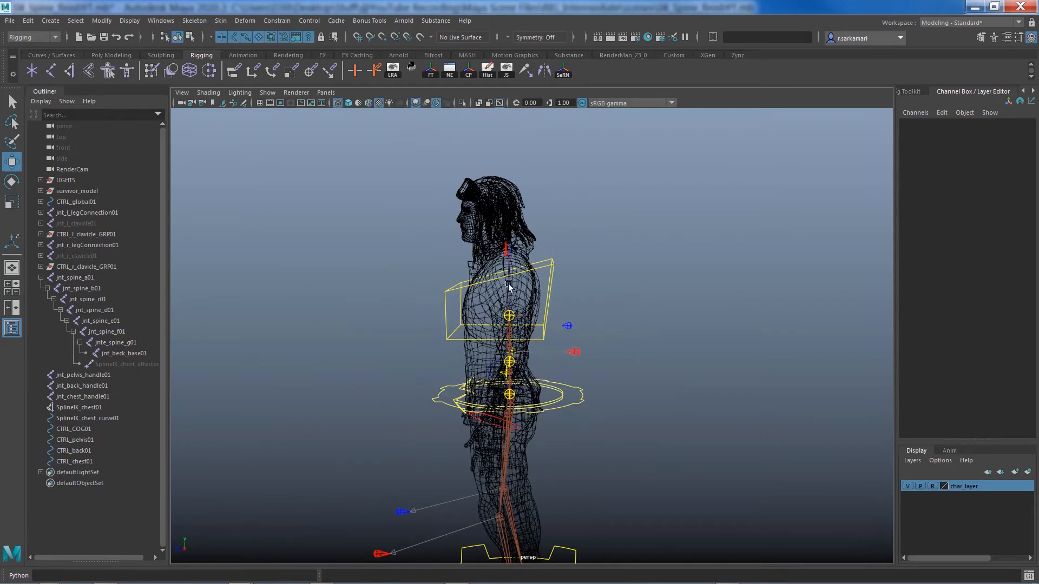
pyautogui.click(548, 267)
pyautogui.moveTo(548, 268); pyautogui.dragTo(545, 236, button='right')
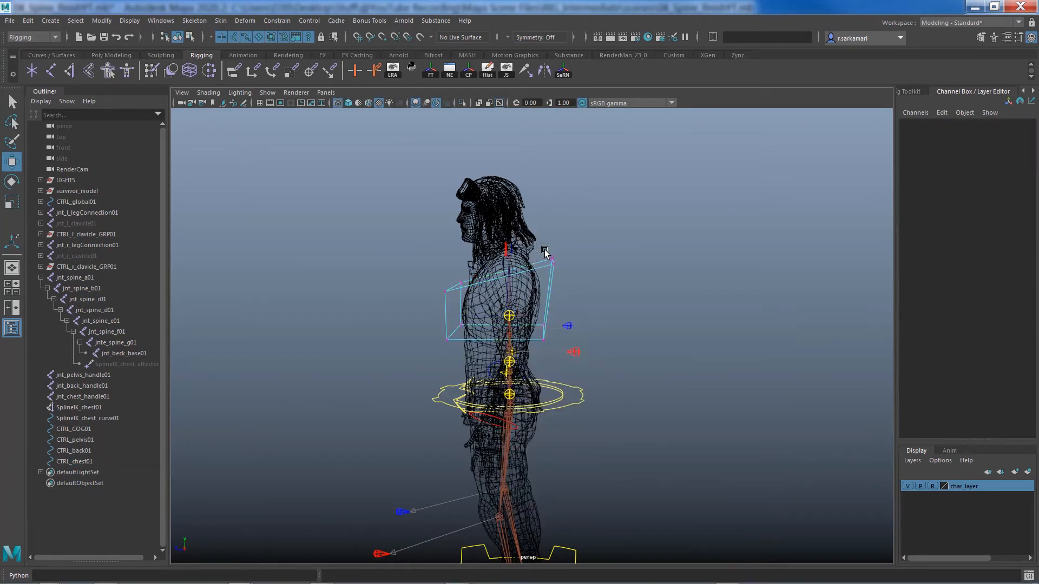
pyautogui.click(553, 263)
pyautogui.moveTo(535, 263)
pyautogui.mouseDown()
pyautogui.moveTo(524, 264)
pyautogui.moveTo(543, 246)
pyautogui.mouseUp()
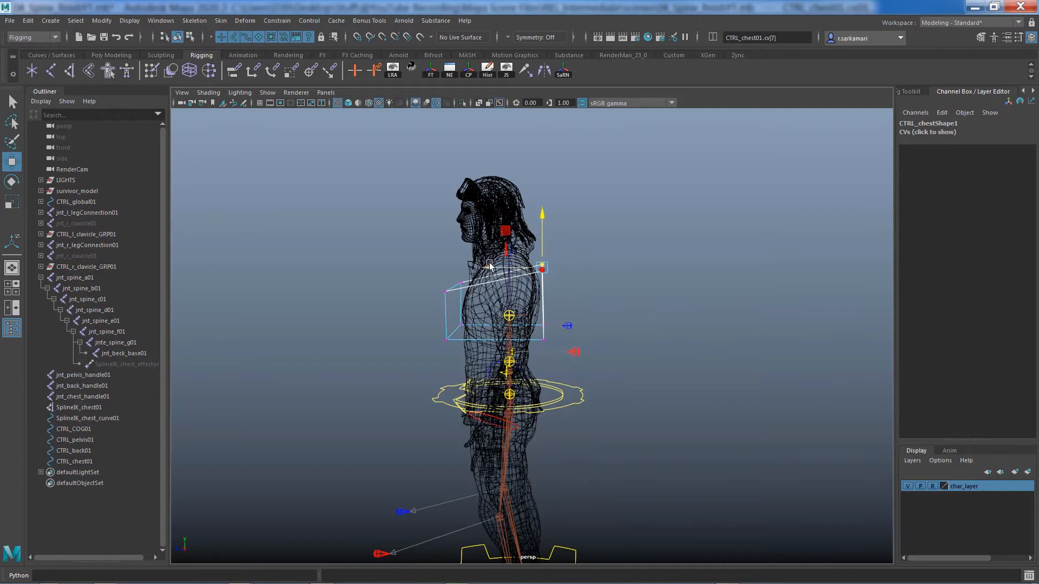
pyautogui.moveTo(540, 283); pyautogui.dragTo(554, 276, button='right')
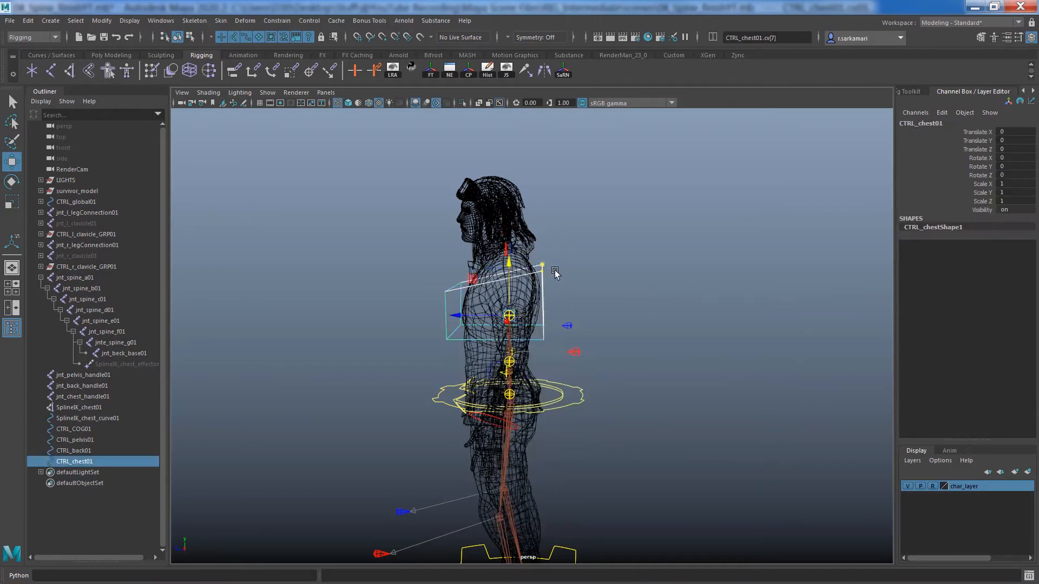
pyautogui.click(575, 287)
# Switch the viewport to shaded display and view the character with its new controls from the front.
pyautogui.keyDown('alt'); pyautogui.moveTo(406, 332); pyautogui.dragTo(521, 301); pyautogui.keyUp('alt')
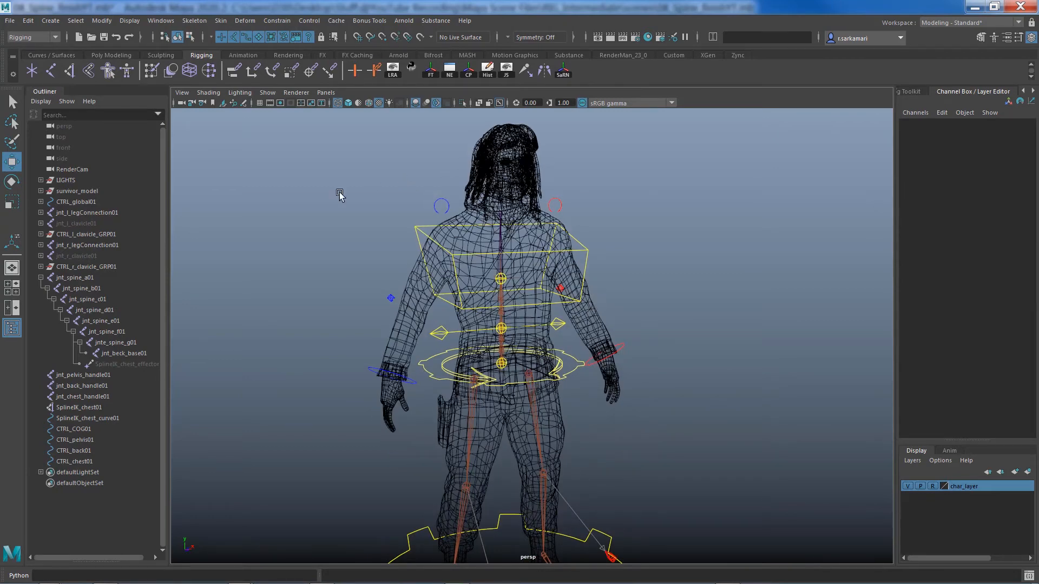
pyautogui.click(349, 104)
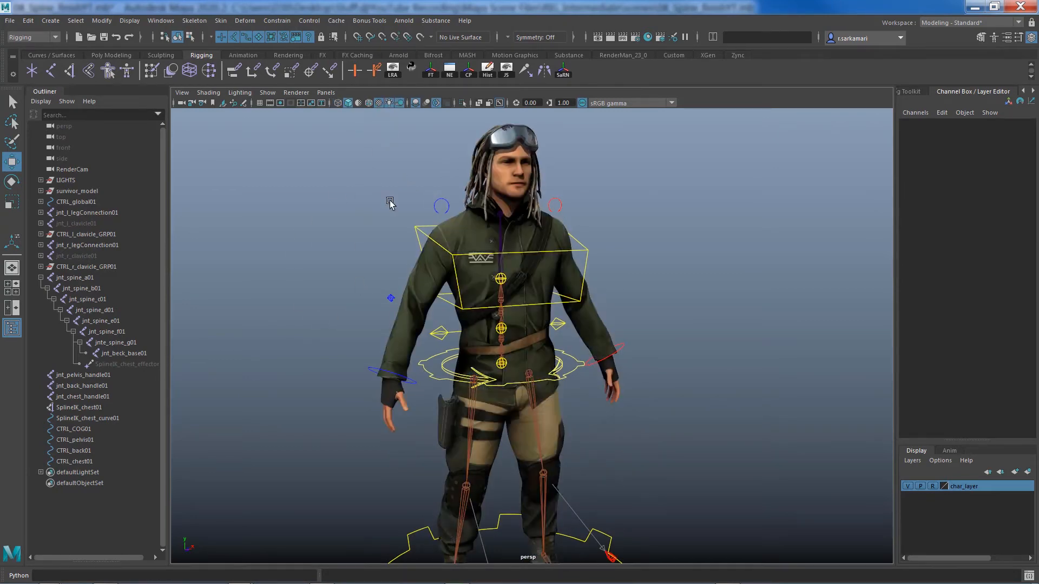
pyautogui.moveTo(361, 372)
pyautogui.keyDown('alt'); pyautogui.mouseDown()
pyautogui.moveTo(325, 367)
pyautogui.moveTo(346, 363)
pyautogui.mouseUp(); pyautogui.keyUp('alt')
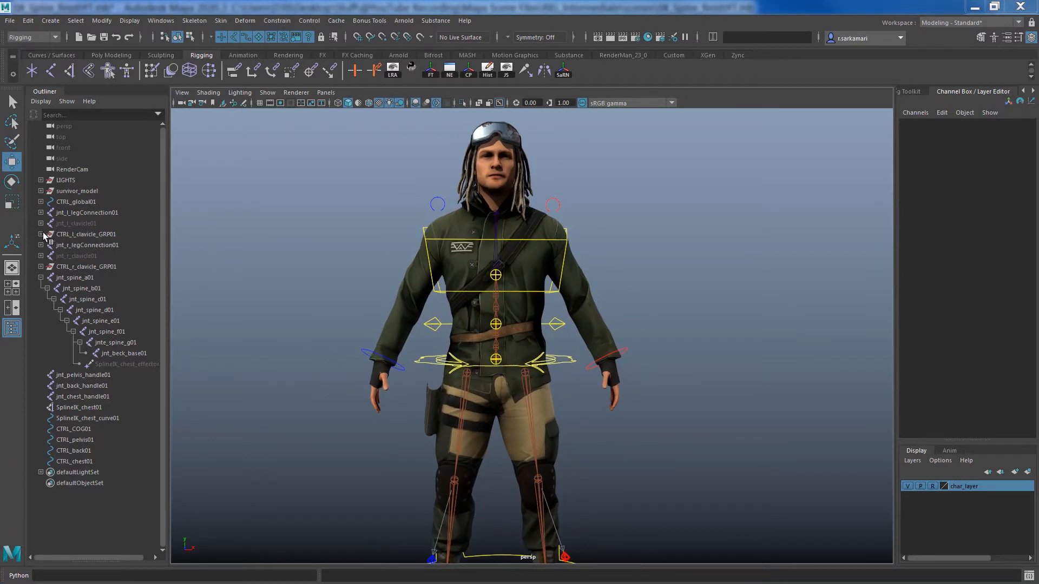
# Group CTRL_chest01 and name the group CTRL_chest_GRP01.
pyautogui.click(66, 461)
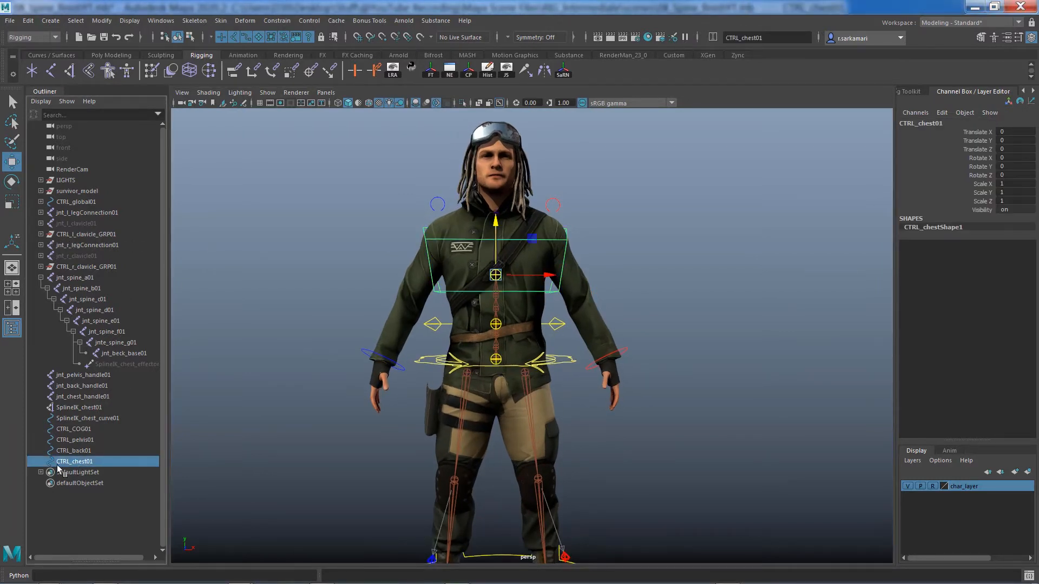
pyautogui.doubleClick(64, 465)
pyautogui.hotkey('ctrl', 'c')
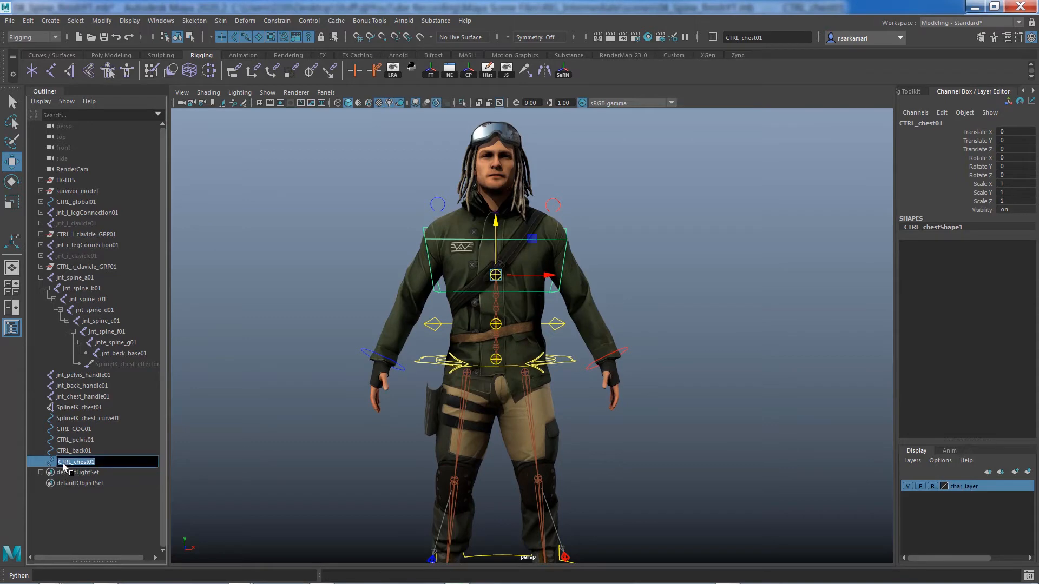
pyautogui.click(50, 467)
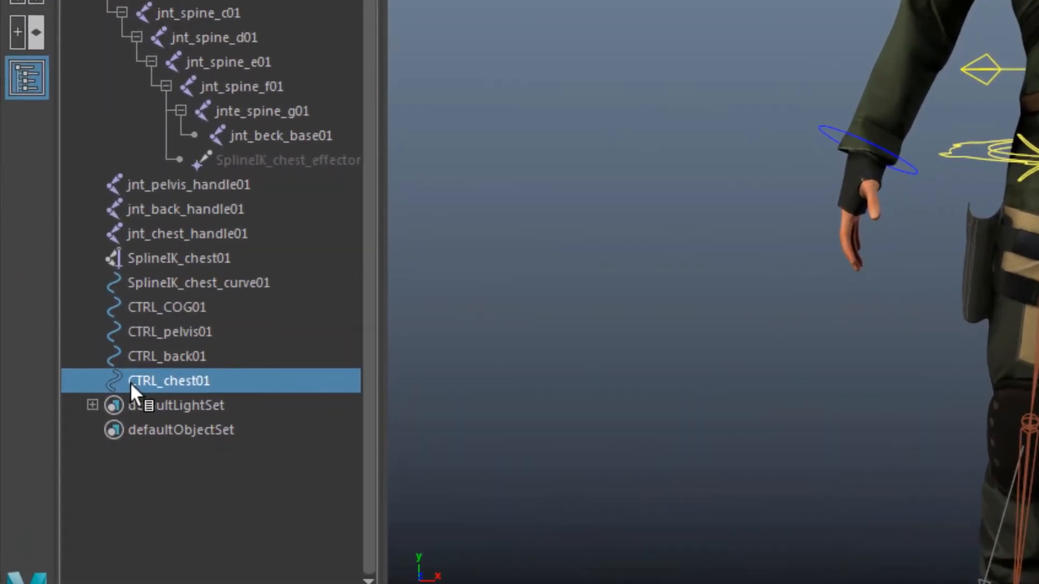
pyautogui.hotkey('ctrl', 'g')
pyautogui.doubleClick(161, 378)
pyautogui.hotkey('ctrl', 'v')
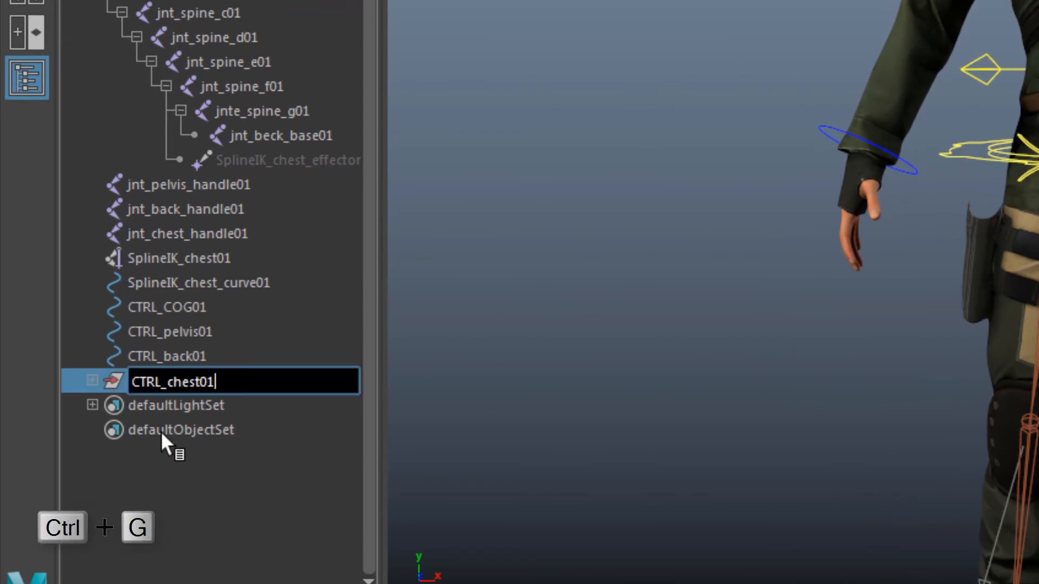
pyautogui.press('BackSpace')
pyautogui.press('BackSpace')
pyautogui.write('_')
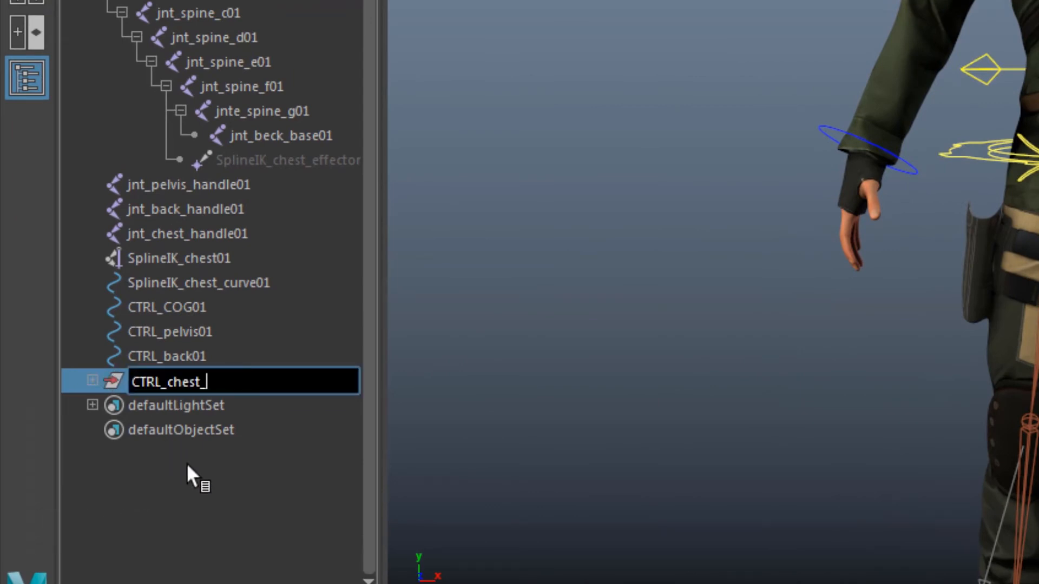
pyautogui.write('GRP01')
# Group CTRL_back01 and name the group CTRL_back_GRP01.
pyautogui.doubleClick(154, 356)
pyautogui.hotkey('ctrl', 'c')
pyautogui.rightClick(162, 358)
pyautogui.click(179, 441)
pyautogui.click(112, 354)
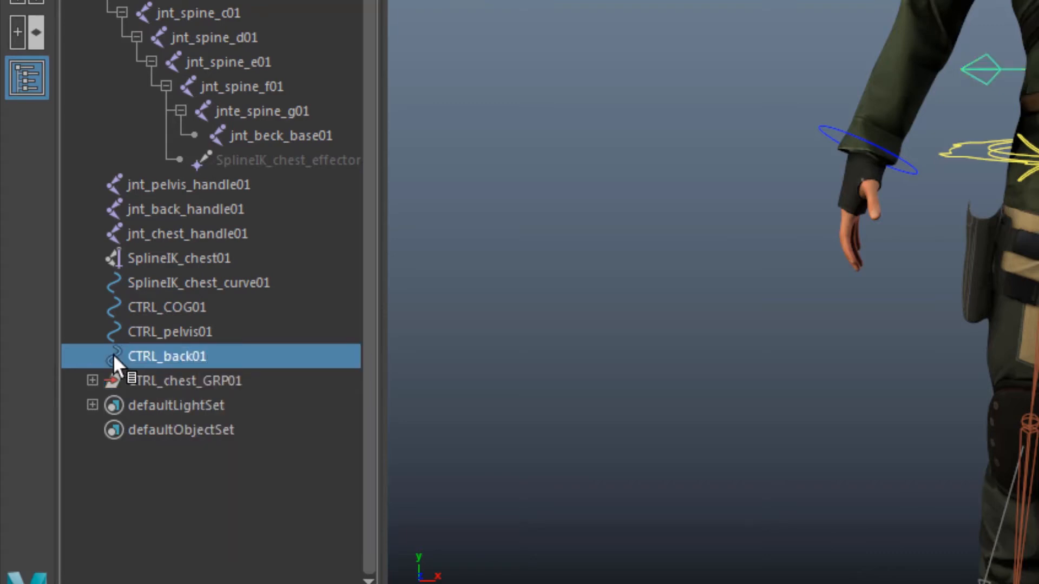
pyautogui.hotkey('ctrl', 'g')
pyautogui.doubleClick(138, 380)
pyautogui.hotkey('ctrl', 'v')
pyautogui.press('BackSpace')
pyautogui.press('BackSpace')
pyautogui.write('_GRP01')
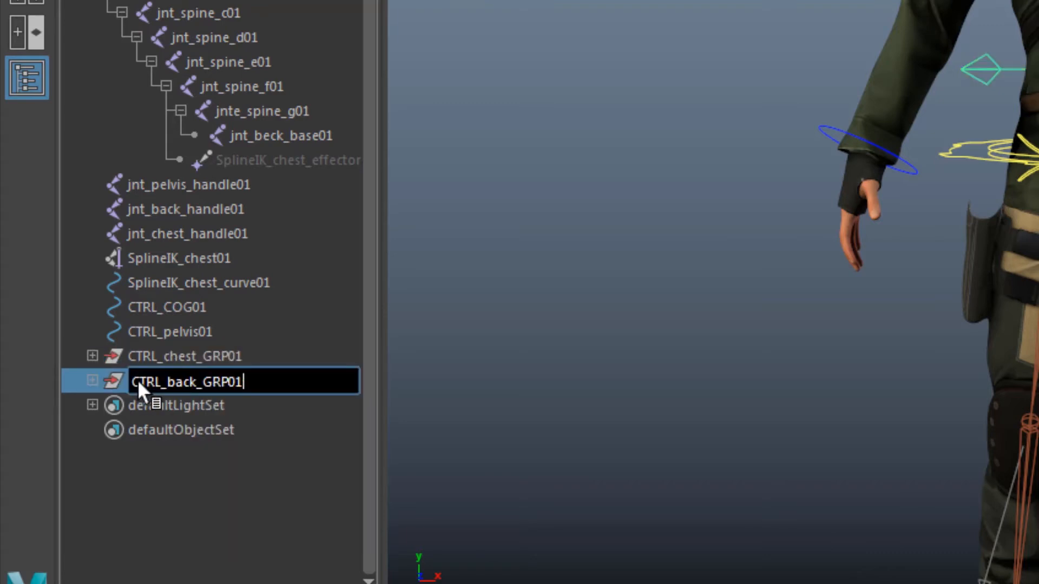
pyautogui.press('Return')
# Group CTRL_pelvis01 and name the group CTRL_pelvis_GRP1.
pyautogui.doubleClick(160, 336)
pyautogui.hotkey('ctrl', 'c')
pyautogui.click(111, 333)
pyautogui.hotkey('ctrl', 'g')
pyautogui.doubleClick(147, 381)
pyautogui.hotkey('ctrl', 'v')
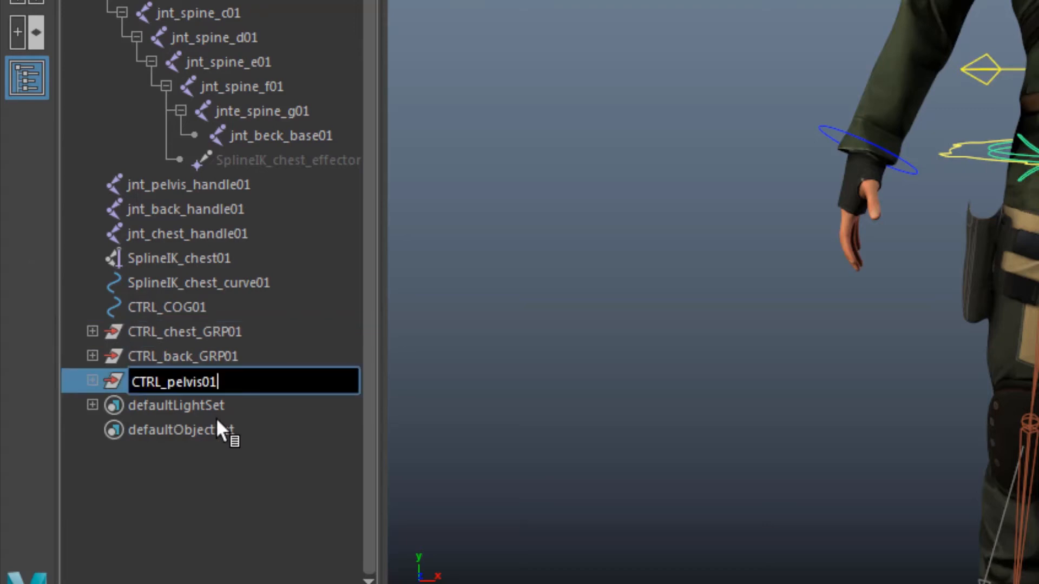
pyautogui.press('BackSpace')
pyautogui.press('BackSpace')
pyautogui.write('_GRP1')
pyautogui.press('Return')
# Group CTRL_COG01 and name the group CTRL_COG_GRP01.
pyautogui.doubleClick(138, 309)
pyautogui.hotkey('ctrl', 'c')
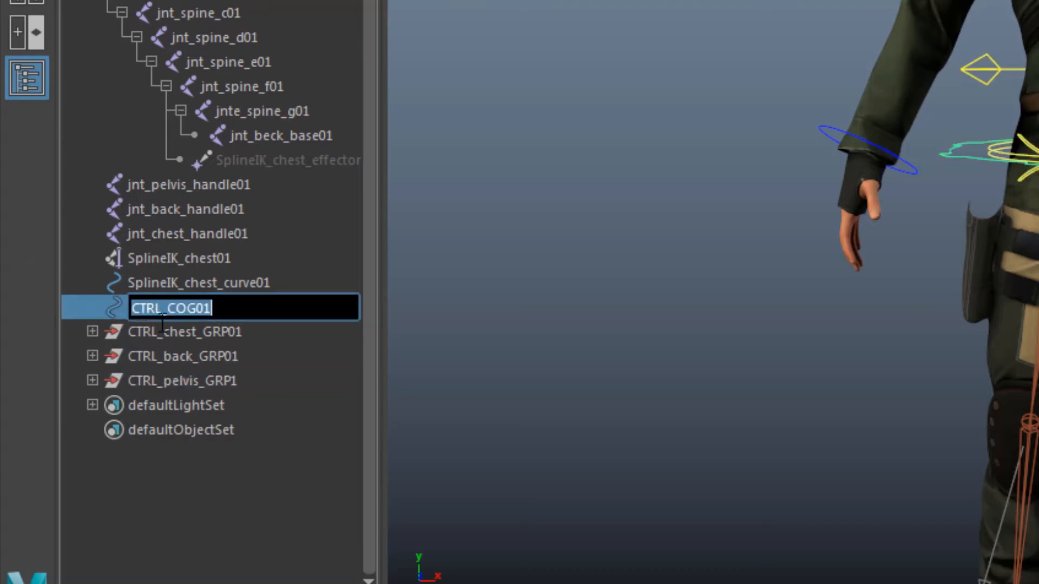
pyautogui.click(112, 308)
pyautogui.hotkey('ctrl', 'g')
pyautogui.doubleClick(162, 381)
pyautogui.hotkey('ctrl', 'v')
pyautogui.press('BackSpace')
pyautogui.press('BackSpace')
pyautogui.write('_GRP01')
pyautogui.press('Return')
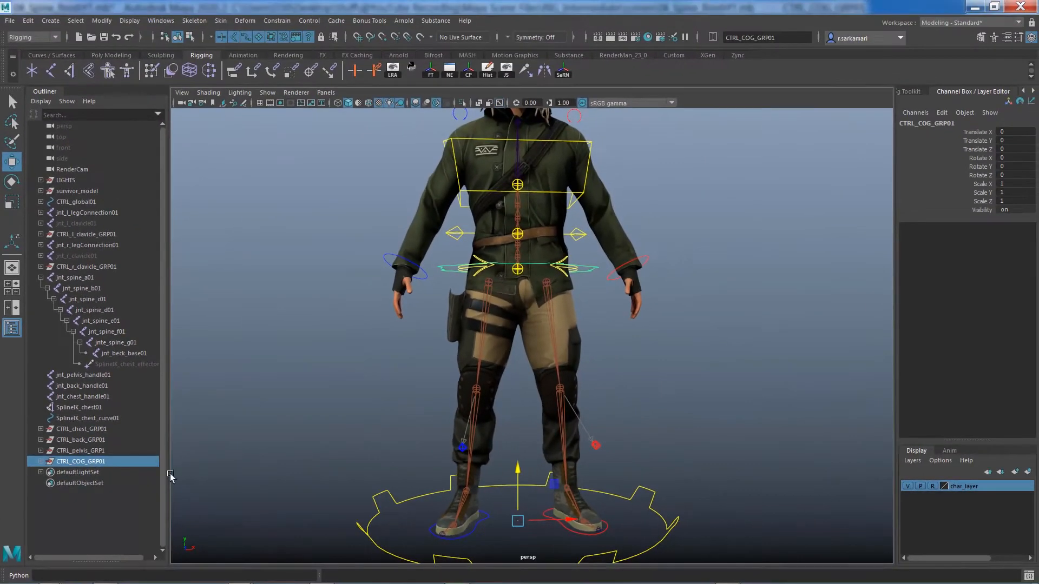
# Snap the pivot of CTRL_COG_GRP01 from the ground onto the pelvis handle joint.
pyautogui.click(87, 440)
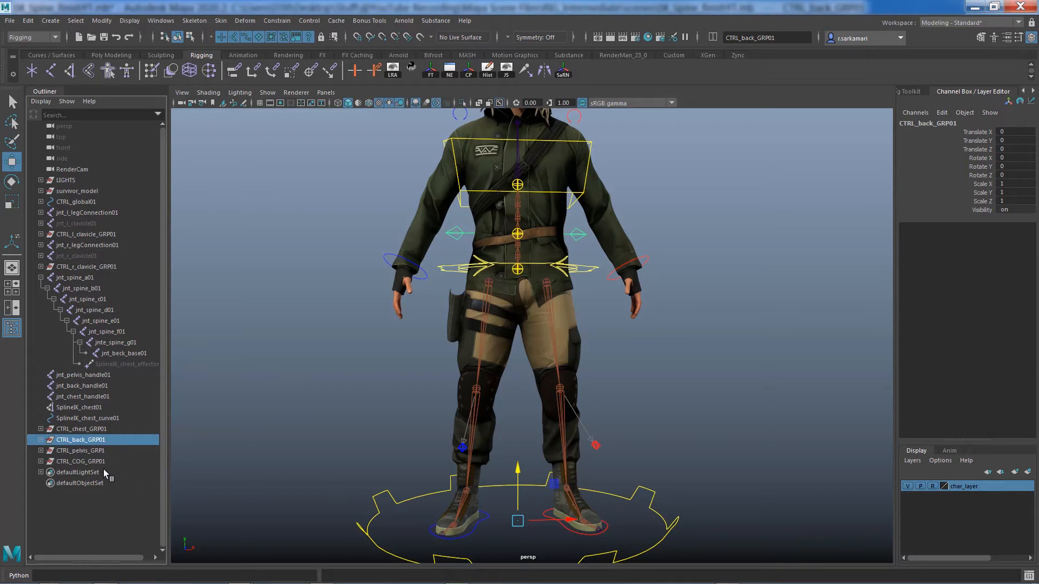
pyautogui.click(88, 462)
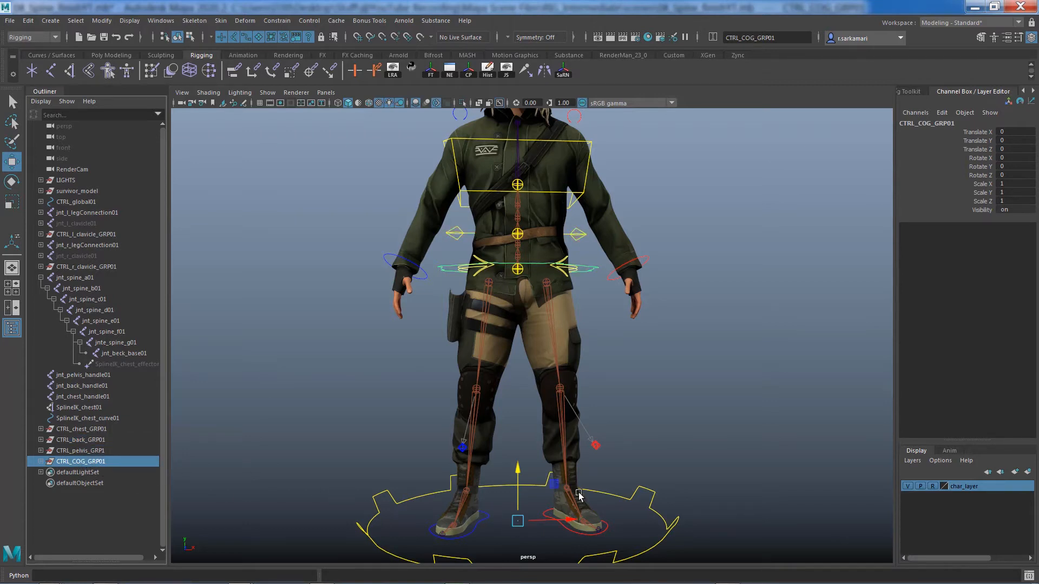
pyautogui.press('d')
pyautogui.press('v')
pyautogui.moveTo(518, 522); pyautogui.dragTo(518, 268)
pyautogui.keyDown('alt'); pyautogui.moveTo(435, 302); pyautogui.dragTo(394, 406, button='middle'); pyautogui.keyUp('alt')
pyautogui.keyDown('alt'); pyautogui.moveTo(394, 406); pyautogui.dragTo(601, 430, button='right'); pyautogui.keyUp('alt')
pyautogui.keyDown('alt'); pyautogui.moveTo(422, 441); pyautogui.dragTo(458, 449, button='middle'); pyautogui.keyUp('alt')
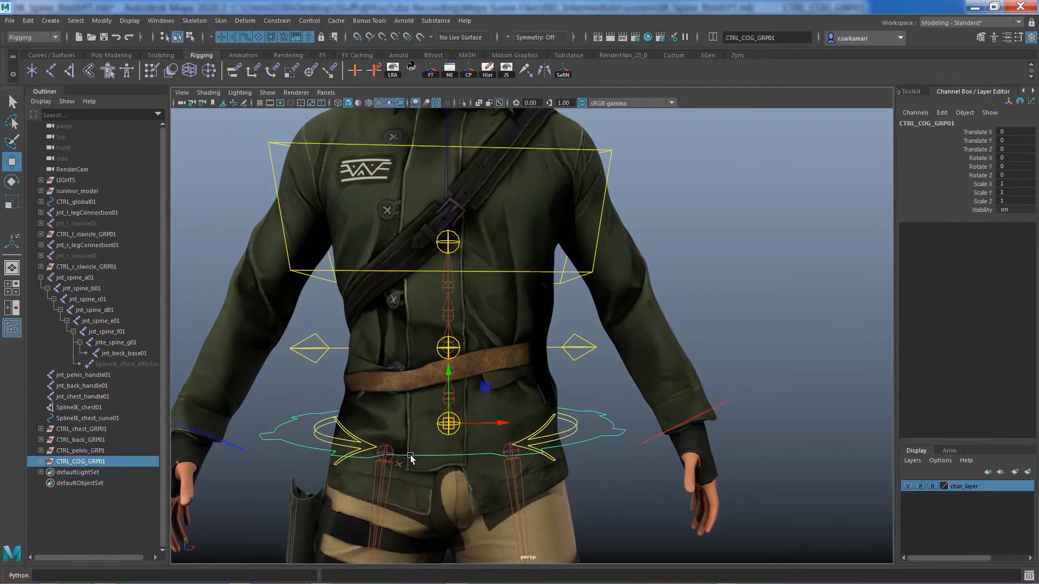
pyautogui.press('v')
pyautogui.press('d')
# Expand CTRL_COG_GRP01 and compare its pivot with that of the CTRL_COG01 curve inside.
pyautogui.keyDown('alt'); pyautogui.moveTo(427, 458); pyautogui.dragTo(188, 436); pyautogui.keyUp('alt')
pyautogui.click(41, 462)
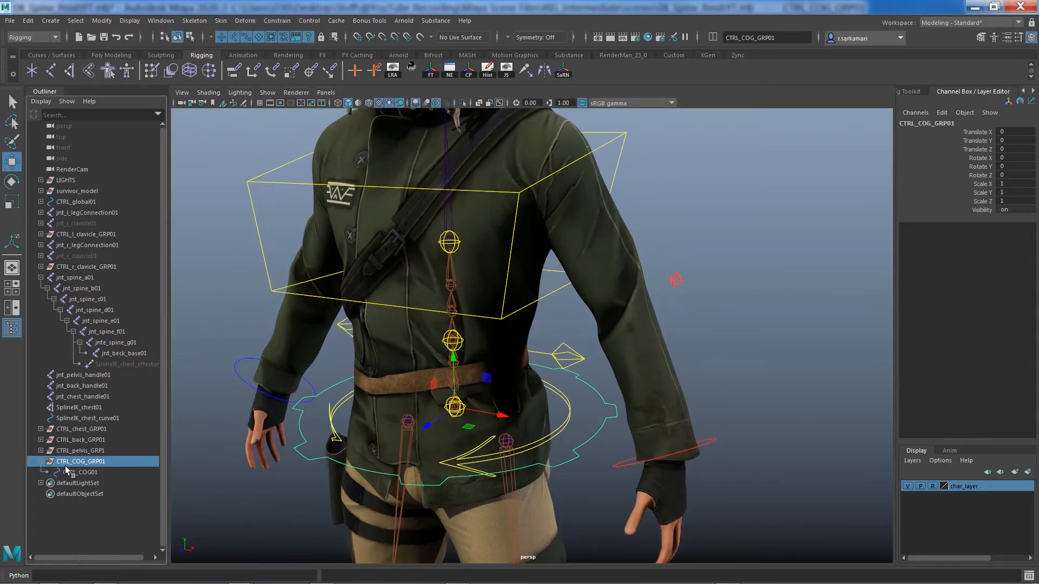
pyautogui.click(79, 472)
pyautogui.click(74, 464)
# Snap the pivot of CTRL_pelvis_GRP1 onto the pelvis handle joint.
pyautogui.click(67, 452)
pyautogui.scroll(-5, 292, 434)
pyautogui.keyDown('alt'); pyautogui.moveTo(344, 423); pyautogui.dragTo(328, 349, button='middle'); pyautogui.keyUp('alt')
pyautogui.press('d')
pyautogui.press('v')
pyautogui.moveTo(483, 528); pyautogui.dragTo(478, 307)
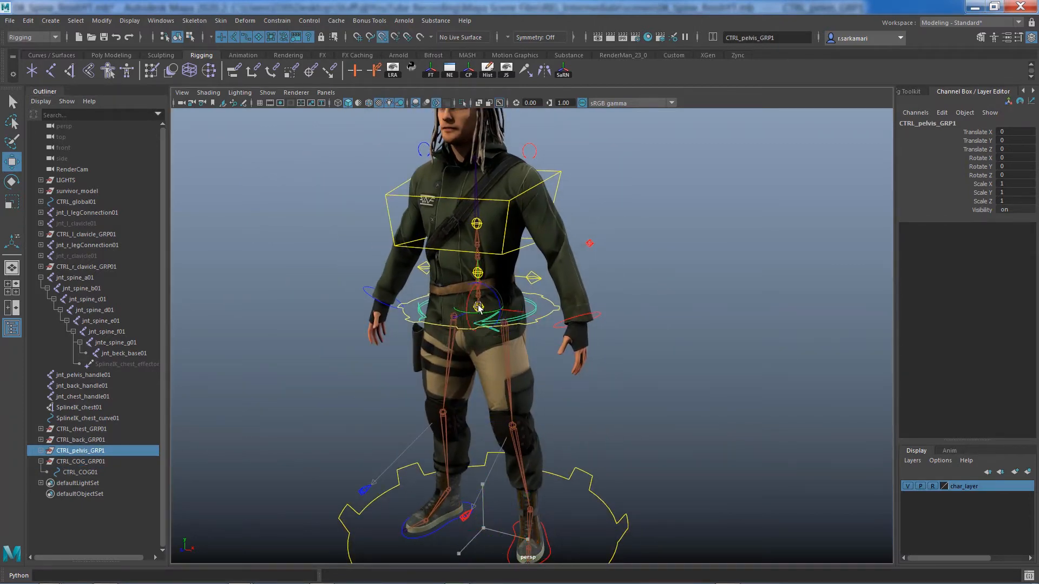
pyautogui.scroll(6, 440, 329)
pyautogui.keyDown('alt'); pyautogui.moveTo(412, 364); pyautogui.dragTo(474, 431, button='middle'); pyautogui.keyUp('alt')
pyautogui.press('v')
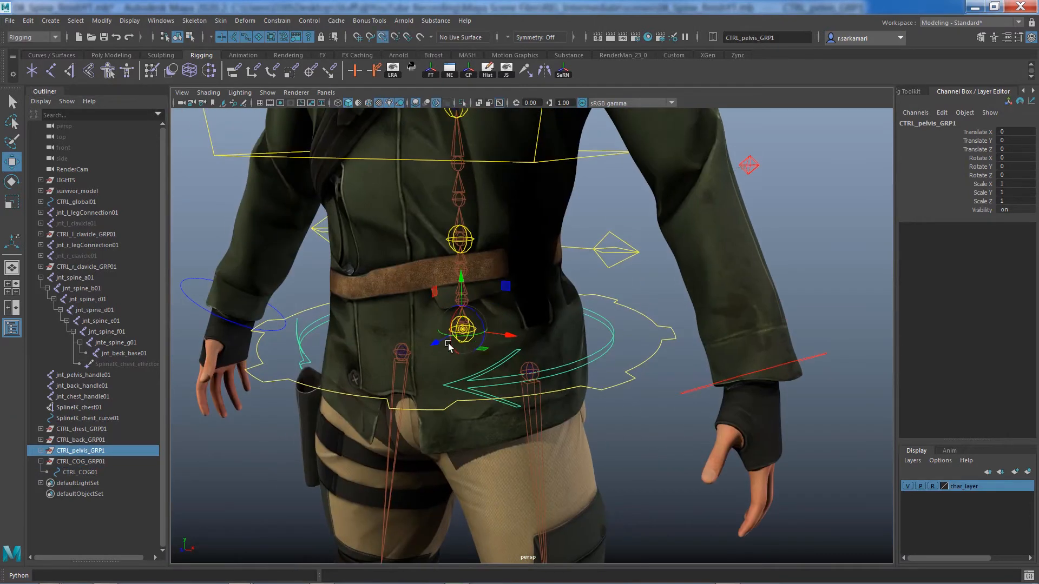
# Snap the pivot of CTRL_back_GRP01 onto the back handle joint and compare it with that of the CTRL_back01 curve inside.
pyautogui.press('d')
pyautogui.click(41, 451)
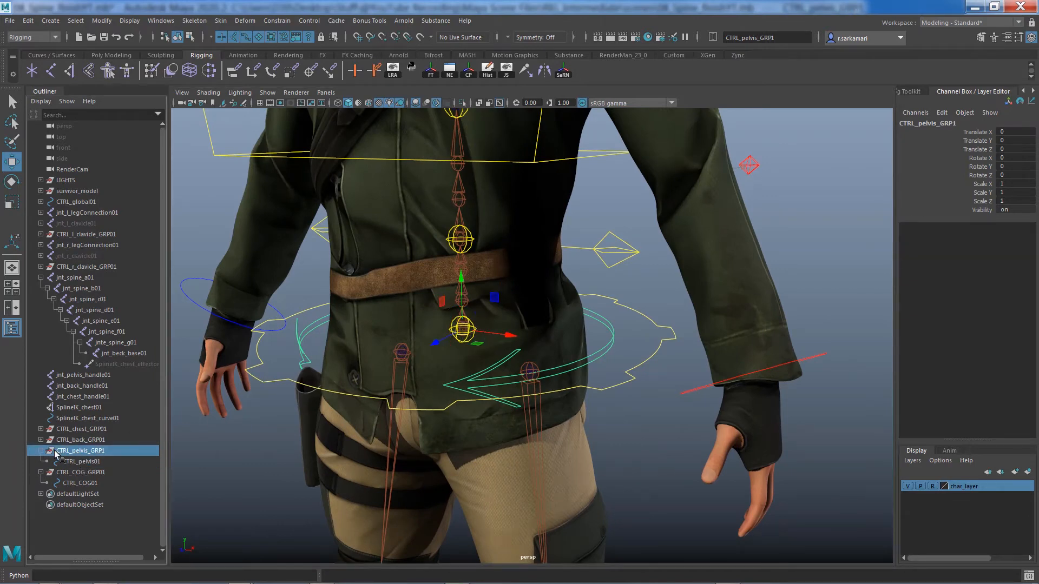
pyautogui.click(42, 439)
pyautogui.click(75, 442)
pyautogui.scroll(-6, 447, 471)
pyautogui.press('d')
pyautogui.press('v')
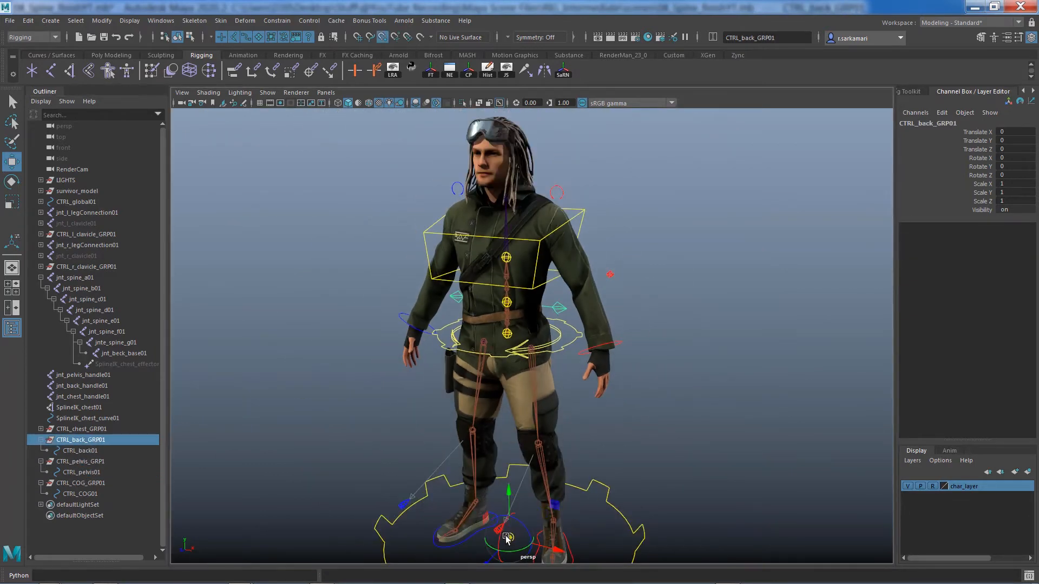
pyautogui.moveTo(508, 538); pyautogui.dragTo(478, 315)
pyautogui.scroll(10, 489, 388)
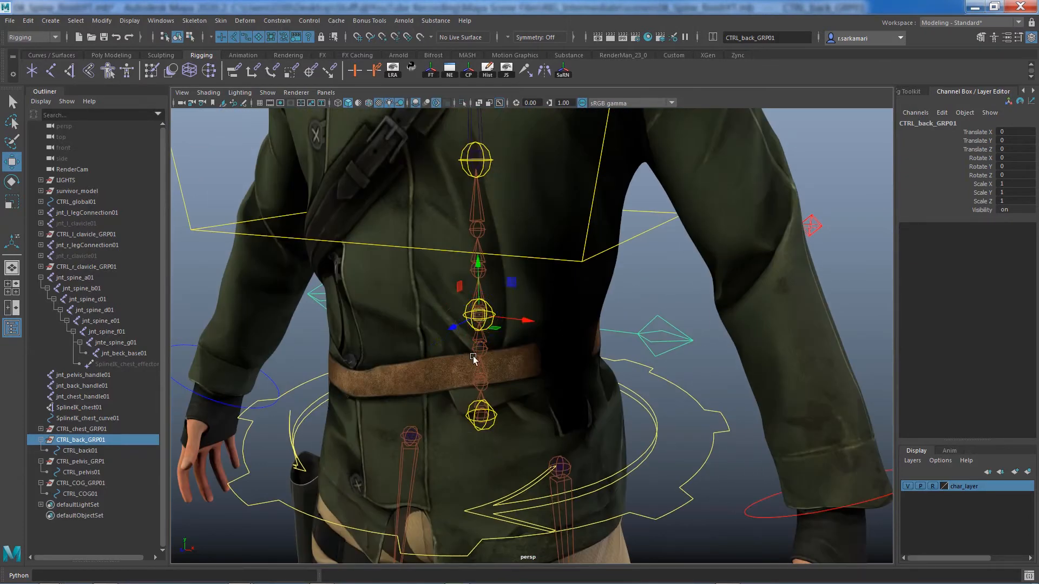
pyautogui.click(66, 452)
pyautogui.click(74, 442)
# Snap the pivot of CTRL_chest_GRP01 from the ground onto the chest handle joint.
pyautogui.click(82, 429)
pyautogui.click(41, 429)
pyautogui.scroll(-10, 385, 434)
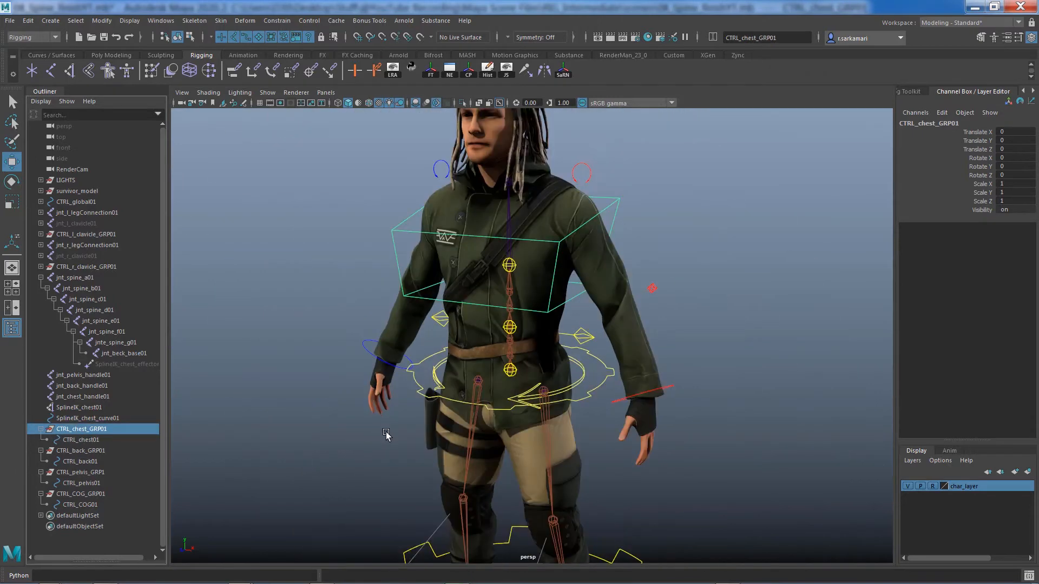
pyautogui.moveTo(518, 556); pyautogui.dragTo(516, 286)
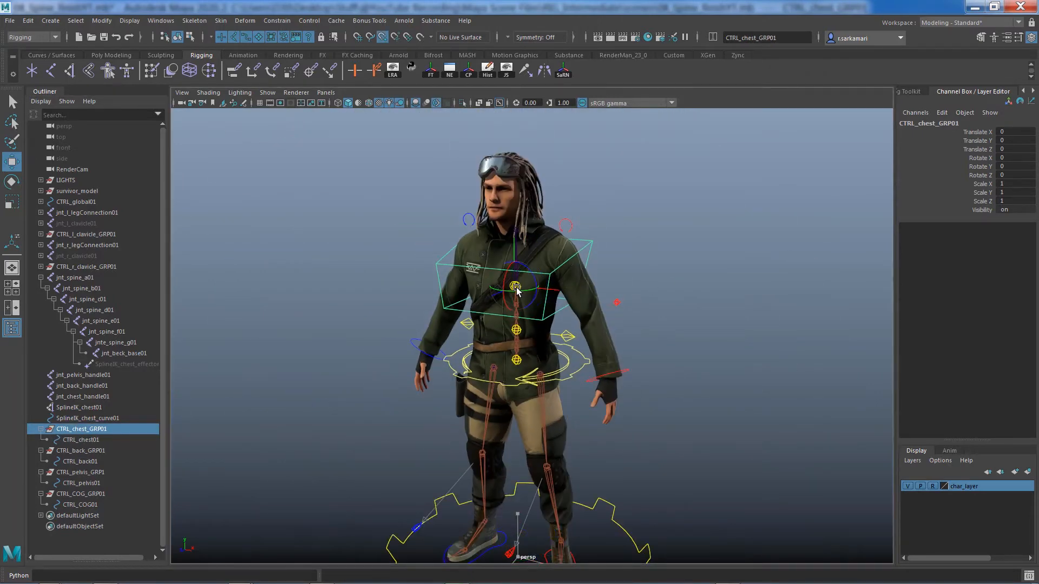
pyautogui.scroll(5, 516, 327)
pyautogui.scroll(8, 516, 324)
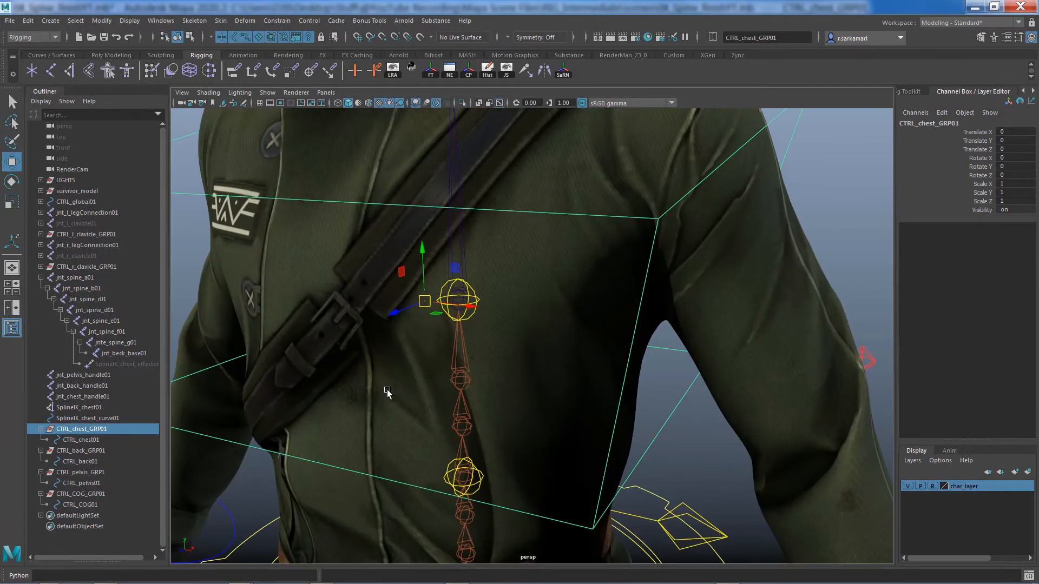
pyautogui.middleClick(454, 298)
pyautogui.keyDown('alt'); pyautogui.moveTo(457, 387); pyautogui.dragTo(8, 453, button='right'); pyautogui.keyUp('alt')
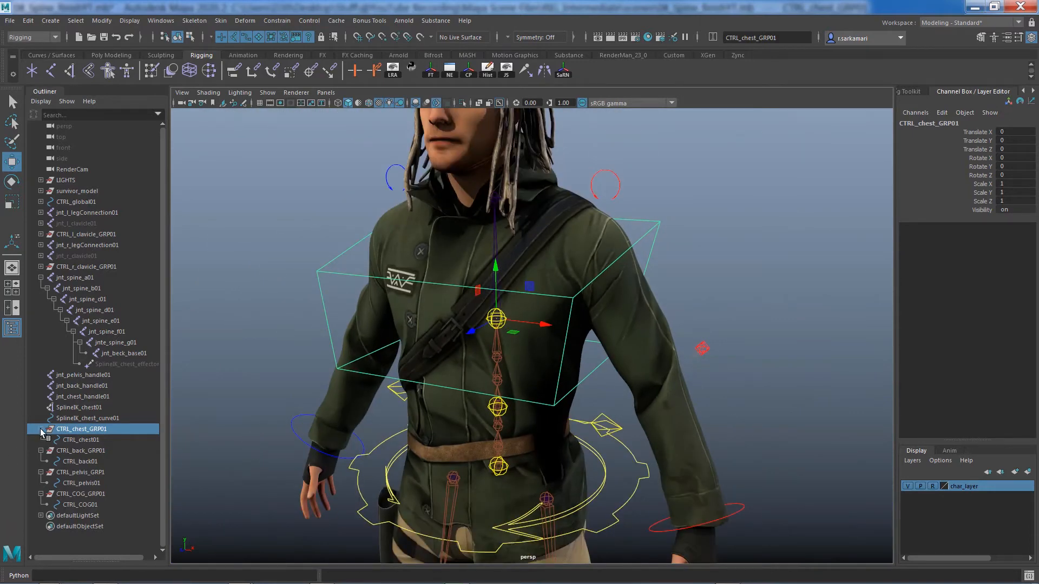
# Collapse the chest, back, pelvis and COG control groups and clear the selection.
pyautogui.click(41, 429)
pyautogui.click(42, 440)
pyautogui.click(41, 451)
pyautogui.click(41, 462)
pyautogui.keyDown('alt'); pyautogui.moveTo(431, 426); pyautogui.dragTo(402, 401); pyautogui.keyUp('alt')
pyautogui.click(322, 400)
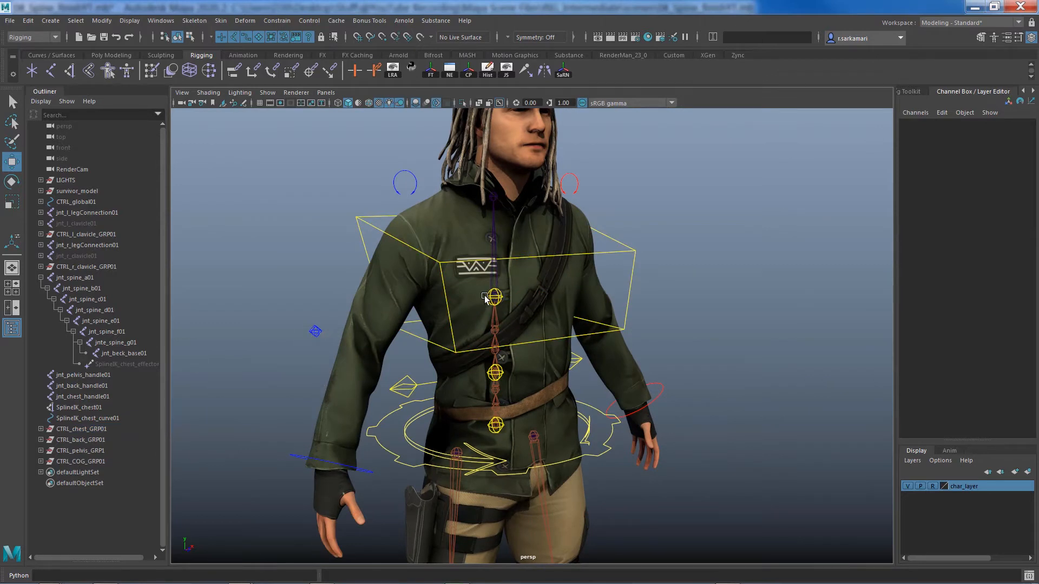
# Select the CTRL_chest01 box curve and examine its pivot and axis orientation from both sides of the character.
pyautogui.click(636, 273)
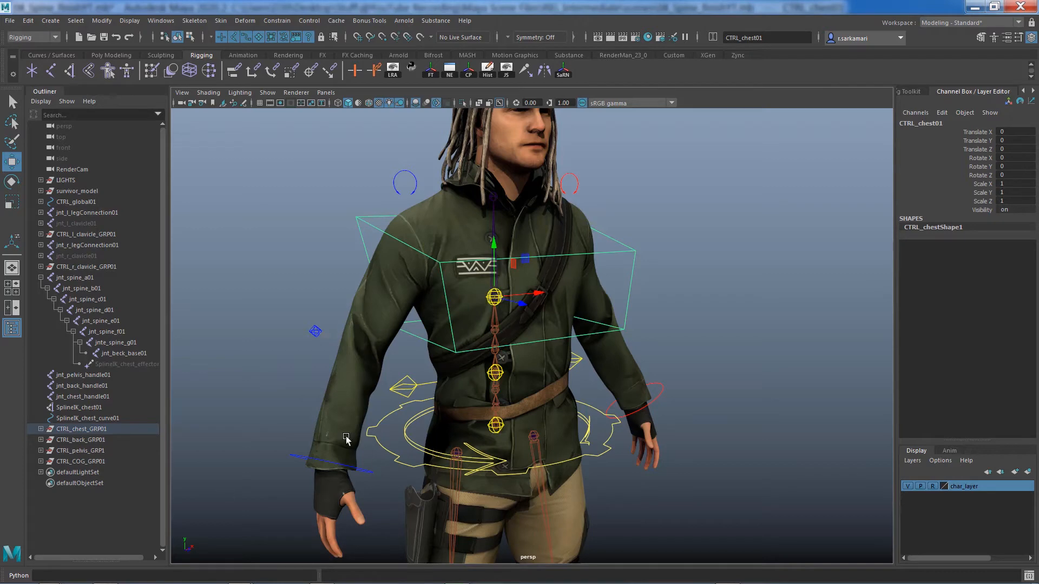
pyautogui.keyDown('alt'); pyautogui.moveTo(275, 411); pyautogui.dragTo(485, 446); pyautogui.keyUp('alt')
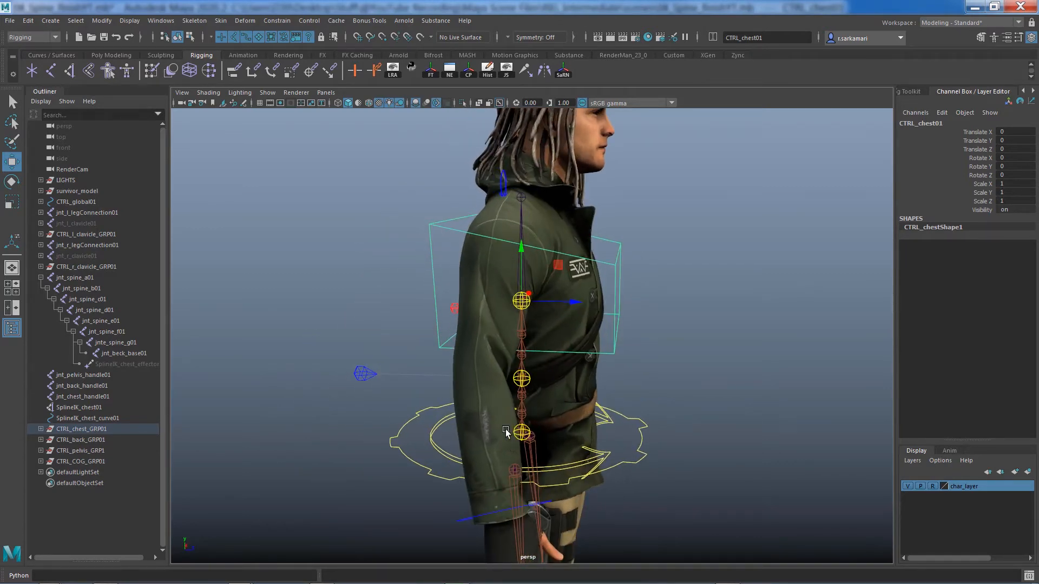
pyautogui.keyDown('alt'); pyautogui.moveTo(595, 449); pyautogui.dragTo(497, 406); pyautogui.keyUp('alt')
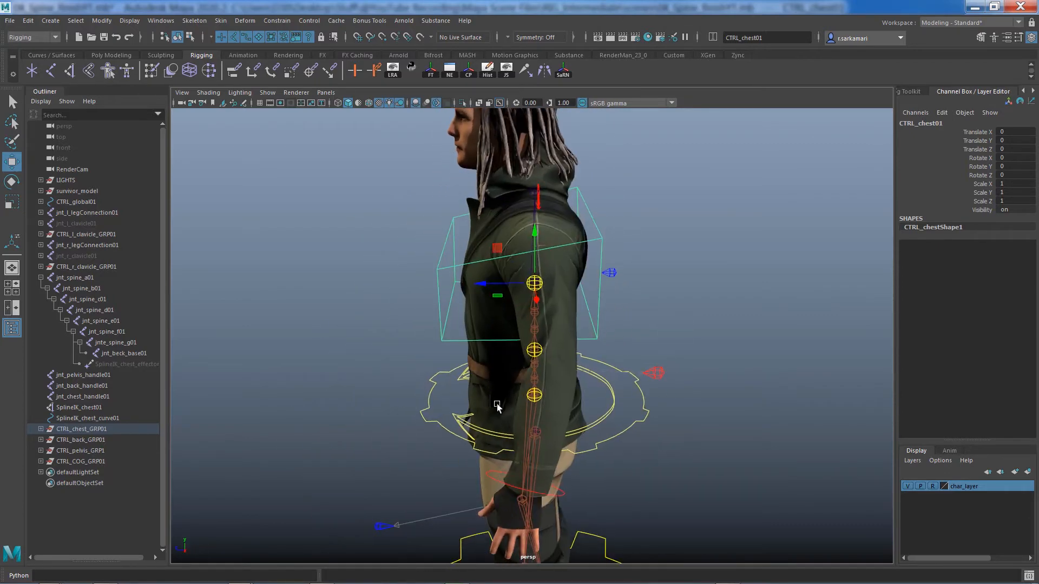
pyautogui.keyDown('alt'); pyautogui.moveTo(520, 355); pyautogui.dragTo(643, 388); pyautogui.keyUp('alt')
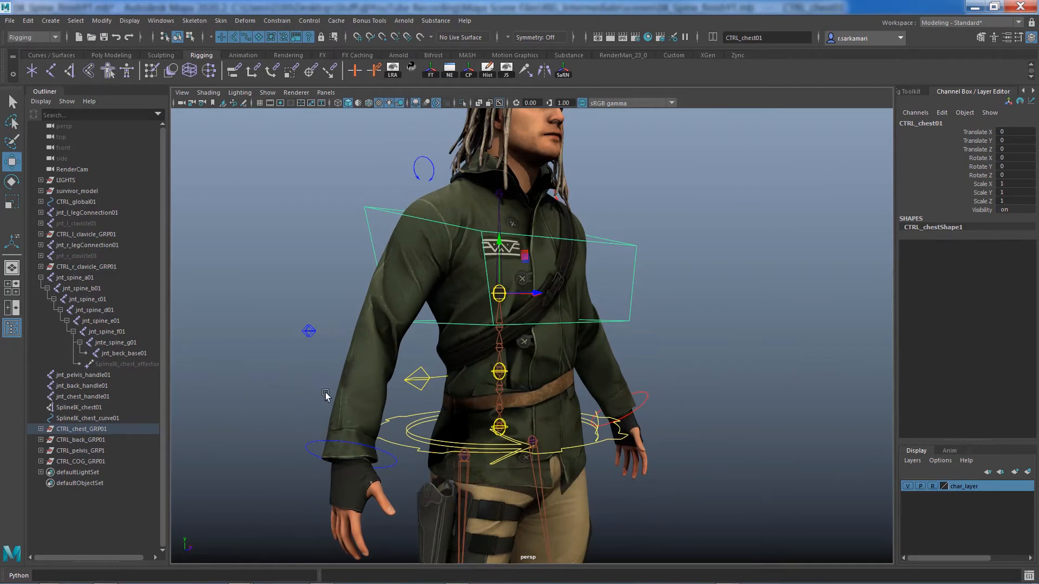
pyautogui.keyDown('alt'); pyautogui.moveTo(326, 392); pyautogui.dragTo(336, 411); pyautogui.keyUp('alt')
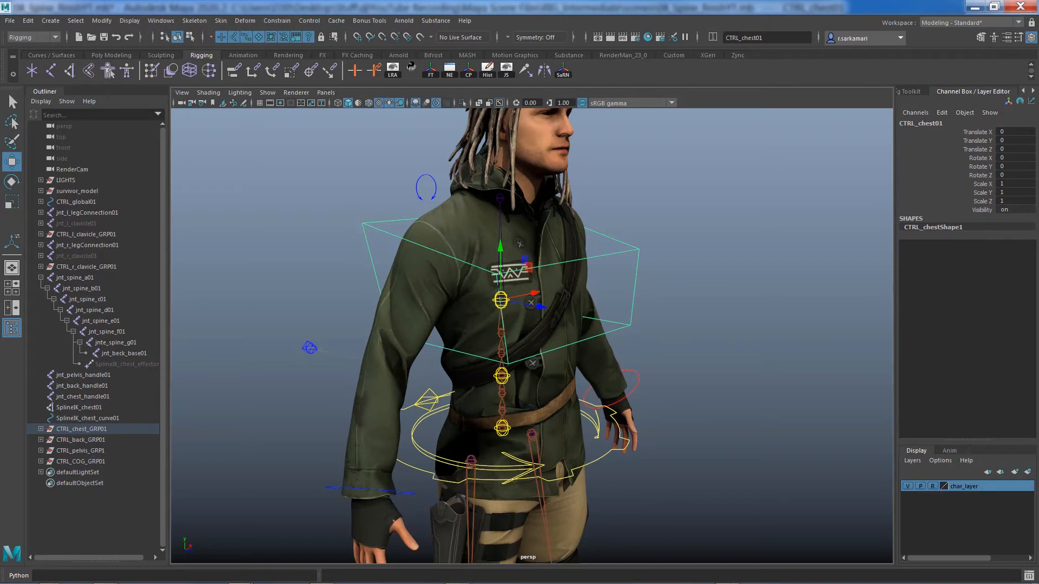
# Parent CTRL_pelvis_GRP1 under the pelvis handle joint jnt_pelvis_handle01.
pyautogui.click(84, 451)
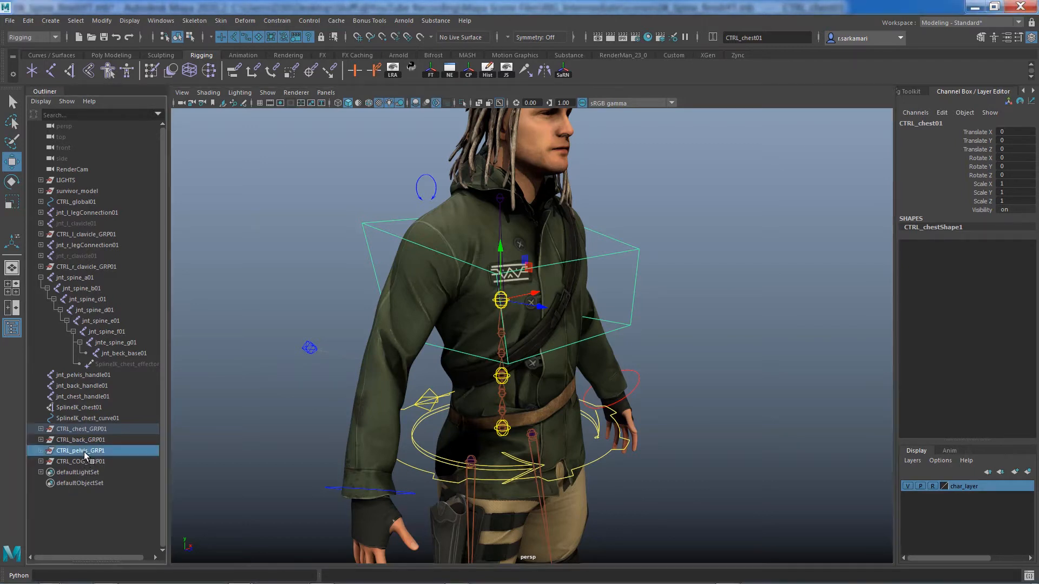
pyautogui.keyDown('alt'); pyautogui.moveTo(338, 403); pyautogui.dragTo(351, 353, button='middle'); pyautogui.keyUp('alt')
pyautogui.keyDown('alt'); pyautogui.moveTo(547, 373); pyautogui.dragTo(632, 372, button='right'); pyautogui.keyUp('alt')
pyautogui.keyDown('alt'); pyautogui.moveTo(603, 352); pyautogui.dragTo(620, 308, button='middle'); pyautogui.keyUp('alt')
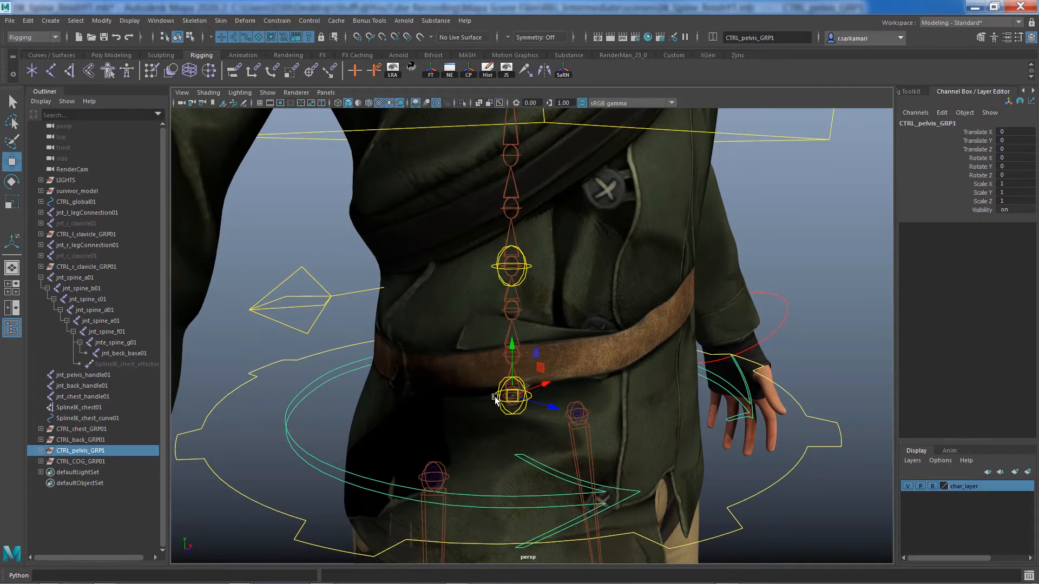
pyautogui.keyDown('shift'); pyautogui.click(495, 399); pyautogui.keyUp('shift')
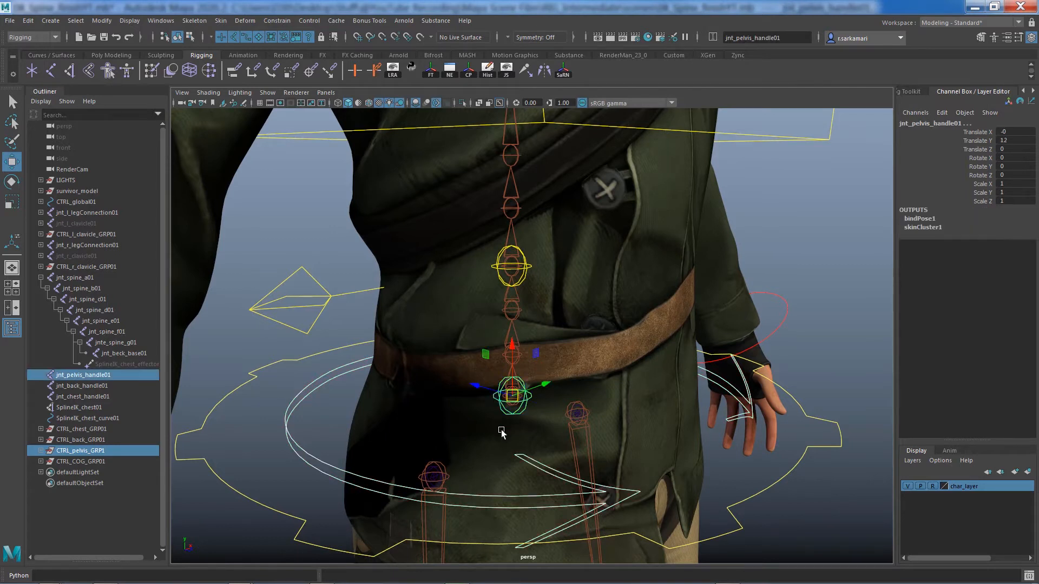
pyautogui.press('p')
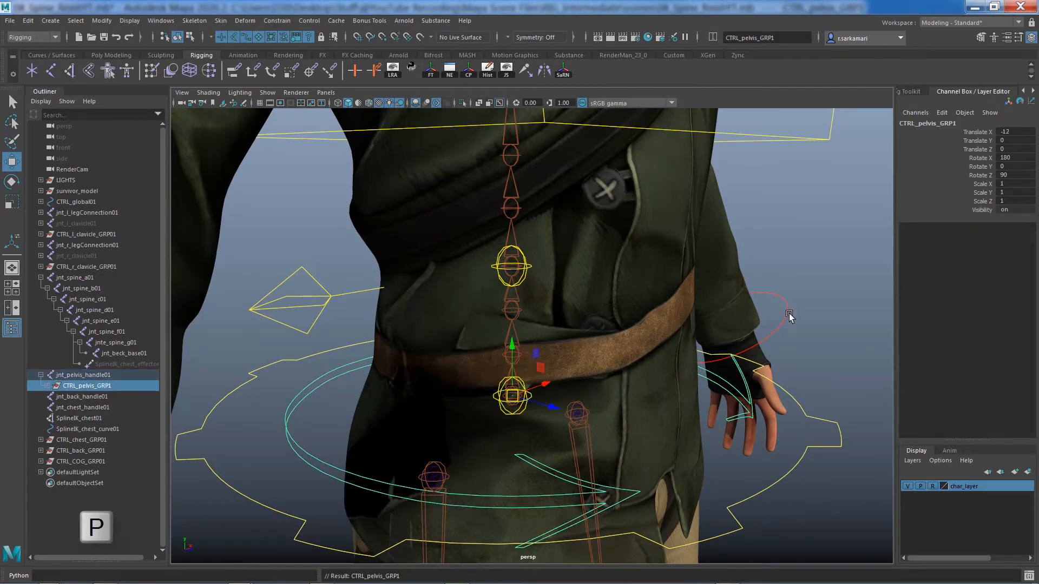
# Freeze the rotation of CTRL_pelvis_GRP1 so that its X, Y and Z rotations are zero.
pyautogui.moveTo(1009, 156); pyautogui.dragTo(1016, 173)
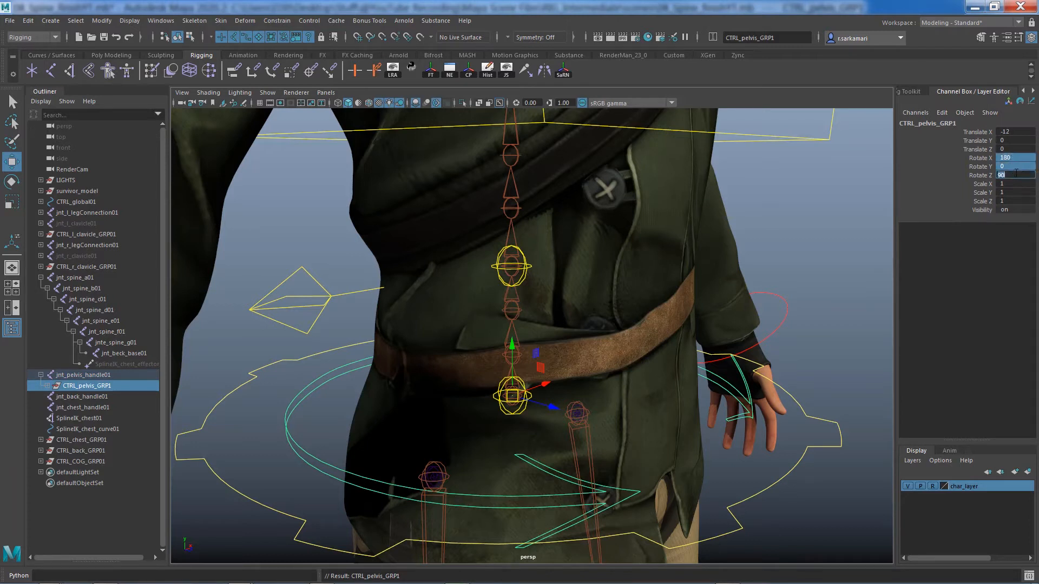
pyautogui.rightClick(989, 164)
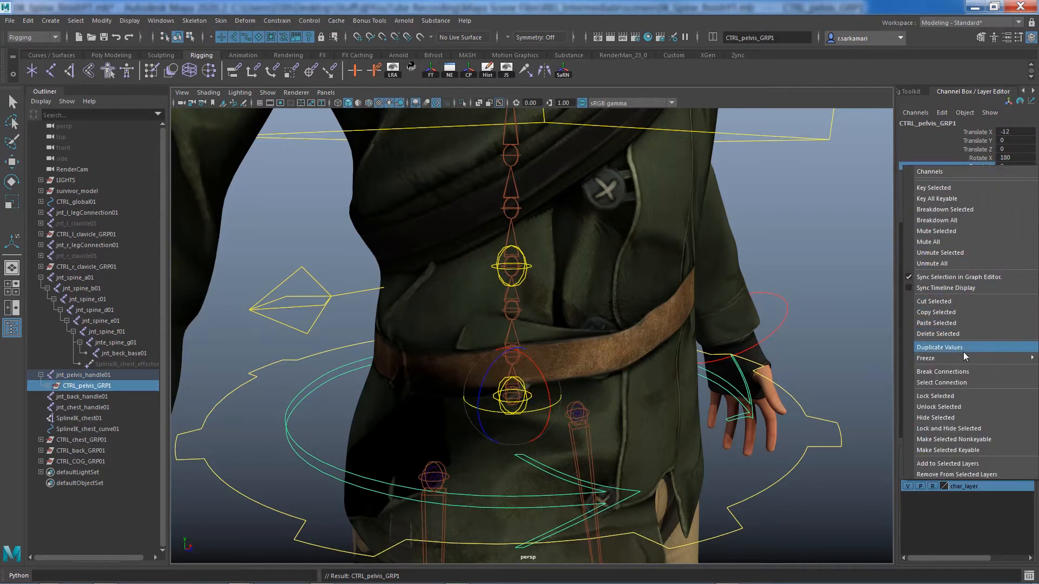
pyautogui.moveTo(964, 358)
pyautogui.click(865, 369)
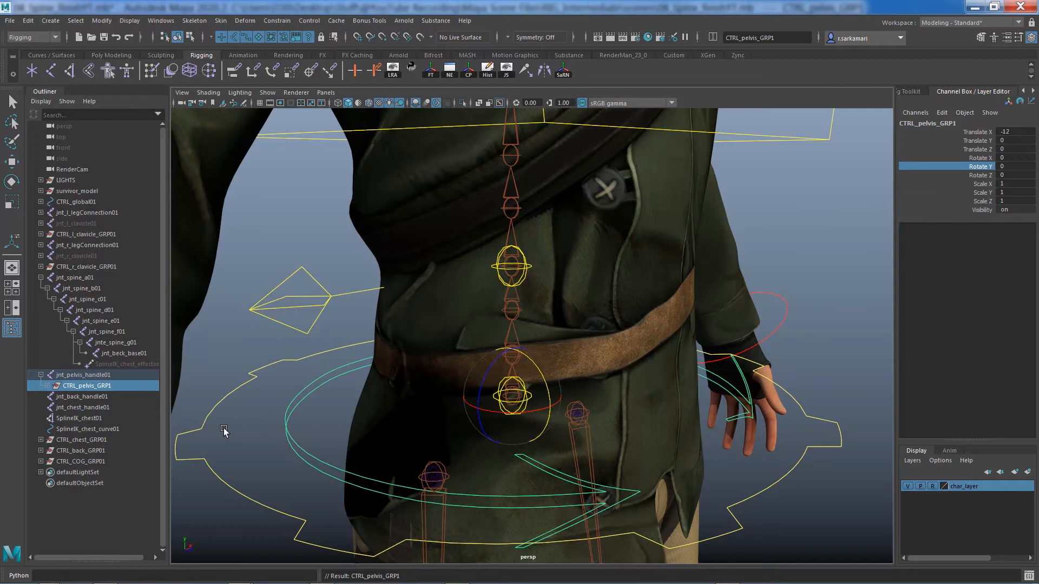
# Parent CTRL_back_GRP01 under the back handle joint jnt_back_handle01.
pyautogui.click(79, 451)
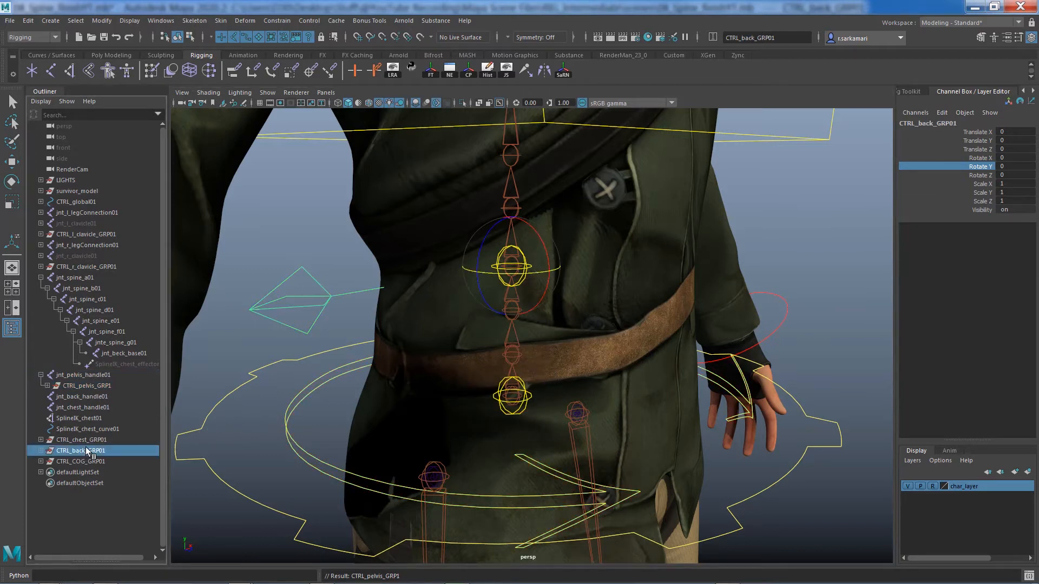
pyautogui.press('w')
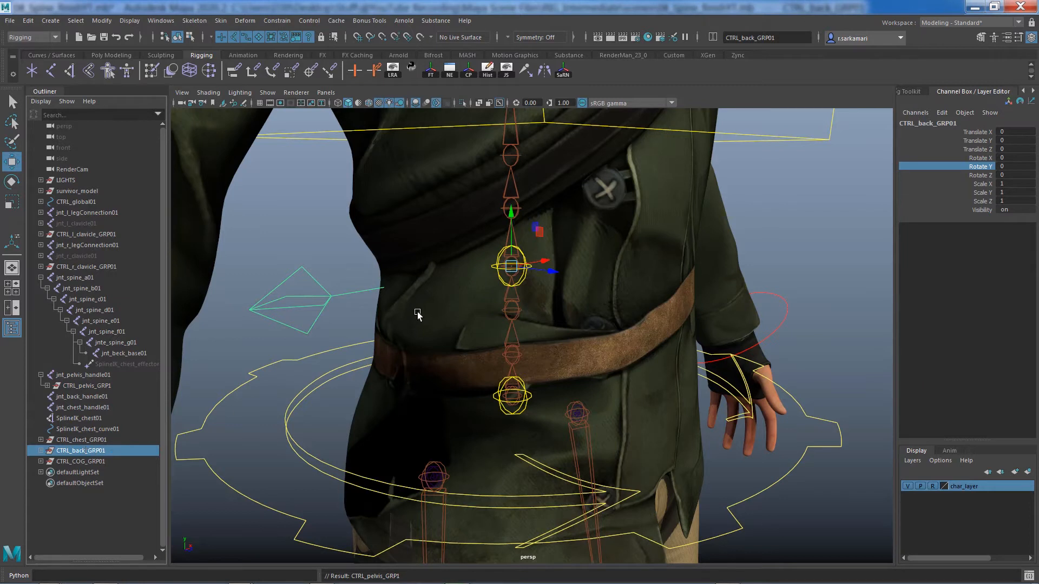
pyautogui.click(502, 281)
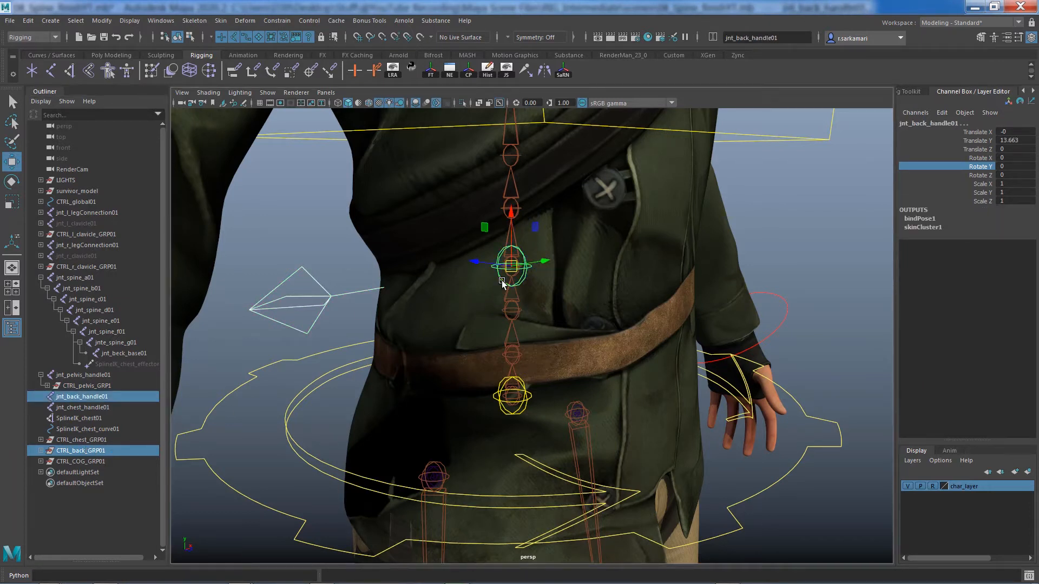
pyautogui.press('p')
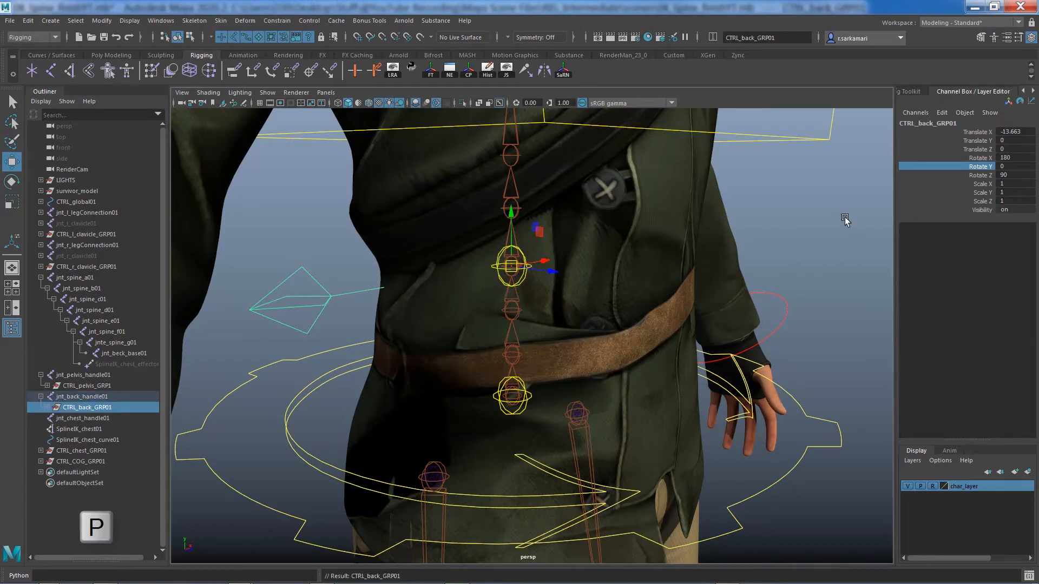
# Freeze the rotation of CTRL_back_GRP01 so that its X, Y and Z rotations are zero.
pyautogui.moveTo(974, 158); pyautogui.dragTo(973, 173)
pyautogui.rightClick(973, 171)
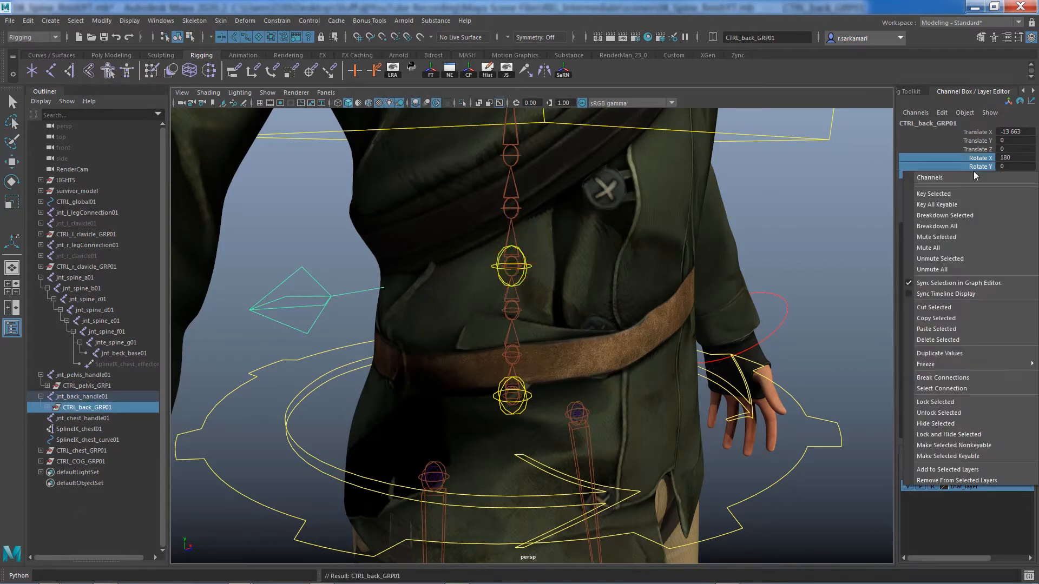
pyautogui.moveTo(925, 364)
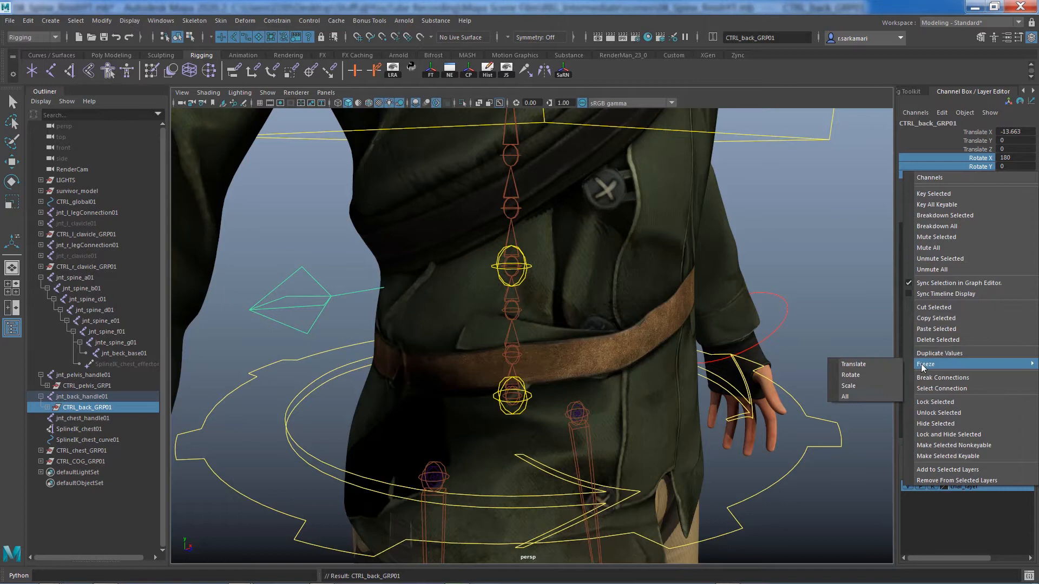
pyautogui.click(872, 372)
# Select the CTRL_back01 curve and check its axis orientation with the Rotate and Move tools.
pyautogui.click(336, 336)
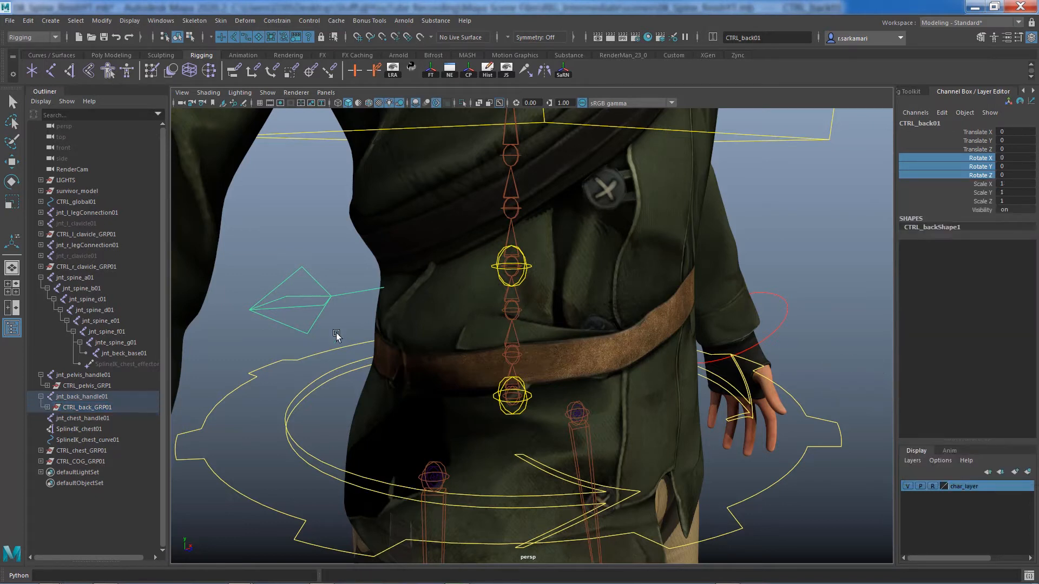
pyautogui.press('e')
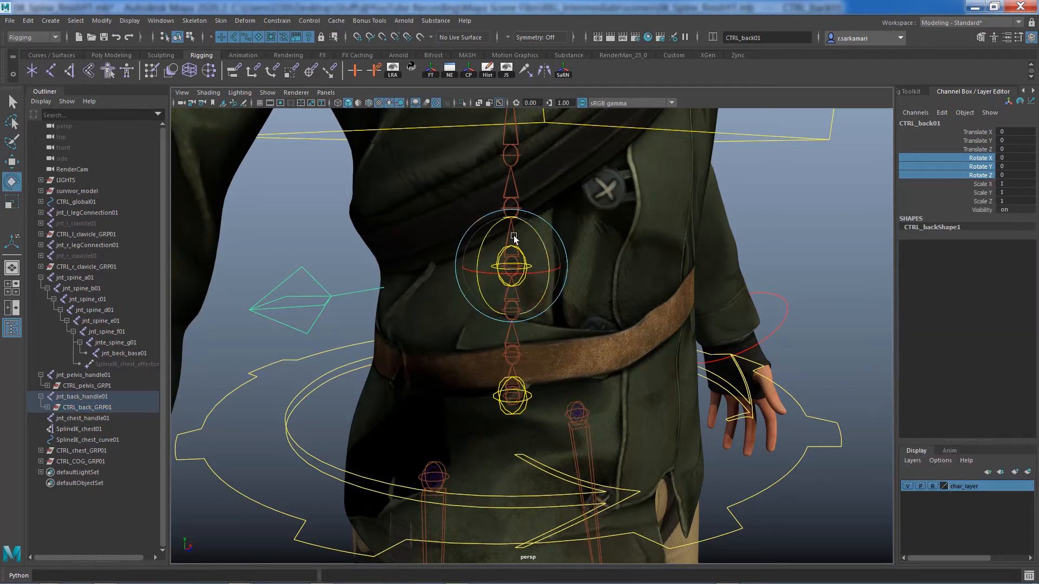
pyautogui.press('w')
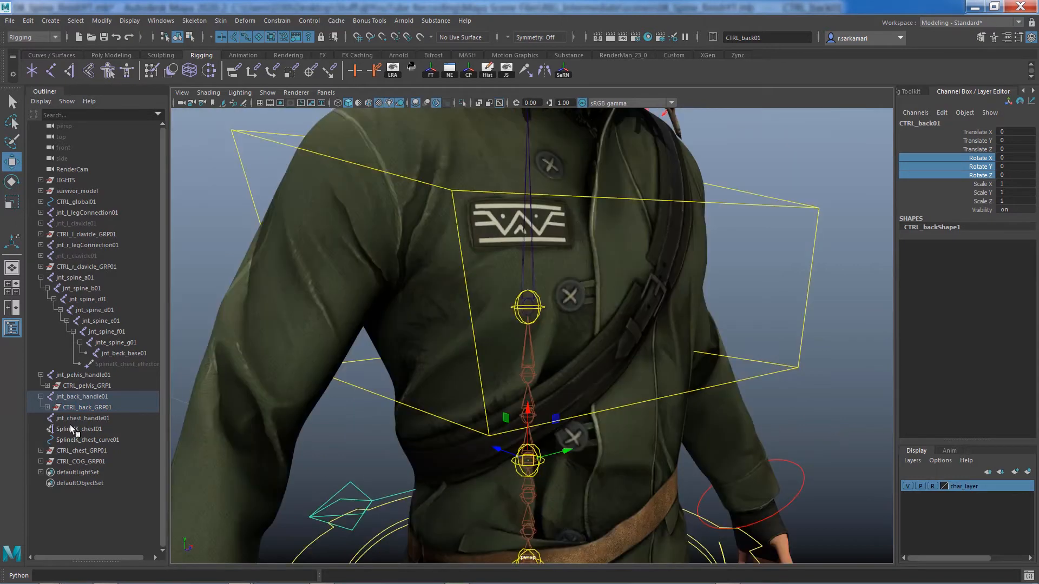
# Parent CTRL_chest_GRP01 under the chest handle joint jnt_chest_handle01.
pyautogui.click(82, 418)
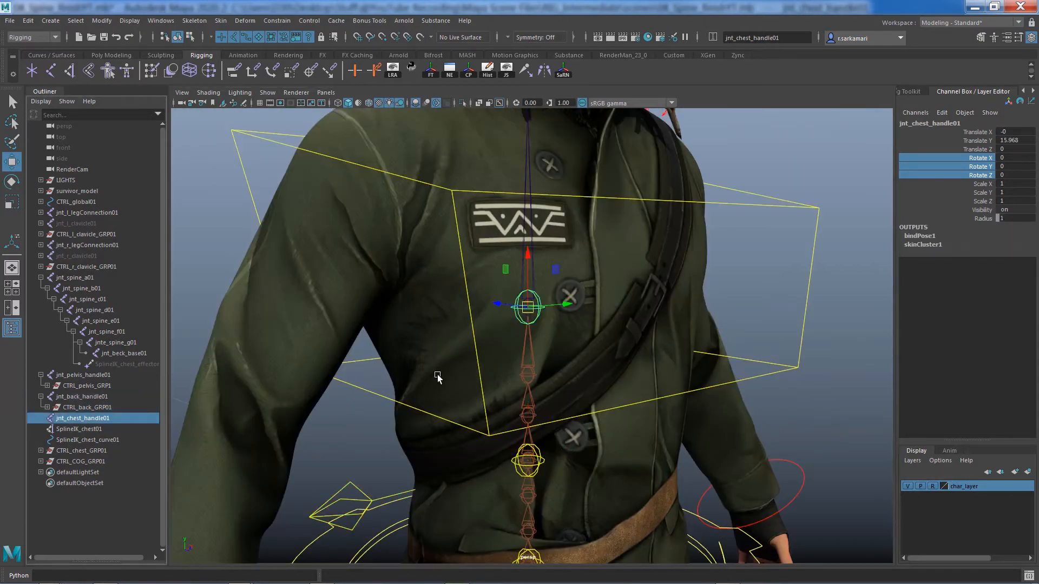
pyautogui.click(74, 451)
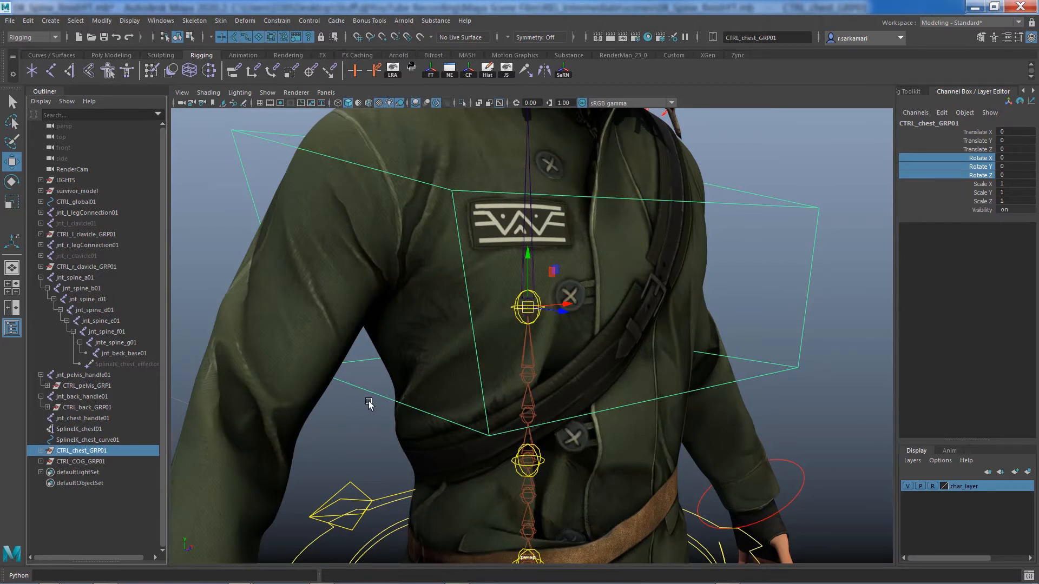
# Parent CTRL_chest_GRP01 under jnt_chest_handle01 and zero its X, Y and Z rotations.
pyautogui.keyDown('shift'); pyautogui.click(520, 298); pyautogui.keyUp('shift')
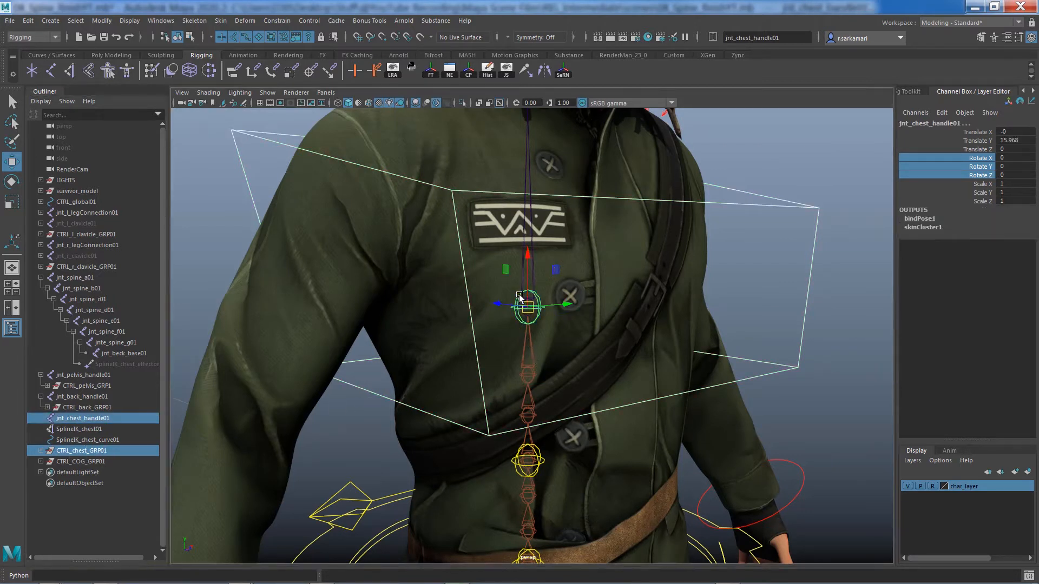
pyautogui.press('p')
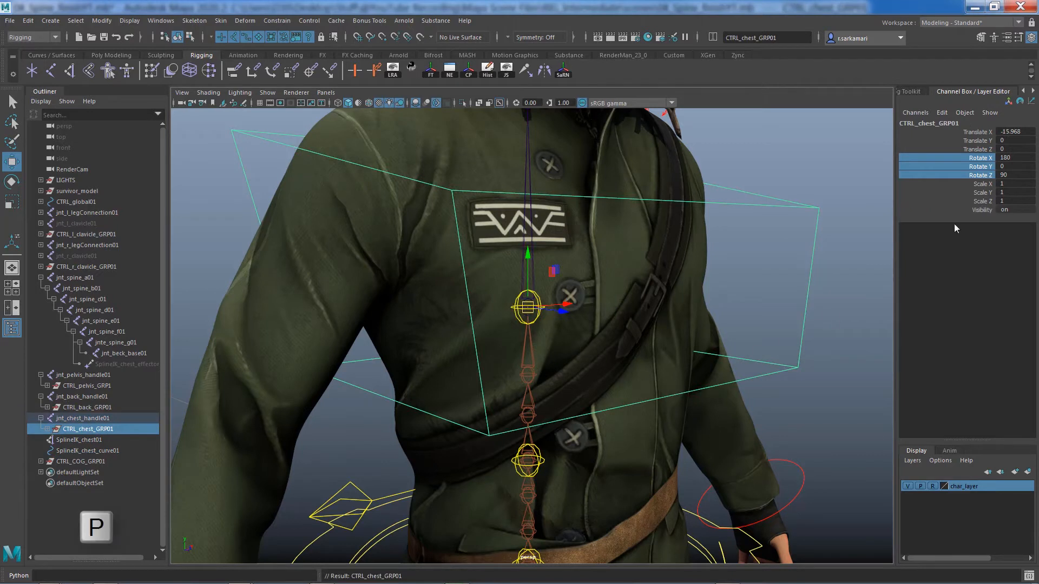
pyautogui.rightClick(980, 165)
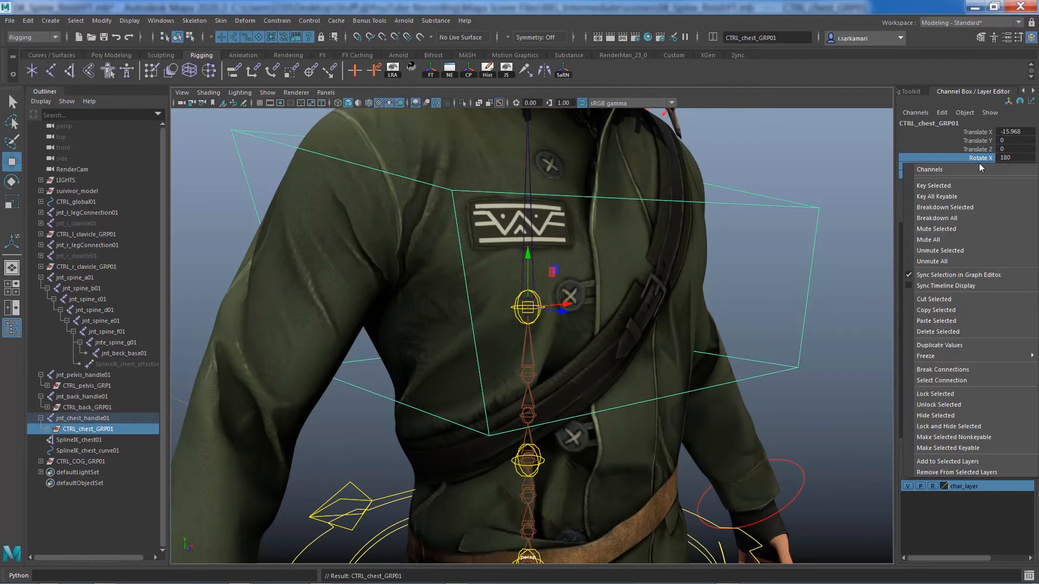
pyautogui.moveTo(938, 359)
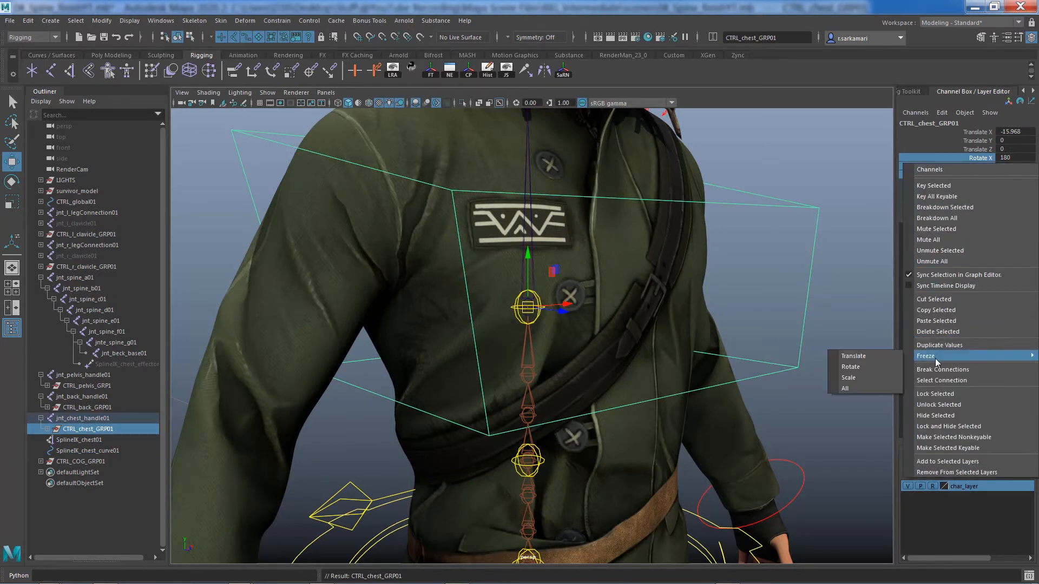
pyautogui.click(866, 368)
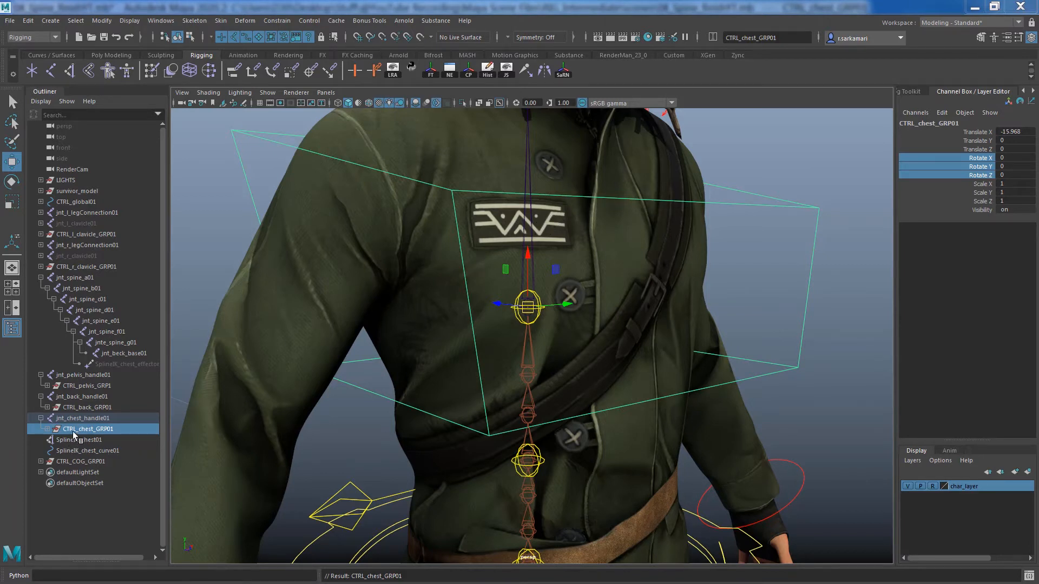
# Unparent CTRL_chest_GRP01, CTRL_back_GRP01 and CTRL_pelvis_GRP1 from their handle joints to the scene's root level.
pyautogui.hotkey('shift', 'p')
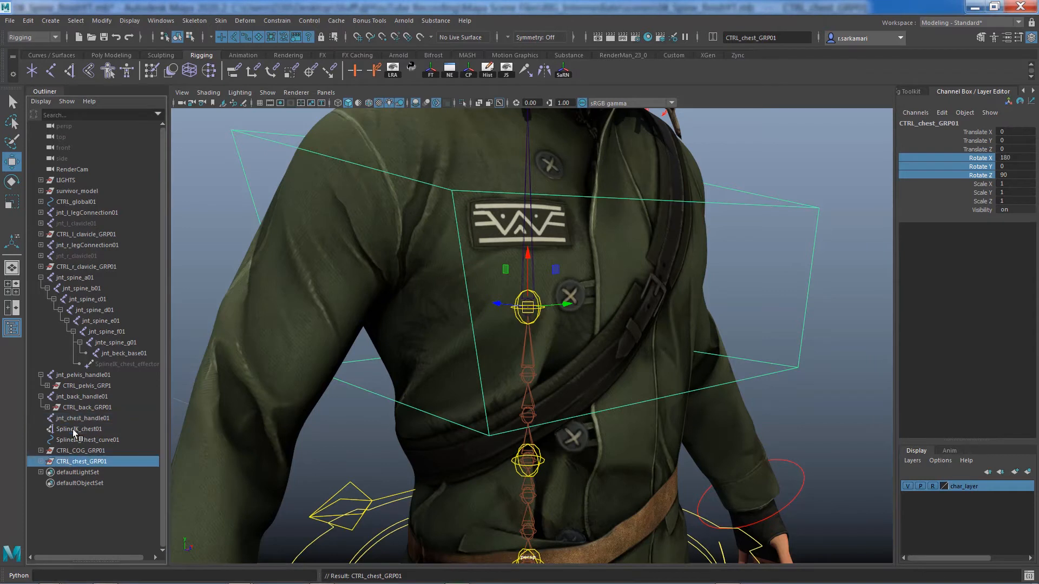
pyautogui.click(64, 407)
pyautogui.hotkey('shift', 'p')
pyautogui.click(67, 386)
pyautogui.hotkey('shift', 'p')
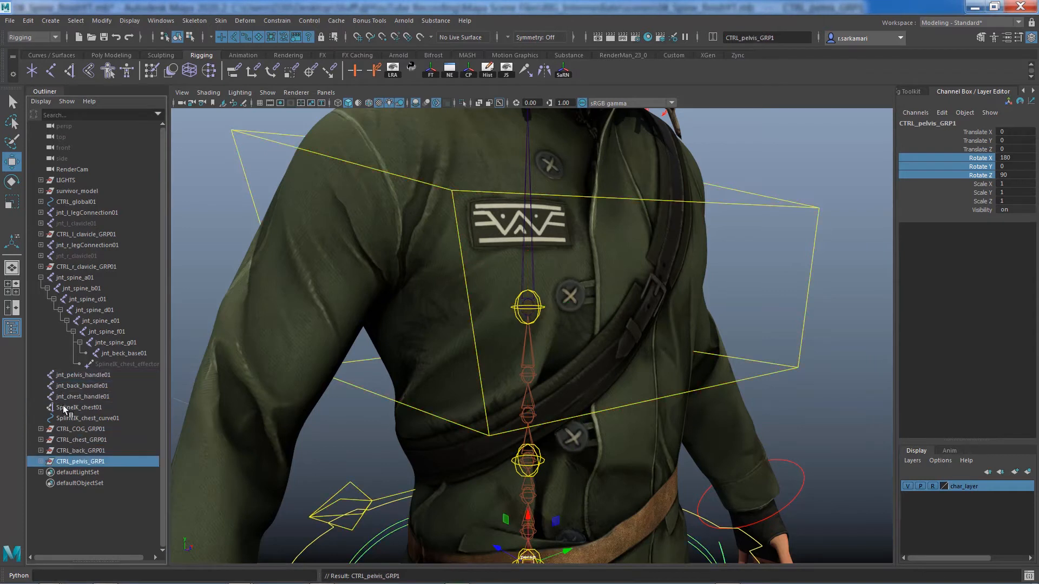
pyautogui.moveTo(85, 464); pyautogui.dragTo(134, 460)
pyautogui.scroll(-4, 446, 427)
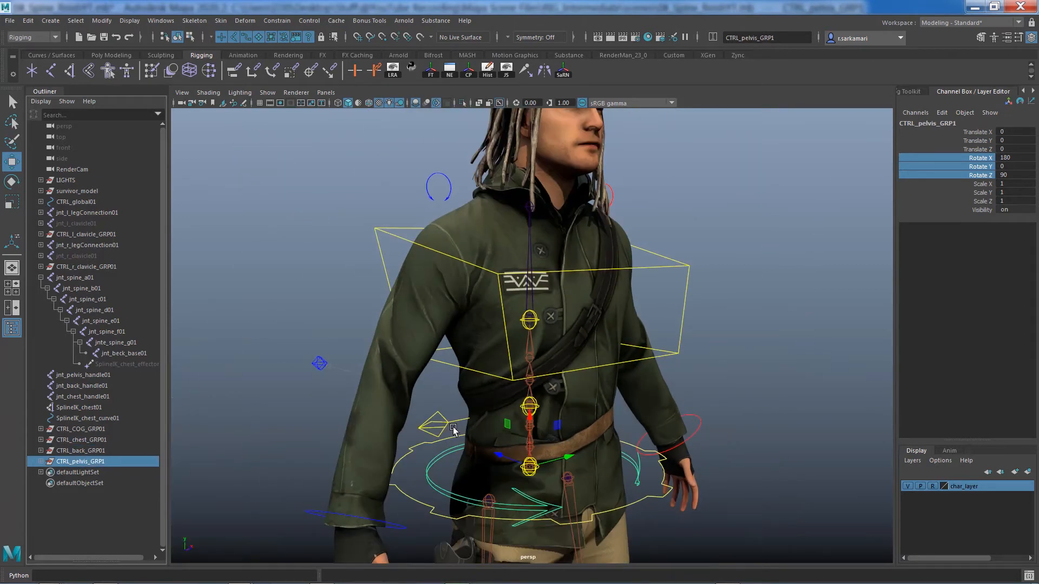
pyautogui.keyDown('alt'); pyautogui.moveTo(453, 429); pyautogui.dragTo(408, 368, button='middle'); pyautogui.keyUp('alt')
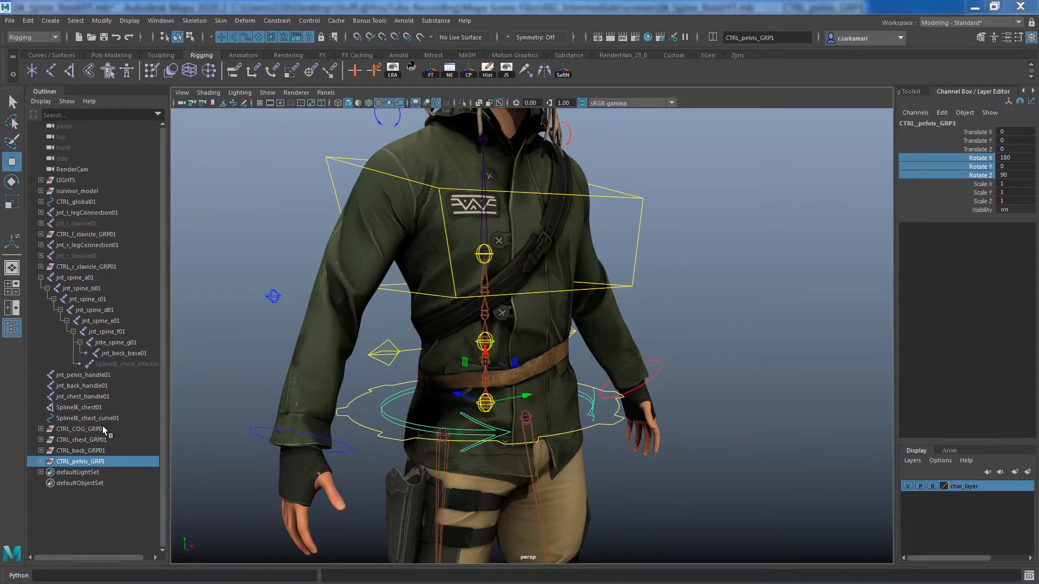
# Parent jnt_pelvis_handle01 under the CTRL_pelvis01 control curve.
pyautogui.click(72, 376)
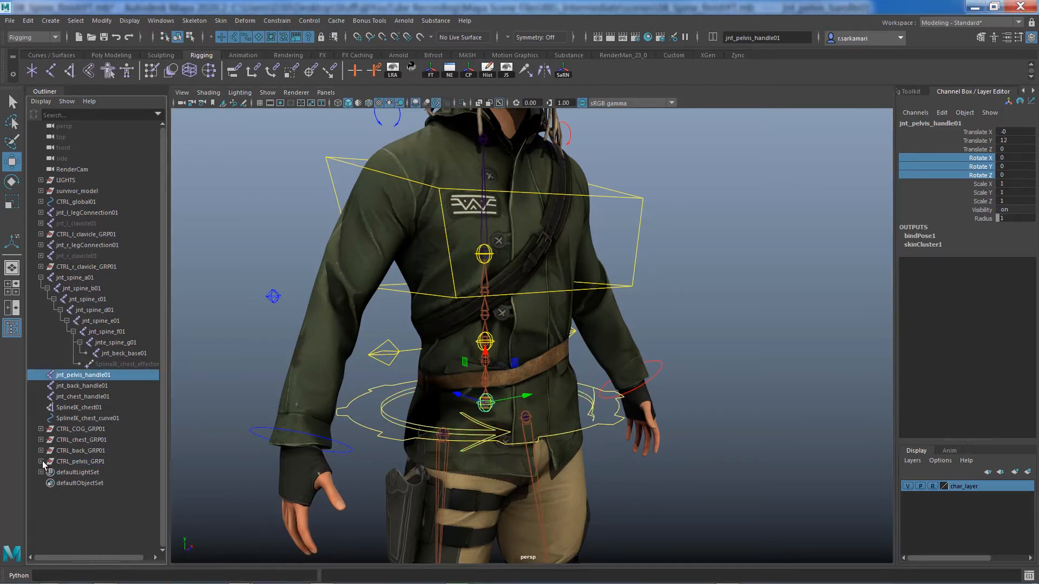
pyautogui.click(385, 414)
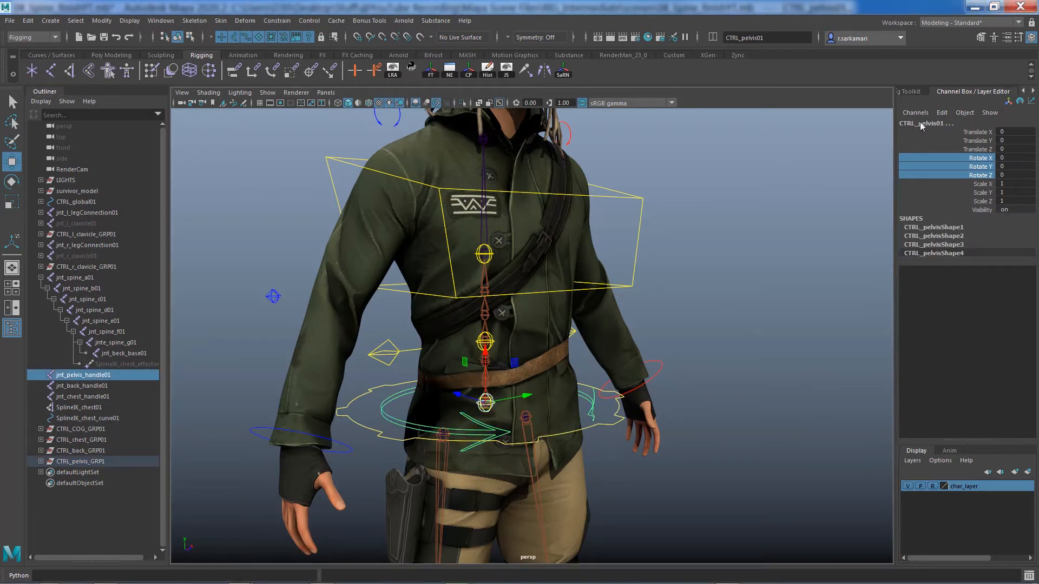
pyautogui.press('p')
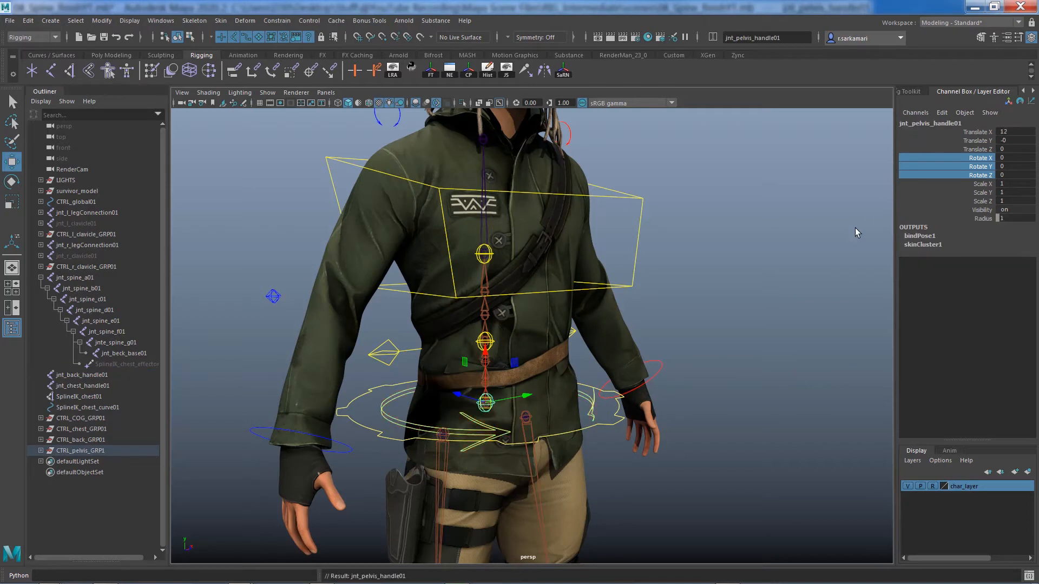
# Parent jnt_back_handle01 under the CTRL_back01 control curve.
pyautogui.click(79, 376)
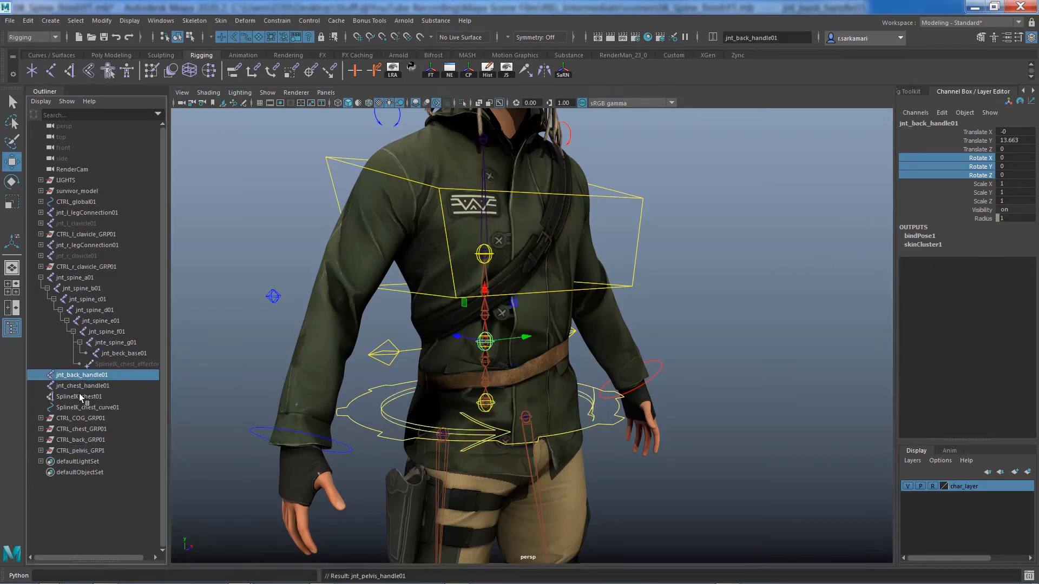
pyautogui.click(385, 347)
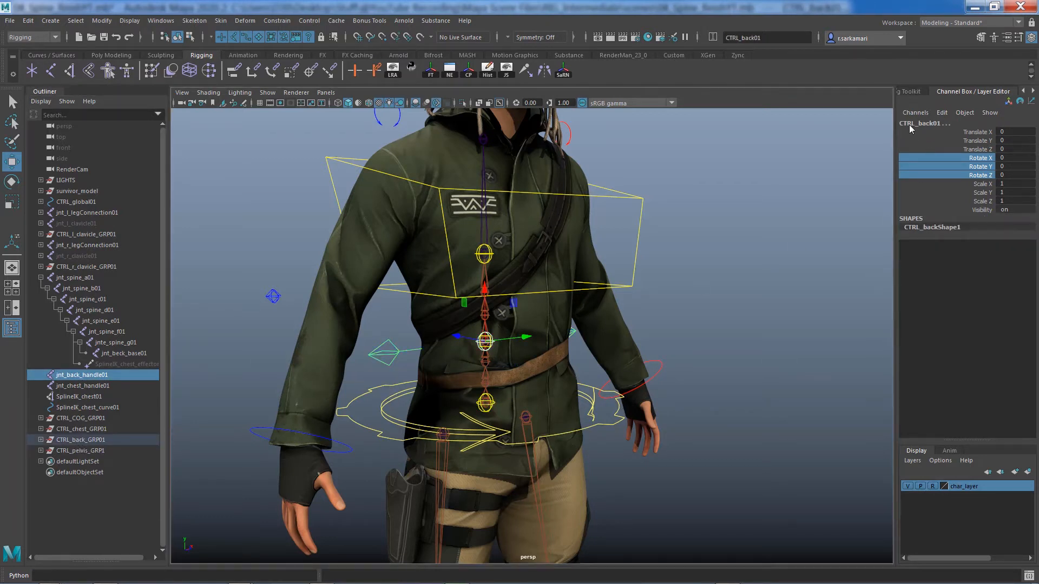
pyautogui.press('p')
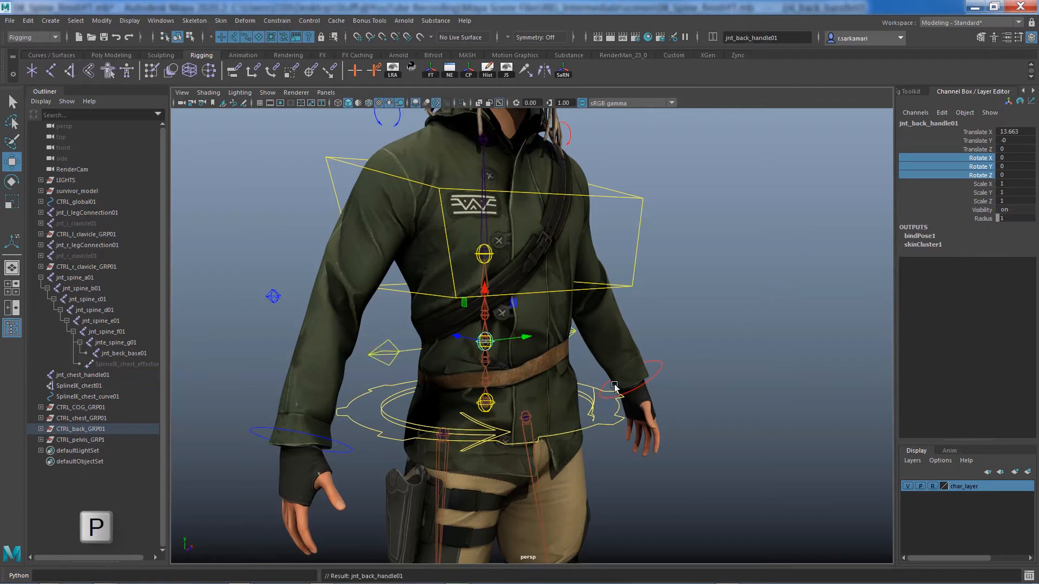
# Parent jnt_chest_handle01 under the CTRL_chest01 control curve.
pyautogui.click(79, 376)
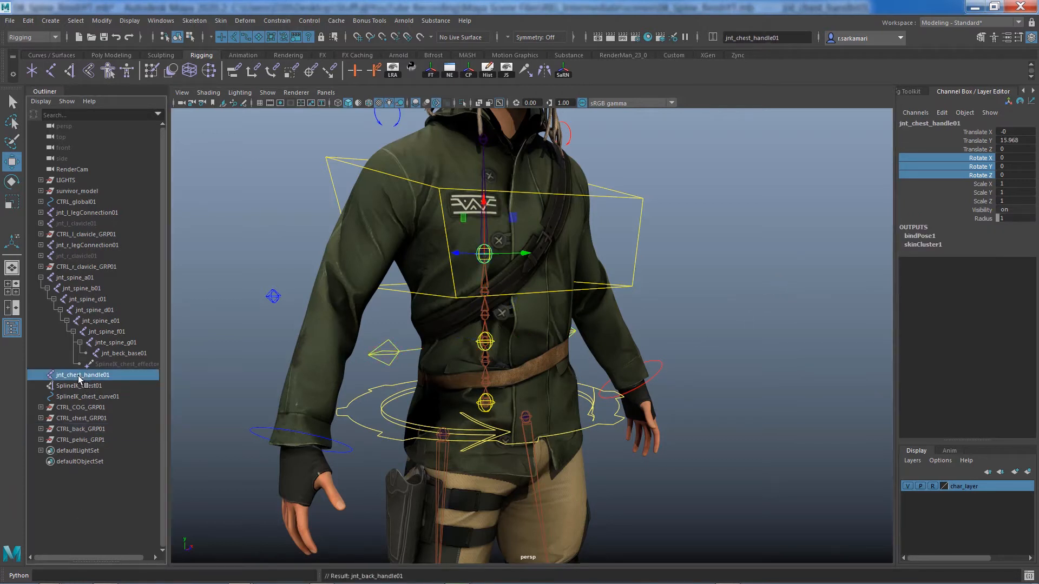
pyautogui.keyDown('shift'); pyautogui.click(394, 285); pyautogui.keyUp('shift')
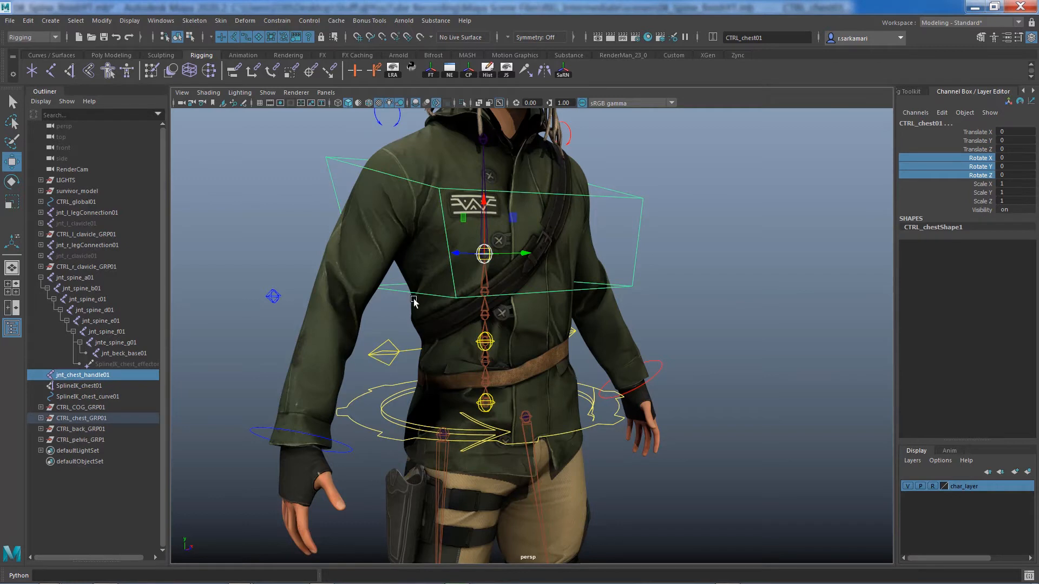
pyautogui.press('p')
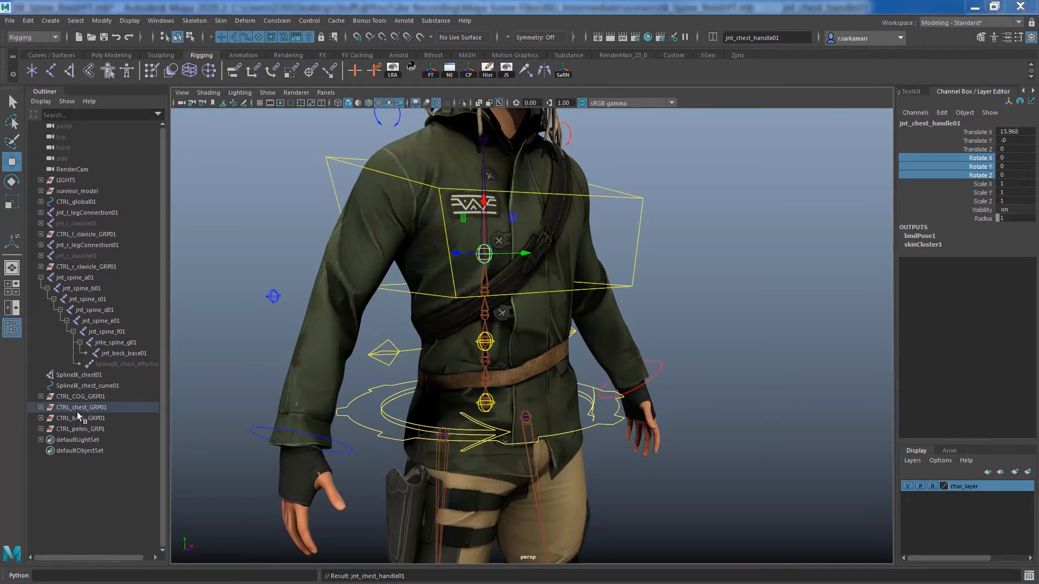
# Parent CTRL_chest_GRP01, CTRL_back_GRP01 and CTRL_pelvis_GRP1 under the CTRL_COG01 control.
pyautogui.moveTo(63, 407); pyautogui.dragTo(154, 485)
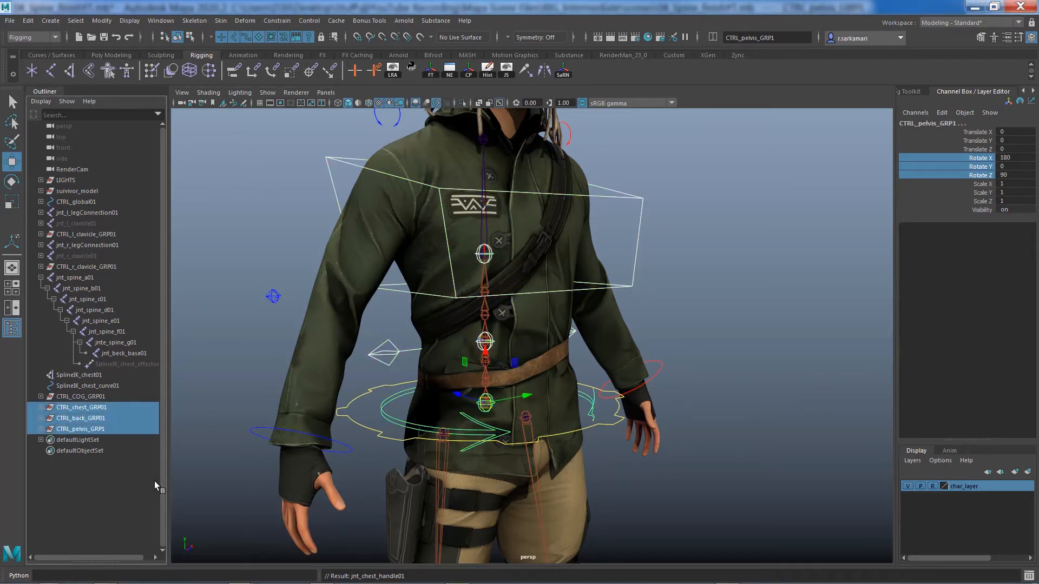
pyautogui.keyDown('shift'); pyautogui.click(357, 420); pyautogui.keyUp('shift')
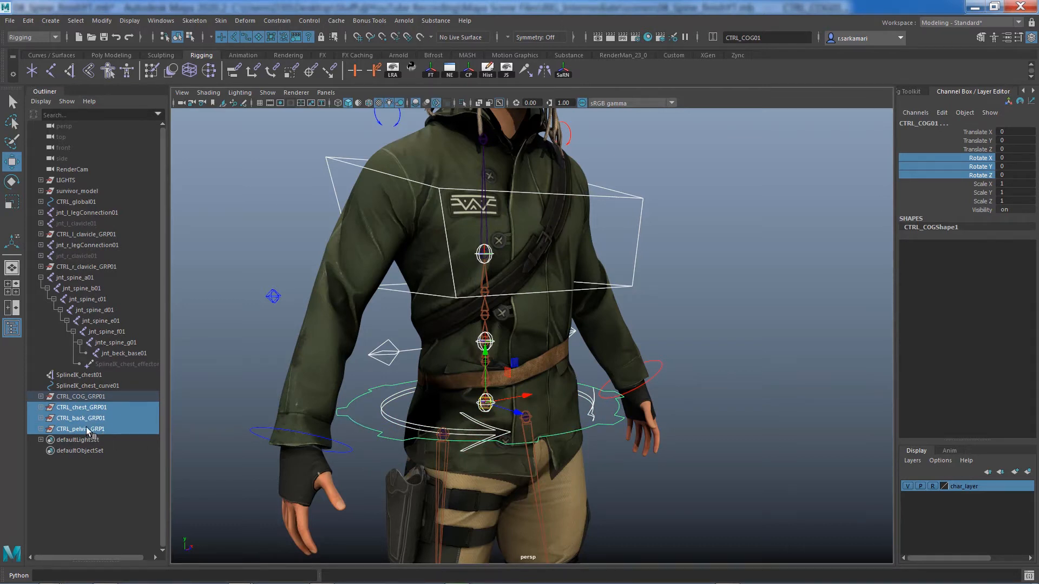
pyautogui.hotkey('ctrl', 'z')
pyautogui.keyDown('shift'); pyautogui.click(359, 398); pyautogui.keyUp('shift')
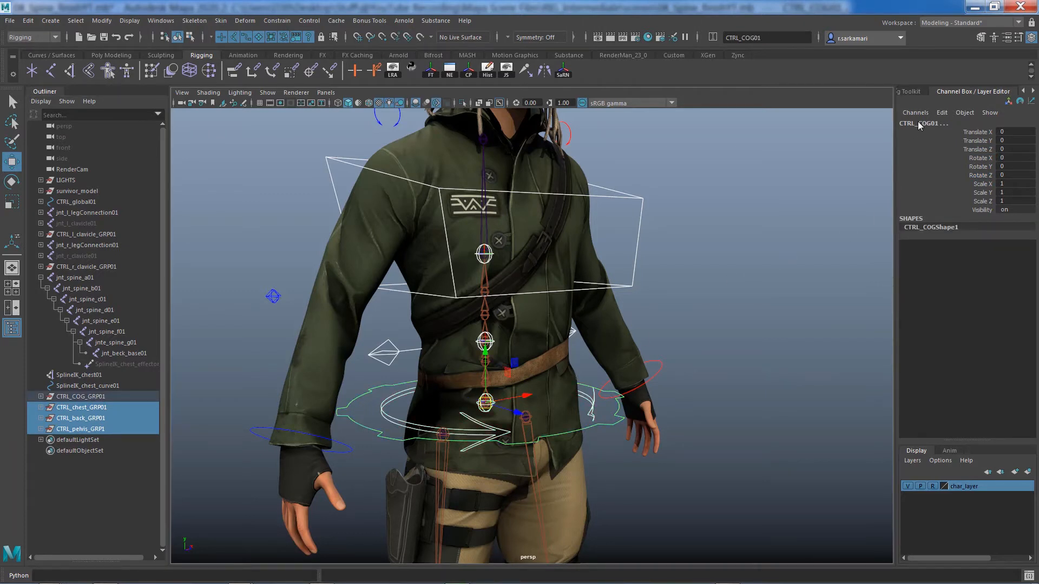
pyautogui.press('p')
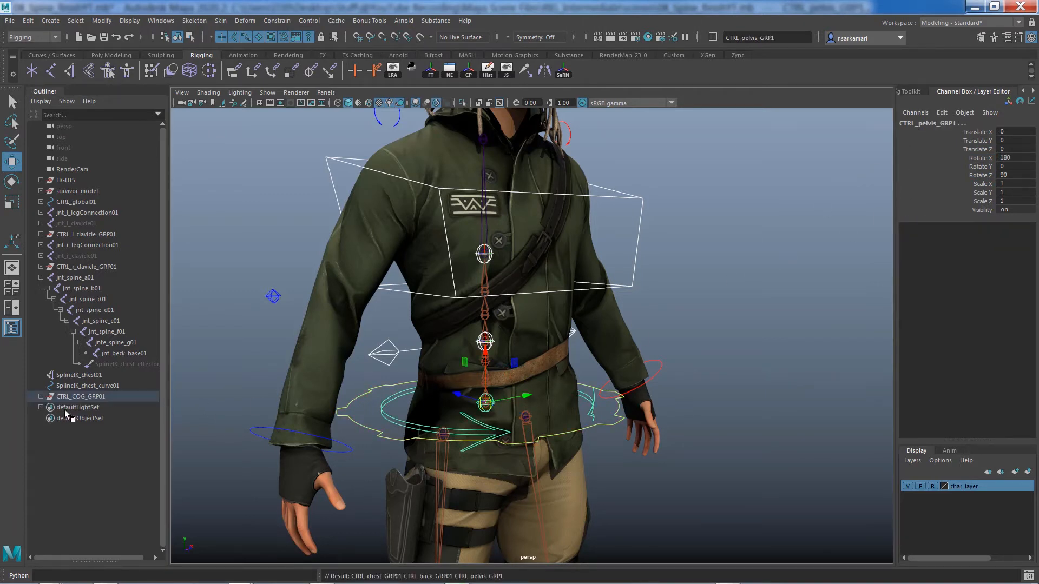
# Inspect the hierarchy under CTRL_COG_GRP01 and test the CTRL_COG01 control by moving it.
pyautogui.press('p')
pyautogui.keyDown('shift'); pyautogui.click(41, 397); pyautogui.keyUp('shift')
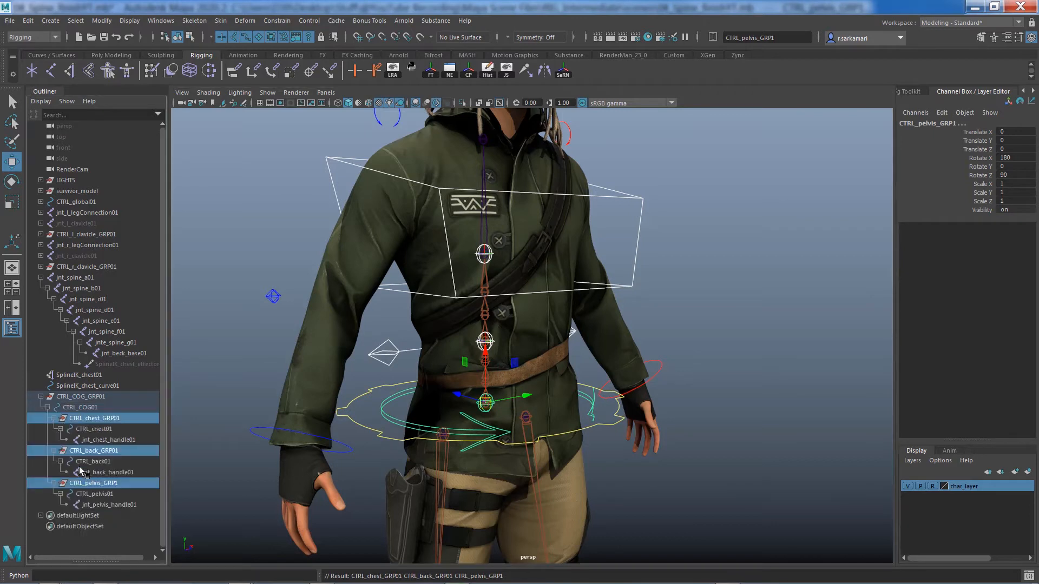
pyautogui.click(53, 418)
pyautogui.click(53, 430)
pyautogui.click(53, 441)
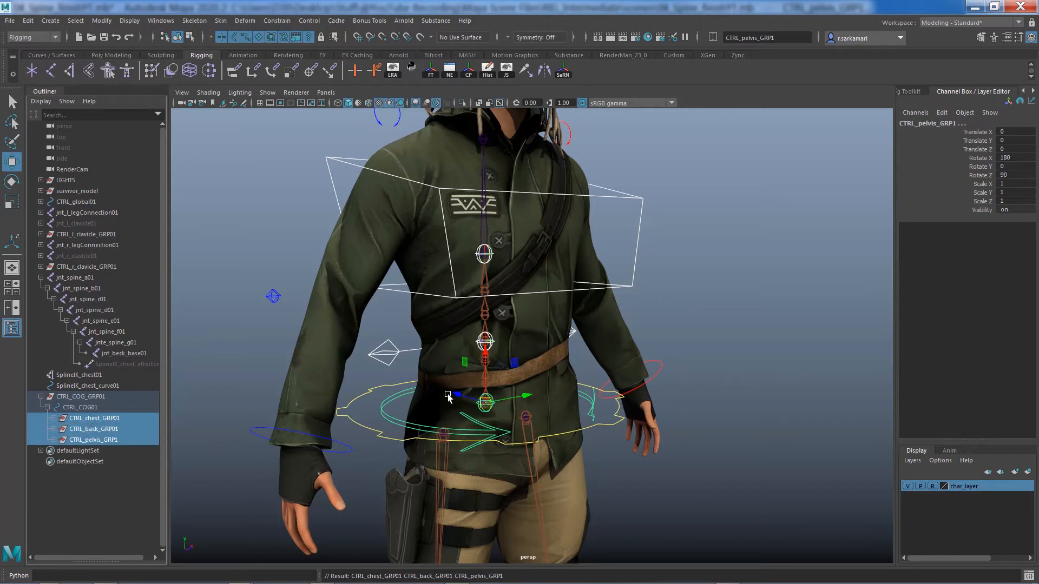
pyautogui.click(351, 416)
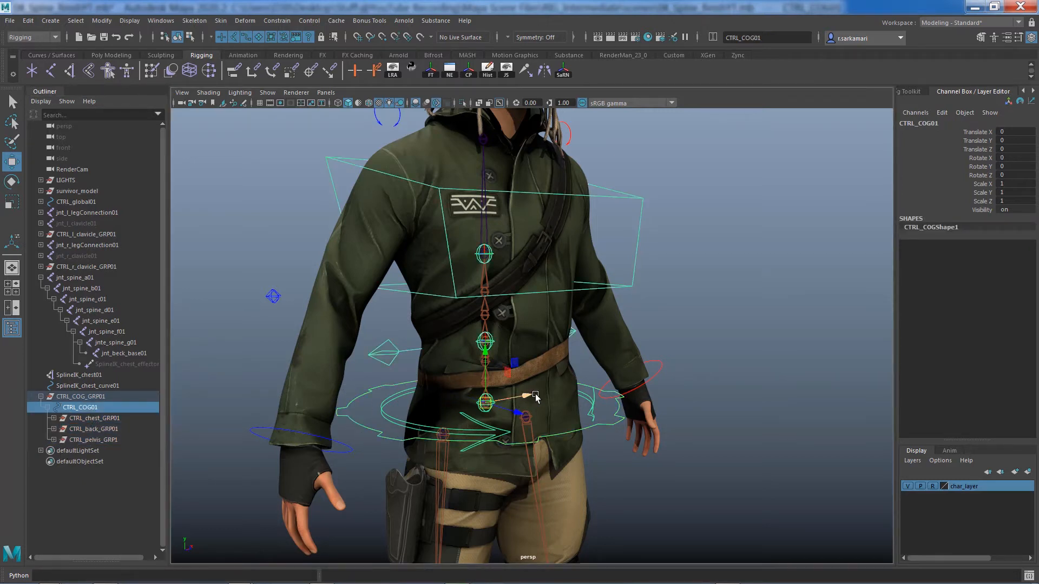
pyautogui.moveTo(517, 398)
pyautogui.mouseDown()
pyautogui.moveTo(492, 399)
pyautogui.moveTo(534, 405)
pyautogui.mouseUp()
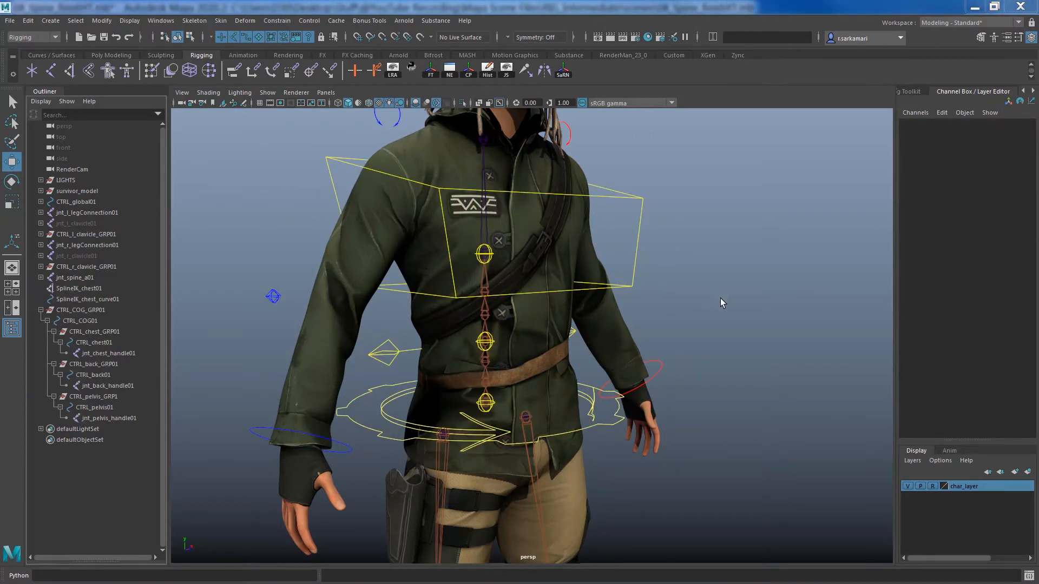
# Test CTRL_pelvis01 by moving it about -0.78 in Y and rotating it about 23.6 degrees in X, and undo both changes.
pyautogui.keyDown('alt'); pyautogui.moveTo(727, 301); pyautogui.dragTo(544, 290, button='right'); pyautogui.keyUp('alt')
pyautogui.keyDown('alt'); pyautogui.moveTo(545, 290); pyautogui.dragTo(542, 302, button='middle'); pyautogui.keyUp('alt')
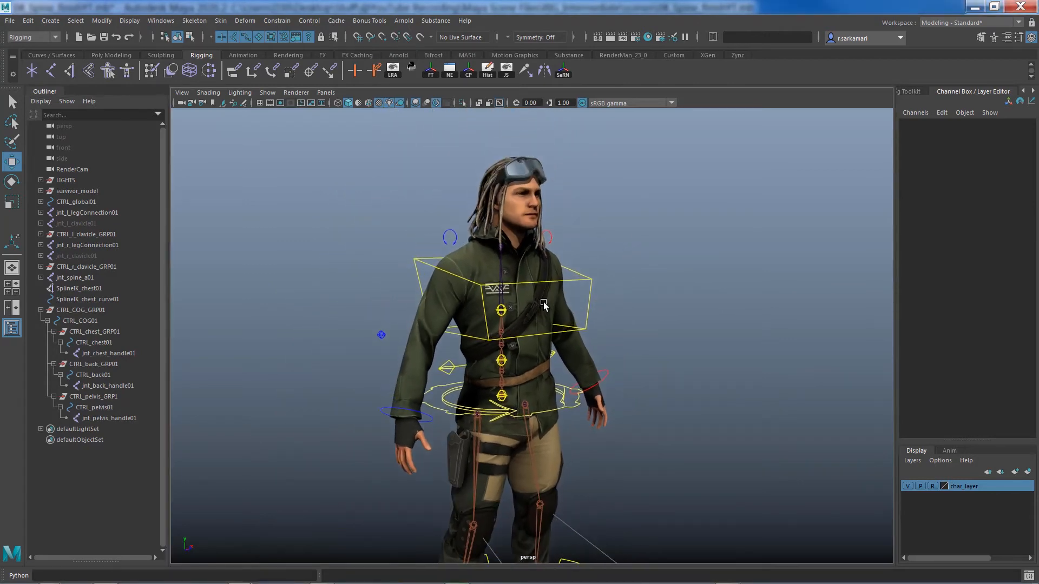
pyautogui.keyDown('alt'); pyautogui.moveTo(542, 302); pyautogui.dragTo(529, 302); pyautogui.keyUp('alt')
pyautogui.keyDown('alt'); pyautogui.moveTo(529, 302); pyautogui.dragTo(530, 271, button='middle'); pyautogui.keyUp('alt')
pyautogui.keyDown('alt'); pyautogui.moveTo(531, 270); pyautogui.dragTo(588, 326, button='right'); pyautogui.keyUp('alt')
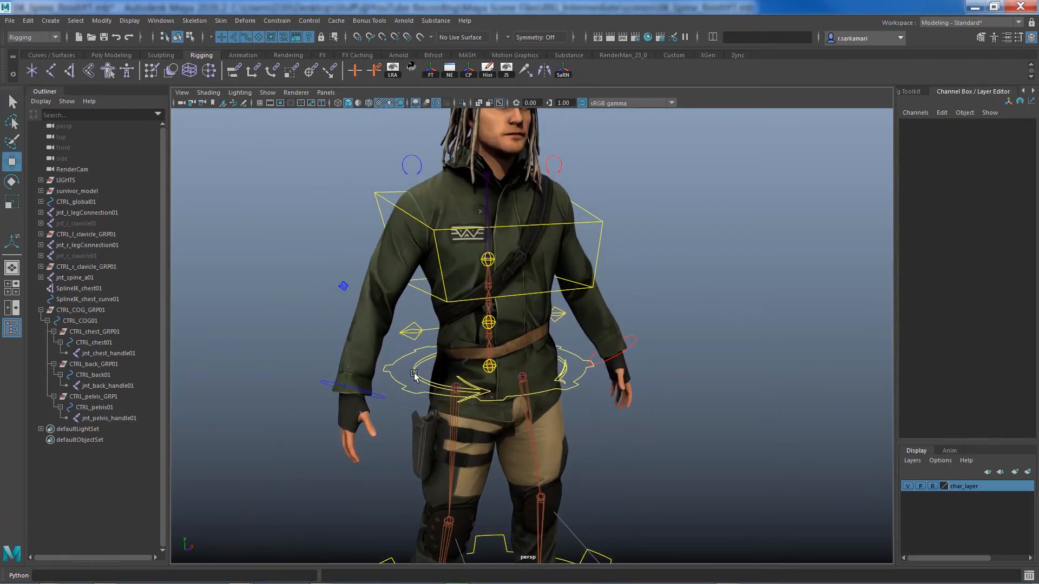
pyautogui.click(416, 368)
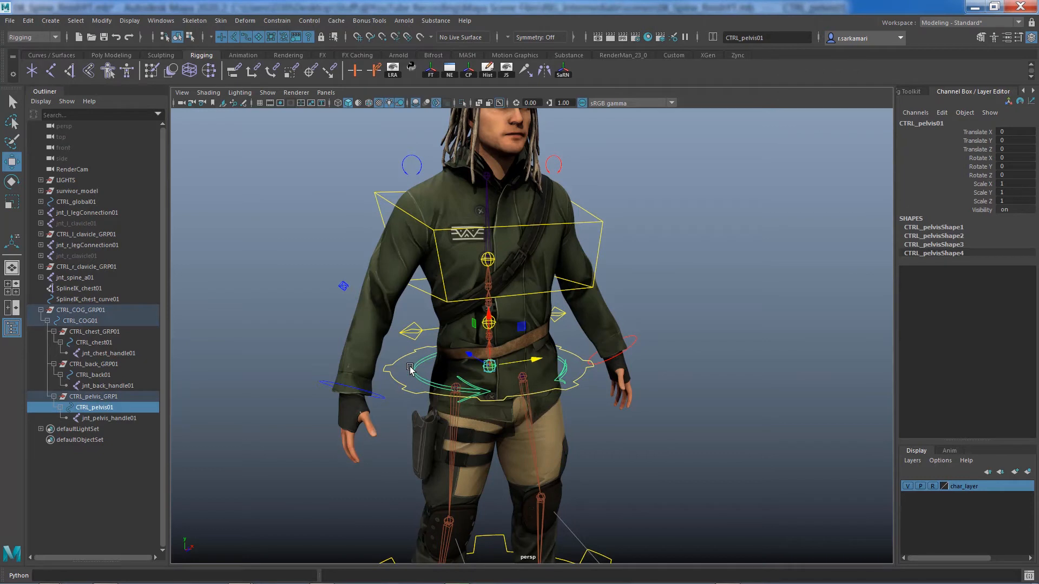
pyautogui.moveTo(539, 359); pyautogui.dragTo(497, 379)
pyautogui.hotkey('ctrl', 's')
pyautogui.press('e')
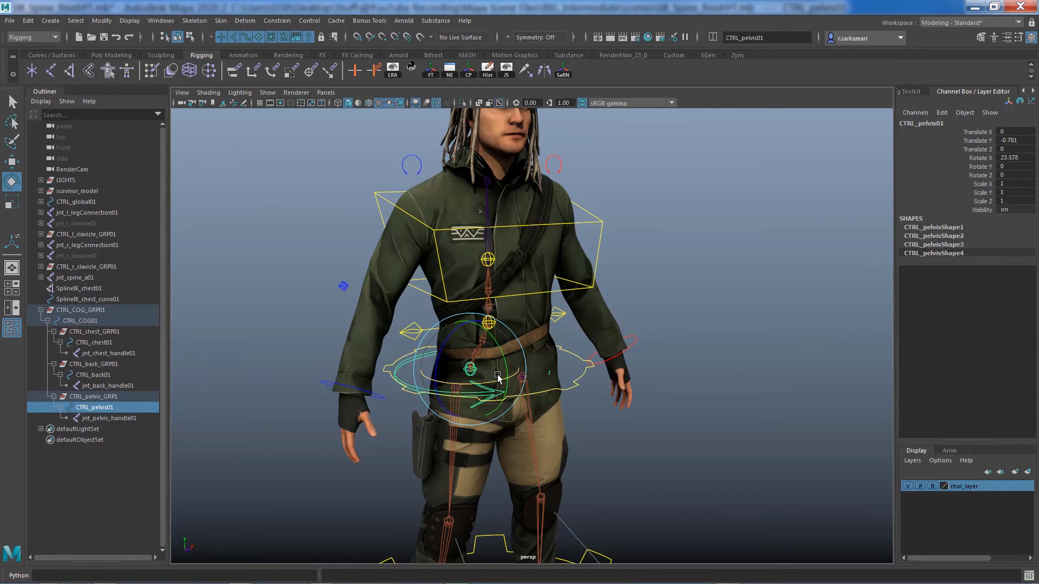
pyautogui.hotkey('ctrl', 'z')
pyautogui.hotkey('ctrl', 'z')
# Test CTRL_back01 by moving it about 0.55 along its Y axis, and undo the move.
pyautogui.click(409, 330)
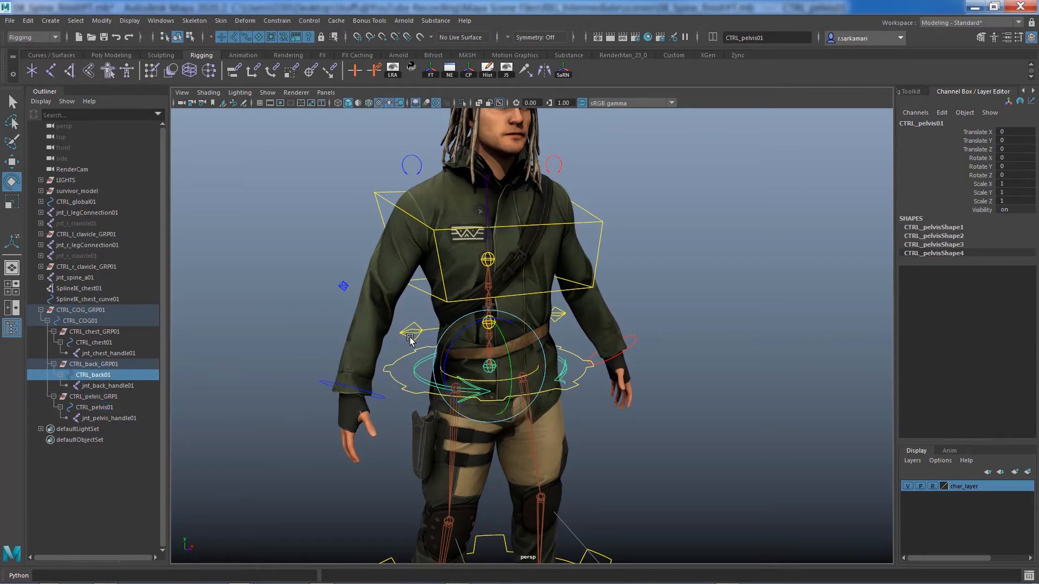
pyautogui.press('w')
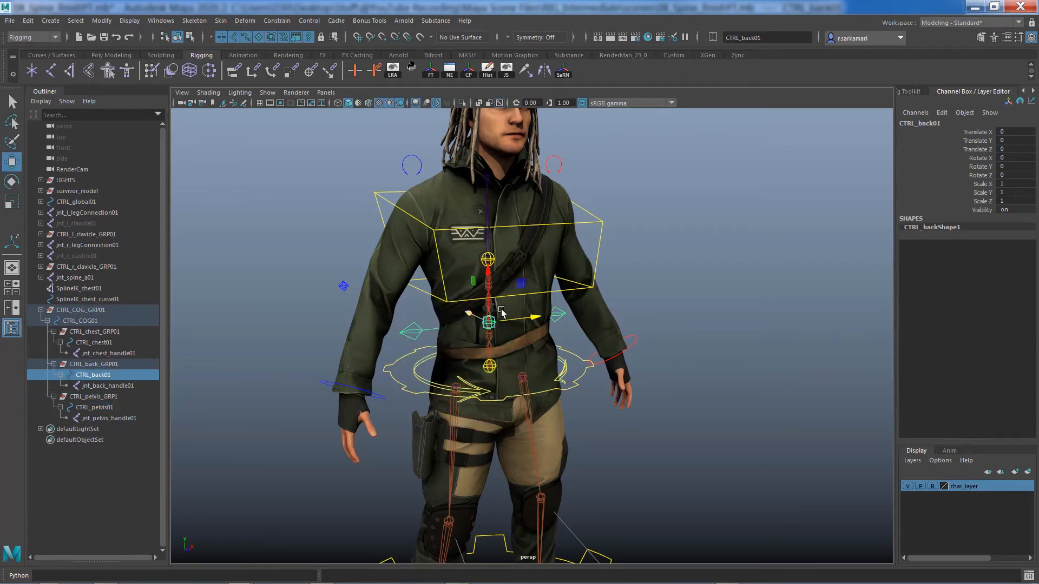
pyautogui.moveTo(535, 317); pyautogui.dragTo(549, 318)
pyautogui.hotkey('ctrl', 'z')
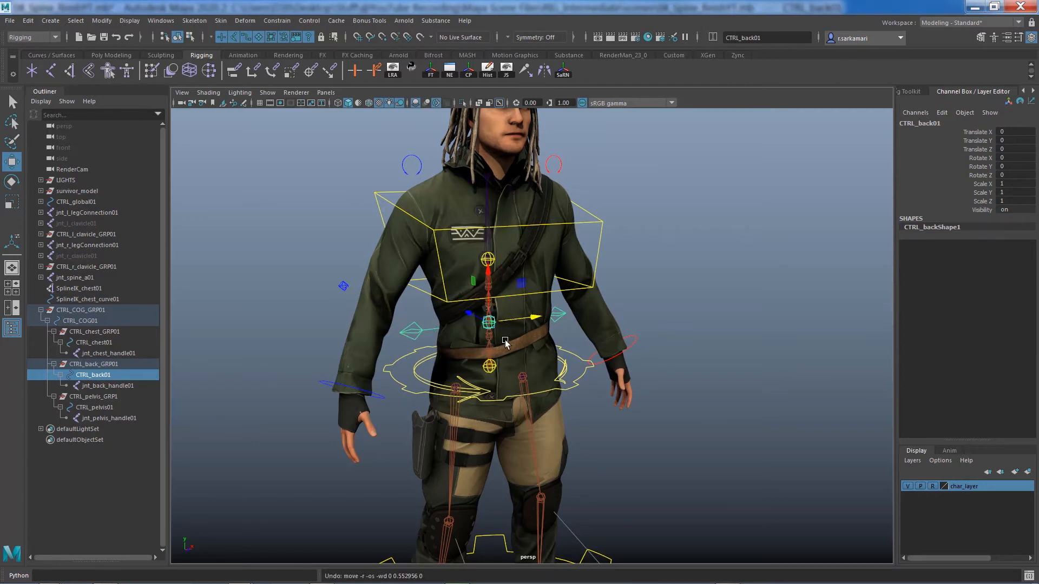
# Test CTRL_chest01 by rotating it about 6.7 degrees in Y, and undo the rotation.
pyautogui.click(375, 198)
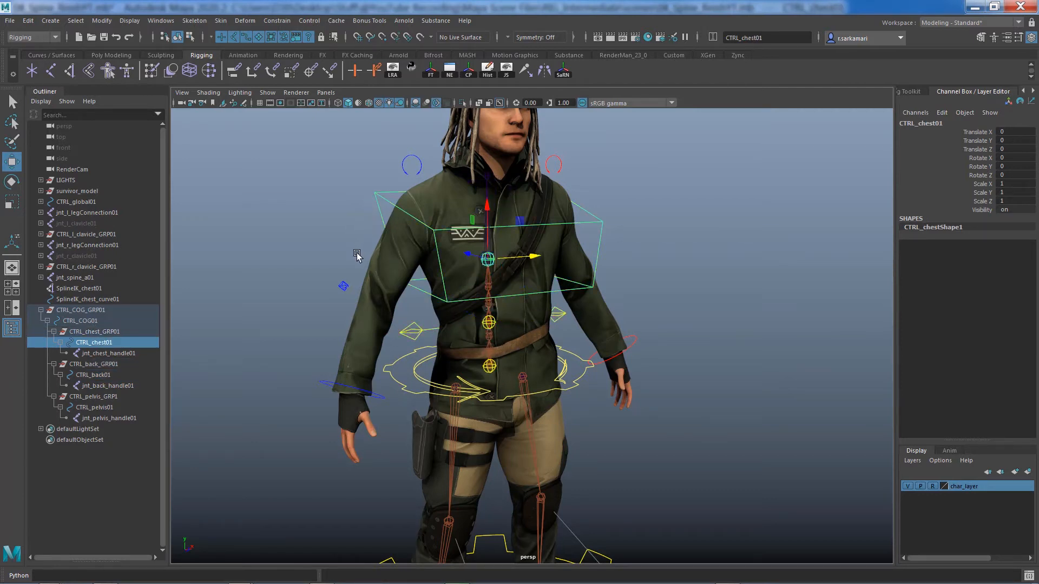
pyautogui.press('e')
pyautogui.moveTo(483, 269)
pyautogui.mouseDown()
pyautogui.moveTo(505, 270)
pyautogui.moveTo(469, 272)
pyautogui.moveTo(510, 249)
pyautogui.moveTo(490, 268)
pyautogui.mouseUp()
pyautogui.hotkey('ctrl', 'z')
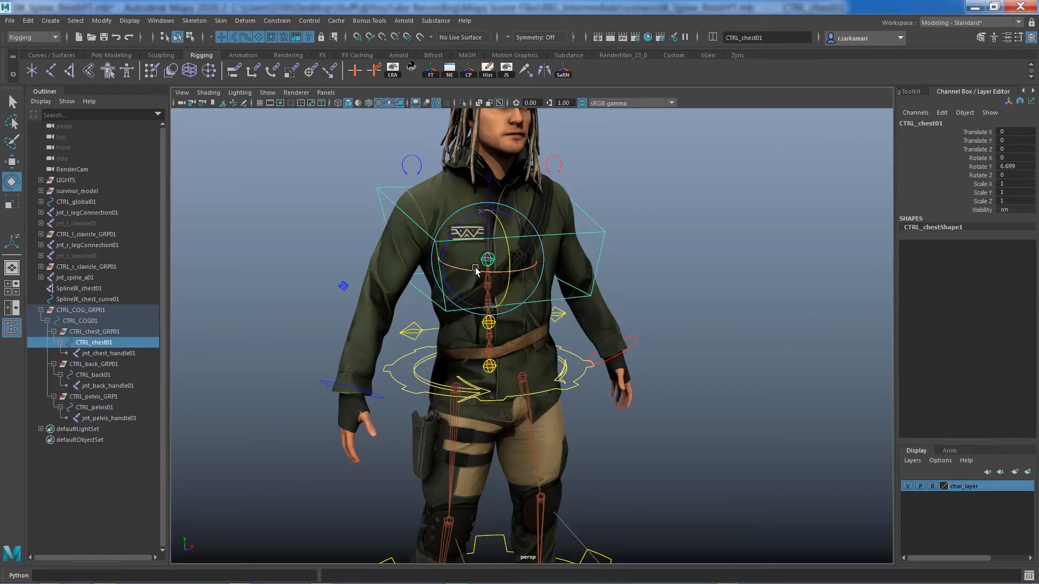
pyautogui.hotkey('ctrl', 'z')
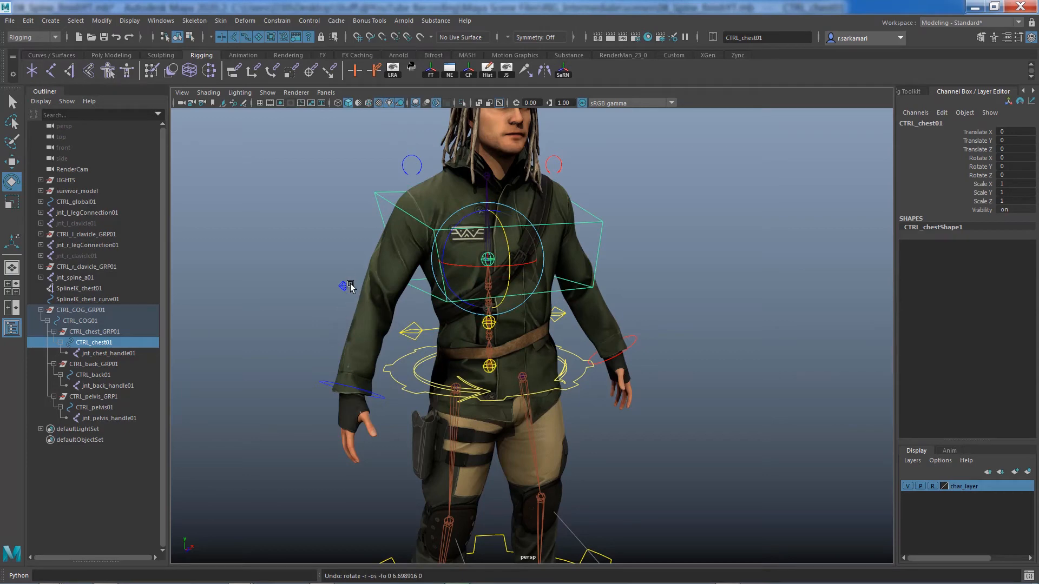
# Hide the char_layer mesh and test rotating CTRL_chest01 about 34.5 degrees in Y, undoing the rotation.
pyautogui.keyDown('alt'); pyautogui.moveTo(348, 283); pyautogui.dragTo(339, 329, button='middle'); pyautogui.keyUp('alt')
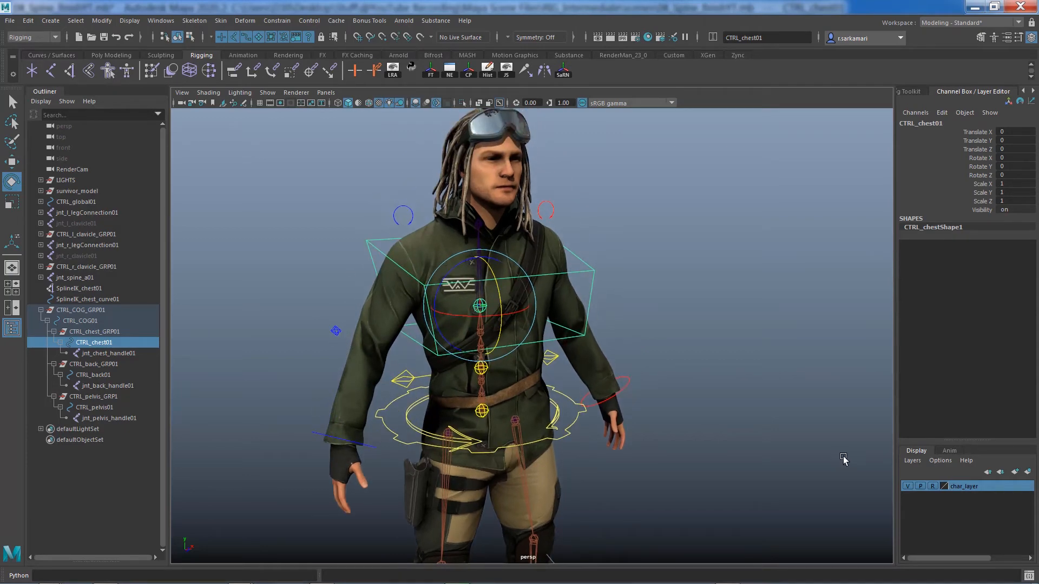
pyautogui.click(909, 487)
pyautogui.keyDown('alt'); pyautogui.moveTo(872, 491); pyautogui.dragTo(617, 352); pyautogui.keyUp('alt')
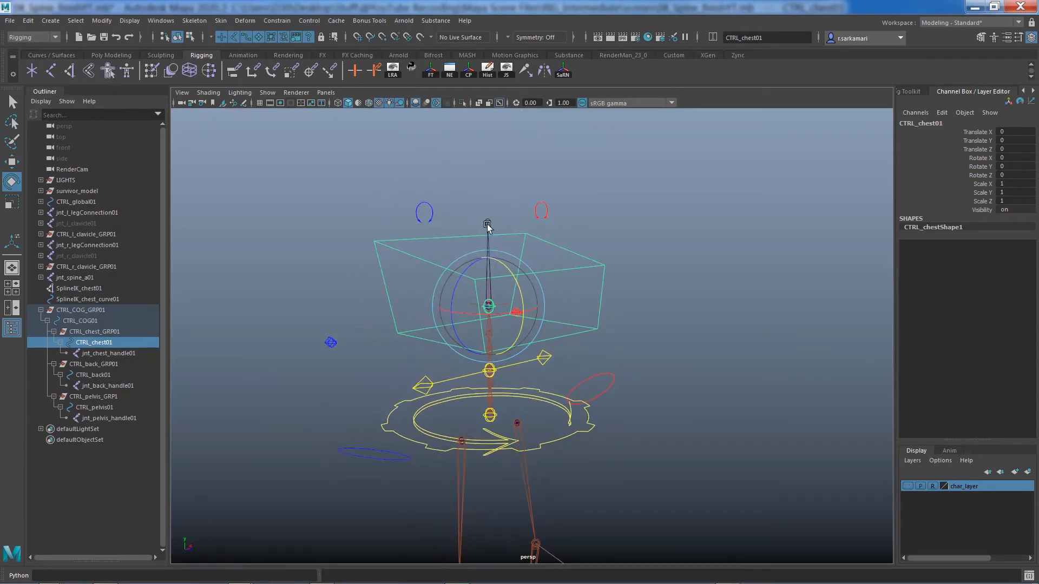
pyautogui.moveTo(507, 272); pyautogui.dragTo(502, 307)
pyautogui.hotkey('ctrl', 'z')
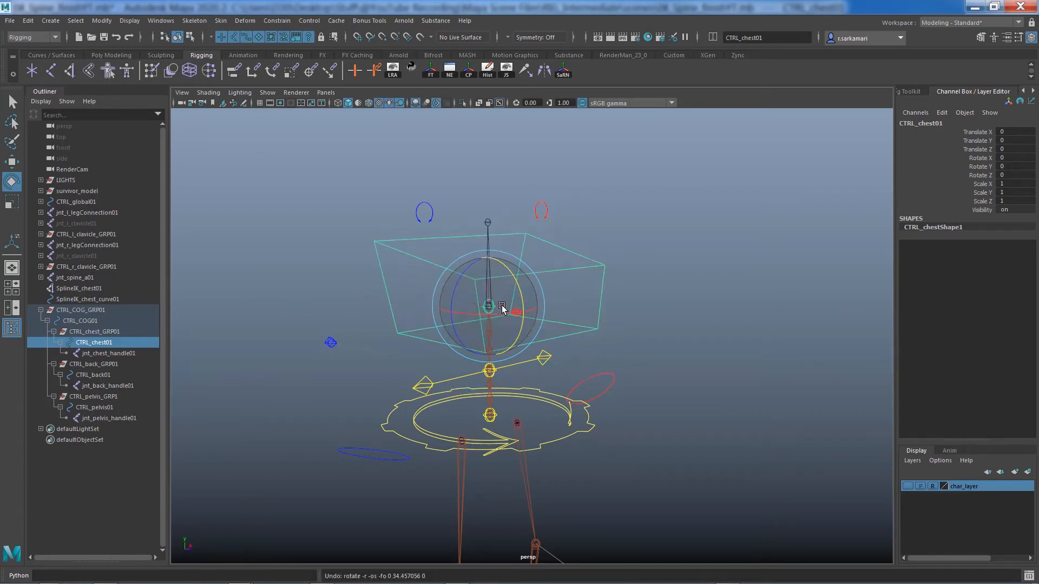
# Parent-constrain the end joint jnte_spine_g01 to CTRL_chest01 in all rotation axes only, resetting the constraint options and turning translation off.
pyautogui.click(374, 376)
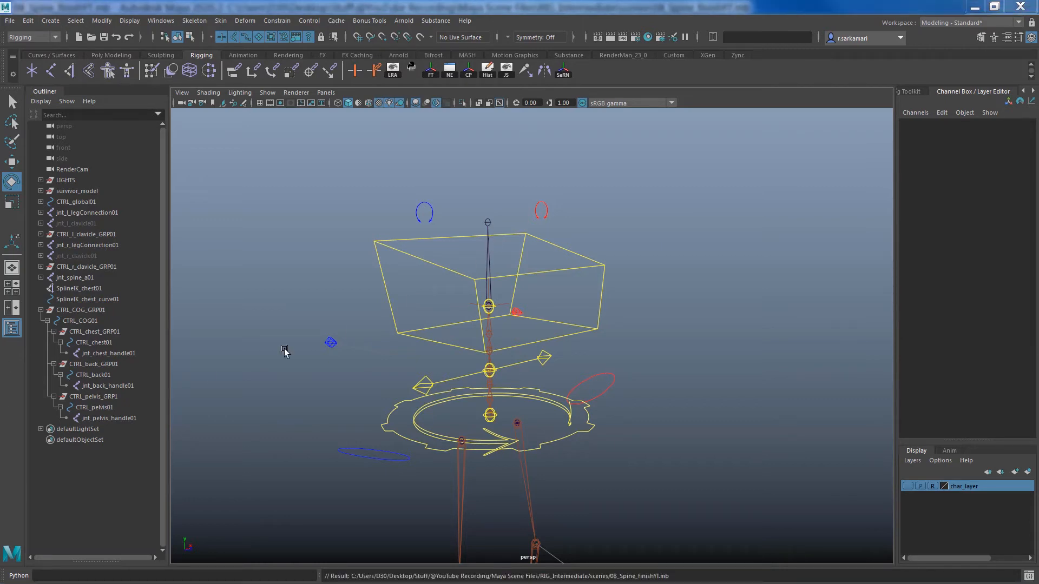
pyautogui.moveTo(448, 265); pyautogui.dragTo(425, 299)
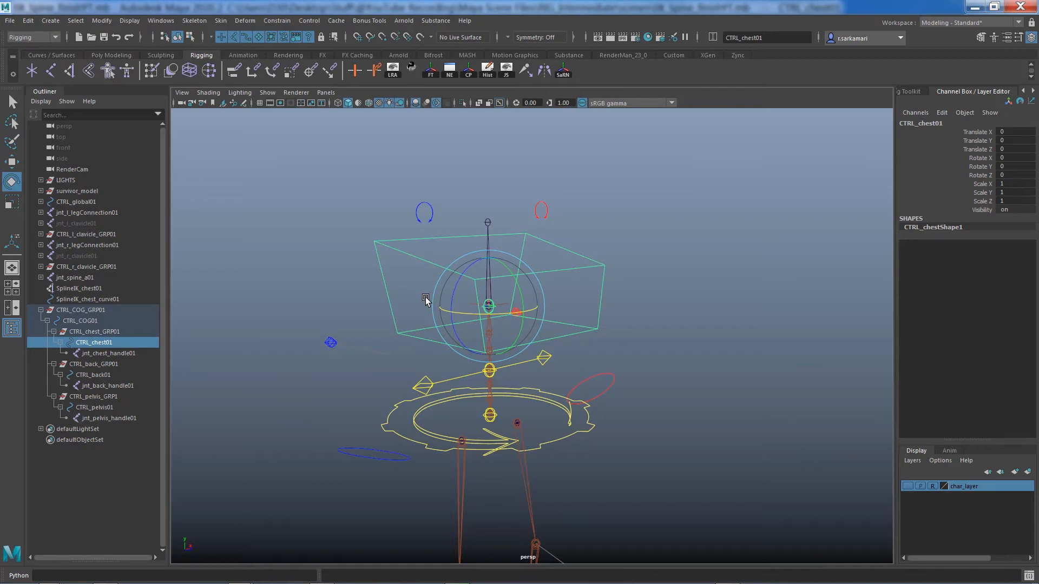
pyautogui.press('q')
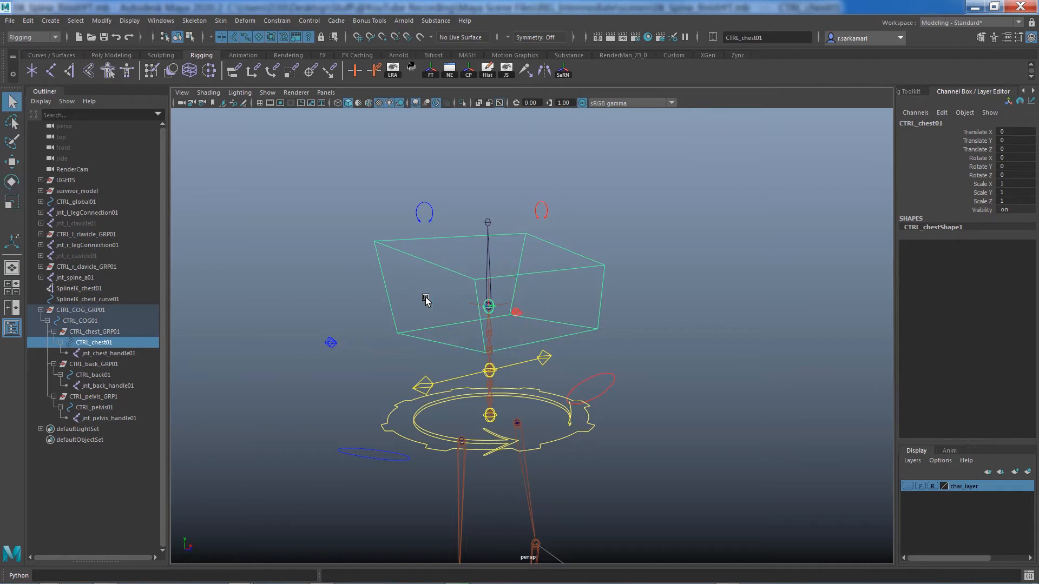
pyautogui.keyDown('shift'); pyautogui.click(489, 257); pyautogui.keyUp('shift')
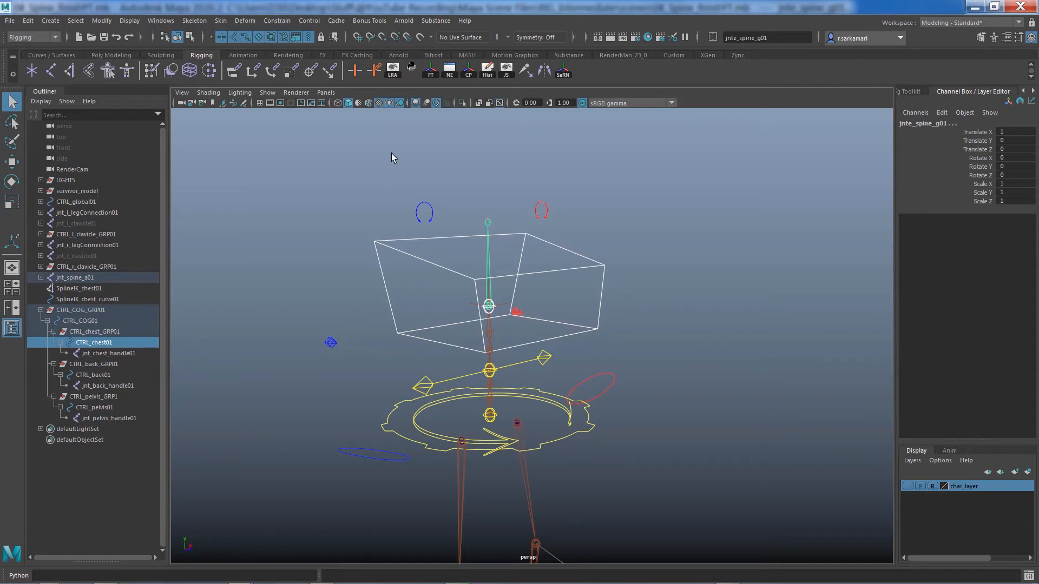
pyautogui.click(277, 20)
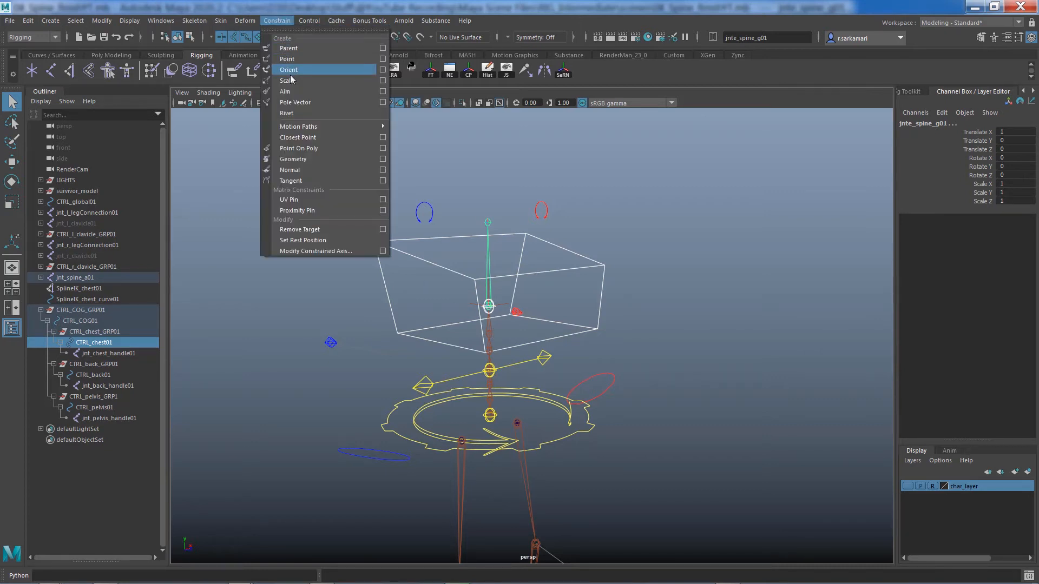
pyautogui.click(382, 47)
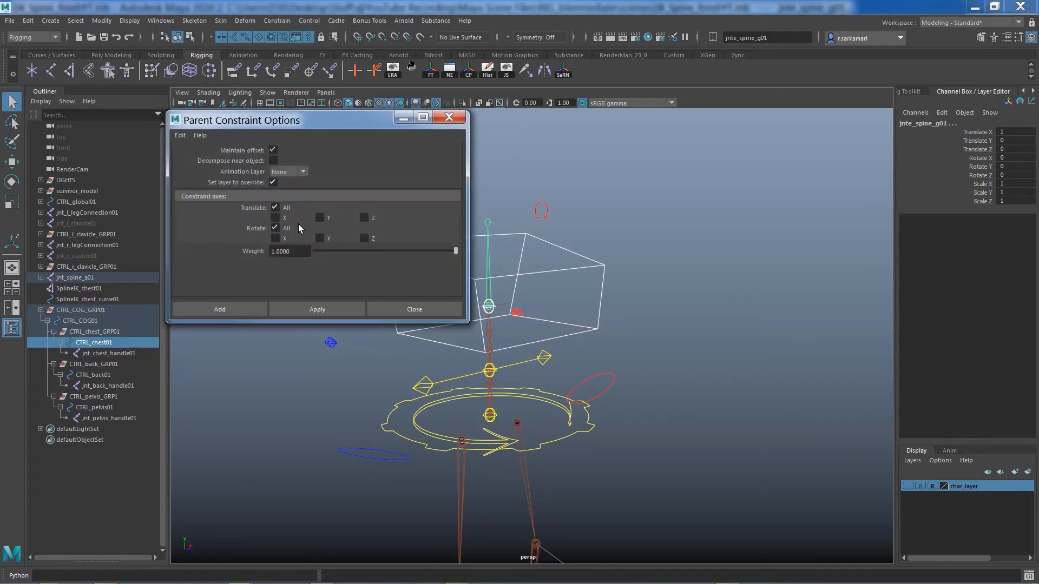
pyautogui.click(180, 135)
pyautogui.click(179, 154)
pyautogui.click(276, 208)
pyautogui.click(252, 308)
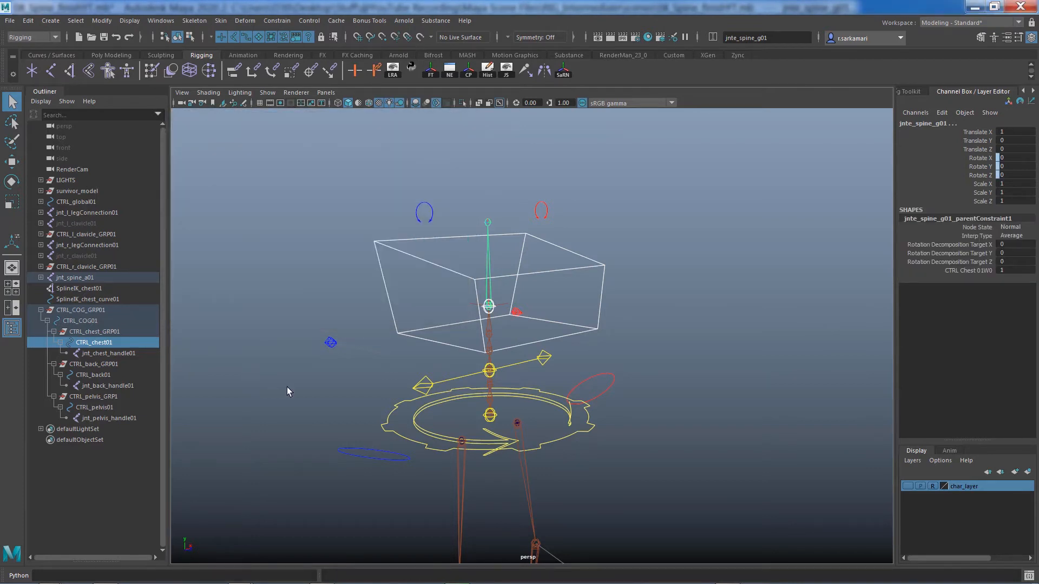
pyautogui.click(287, 388)
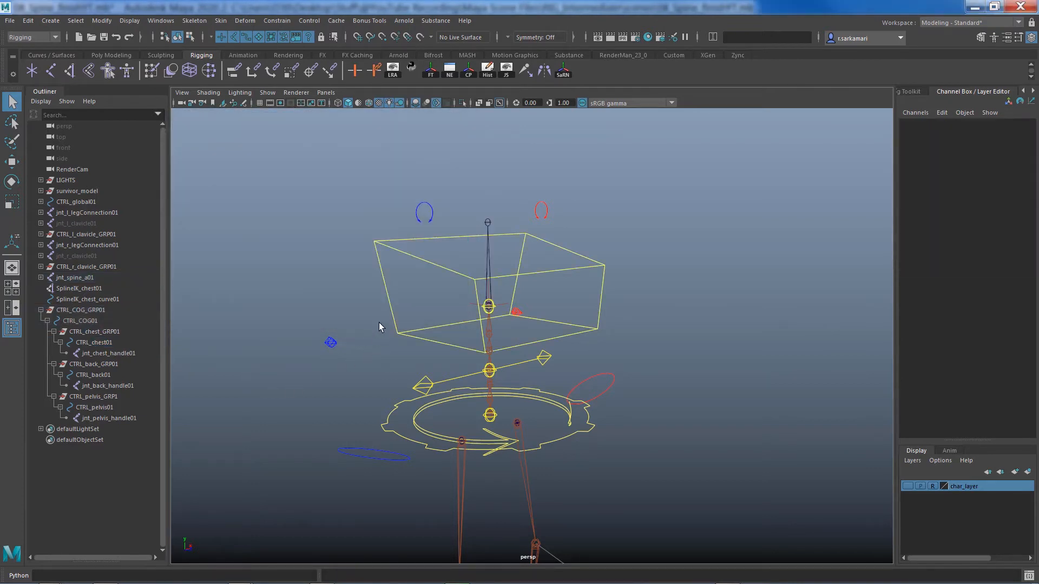
# Test CTRL_pelvis01 by rotating it about 37 degrees in X, and undo the rotation.
pyautogui.click(519, 362)
pyautogui.click(533, 399)
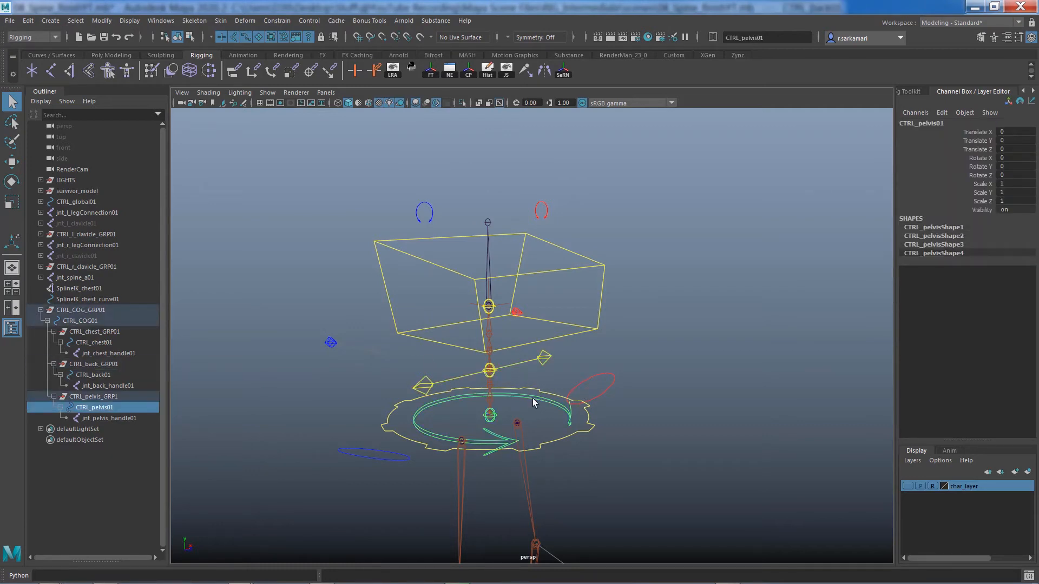
pyautogui.keyDown('alt'); pyautogui.moveTo(348, 430); pyautogui.dragTo(266, 427); pyautogui.keyUp('alt')
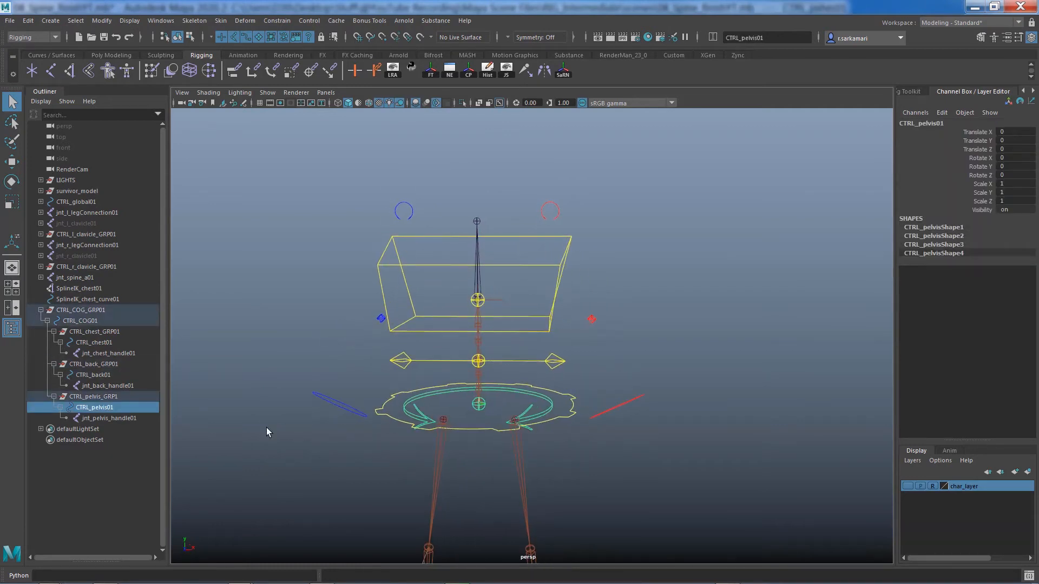
pyautogui.press('e')
pyautogui.moveTo(456, 419); pyautogui.dragTo(482, 423)
pyautogui.hotkey('ctrl', 'z')
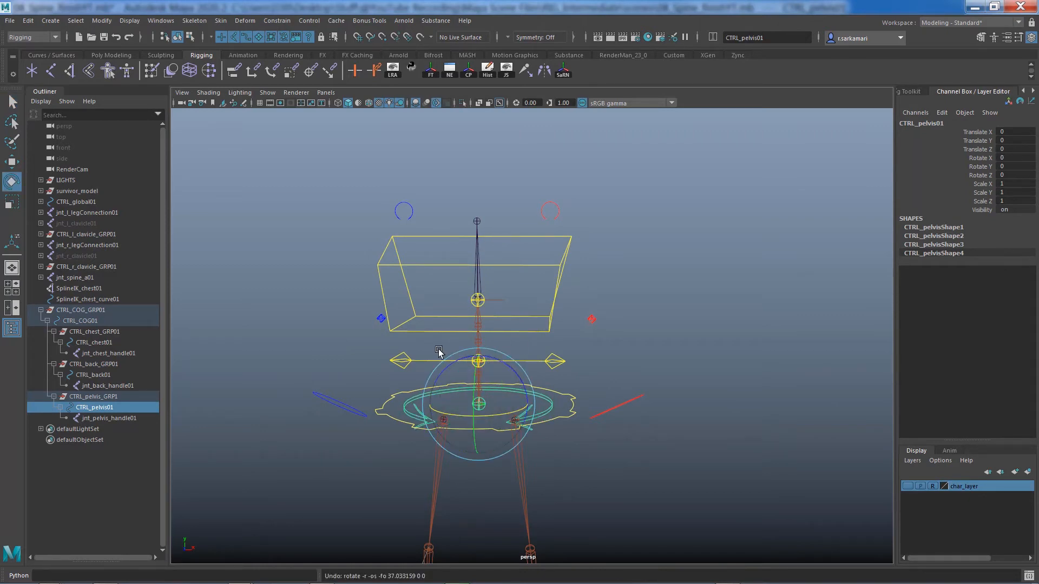
# Test CTRL_back01 by moving it sideways about -1.04 in Y, and undo the moves.
pyautogui.click(398, 362)
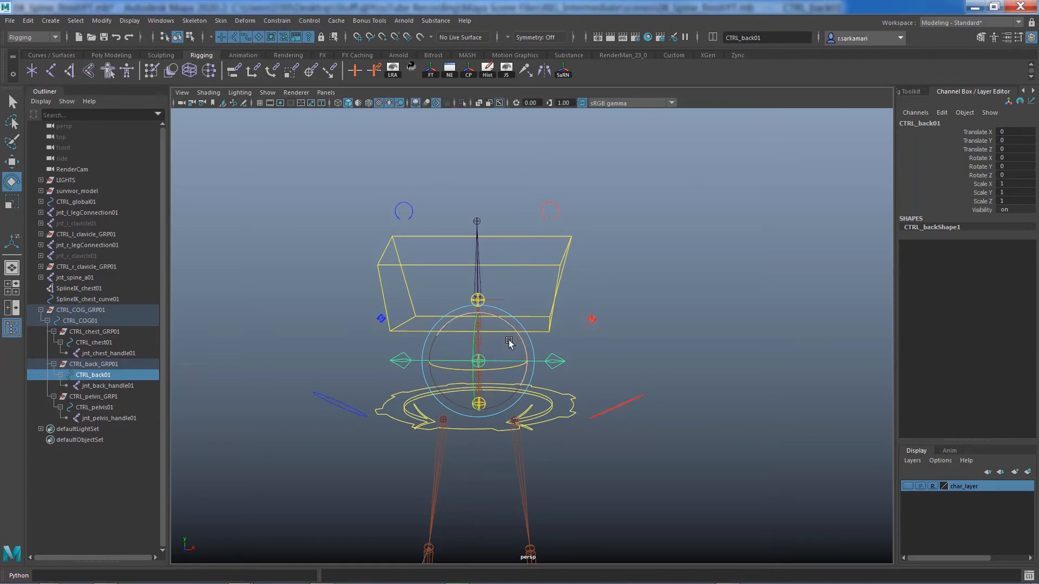
pyautogui.press('w')
pyautogui.moveTo(534, 362)
pyautogui.mouseDown()
pyautogui.moveTo(498, 373)
pyautogui.moveTo(560, 365)
pyautogui.moveTo(509, 366)
pyautogui.moveTo(531, 370)
pyautogui.mouseUp()
pyautogui.hotkey('ctrl', 'z')
pyautogui.hotkey('ctrl', 'z')
pyautogui.hotkey('ctrl', 'z')
pyautogui.hotkey('ctrl', 'z')
pyautogui.hotkey('ctrl', 'z')
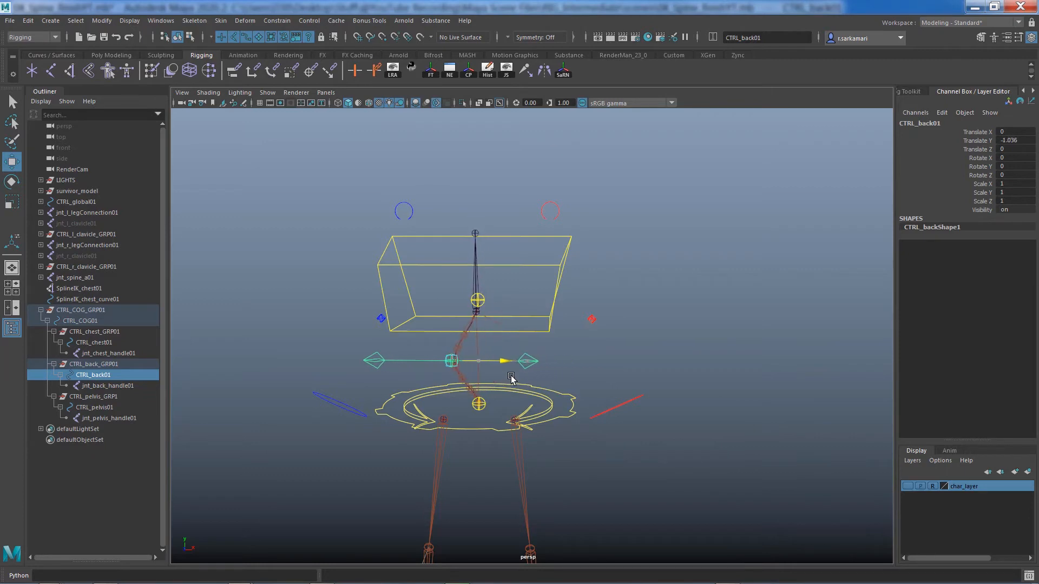
# Clear the selection and show the char_layer mesh again.
pyautogui.click(394, 284)
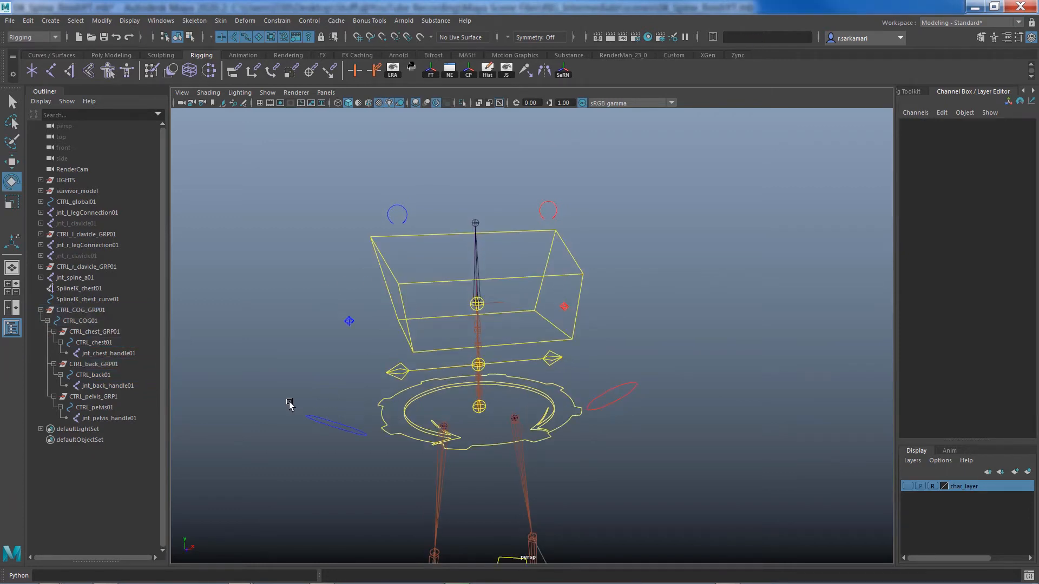
pyautogui.keyDown('alt'); pyautogui.moveTo(308, 416); pyautogui.dragTo(346, 354); pyautogui.keyUp('alt')
pyautogui.click(907, 486)
pyautogui.scroll(-3, 724, 377)
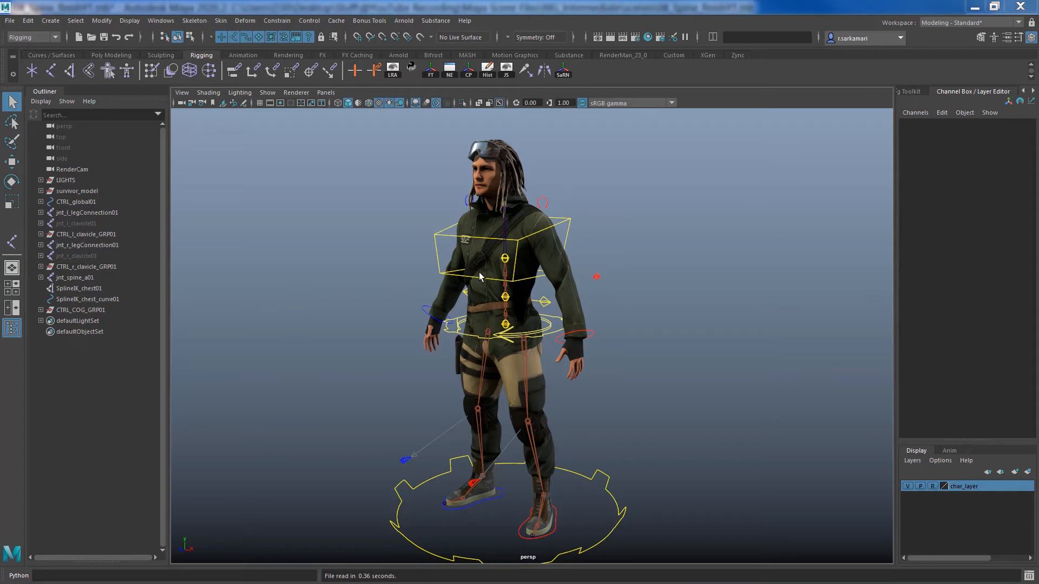
# Lock and hide the translate and scale channels of CTRL_chest01.
pyautogui.click(567, 217)
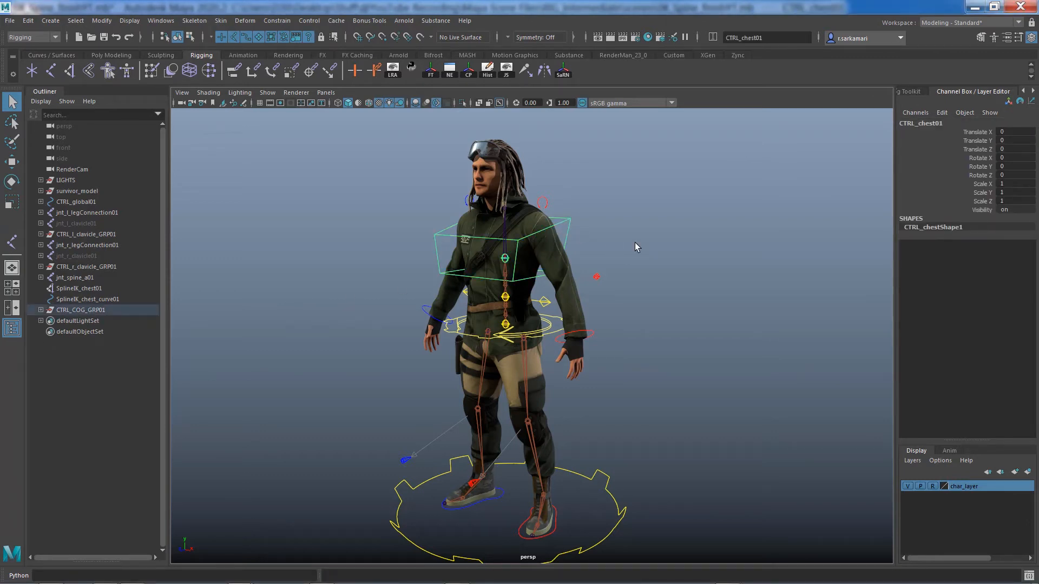
pyautogui.moveTo(984, 133); pyautogui.dragTo(983, 150)
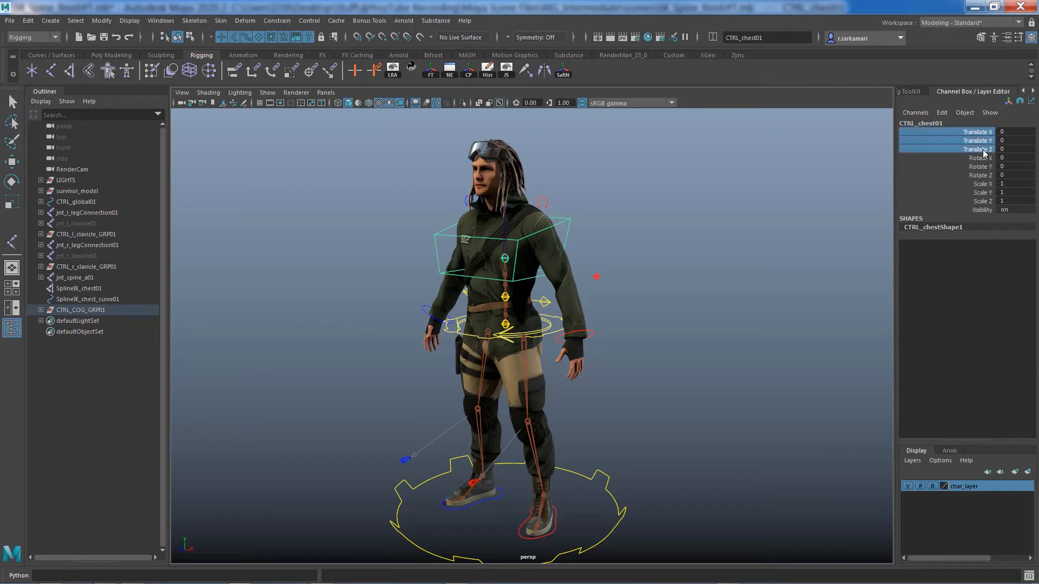
pyautogui.keyDown('ctrl'); pyautogui.moveTo(987, 186); pyautogui.dragTo(986, 202); pyautogui.keyUp('ctrl')
pyautogui.rightClick(990, 200)
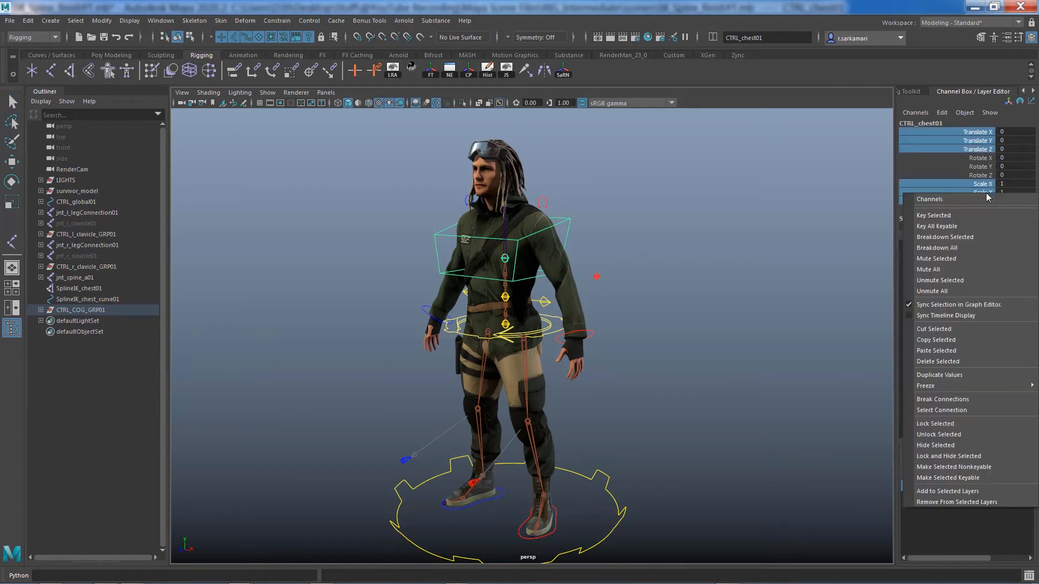
pyautogui.click(938, 457)
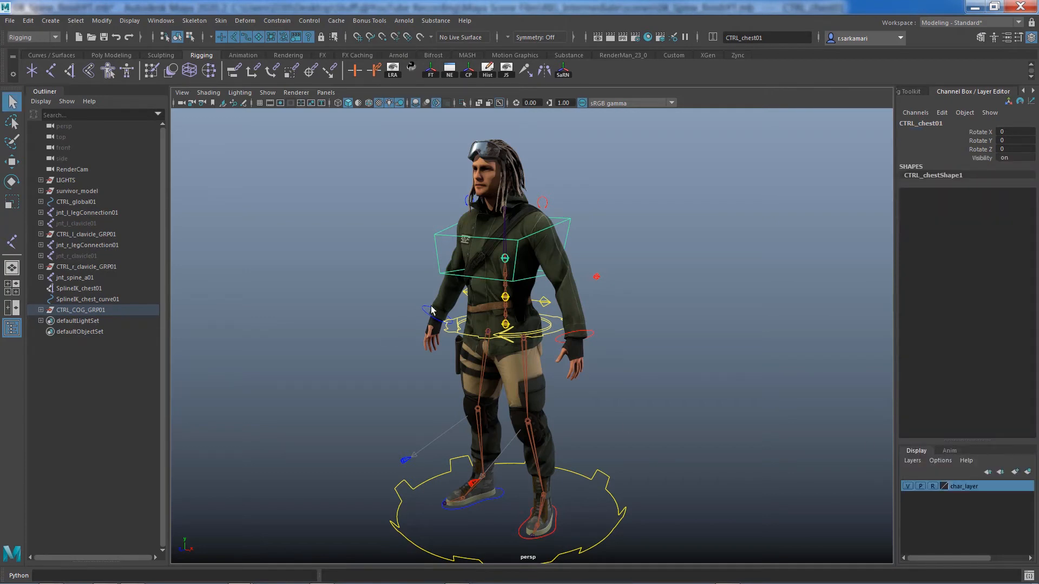
# Lock and hide the rotate and scale channels of CTRL_back01.
pyautogui.click(544, 302)
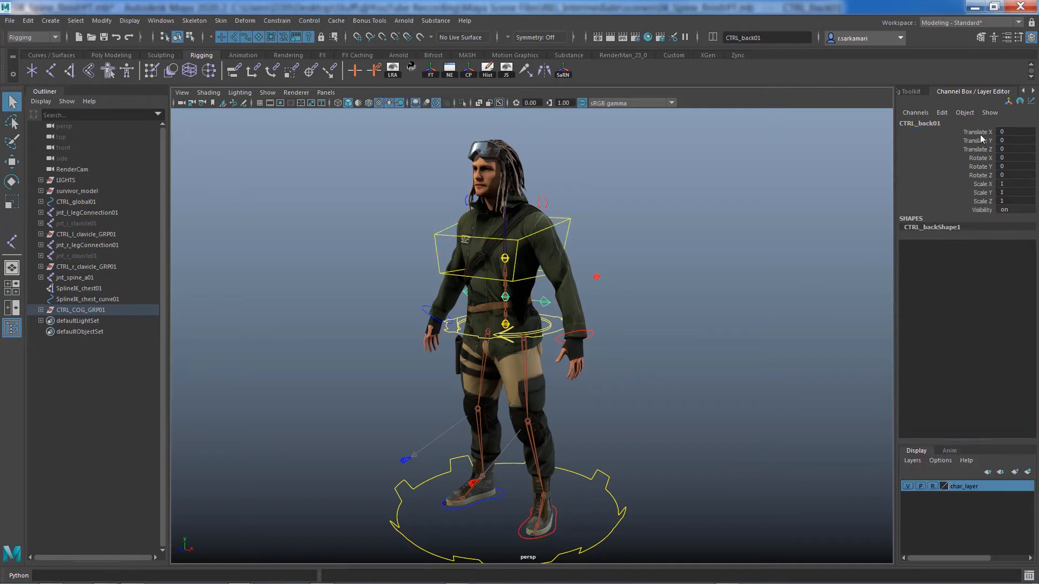
pyautogui.moveTo(982, 159); pyautogui.dragTo(980, 201)
pyautogui.rightClick(979, 198)
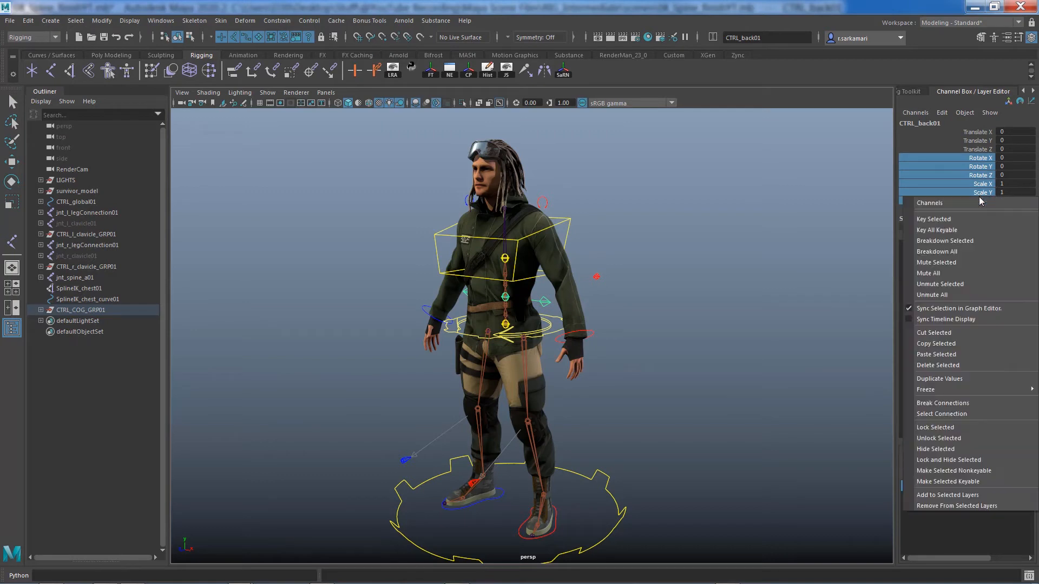
pyautogui.click(956, 460)
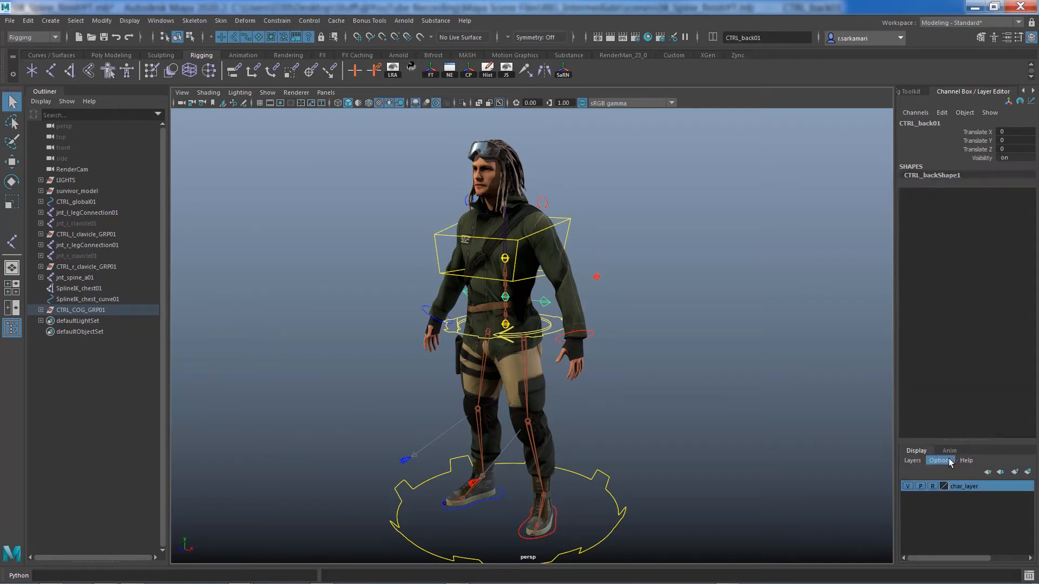
# Lock and hide the scale channels of CTRL_pelvis01 and CTRL_COG01 together, and clear the selection.
pyautogui.click(550, 332)
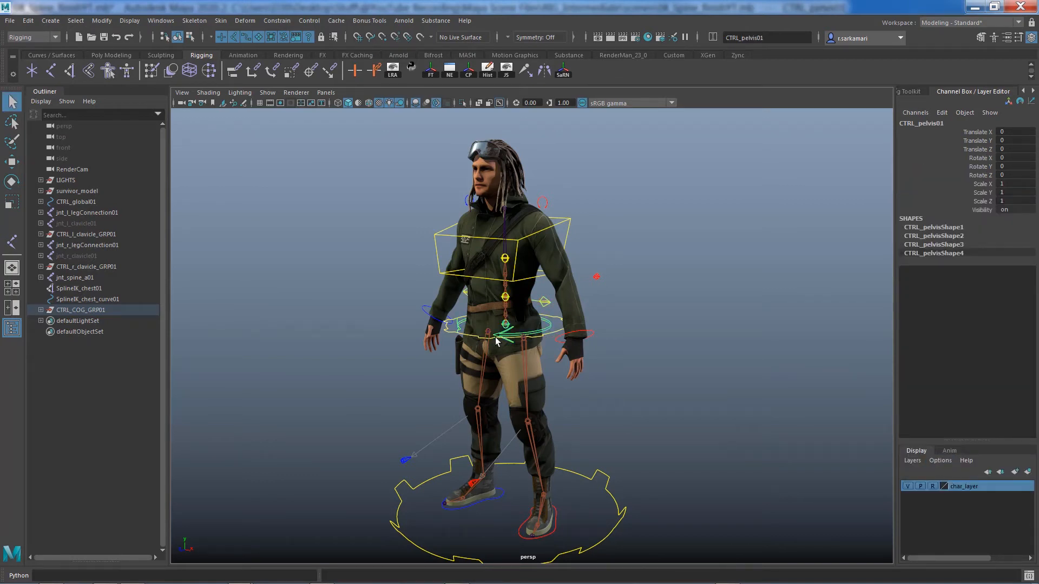
pyautogui.click(551, 337)
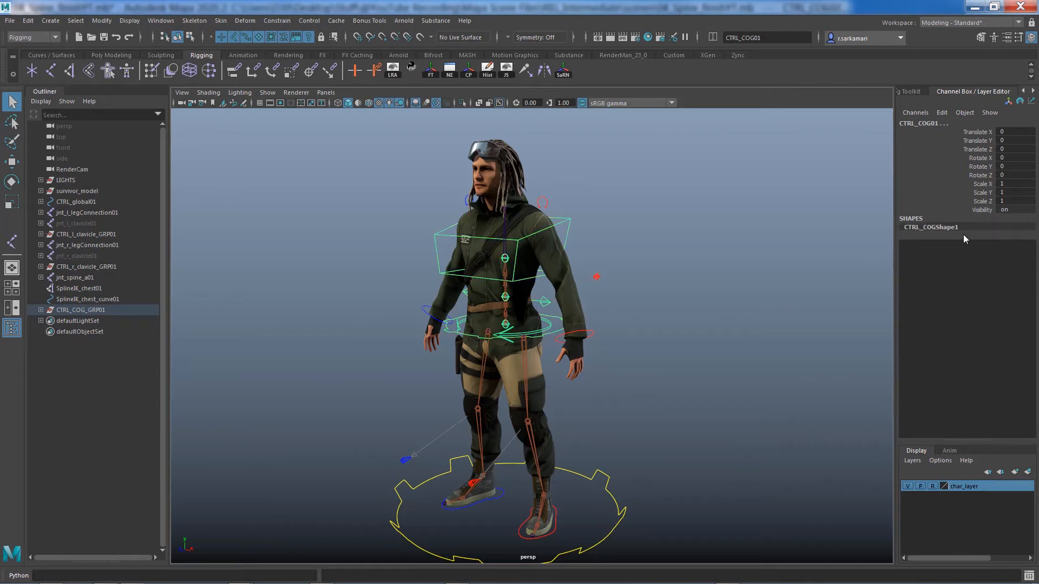
pyautogui.moveTo(982, 185); pyautogui.dragTo(980, 203)
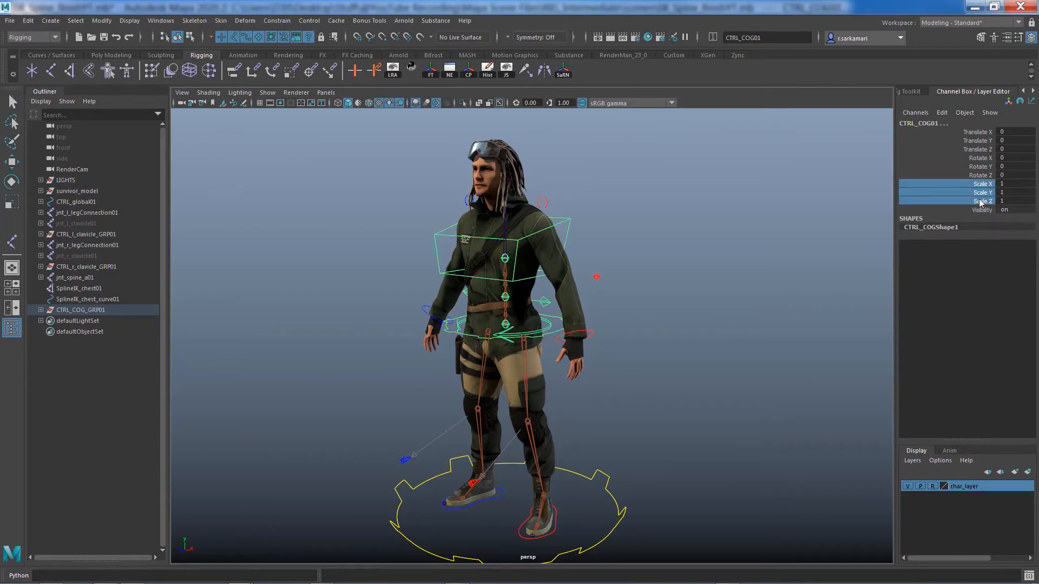
pyautogui.rightClick(980, 204)
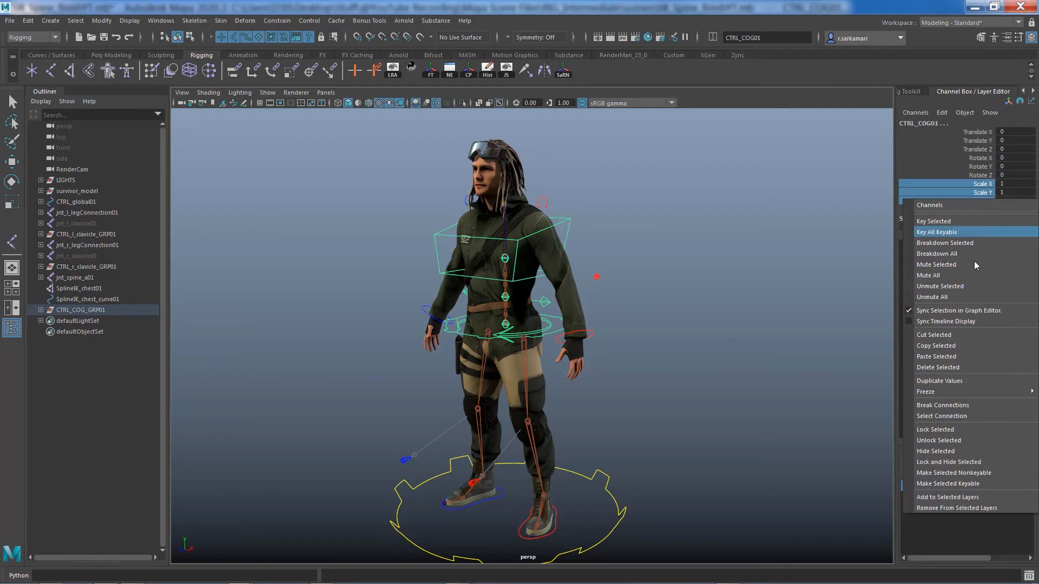
pyautogui.click(947, 462)
pyautogui.click(607, 245)
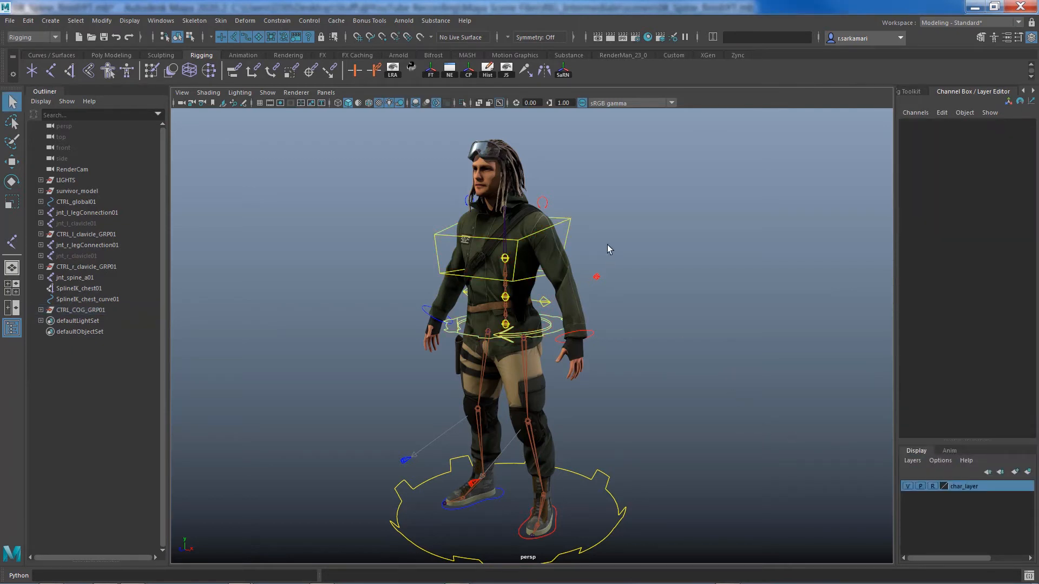
# Select the upper control vertices of the CTRL_chest01 box shape and raise them to about shoulder height.
pyautogui.click(568, 217)
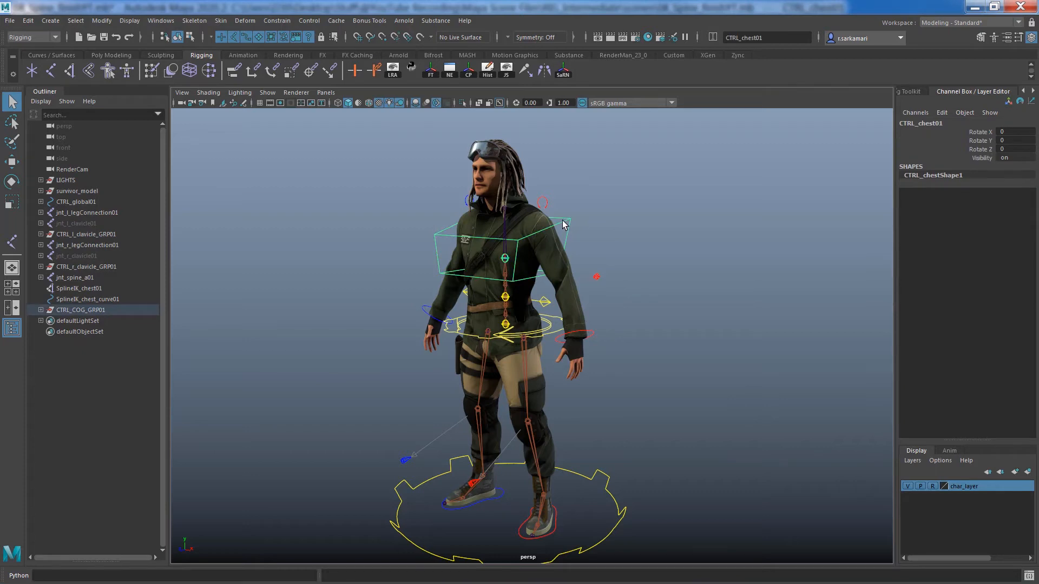
pyautogui.rightClick(563, 221)
pyautogui.moveTo(550, 221); pyautogui.dragTo(547, 223, button='right')
pyautogui.keyDown('alt'); pyautogui.moveTo(411, 263); pyautogui.dragTo(431, 252); pyautogui.keyUp('alt')
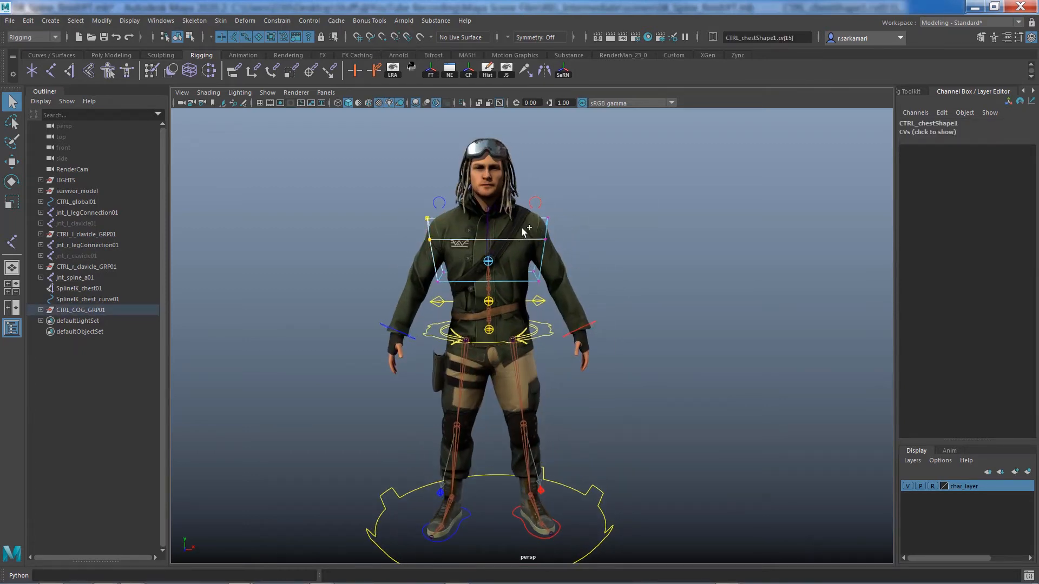
pyautogui.press('w')
pyautogui.moveTo(490, 200); pyautogui.dragTo(492, 180)
# Scale the upper vertices of the CTRL_chest01 shape inward, return to object selection and clear the selection.
pyautogui.press('r')
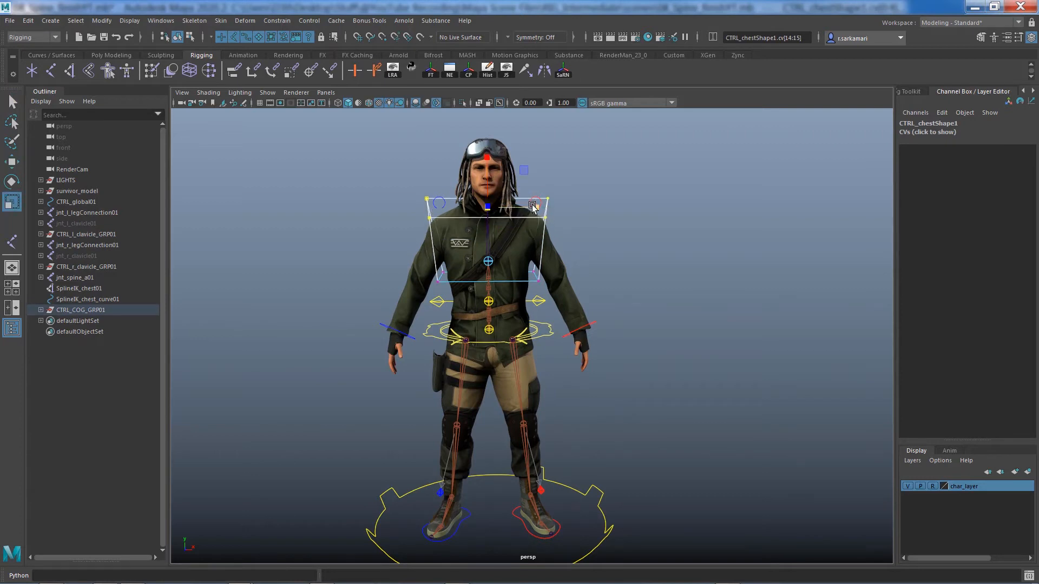
pyautogui.moveTo(535, 207); pyautogui.dragTo(497, 184)
pyautogui.press('w')
pyautogui.moveTo(441, 282); pyautogui.dragTo(493, 266, button='right')
pyautogui.click(297, 443)
pyautogui.keyDown('alt'); pyautogui.moveTo(336, 415); pyautogui.dragTo(365, 375); pyautogui.keyUp('alt')
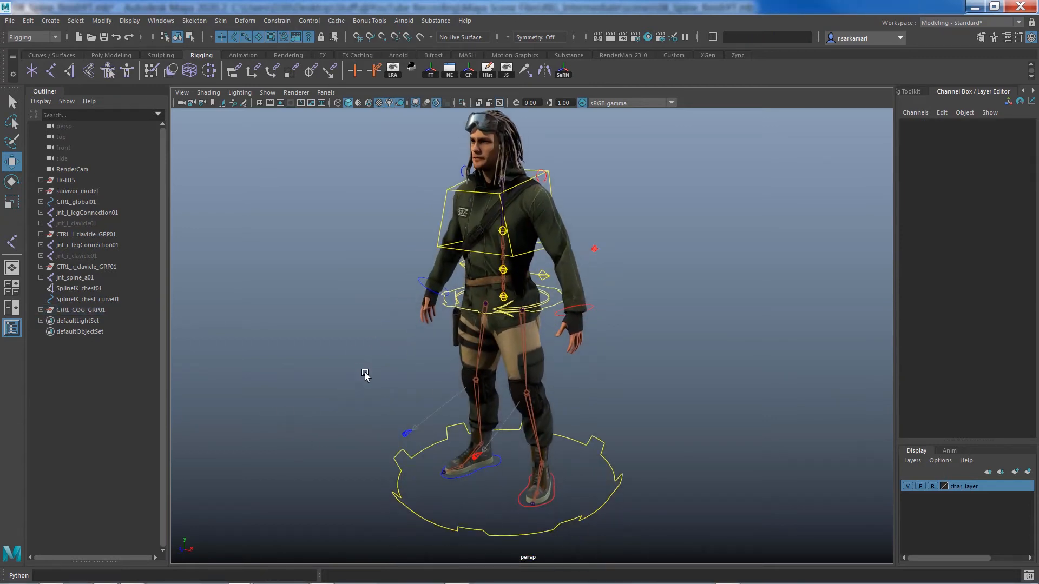
# Parent the CTRL_COG_GRP01 group under CTRL_global01.
pyautogui.click(455, 311)
pyautogui.keyDown('shift'); pyautogui.click(41, 310); pyautogui.keyUp('shift')
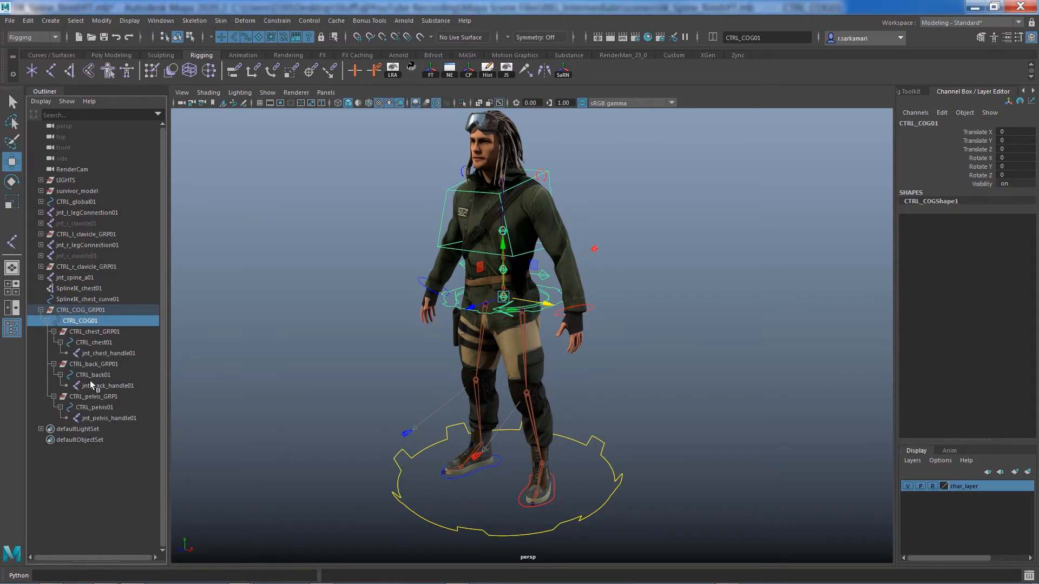
pyautogui.keyDown('ctrl'); pyautogui.click(70, 203); pyautogui.keyUp('ctrl')
pyautogui.click(77, 311)
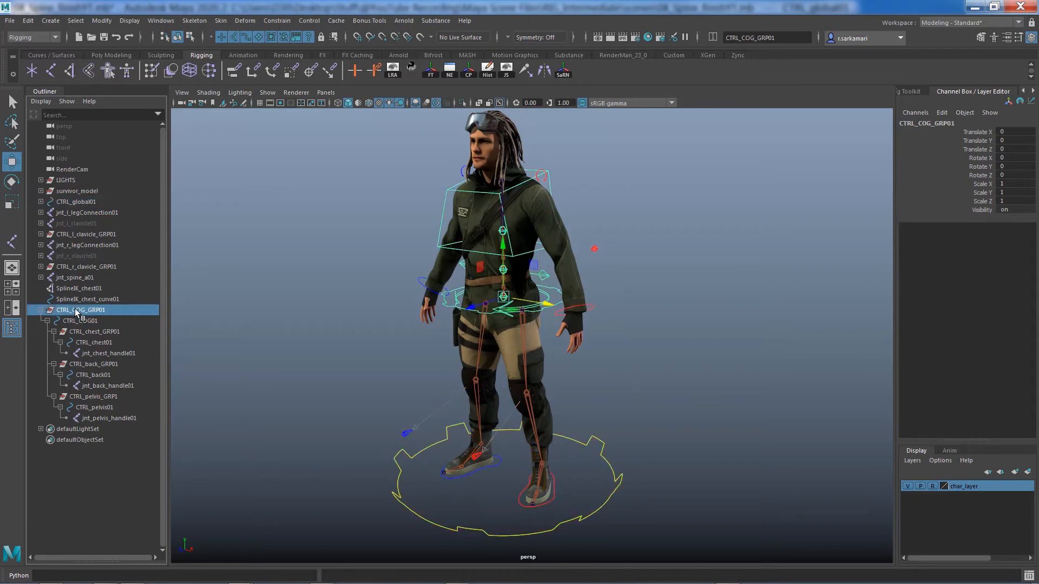
pyautogui.keyDown('ctrl'); pyautogui.click(81, 202); pyautogui.keyUp('ctrl')
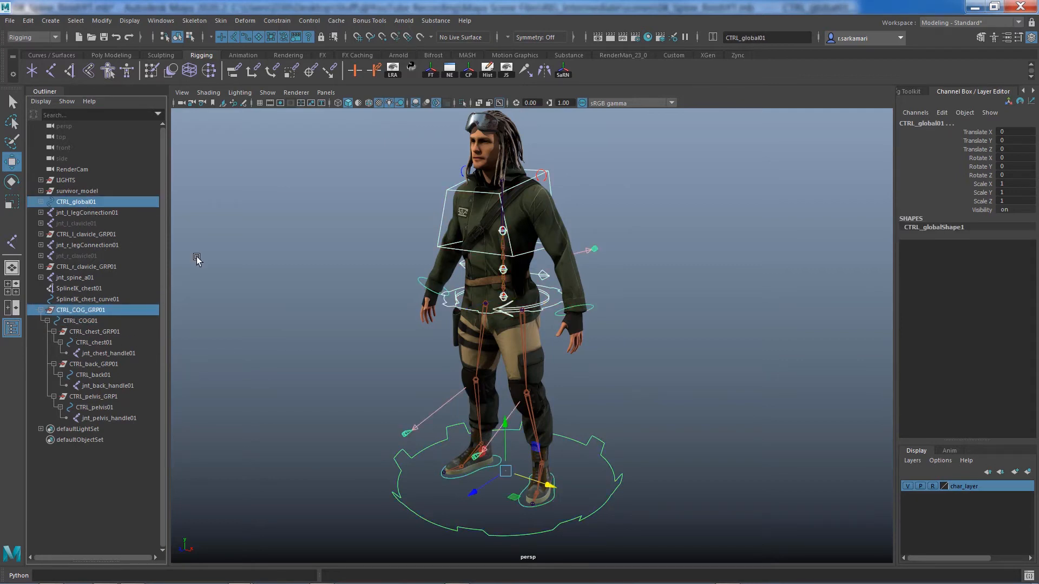
pyautogui.press('p')
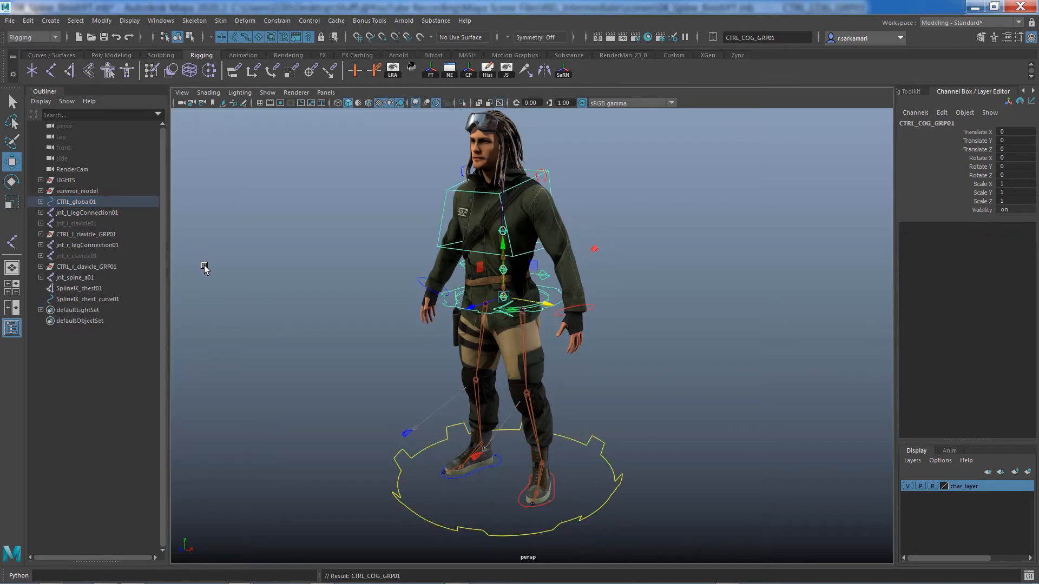
# Parent the spine root joint jnt_spine_a01 under CTRL_global01.
pyautogui.click(76, 277)
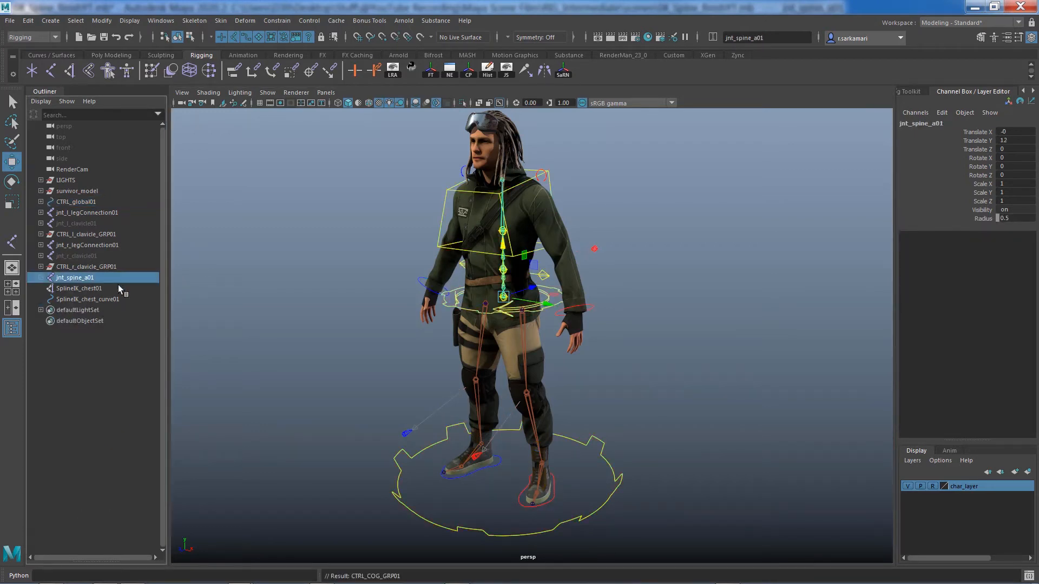
pyautogui.keyDown('shift'); pyautogui.click(392, 469); pyautogui.keyUp('shift')
pyautogui.press('p')
# Test the rig by scaling CTRL_global01 uniformly to about 0.93, then undo the scaling and clear the selection.
pyautogui.click(403, 510)
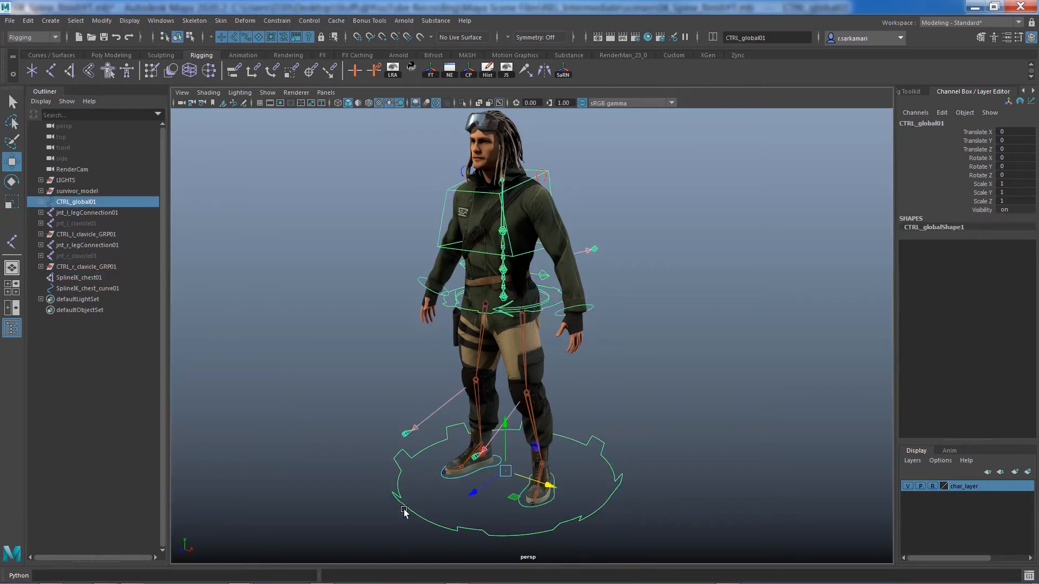
pyautogui.press('r')
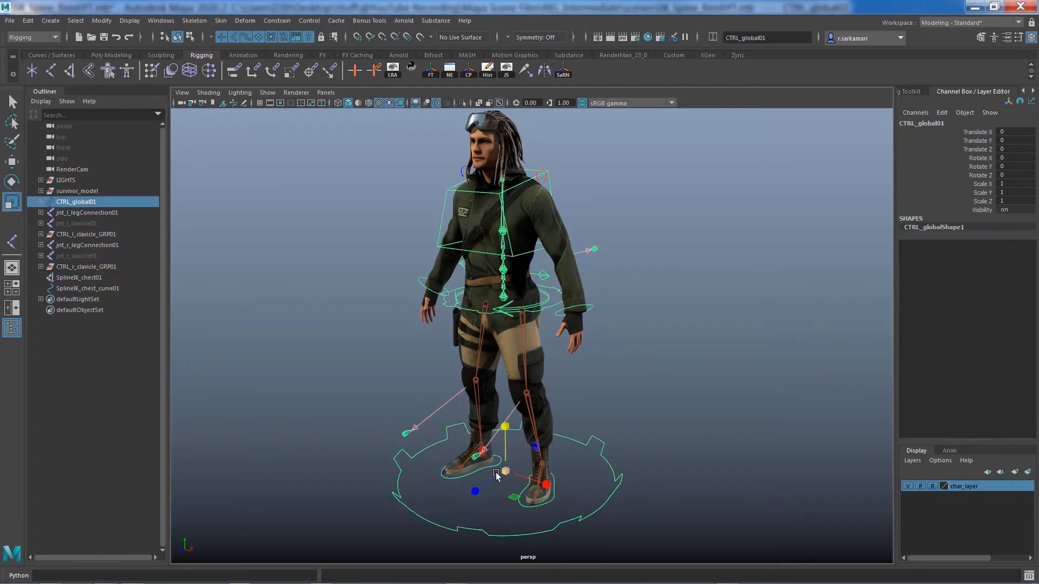
pyautogui.moveTo(506, 476); pyautogui.dragTo(497, 488)
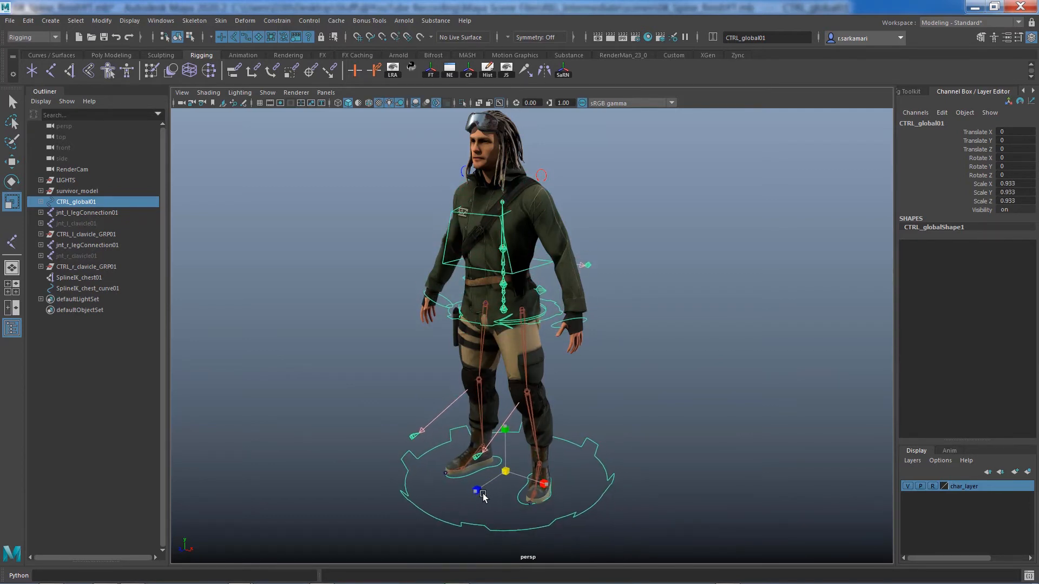
pyautogui.hotkey('ctrl', 'z')
pyautogui.click(349, 509)
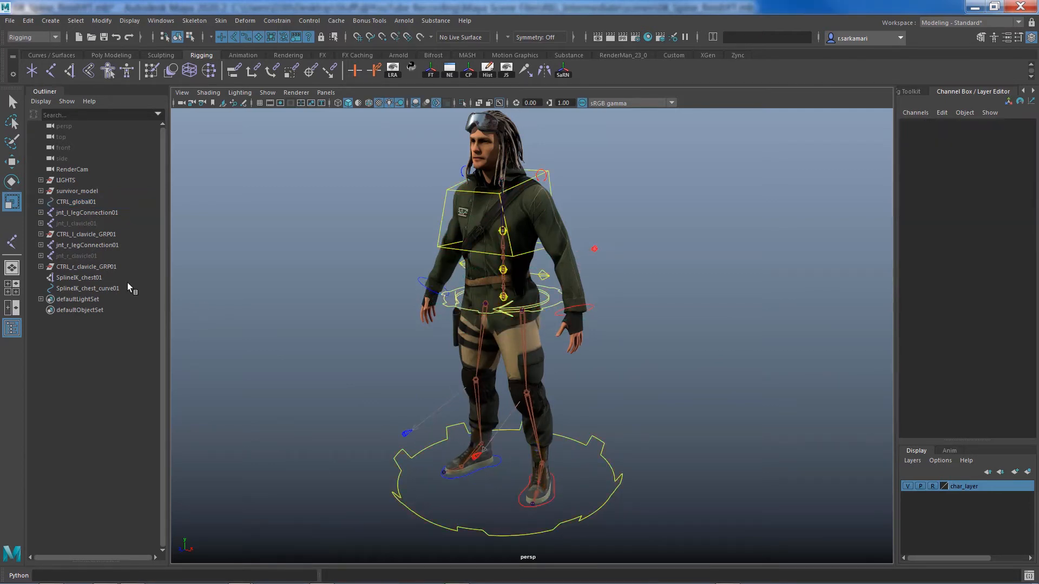
# Group SplineIK_chest01 with SplineIK_chest_curve01 and name the group SplineIK_hidden.
pyautogui.moveTo(89, 278); pyautogui.dragTo(87, 290)
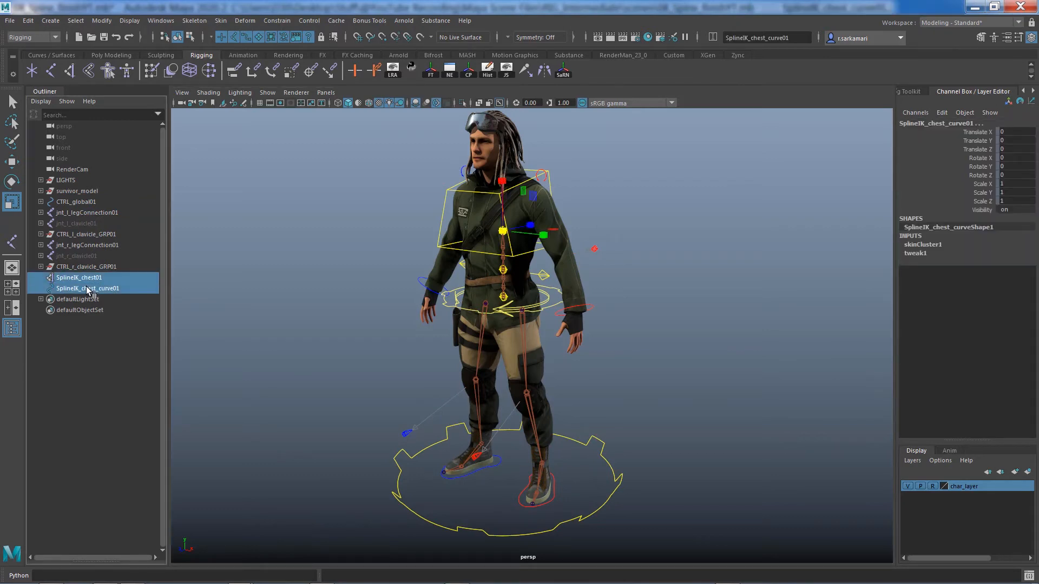
pyautogui.hotkey('ctrl', 'g')
pyautogui.doubleClick(72, 279)
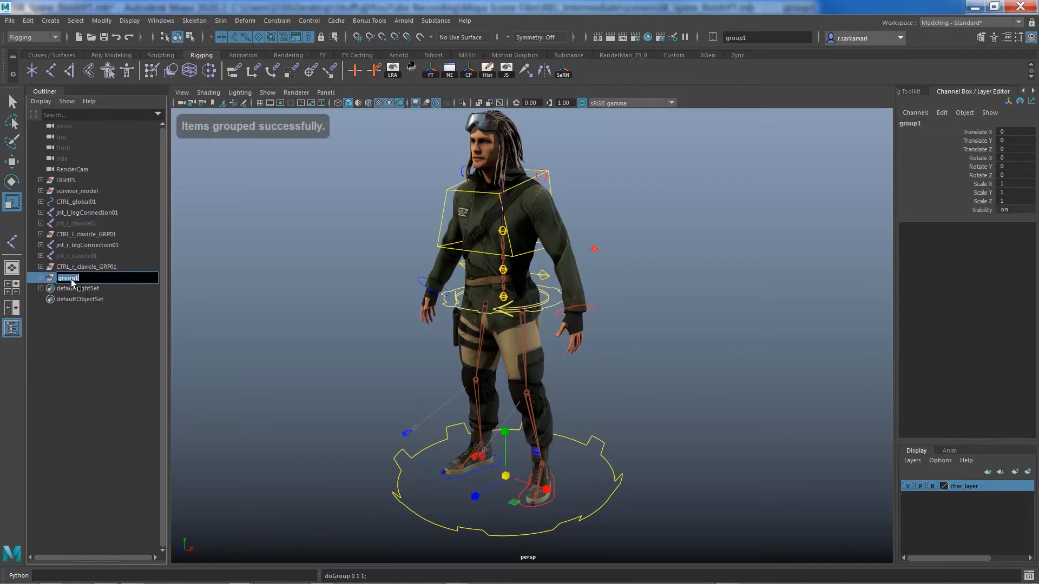
pyautogui.write('Spline')
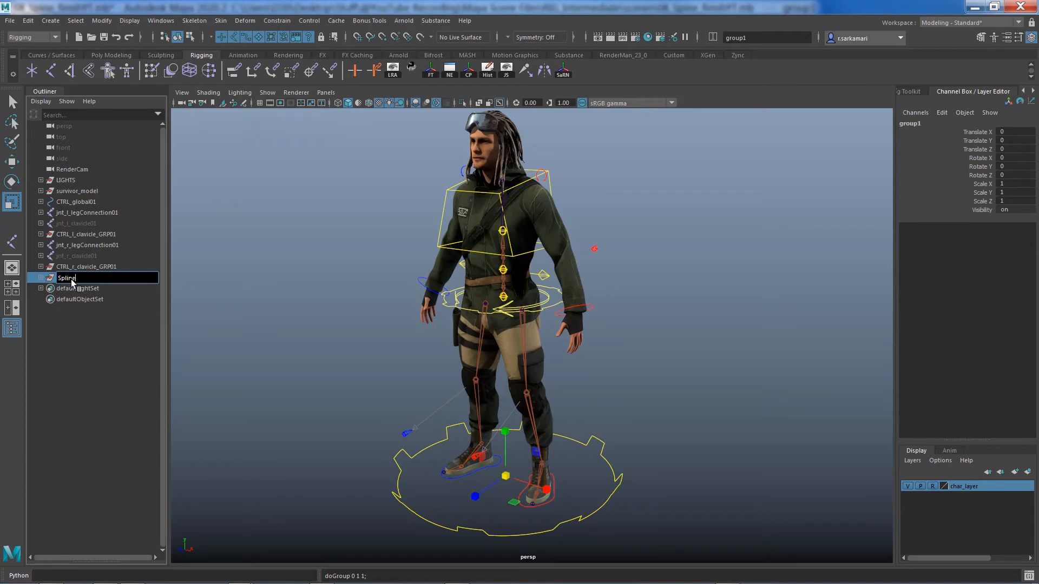
pyautogui.write('IK_hidden')
pyautogui.press('Return')
pyautogui.click(74, 317)
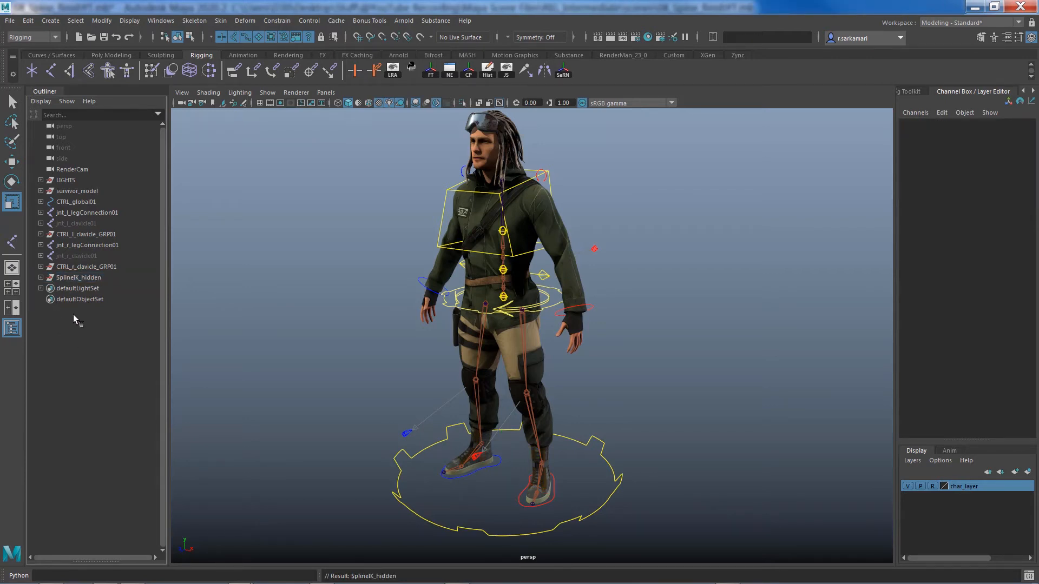
# Turn off the visibility of the SplineIK_hidden group and clear the selection.
pyautogui.click(71, 278)
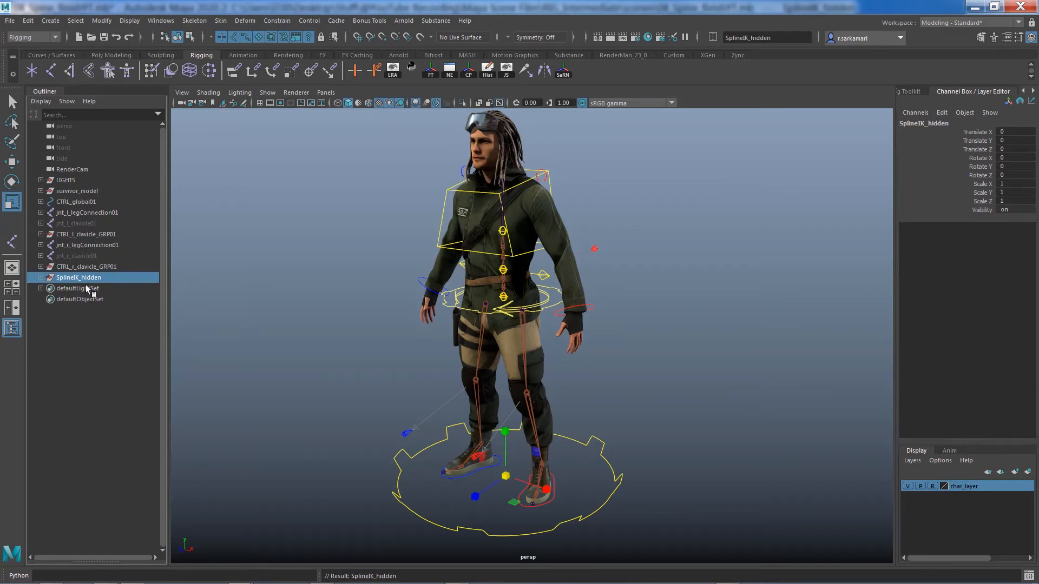
pyautogui.click(985, 209)
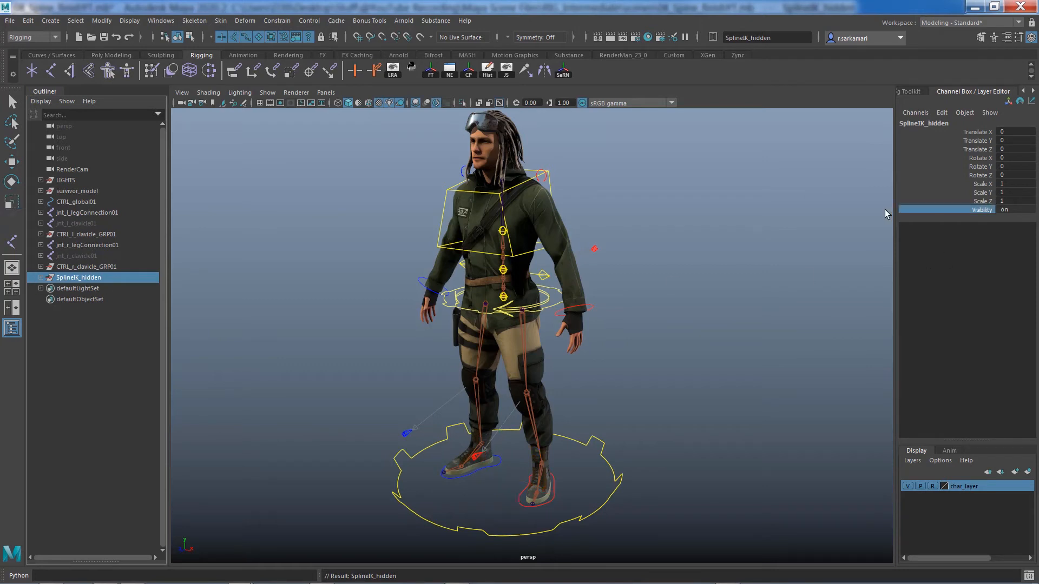
pyautogui.moveTo(374, 347); pyautogui.dragTo(282, 346, button='middle')
pyautogui.click(315, 398)
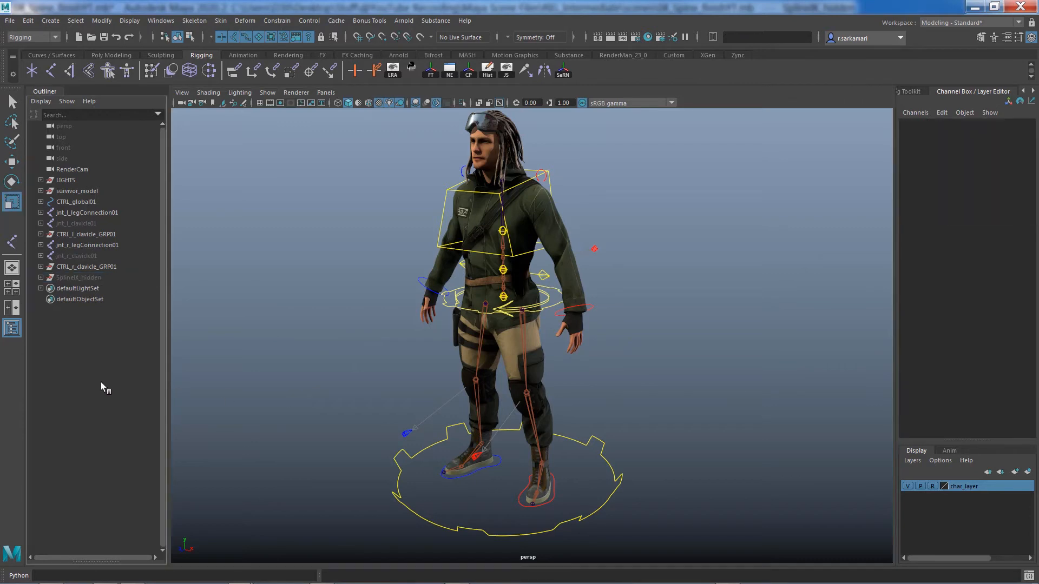
# Display the character in wireframe with nothing selected.
pyautogui.click(74, 277)
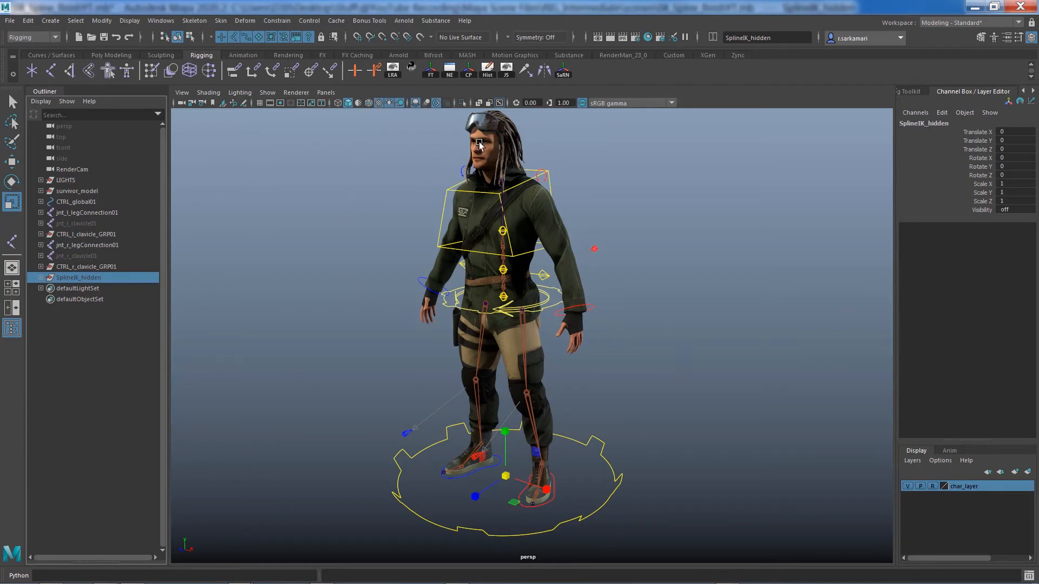
pyautogui.click(338, 103)
pyautogui.click(351, 276)
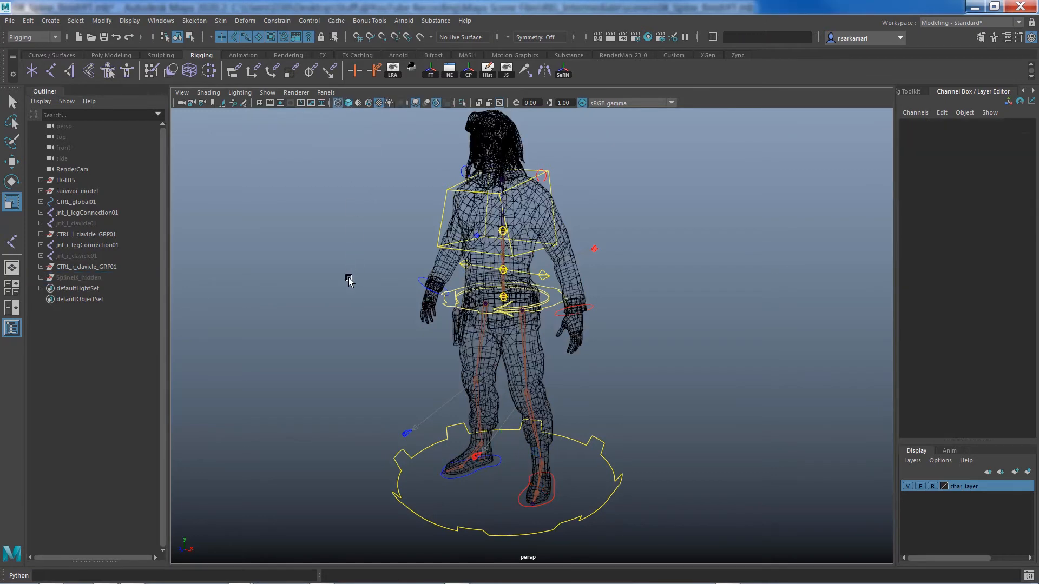
# Hide the goggle and hair meshes inside the survivor_model char group and clear the selection.
pyautogui.click(42, 191)
pyautogui.click(47, 202)
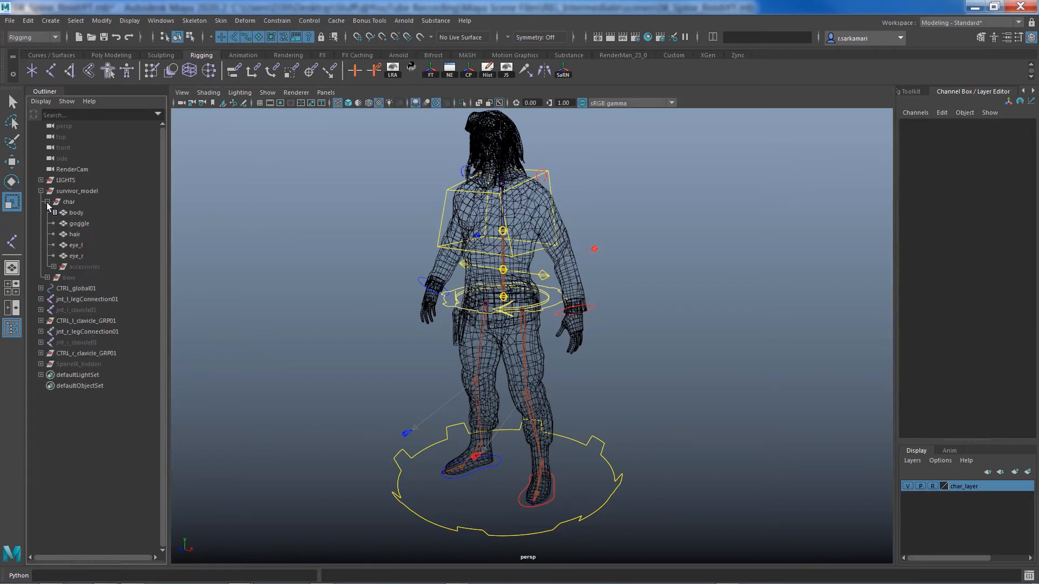
pyautogui.moveTo(75, 227); pyautogui.dragTo(76, 238)
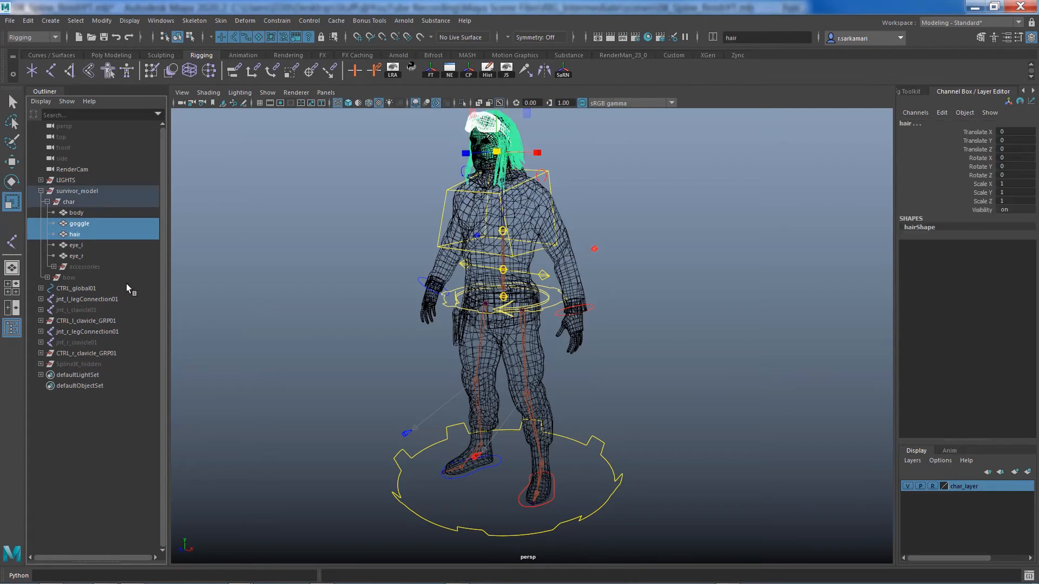
pyautogui.press('h')
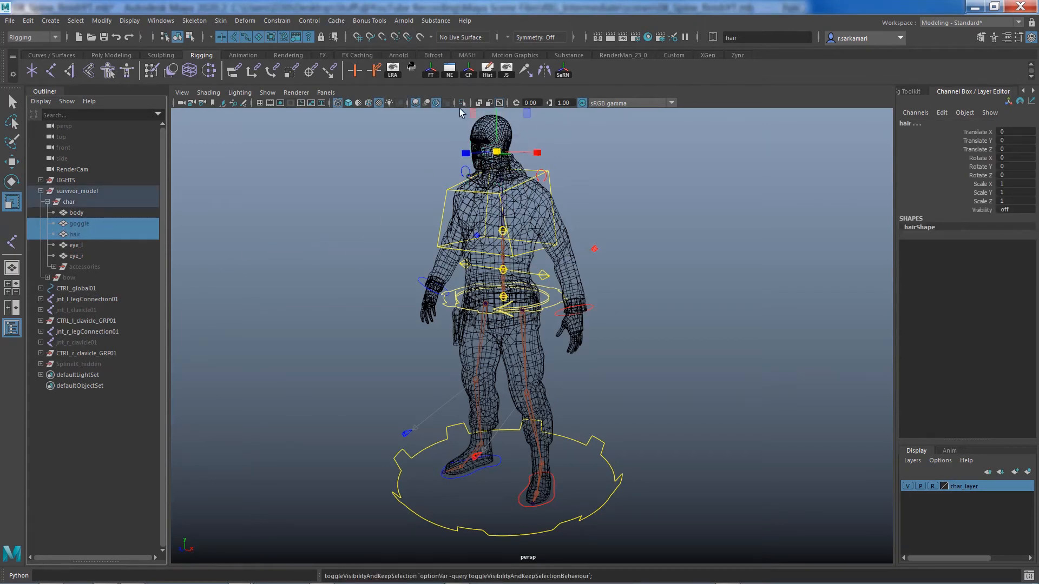
pyautogui.click(355, 298)
# In the side view, move the neck base joint jnt_beck_base01 forward to a Translate Z of about -0.476.
pyautogui.press('space')
pyautogui.moveTo(356, 298); pyautogui.dragTo(398, 295)
pyautogui.keyDown('alt'); pyautogui.moveTo(387, 293); pyautogui.dragTo(401, 503, button='middle'); pyautogui.keyUp('alt')
pyautogui.keyDown('alt'); pyautogui.moveTo(399, 342); pyautogui.dragTo(401, 514, button='middle'); pyautogui.keyUp('alt')
pyautogui.keyDown('alt'); pyautogui.moveTo(381, 422); pyautogui.dragTo(556, 373, button='right'); pyautogui.keyUp('alt')
pyautogui.keyDown('alt'); pyautogui.moveTo(456, 345); pyautogui.dragTo(534, 337, button='middle'); pyautogui.keyUp('alt')
pyautogui.keyDown('alt'); pyautogui.moveTo(534, 337); pyautogui.dragTo(642, 366, button='right'); pyautogui.keyUp('alt')
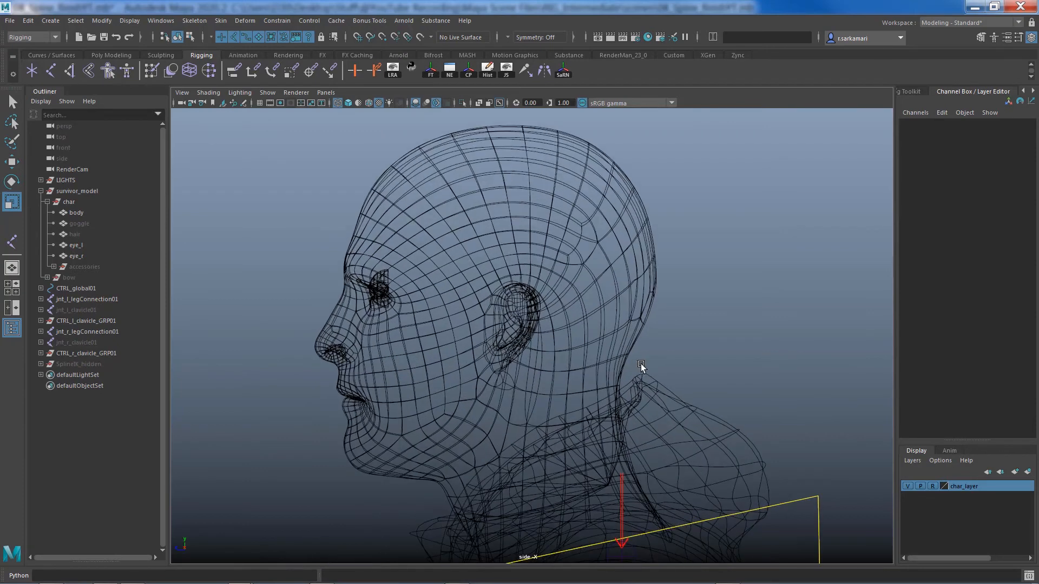
pyautogui.keyDown('alt'); pyautogui.moveTo(558, 366); pyautogui.dragTo(560, 284, button='middle'); pyautogui.keyUp('alt')
pyautogui.keyDown('alt'); pyautogui.moveTo(549, 348); pyautogui.dragTo(548, 336, button='middle'); pyautogui.keyUp('alt')
pyautogui.click(619, 430)
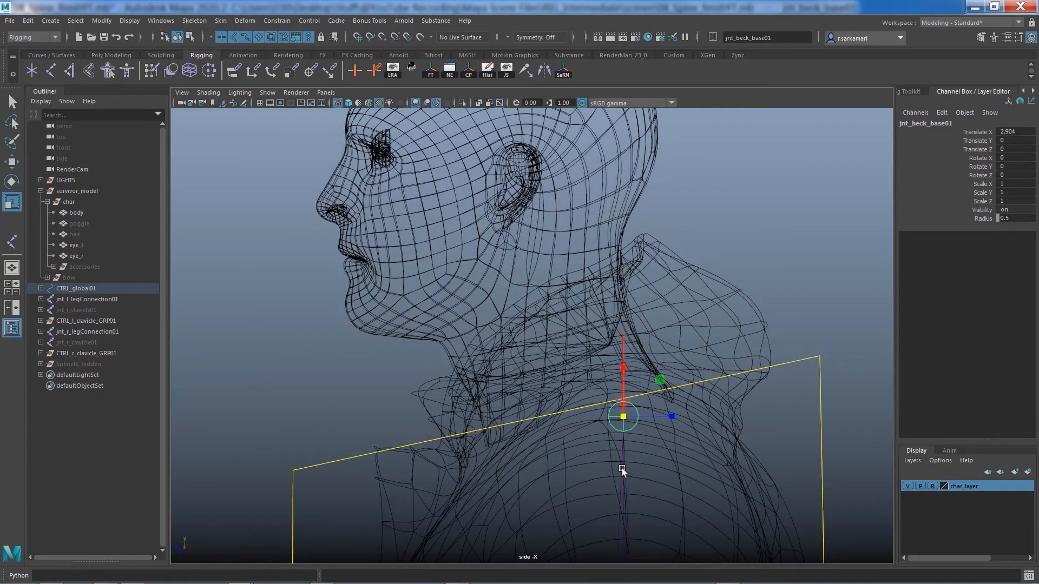
pyautogui.press('w')
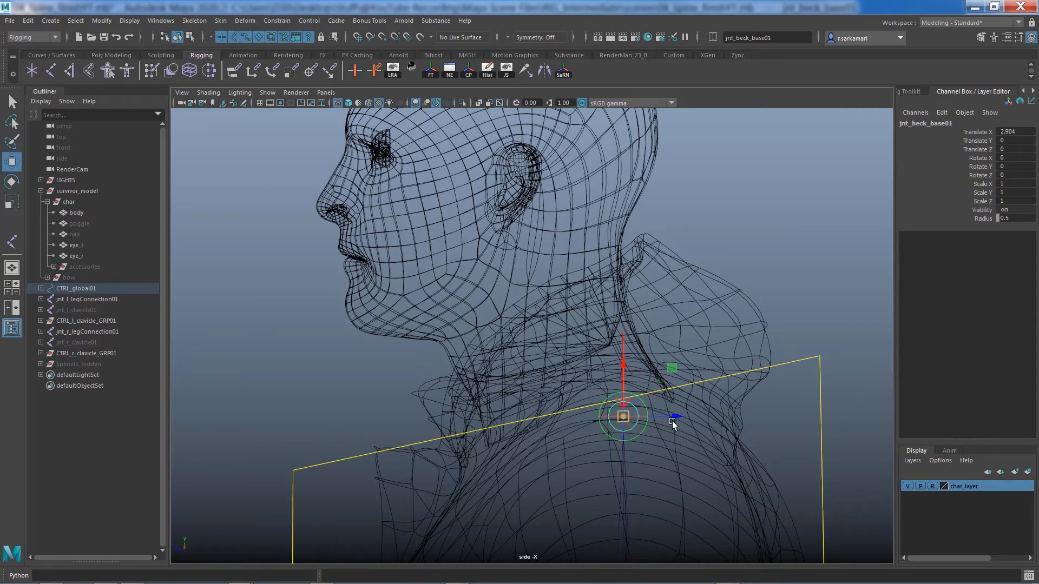
pyautogui.moveTo(678, 415); pyautogui.dragTo(622, 420)
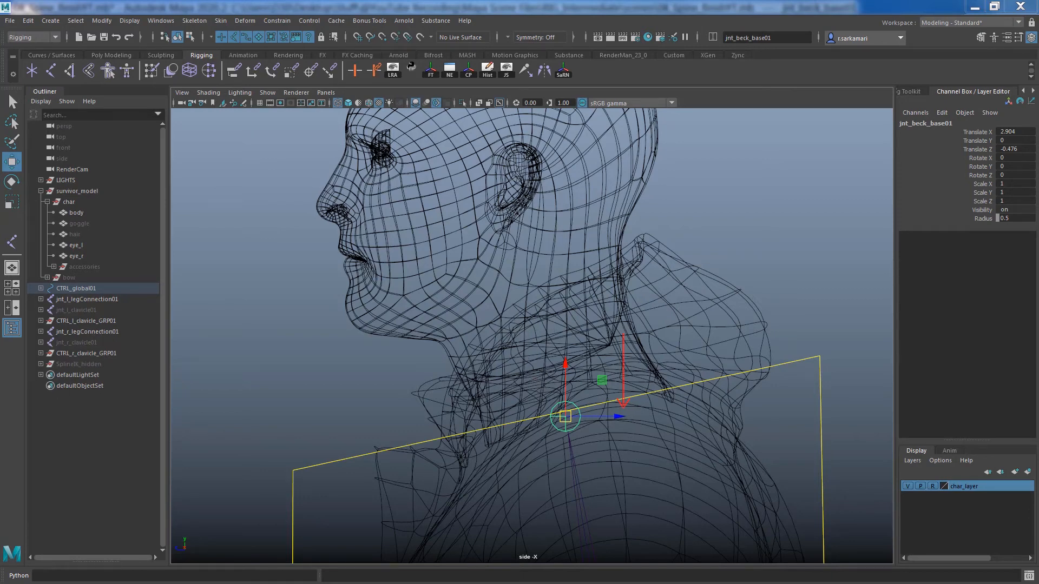
# Draw a straight vertical chain of three joints in front of the face with the Joint tool.
pyautogui.click(11, 242)
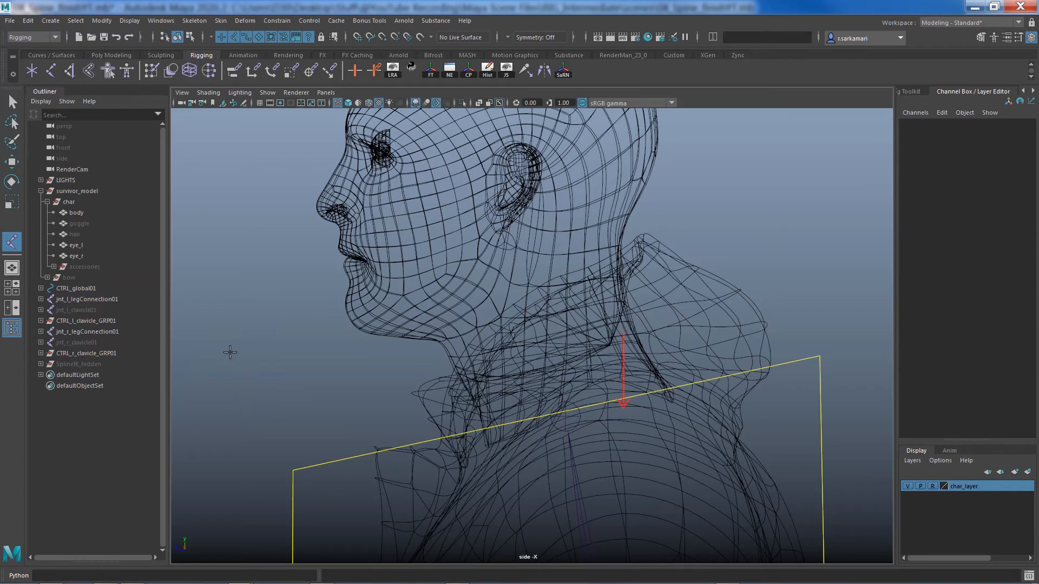
pyautogui.click(243, 389)
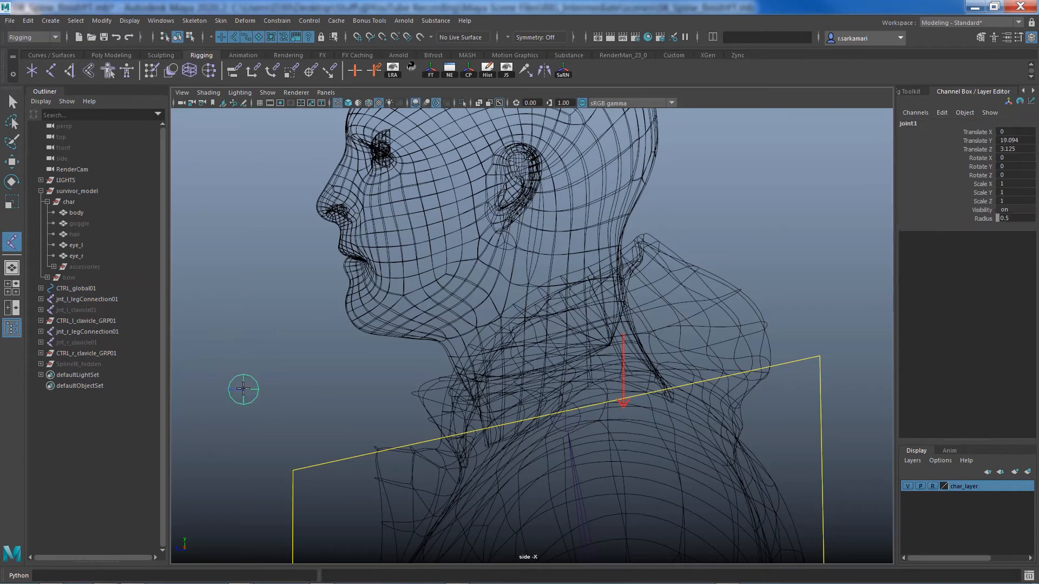
pyautogui.keyDown('shift'); pyautogui.click(243, 309); pyautogui.keyUp('shift')
pyautogui.click(243, 232)
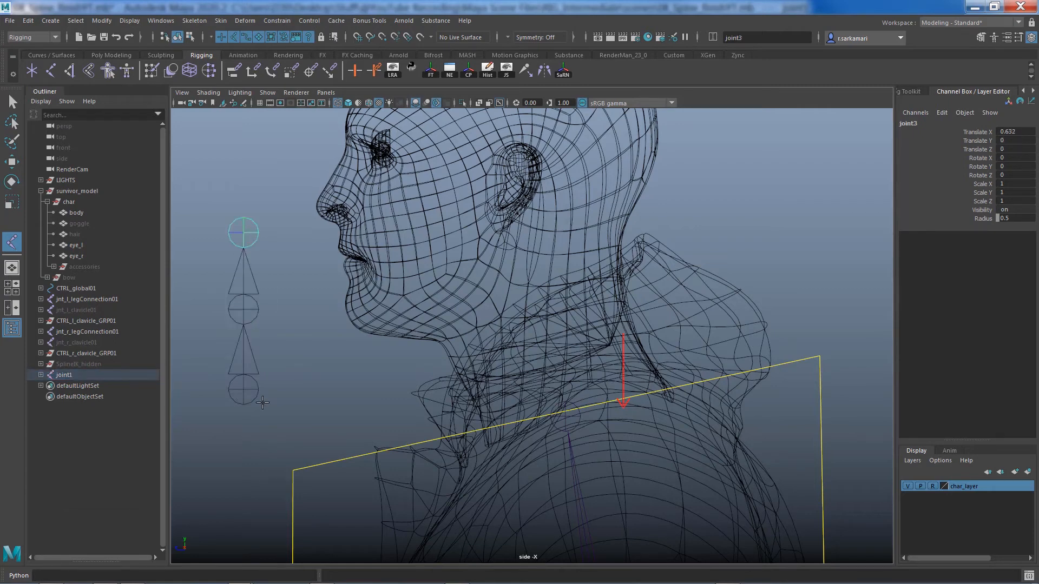
pyautogui.click(10, 103)
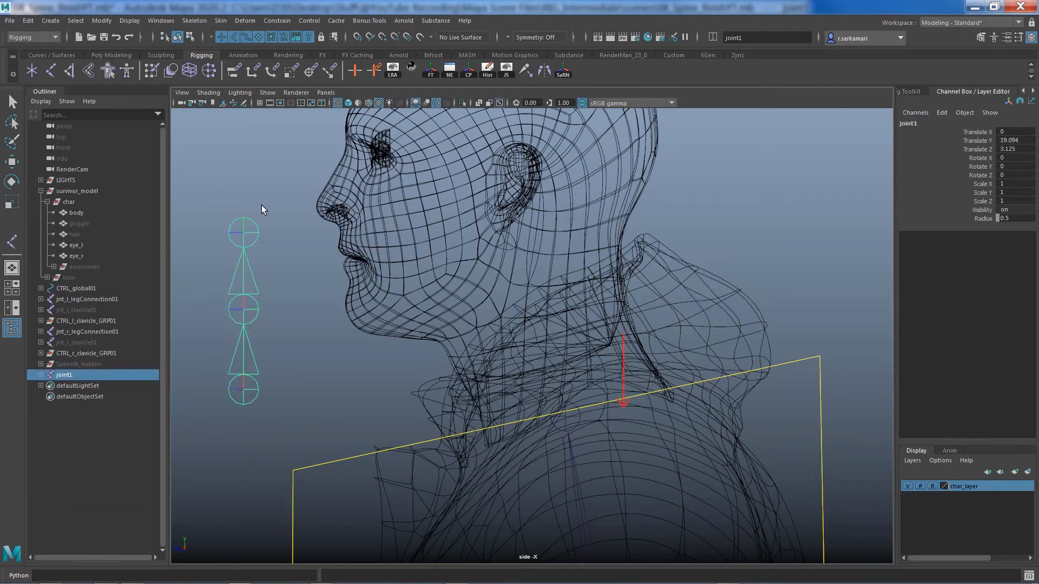
# Set the radius of all three joints in the new chain in front of the face to 0.3.
pyautogui.hotkey('ctrl', 'a')
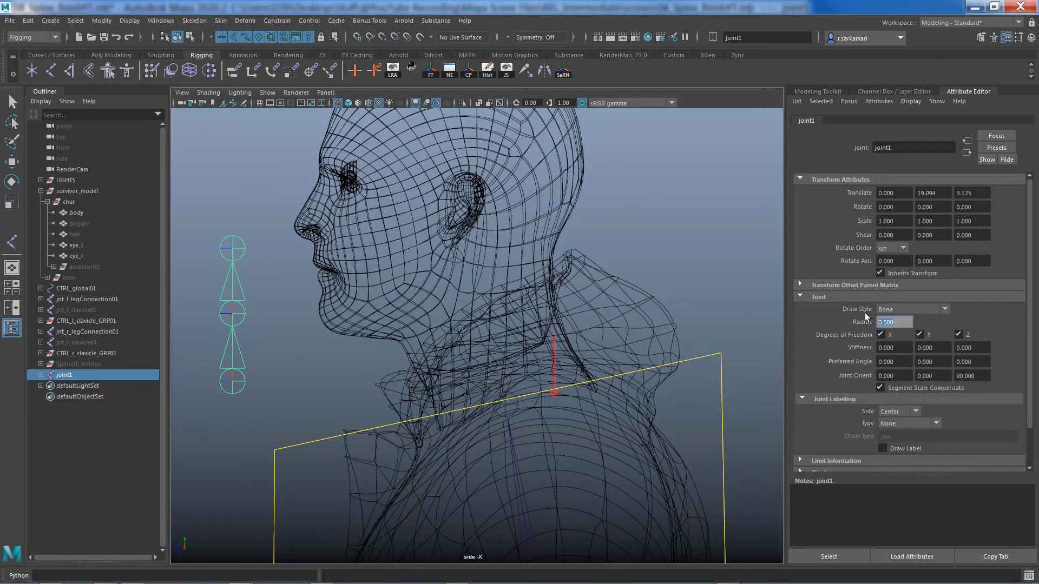
pyautogui.write('0.3')
pyautogui.press('Return')
pyautogui.click(236, 310)
pyautogui.write('.3')
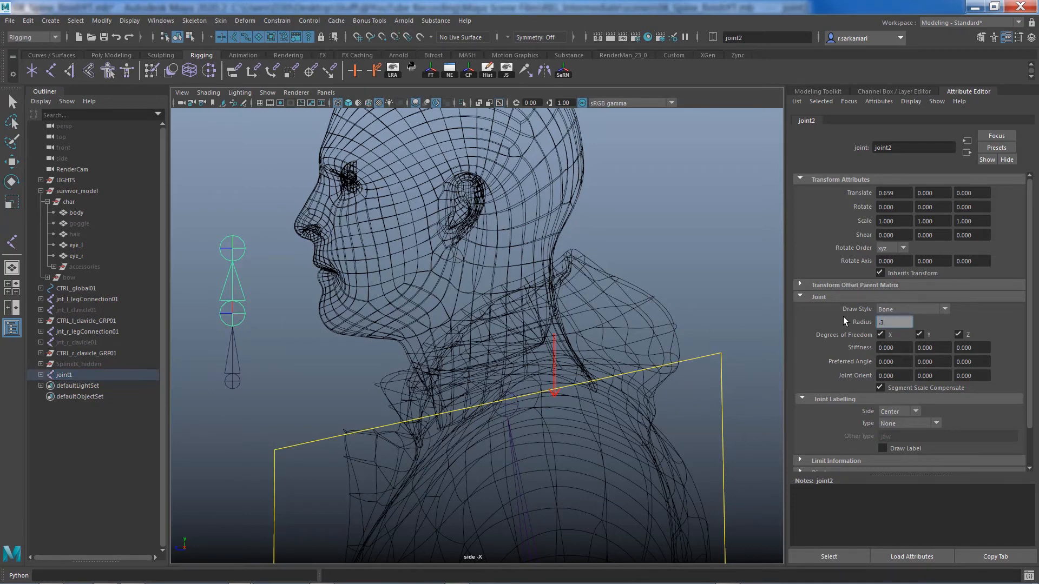
pyautogui.press('Return')
pyautogui.click(234, 262)
pyautogui.moveTo(907, 320); pyautogui.dragTo(832, 325)
pyautogui.write('.3')
pyautogui.press('Return')
pyautogui.click(235, 383)
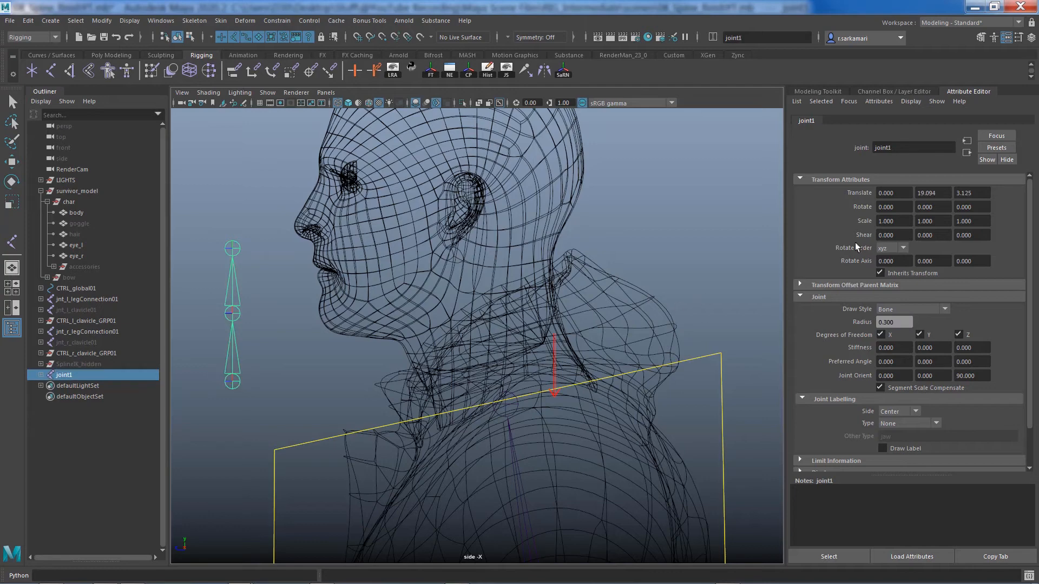
pyautogui.hotkey('ctrl', 'a')
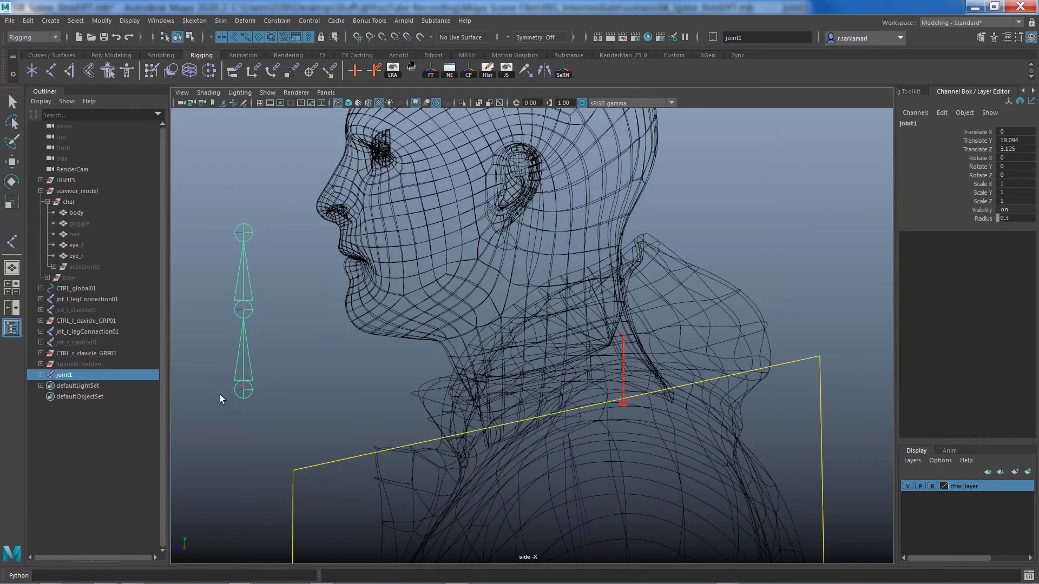
# Set joint1's Rotate X to 180 and display the local rotation axes of joint1, joint2 and joint3.
pyautogui.click(1014, 158)
pyautogui.write('180')
pyautogui.press('Return')
pyautogui.click(40, 375)
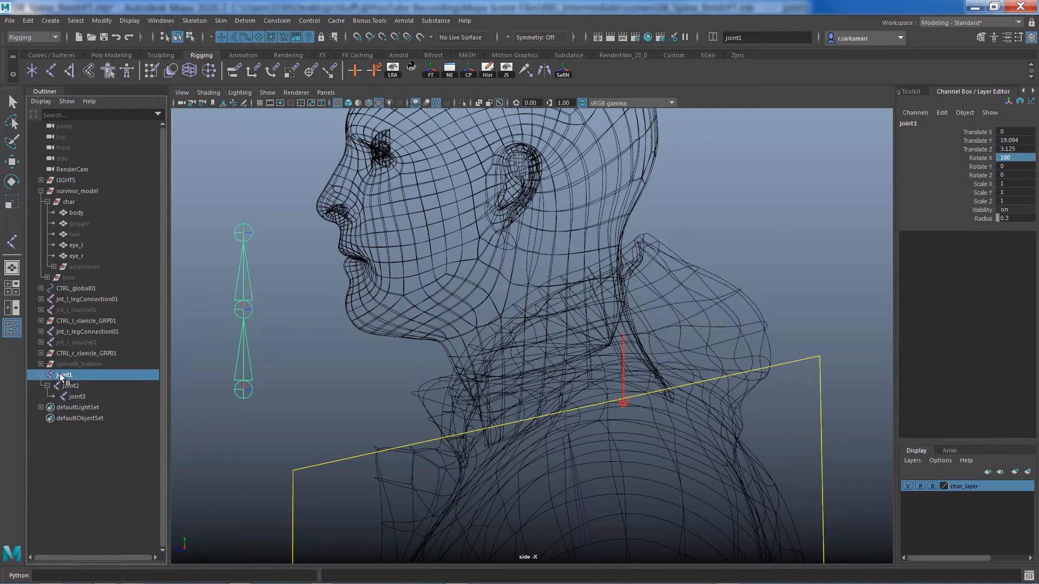
pyautogui.moveTo(64, 379); pyautogui.dragTo(69, 394)
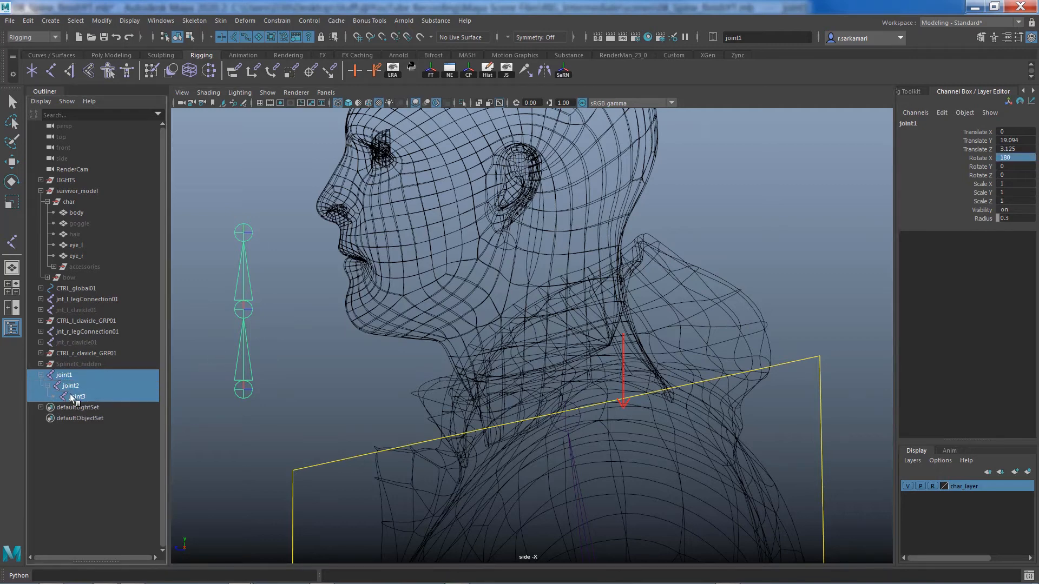
pyautogui.click(395, 67)
pyautogui.click(312, 394)
# Orient the end joint joint3 using Orient Joint with the Orient Joint to World option enabled.
pyautogui.press('space')
pyautogui.moveTo(329, 388); pyautogui.dragTo(332, 355)
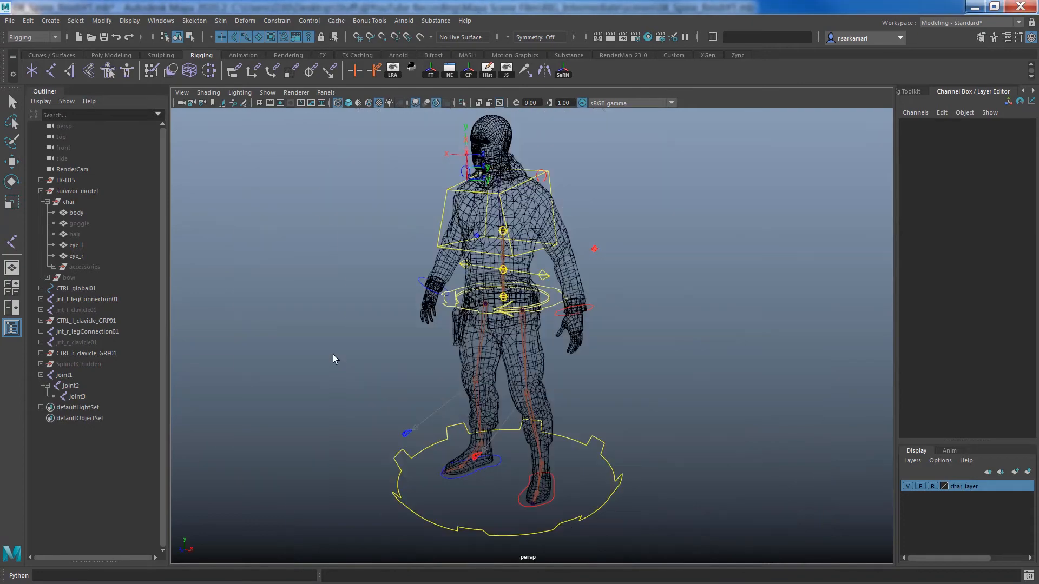
pyautogui.keyDown('alt'); pyautogui.moveTo(362, 316); pyautogui.dragTo(353, 448, button='middle'); pyautogui.keyUp('alt')
pyautogui.keyDown('alt'); pyautogui.moveTo(332, 348); pyautogui.dragTo(652, 378, button='right'); pyautogui.keyUp('alt')
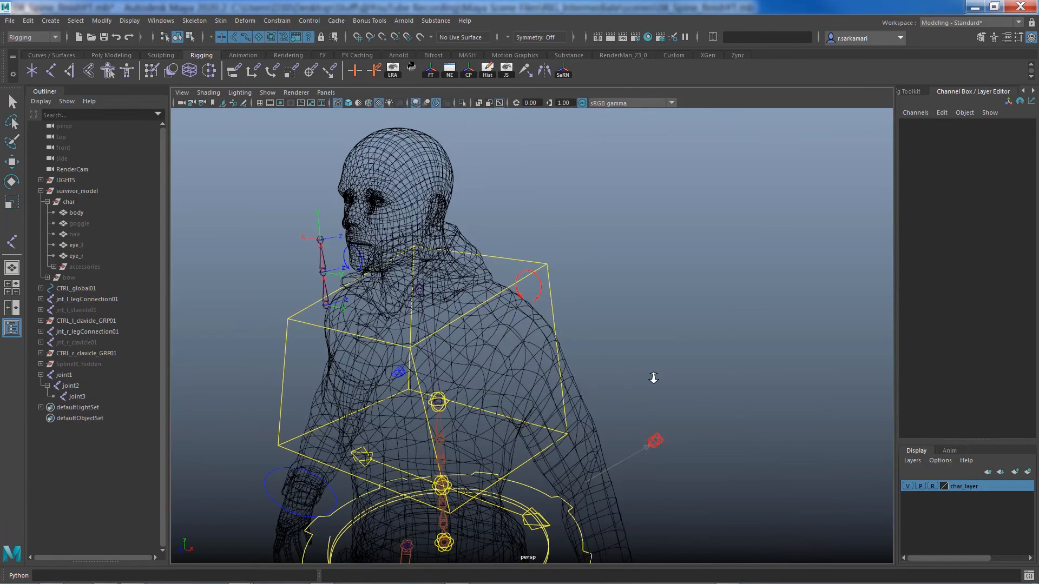
pyautogui.keyDown('alt'); pyautogui.moveTo(516, 355); pyautogui.dragTo(530, 360, button='middle'); pyautogui.keyUp('alt')
pyautogui.keyDown('alt'); pyautogui.moveTo(506, 347); pyautogui.dragTo(477, 338); pyautogui.keyUp('alt')
pyautogui.keyDown('alt'); pyautogui.moveTo(365, 319); pyautogui.dragTo(563, 324, button='right'); pyautogui.keyUp('alt')
pyautogui.keyDown('alt'); pyautogui.moveTo(262, 273); pyautogui.dragTo(309, 293, button='middle'); pyautogui.keyUp('alt')
pyautogui.keyDown('alt'); pyautogui.moveTo(292, 301); pyautogui.dragTo(265, 318); pyautogui.keyUp('alt')
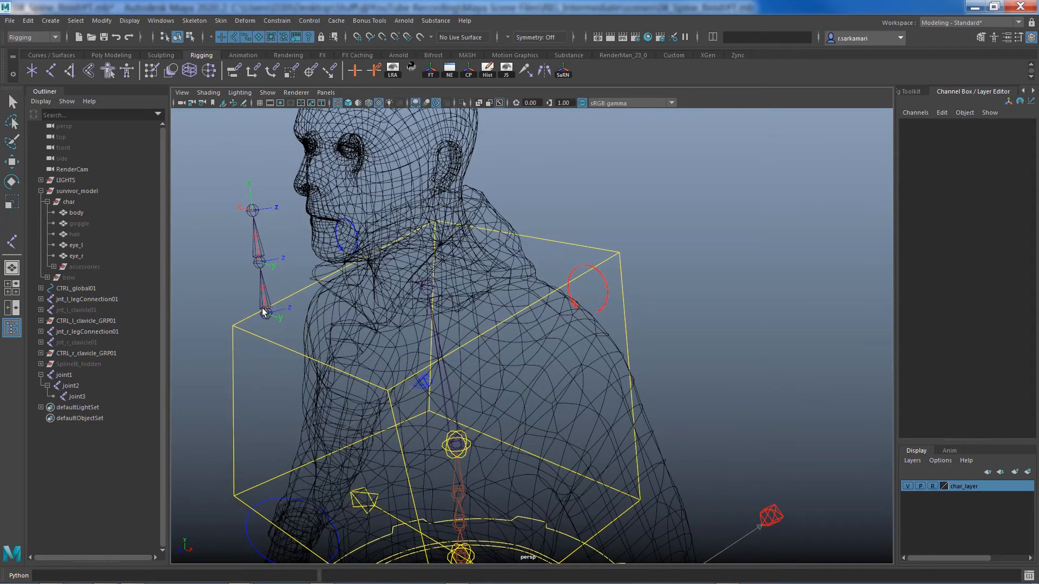
pyautogui.click(252, 211)
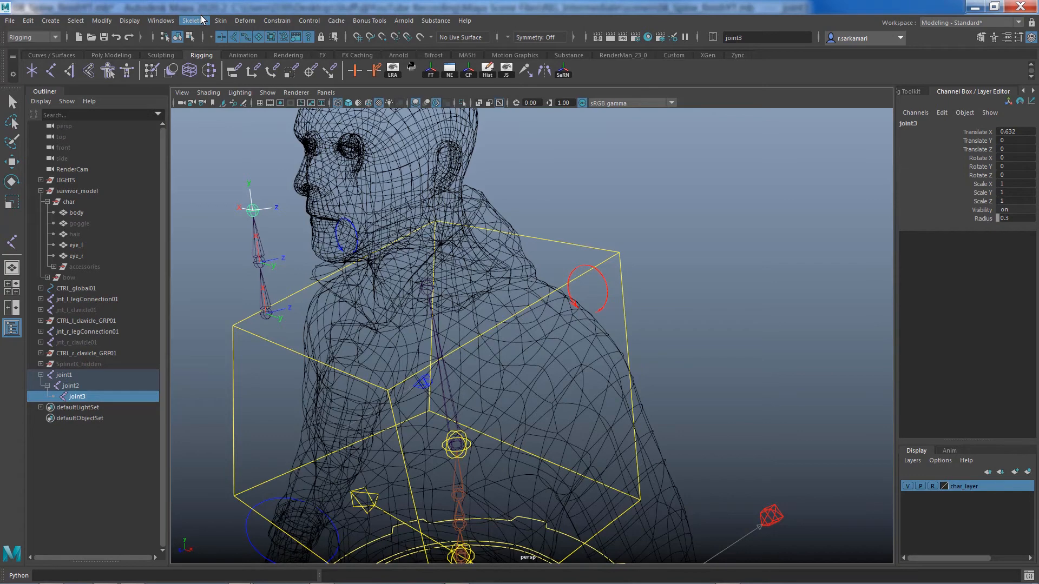
pyautogui.click(201, 20)
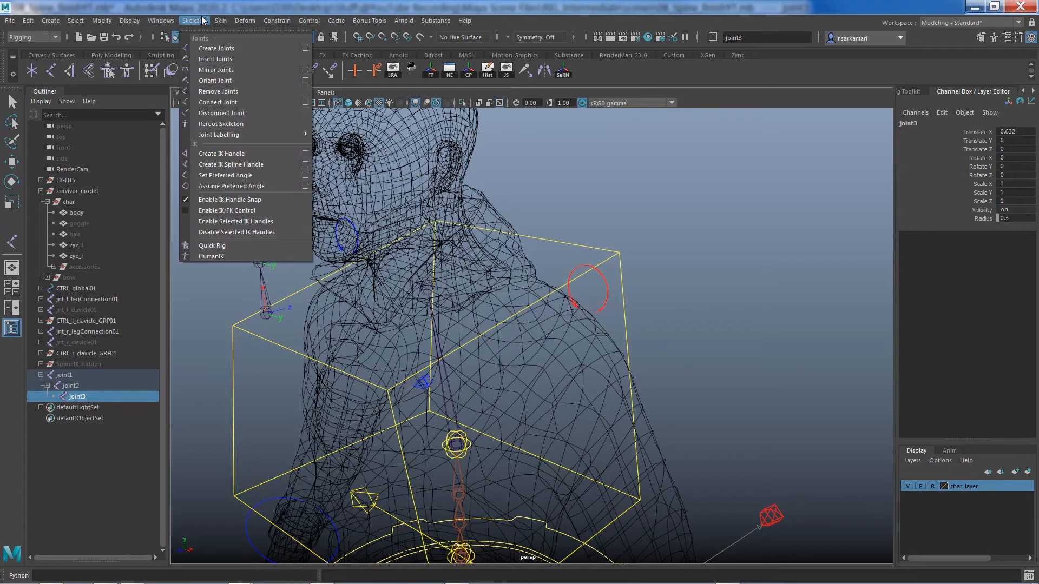
pyautogui.click(304, 81)
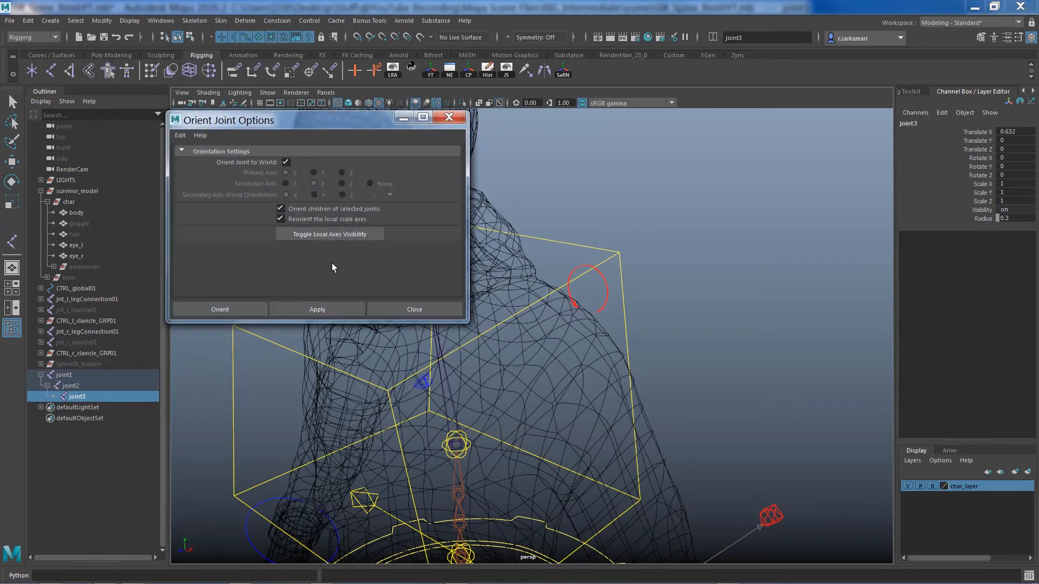
pyautogui.click(234, 313)
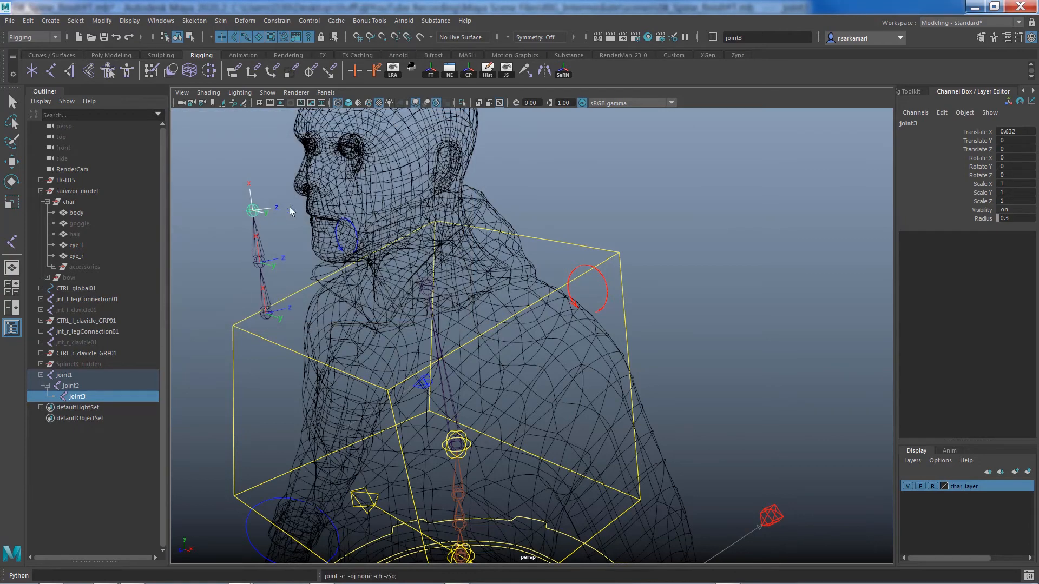
# In the side view, move the chain by joint1 into the neck, snapping its base at Translate Y 18.872 and Z 0.476.
pyautogui.press('Up')
pyautogui.press('Up')
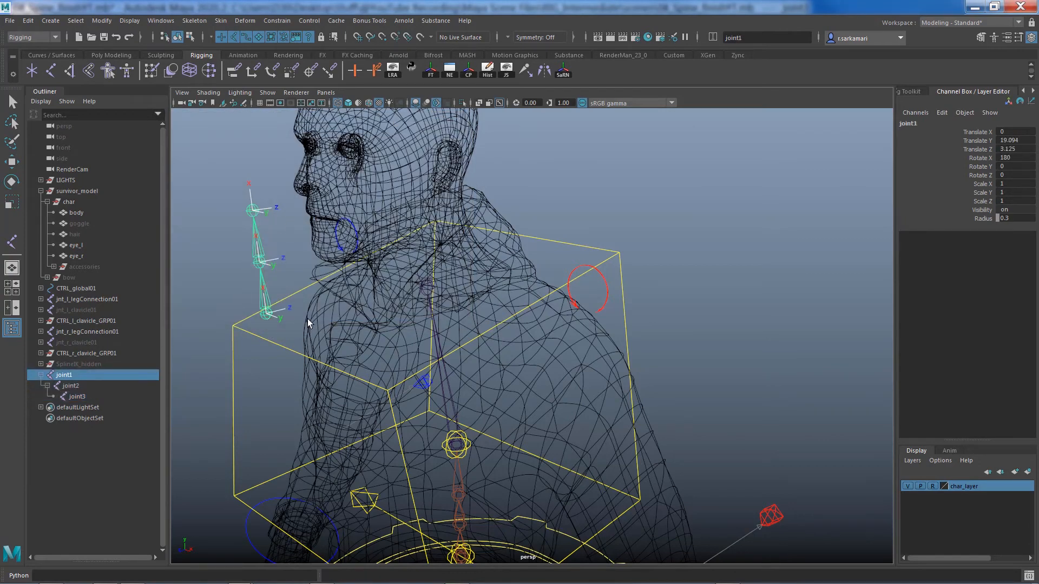
pyautogui.press('space')
pyautogui.click(343, 320)
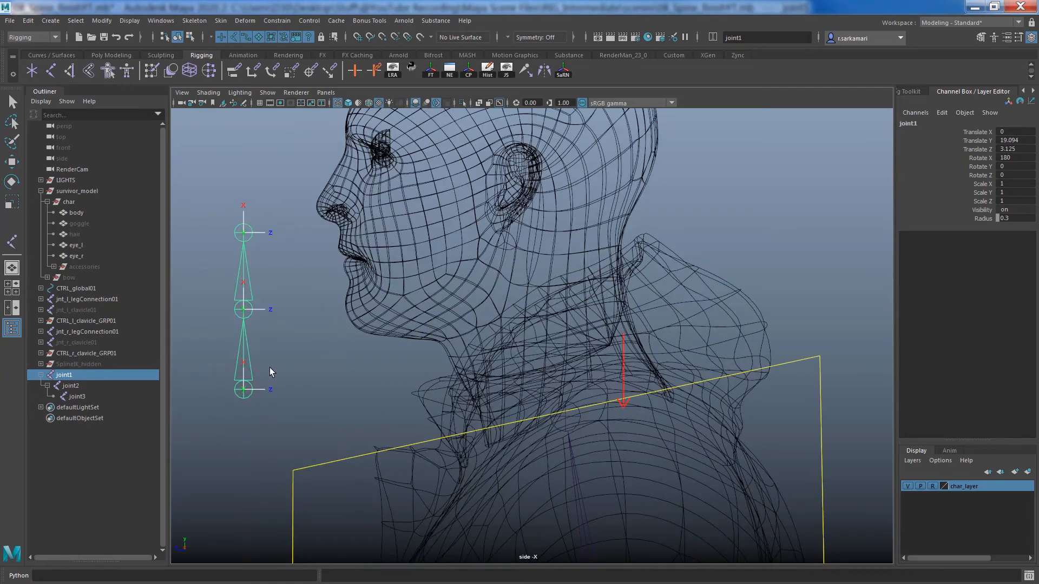
pyautogui.press('w')
pyautogui.moveTo(290, 390); pyautogui.dragTo(606, 343)
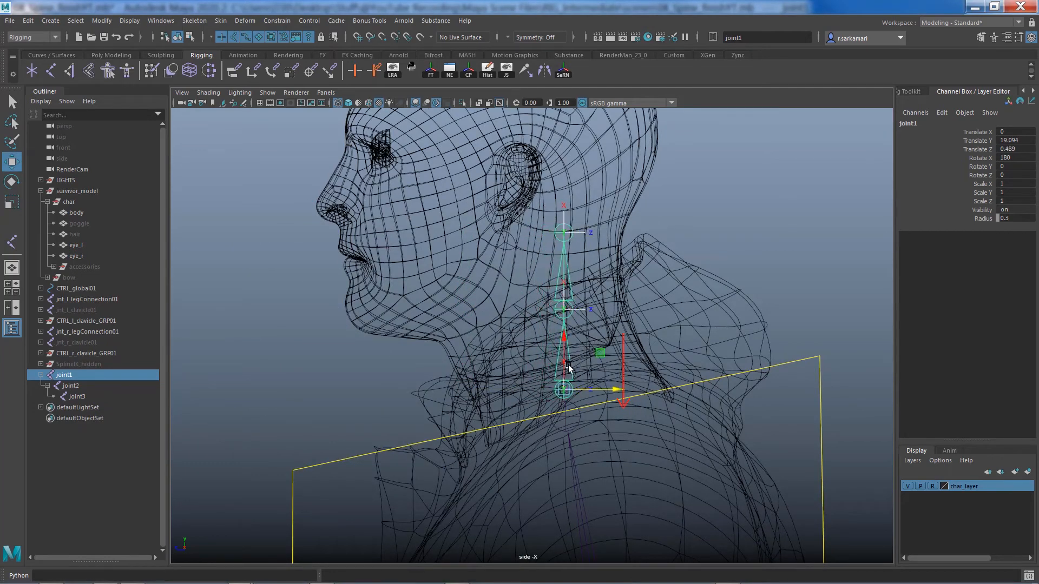
pyautogui.press('v')
pyautogui.moveTo(561, 387); pyautogui.dragTo(563, 420)
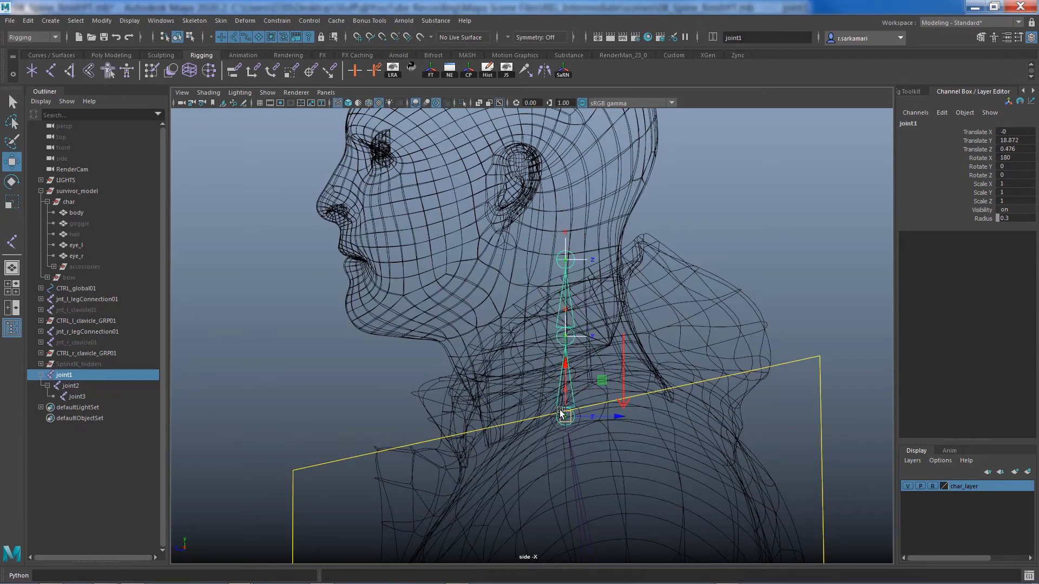
# Tilt joint1 to a Rotate Y of about -23.754 and shorten joint1 and joint2 to Scale X of about 0.757 and 0.736.
pyautogui.press('e')
pyautogui.moveTo(522, 394); pyautogui.dragTo(513, 412)
pyautogui.press('r')
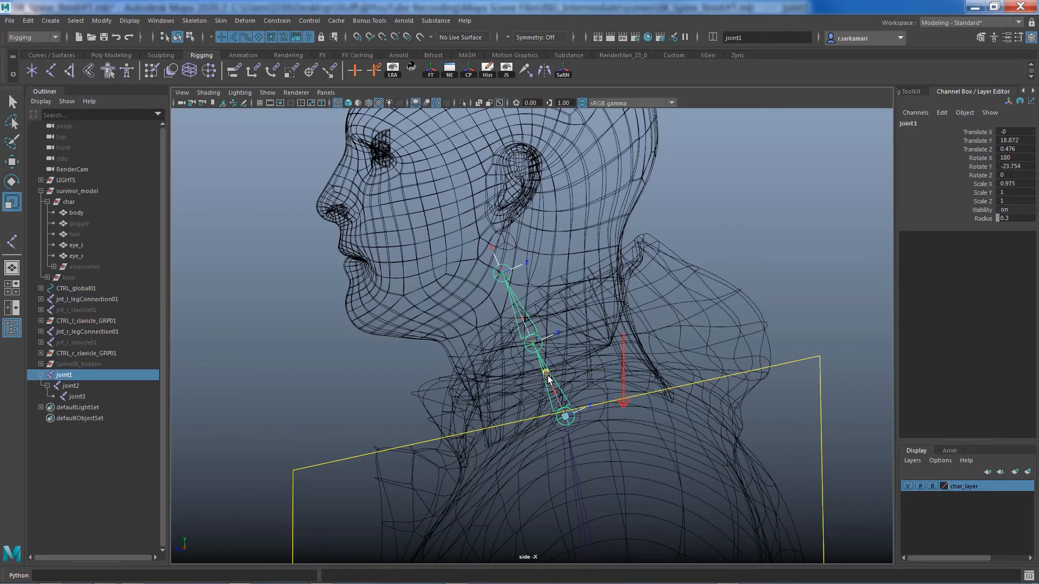
pyautogui.moveTo(542, 373)
pyautogui.mouseDown()
pyautogui.moveTo(549, 385)
pyautogui.moveTo(536, 370)
pyautogui.mouseUp()
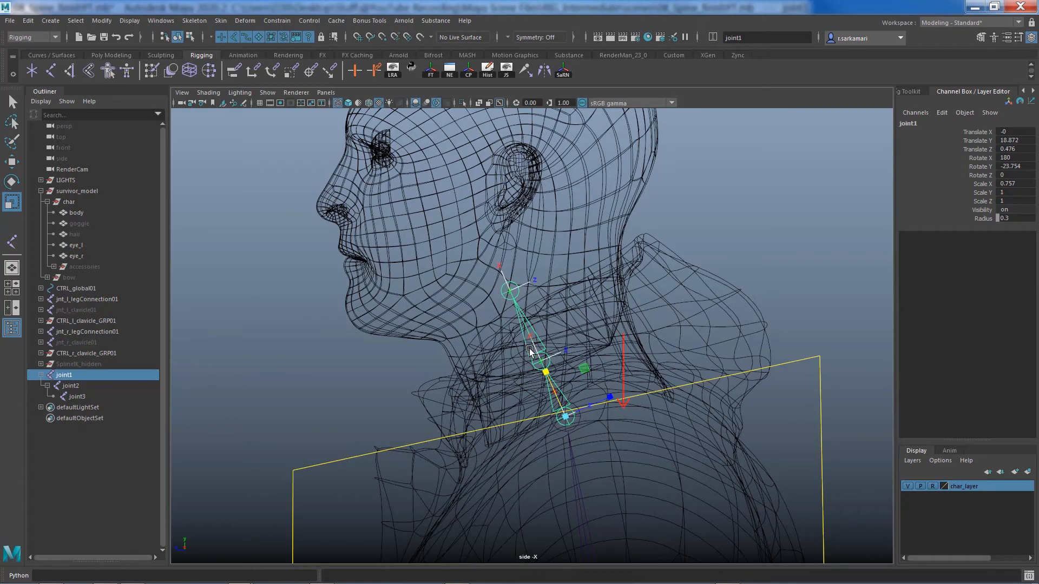
pyautogui.click(529, 352)
pyautogui.moveTo(519, 317); pyautogui.dragTo(524, 327)
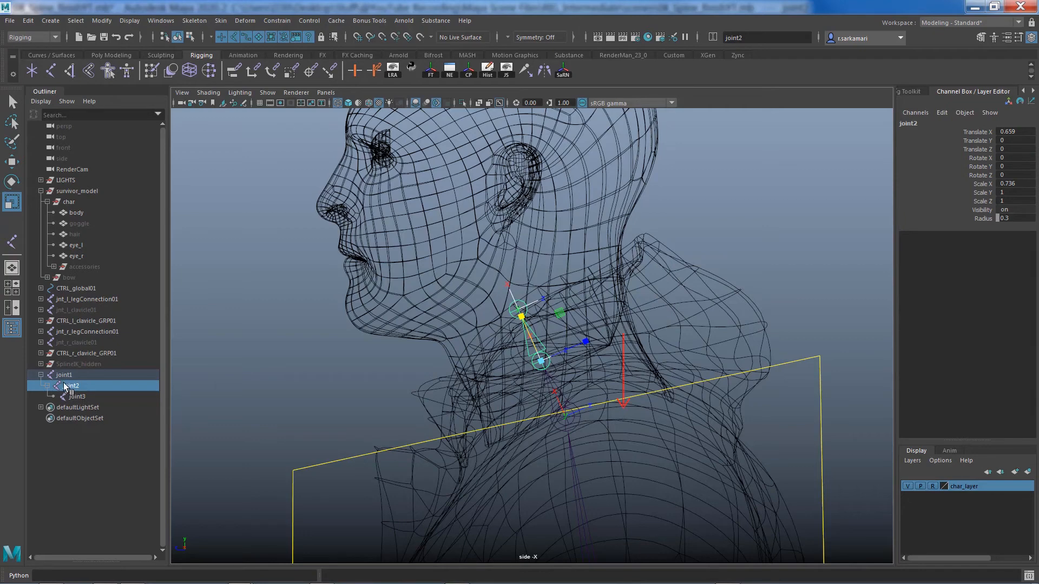
# Rename the three selected chain joints together with the base name jnt_neck_.
pyautogui.moveTo(64, 377); pyautogui.dragTo(70, 398)
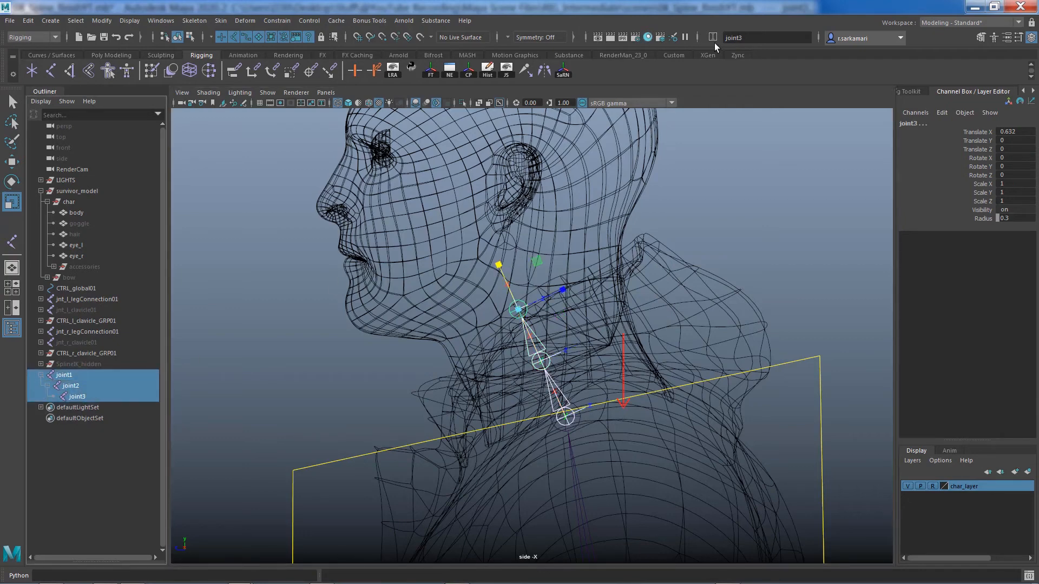
pyautogui.click(741, 38)
pyautogui.write('jnt_neck_')
pyautogui.press('Return')
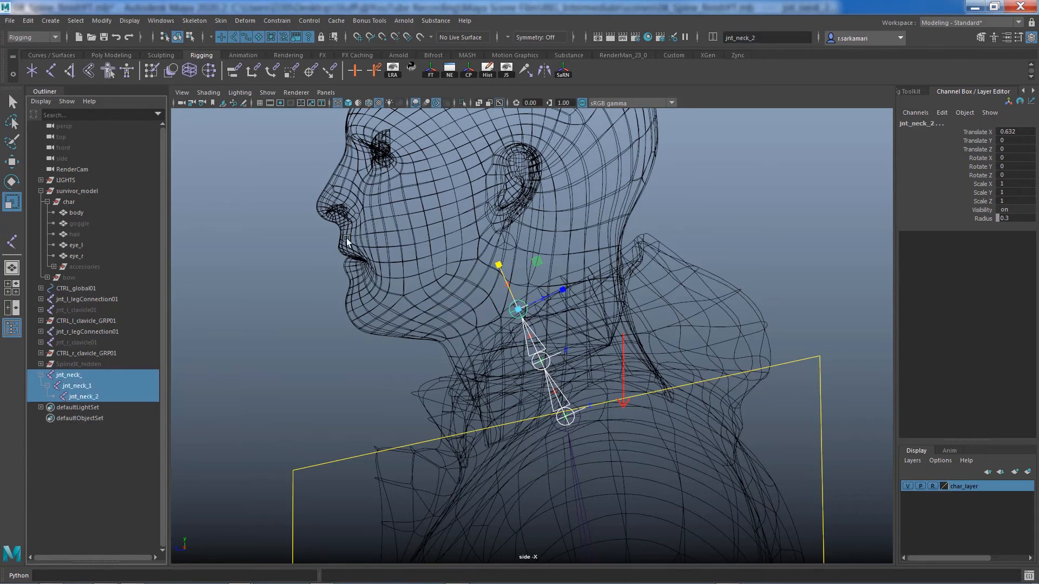
# Rename the chain's first joint jnt_neck_a01 and its second joint jnt_neck_b01.
pyautogui.doubleClick(94, 376)
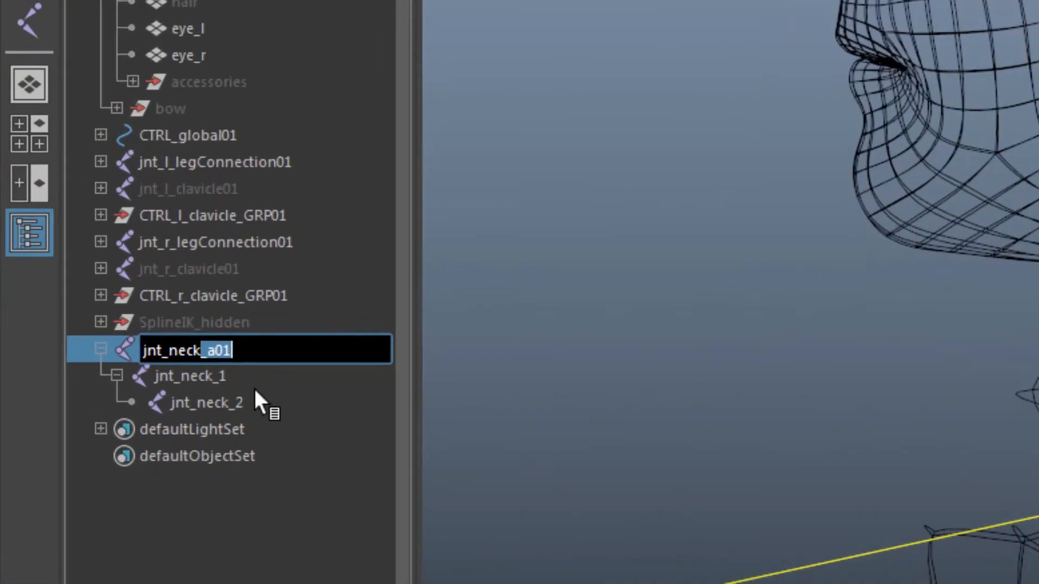
pyautogui.click(78, 387)
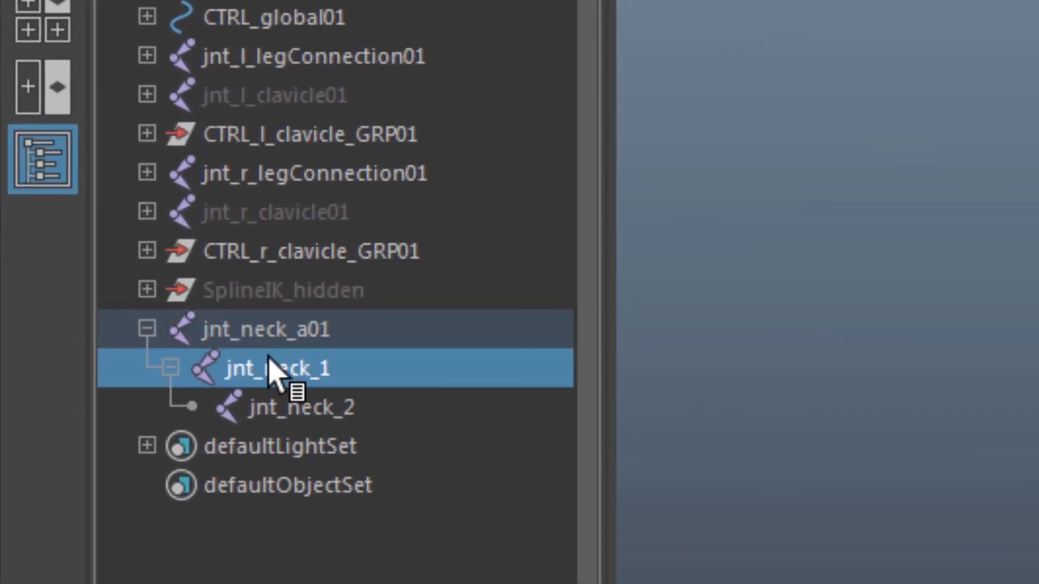
pyautogui.doubleClick(87, 387)
pyautogui.click(349, 379)
pyautogui.press('BackSpace')
pyautogui.write('_a01')
pyautogui.click(348, 379)
pyautogui.press('BackSpace')
pyautogui.press('BackSpace')
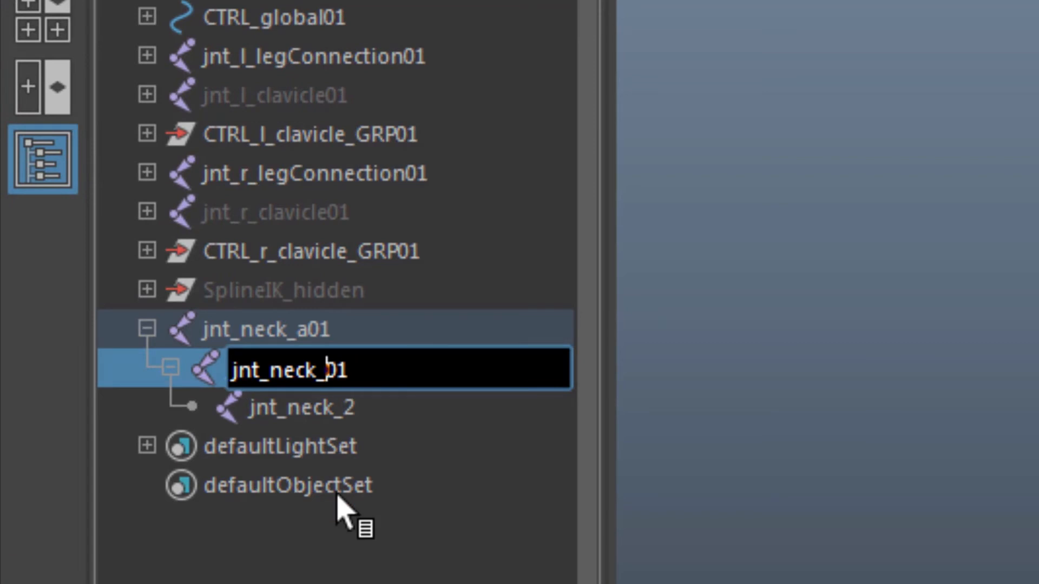
pyautogui.write('b')
pyautogui.press('Return')
# Rename the chain's end joint jnte_neck_c01.
pyautogui.click(350, 414)
pyautogui.doubleClick(373, 415)
pyautogui.press('BackSpace')
pyautogui.press('BackSpace')
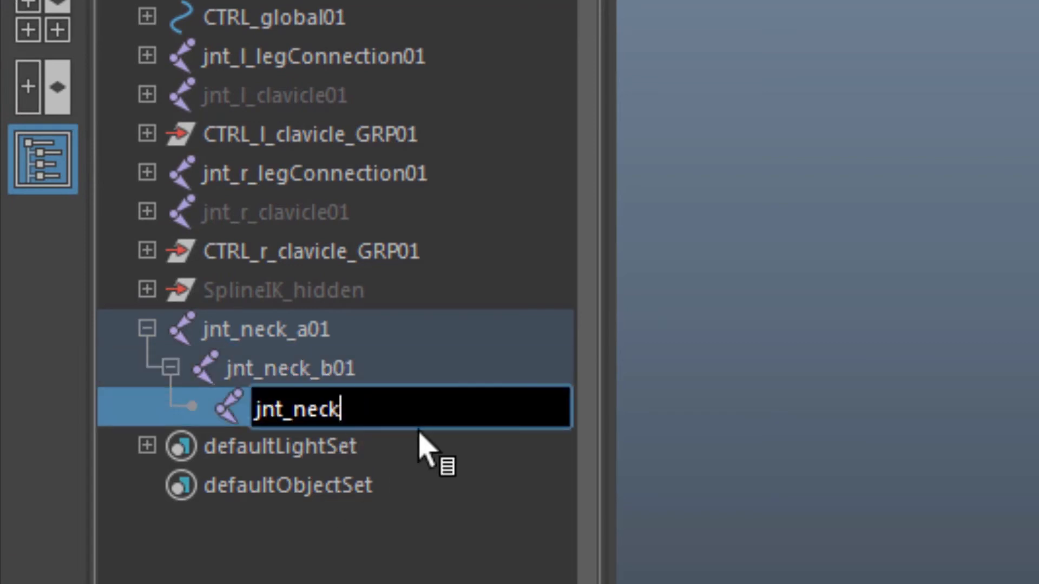
pyautogui.write('_a01')
pyautogui.press('Left')
pyautogui.press('Left')
pyautogui.press('BackSpace')
pyautogui.write('c')
pyautogui.press('Left')
pyautogui.press('Left')
pyautogui.press('Left')
pyautogui.press('Left')
pyautogui.press('Left')
pyautogui.press('Left')
pyautogui.press('Left')
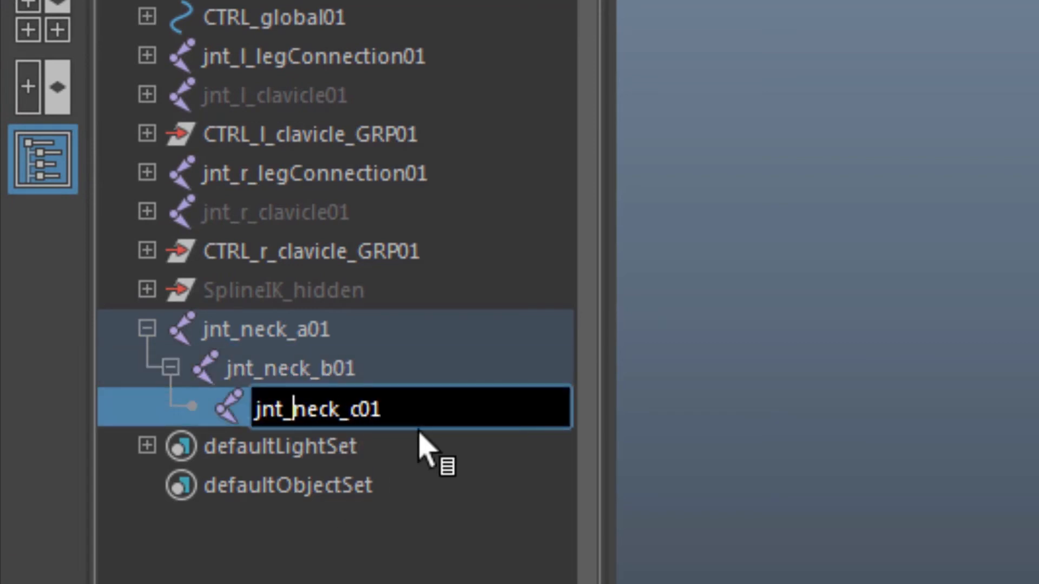
pyautogui.write('e')
pyautogui.press('Return')
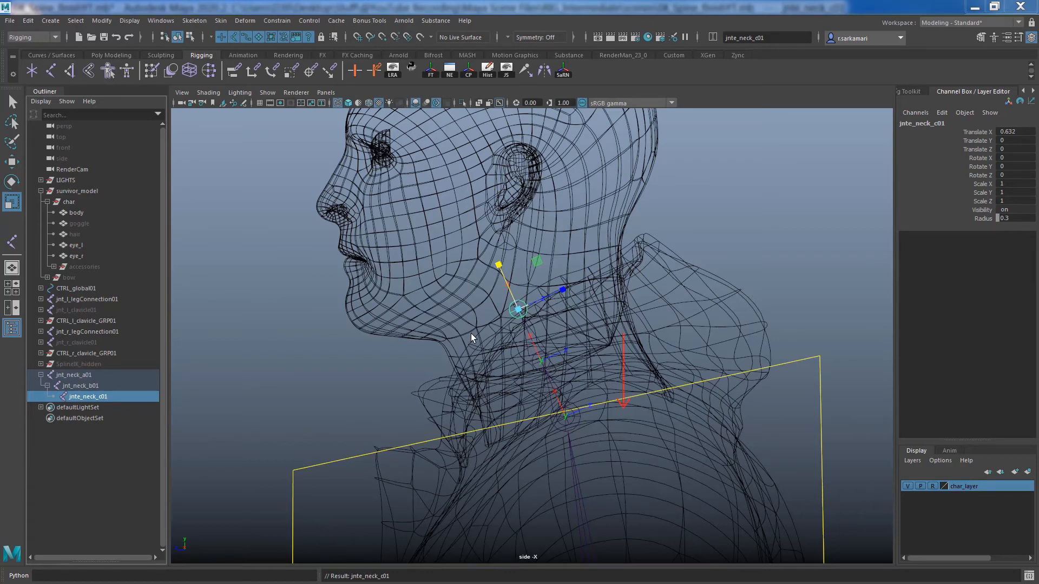
# Undo the last deletion, and freeze the transformations of jnt_neck_a01, jnt_neck_b01 and jnt_neck_c01.
pyautogui.hotkey('ctrl', 'z')
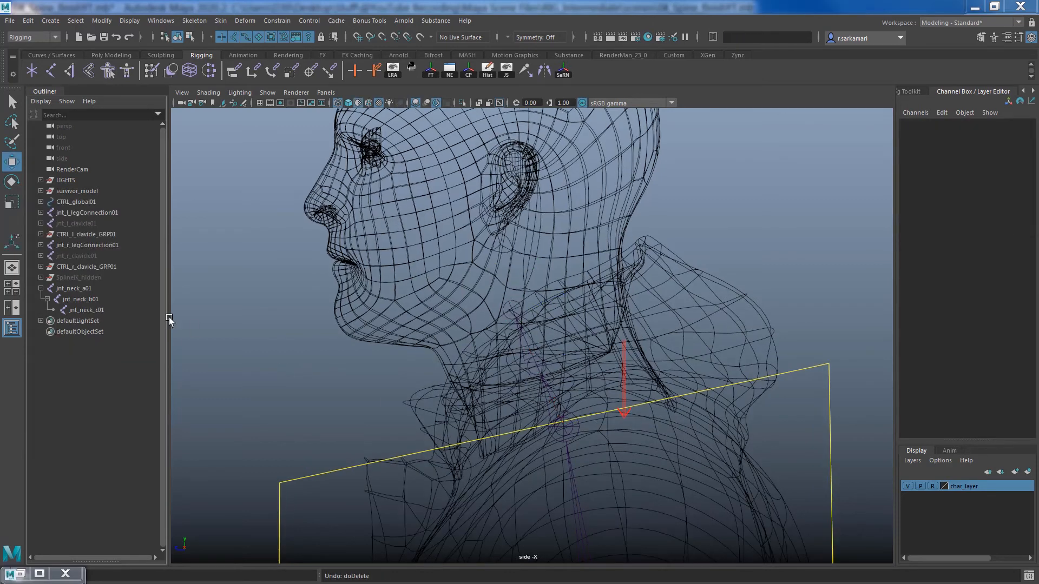
pyautogui.click(73, 288)
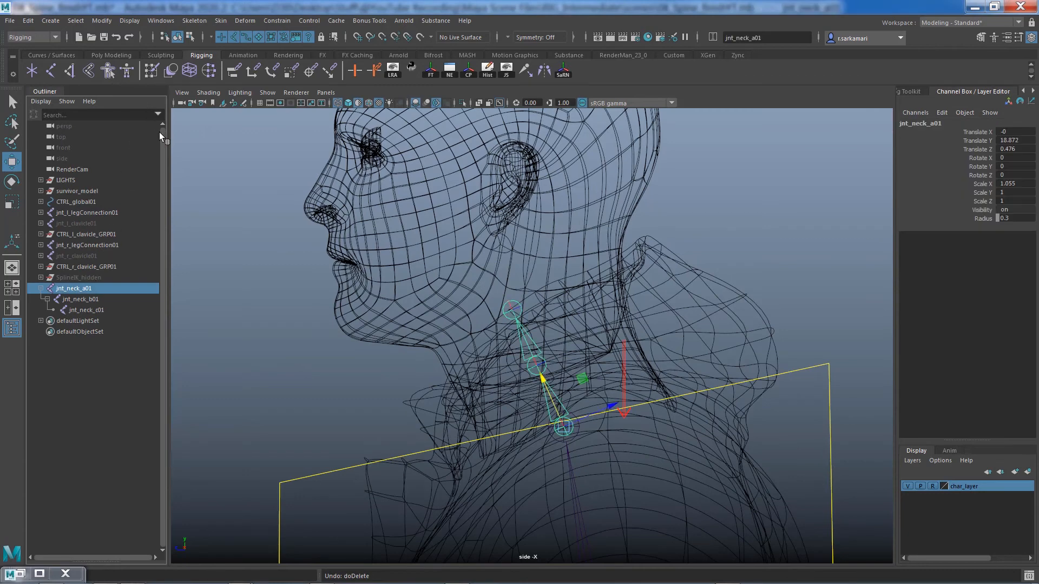
pyautogui.moveTo(54, 291); pyautogui.dragTo(84, 310)
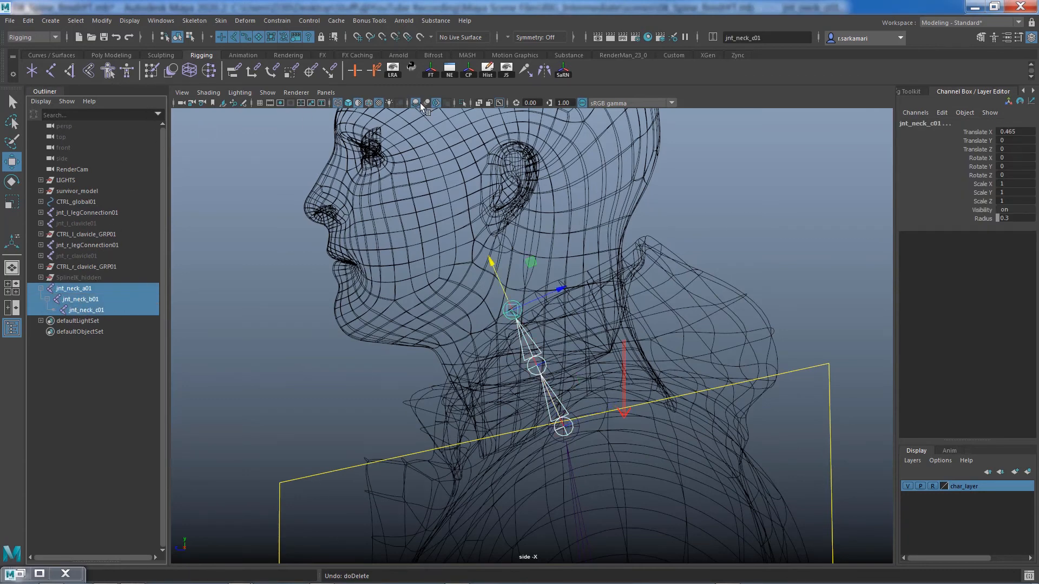
pyautogui.click(431, 71)
pyautogui.click(303, 423)
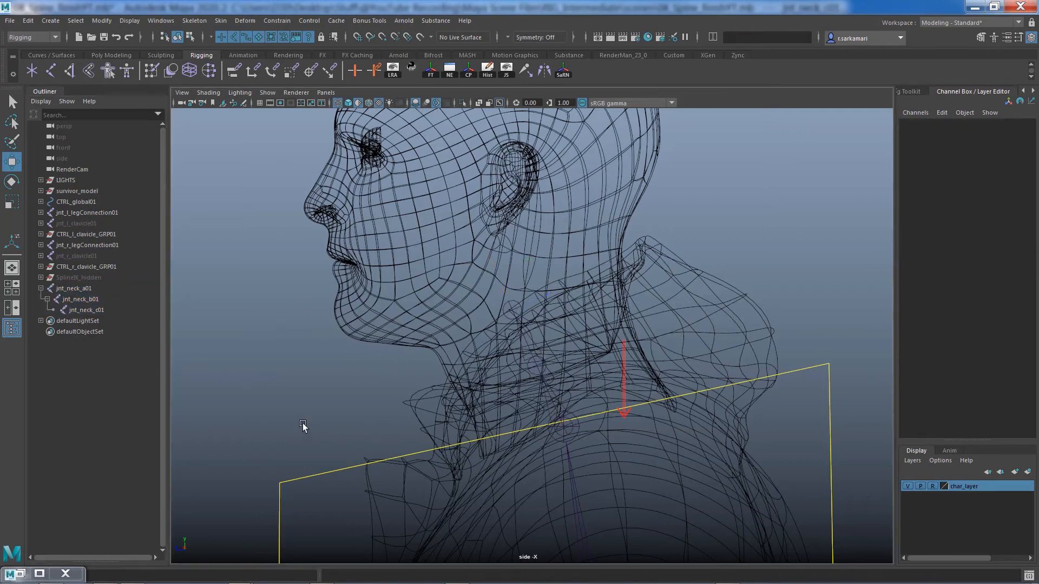
# Run the Python control-creation script from the Script Editor on jnt_neck_b01 and jnt_neck_c01.
pyautogui.moveTo(89, 308); pyautogui.dragTo(82, 299)
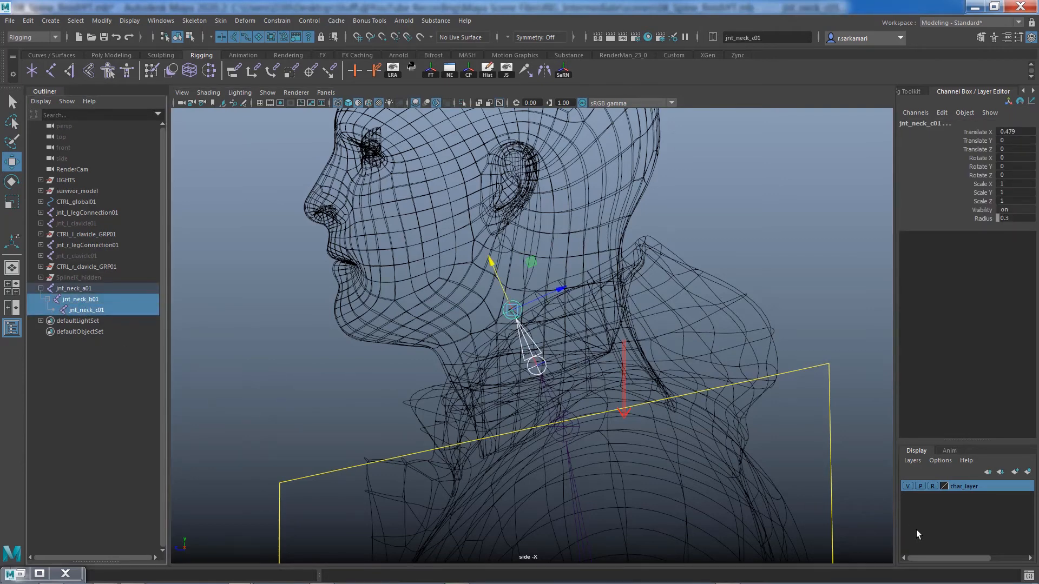
pyautogui.click(1028, 575)
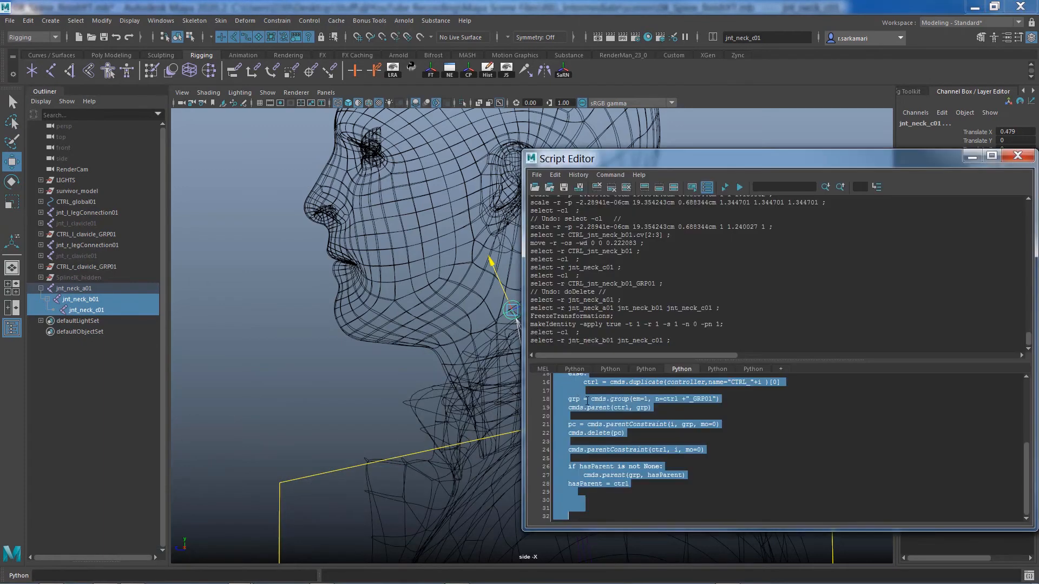
pyautogui.rightClick(565, 389)
pyautogui.click(565, 441)
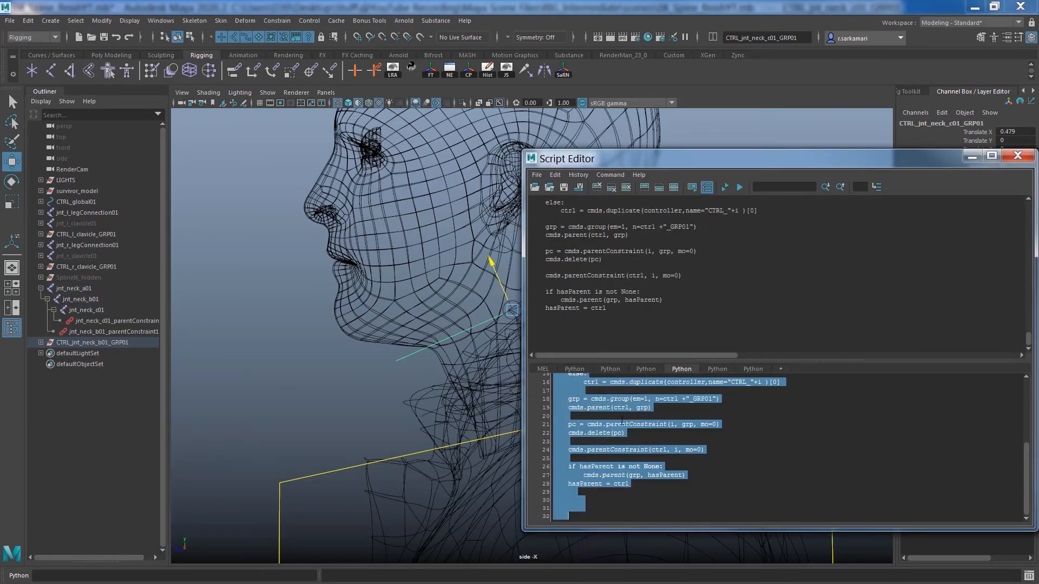
# Assign the yellow color to the controls CTRL_jnt_neck_b01 and CTRL_jnt_neck_c01 with the Control Creator.
pyautogui.click(973, 156)
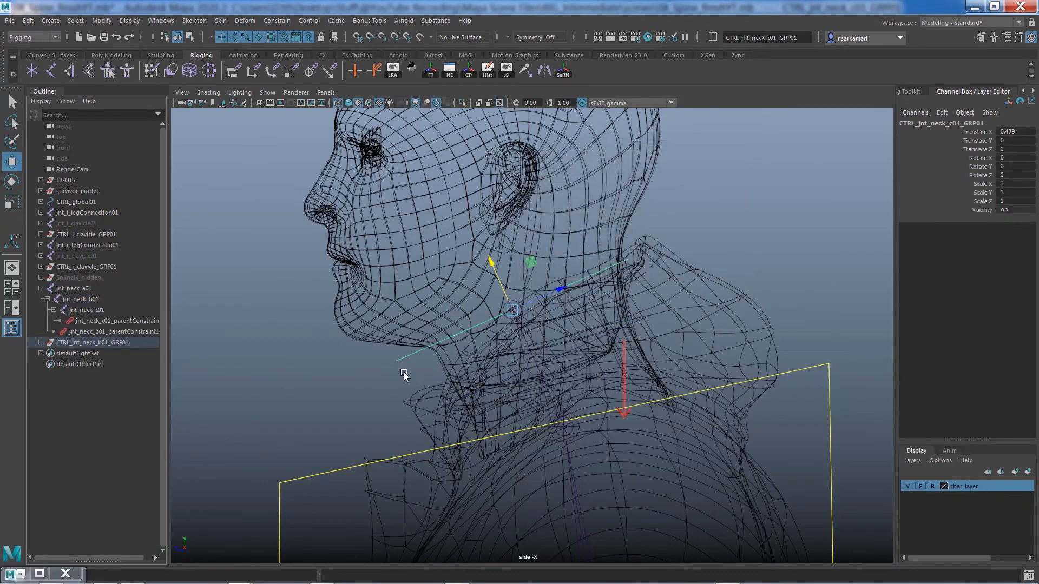
pyautogui.keyDown('shift'); pyautogui.click(41, 343); pyautogui.keyUp('shift')
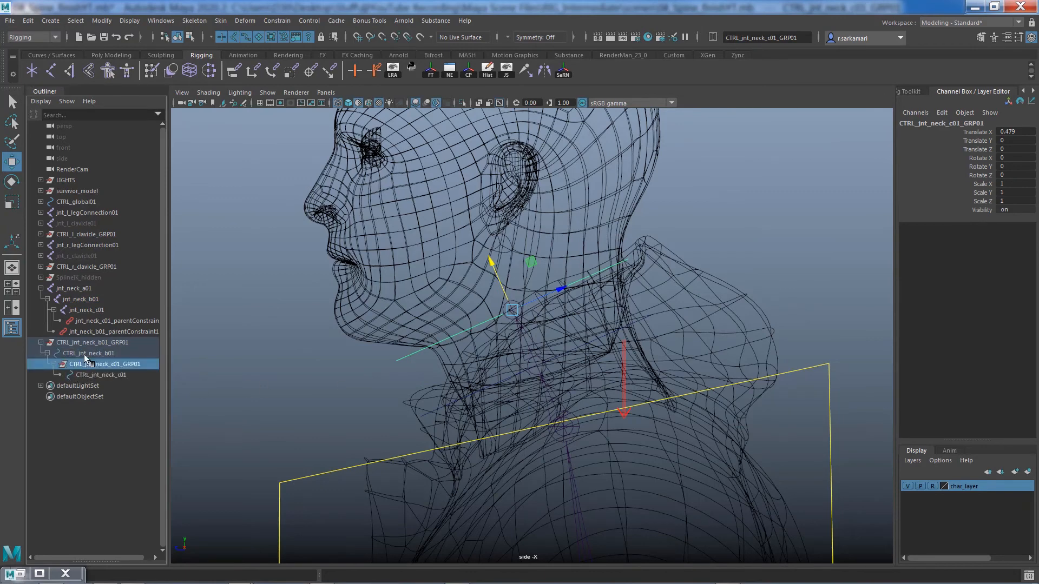
pyautogui.click(84, 354)
pyautogui.keyDown('ctrl'); pyautogui.click(89, 376); pyautogui.keyUp('ctrl')
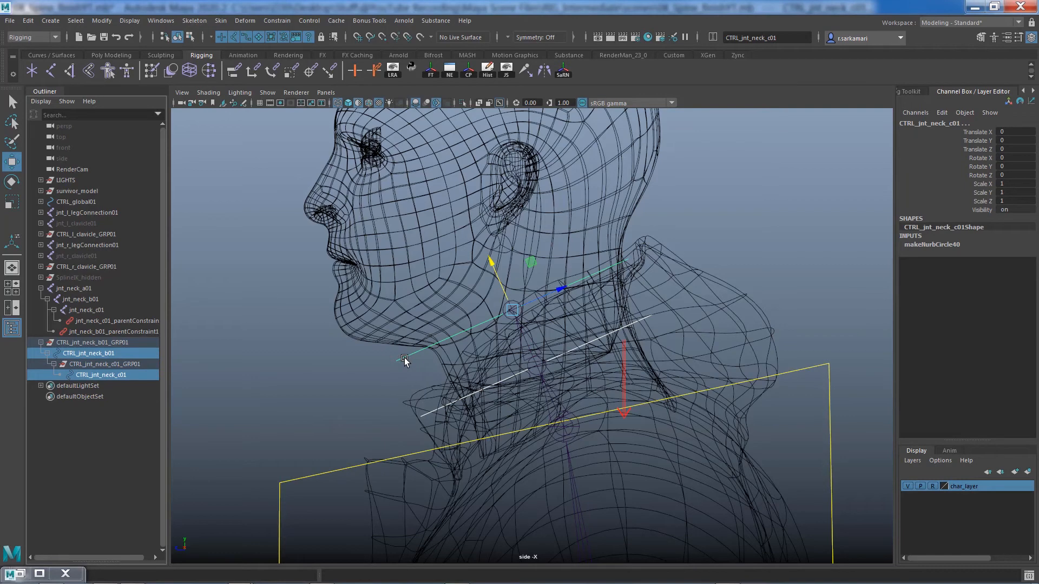
pyautogui.click(408, 67)
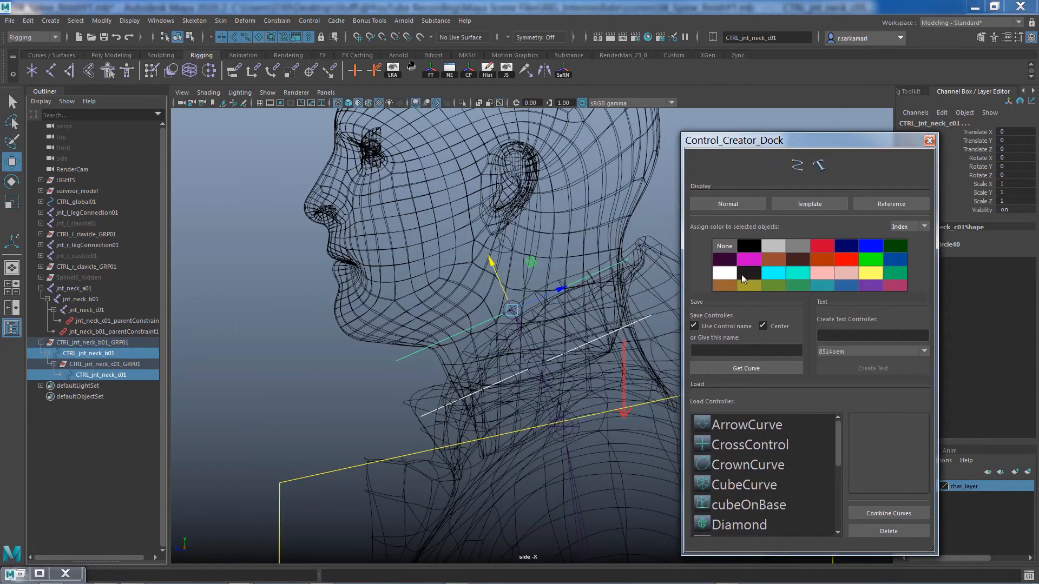
pyautogui.click(741, 275)
pyautogui.click(382, 373)
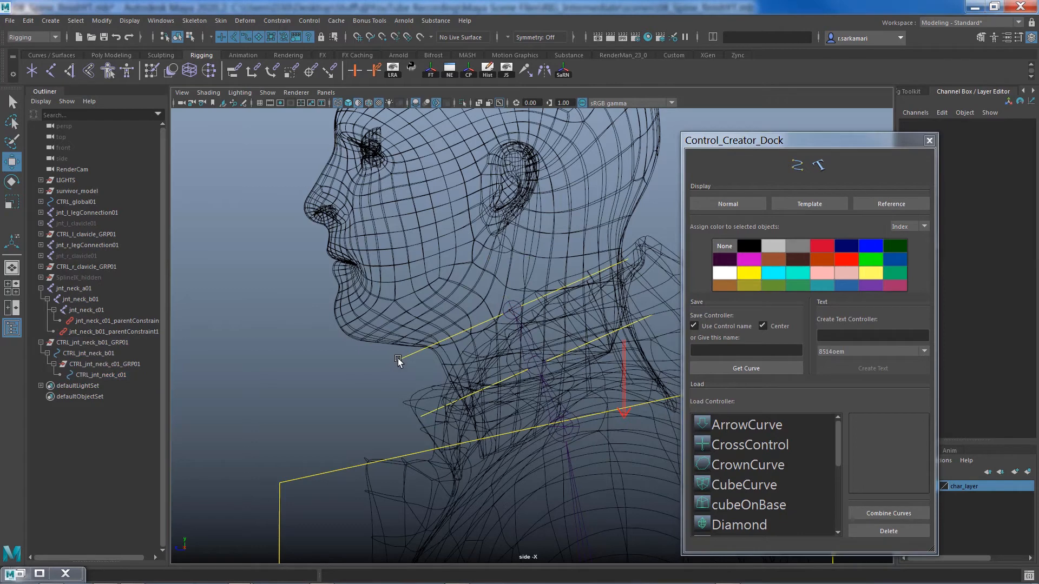
pyautogui.click(928, 142)
# Search and replace the names in the neck control hierarchy to drop jnt_, giving CTRL_neck_b01, CTRL_neck_c01 and matching GRP01 groups.
pyautogui.moveTo(86, 344); pyautogui.dragTo(90, 375)
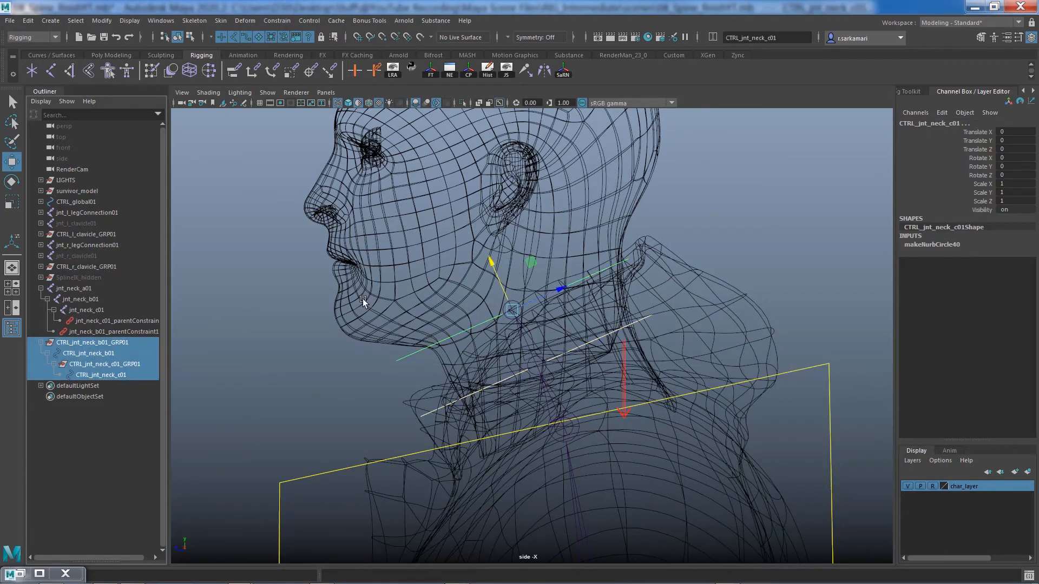
pyautogui.click(562, 71)
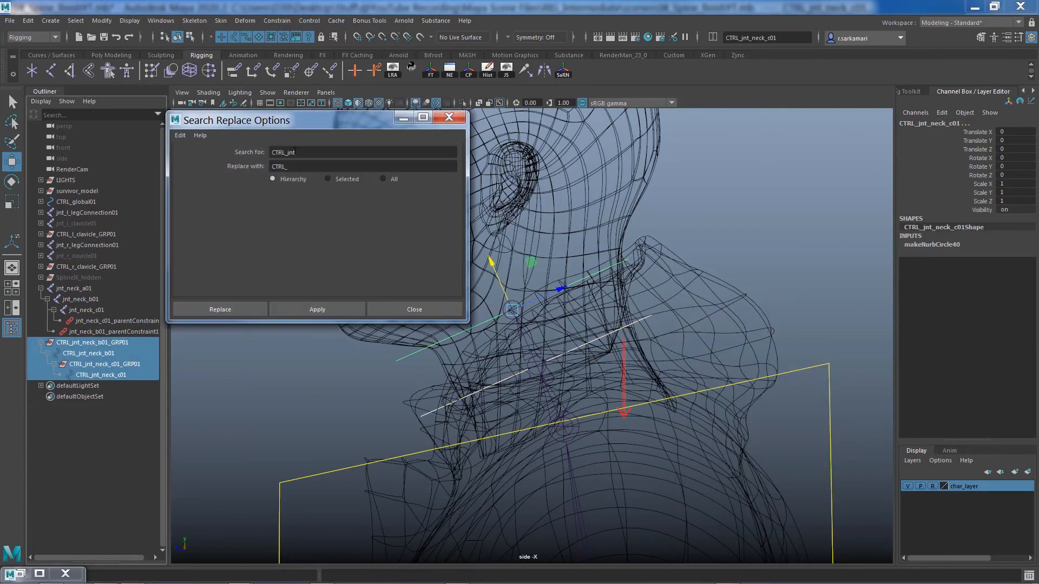
pyautogui.click(214, 306)
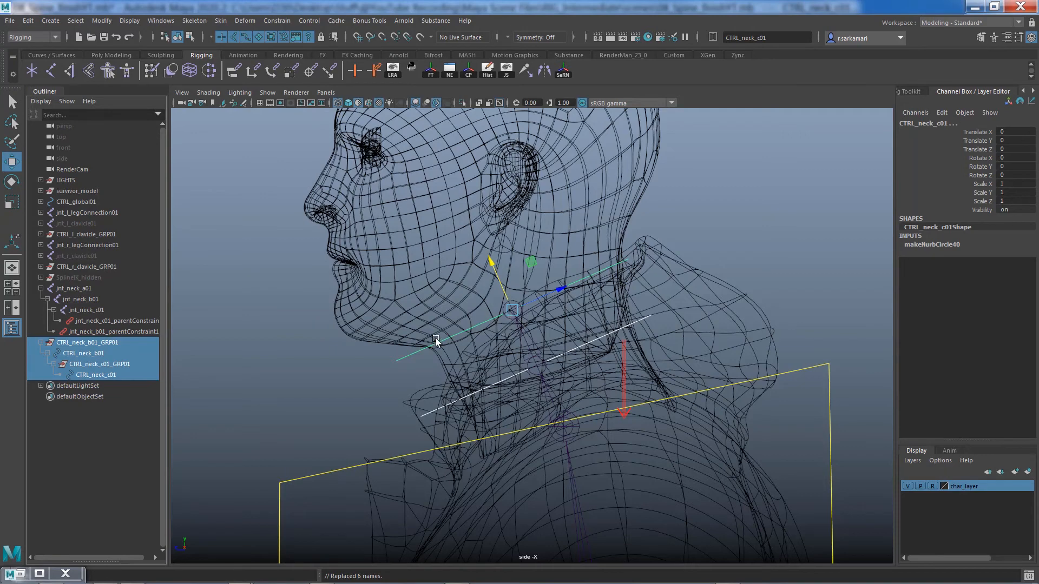
# Try rotating CTRL_neck_b01 and CTRL_neck_c01 together to test how they drive the neck joints.
pyautogui.click(420, 415)
pyautogui.keyDown('shift'); pyautogui.click(423, 416); pyautogui.keyUp('shift')
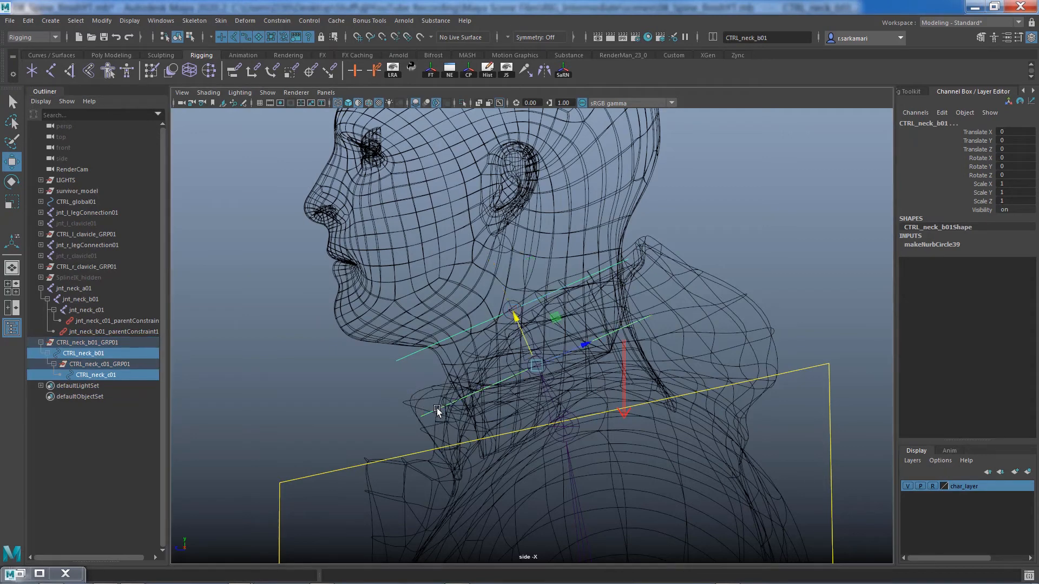
pyautogui.press('e')
pyautogui.moveTo(496, 341); pyautogui.dragTo(489, 365)
pyautogui.click(367, 390)
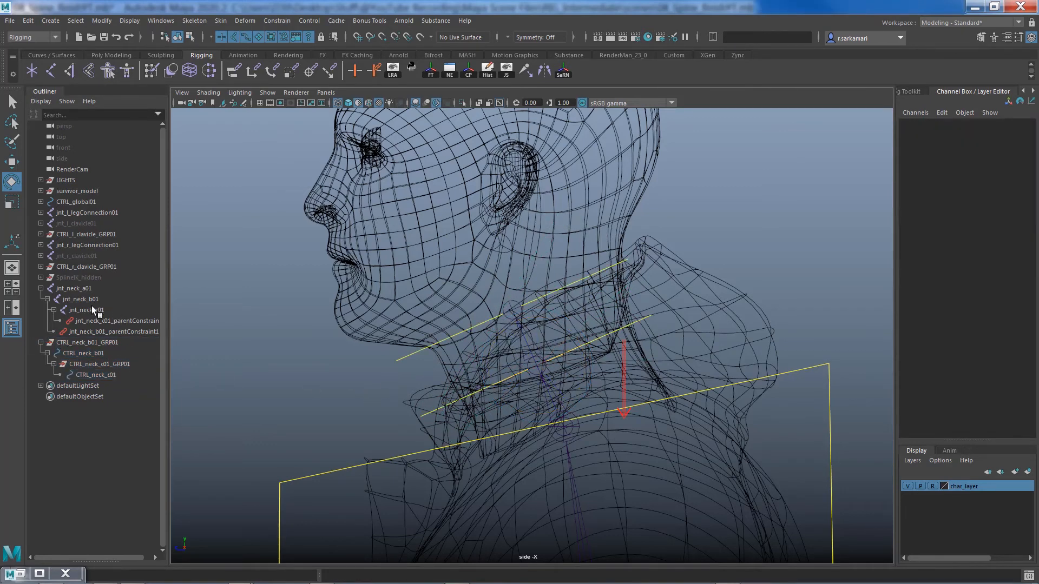
# Increase the circle radius of CTRL_neck_b01 through its makeNurbCircle39 input.
pyautogui.click(409, 362)
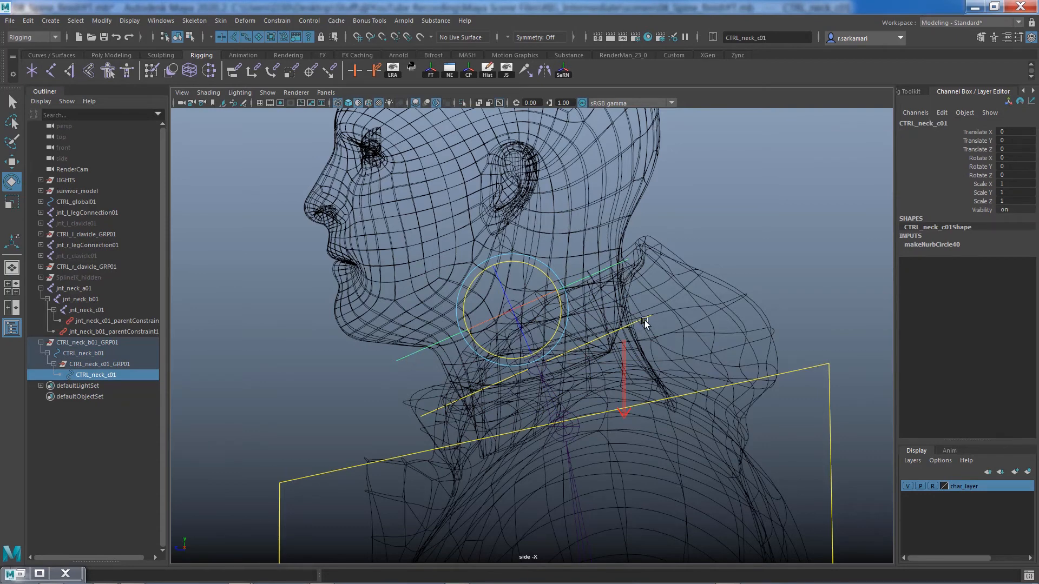
pyautogui.click(425, 415)
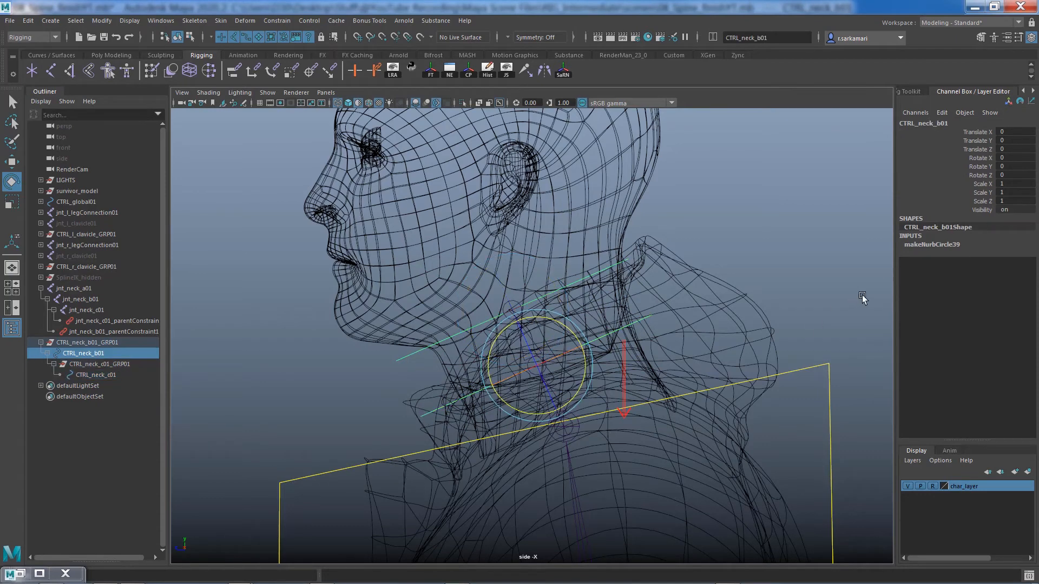
pyautogui.click(937, 246)
pyautogui.click(1010, 304)
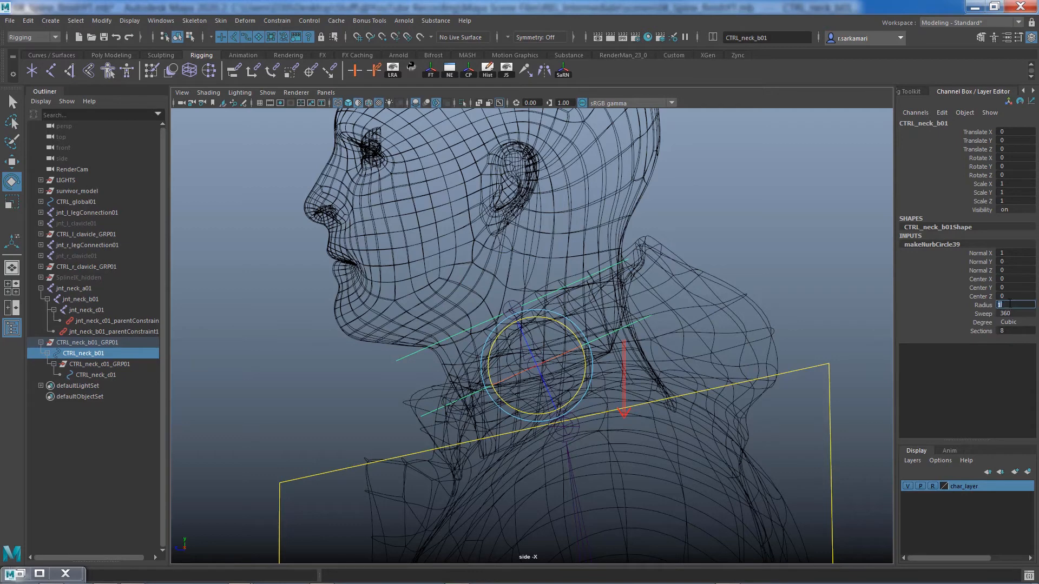
pyautogui.press('Return')
# Select all control vertices of CTRL_neck_b01 in the side view and shift them toward the back of the collar.
pyautogui.moveTo(407, 420); pyautogui.dragTo(366, 363, button='right')
pyautogui.moveTo(323, 410); pyautogui.dragTo(411, 467)
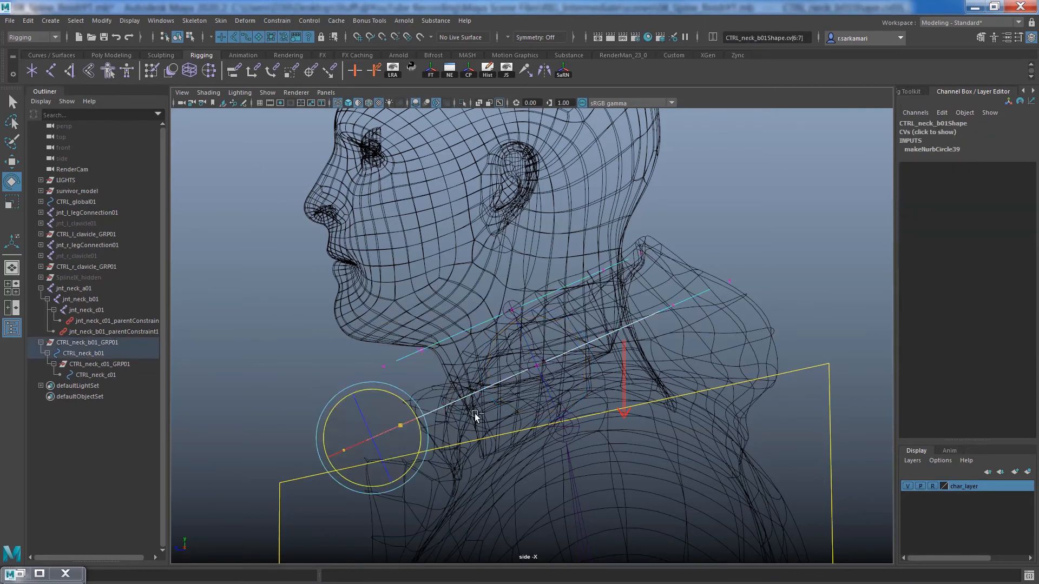
pyautogui.click(233, 36)
pyautogui.moveTo(527, 343); pyautogui.dragTo(649, 310, button='middle')
pyautogui.keyDown('shift'); pyautogui.moveTo(681, 278); pyautogui.dragTo(717, 341); pyautogui.keyUp('shift')
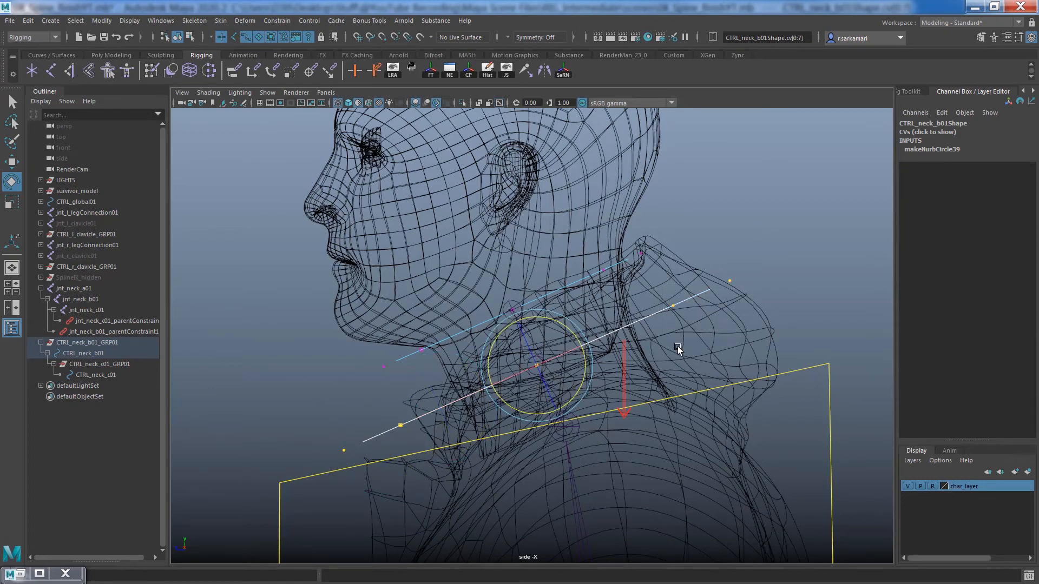
pyautogui.press('w')
pyautogui.moveTo(572, 354); pyautogui.dragTo(605, 340)
# Move all control vertices of CTRL_neck_c01 backward so the circle is better centered around the upper neck.
pyautogui.moveTo(399, 364); pyautogui.dragTo(442, 379)
pyautogui.keyDown('shift'); pyautogui.moveTo(502, 325); pyautogui.dragTo(657, 238); pyautogui.keyUp('shift')
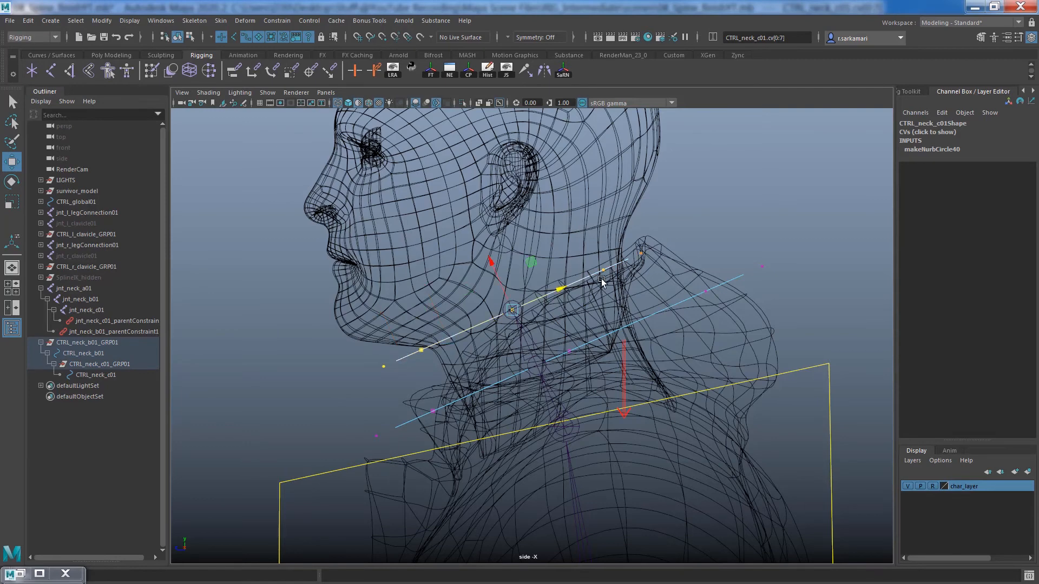
pyautogui.moveTo(562, 288); pyautogui.dragTo(597, 273)
pyautogui.press('r')
pyautogui.press('w')
pyautogui.moveTo(520, 255); pyautogui.dragTo(524, 265)
pyautogui.moveTo(576, 293); pyautogui.dragTo(516, 284)
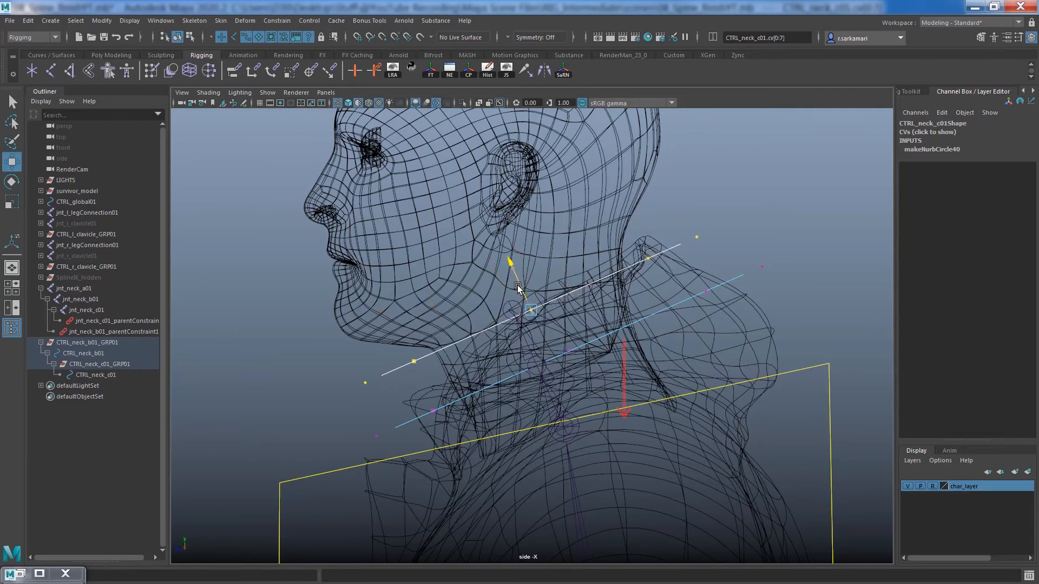
# Reselect the control vertices of CTRL_neck_b01, nudge them slightly forward and scale them around the collar.
pyautogui.moveTo(386, 415); pyautogui.dragTo(460, 396)
pyautogui.keyDown('shift'); pyautogui.moveTo(533, 338); pyautogui.dragTo(621, 366); pyautogui.keyUp('shift')
pyautogui.keyDown('shift'); pyautogui.moveTo(694, 247); pyautogui.dragTo(773, 311); pyautogui.keyUp('shift')
pyautogui.keyDown('shift'); pyautogui.moveTo(360, 422); pyautogui.dragTo(396, 441); pyautogui.keyUp('shift')
pyautogui.moveTo(616, 327); pyautogui.dragTo(615, 328)
pyautogui.press('r')
pyautogui.moveTo(566, 354); pyautogui.dragTo(560, 355)
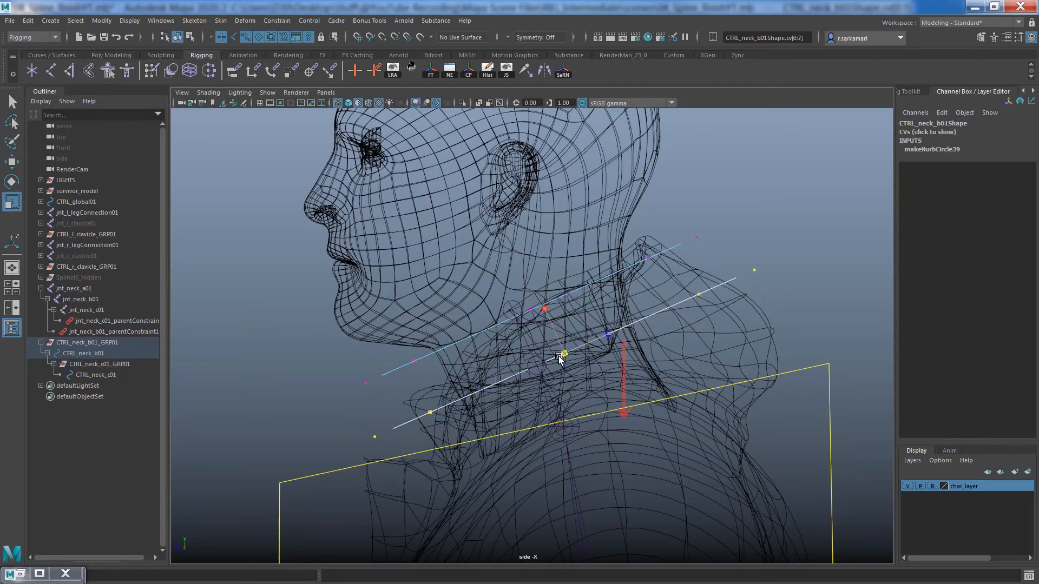
# Show the character shaded in the perspective view, fine-tune the scale of CTRL_neck_b01's vertices and return to object mode.
pyautogui.press('space')
pyautogui.moveTo(340, 398); pyautogui.dragTo(342, 224)
pyautogui.click(349, 103)
pyautogui.moveTo(352, 389)
pyautogui.keyDown('alt'); pyautogui.mouseDown()
pyautogui.moveTo(430, 391)
pyautogui.moveTo(339, 399)
pyautogui.moveTo(406, 406)
pyautogui.mouseUp(); pyautogui.keyUp('alt')
pyautogui.moveTo(542, 374); pyautogui.dragTo(552, 376)
pyautogui.moveTo(648, 324); pyautogui.dragTo(670, 313, button='right')
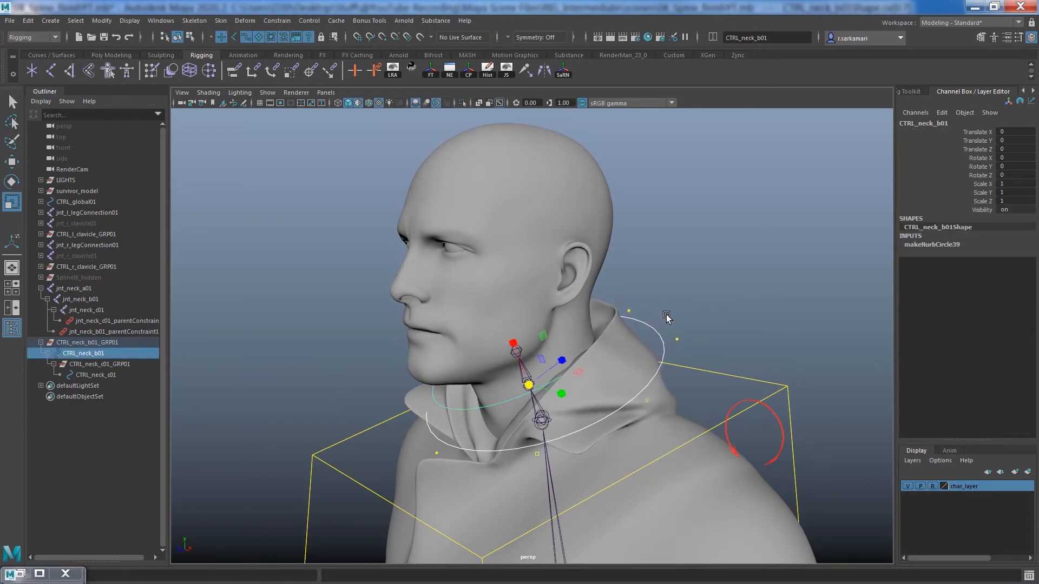
pyautogui.click(652, 326)
pyautogui.click(652, 326)
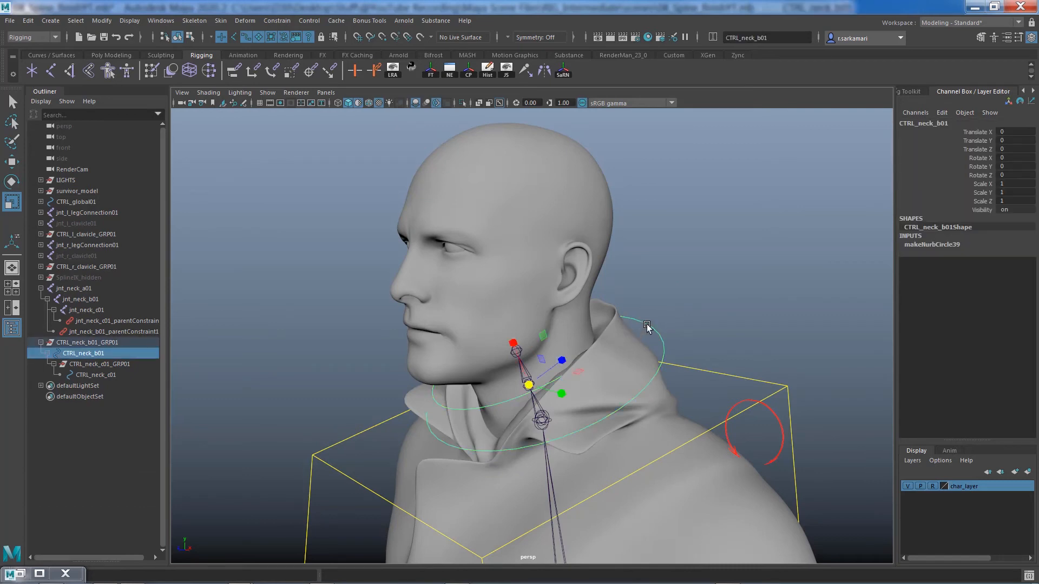
# Examine how CTRL_neck_b01 and CTRL_neck_c01 sit around the neck in the perspective and side views.
pyautogui.keyDown('alt'); pyautogui.moveTo(285, 410); pyautogui.dragTo(371, 416); pyautogui.keyUp('alt')
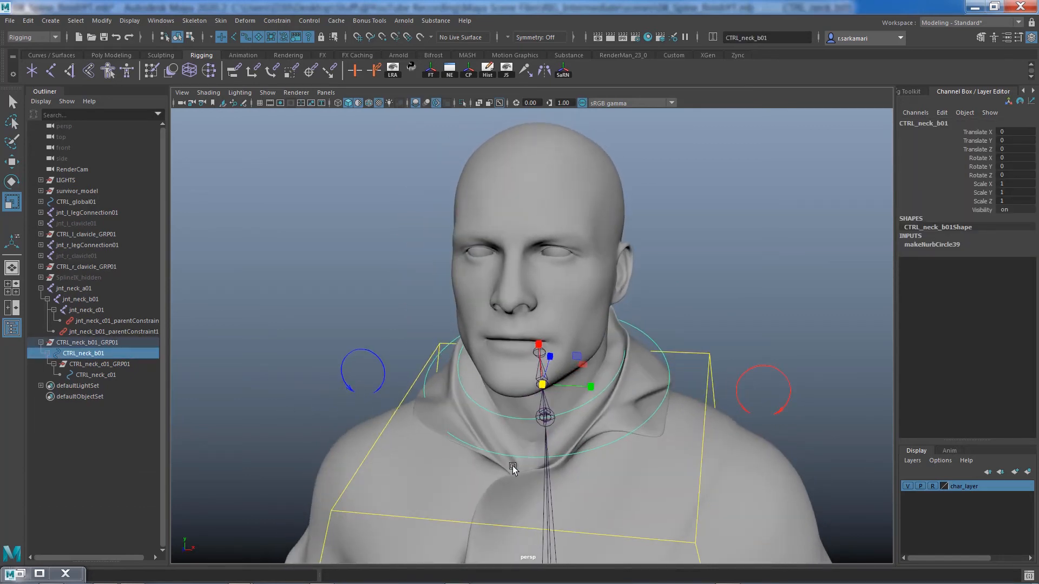
pyautogui.keyDown('alt'); pyautogui.moveTo(512, 467); pyautogui.dragTo(430, 398); pyautogui.keyUp('alt')
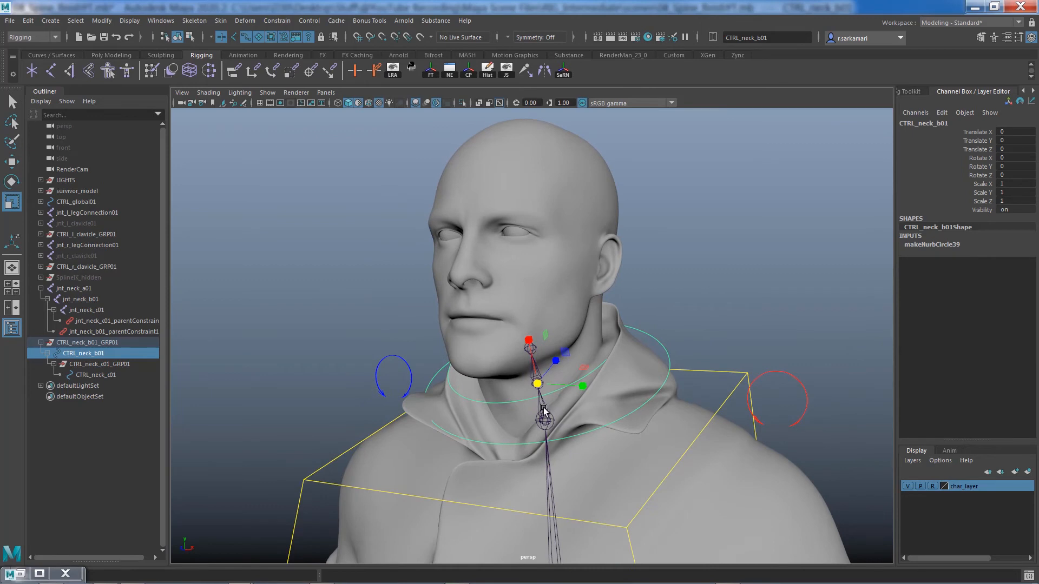
pyautogui.click(505, 395)
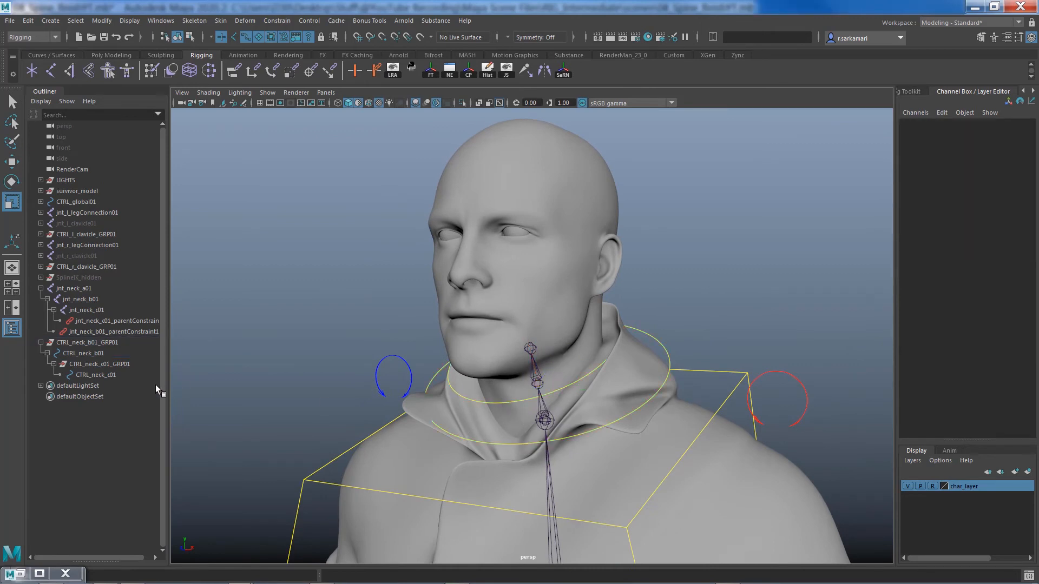
pyautogui.click(89, 353)
pyautogui.click(95, 375)
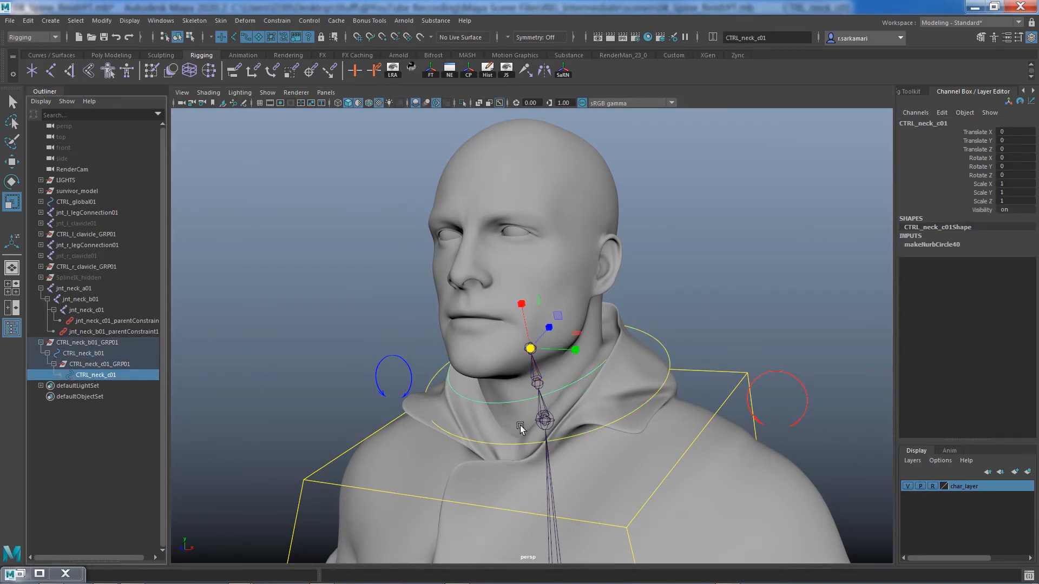
pyautogui.keyDown('alt'); pyautogui.moveTo(425, 428); pyautogui.dragTo(449, 438); pyautogui.keyUp('alt')
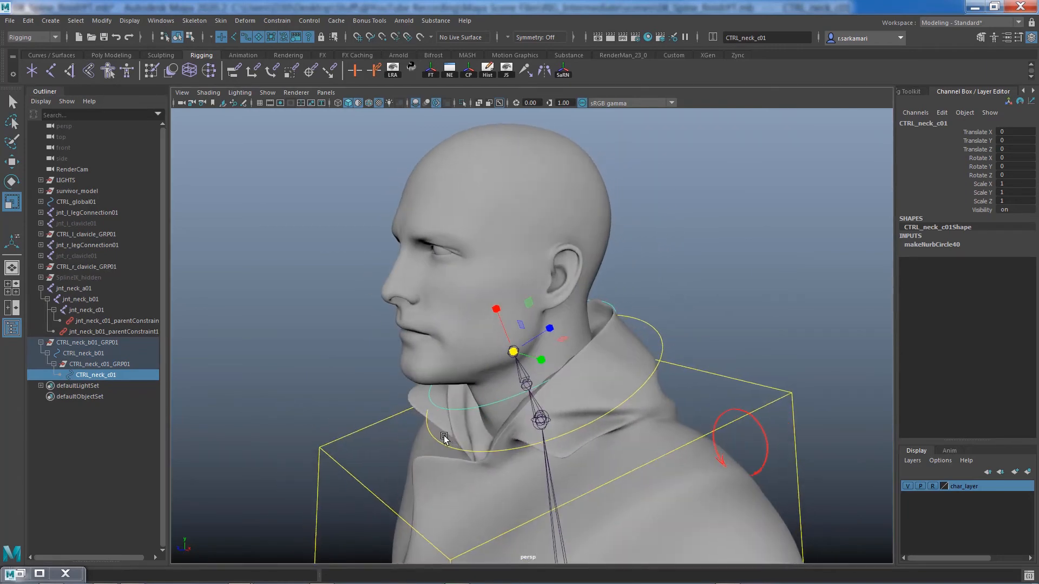
pyautogui.press('space')
pyautogui.moveTo(330, 423); pyautogui.dragTo(364, 426)
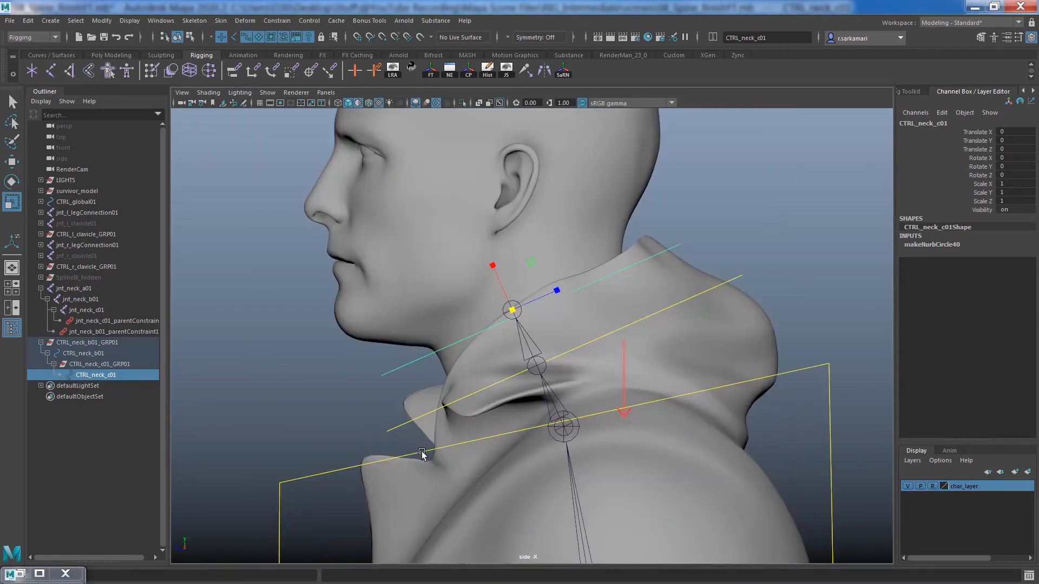
pyautogui.click(346, 416)
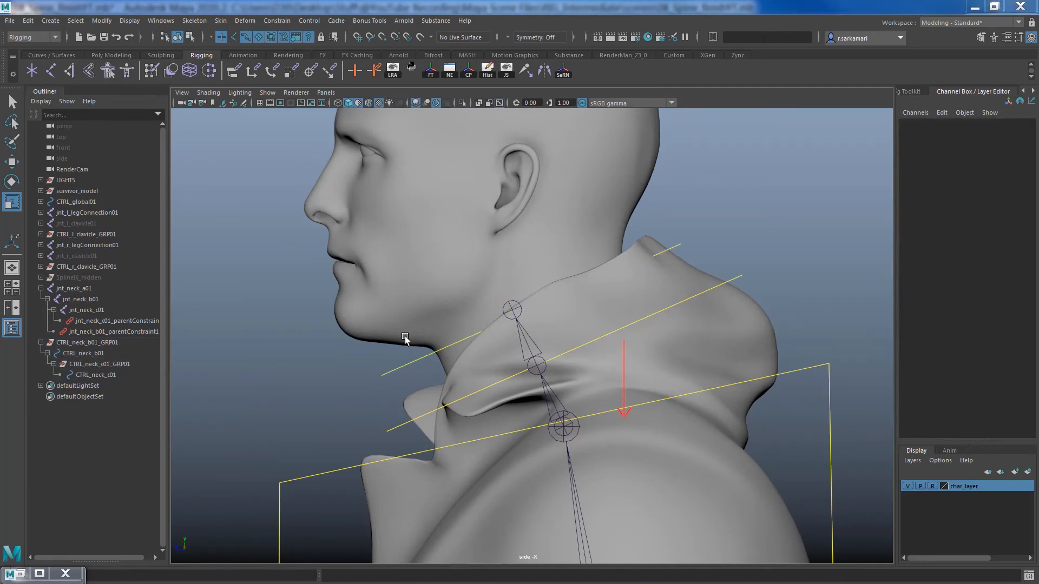
# Load the singleRotateControl curve from the Control Creator library into the scene.
pyautogui.click(412, 68)
pyautogui.moveTo(635, 284); pyautogui.dragTo(806, 146)
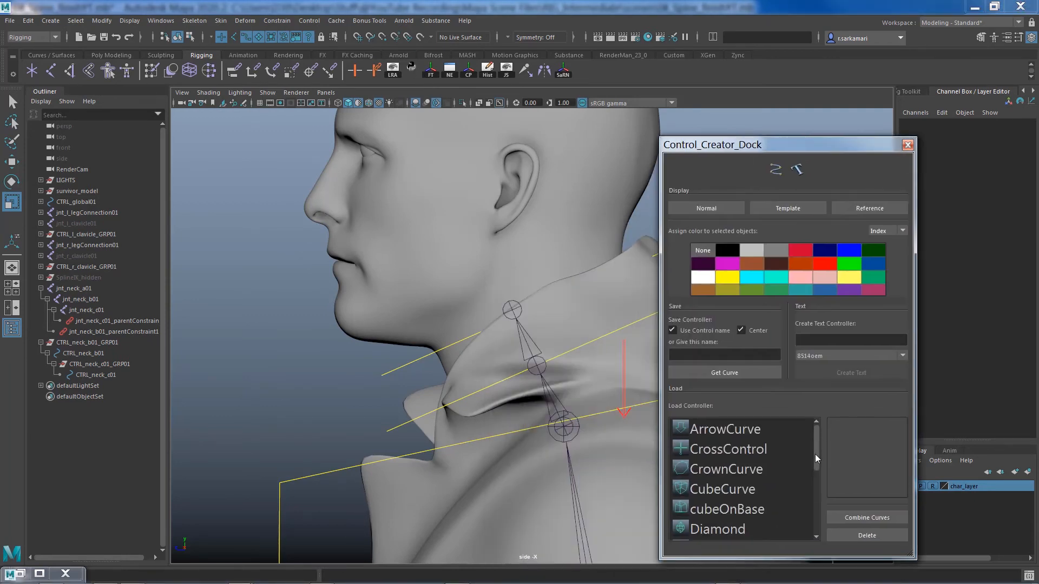
pyautogui.scroll(-3, 811, 499)
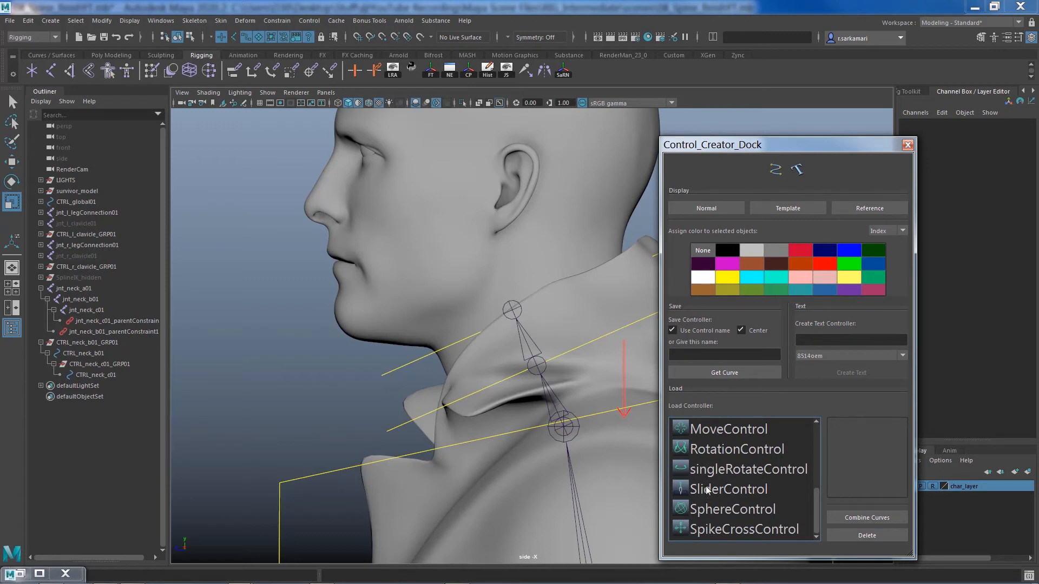
pyautogui.click(704, 471)
pyautogui.moveTo(815, 508); pyautogui.dragTo(817, 489)
pyautogui.click(730, 471)
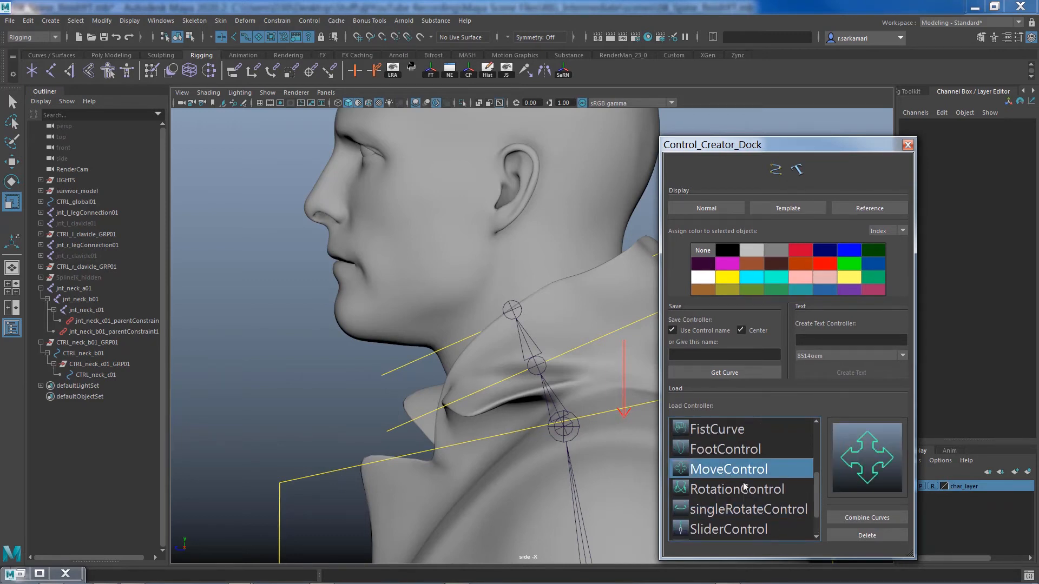
pyautogui.click(748, 513)
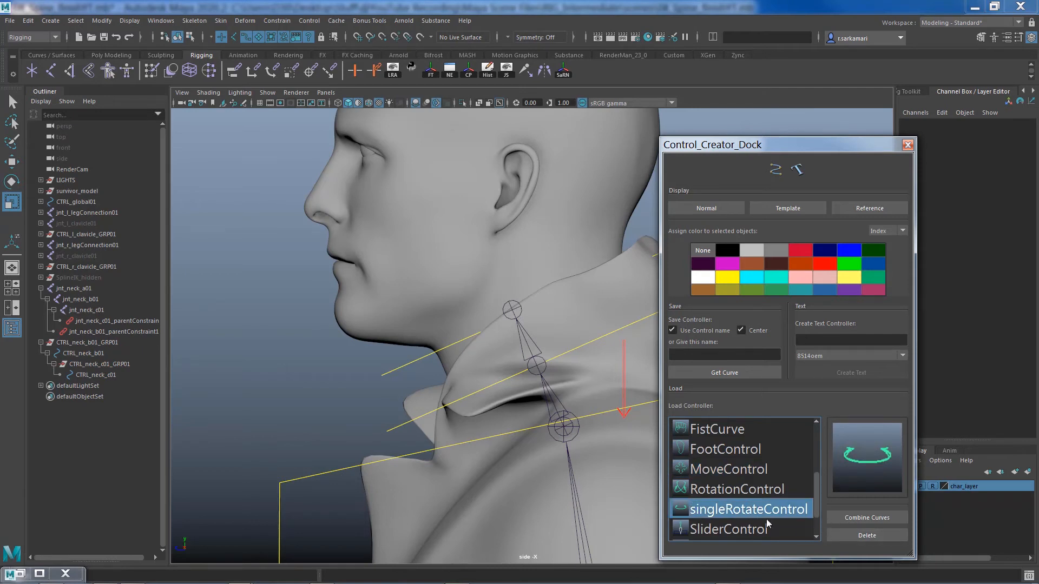
pyautogui.doubleClick(674, 510)
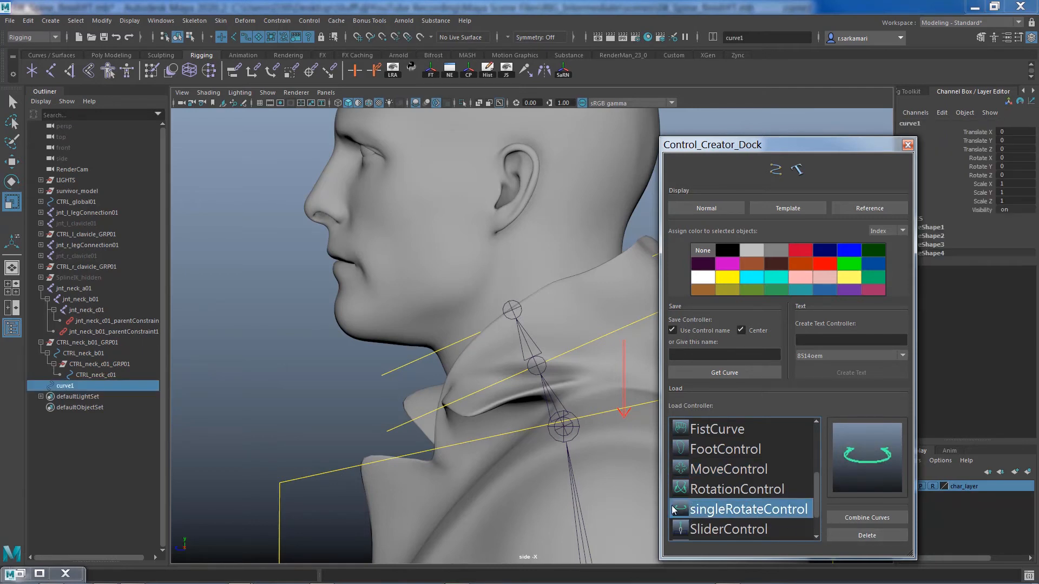
pyautogui.click(902, 146)
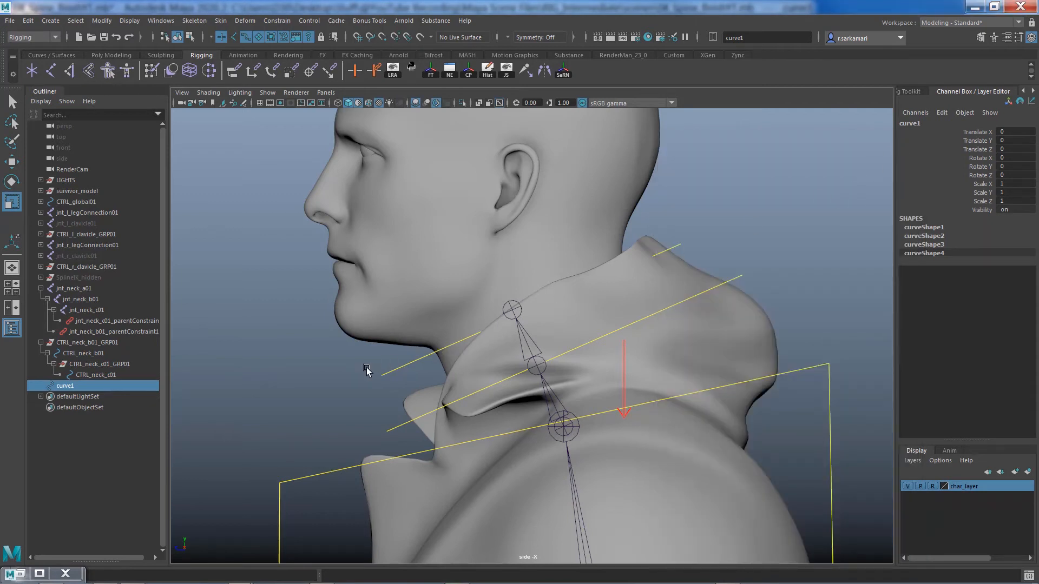
# Move the new rotate-control curve above the character's head, at about Translate Y 23.005 and Translate Z 1.826.
pyautogui.scroll(-10, 452, 433)
pyautogui.keyDown('alt'); pyautogui.moveTo(466, 401); pyautogui.dragTo(412, 281, button='middle'); pyautogui.keyUp('alt')
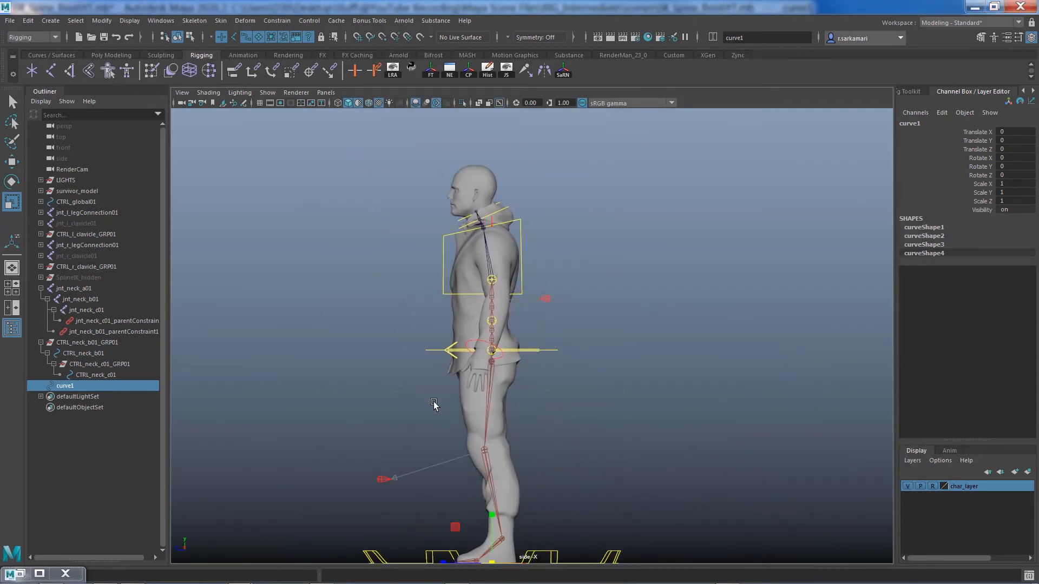
pyautogui.press('w')
pyautogui.moveTo(489, 506); pyautogui.dragTo(490, 92)
pyautogui.moveTo(465, 151)
pyautogui.mouseDown()
pyautogui.moveTo(433, 151)
pyautogui.moveTo(461, 134)
pyautogui.mouseUp()
pyautogui.press('space')
pyautogui.moveTo(398, 243); pyautogui.dragTo(398, 223)
pyautogui.keyDown('alt'); pyautogui.moveTo(368, 304); pyautogui.dragTo(331, 295, button='right'); pyautogui.keyUp('alt')
pyautogui.keyDown('alt'); pyautogui.moveTo(379, 283); pyautogui.dragTo(384, 317, button='middle'); pyautogui.keyUp('alt')
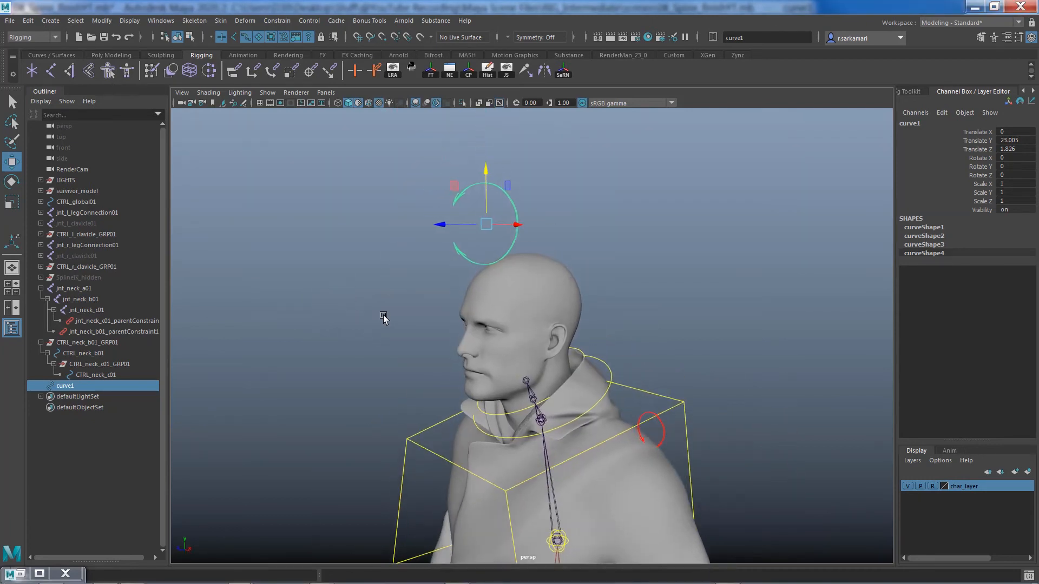
# Lay the rotate-control curve flat with Rotate Z -90 and move it back to about Translate Z 0.77.
pyautogui.keyDown('alt'); pyautogui.moveTo(385, 317); pyautogui.dragTo(444, 308); pyautogui.keyUp('alt')
pyautogui.press('e')
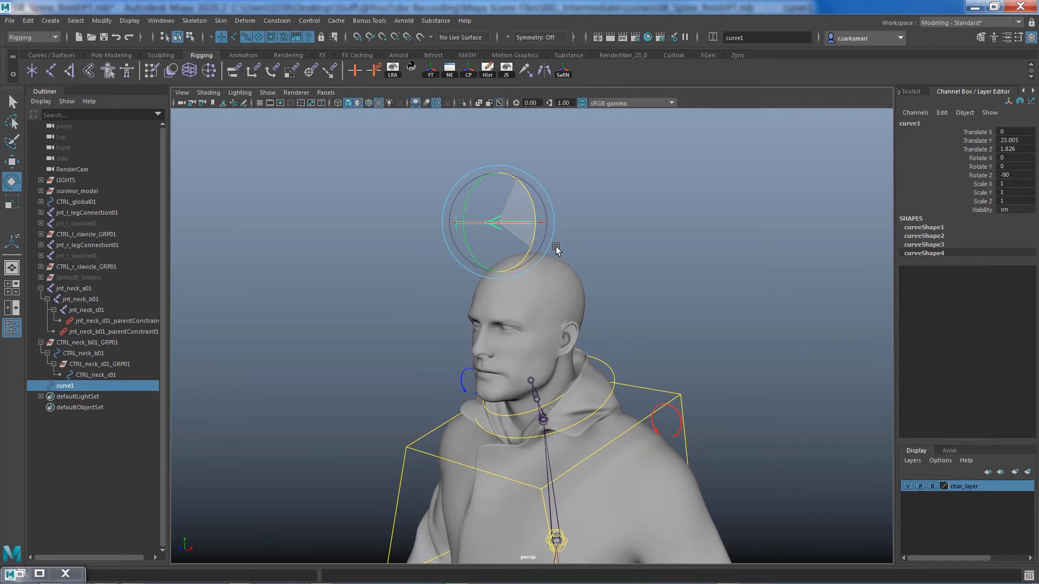
pyautogui.keyDown('alt'); pyautogui.moveTo(433, 348); pyautogui.dragTo(395, 395); pyautogui.keyUp('alt')
pyautogui.press('w')
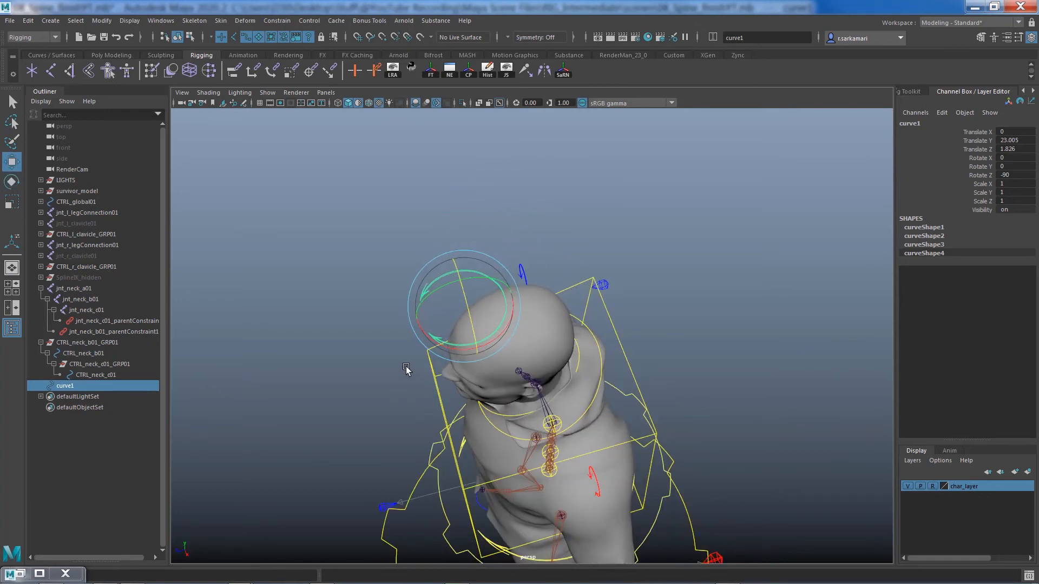
pyautogui.moveTo(417, 325); pyautogui.dragTo(471, 315)
# Scale the control curve uniformly to about 1.505 and move it forward to about Translate Z 1.019.
pyautogui.press('r')
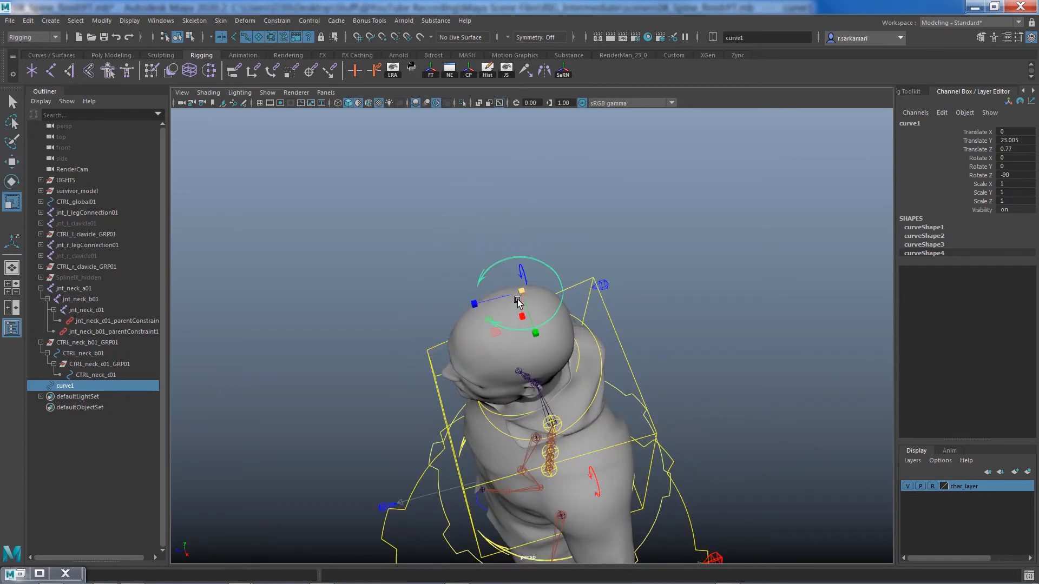
pyautogui.moveTo(522, 292); pyautogui.dragTo(554, 316)
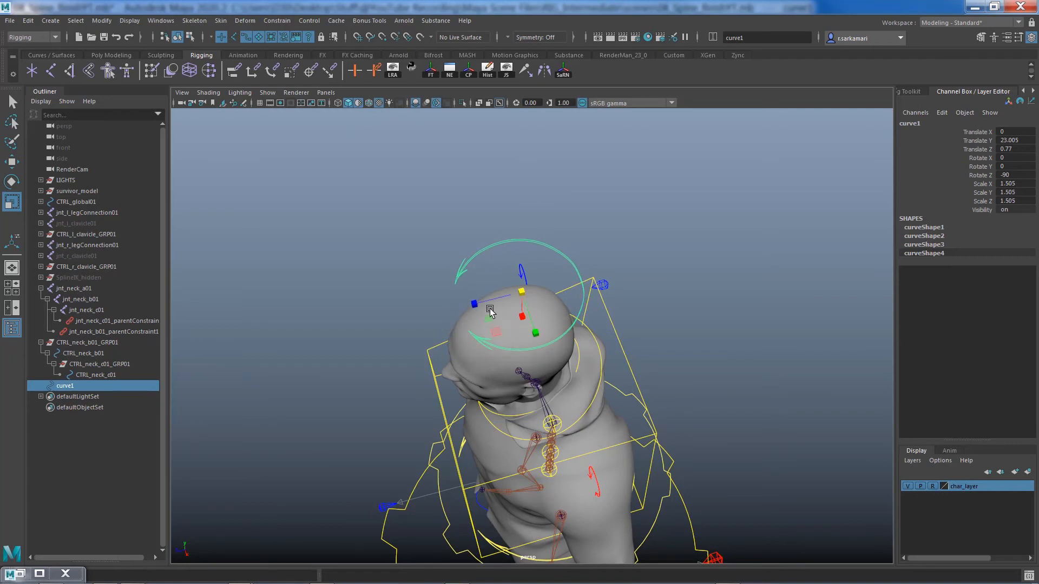
pyautogui.press('w')
pyautogui.moveTo(479, 305); pyautogui.dragTo(465, 308)
pyautogui.keyDown('alt'); pyautogui.moveTo(380, 413); pyautogui.dragTo(450, 364); pyautogui.keyUp('alt')
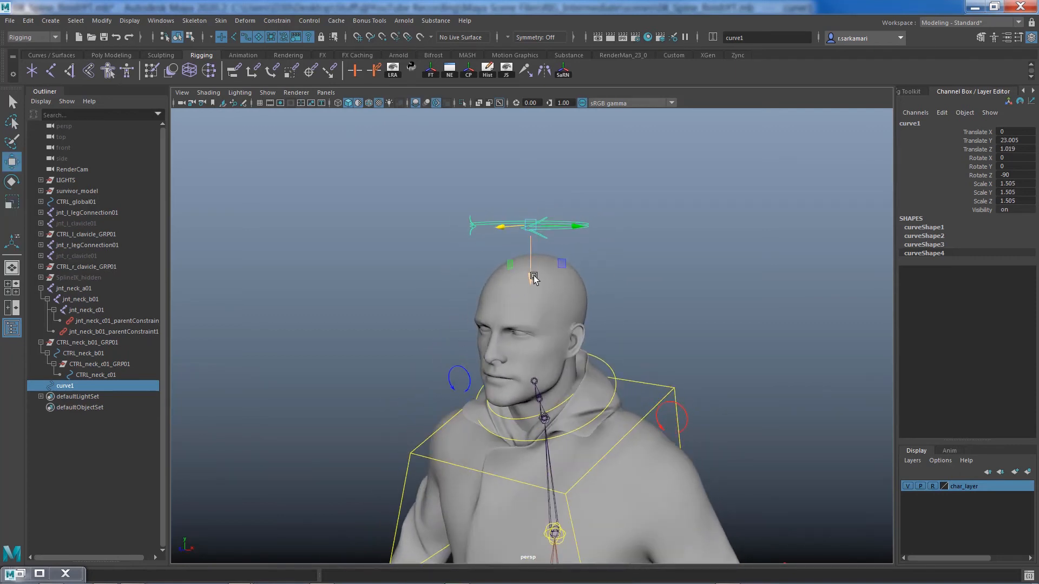
# Lower the control curve around the forehead to about Translate Y 21.702 and scale it uniformly to about 2.056.
pyautogui.moveTo(534, 275); pyautogui.dragTo(535, 340)
pyautogui.press('r')
pyautogui.moveTo(538, 294); pyautogui.dragTo(561, 307)
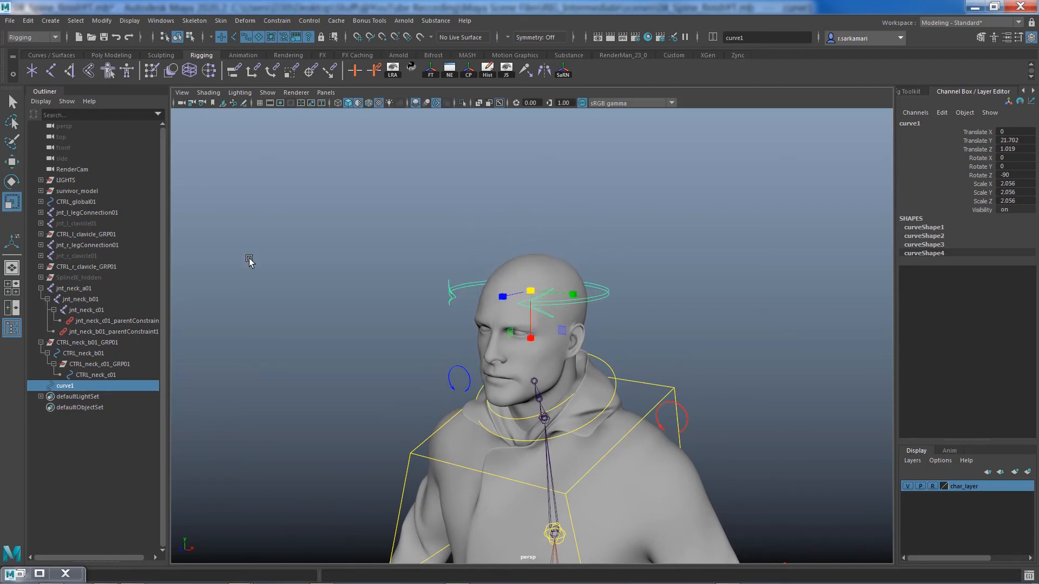
# Unhide the hair mesh inside the char group of survivor_model.
pyautogui.click(41, 190)
pyautogui.click(48, 202)
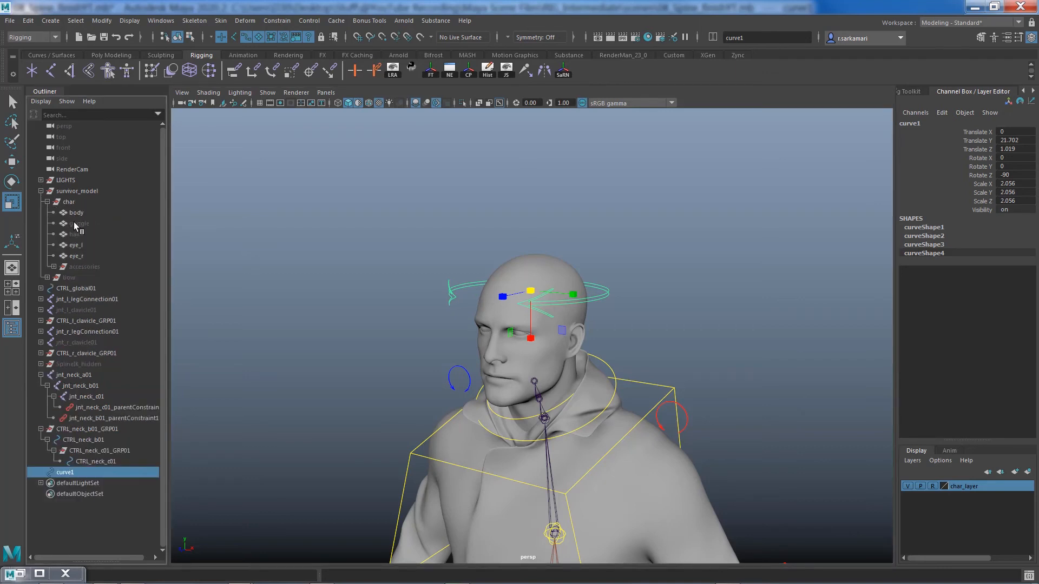
pyautogui.click(76, 234)
pyautogui.press('h')
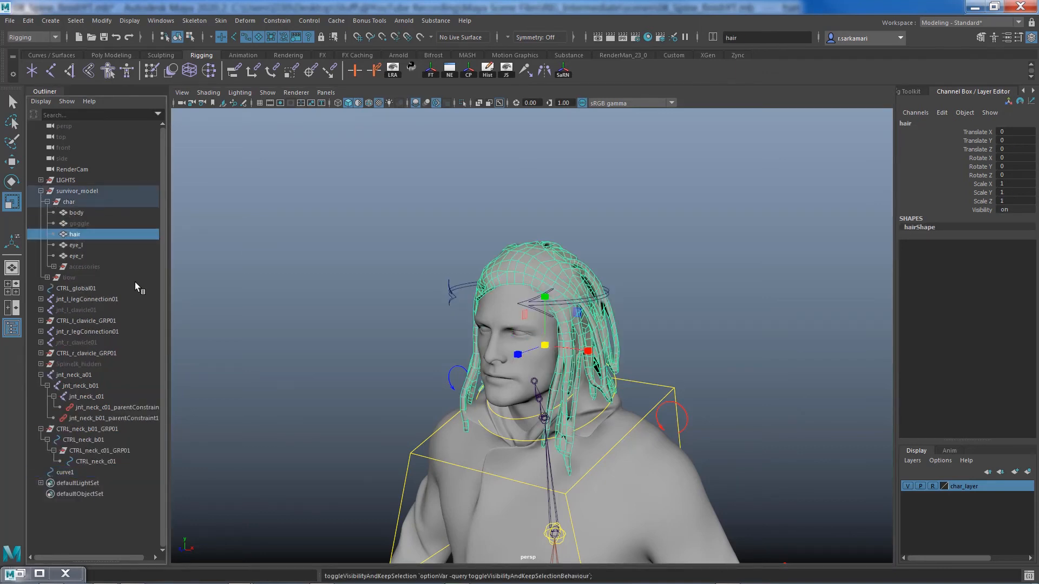
# Fit the control curve around the hair at about Translate Z 0.797 with a uniform scale of about 1.931.
pyautogui.keyDown('alt'); pyautogui.moveTo(410, 353); pyautogui.dragTo(334, 401); pyautogui.keyUp('alt')
pyautogui.click(432, 377)
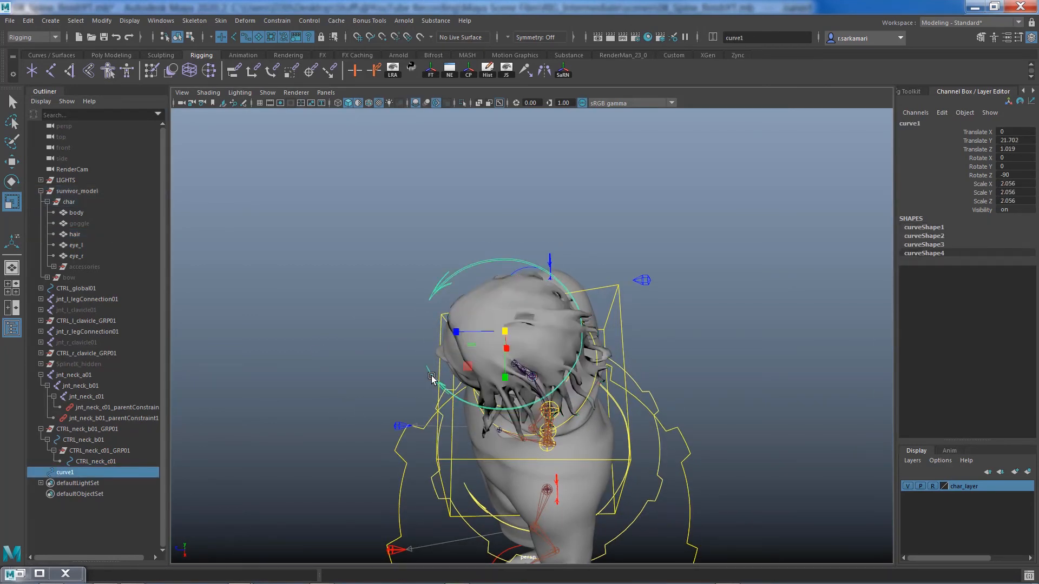
pyautogui.press('w')
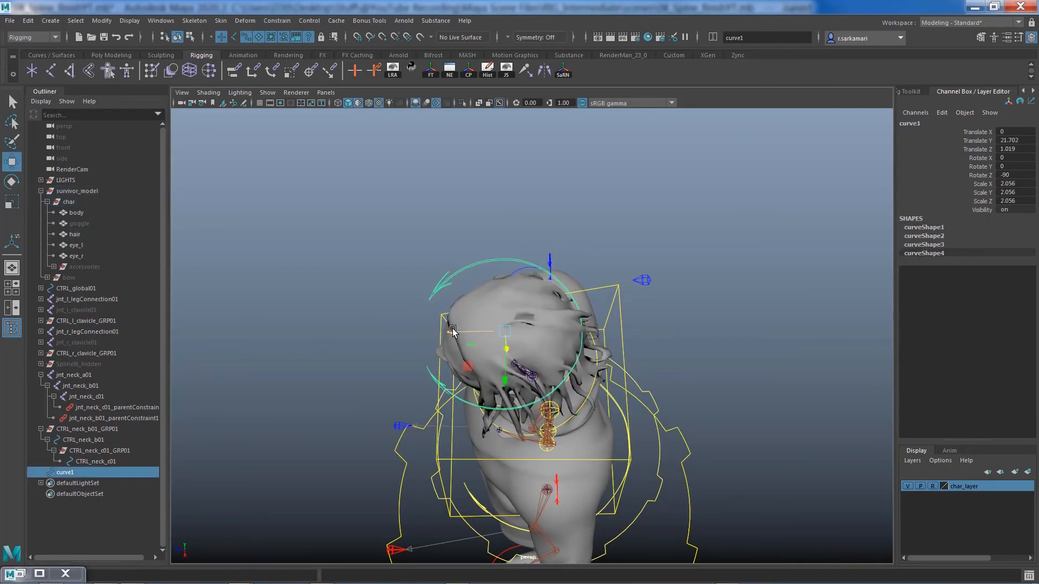
pyautogui.moveTo(452, 331); pyautogui.dragTo(509, 332)
pyautogui.press('r')
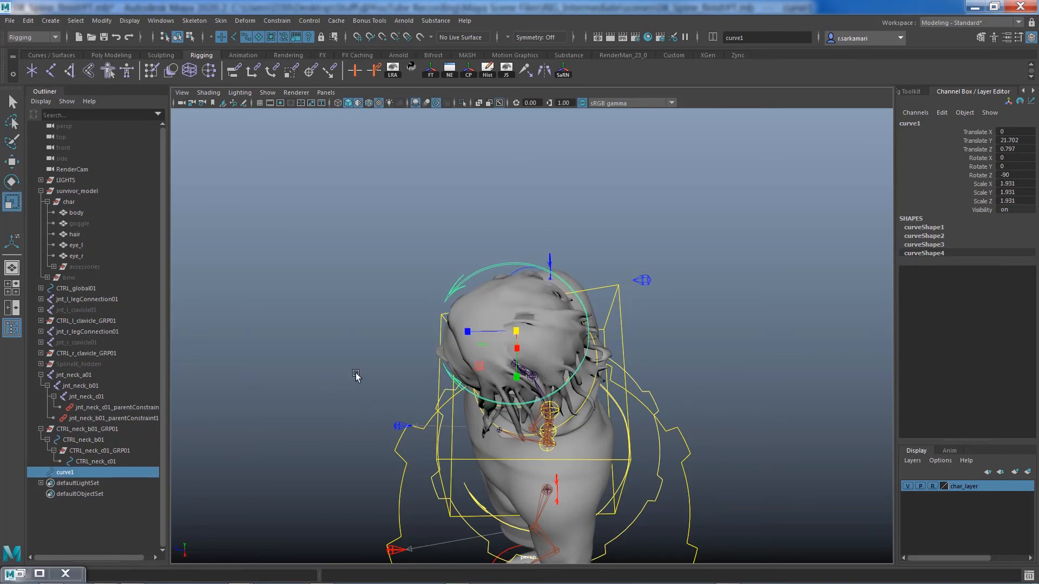
pyautogui.keyDown('alt'); pyautogui.moveTo(356, 375); pyautogui.dragTo(415, 334); pyautogui.keyUp('alt')
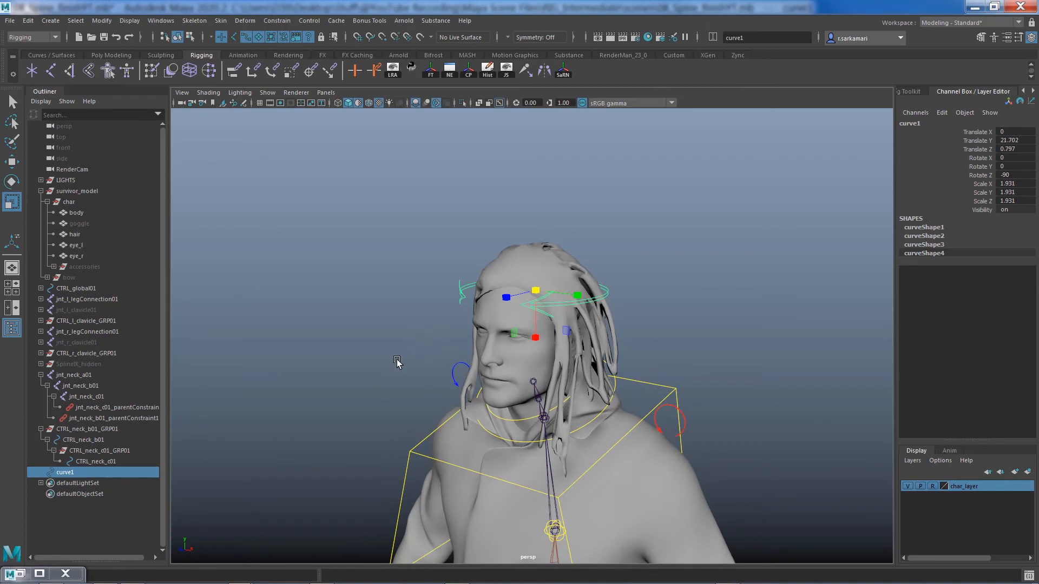
pyautogui.keyDown('alt'); pyautogui.moveTo(366, 382); pyautogui.dragTo(417, 271); pyautogui.keyUp('alt')
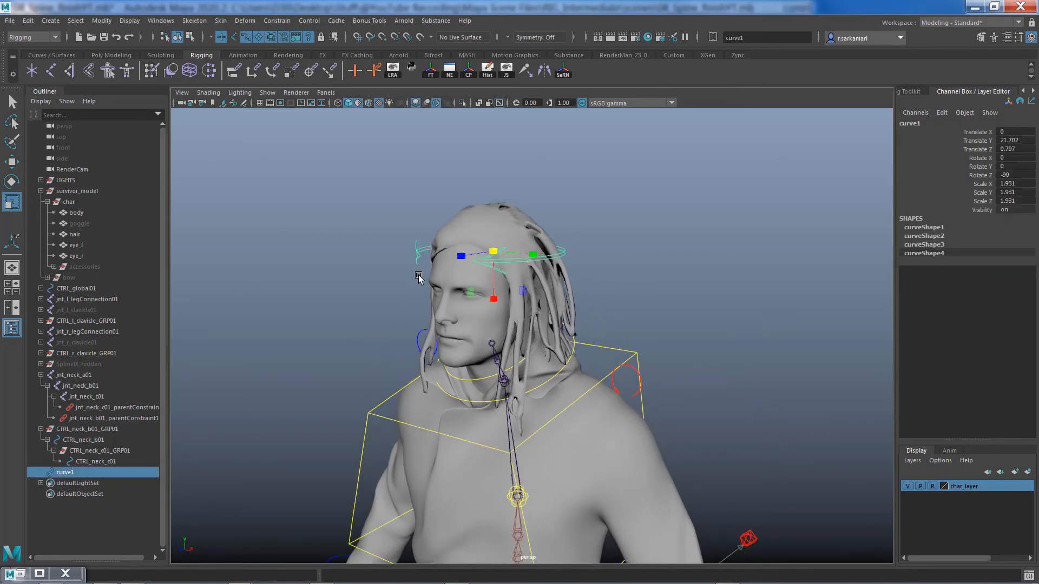
# Color the control curve yellow and rename it CTRL_head01.
pyautogui.click(411, 68)
pyautogui.click(737, 283)
pyautogui.doubleClick(70, 470)
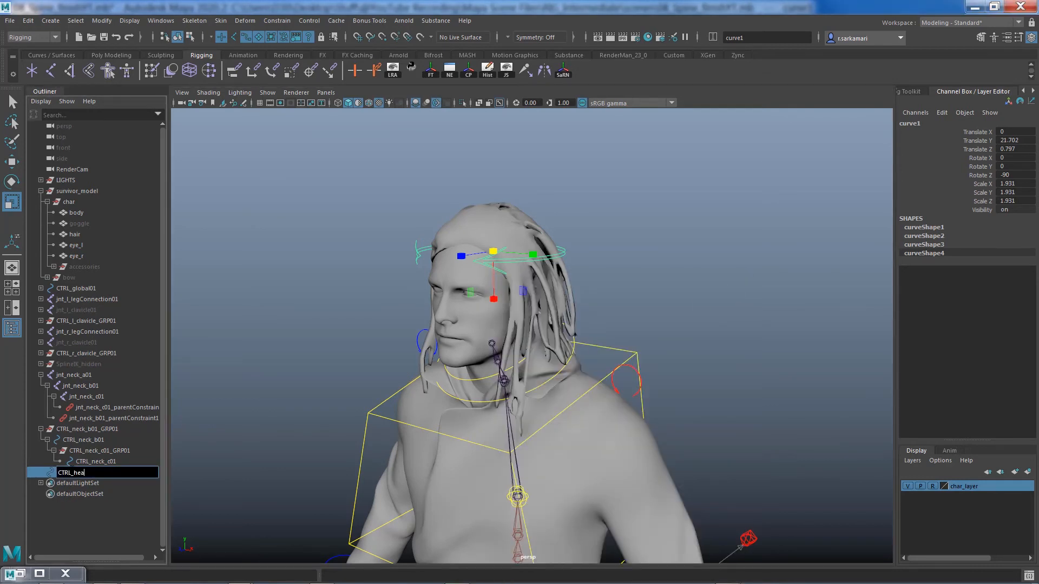
pyautogui.press('Return')
pyautogui.click(395, 321)
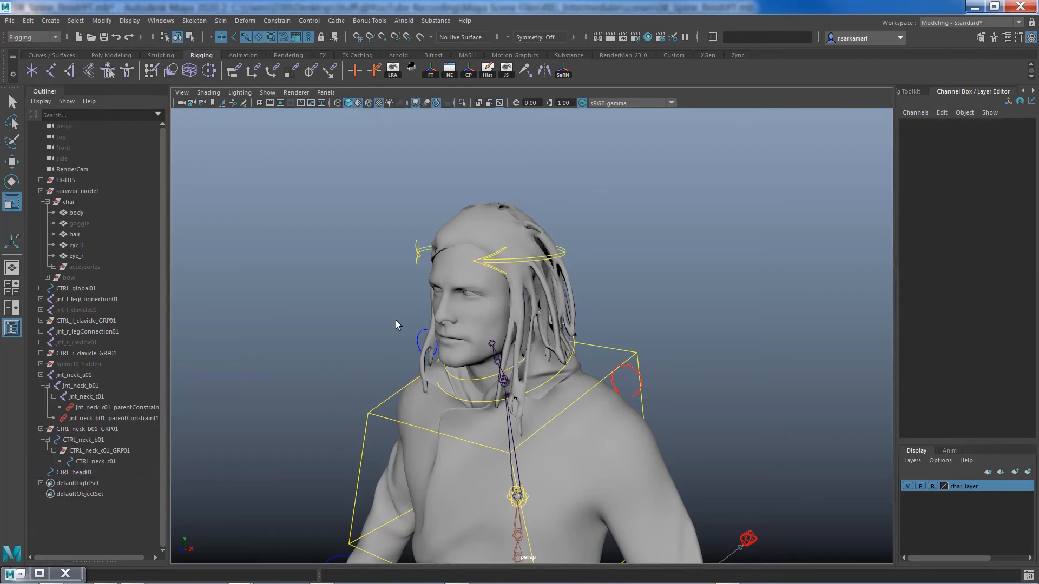
# Freeze the transformations of CTRL_head01.
pyautogui.click(416, 256)
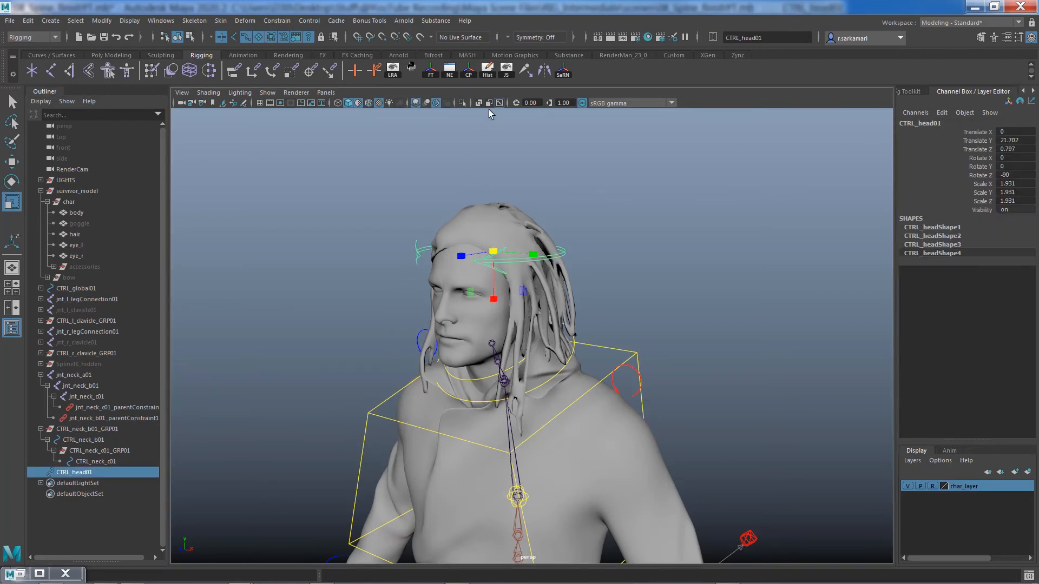
pyautogui.click(431, 70)
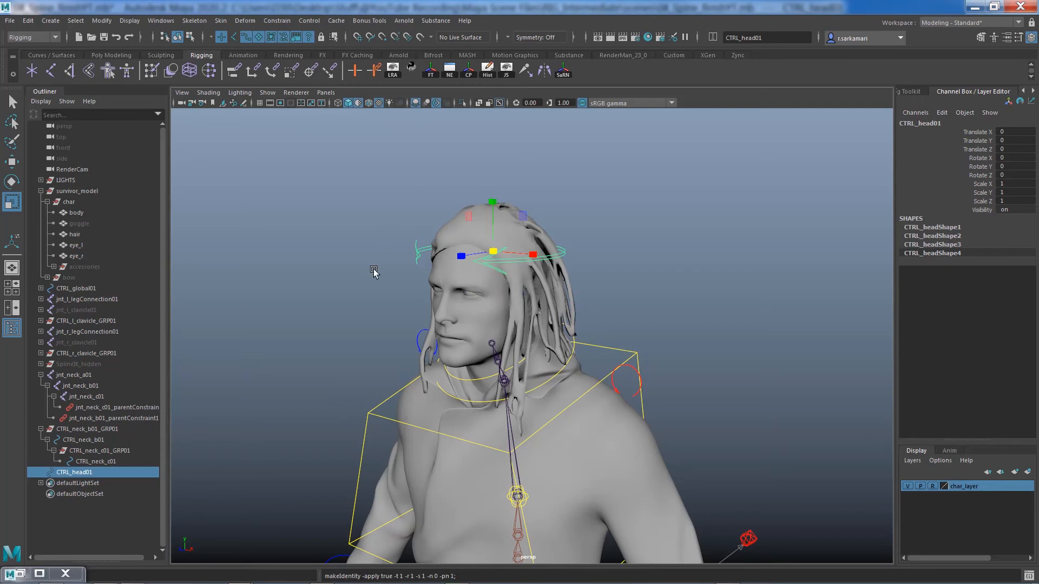
pyautogui.click(371, 351)
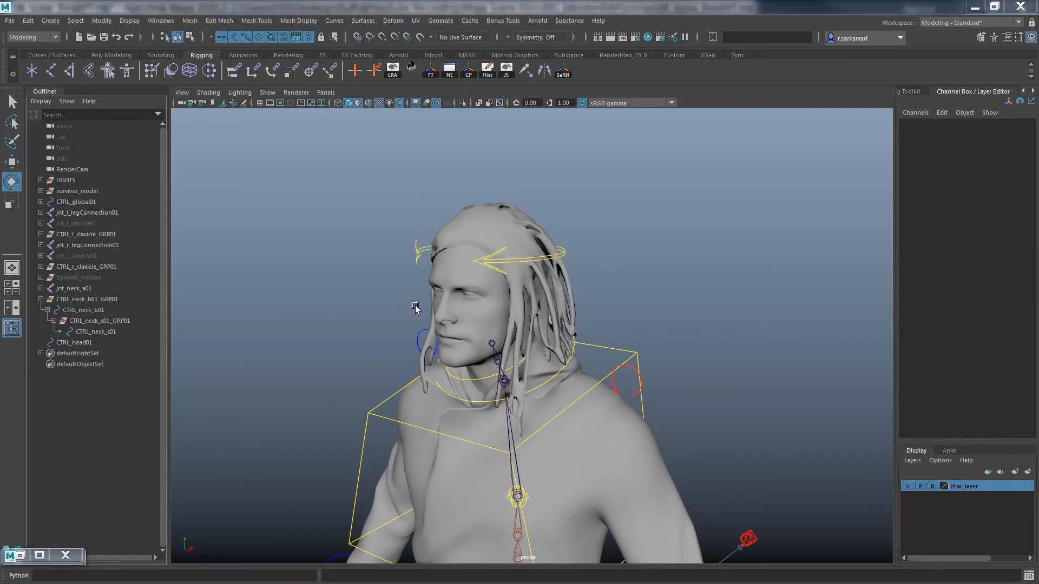
# Group CTRL_head01 and name the new group CTRL_head_GRP01.
pyautogui.click(417, 249)
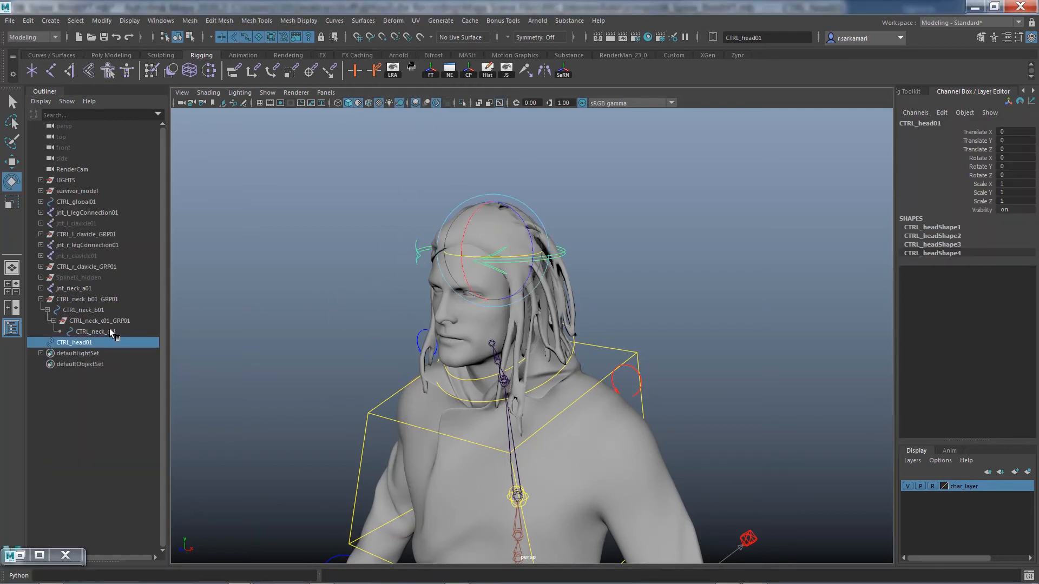
pyautogui.hotkey('ctrl', 'g')
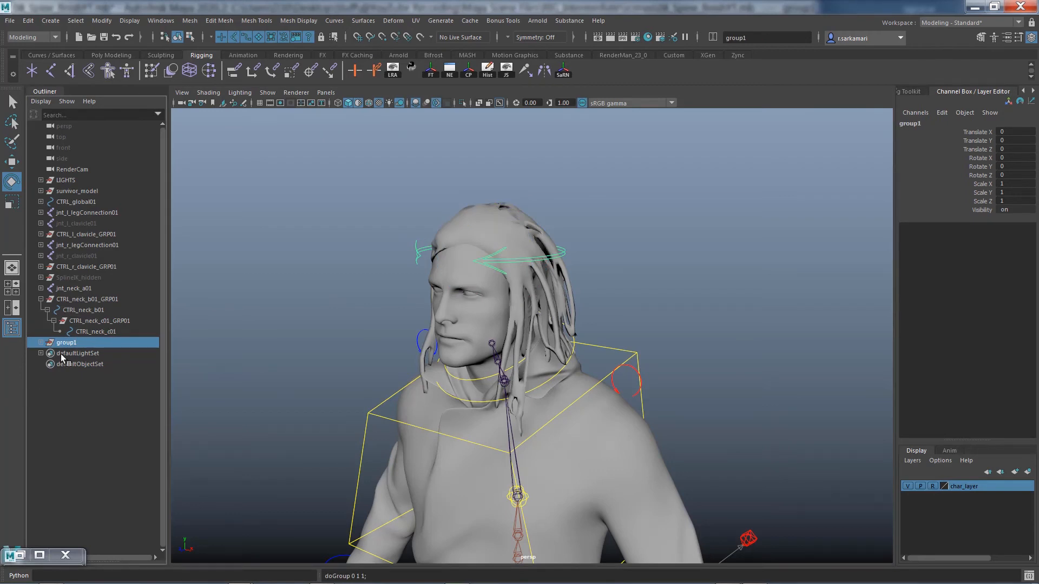
pyautogui.click(41, 343)
pyautogui.doubleClick(73, 353)
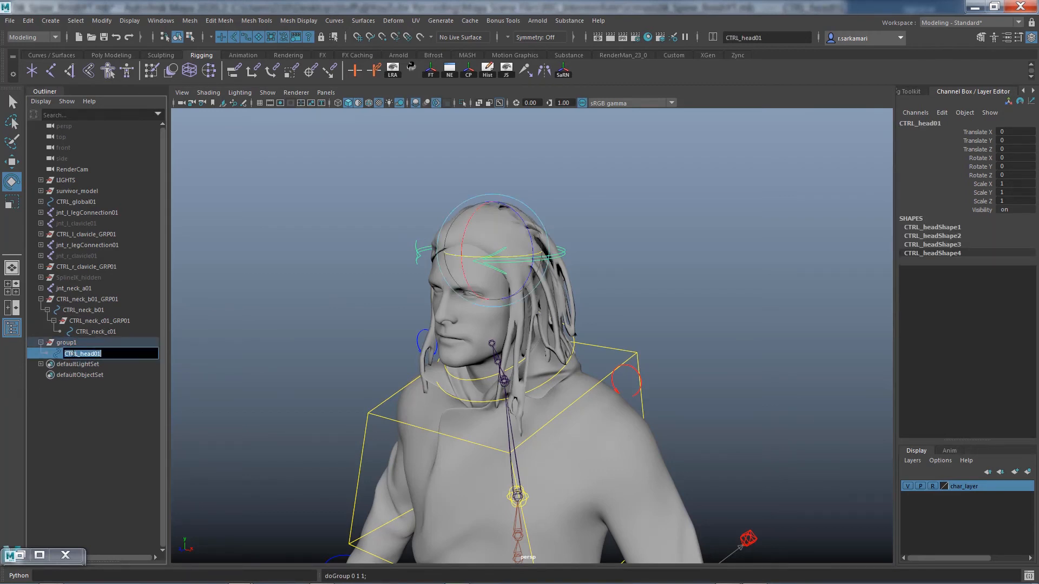
pyautogui.hotkey('ctrl', 'c')
pyautogui.doubleClick(66, 342)
pyautogui.hotkey('ctrl', 'v')
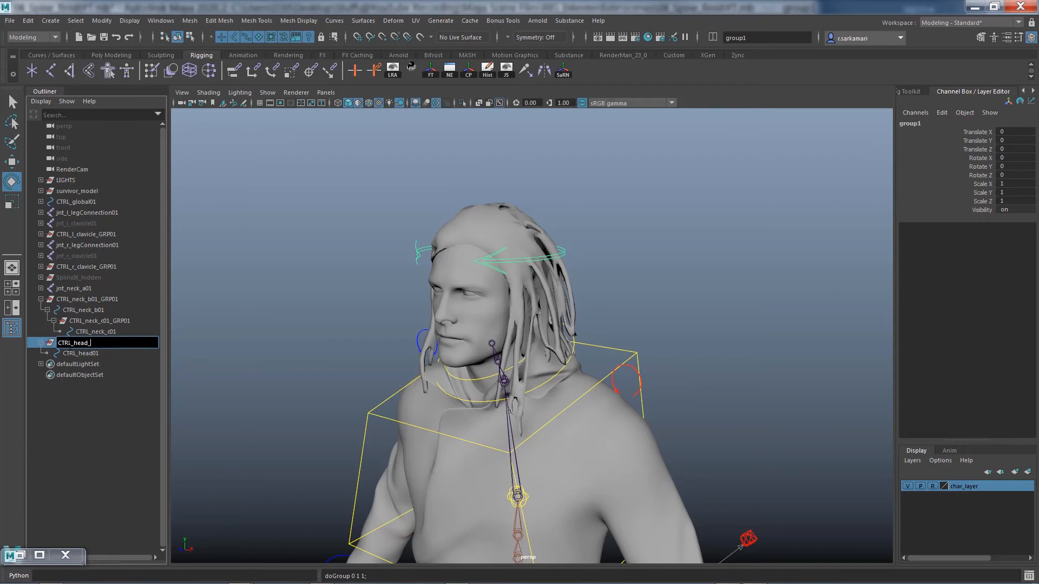
pyautogui.write('_GRP01')
pyautogui.press('Return')
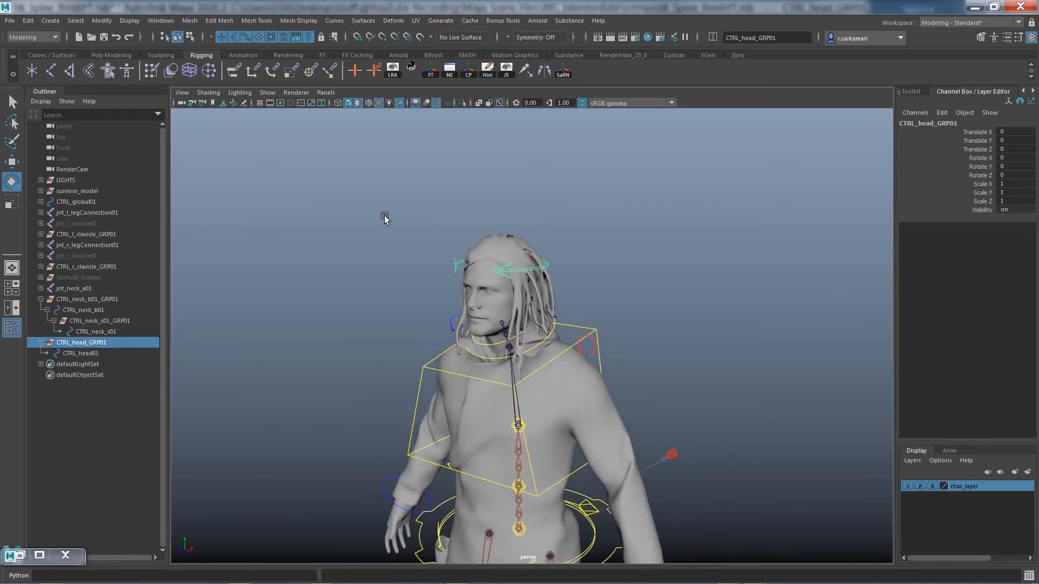
# Move the pivot of CTRL_head_GRP01 up from the ground and snap it to the topmost neck joint.
pyautogui.scroll(-3, 385, 219)
pyautogui.keyDown('alt'); pyautogui.moveTo(414, 528); pyautogui.dragTo(412, 364, button='middle'); pyautogui.keyUp('alt')
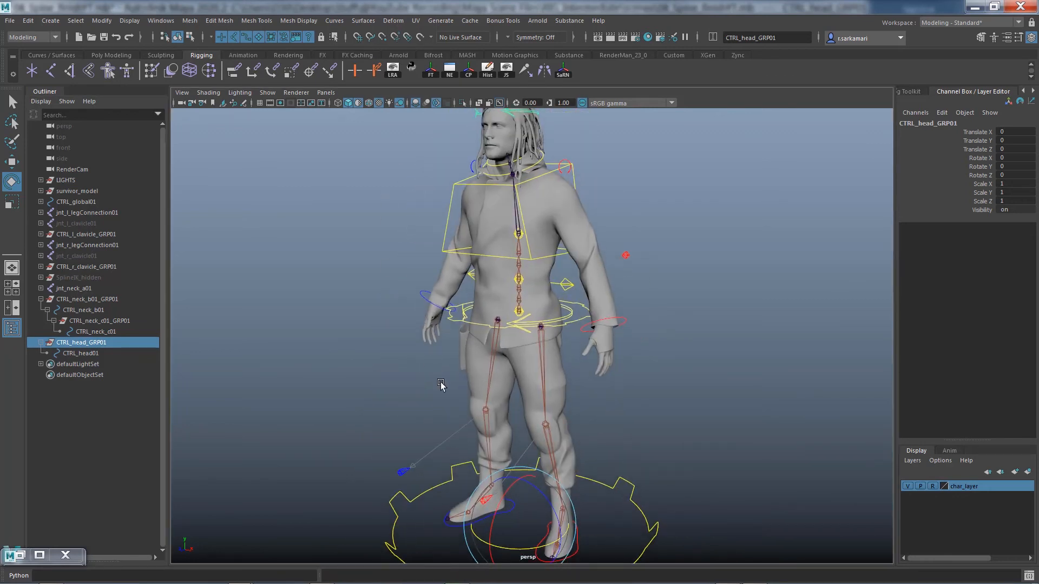
pyautogui.press('w')
pyautogui.press('d')
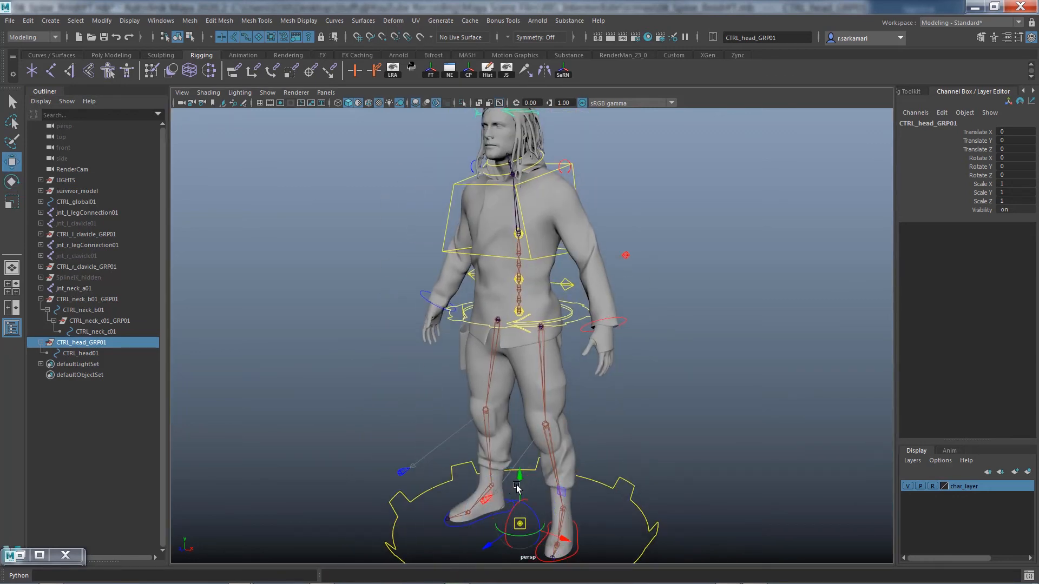
pyautogui.moveTo(519, 478); pyautogui.dragTo(517, 53)
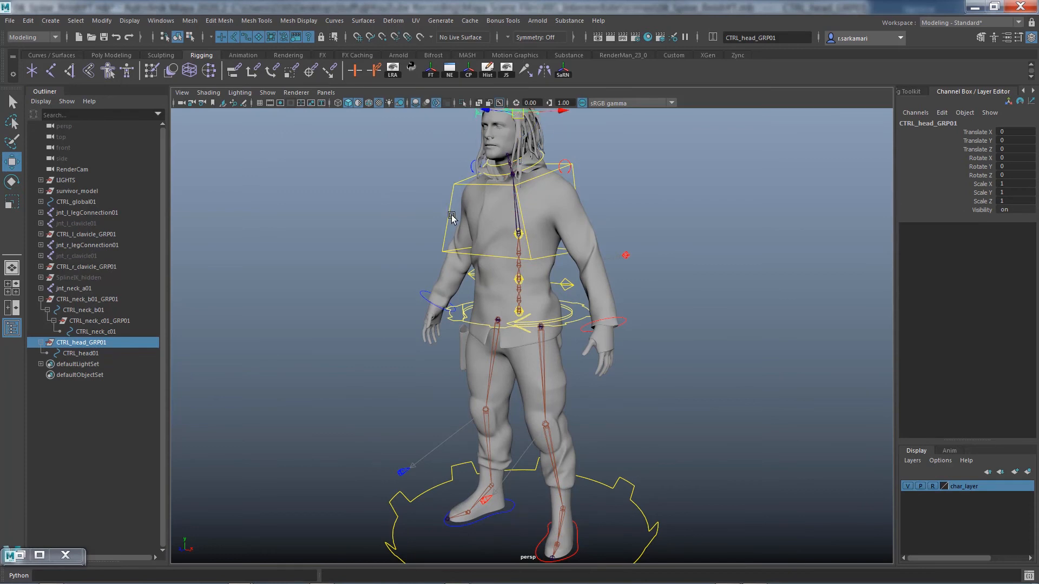
pyautogui.press('f')
pyautogui.keyDown('alt'); pyautogui.moveTo(681, 364); pyautogui.dragTo(670, 362); pyautogui.keyUp('alt')
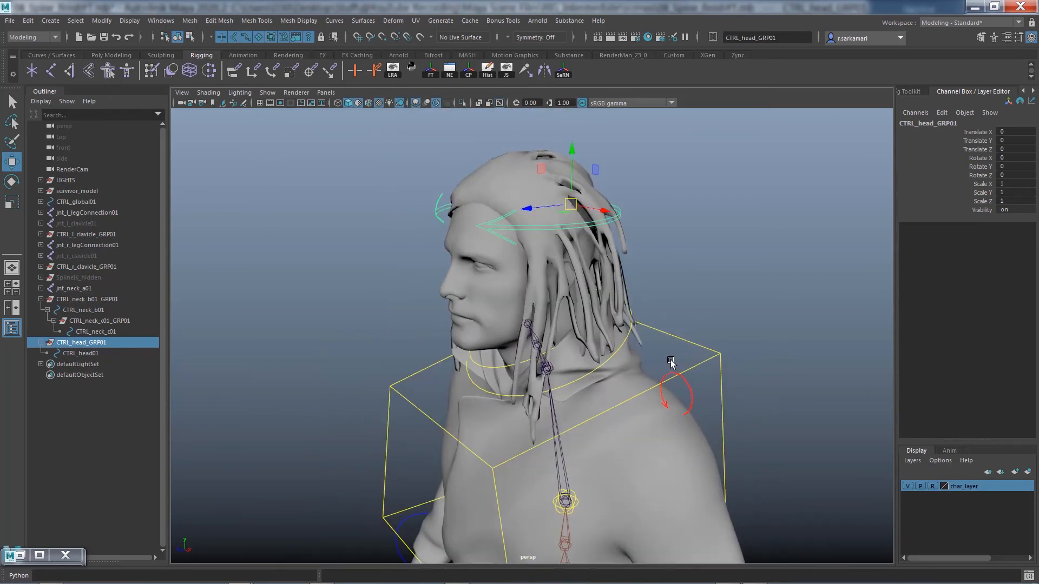
pyautogui.press('d')
pyautogui.press('v')
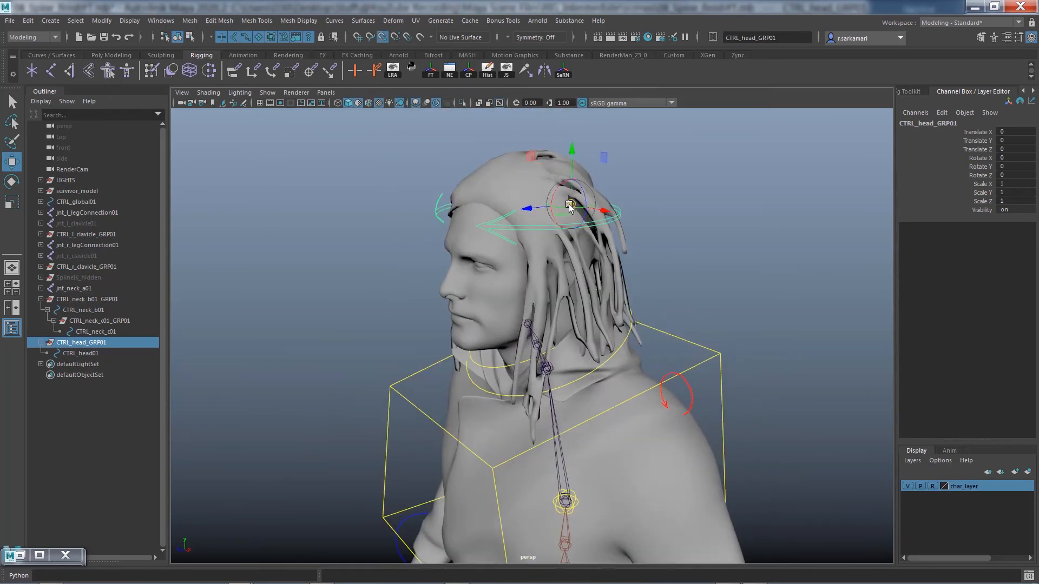
pyautogui.moveTo(571, 205); pyautogui.dragTo(528, 324)
pyautogui.keyDown('alt'); pyautogui.moveTo(527, 324); pyautogui.dragTo(719, 359, button='right'); pyautogui.keyUp('alt')
pyautogui.keyDown('alt'); pyautogui.moveTo(719, 359); pyautogui.dragTo(757, 357); pyautogui.keyUp('alt')
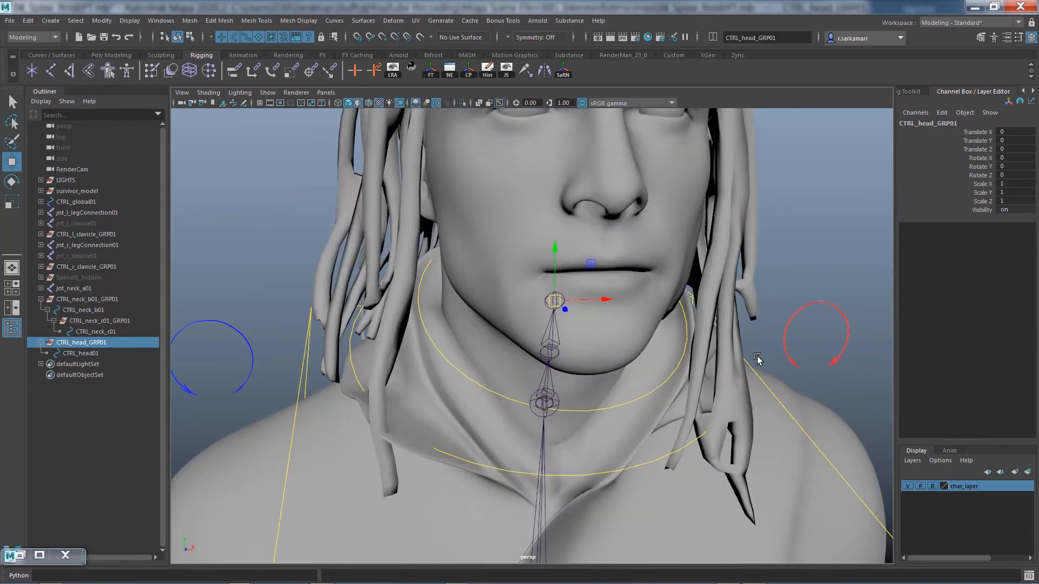
# Snap the pivot of CTRL_head01 to the topmost neck joint, matching its parent group.
pyautogui.click(85, 355)
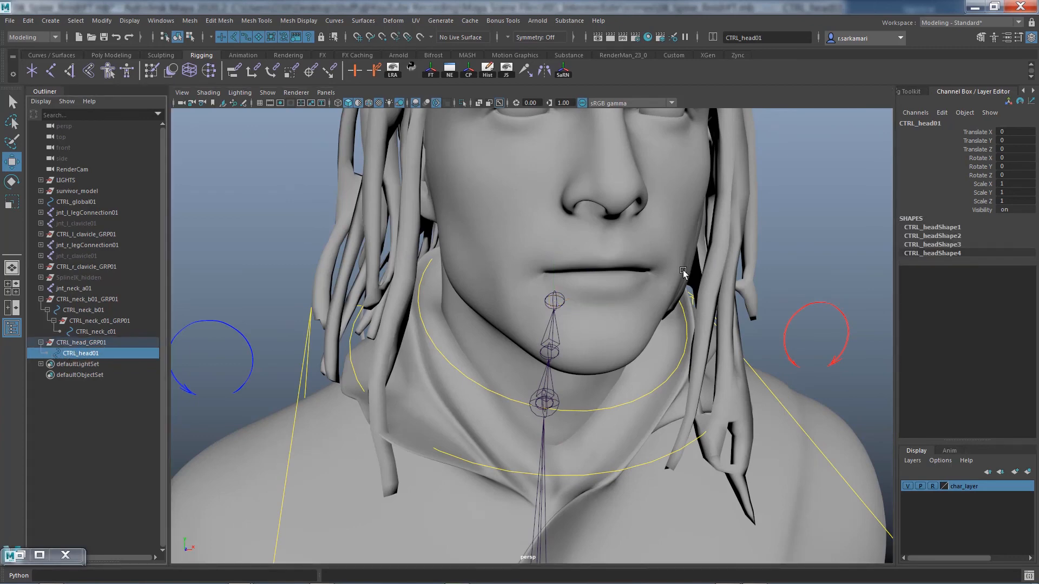
pyautogui.keyDown('alt'); pyautogui.moveTo(684, 273); pyautogui.dragTo(304, 283, button='right'); pyautogui.keyUp('alt')
pyautogui.keyDown('alt'); pyautogui.moveTo(304, 283); pyautogui.dragTo(353, 269); pyautogui.keyUp('alt')
pyautogui.press('v')
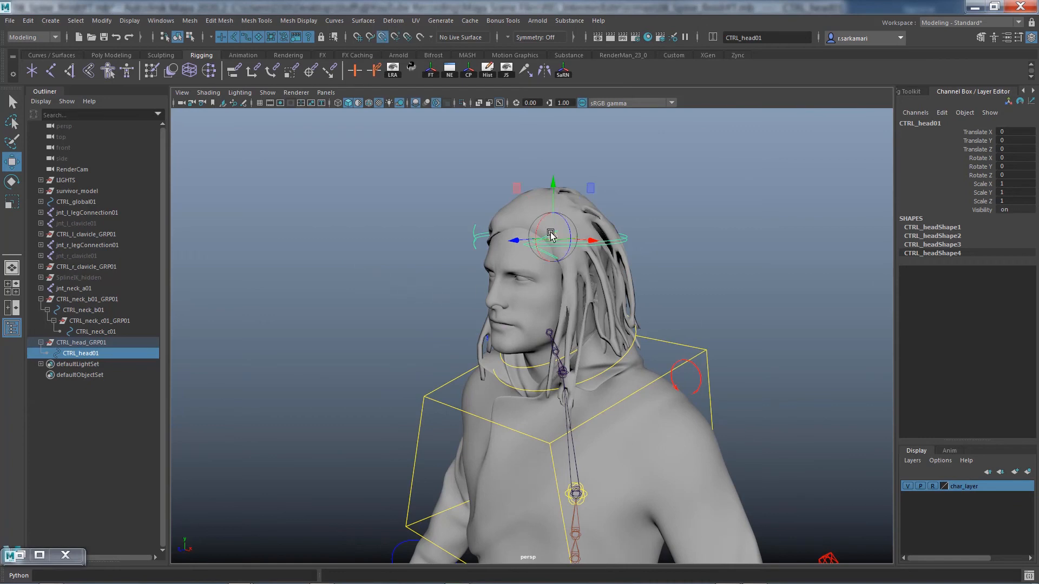
pyautogui.moveTo(553, 237); pyautogui.dragTo(551, 334)
pyautogui.scroll(8, 683, 399)
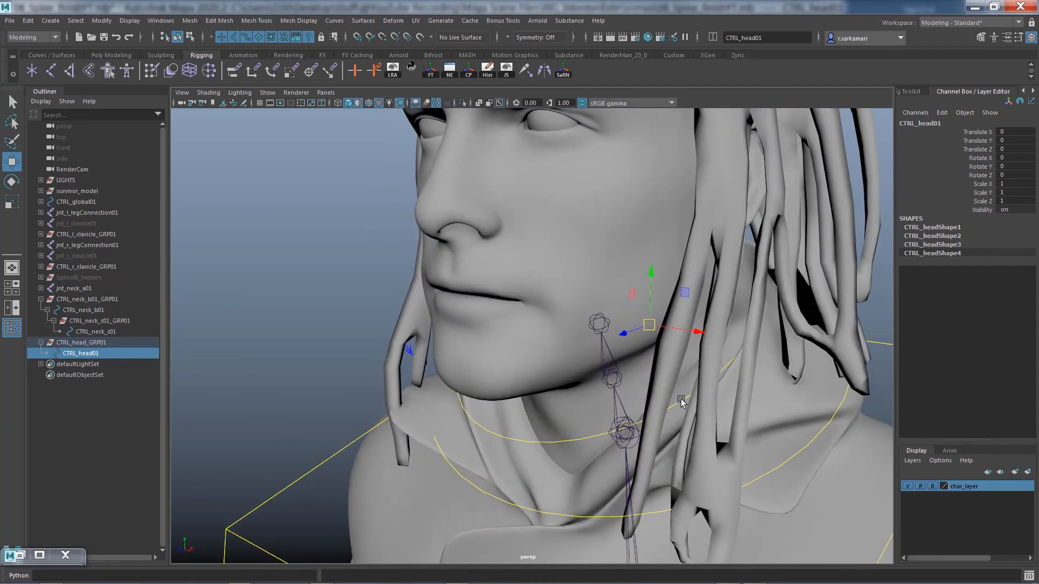
pyautogui.press('d')
pyautogui.press('v')
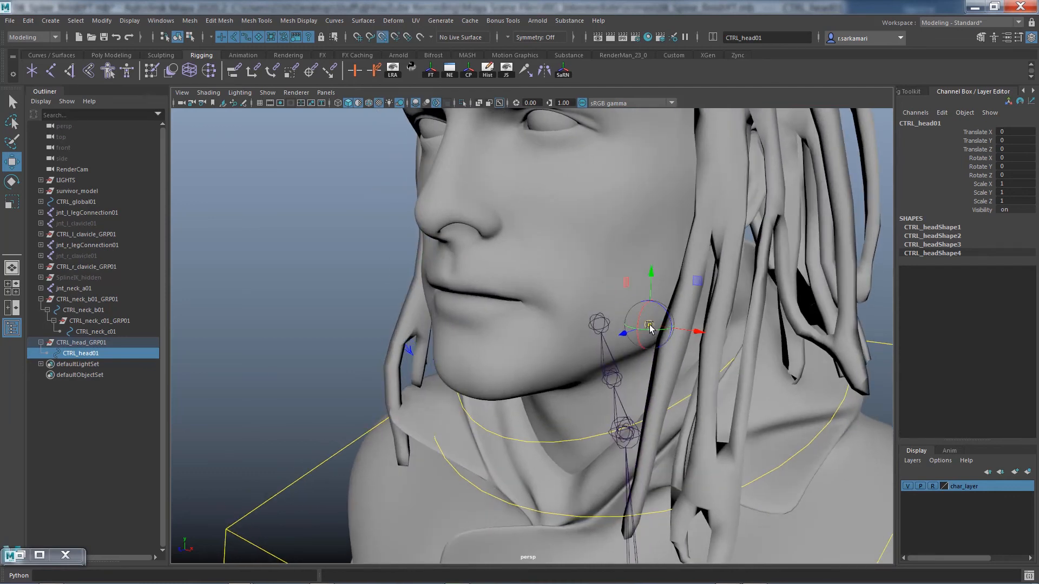
pyautogui.moveTo(650, 325); pyautogui.dragTo(602, 323)
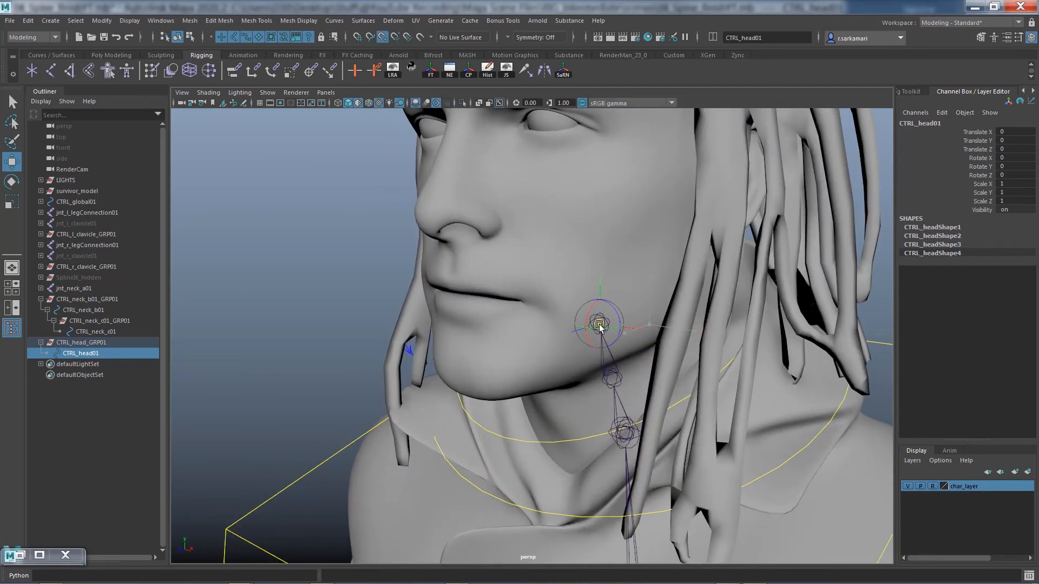
pyautogui.keyDown('alt'); pyautogui.moveTo(616, 345); pyautogui.dragTo(486, 343, button='right'); pyautogui.keyUp('alt')
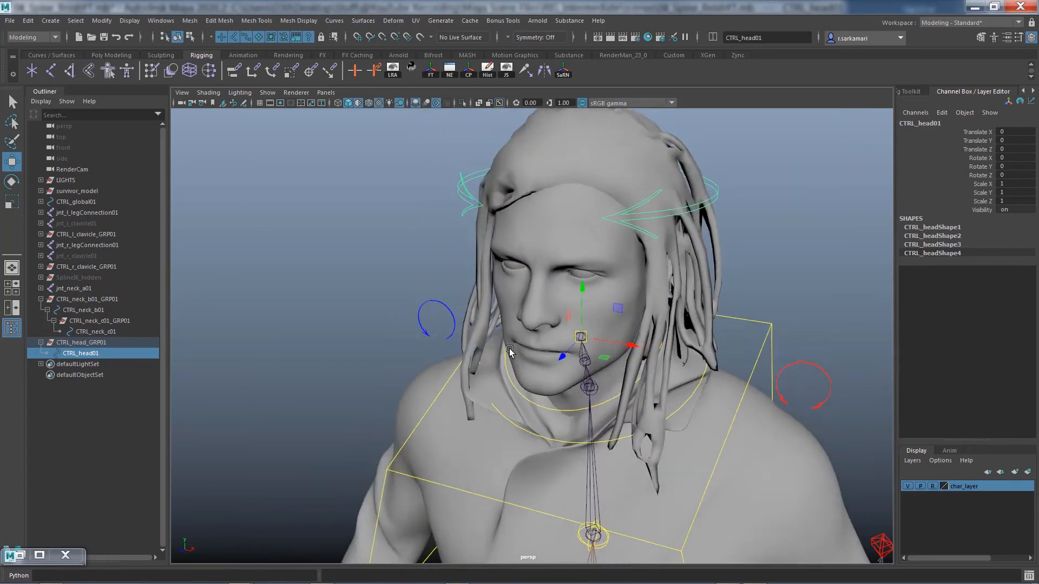
# Create a locator and raise it from the ground to neck height, about 18.85 in Translate Y.
pyautogui.keyDown('alt'); pyautogui.moveTo(486, 343); pyautogui.dragTo(227, 382); pyautogui.keyUp('alt')
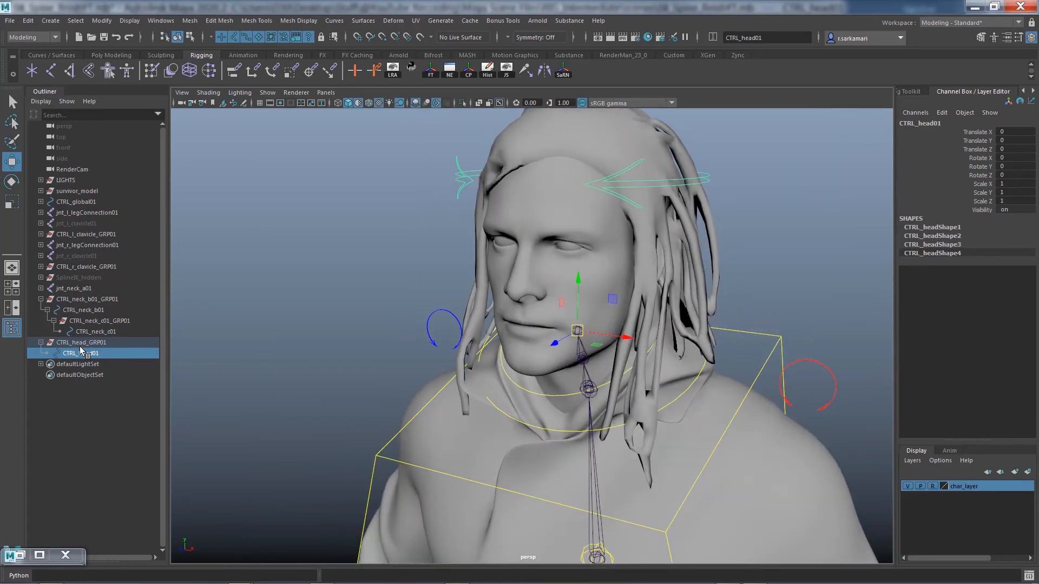
pyautogui.click(79, 352)
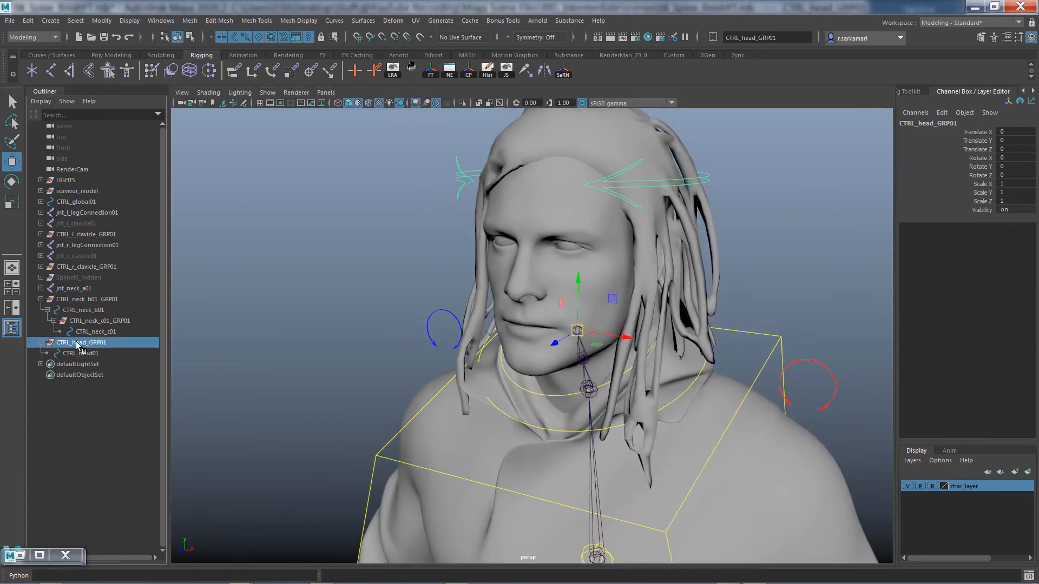
pyautogui.click(81, 352)
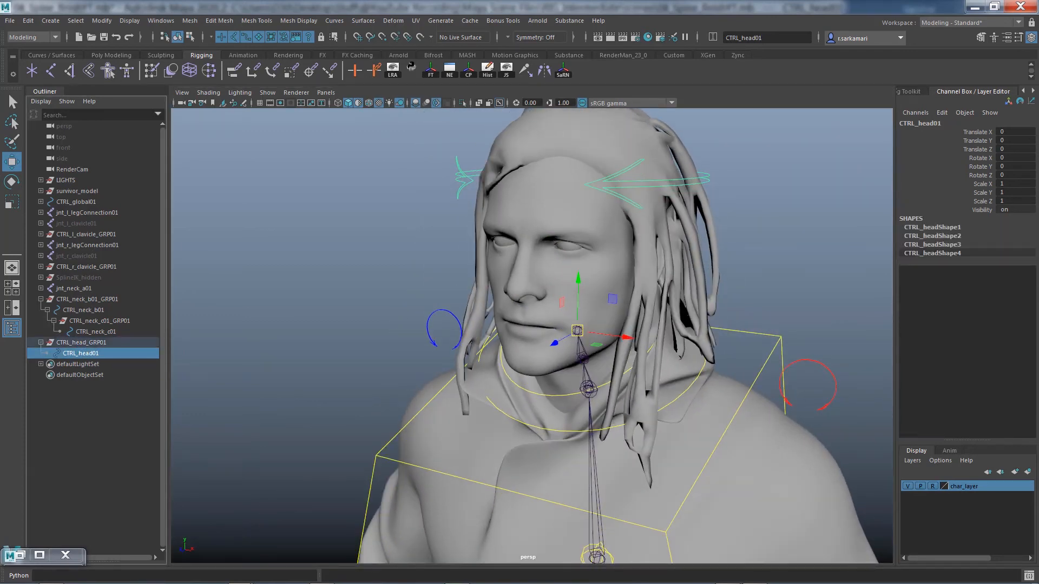
pyautogui.click(32, 70)
pyautogui.scroll(-8, 383, 308)
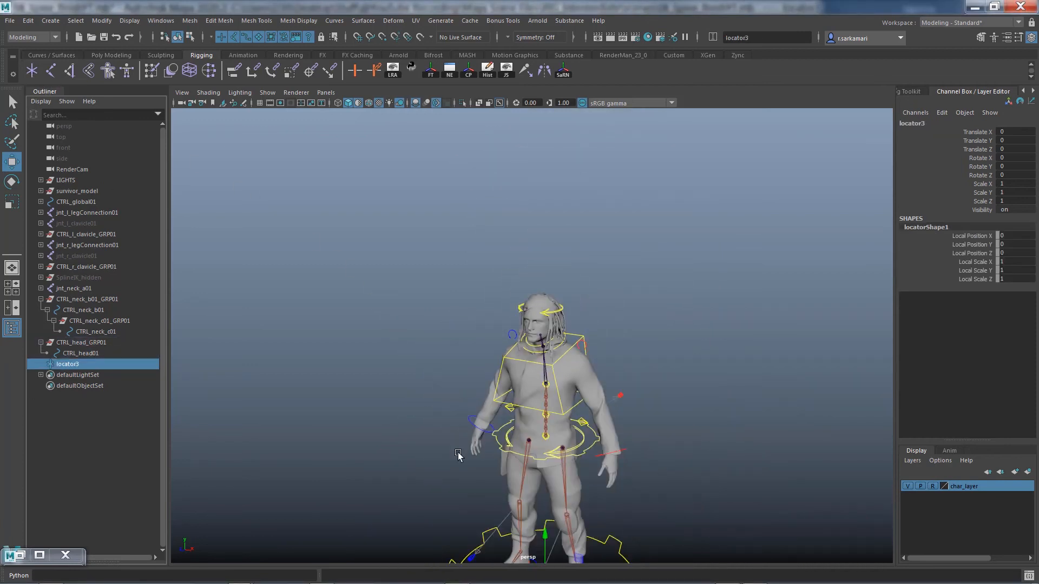
pyautogui.keyDown('alt'); pyautogui.moveTo(458, 453); pyautogui.dragTo(444, 406, button='middle'); pyautogui.keyUp('alt')
pyautogui.moveTo(532, 494); pyautogui.dragTo(533, 217)
pyautogui.press('f')
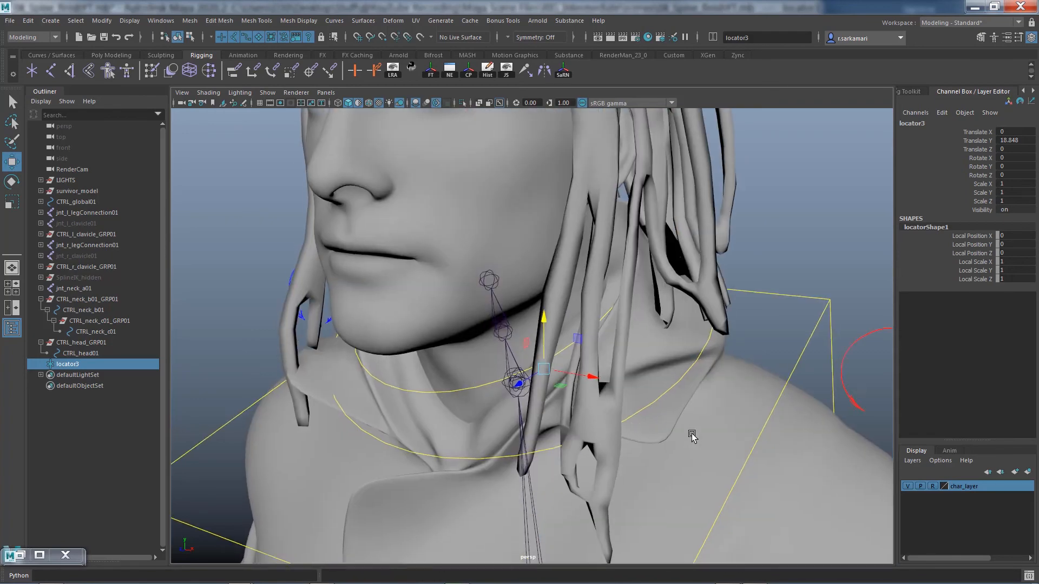
# Hide the character mesh layer and snap the new locator to the topmost neck joint.
pyautogui.click(336, 102)
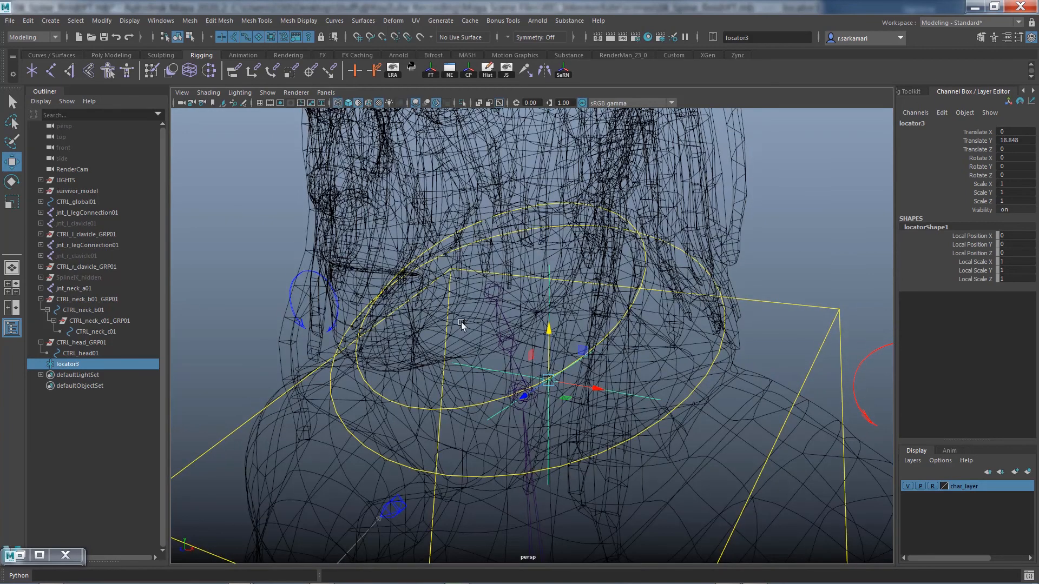
pyautogui.press('v')
pyautogui.click(907, 486)
pyautogui.press('v')
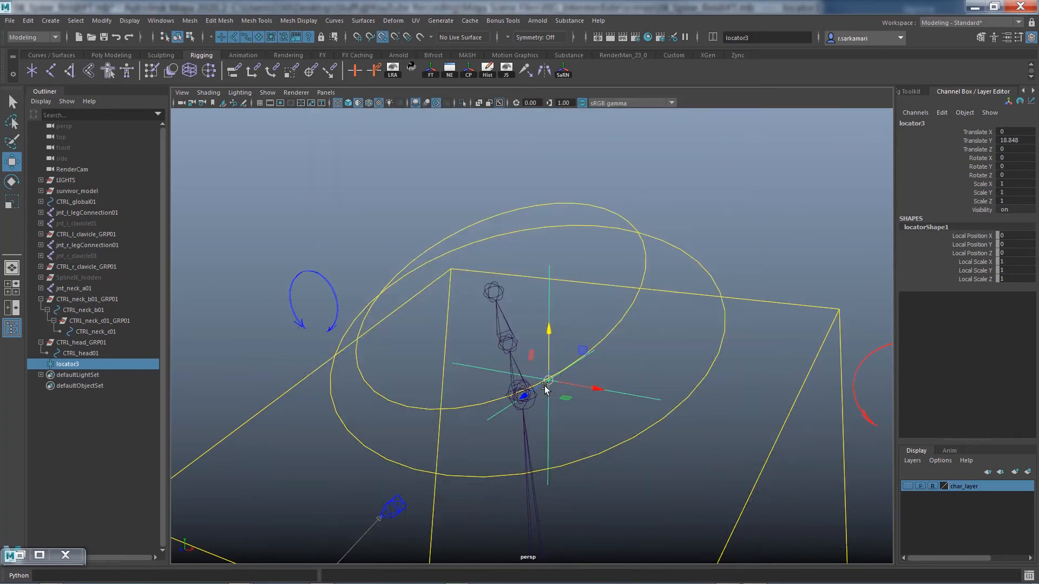
pyautogui.moveTo(544, 385); pyautogui.dragTo(492, 295)
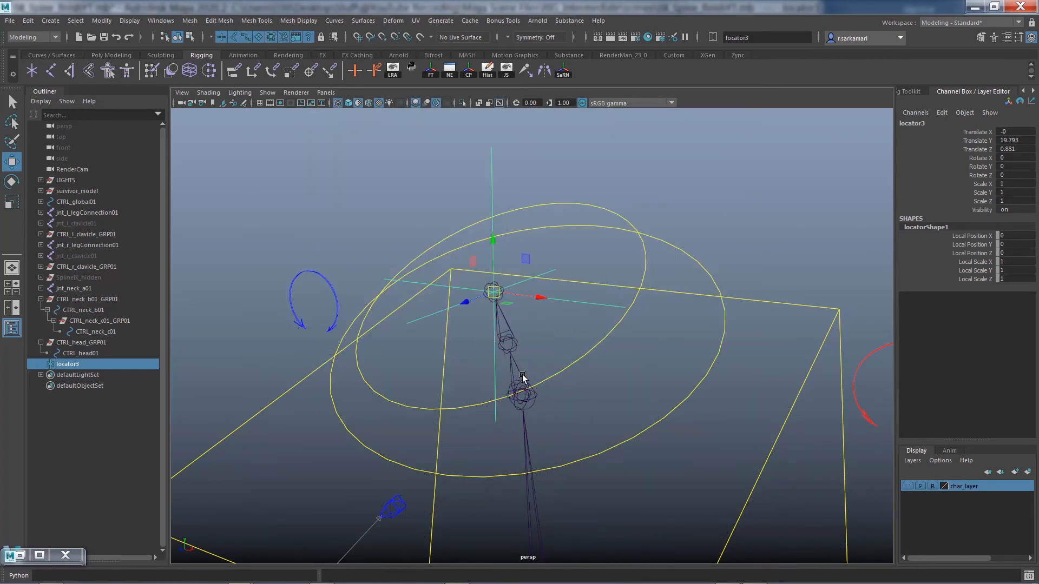
pyautogui.keyDown('alt'); pyautogui.moveTo(464, 395); pyautogui.dragTo(426, 387); pyautogui.keyUp('alt')
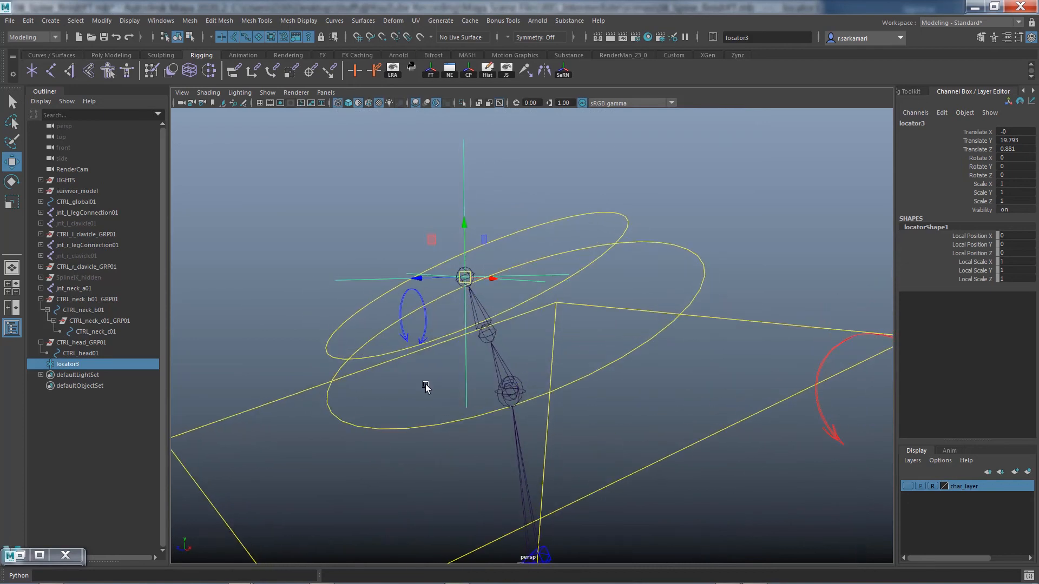
# Parent the locator under CTRL_neck_c01 and rename it loc_head01.
pyautogui.keyDown('shift'); pyautogui.click(595, 254); pyautogui.keyUp('shift')
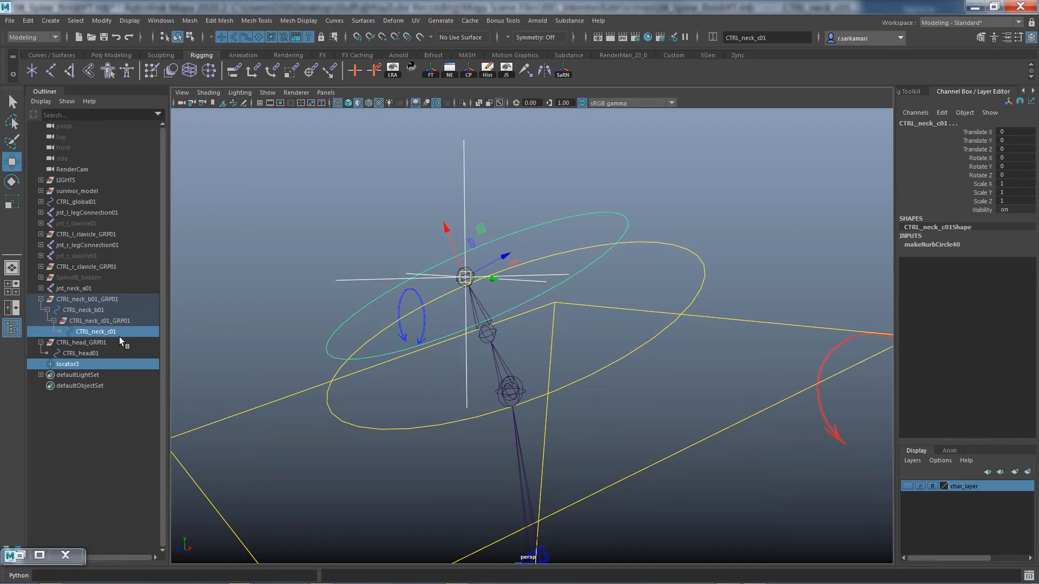
pyautogui.press('p')
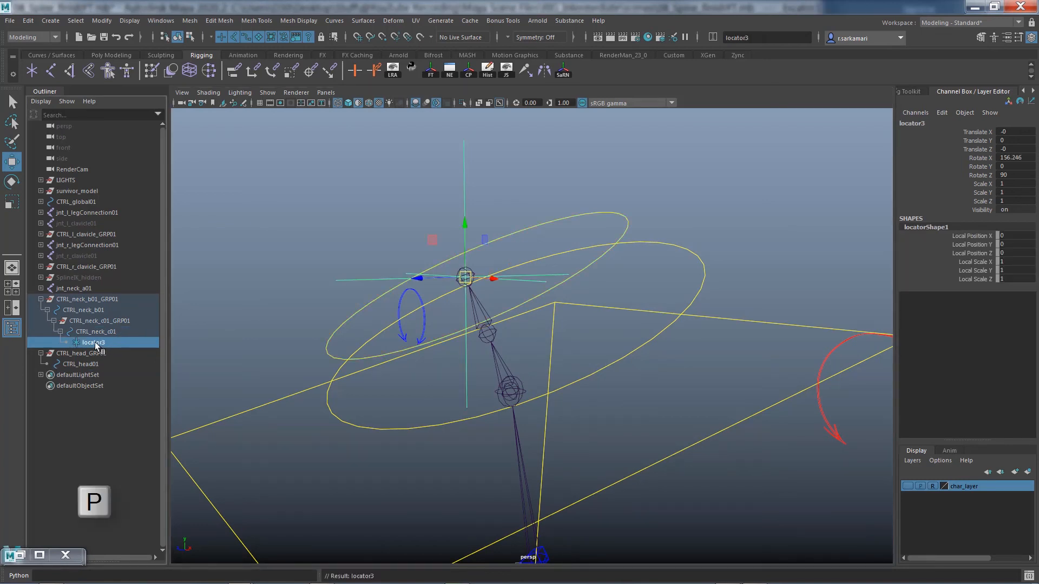
pyautogui.doubleClick(96, 343)
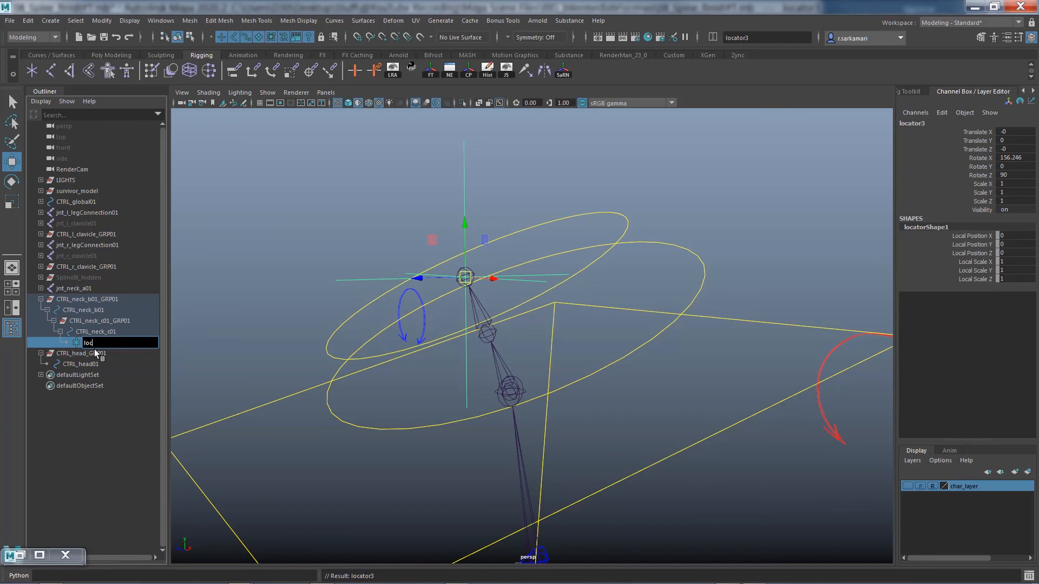
pyautogui.write('loc_head01')
pyautogui.press('Return')
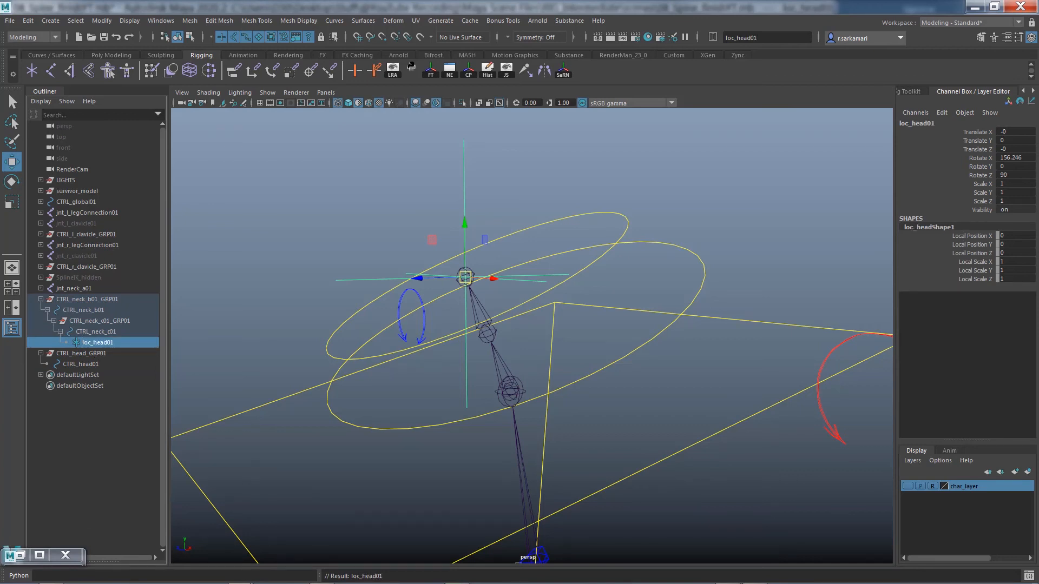
# Point-constrain CTRL_head_GRP01 to loc_head01 on all axes, with Maintain Offset off.
pyautogui.keyDown('ctrl'); pyautogui.click(74, 355); pyautogui.keyUp('ctrl')
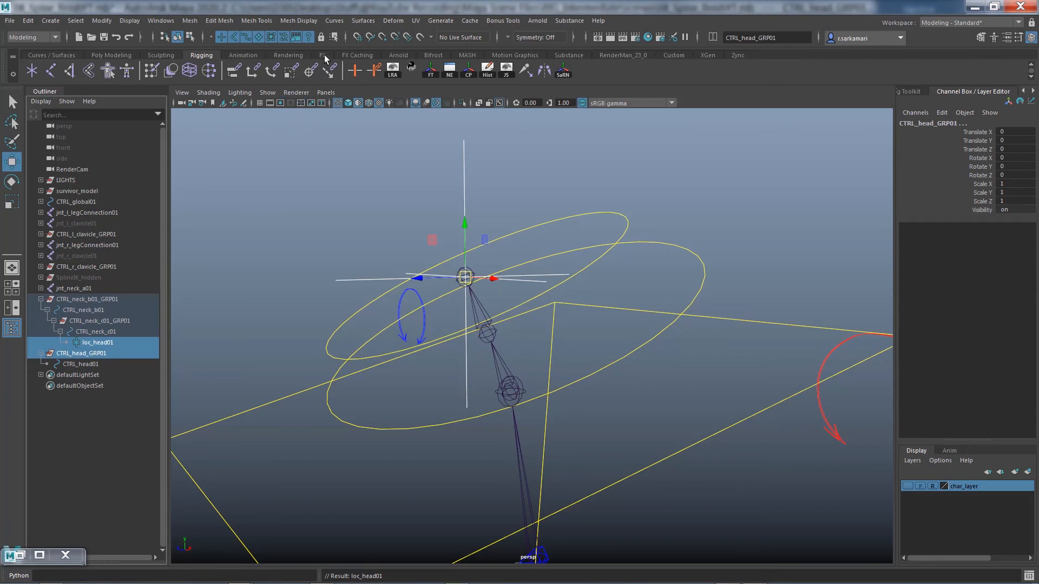
pyautogui.click(32, 37)
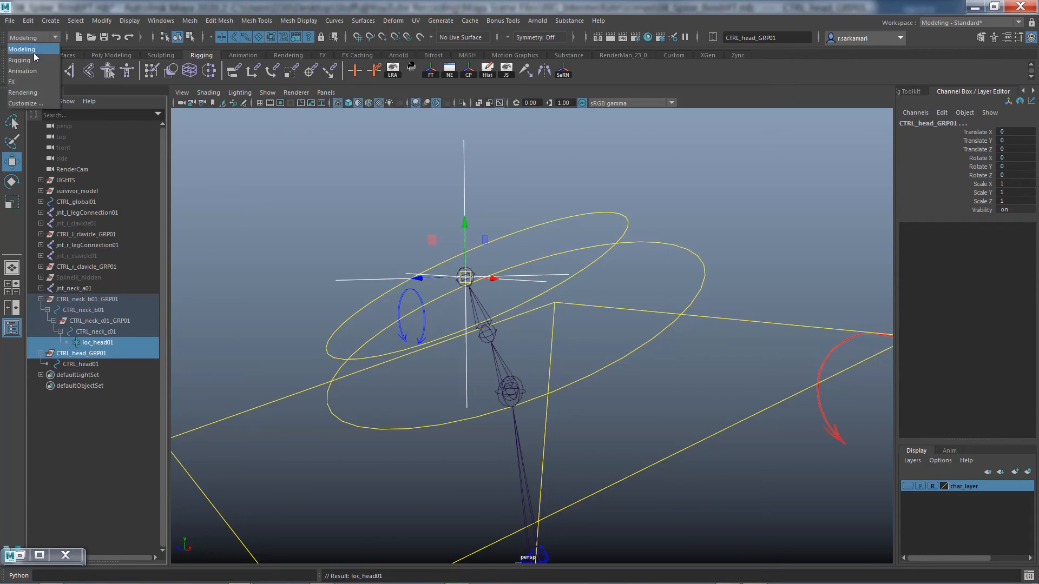
pyautogui.click(19, 60)
pyautogui.click(278, 21)
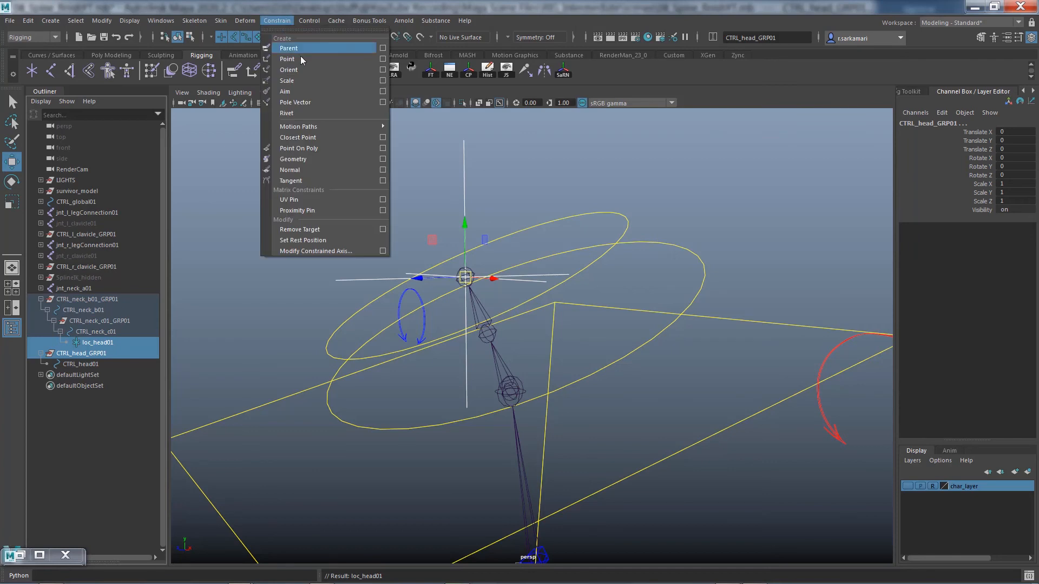
pyautogui.click(383, 58)
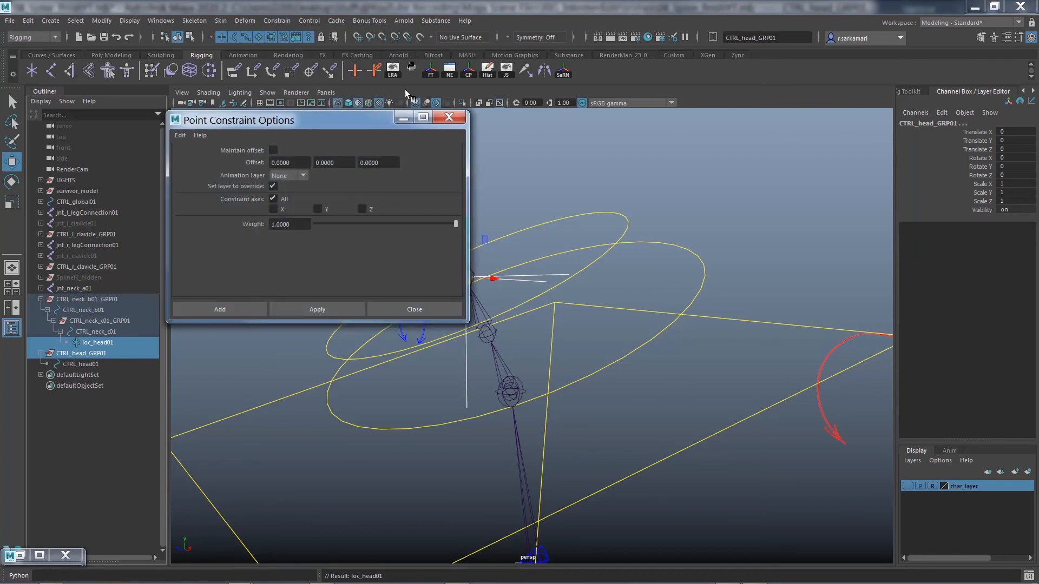
pyautogui.moveTo(357, 122); pyautogui.dragTo(309, 116)
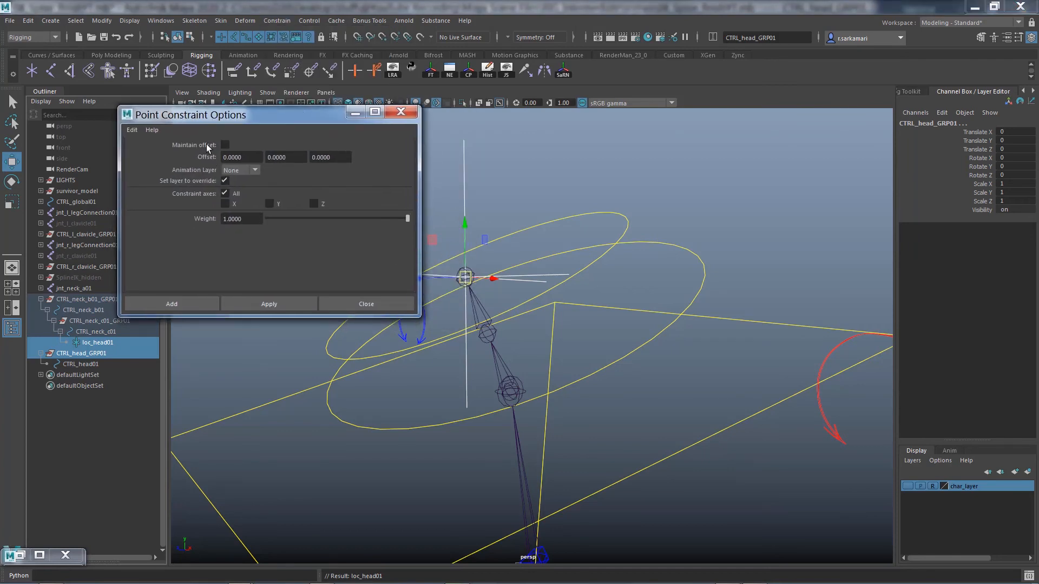
pyautogui.click(171, 304)
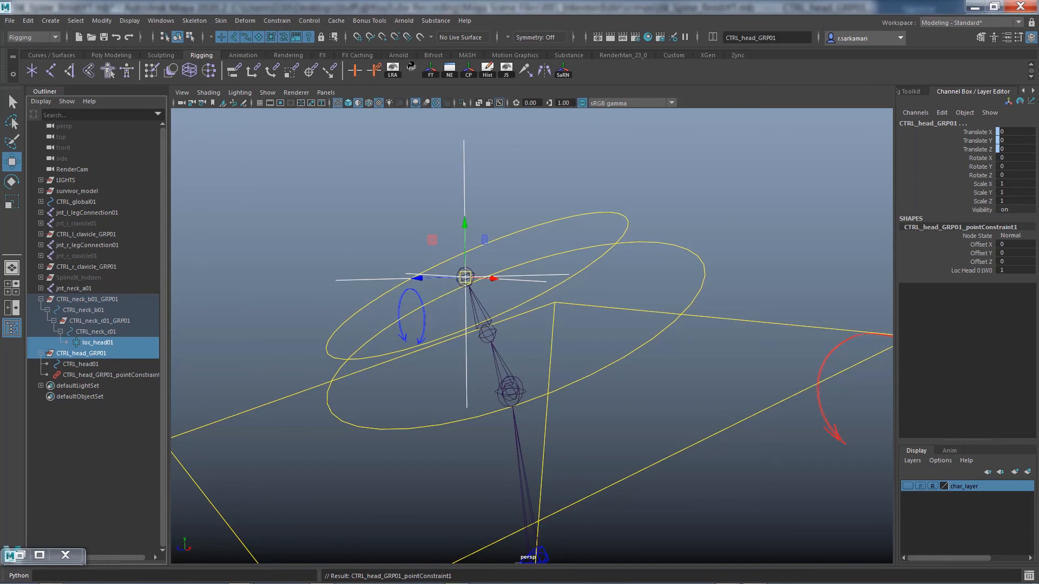
# Test the head constraint by rotating CTRL_neck_b01, CTRL_neck_c01 and loc_head01 together, and undo the rotations.
pyautogui.keyDown('alt'); pyautogui.moveTo(560, 306); pyautogui.dragTo(342, 298); pyautogui.keyUp('alt')
pyautogui.click(367, 298)
pyautogui.click(424, 302)
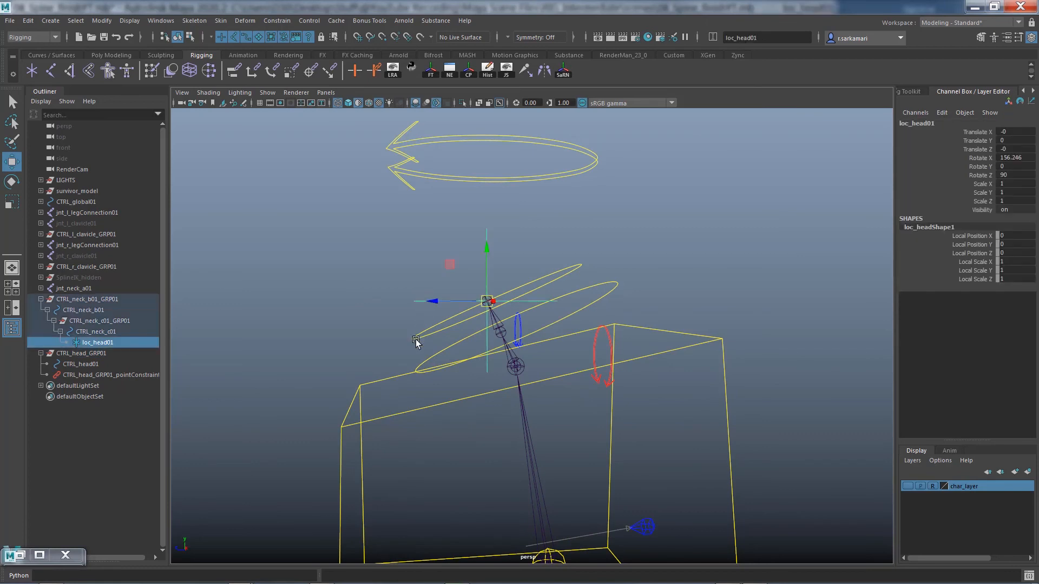
pyautogui.keyDown('shift'); pyautogui.click(416, 342); pyautogui.keyUp('shift')
pyautogui.keyDown('shift'); pyautogui.click(432, 366); pyautogui.keyUp('shift')
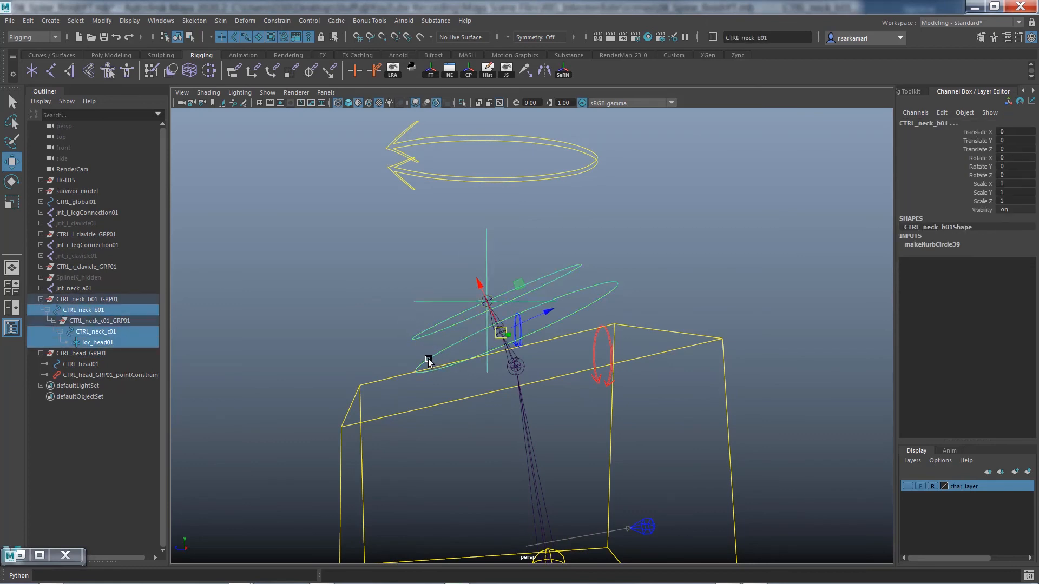
pyautogui.press('e')
pyautogui.moveTo(463, 301); pyautogui.dragTo(397, 209)
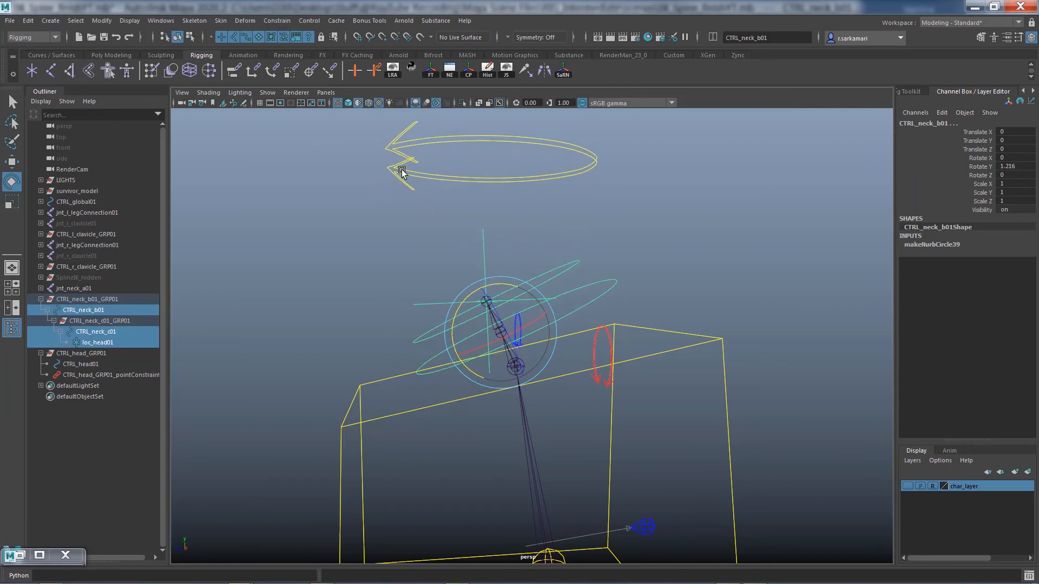
pyautogui.hotkey('ctrl', 'z')
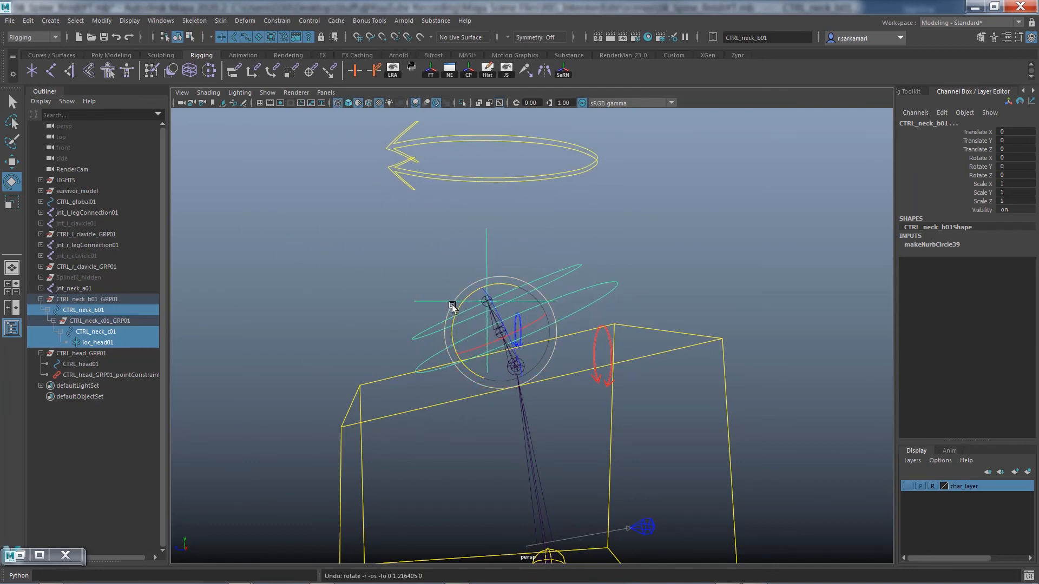
pyautogui.moveTo(463, 309)
pyautogui.mouseDown()
pyautogui.moveTo(464, 297)
pyautogui.moveTo(486, 309)
pyautogui.moveTo(459, 309)
pyautogui.mouseUp()
pyautogui.hotkey('ctrl', 'z')
# Delete the shape node of loc_head01 while keeping its transform, and save the scene.
pyautogui.click(286, 359)
pyautogui.click(429, 304)
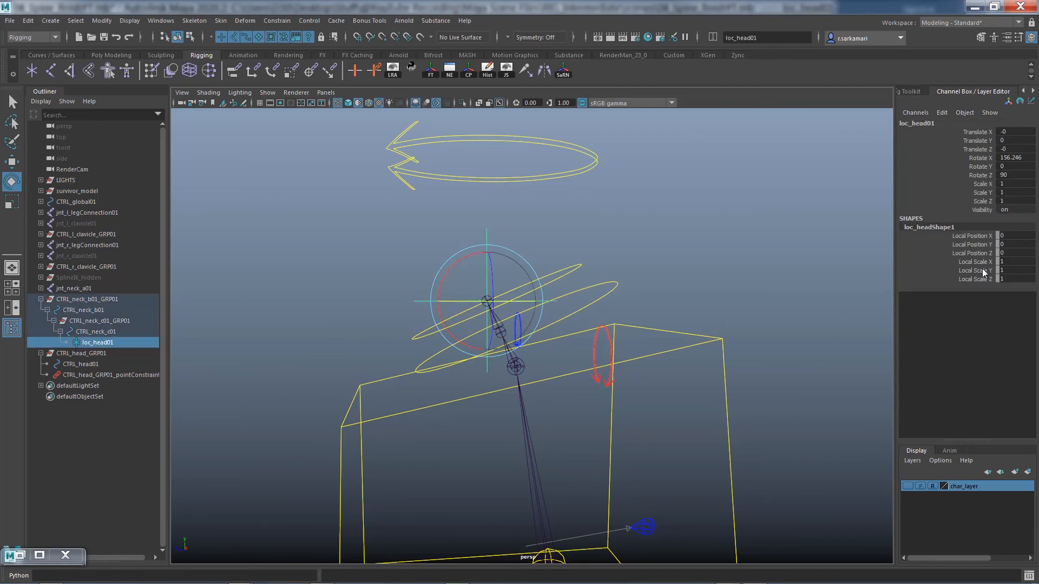
pyautogui.press('q')
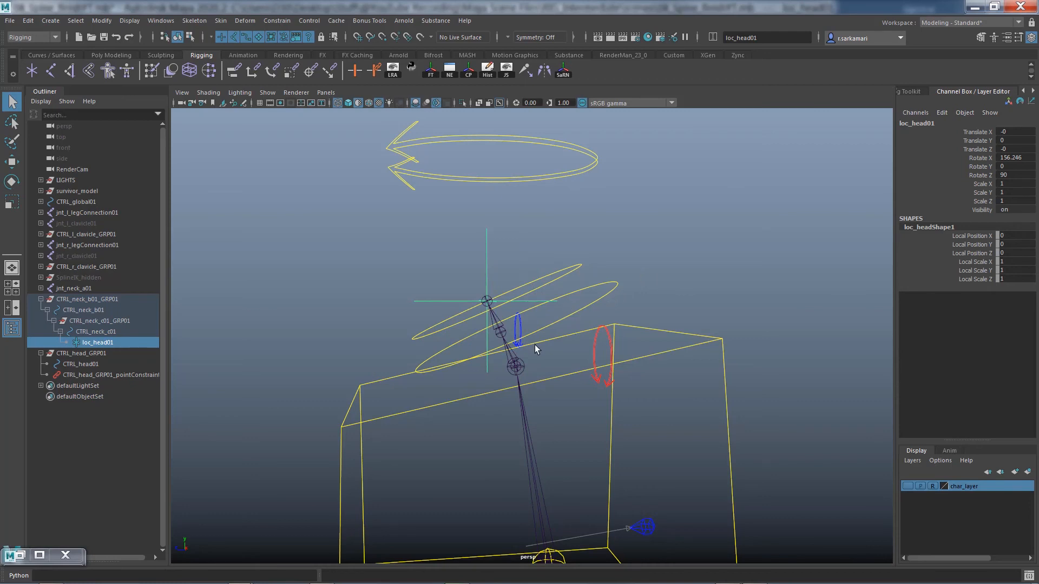
pyautogui.press('Down')
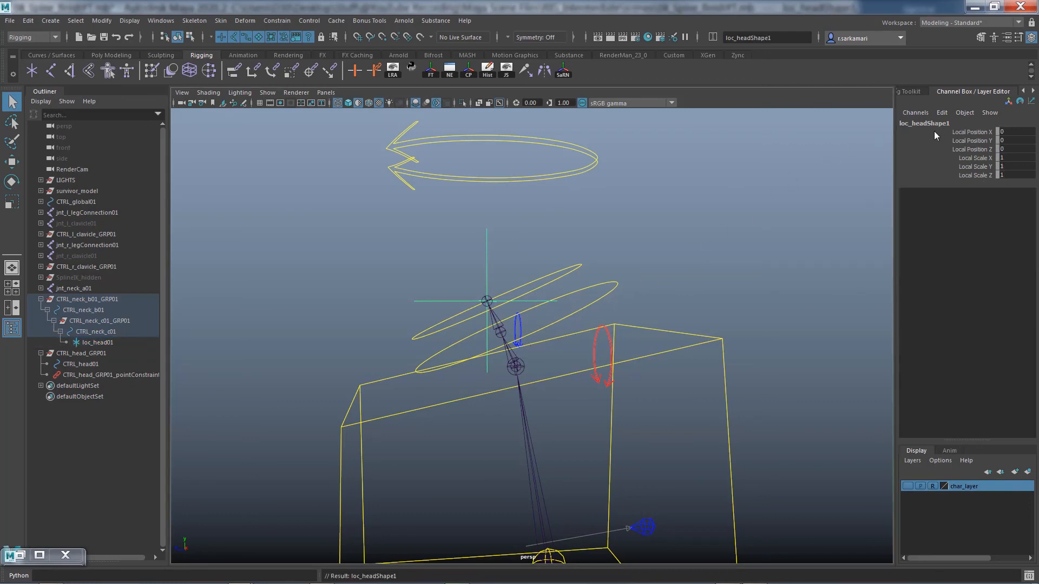
pyautogui.press('Delete')
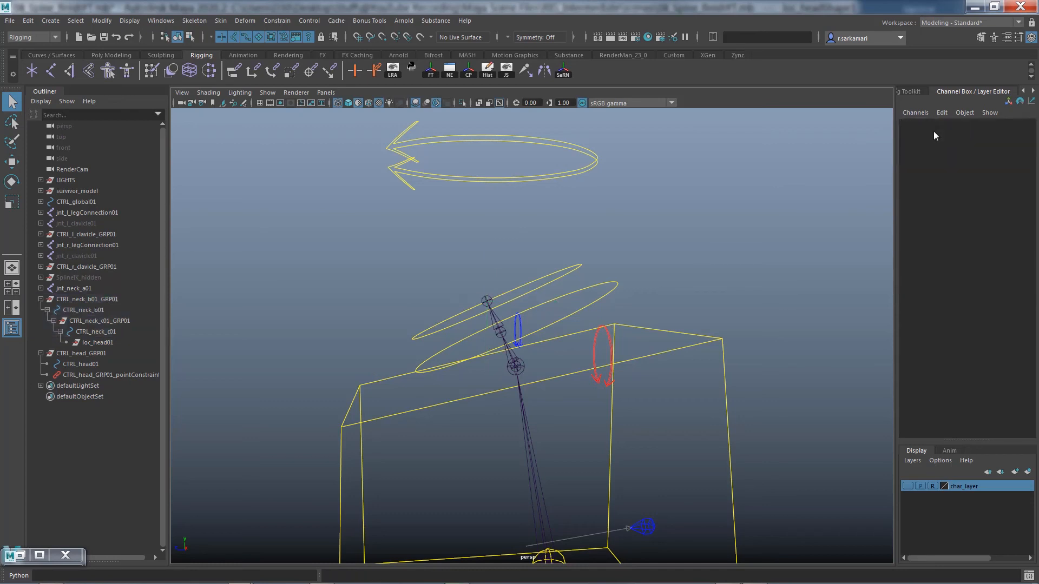
pyautogui.click(102, 343)
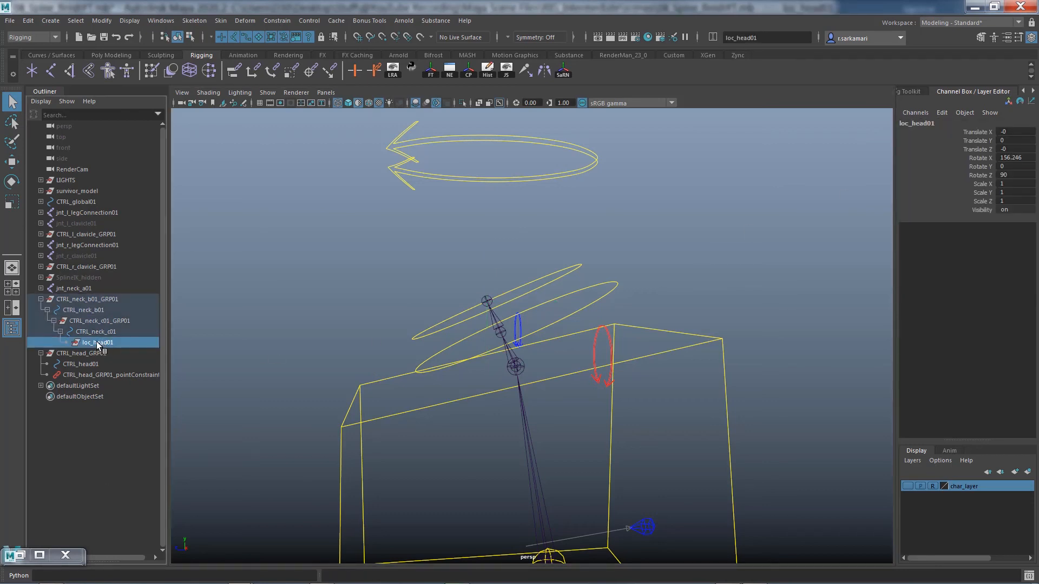
pyautogui.press('w')
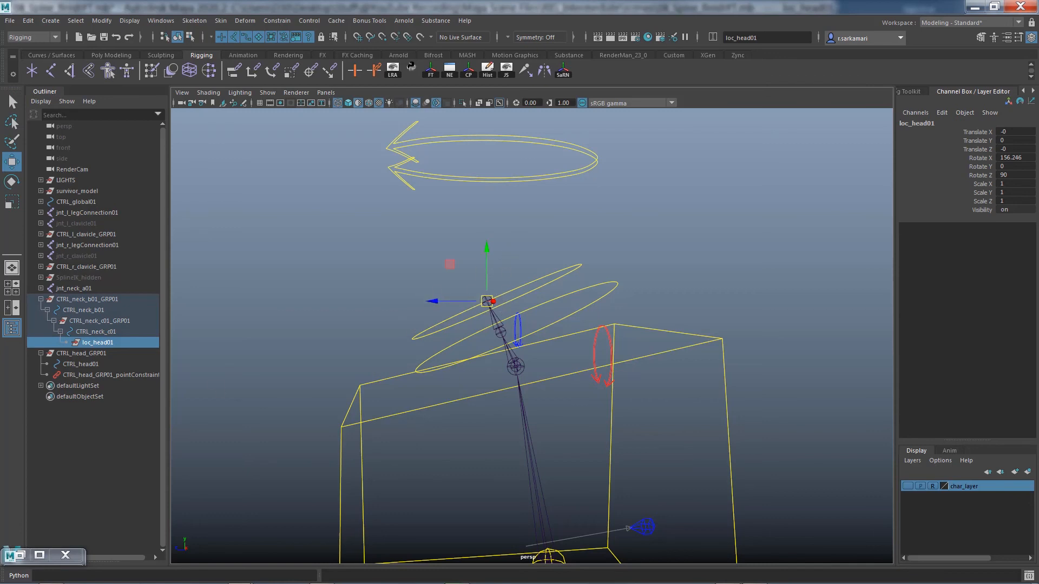
pyautogui.hotkey('ctrl', 's')
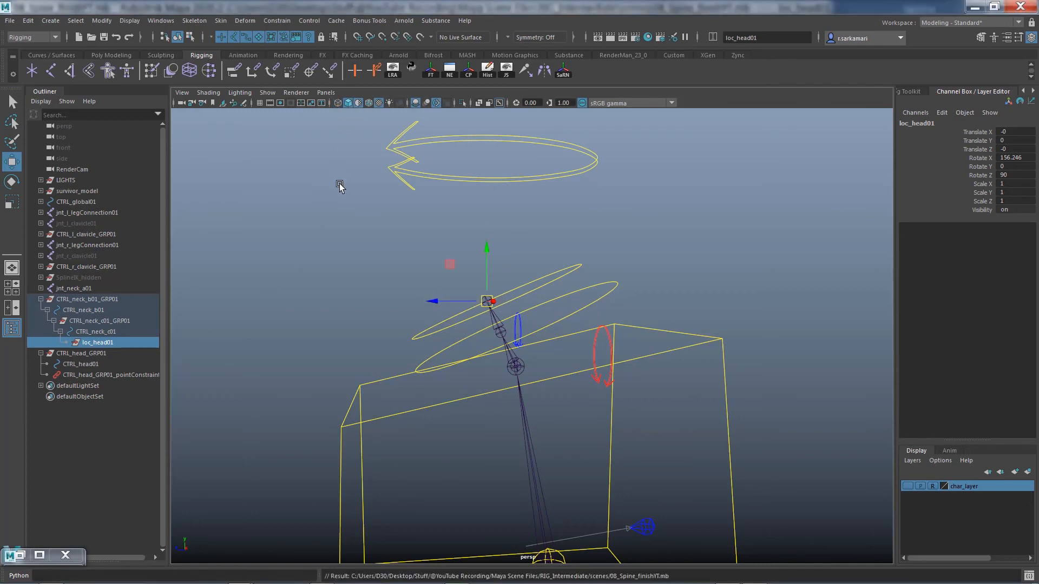
# Make the char_layer visible and frame the character's head in the side view.
pyautogui.click(907, 486)
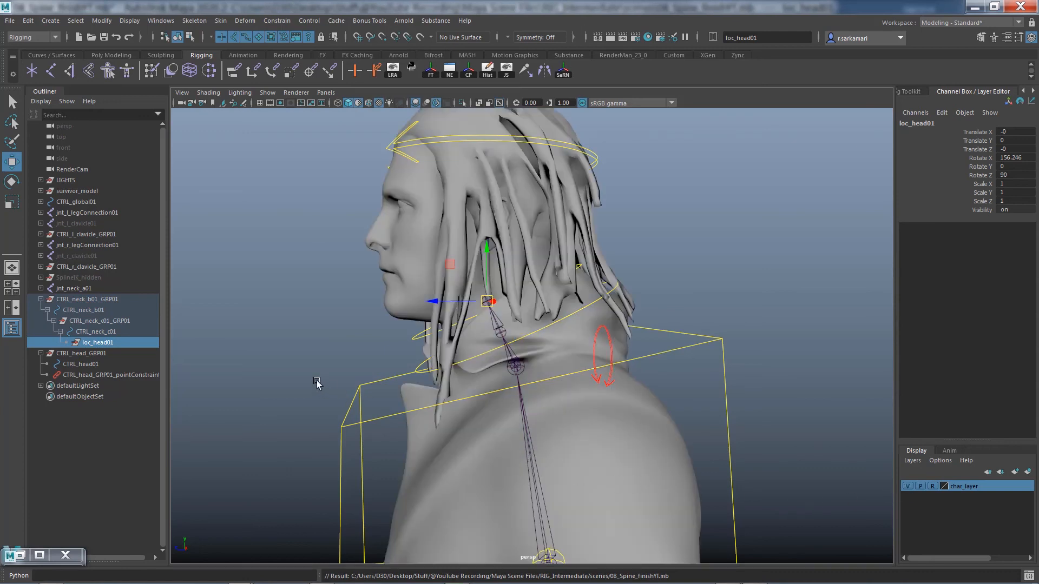
pyautogui.press('space')
pyautogui.moveTo(316, 383); pyautogui.dragTo(342, 385)
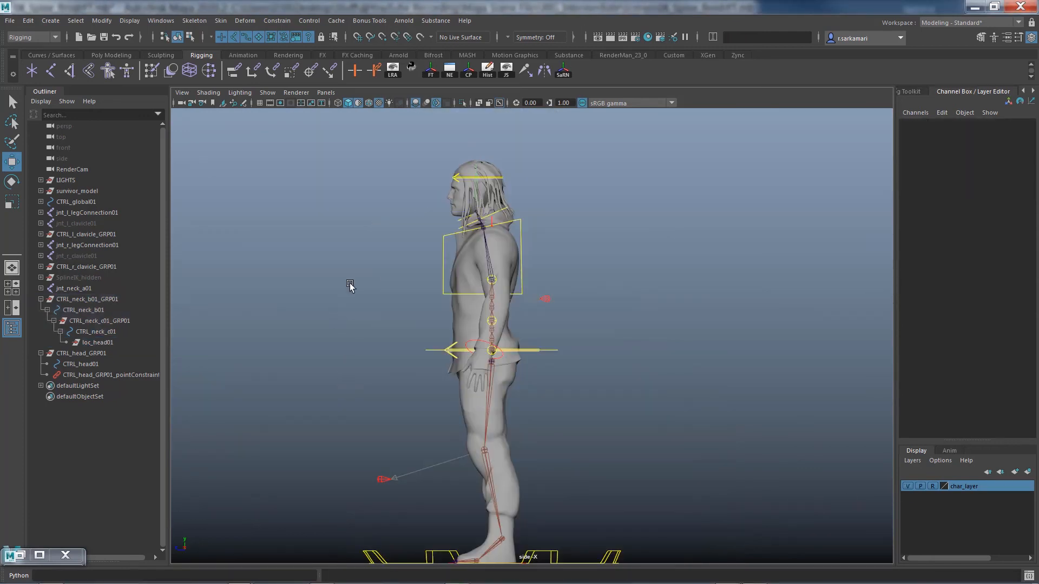
pyautogui.keyDown('alt'); pyautogui.moveTo(742, 161); pyautogui.dragTo(761, 308, button='middle'); pyautogui.keyUp('alt')
pyautogui.scroll(8, 467, 416)
pyautogui.keyDown('alt'); pyautogui.moveTo(373, 398); pyautogui.dragTo(476, 394, button='right'); pyautogui.keyUp('alt')
pyautogui.keyDown('alt'); pyautogui.moveTo(480, 395); pyautogui.dragTo(582, 357, button='middle'); pyautogui.keyUp('alt')
pyautogui.keyDown('alt'); pyautogui.moveTo(584, 358); pyautogui.dragTo(833, 407, button='right'); pyautogui.keyUp('alt')
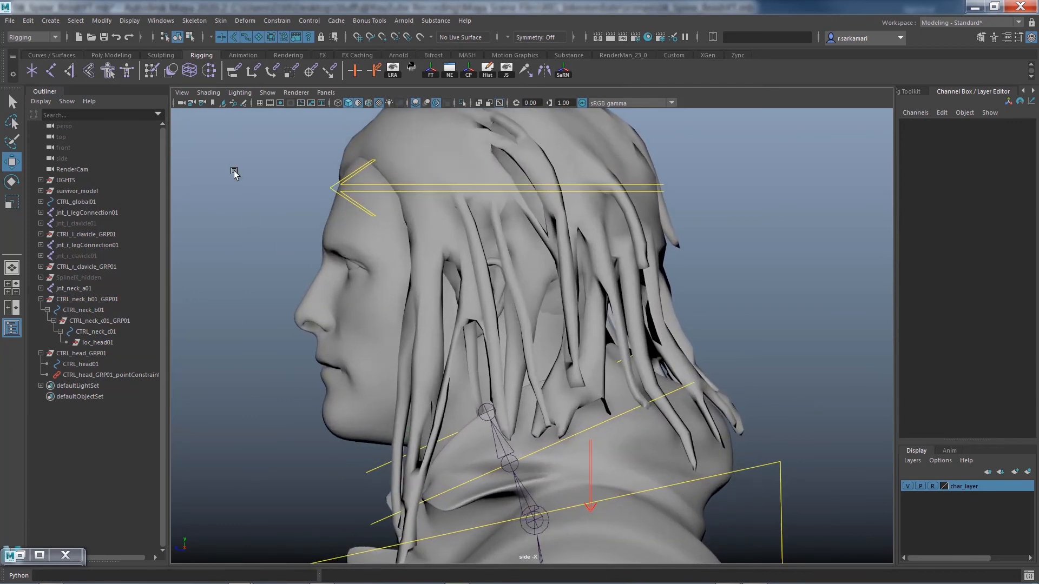
# Create a two-joint chain in the side view, from the base of the head beside the last neck joint up to the crown.
pyautogui.click(67, 75)
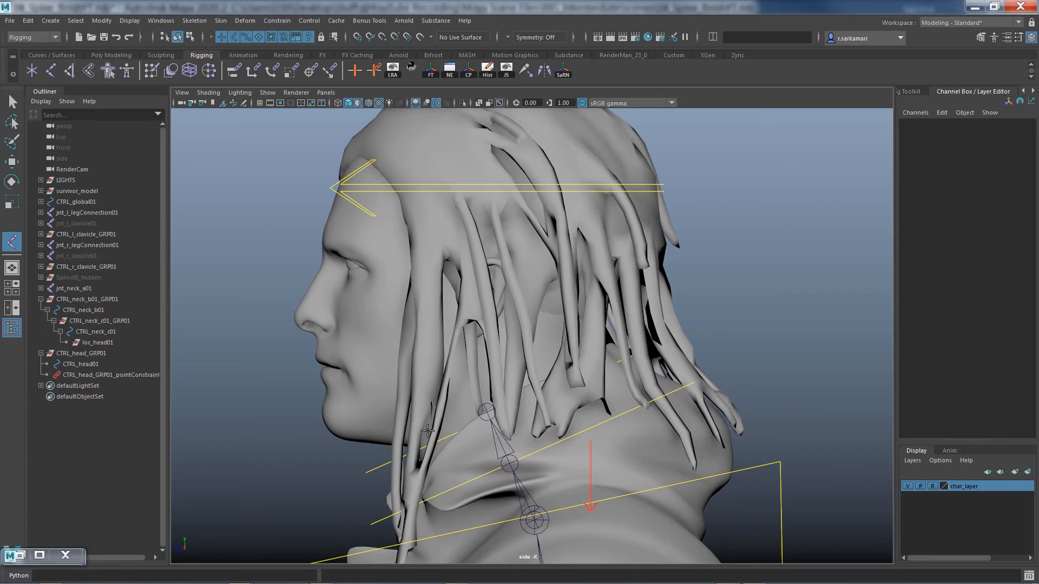
pyautogui.moveTo(453, 419); pyautogui.dragTo(502, 412)
pyautogui.press('Return')
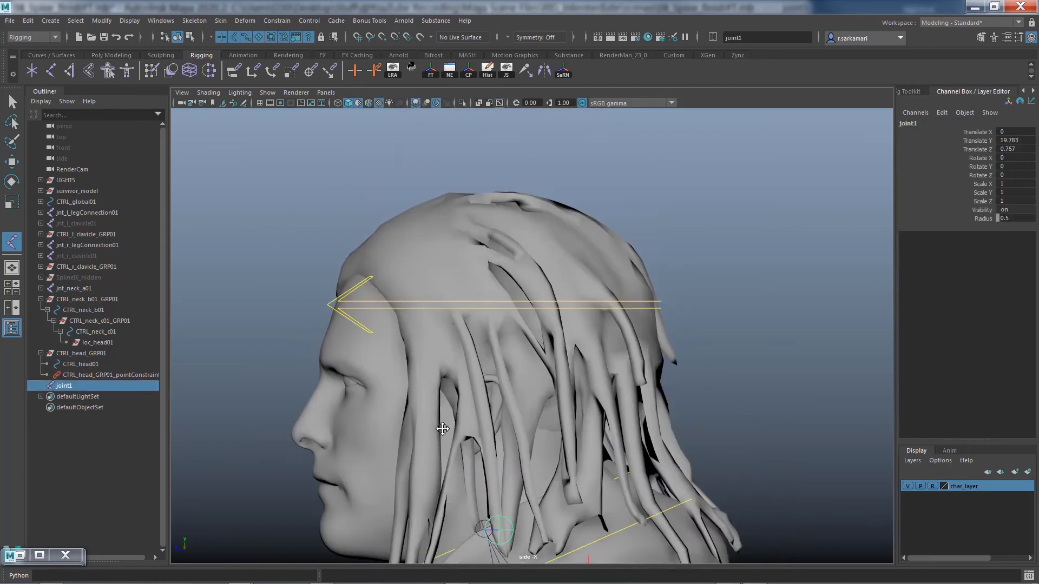
pyautogui.keyDown('alt'); pyautogui.moveTo(433, 226); pyautogui.dragTo(425, 341, button='middle'); pyautogui.keyUp('alt')
pyautogui.moveTo(468, 201); pyautogui.dragTo(481, 203)
pyautogui.press('Return')
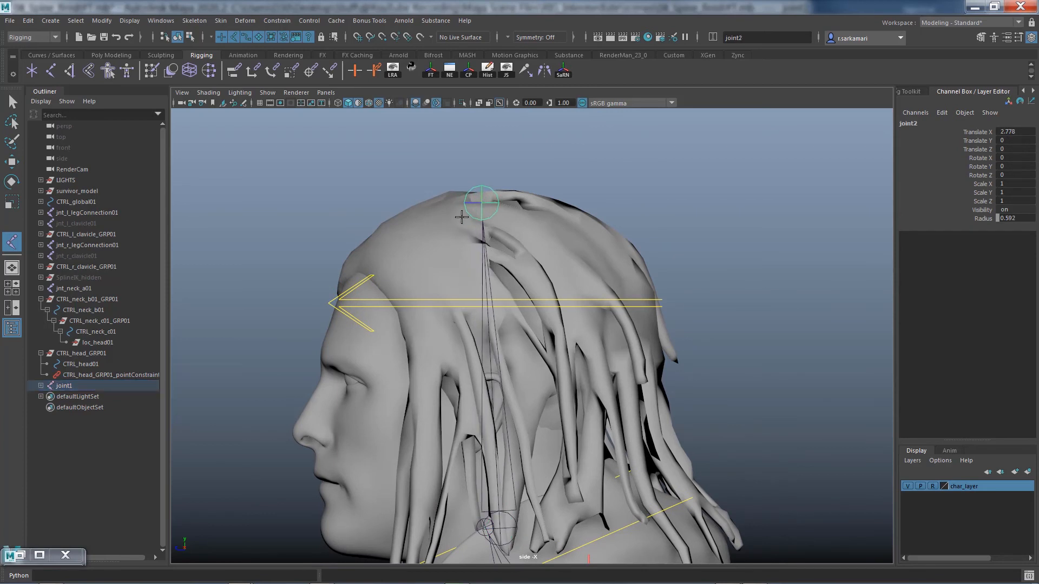
pyautogui.press('w')
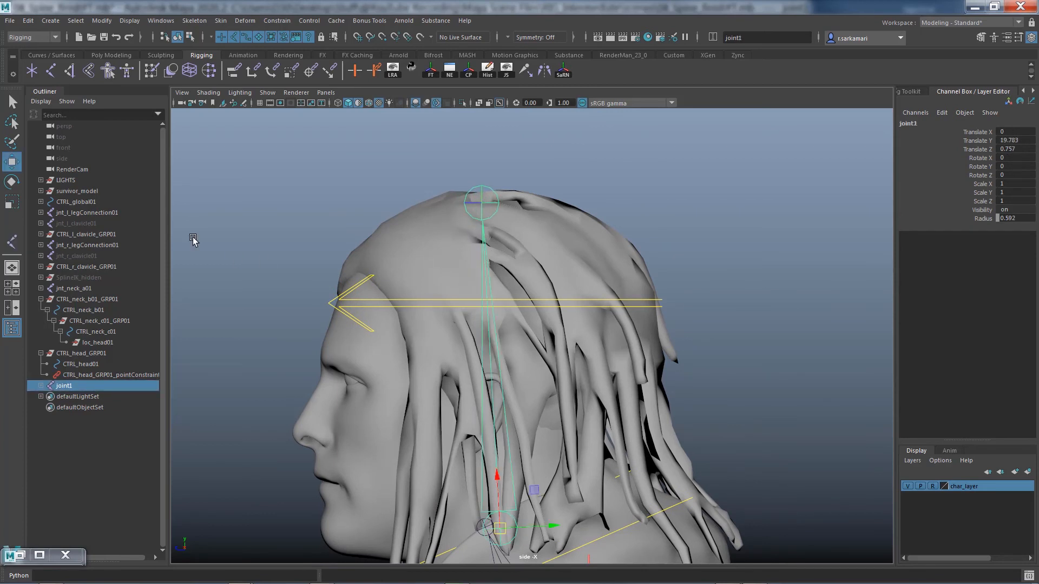
# Hide the hair mesh in the char group of survivor_model.
pyautogui.click(42, 191)
pyautogui.click(48, 201)
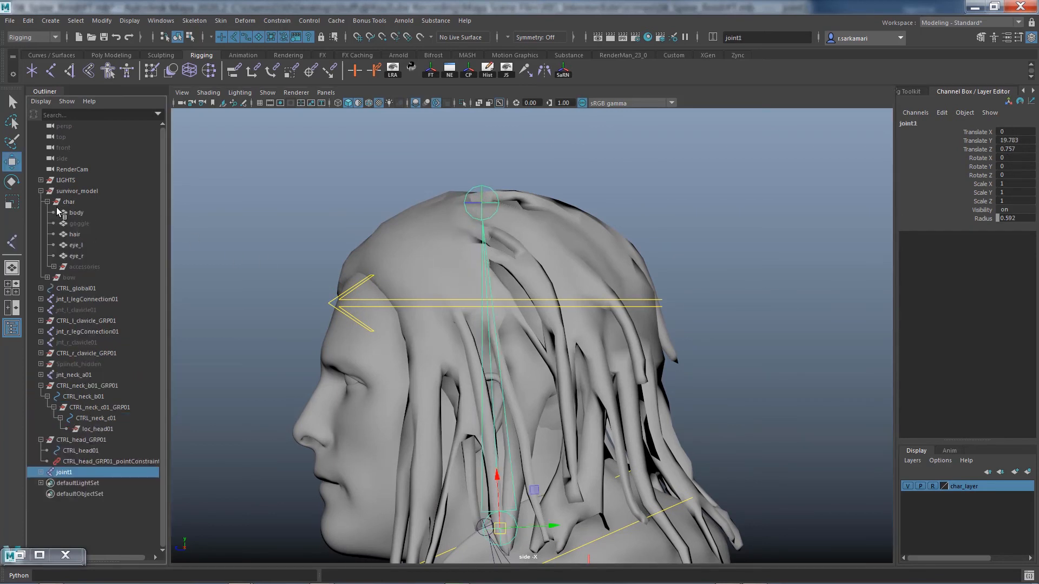
pyautogui.click(74, 234)
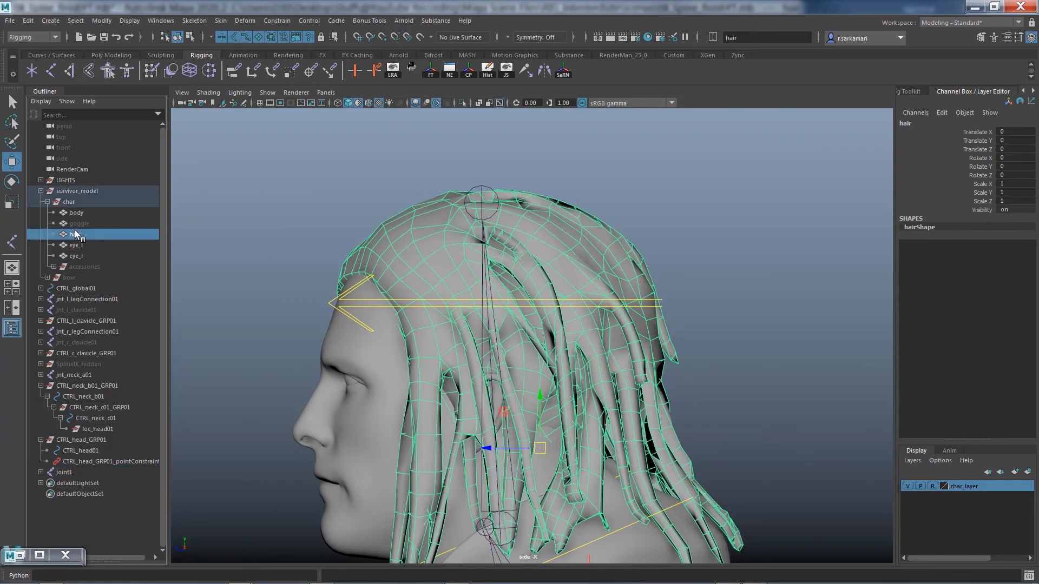
pyautogui.press('h')
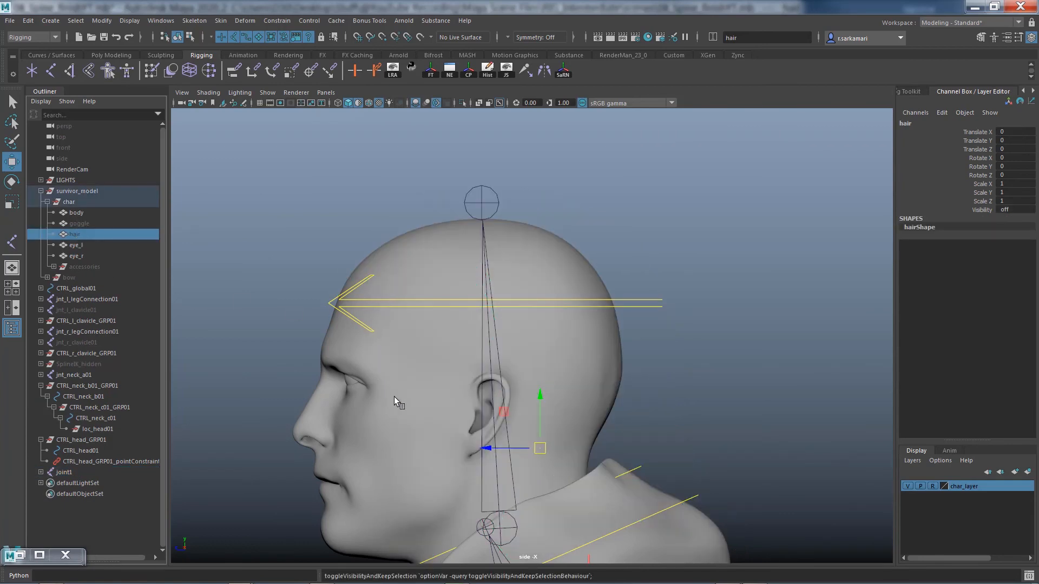
# Snap the root joint of the head chain onto the topmost neck joint.
pyautogui.keyDown('alt'); pyautogui.moveTo(393, 397); pyautogui.dragTo(399, 310, button='middle'); pyautogui.keyUp('alt')
pyautogui.click(520, 443)
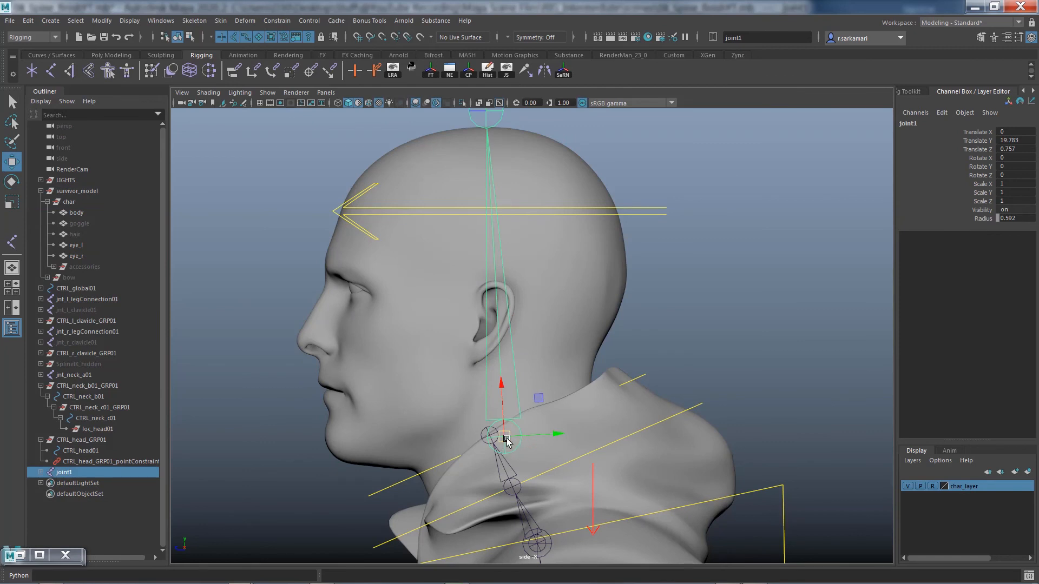
pyautogui.press('v')
pyautogui.moveTo(504, 436); pyautogui.dragTo(489, 435)
pyautogui.press('v')
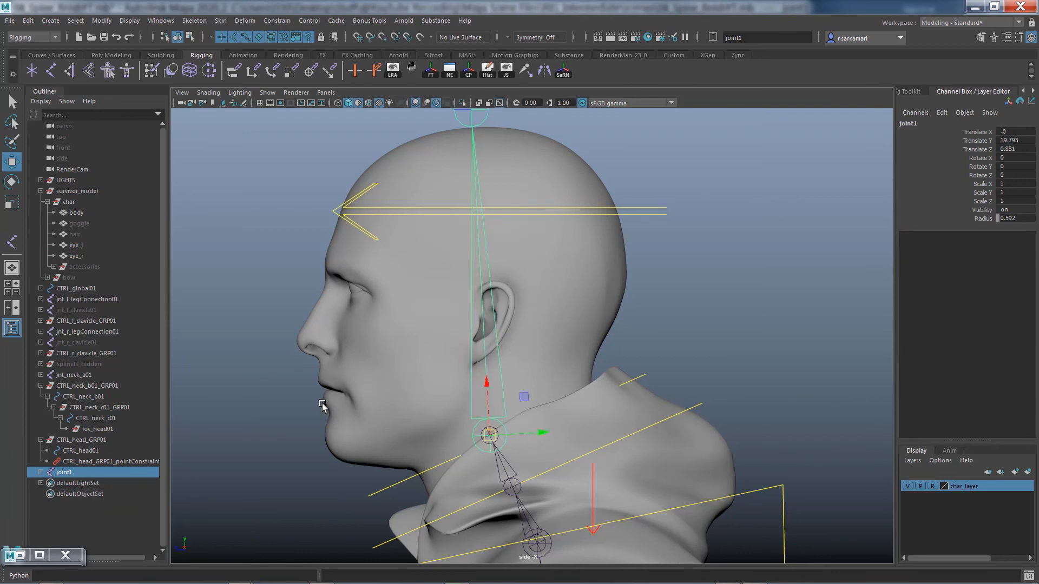
# Examine in the perspective view how the head joint lines up with the top of the neck chain.
pyautogui.press('space')
pyautogui.moveTo(314, 425); pyautogui.dragTo(319, 412)
pyautogui.keyDown('alt'); pyautogui.moveTo(401, 394); pyautogui.dragTo(355, 406); pyautogui.keyUp('alt')
pyautogui.scroll(2, 635, 351)
pyautogui.scroll(4, 641, 347)
pyautogui.keyDown('alt'); pyautogui.moveTo(557, 388); pyautogui.dragTo(644, 514, button='middle'); pyautogui.keyUp('alt')
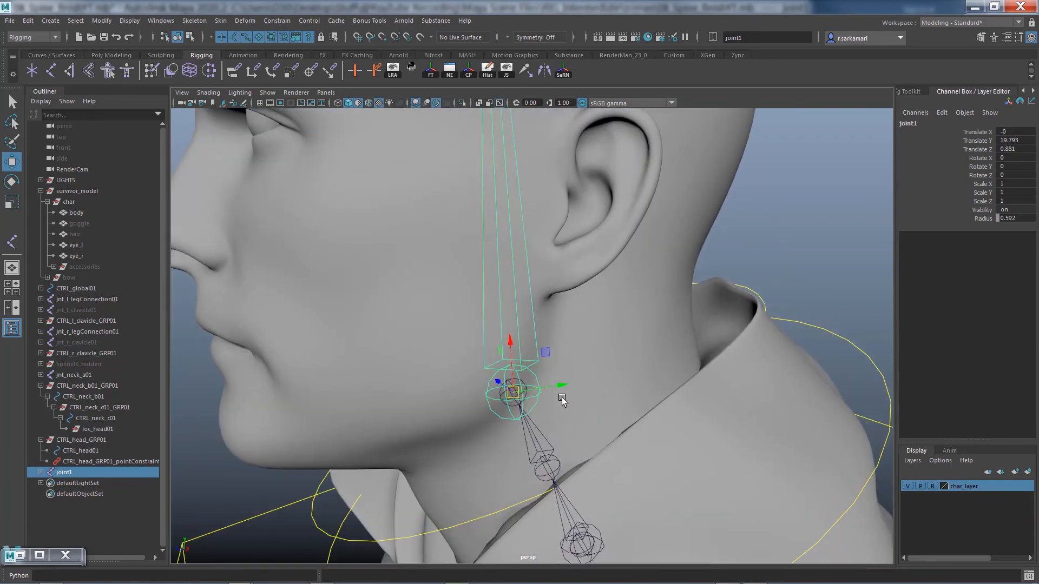
pyautogui.keyDown('alt'); pyautogui.moveTo(561, 399); pyautogui.dragTo(529, 395); pyautogui.keyUp('alt')
pyautogui.scroll(-5, 531, 394)
pyautogui.keyDown('alt'); pyautogui.moveTo(446, 382); pyautogui.dragTo(432, 424, button='middle'); pyautogui.keyUp('alt')
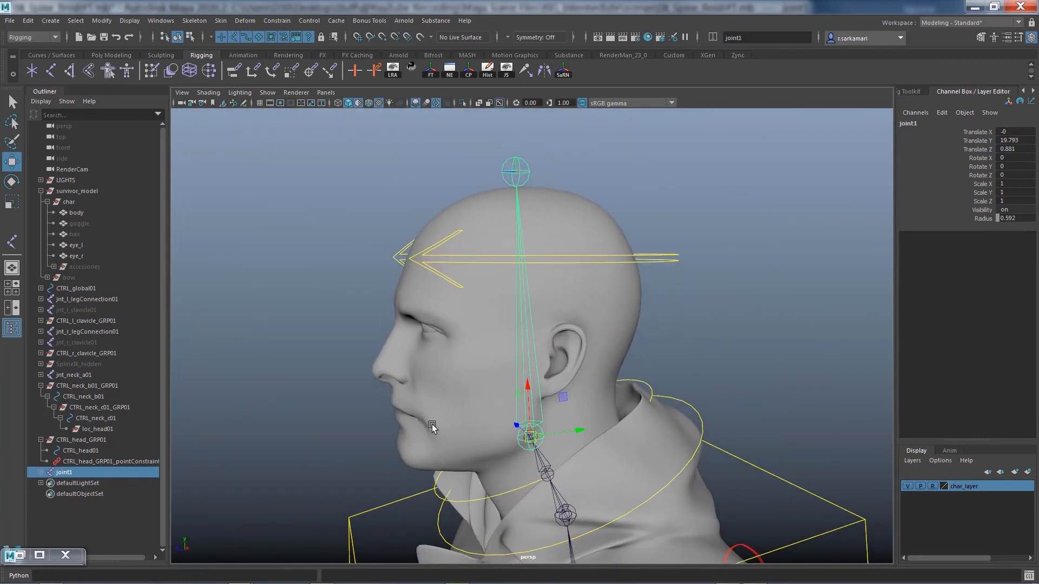
# Expand the head joint chain and set its root joint's radius to 0.45.
pyautogui.click(41, 473)
pyautogui.hotkey('ctrl', 'a')
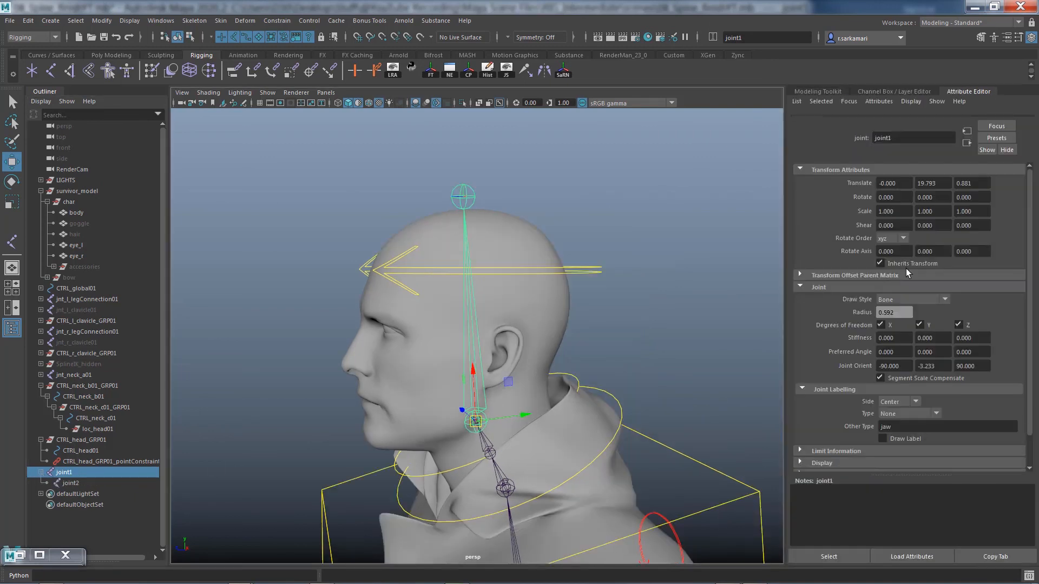
pyautogui.moveTo(900, 323); pyautogui.dragTo(816, 329)
pyautogui.write('0.4')
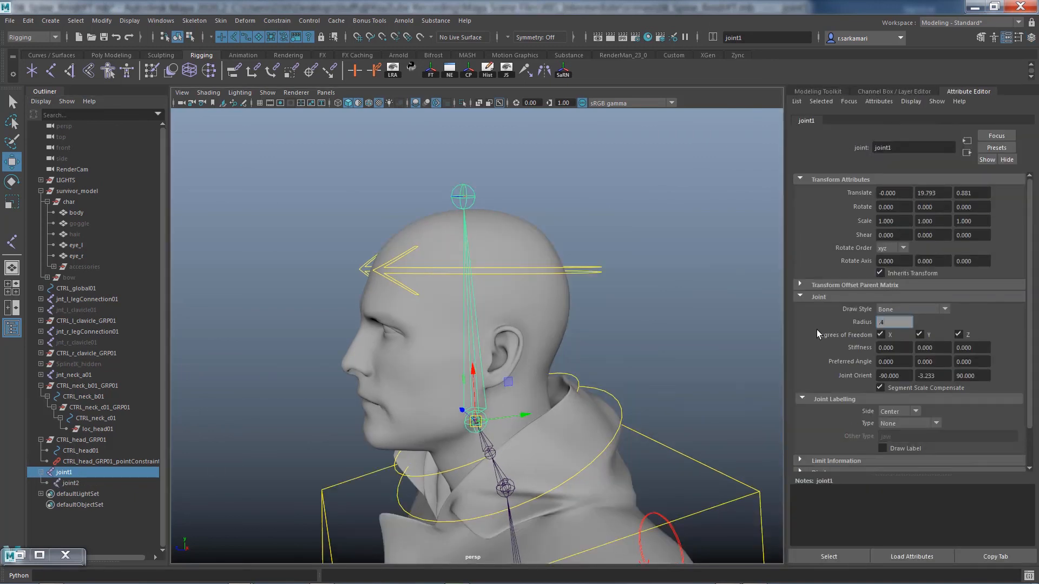
pyautogui.press('Return')
pyautogui.write('0.44')
pyautogui.press('Return')
pyautogui.write('0.45')
pyautogui.press('Return')
# Set the crown end joint's radius to 0.45 and move it slightly down toward the scalp, to about 2.716 in Translate X.
pyautogui.click(459, 201)
pyautogui.moveTo(895, 324); pyautogui.dragTo(829, 324)
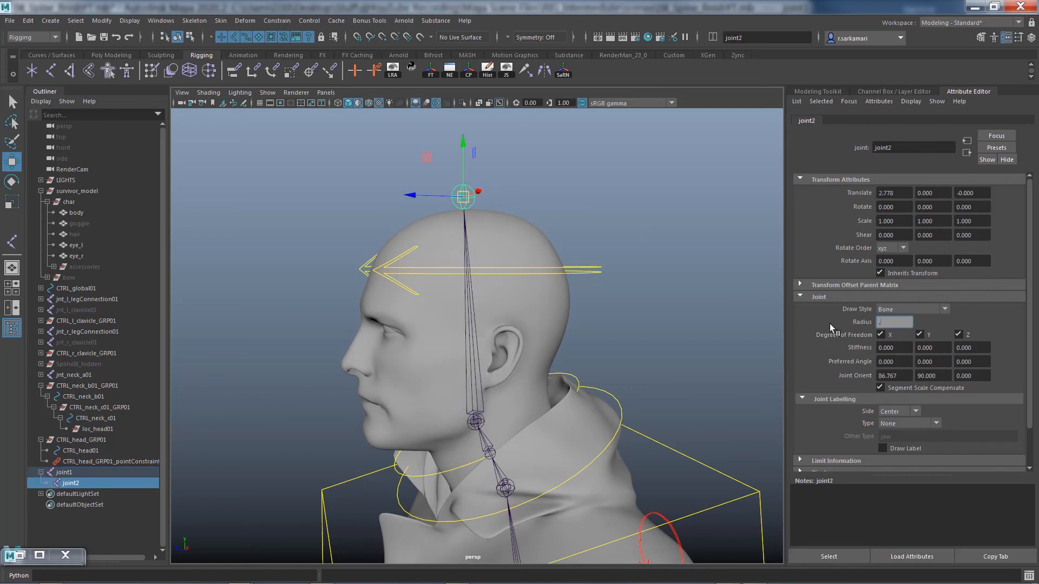
pyautogui.write('.45')
pyautogui.press('Return')
pyautogui.moveTo(460, 130); pyautogui.dragTo(458, 143)
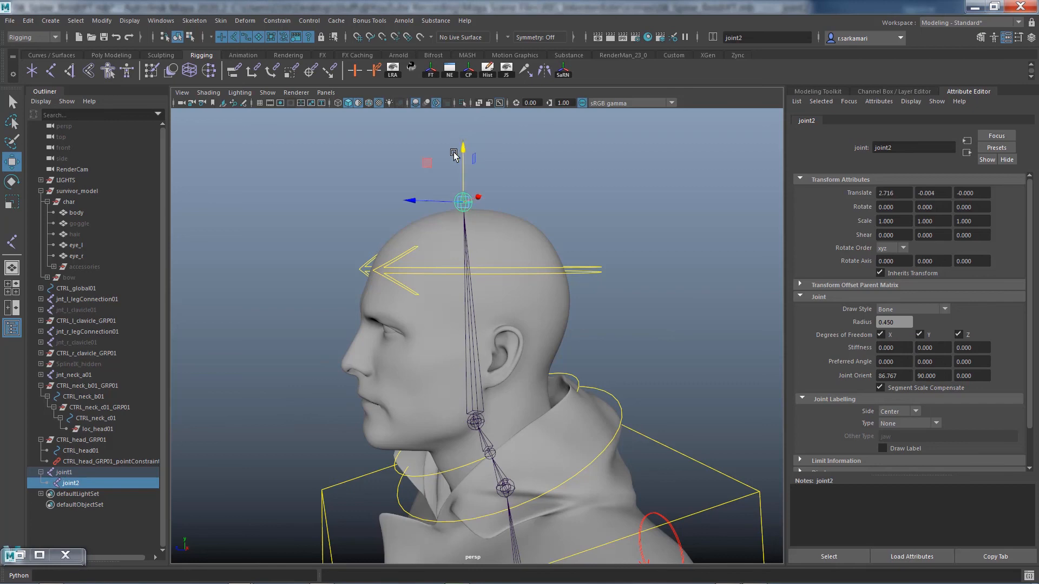
pyautogui.click(268, 428)
# Rename the head chain's root joint jnt_head01 and its end joint jntE_head01.
pyautogui.keyDown('alt'); pyautogui.moveTo(290, 418); pyautogui.dragTo(142, 478); pyautogui.keyUp('alt')
pyautogui.doubleClick(61, 474)
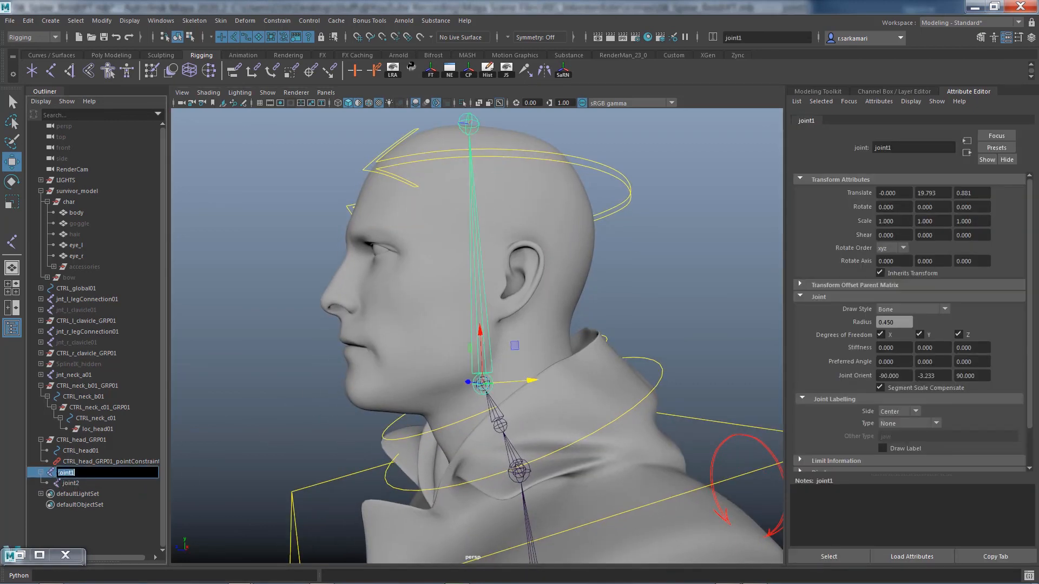
pyautogui.write('jn')
pyautogui.press('capslock')
pyautogui.moveTo(92, 477); pyautogui.dragTo(18, 467)
pyautogui.hotkey('ctrl', 'c')
pyautogui.doubleClick(69, 483)
pyautogui.hotkey('ctrl', 'v')
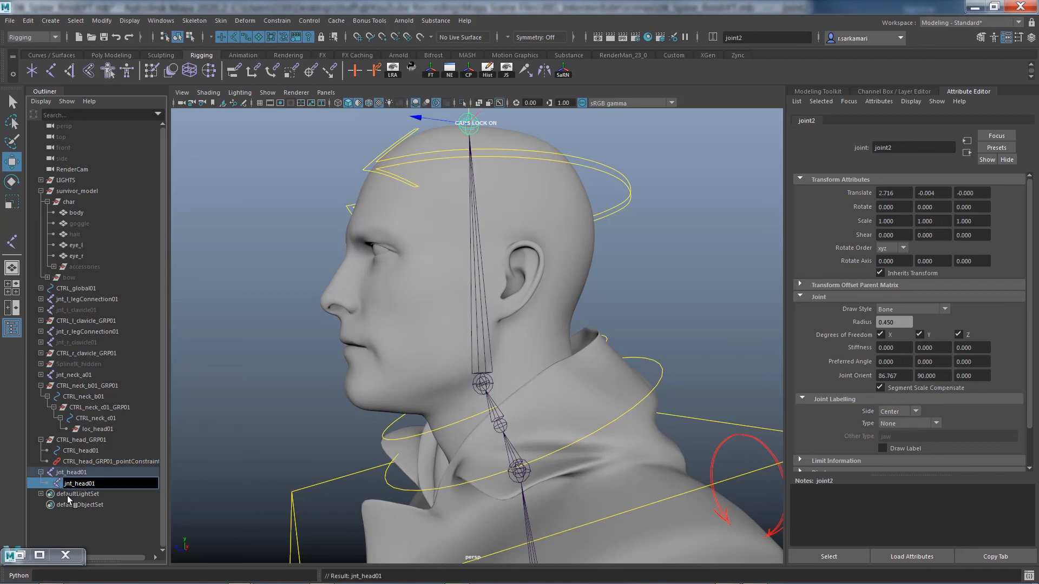
pyautogui.write('E')
pyautogui.press('Return')
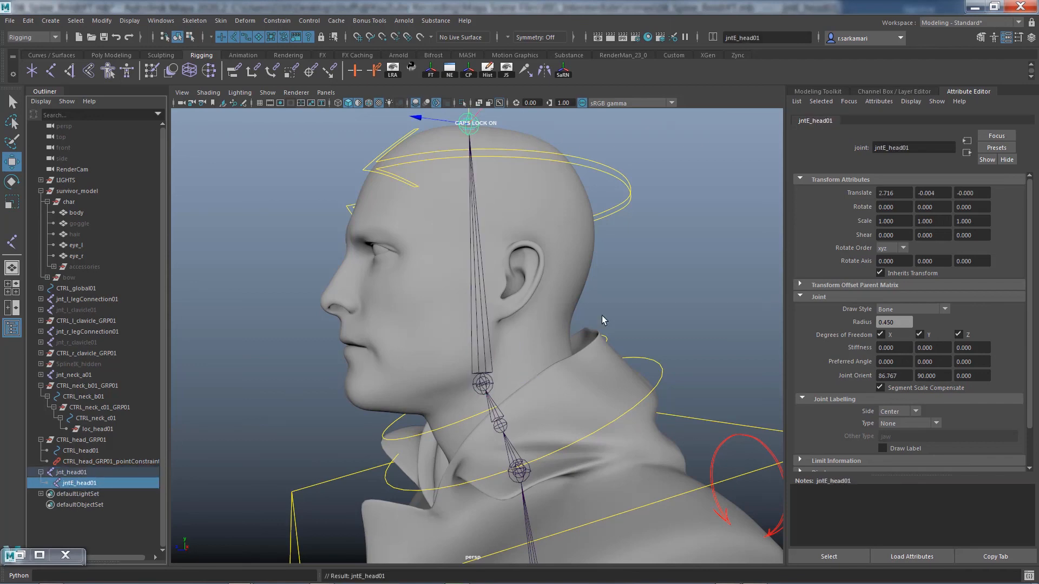
# Zero the X and Y Joint Orient values of jntE_head01.
pyautogui.press('f')
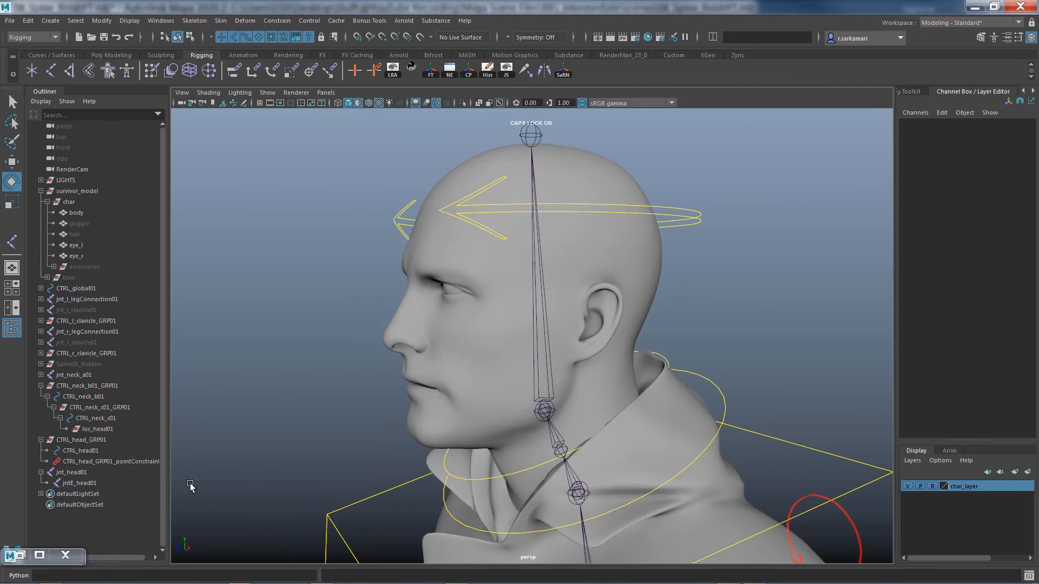
pyautogui.click(541, 134)
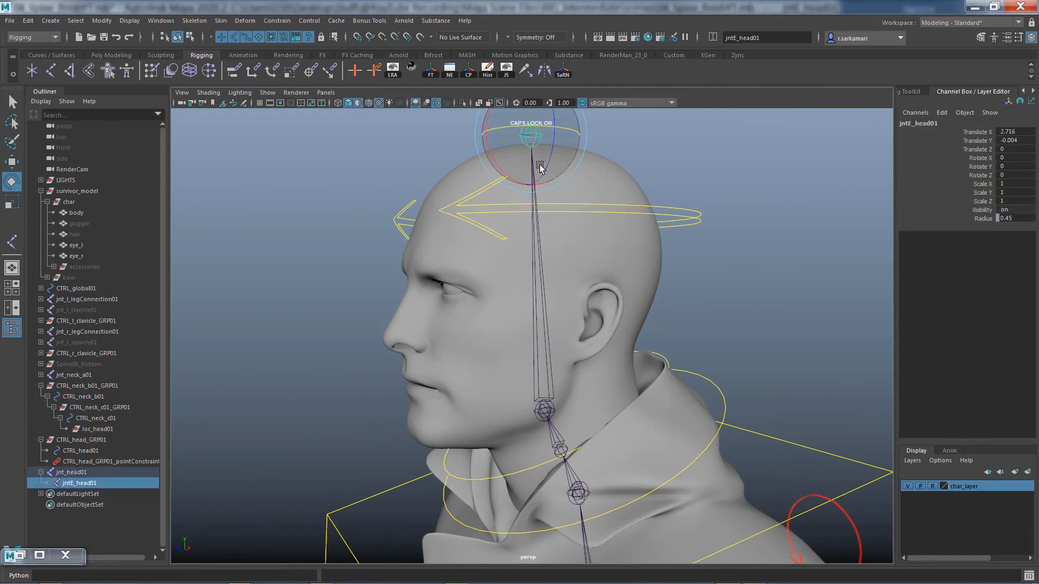
pyautogui.hotkey('ctrl', 'a')
pyautogui.press('f')
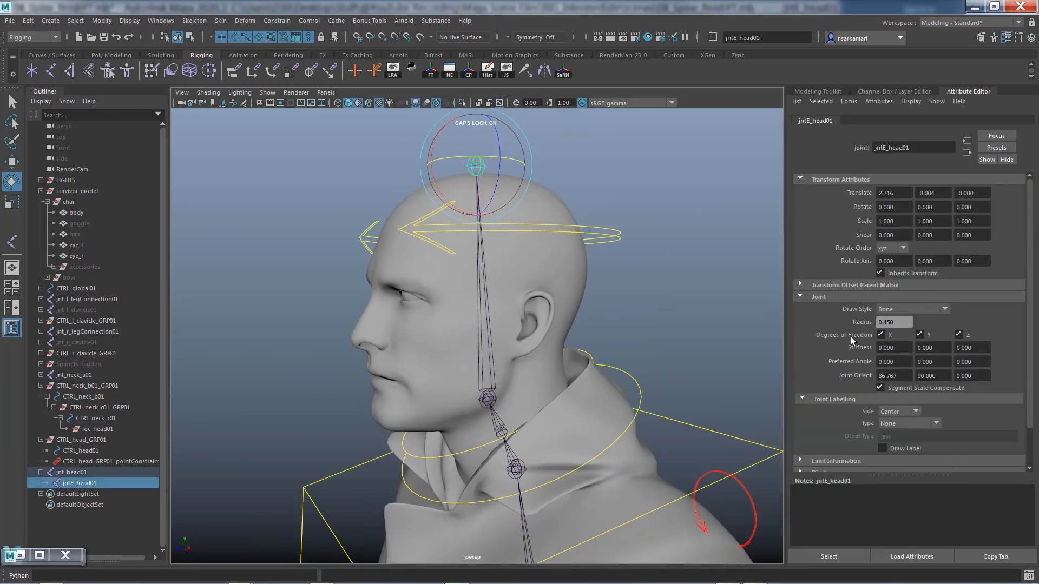
pyautogui.doubleClick(906, 376)
pyautogui.write('0')
pyautogui.press('Return')
pyautogui.doubleClick(940, 376)
pyautogui.write('0')
pyautogui.press('Return')
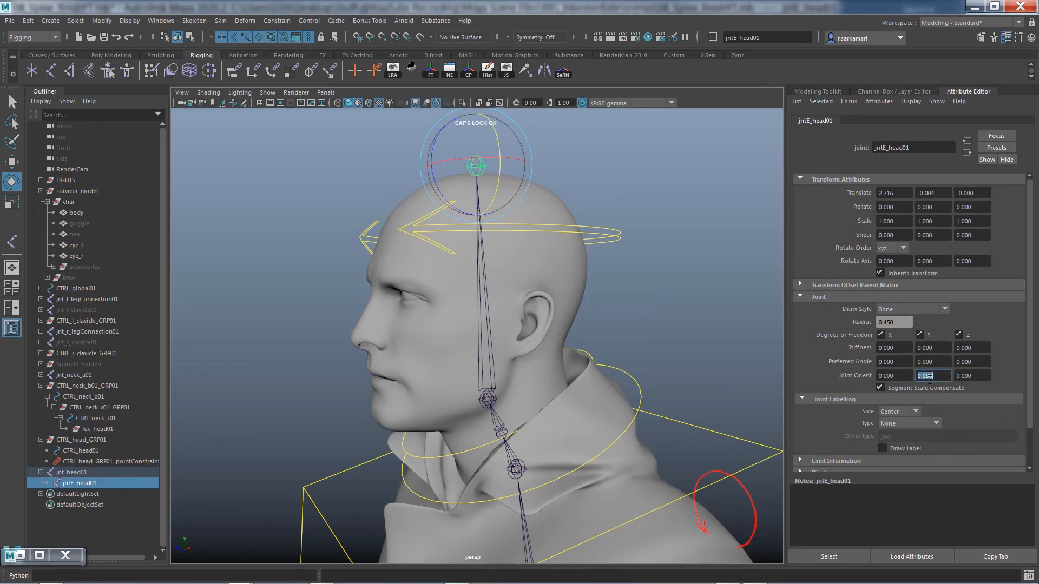
pyautogui.click(291, 433)
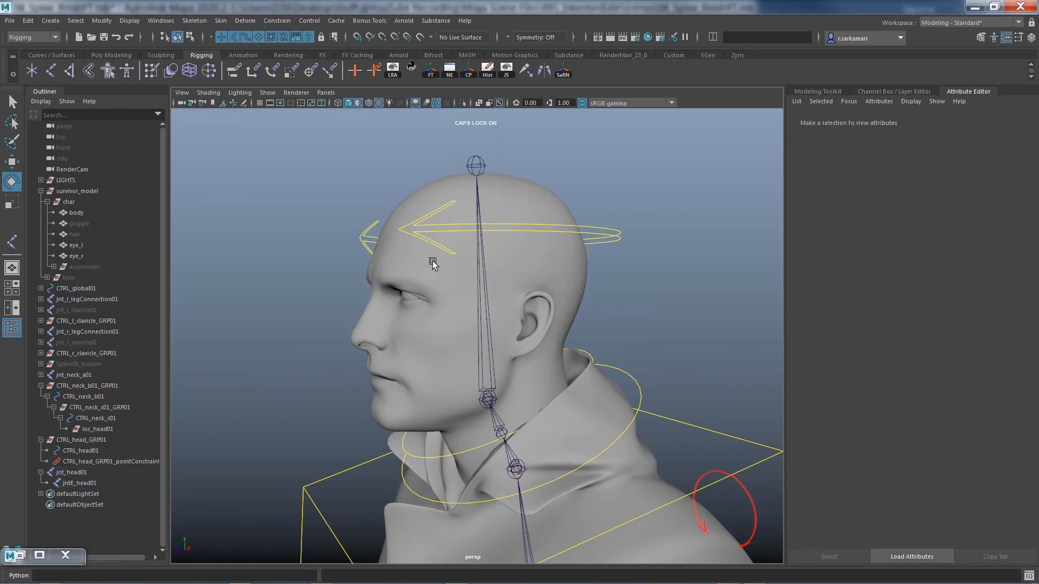
pyautogui.click(474, 158)
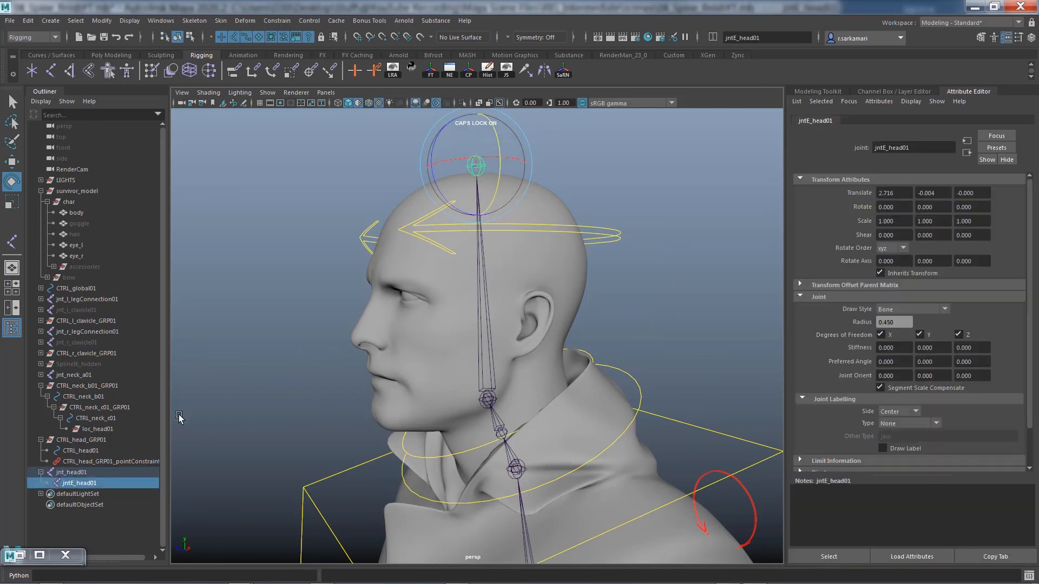
pyautogui.click(242, 400)
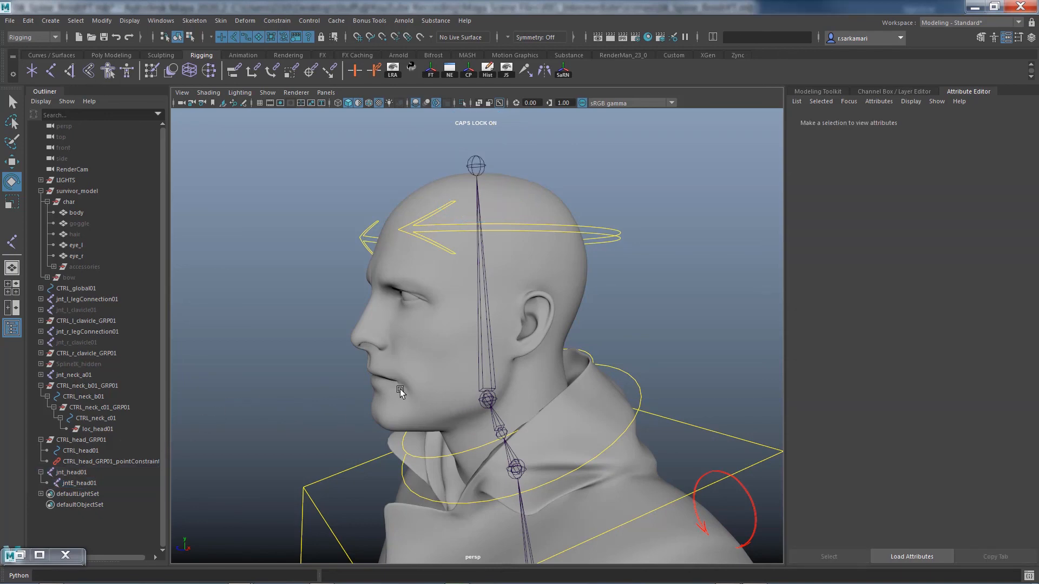
# Parent jnt_head01 under jnt_neck_c01 and expand it in the hierarchy to show jntE_head01.
pyautogui.keyDown('alt'); pyautogui.moveTo(400, 389); pyautogui.dragTo(573, 425, button='right'); pyautogui.keyUp('alt')
pyautogui.keyDown('alt'); pyautogui.moveTo(480, 352); pyautogui.dragTo(474, 252, button='middle'); pyautogui.keyUp('alt')
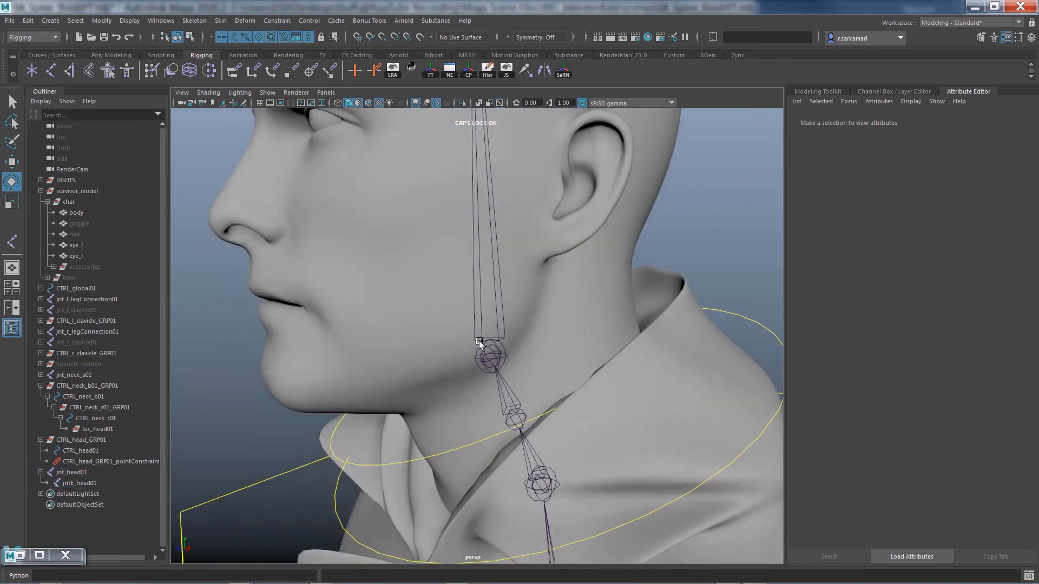
pyautogui.click(478, 341)
pyautogui.press('q')
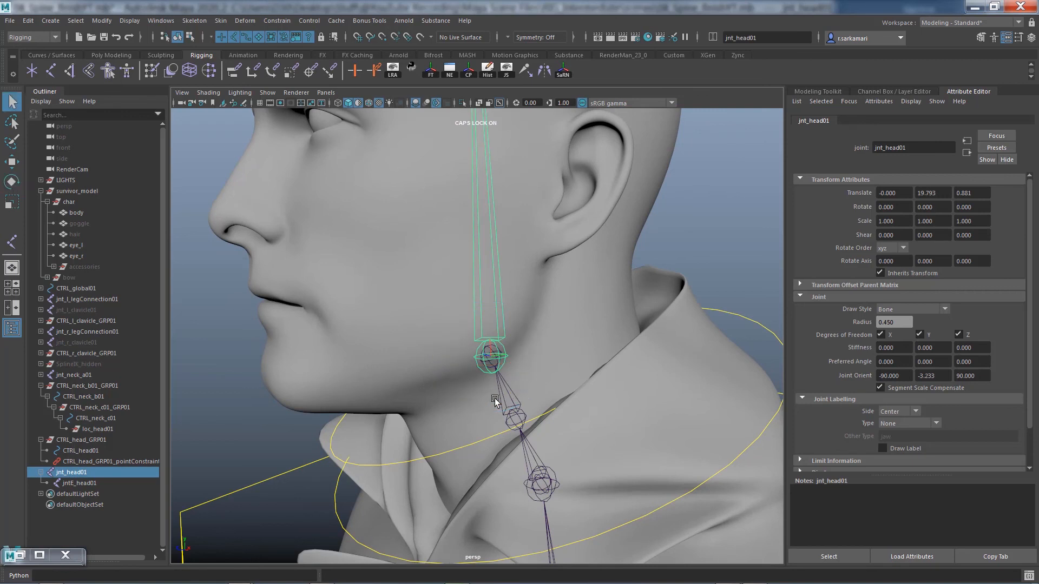
pyautogui.click(520, 417)
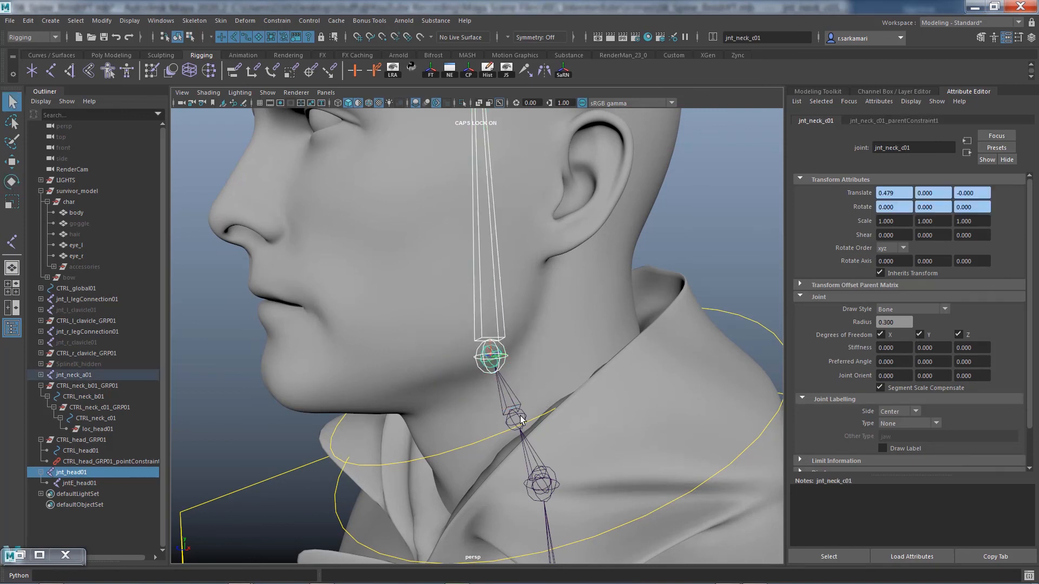
pyautogui.click(40, 375)
pyautogui.click(47, 386)
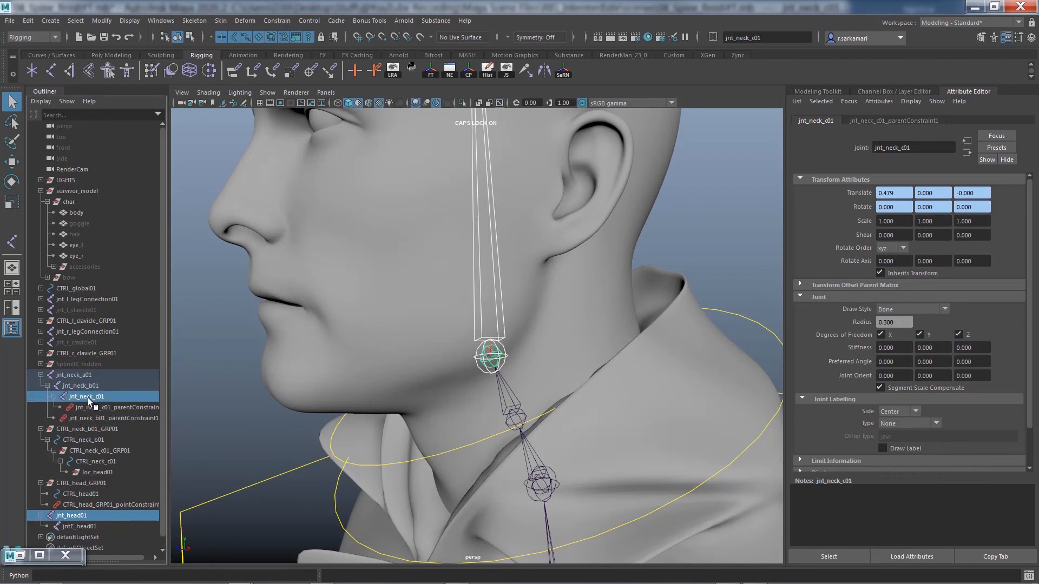
pyautogui.press('p')
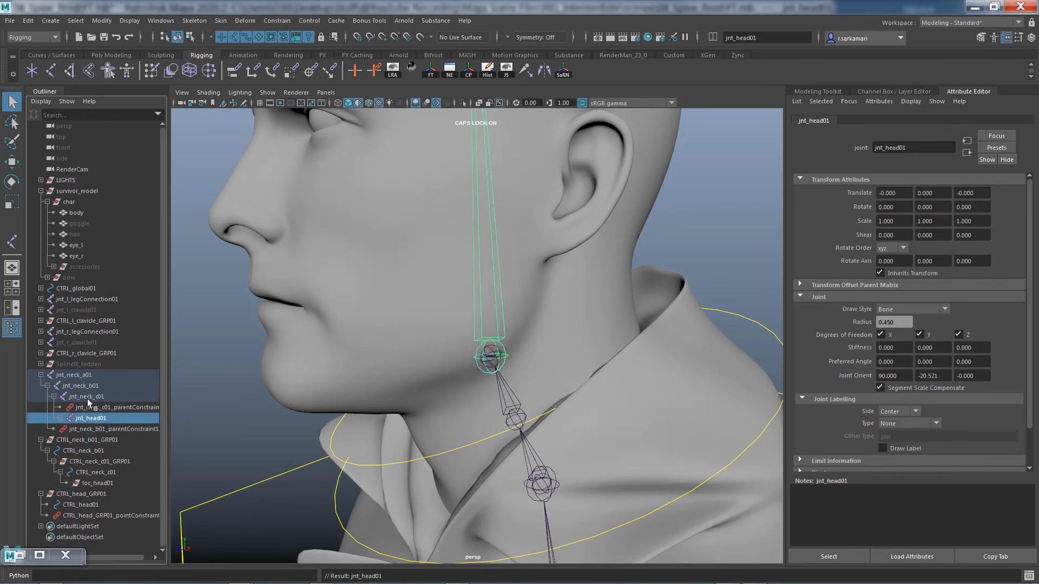
pyautogui.click(60, 418)
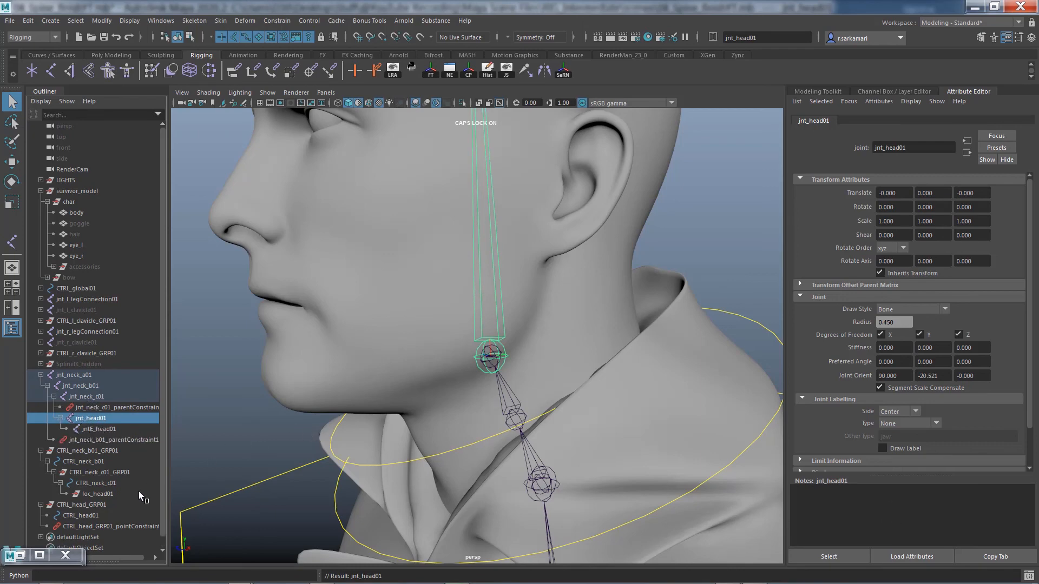
pyautogui.scroll(-5, 344, 447)
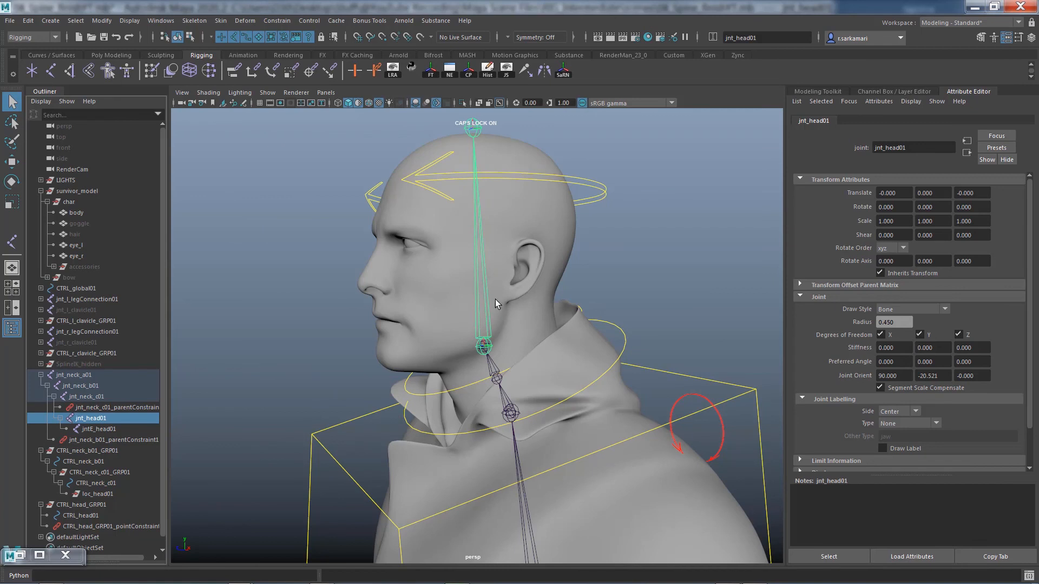
# Collapse the jnt_neck_a01, CTRL_neck_b01_GRP01 and CTRL_head_GRP01 hierarchies in the Outliner.
pyautogui.keyDown('alt'); pyautogui.moveTo(443, 336); pyautogui.dragTo(432, 357, button='middle'); pyautogui.keyUp('alt')
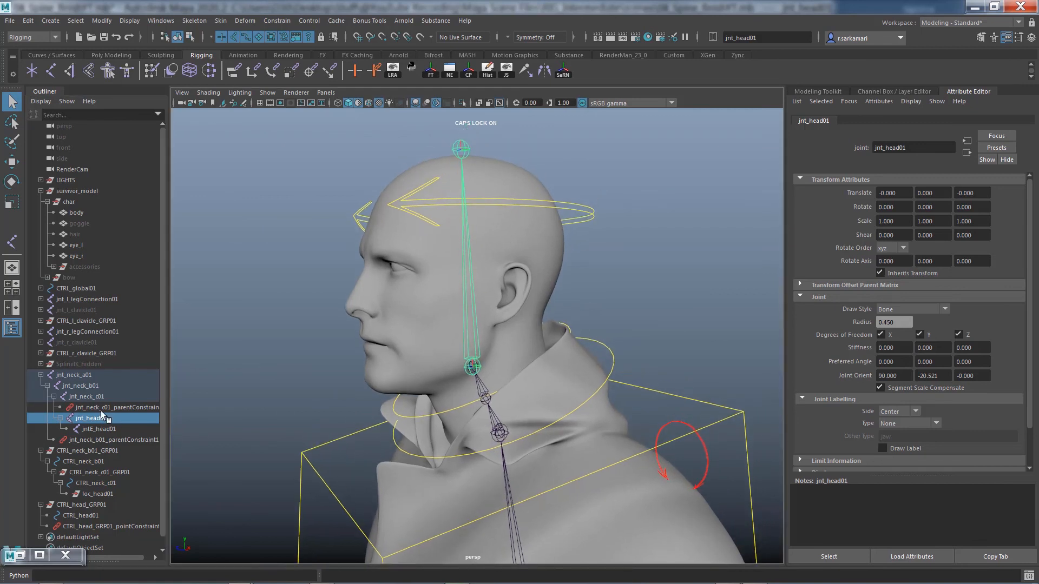
pyautogui.click(41, 375)
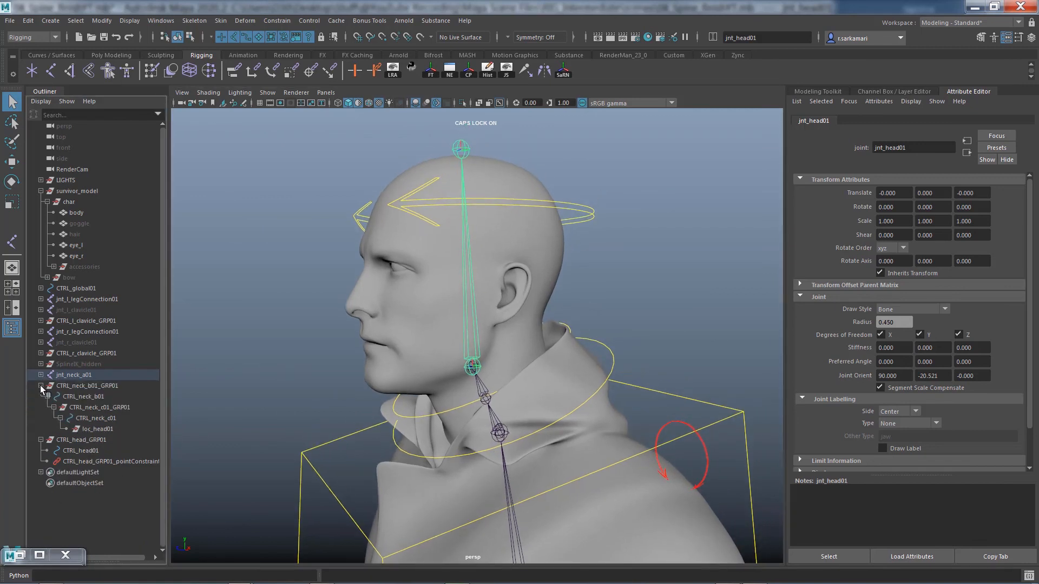
pyautogui.click(41, 386)
pyautogui.click(41, 397)
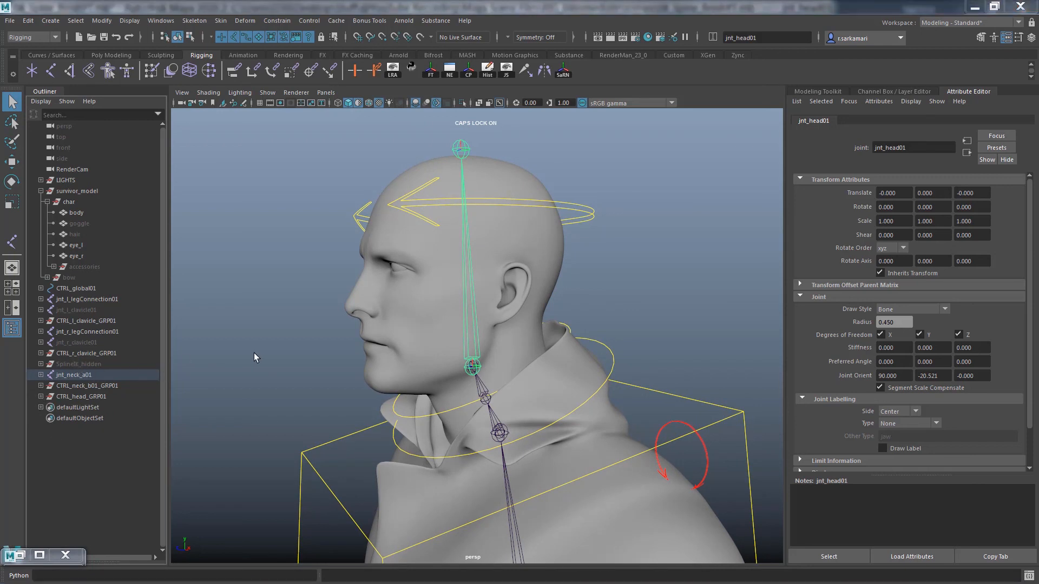
# Parent-constrain jnt_head01 to CTRL_head01 with Maintain offset on and all translate and rotate axes constrained.
pyautogui.keyDown('alt'); pyautogui.moveTo(302, 307); pyautogui.dragTo(379, 323); pyautogui.keyUp('alt')
pyautogui.click(381, 324)
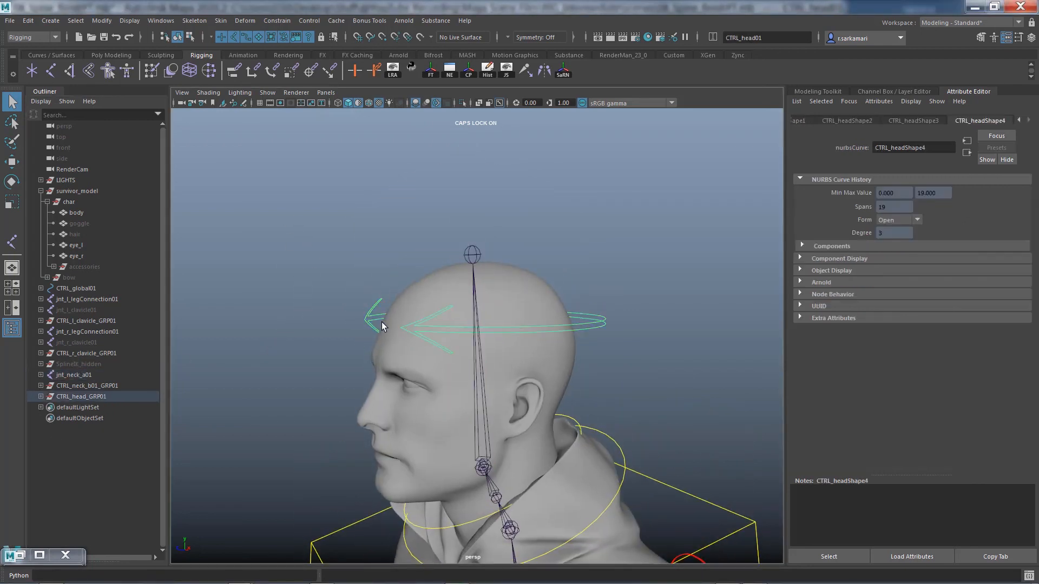
pyautogui.click(476, 388)
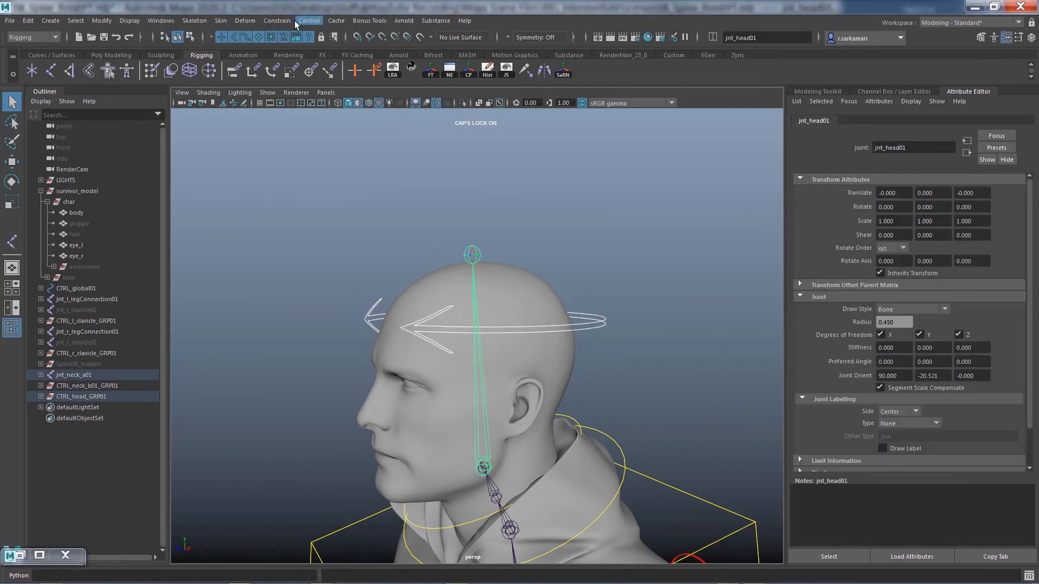
pyautogui.click(281, 21)
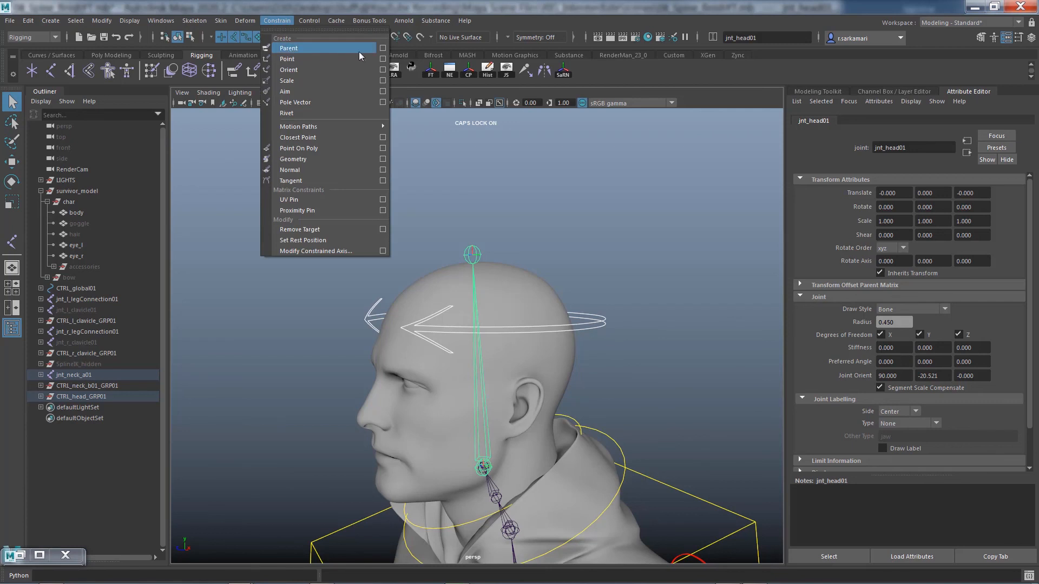
pyautogui.click(384, 49)
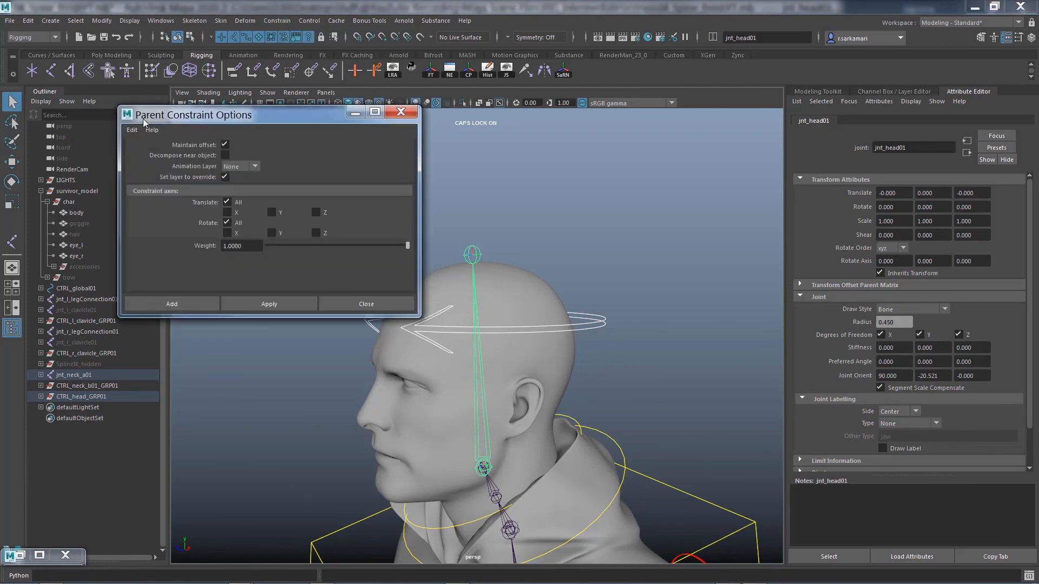
pyautogui.moveTo(143, 119); pyautogui.dragTo(186, 118)
pyautogui.click(179, 126)
pyautogui.click(182, 148)
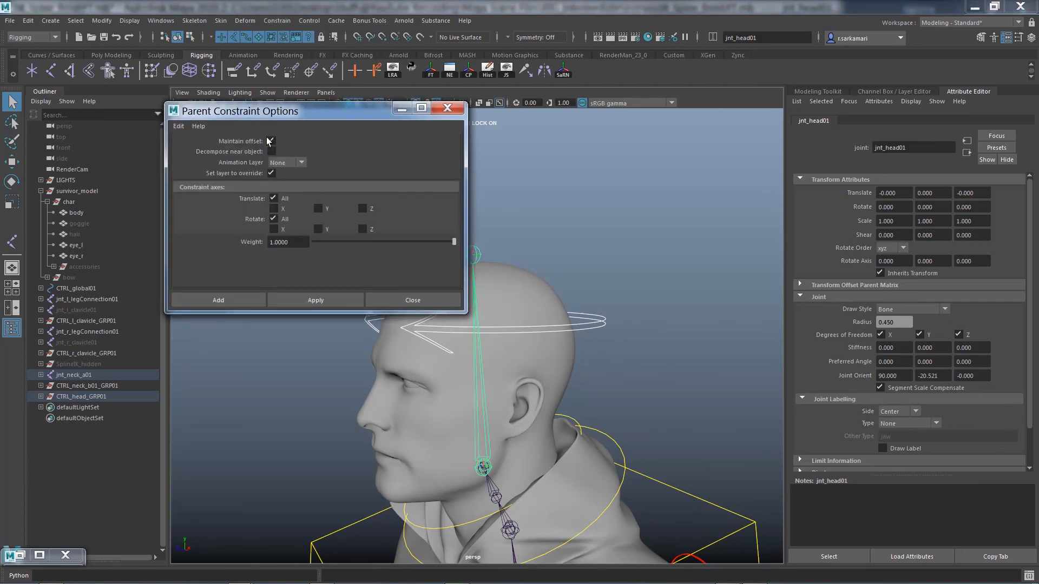
pyautogui.click(215, 301)
pyautogui.click(199, 319)
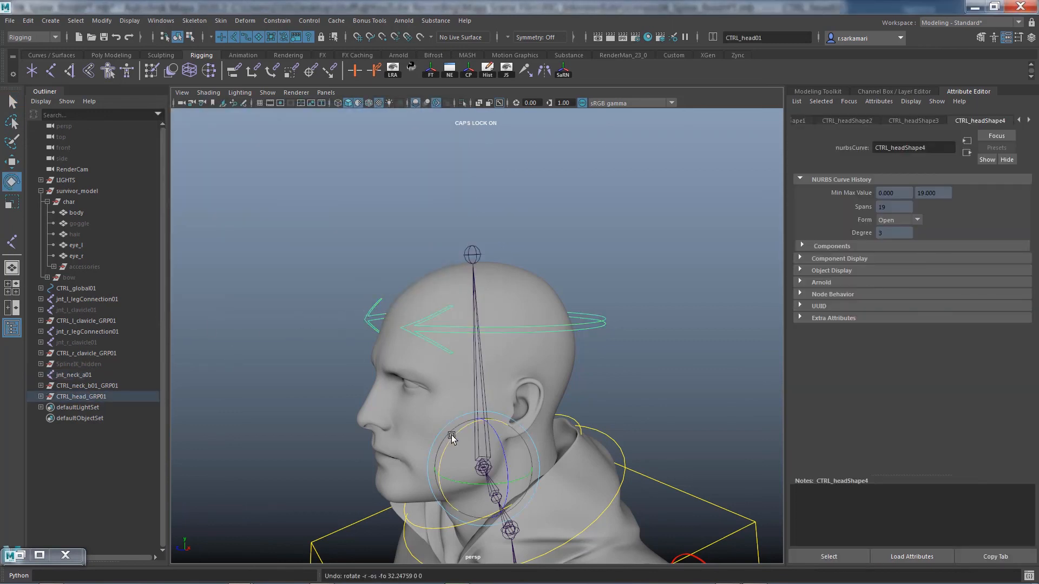
# Test the head constraint by rotating CTRL_head01 forward, and undo the rotation.
pyautogui.moveTo(452, 436); pyautogui.dragTo(417, 465)
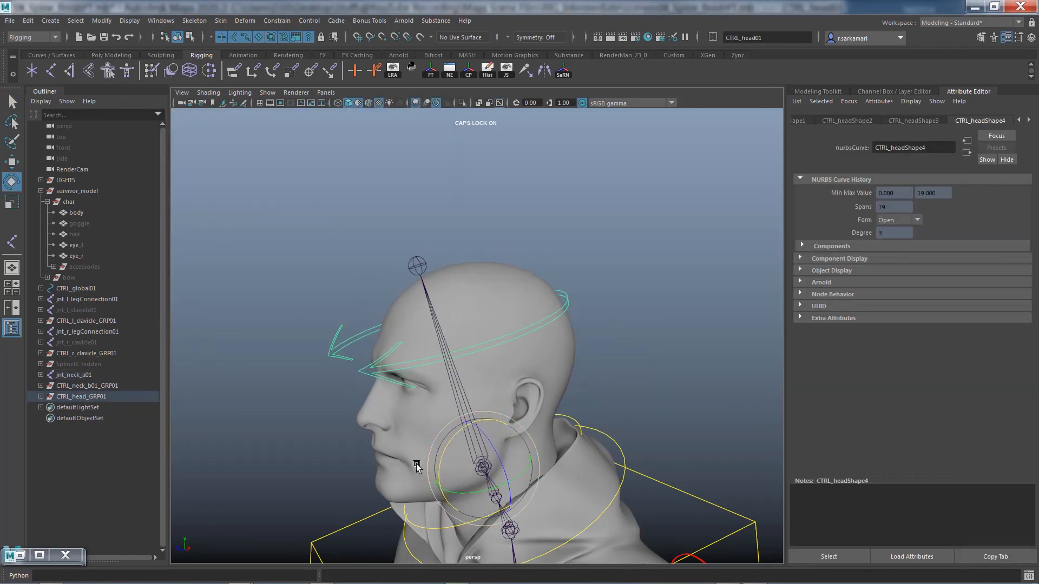
pyautogui.hotkey('ctrl', 'z')
pyautogui.click(283, 452)
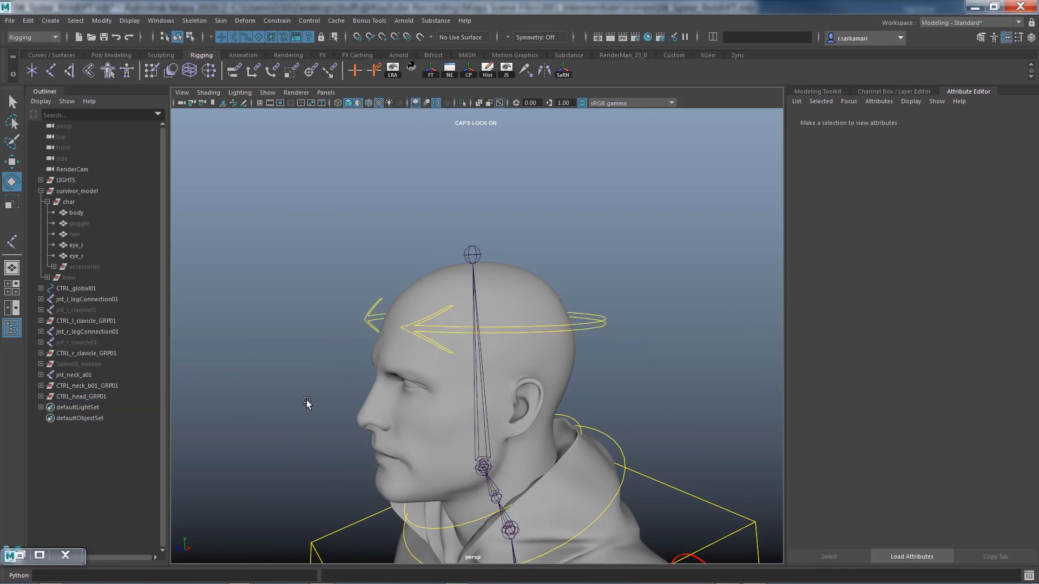
# Test the lower neck control CTRL_neck_b01 by rotating it, and restore the original pose.
pyautogui.keyDown('alt'); pyautogui.moveTo(306, 403); pyautogui.dragTo(309, 281, button='middle'); pyautogui.keyUp('alt')
pyautogui.click(401, 388)
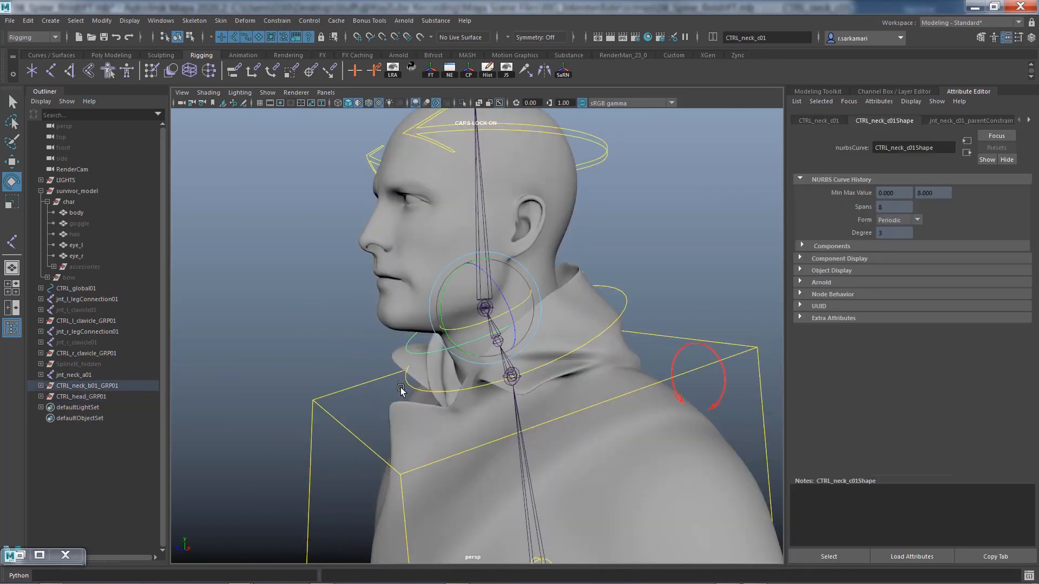
pyautogui.click(407, 386)
pyautogui.keyDown('alt'); pyautogui.moveTo(326, 374); pyautogui.dragTo(298, 373, button='right'); pyautogui.keyUp('alt')
pyautogui.moveTo(453, 319); pyautogui.dragTo(316, 359)
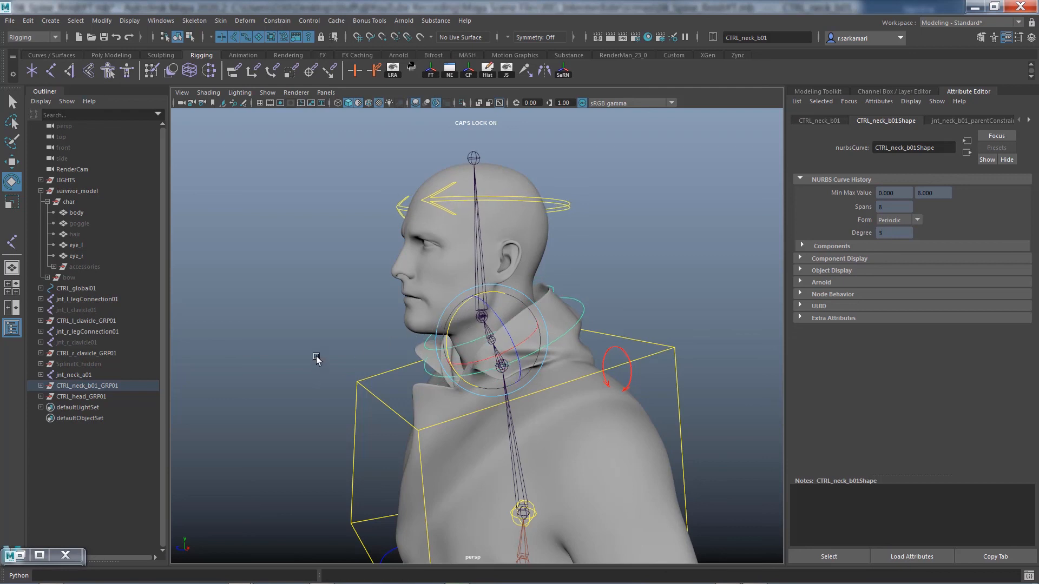
pyautogui.click(316, 359)
# Lock and hide the Scale X, Y and Z channels of CTRL_head01.
pyautogui.hotkey('ctrl', 'a')
pyautogui.press('w')
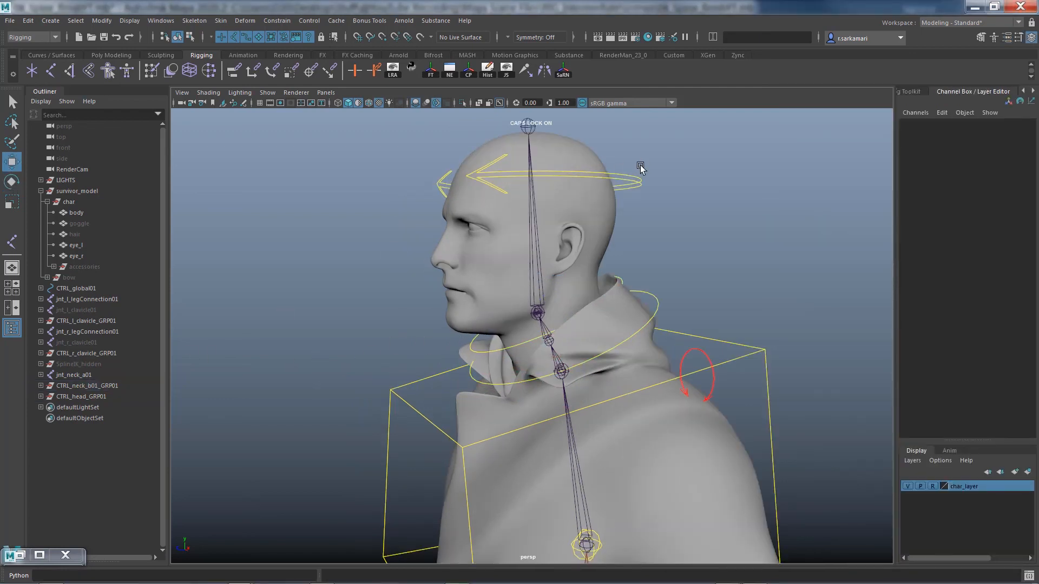
pyautogui.click(640, 183)
pyautogui.moveTo(974, 184); pyautogui.dragTo(985, 209)
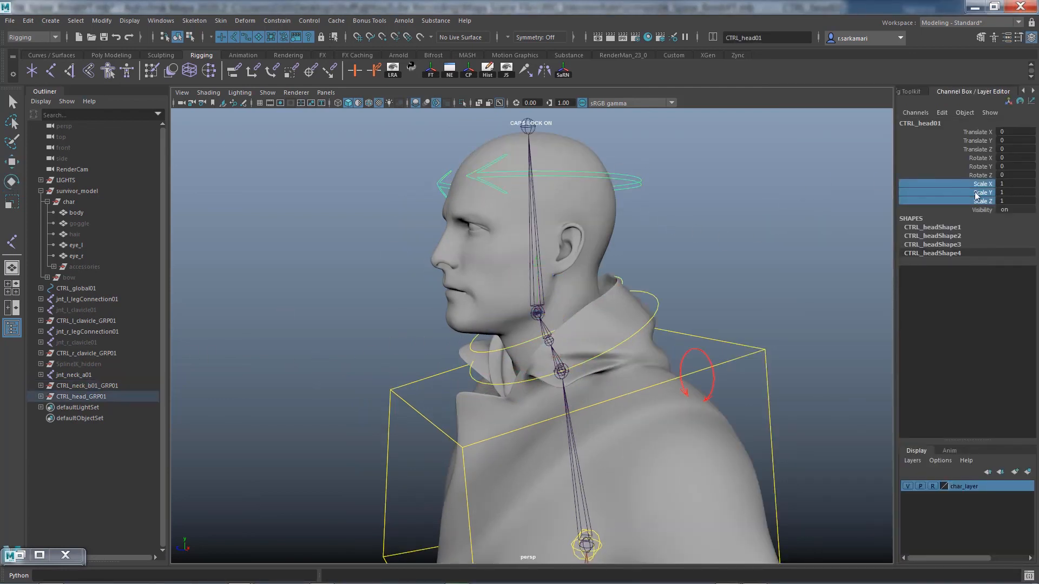
pyautogui.rightClick(976, 196)
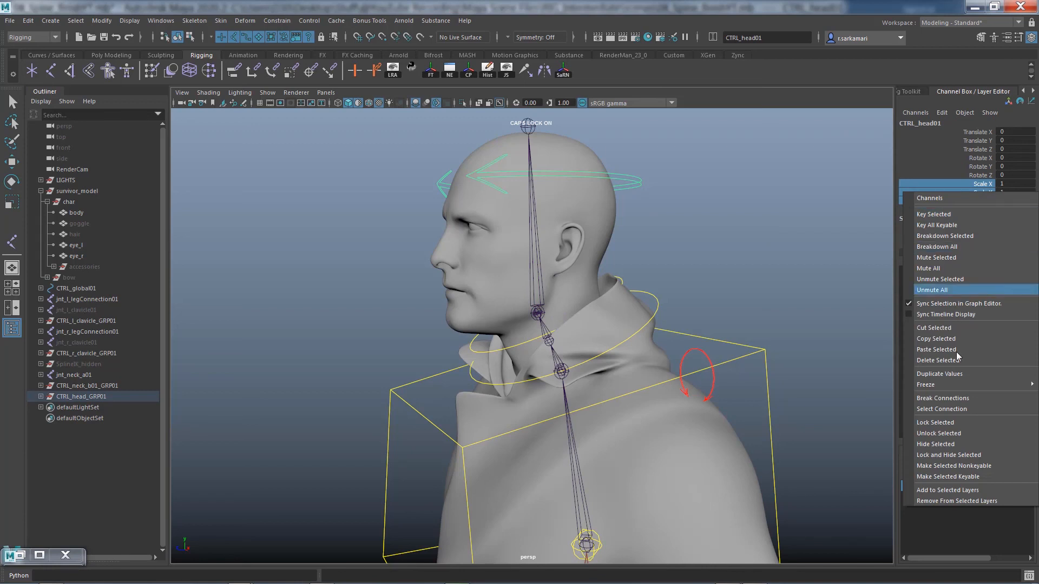
pyautogui.click(947, 456)
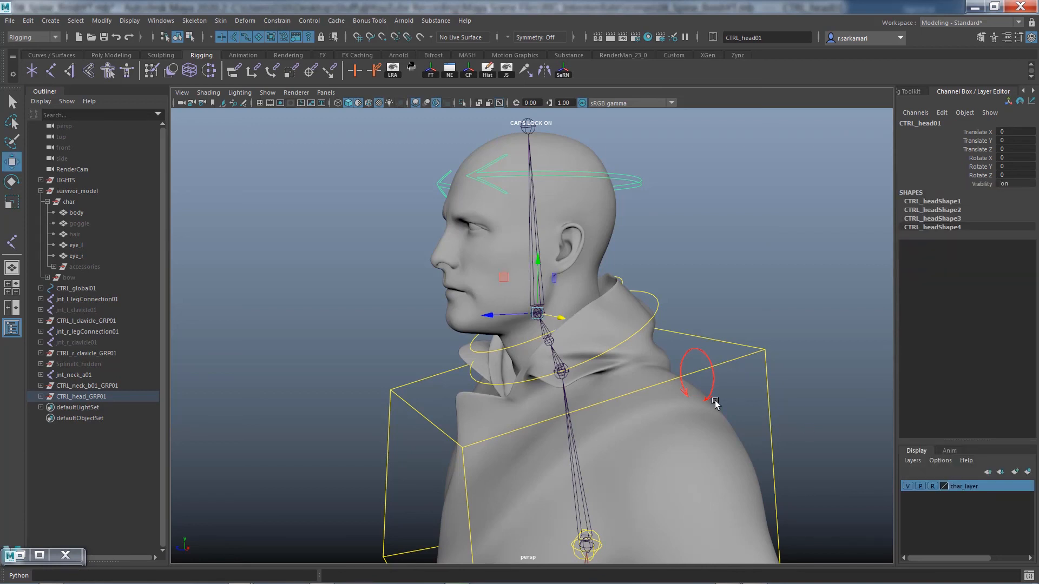
# Lock and hide the translate and scale channels of both neck controls, CTRL_neck_c01 and CTRL_neck_b01.
pyautogui.click(624, 279)
pyautogui.click(628, 285)
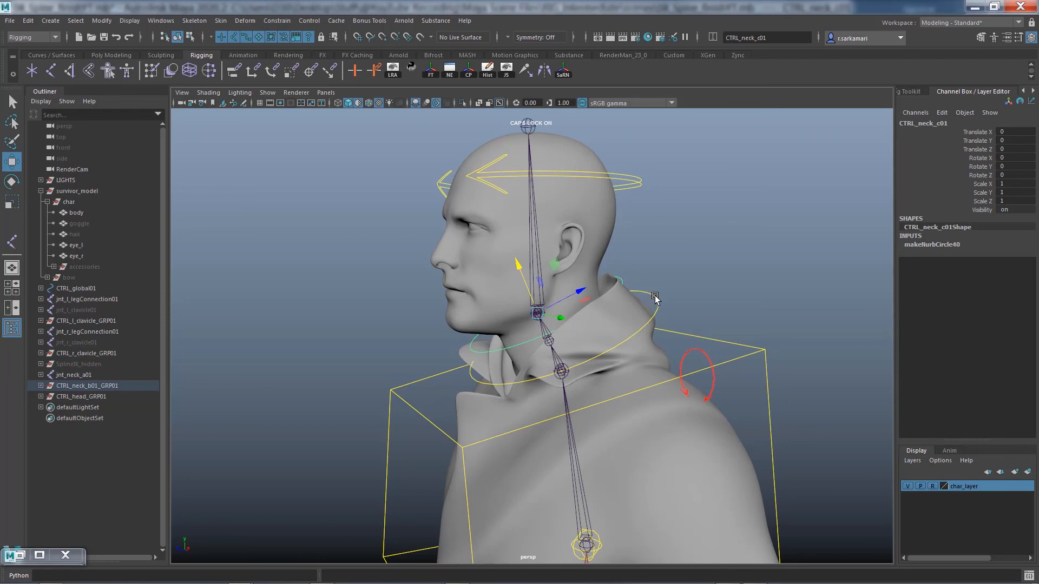
pyautogui.keyDown('shift'); pyautogui.click(655, 297); pyautogui.keyUp('shift')
pyautogui.moveTo(977, 133); pyautogui.dragTo(981, 150)
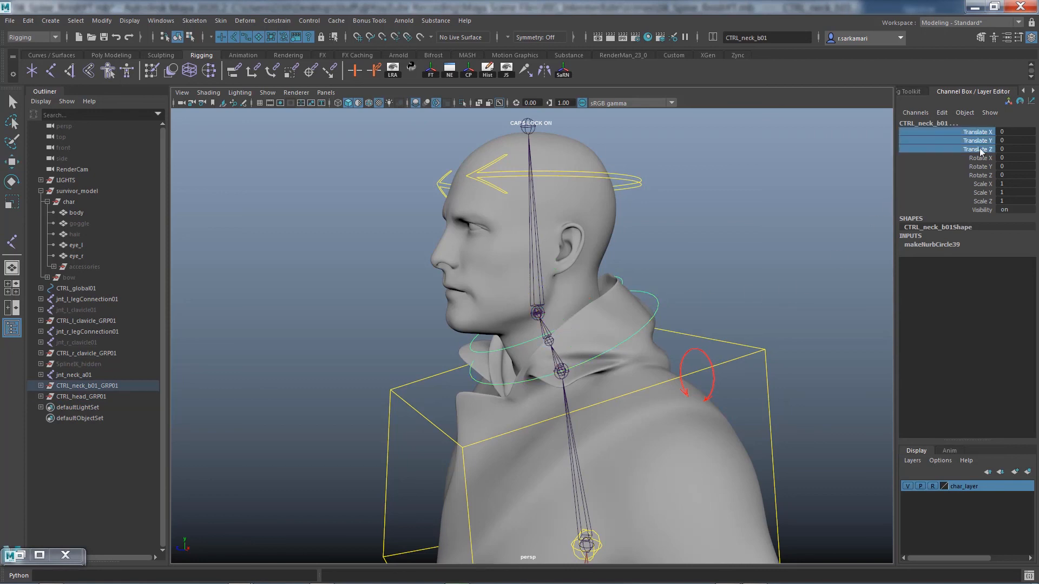
pyautogui.keyDown('ctrl'); pyautogui.moveTo(978, 187); pyautogui.dragTo(981, 203); pyautogui.keyUp('ctrl')
pyautogui.rightClick(976, 196)
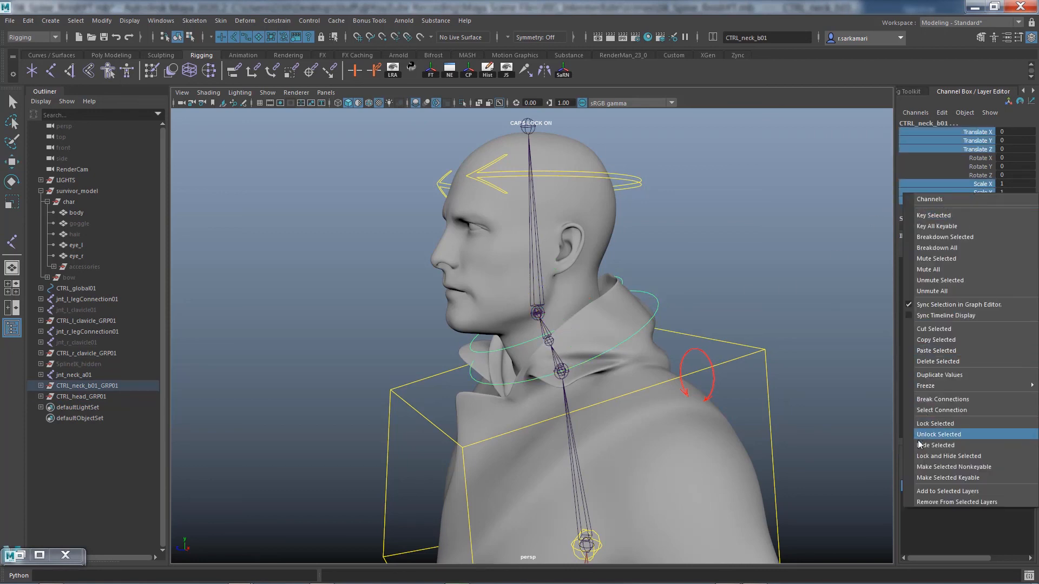
pyautogui.click(923, 457)
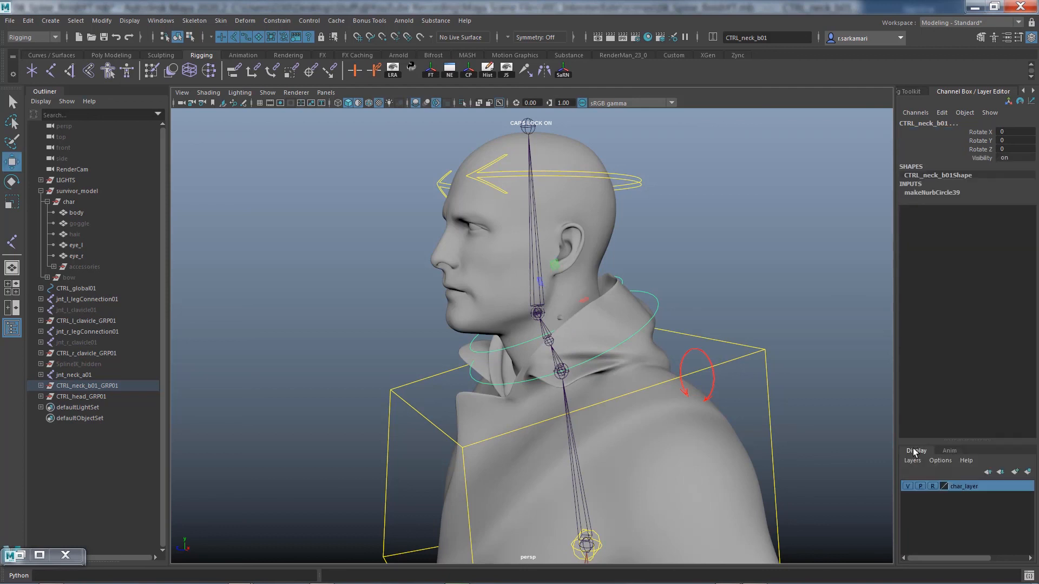
pyautogui.keyDown('alt'); pyautogui.moveTo(451, 420); pyautogui.dragTo(543, 388); pyautogui.keyUp('alt')
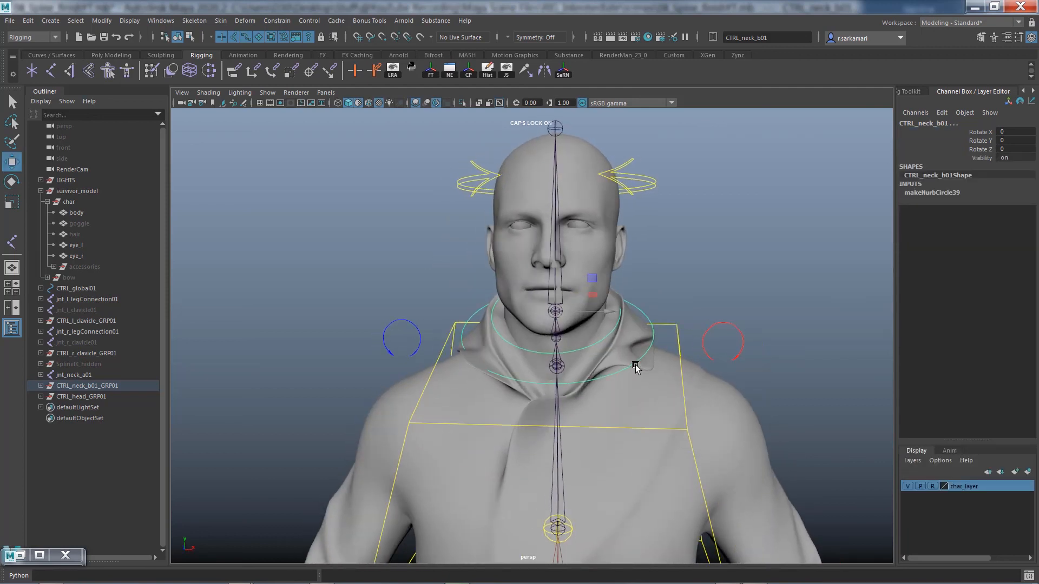
pyautogui.moveTo(643, 313); pyautogui.dragTo(616, 309, button='right')
pyautogui.moveTo(424, 287); pyautogui.dragTo(666, 394)
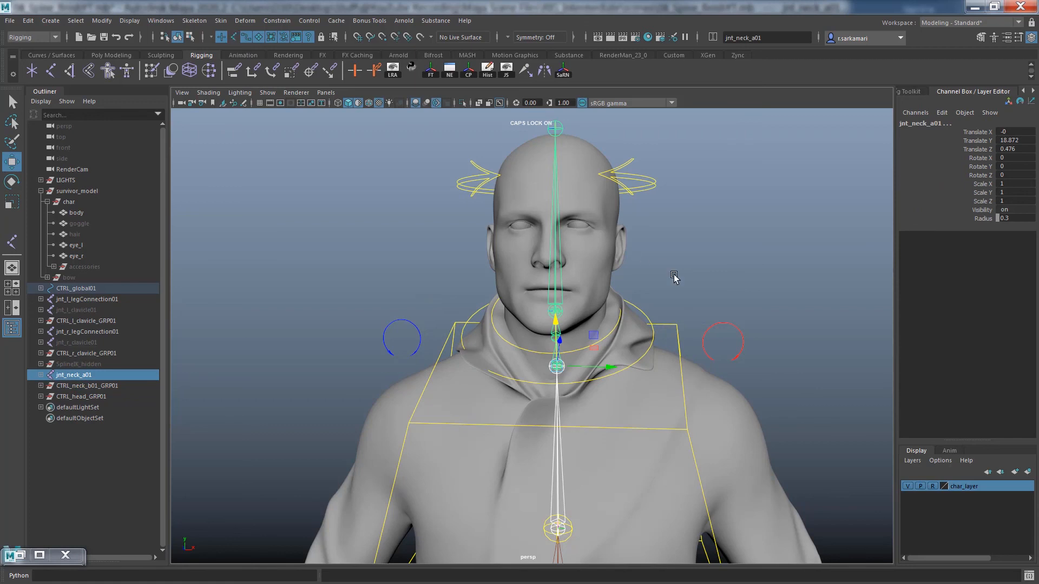
# Widen the CTRL_neck_b01 curve around the collar by adjusting its control vertices on both sides.
pyautogui.click(642, 308)
pyautogui.click(642, 308)
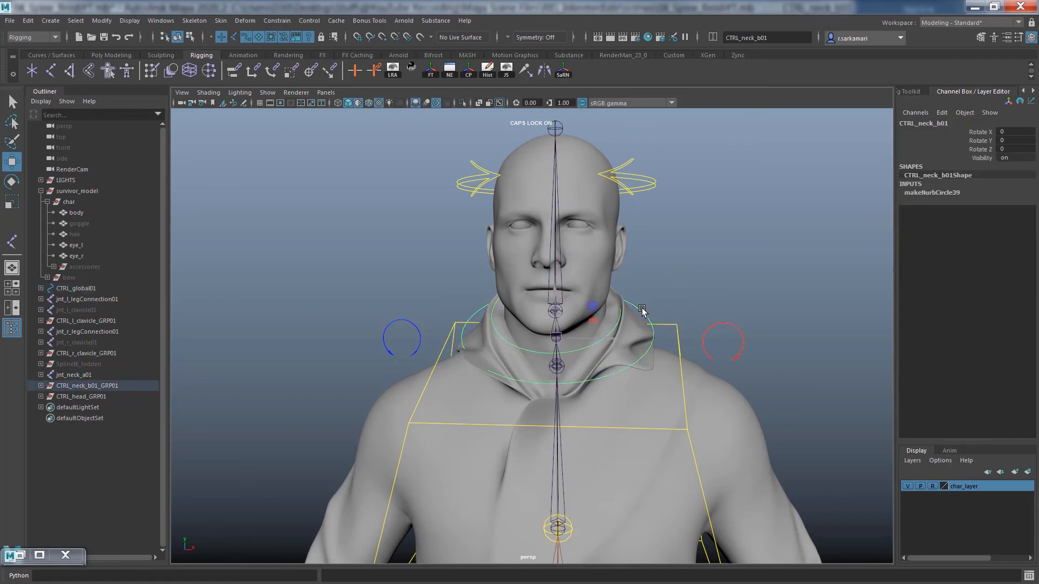
pyautogui.moveTo(642, 303); pyautogui.dragTo(592, 309, button='right')
pyautogui.moveTo(557, 350); pyautogui.dragTo(680, 408)
pyautogui.press('r')
pyautogui.moveTo(606, 340); pyautogui.dragTo(611, 341)
pyautogui.press('w')
pyautogui.click(462, 371)
pyautogui.moveTo(472, 347); pyautogui.dragTo(468, 355)
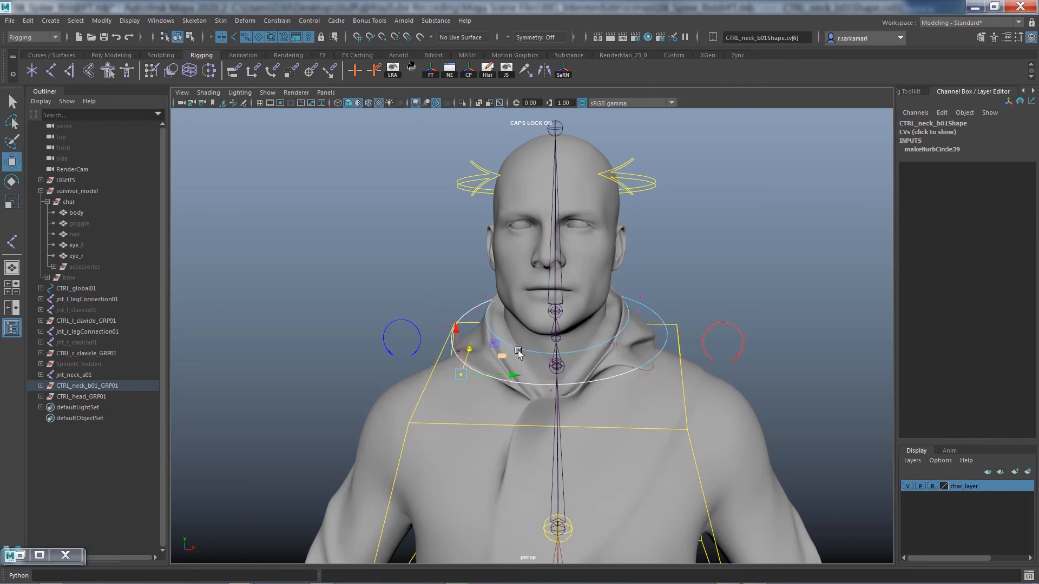
pyautogui.moveTo(645, 307); pyautogui.dragTo(671, 289, button='right')
pyautogui.click(684, 343)
# Group CTRL_neck_b01_GRP01 and name the new parent group CTRL_neck_grp01.
pyautogui.keyDown('alt'); pyautogui.moveTo(527, 418); pyautogui.dragTo(480, 418); pyautogui.keyUp('alt')
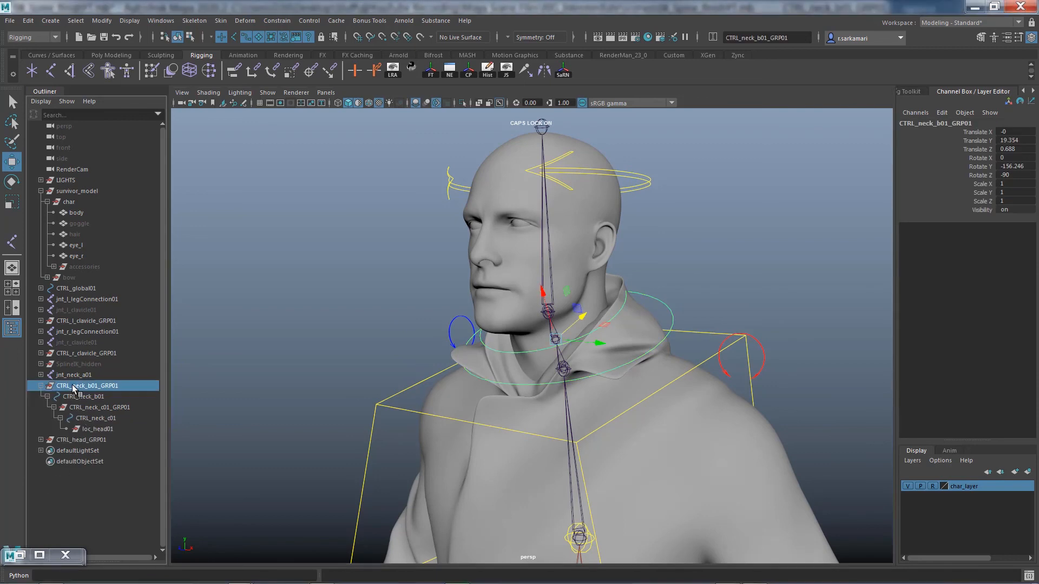
pyautogui.doubleClick(74, 386)
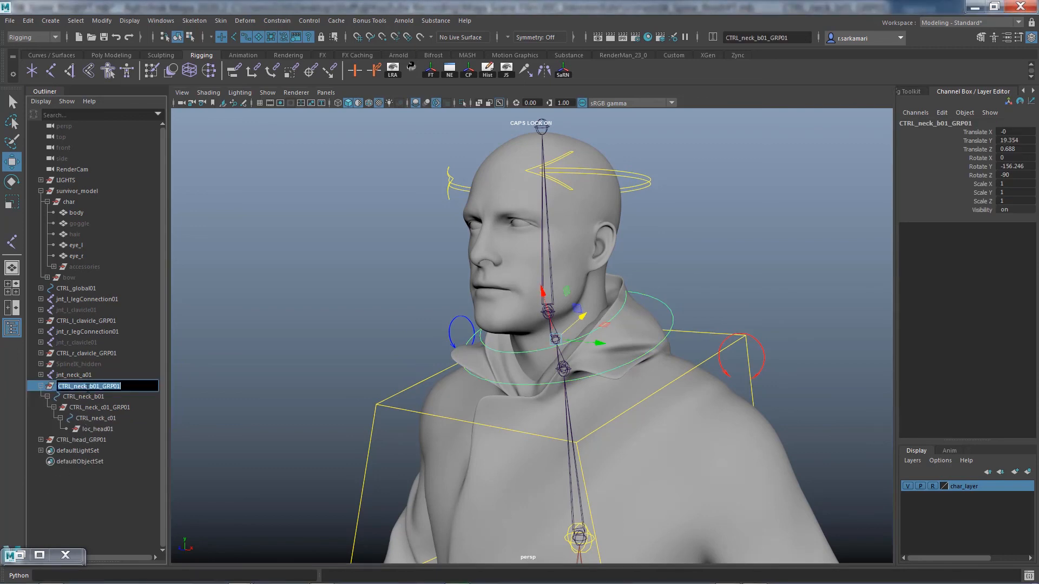
pyautogui.moveTo(87, 386); pyautogui.dragTo(40, 388)
pyautogui.click(47, 386)
pyautogui.click(41, 386)
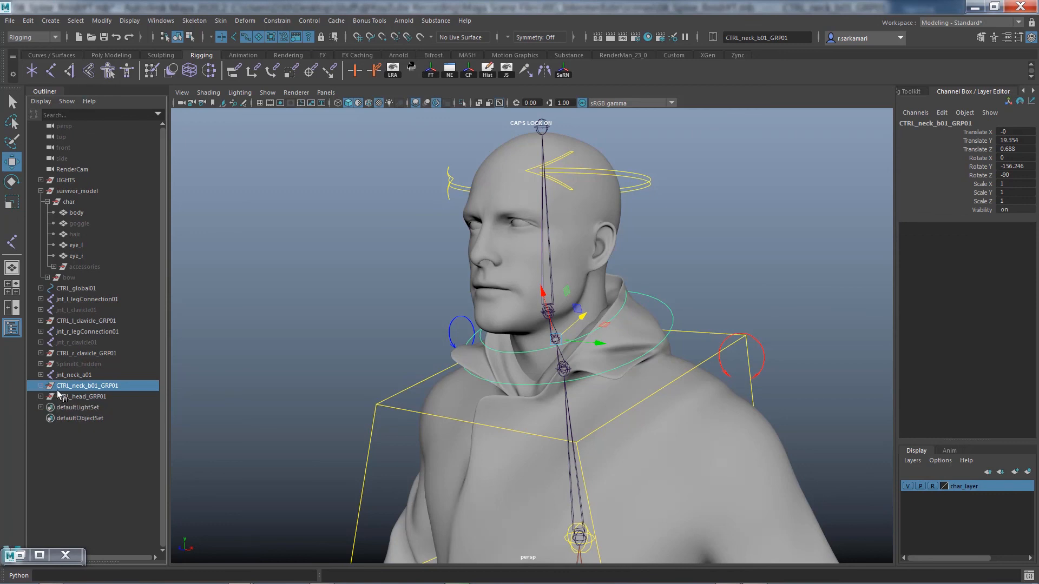
pyautogui.hotkey('ctrl', 'g')
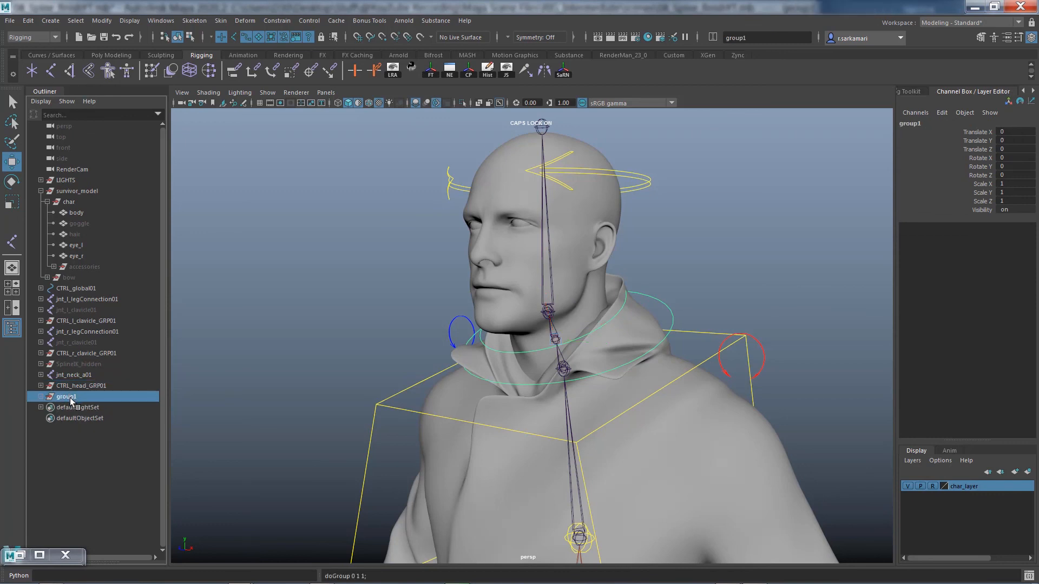
pyautogui.doubleClick(67, 396)
pyautogui.write('CTRL_neck')
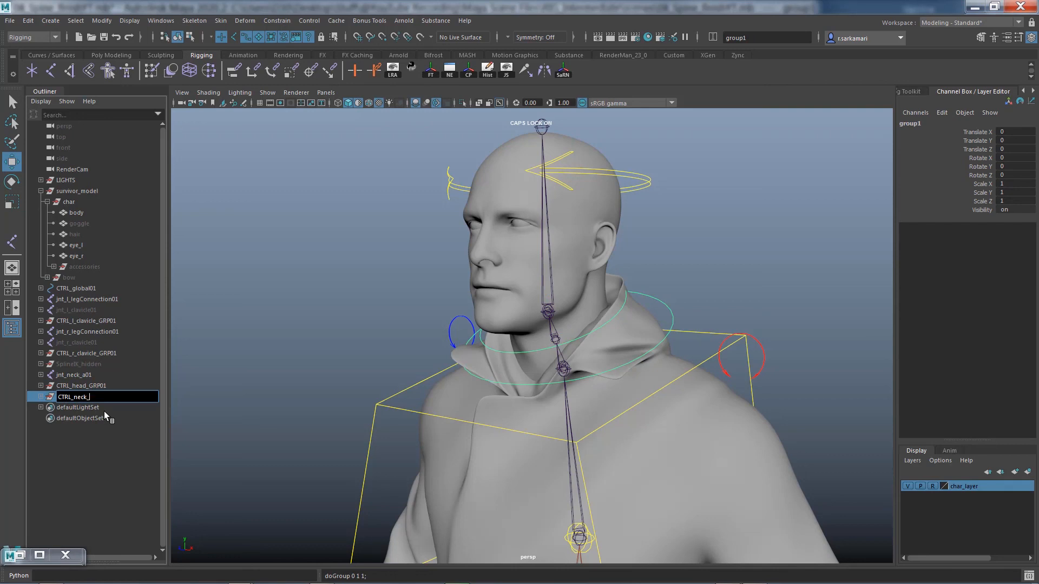
pyautogui.write('_grp01')
pyautogui.press('Return')
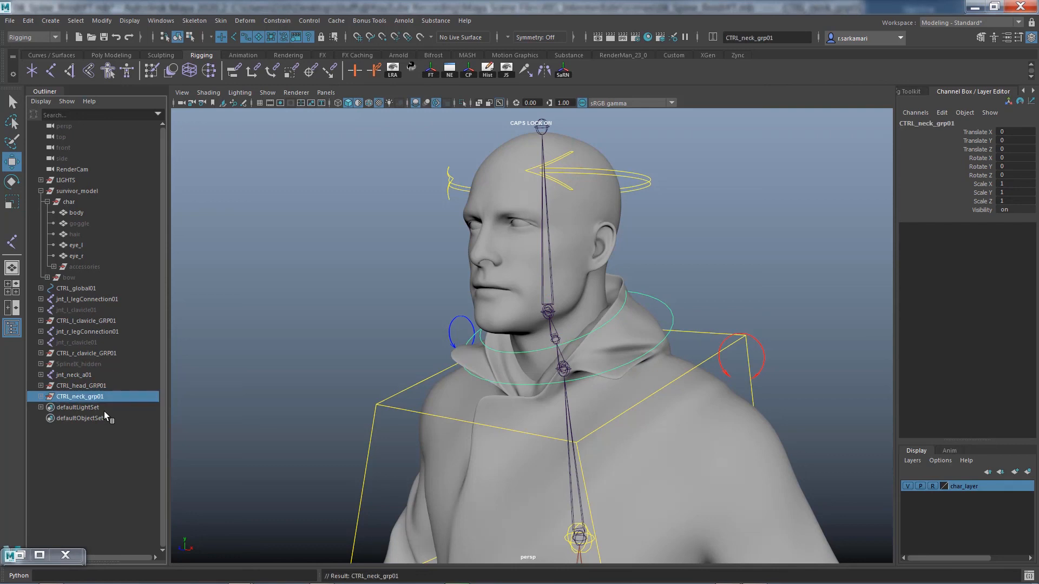
# Change the new neck group's suffix to uppercase, naming it CTRL_neck_GRP01.
pyautogui.doubleClick(89, 401)
pyautogui.moveTo(89, 398); pyautogui.dragTo(154, 415)
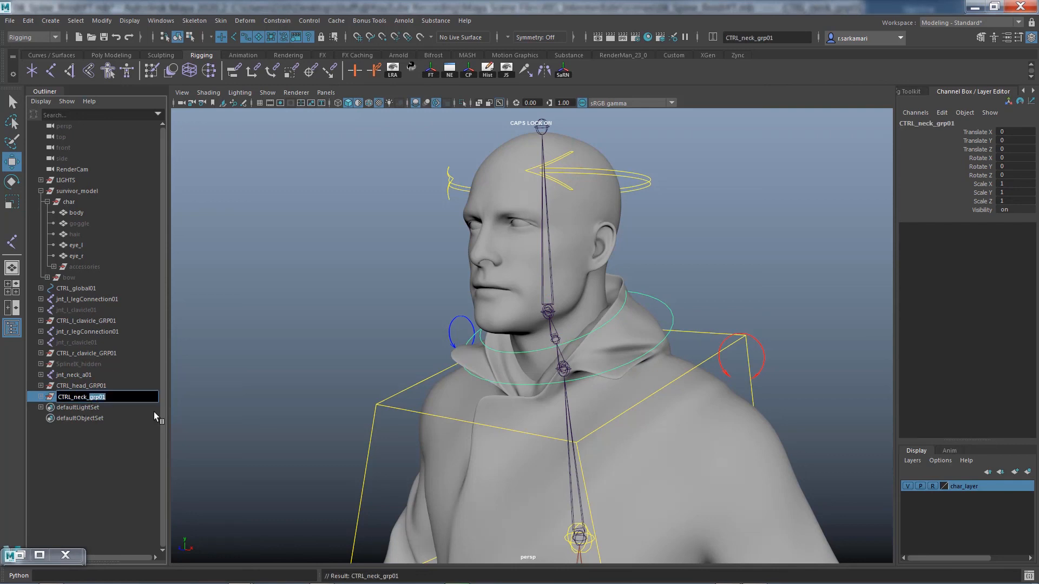
pyautogui.press('BackSpace')
pyautogui.press('capslock')
pyautogui.write('GRP01')
pyautogui.press('Return')
pyautogui.click(105, 475)
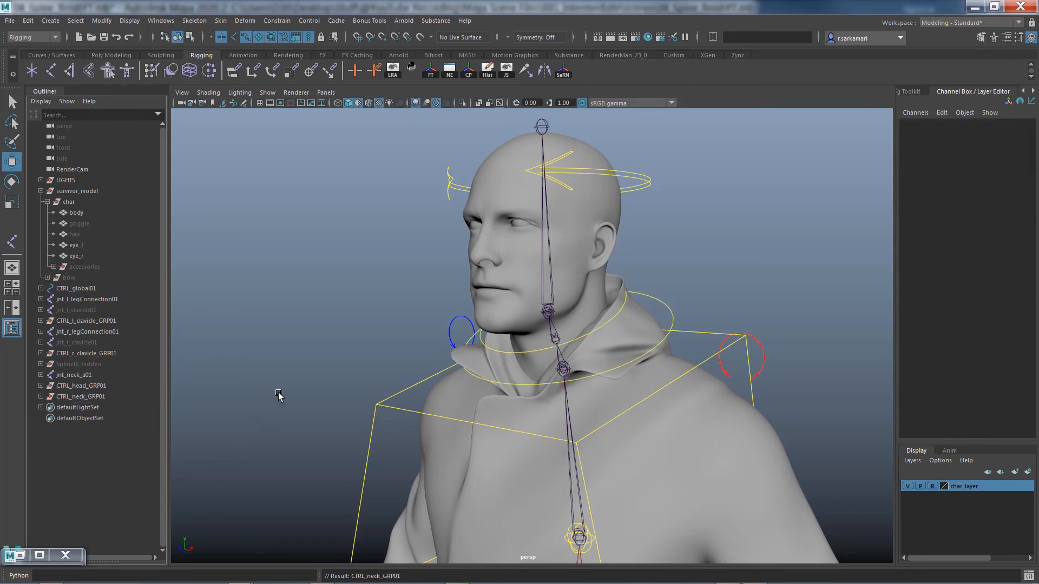
# Display the character with textures and scene lighting, and view the full rig from the front.
pyautogui.scroll(-8, 385, 409)
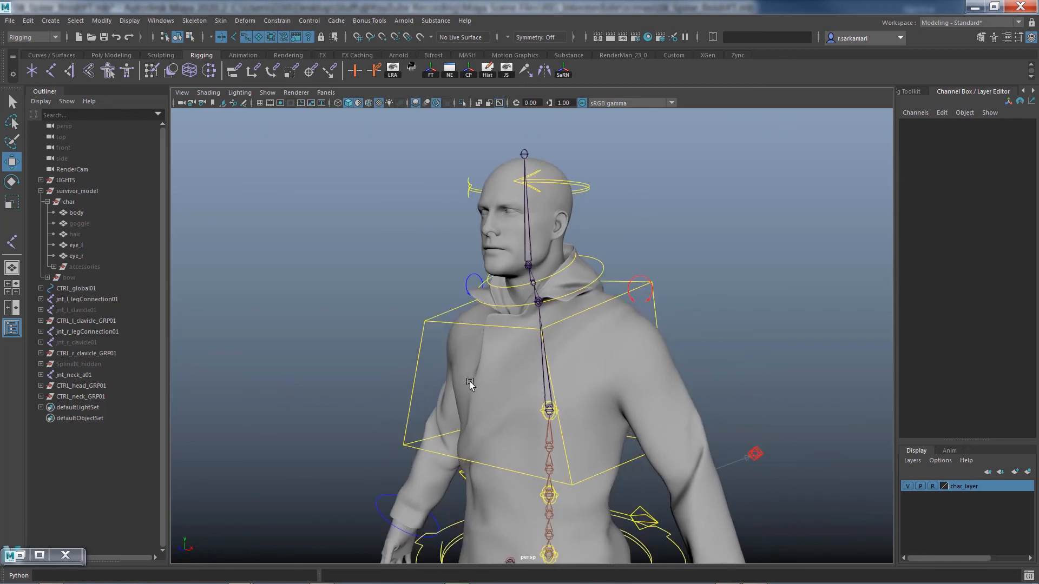
pyautogui.keyDown('alt'); pyautogui.moveTo(317, 381); pyautogui.dragTo(415, 346, button='middle'); pyautogui.keyUp('alt')
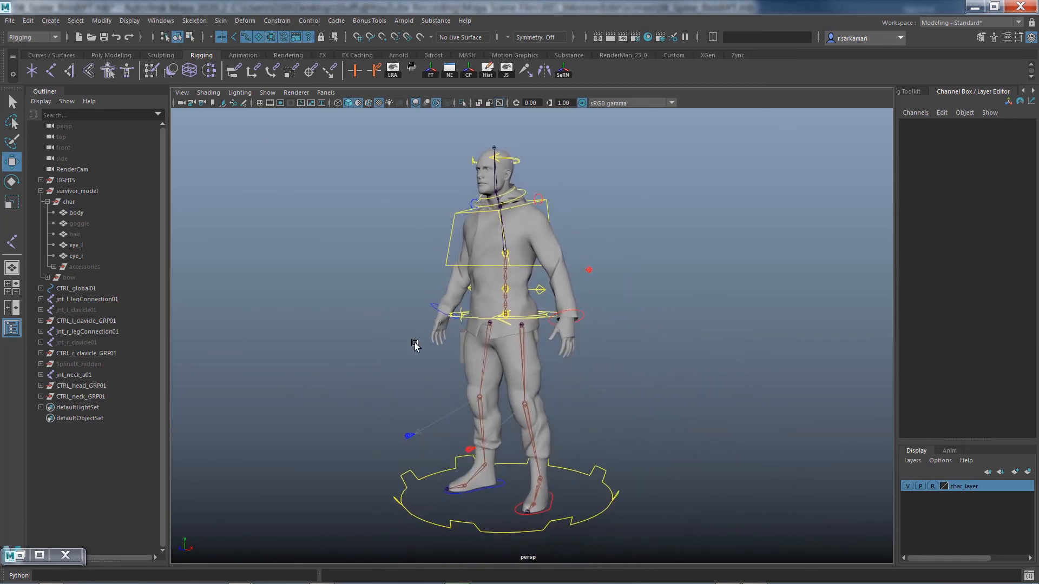
pyautogui.press('7')
pyautogui.keyDown('alt'); pyautogui.moveTo(415, 346); pyautogui.dragTo(390, 237, button='right'); pyautogui.keyUp('alt')
pyautogui.keyDown('alt'); pyautogui.moveTo(390, 236); pyautogui.dragTo(469, 260); pyautogui.keyUp('alt')
pyautogui.keyDown('alt'); pyautogui.moveTo(469, 260); pyautogui.dragTo(329, 255, button='right'); pyautogui.keyUp('alt')
pyautogui.keyDown('alt'); pyautogui.moveTo(352, 268); pyautogui.dragTo(352, 230, button='middle'); pyautogui.keyUp('alt')
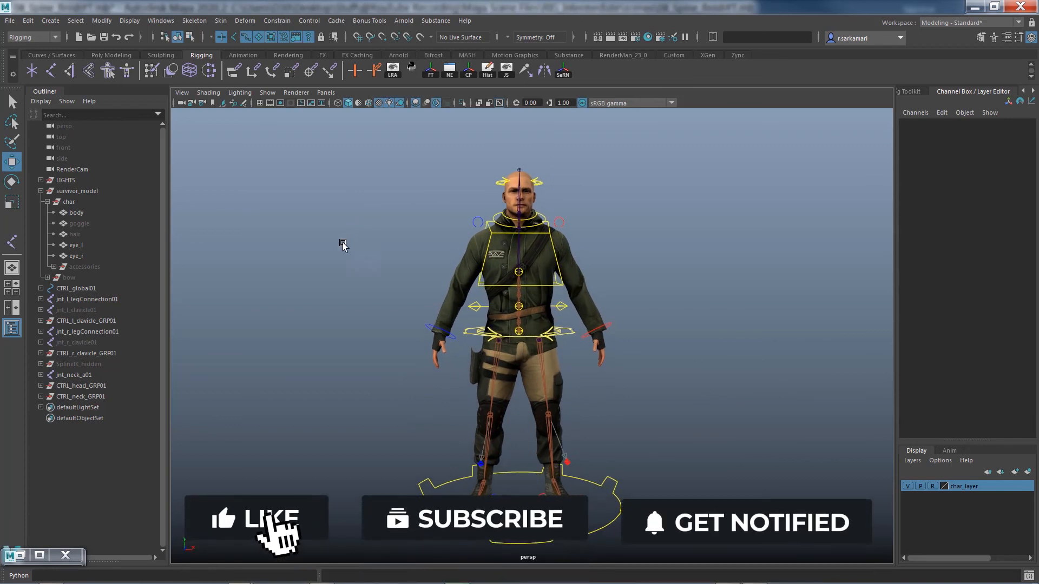